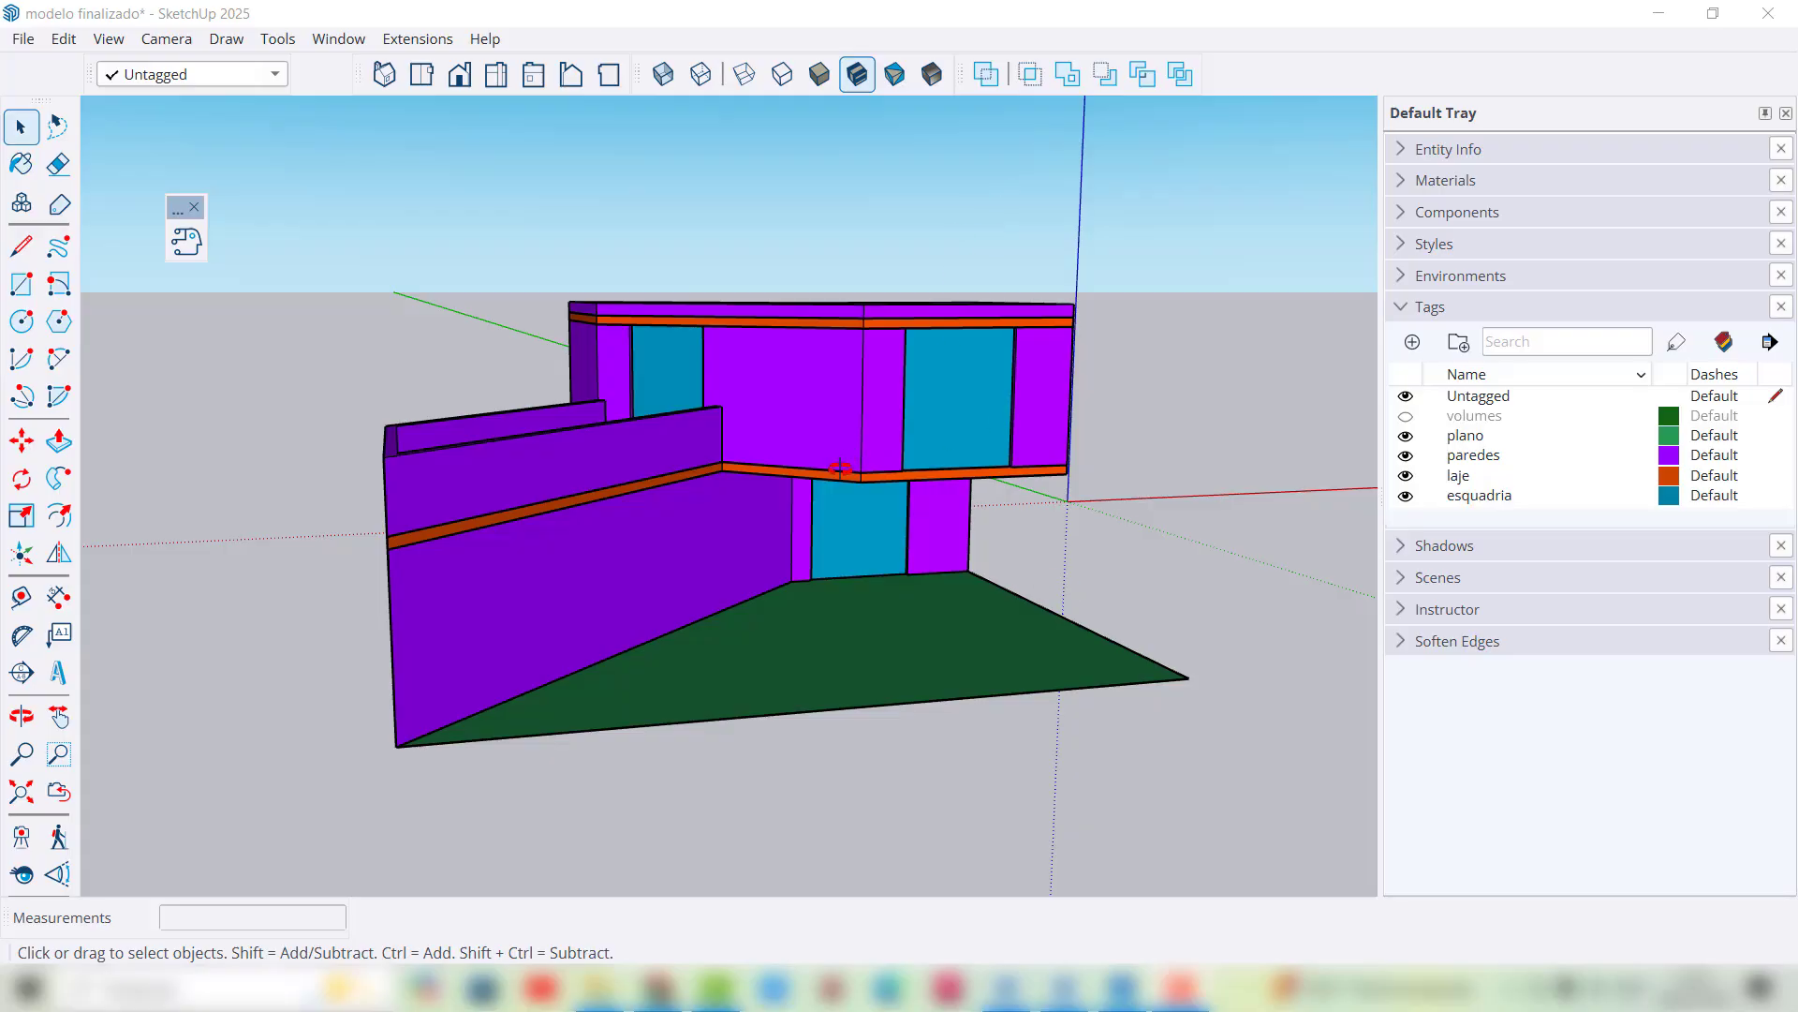
Step: Examine the finished house's facade, terrace and roof from several angles, including a check of the volumes tag's visibility
middle_click_drag(840, 469, 783, 487)
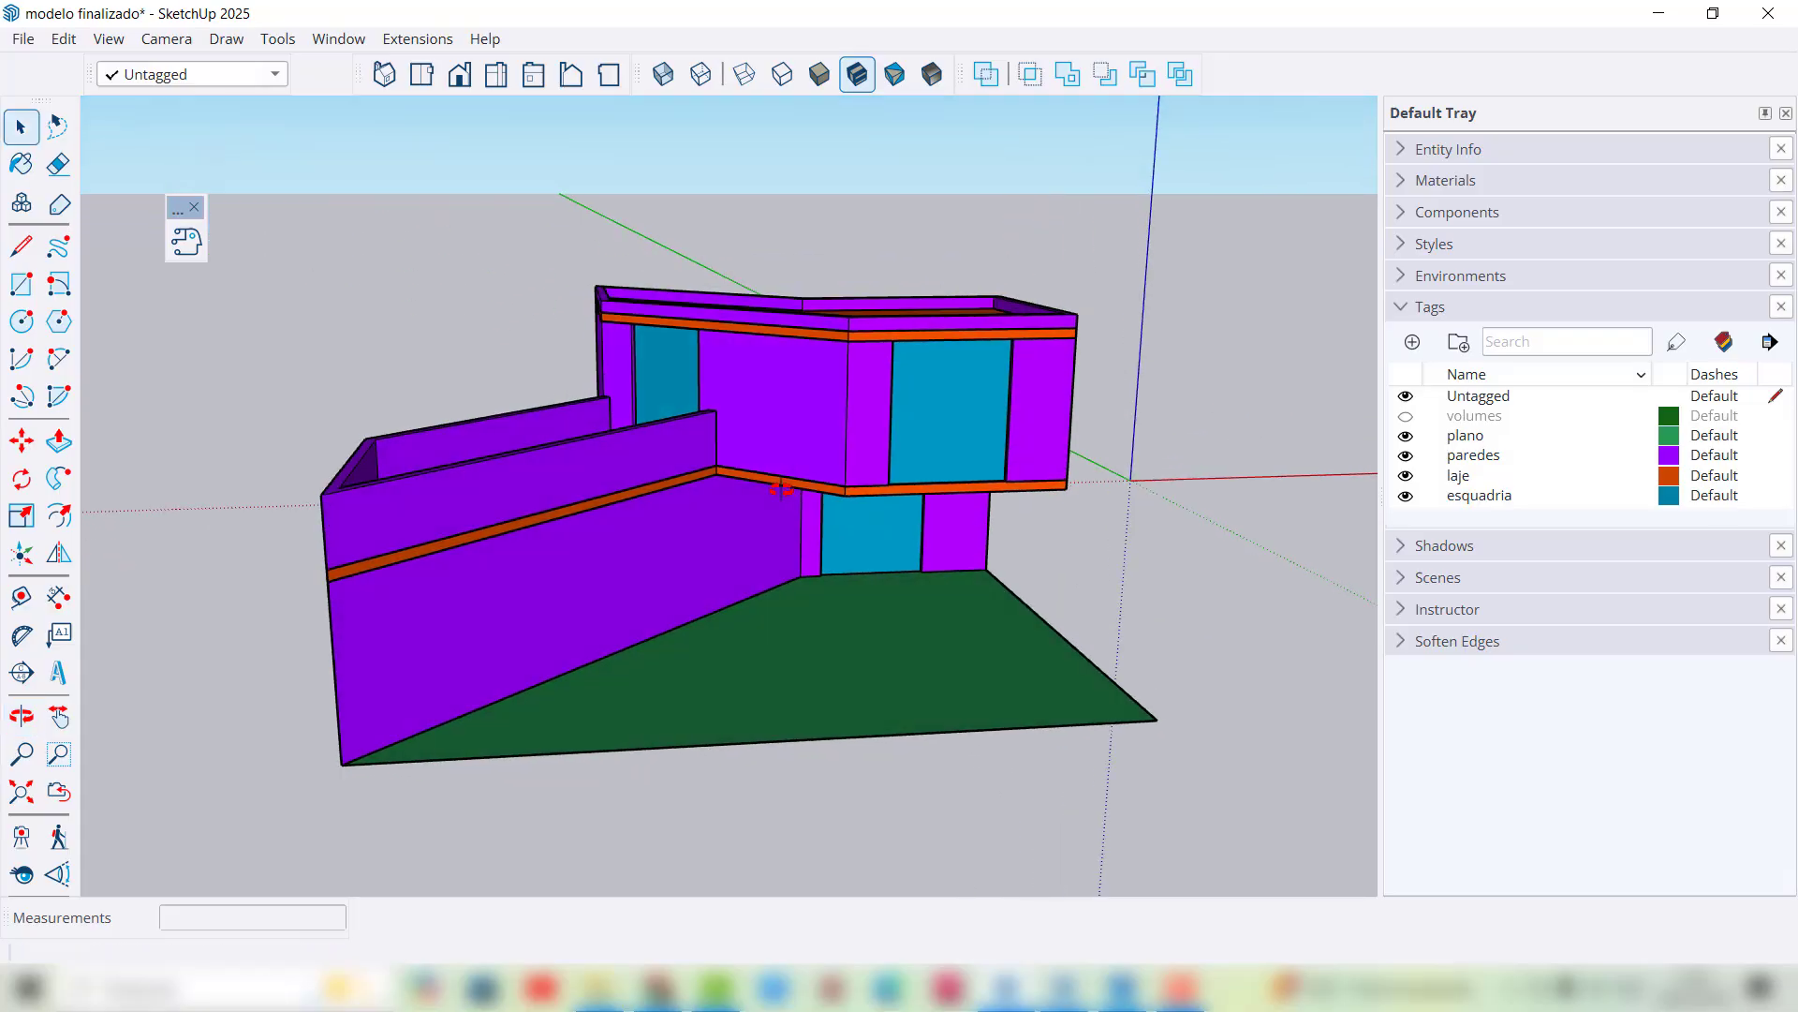
middle_click_drag(782, 487, 871, 464)
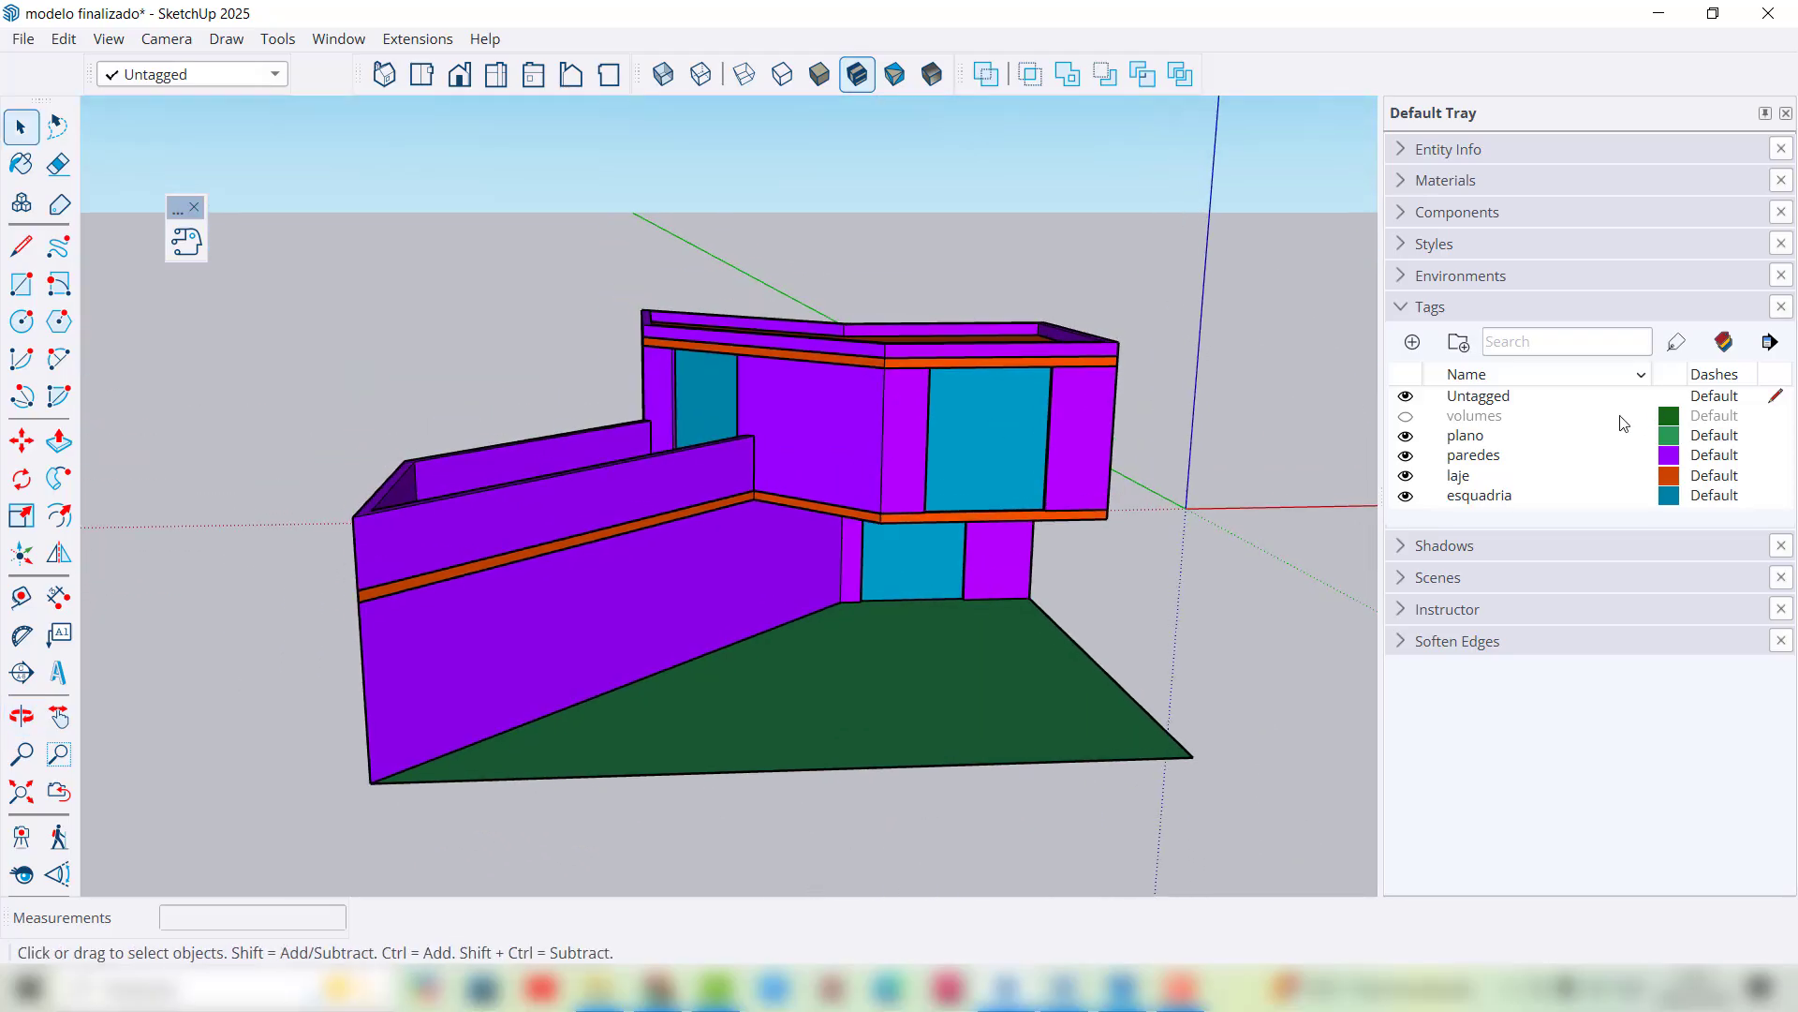
left_click(1406, 419)
left_click(1406, 417)
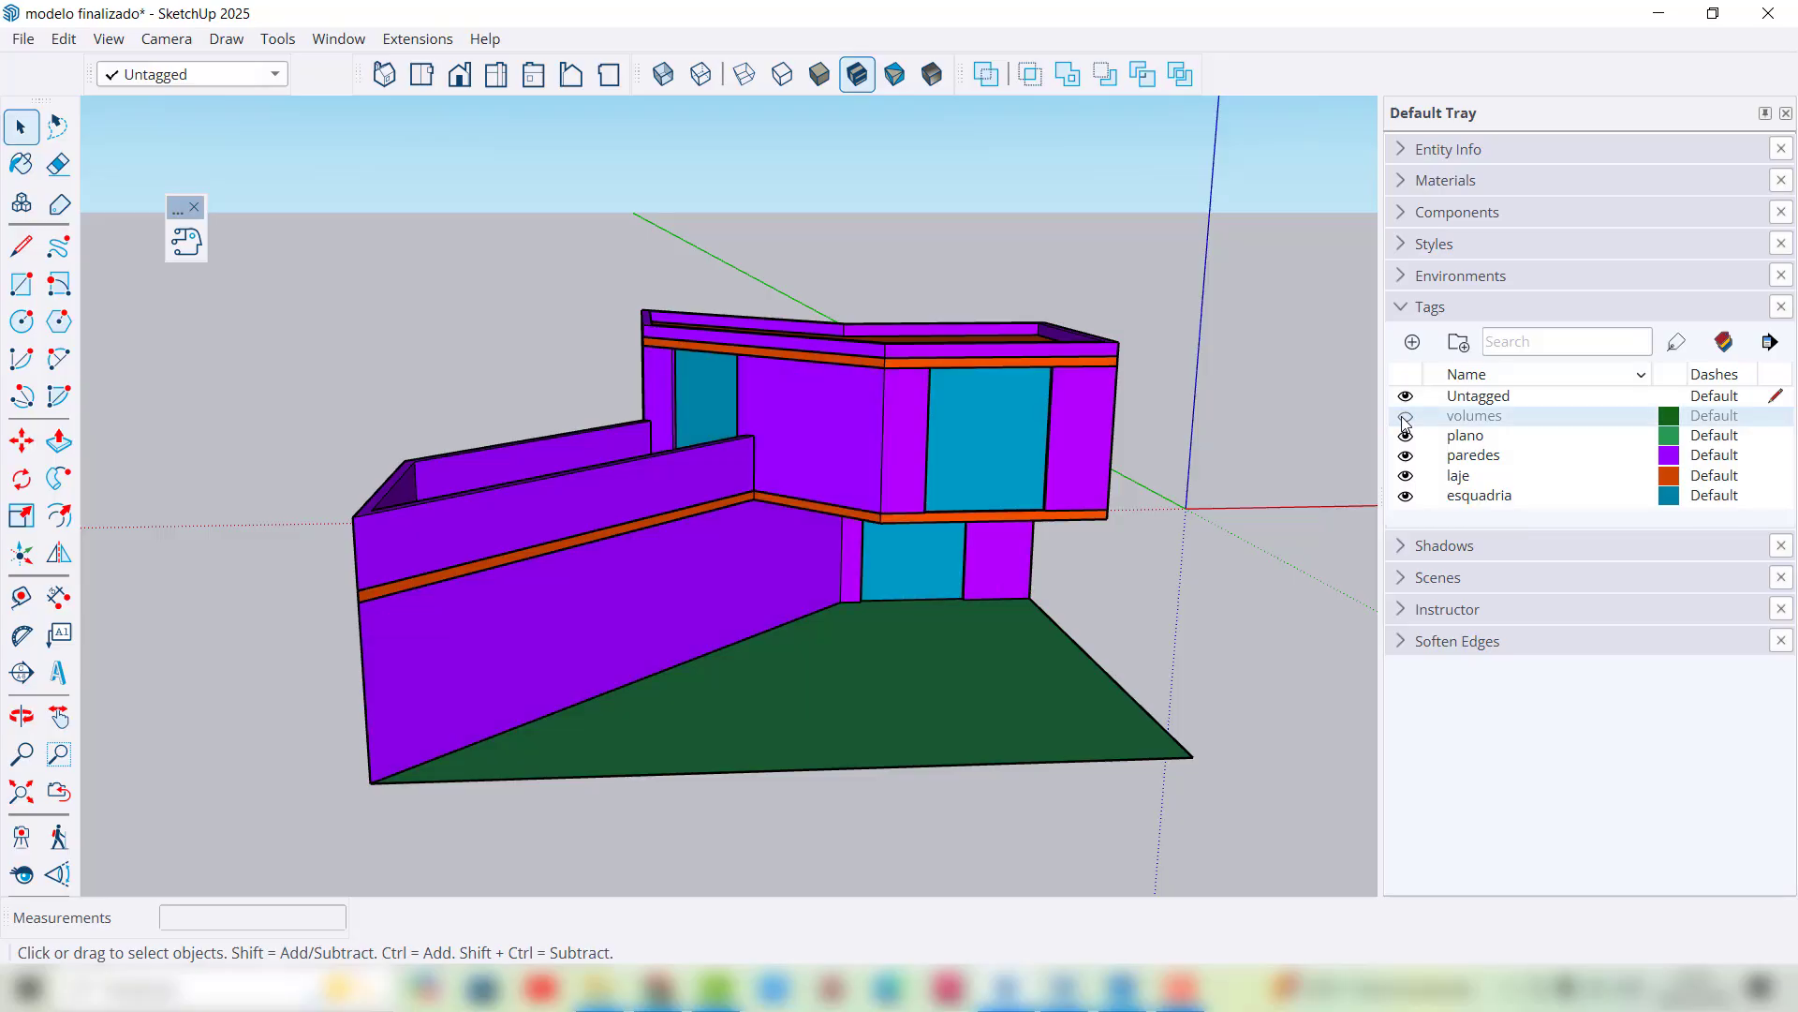
middle_click_drag(845, 524, 833, 646)
scroll(679, 399, "up", 2)
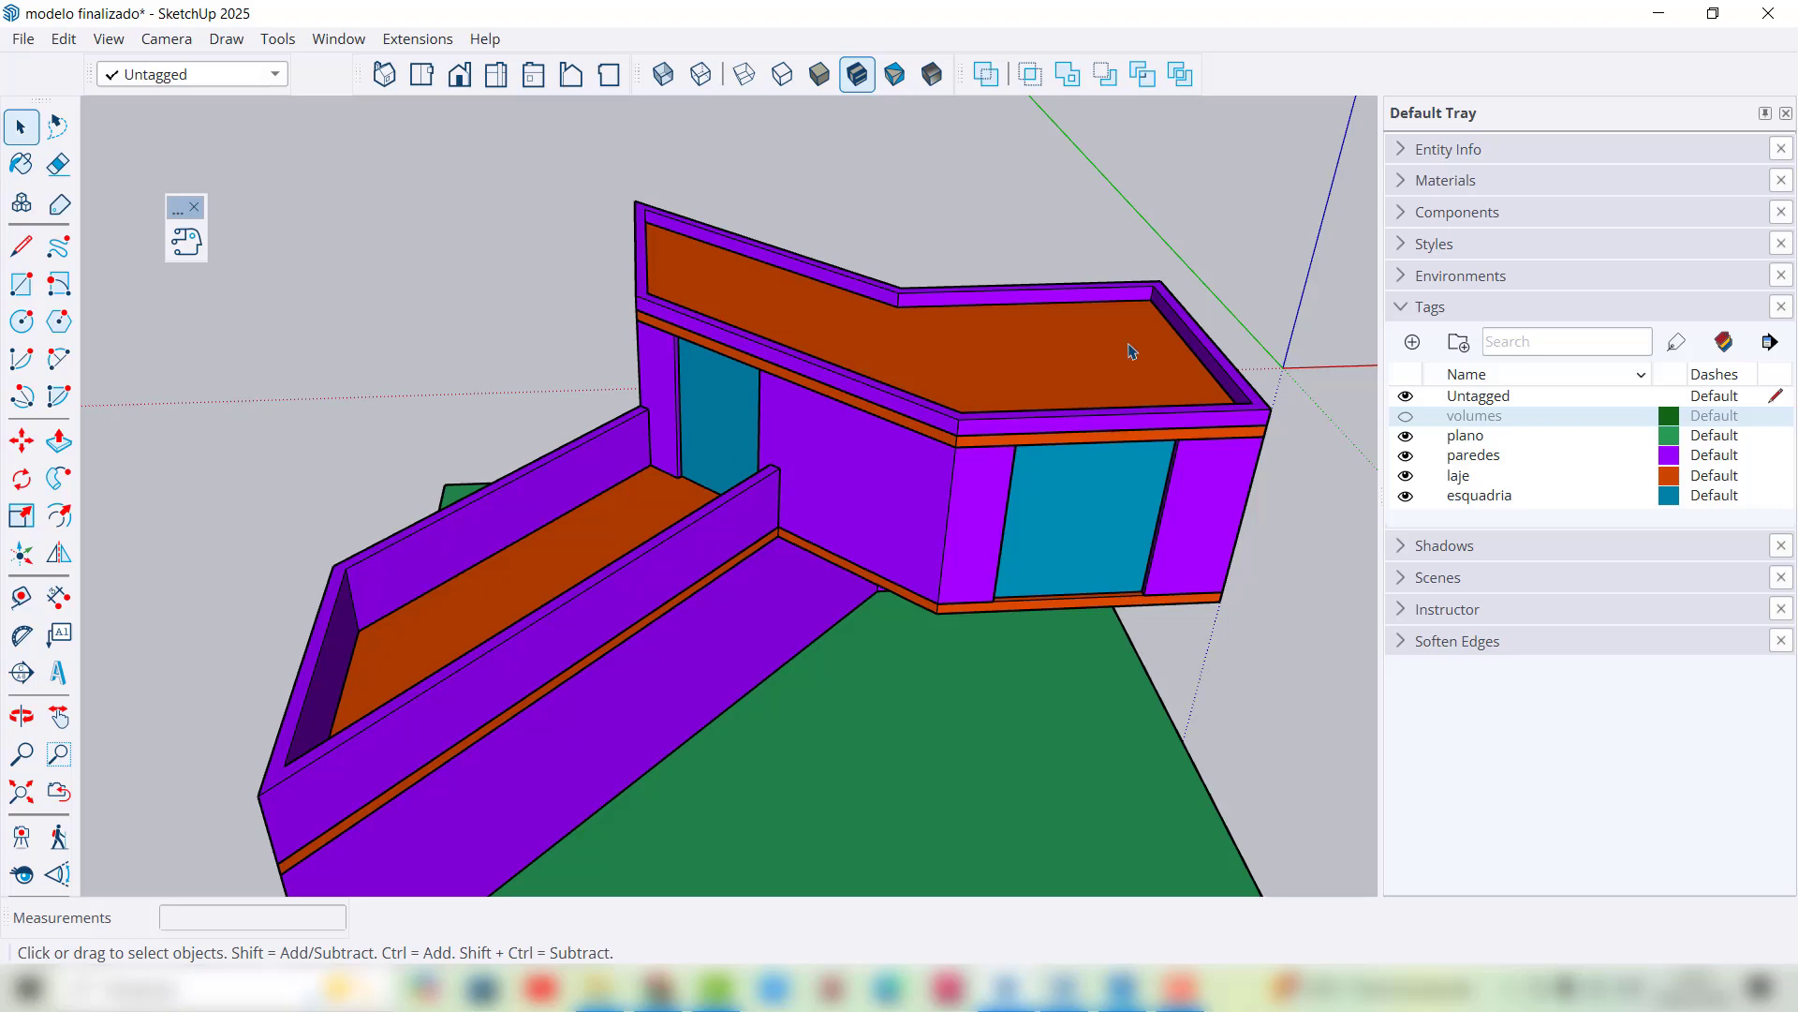
middle_click_drag(1131, 351, 1108, 311)
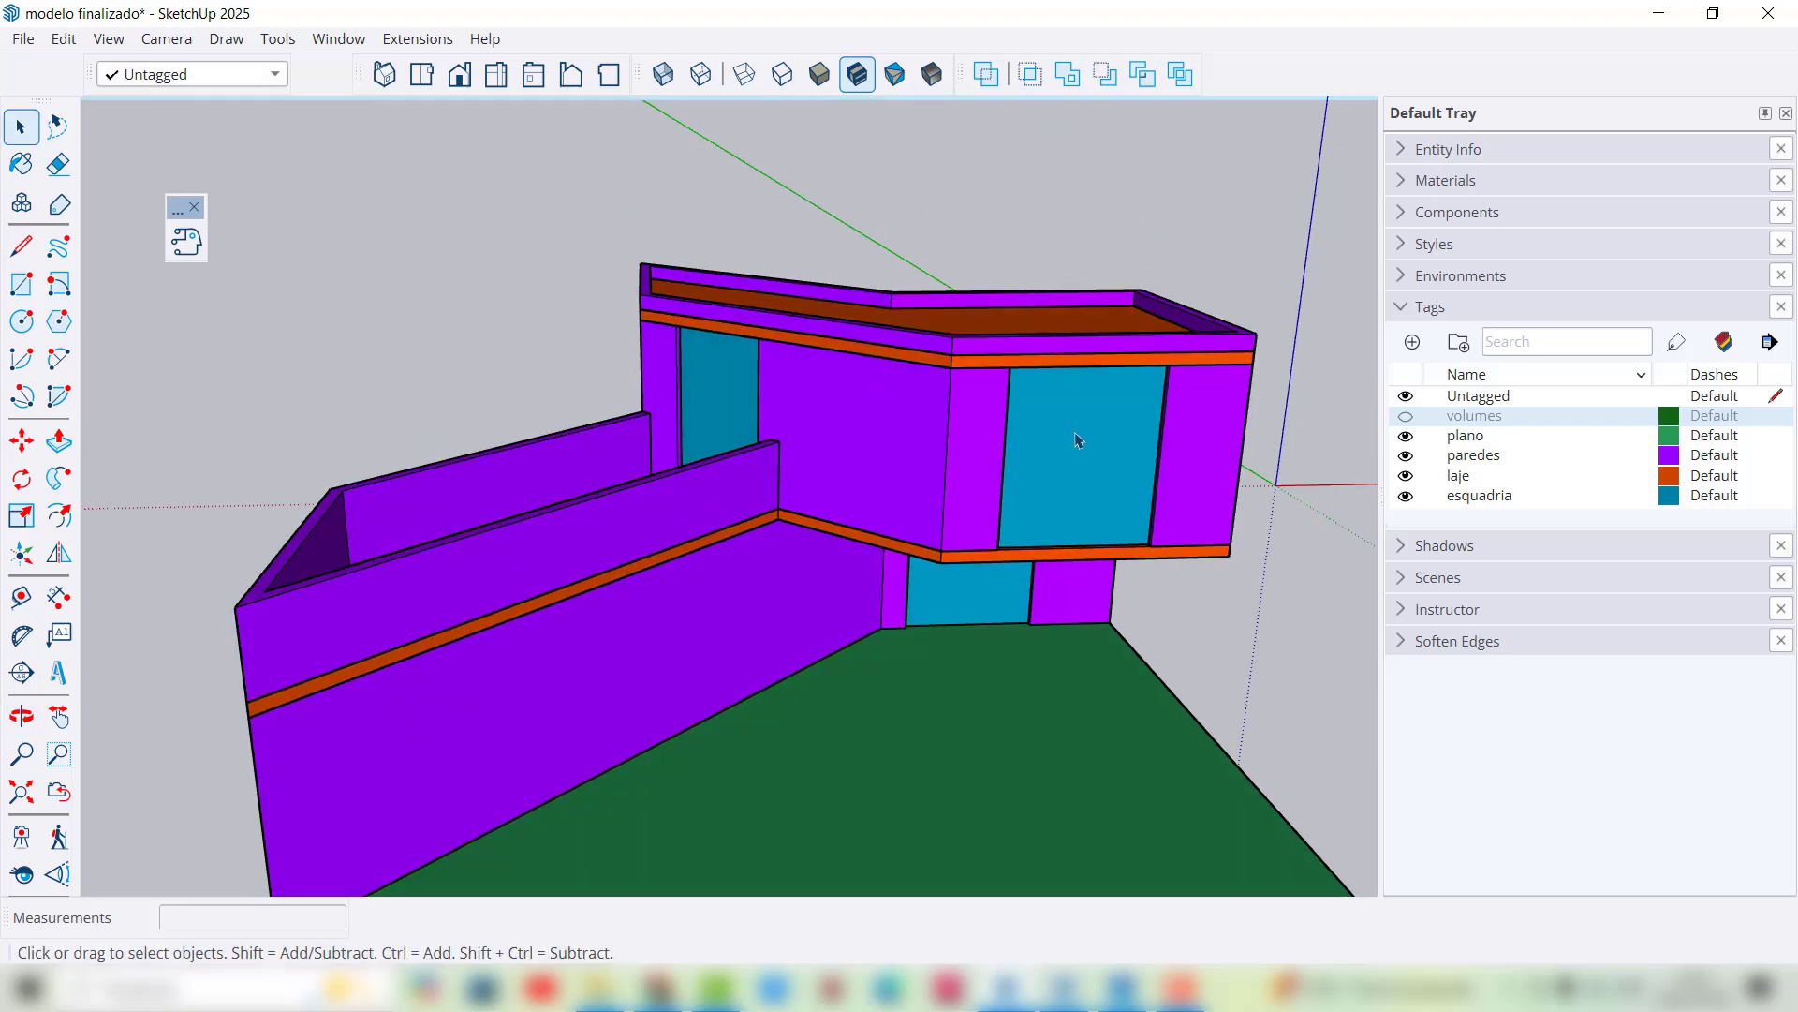
scroll(1172, 450, "up", 2)
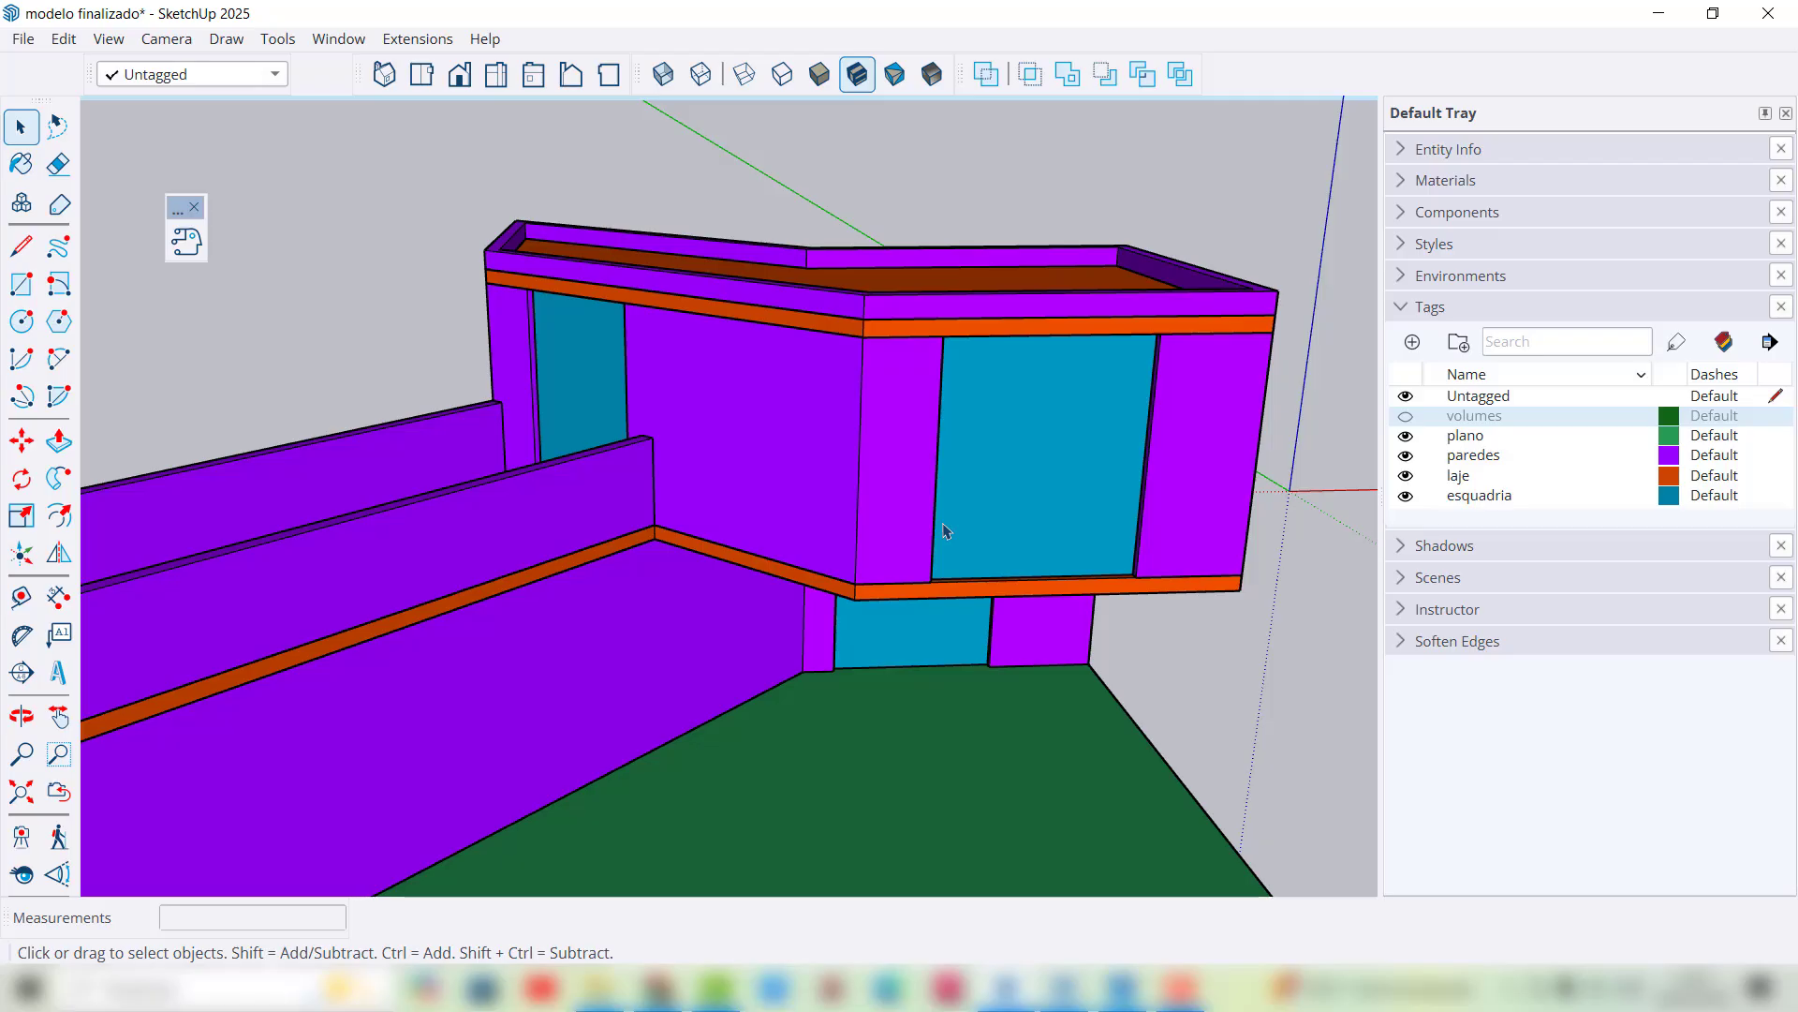
scroll(947, 531, "down", 3)
middle_click_drag(946, 531, 890, 526)
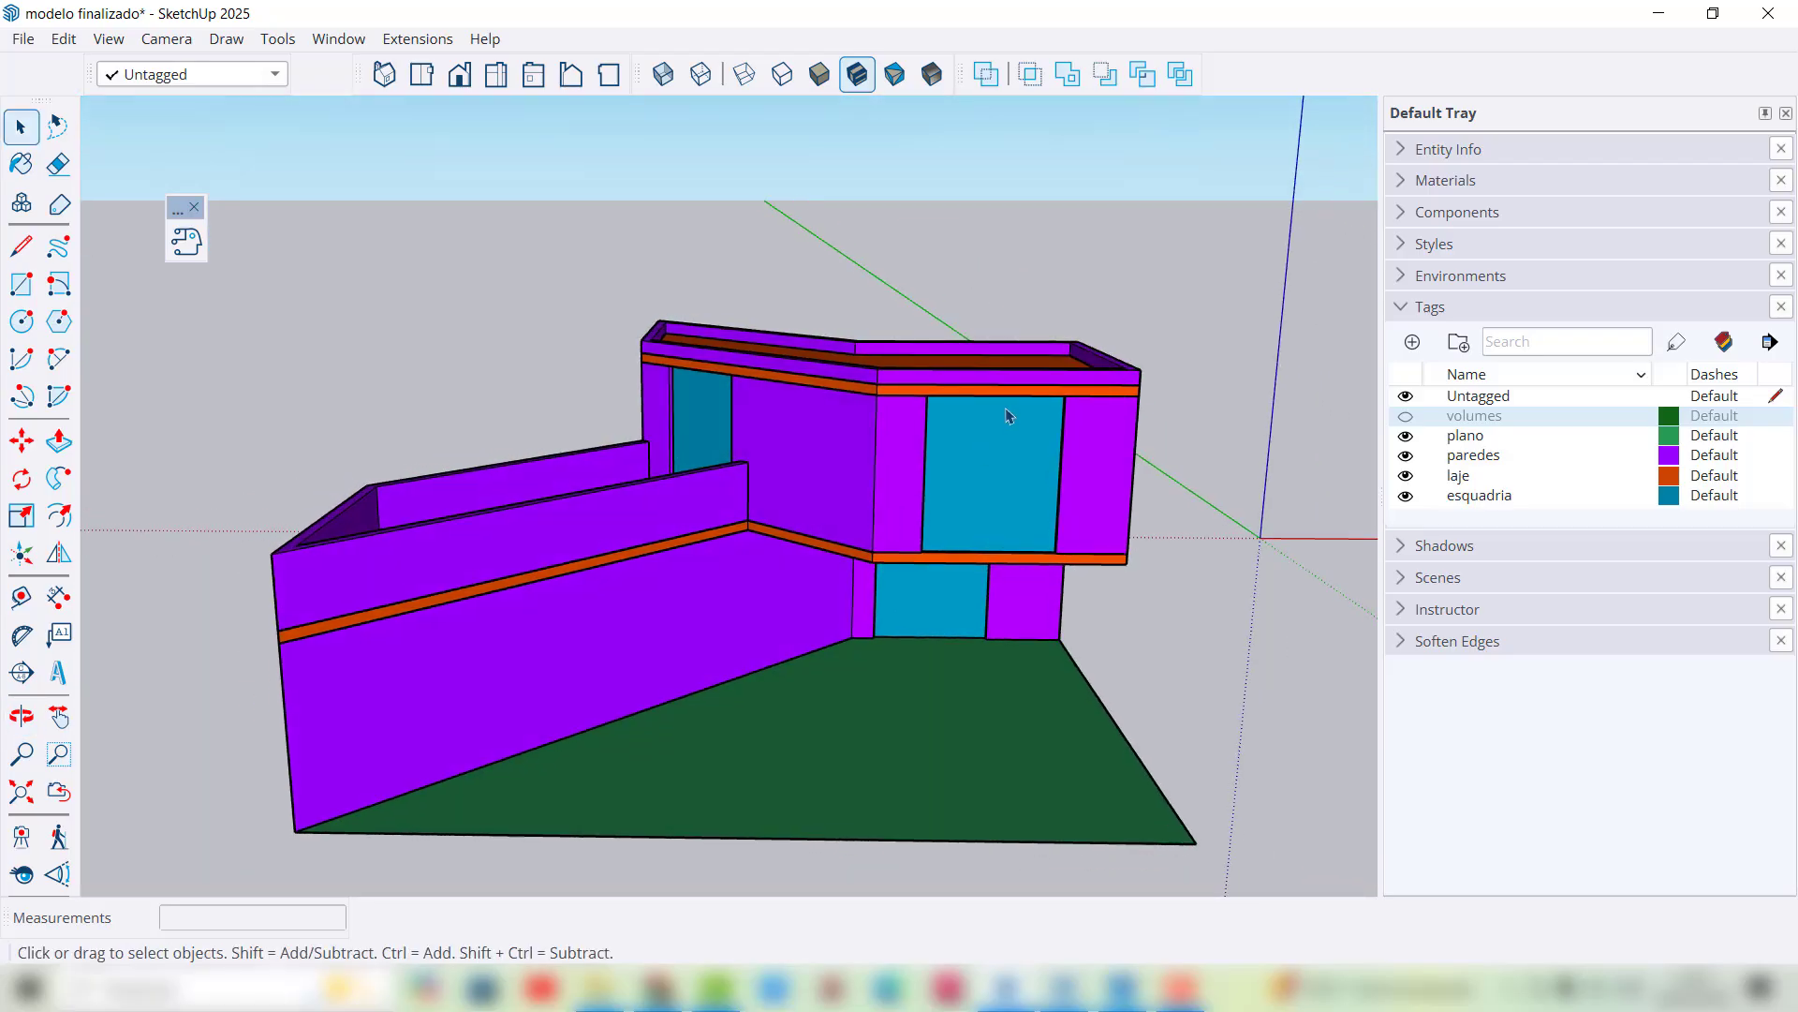
scroll(1007, 409, "up", 1)
scroll(950, 424, "down", 3)
middle_click_drag(862, 497, 841, 601)
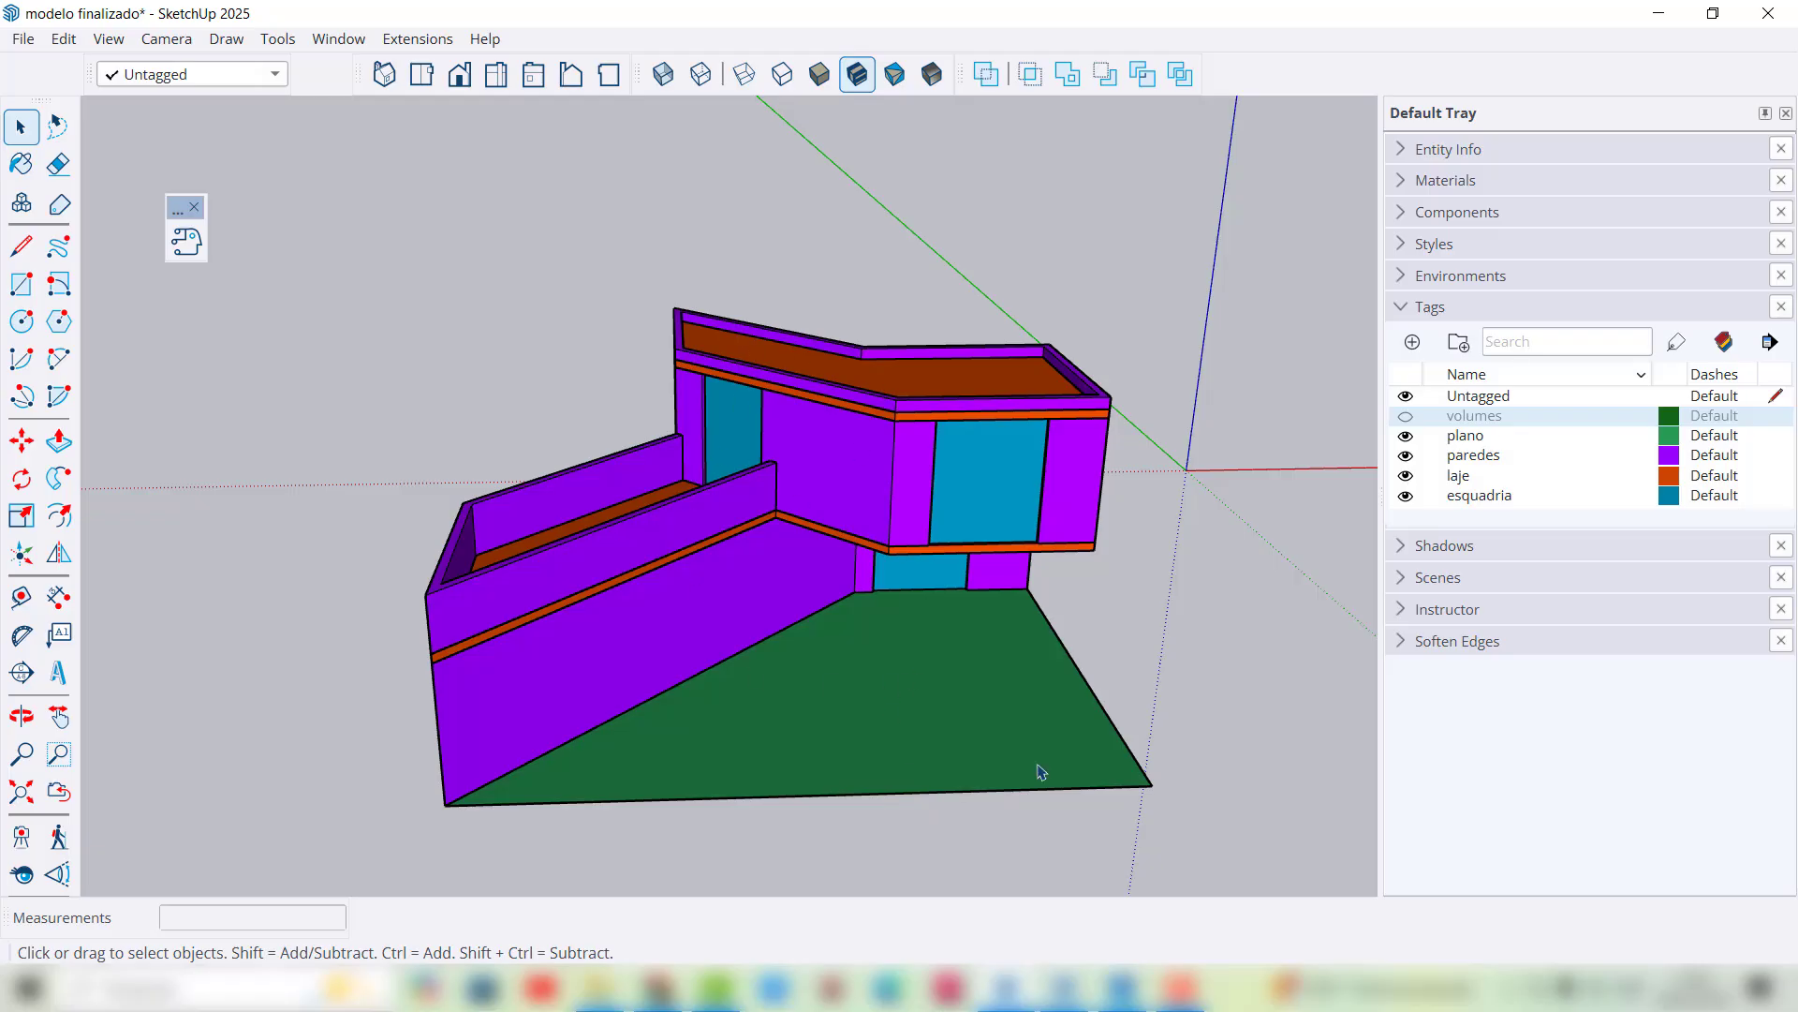
Step: Copy the whole house and paste it into the TEMPLATE - modelo file, beside the existing study volumes
left_click(1131, 999)
scroll(524, 382, "down", 1)
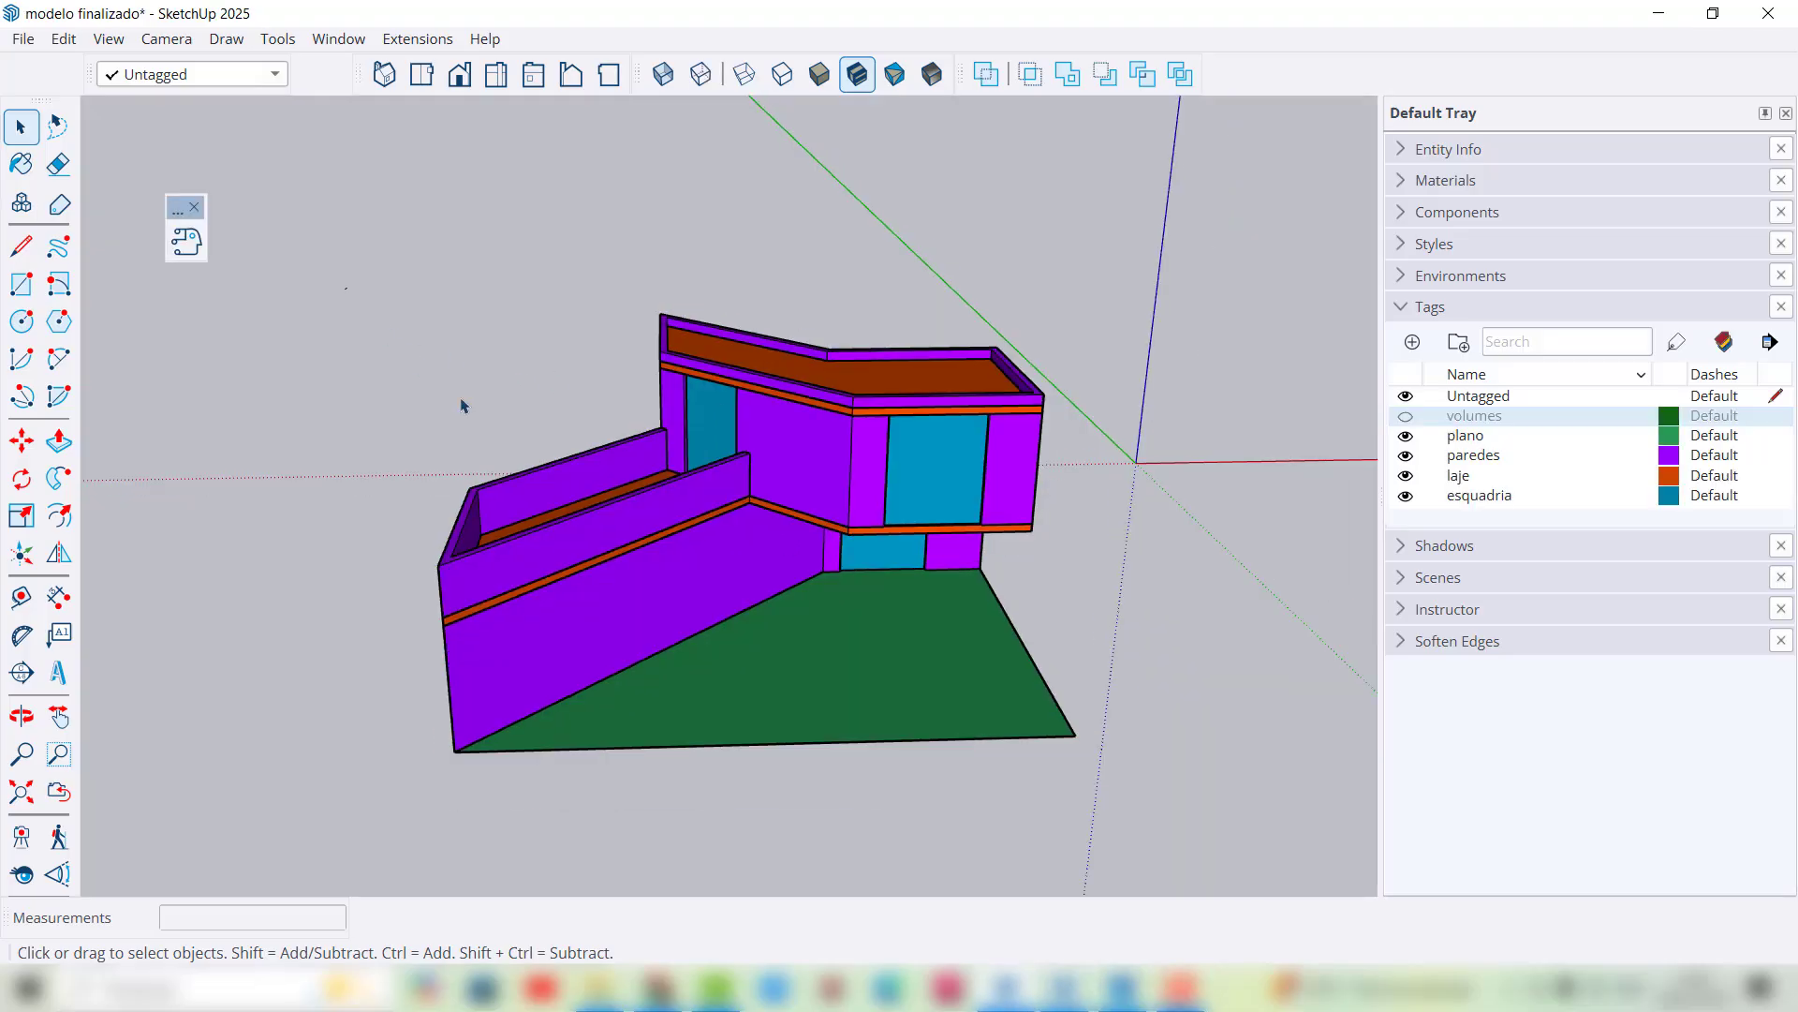
left_click_drag(345, 289, 1132, 817)
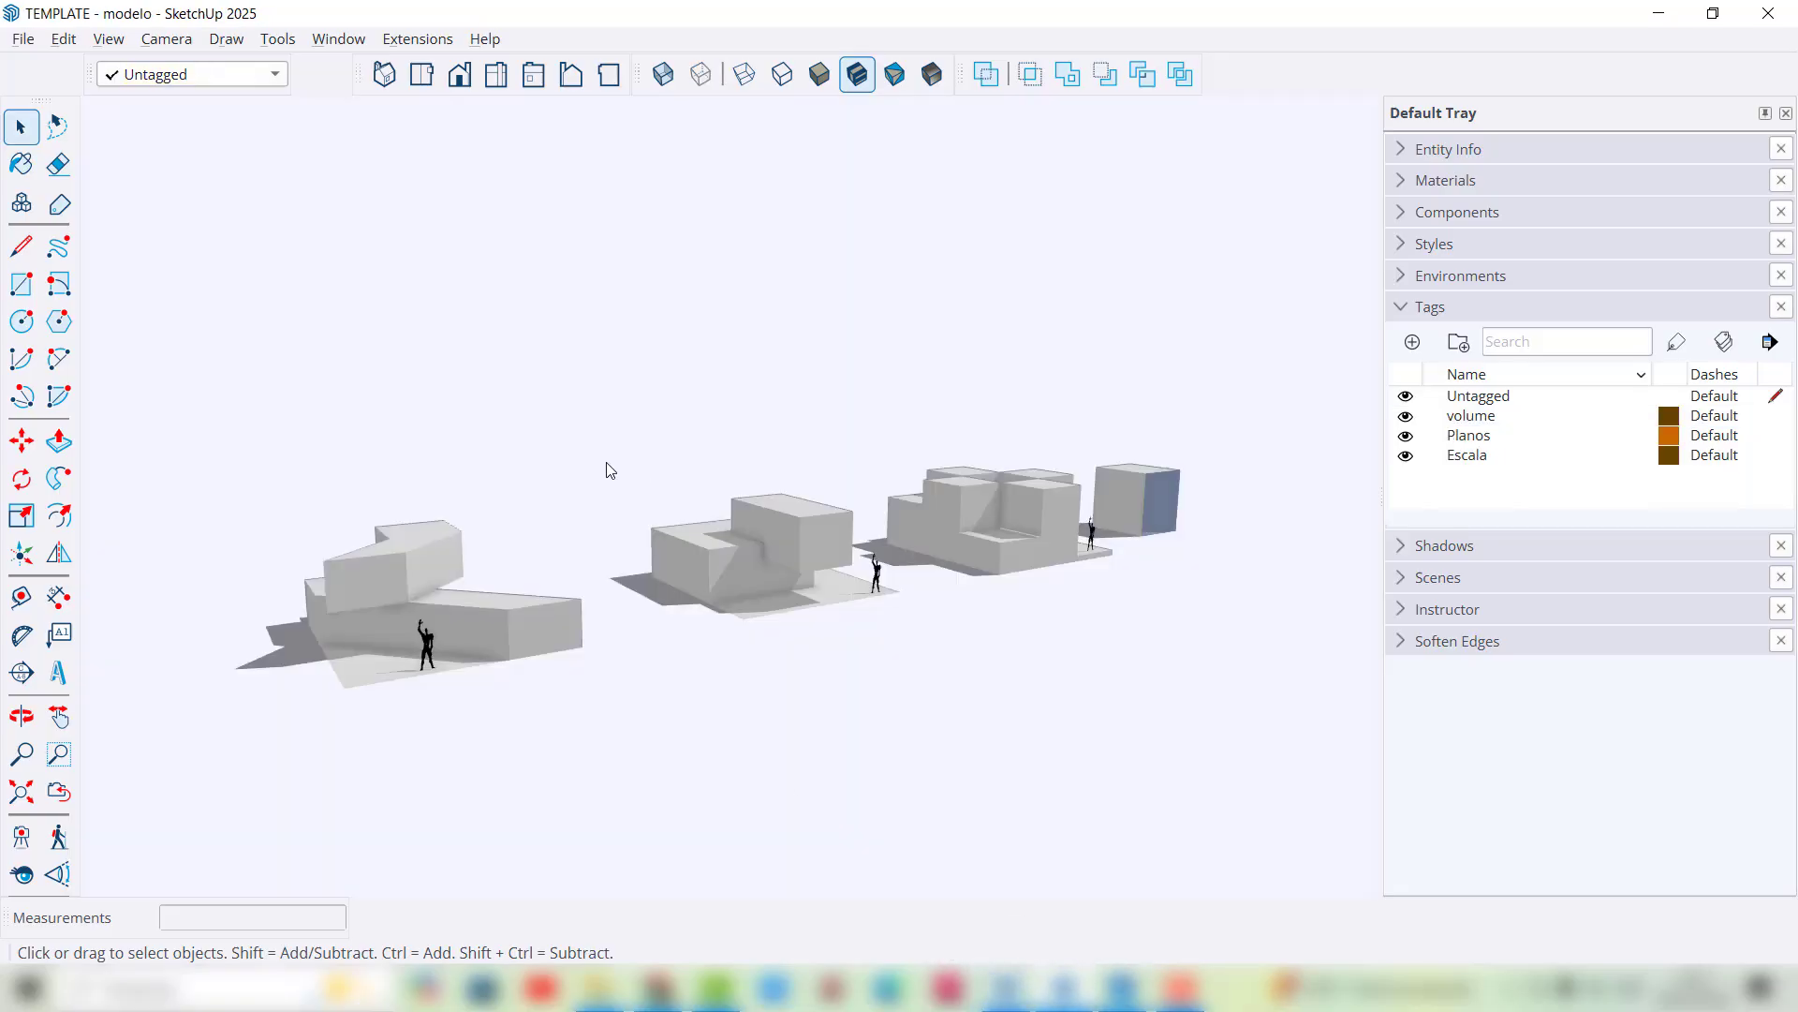
middle_click_drag(606, 489, 671, 511)
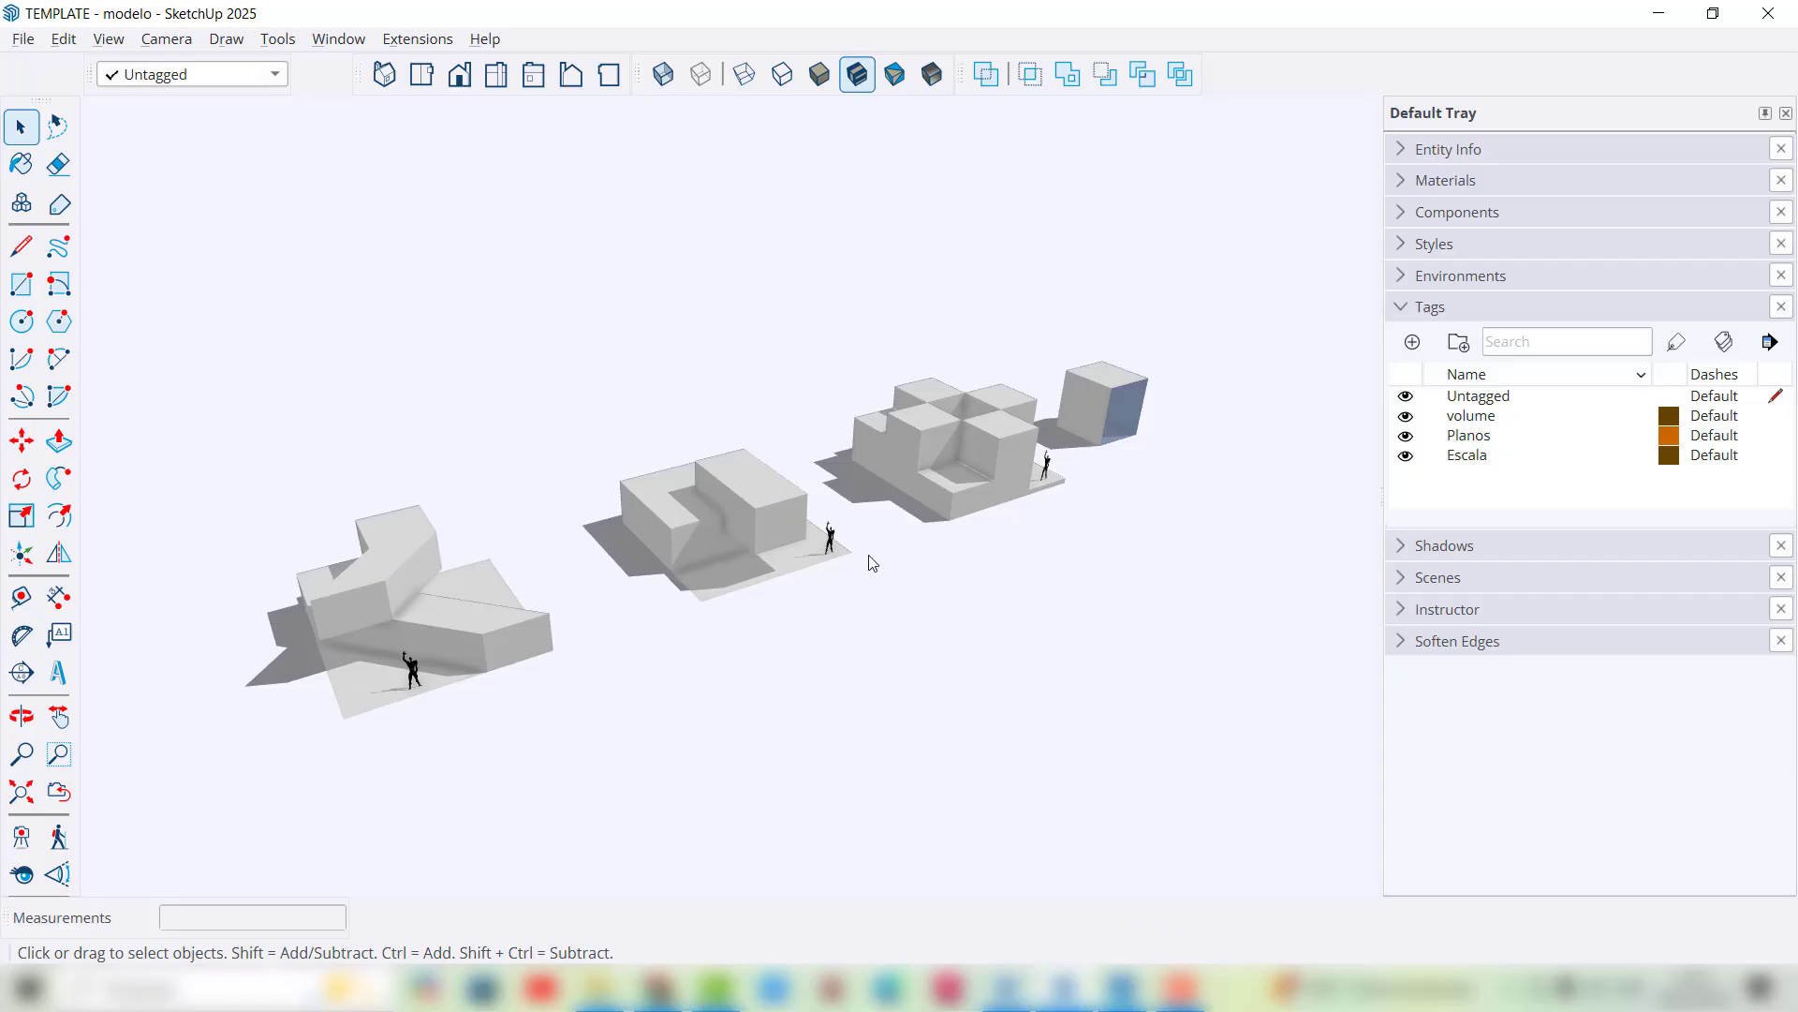
key("ctrl+v")
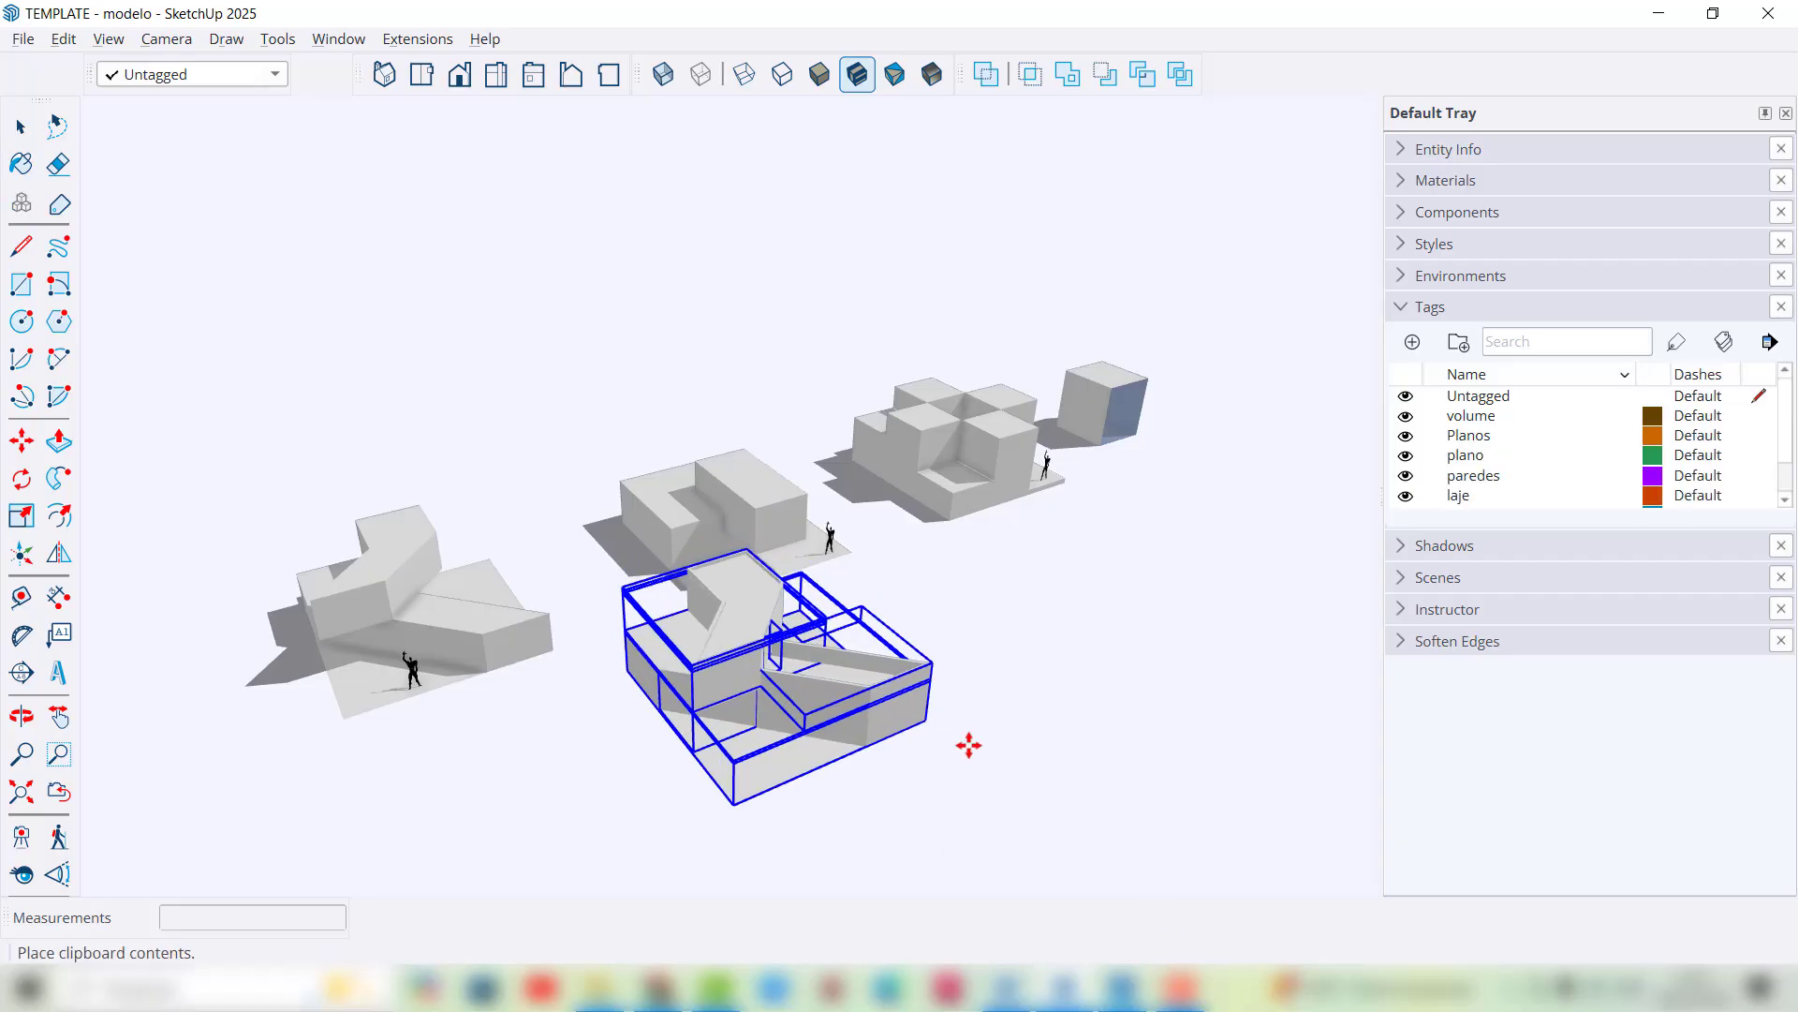
left_click(1027, 755)
middle_click_drag(1059, 590, 443, 483)
key("space")
left_click(666, 731)
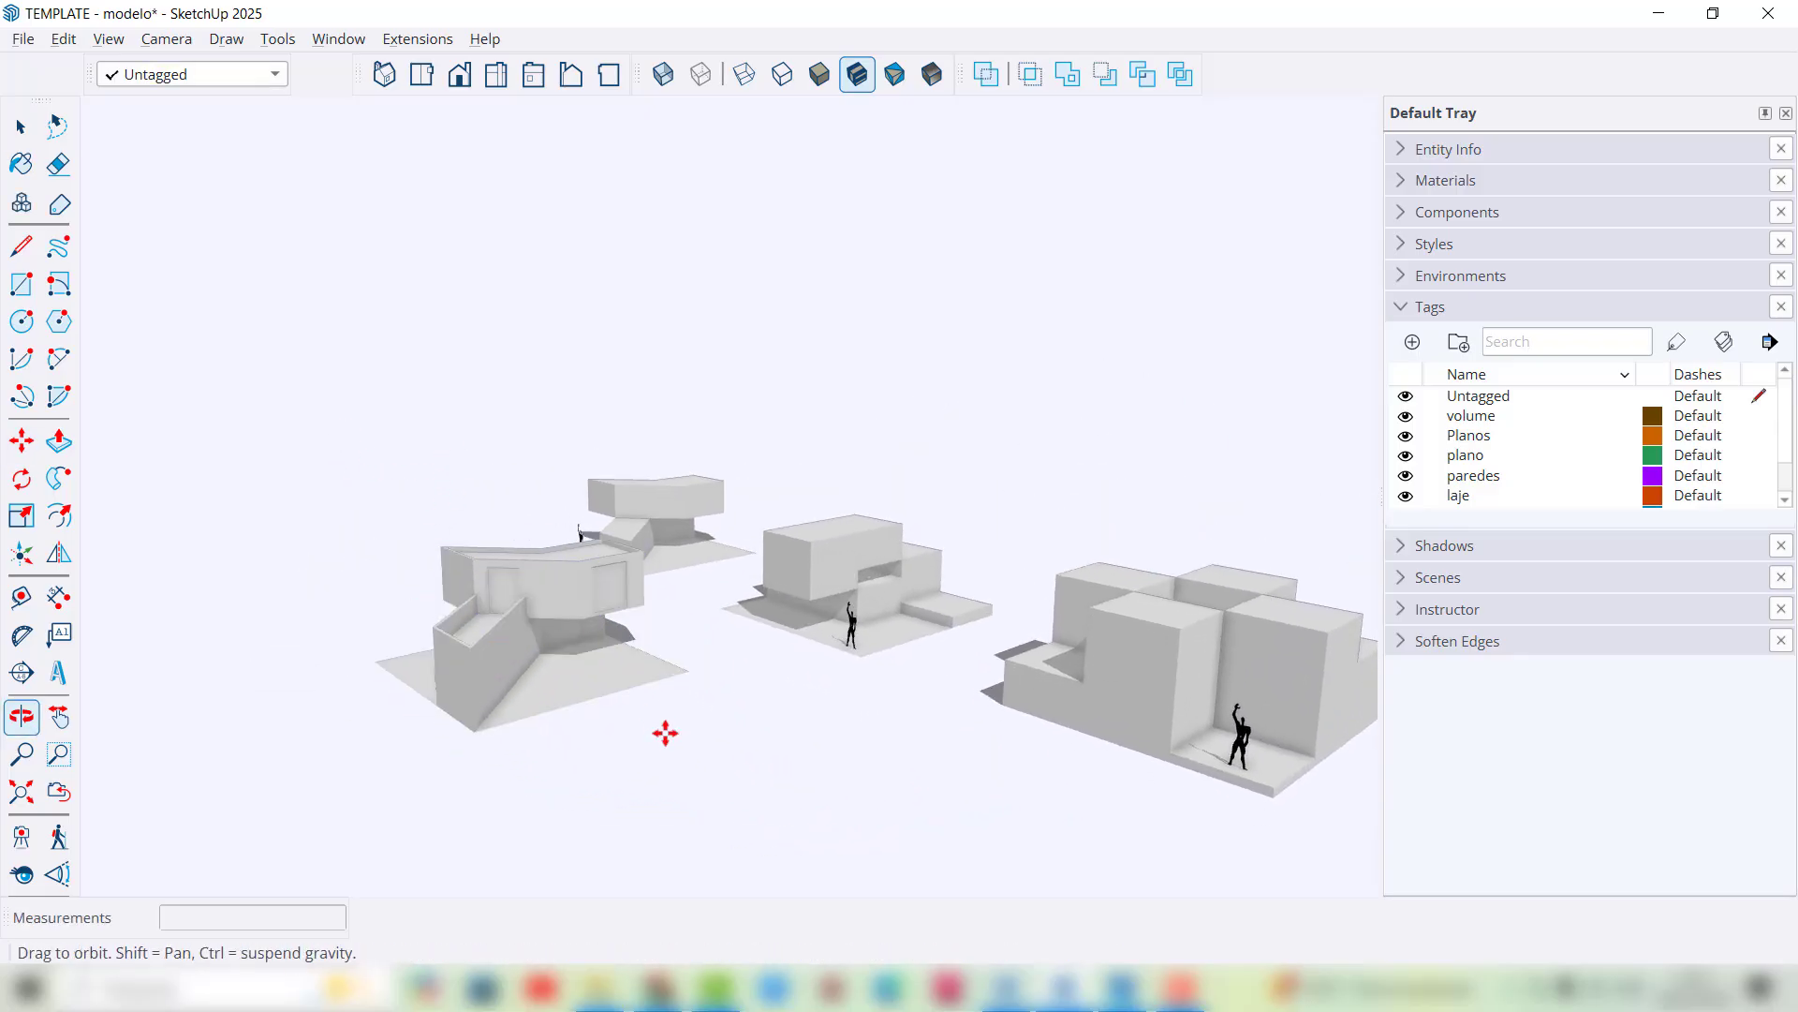
Step: Move the human scale figure from the middle study volume onto the pasted house's ground plane, about 13 m away
middle_click_drag(666, 730, 626, 554)
scroll(647, 543, "up", 4)
scroll(655, 520, "up", 3)
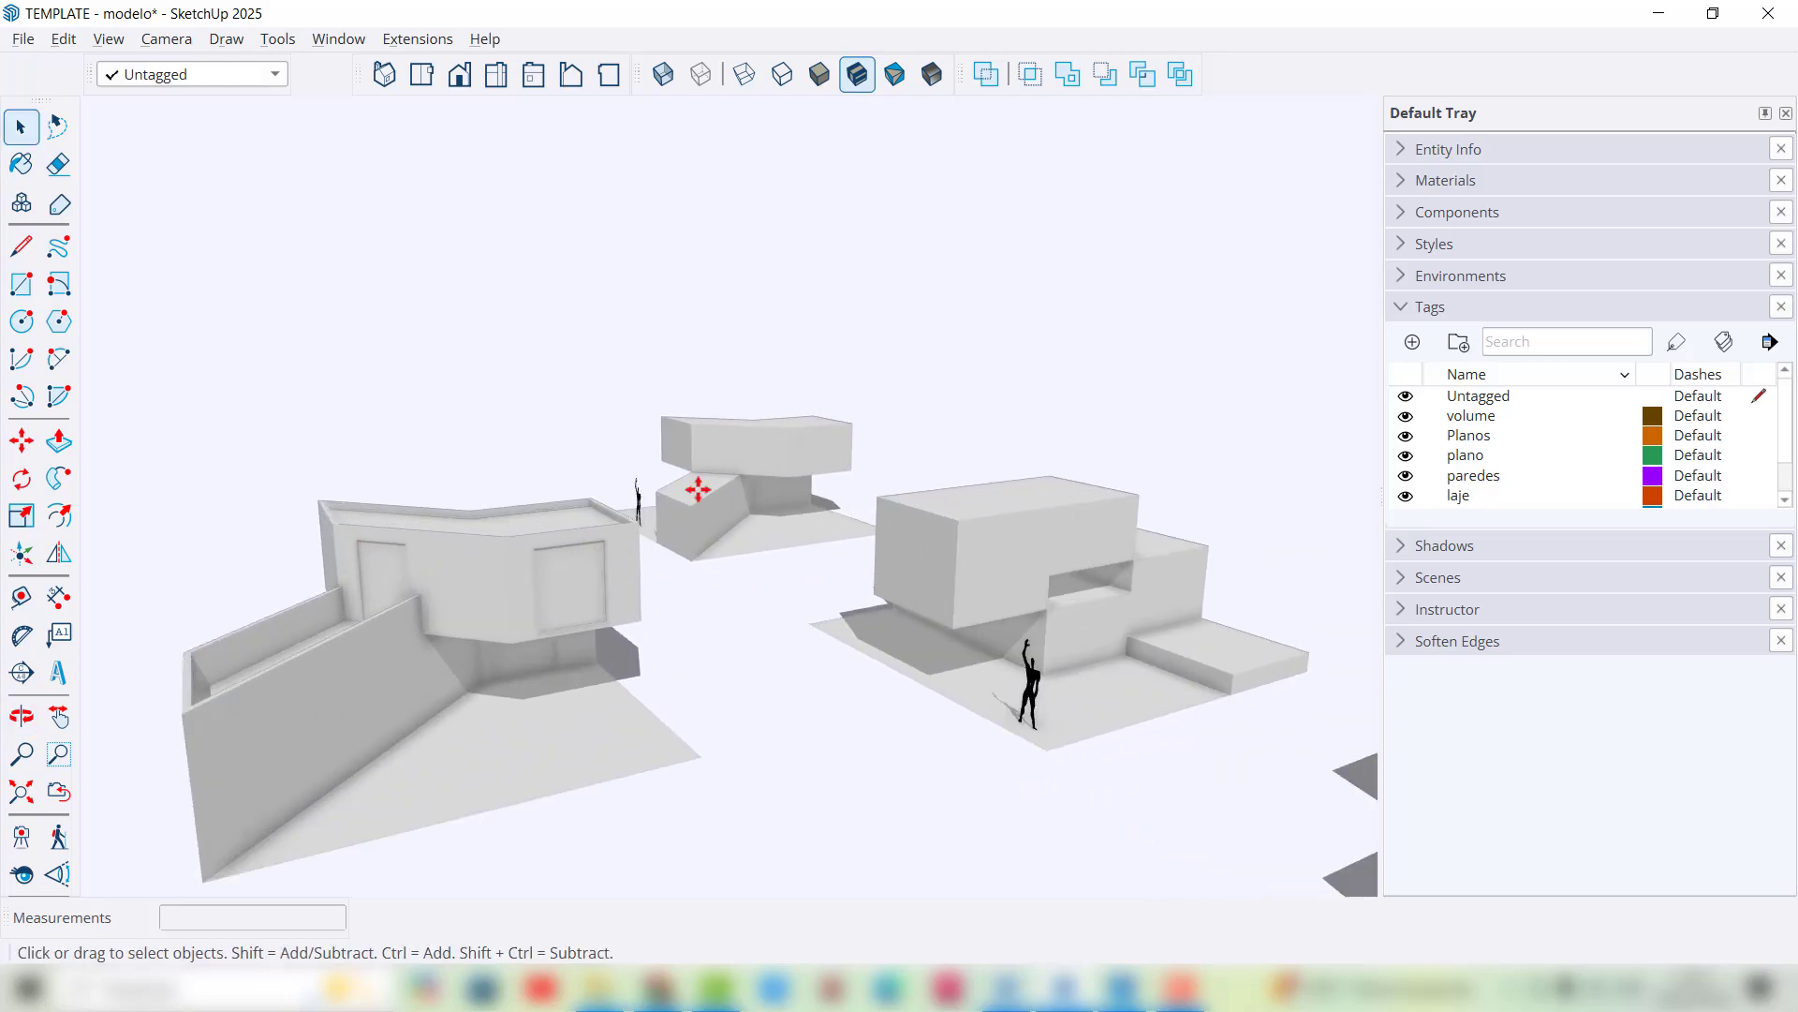
scroll(603, 575, "down", 2)
scroll(980, 650, "up", 2)
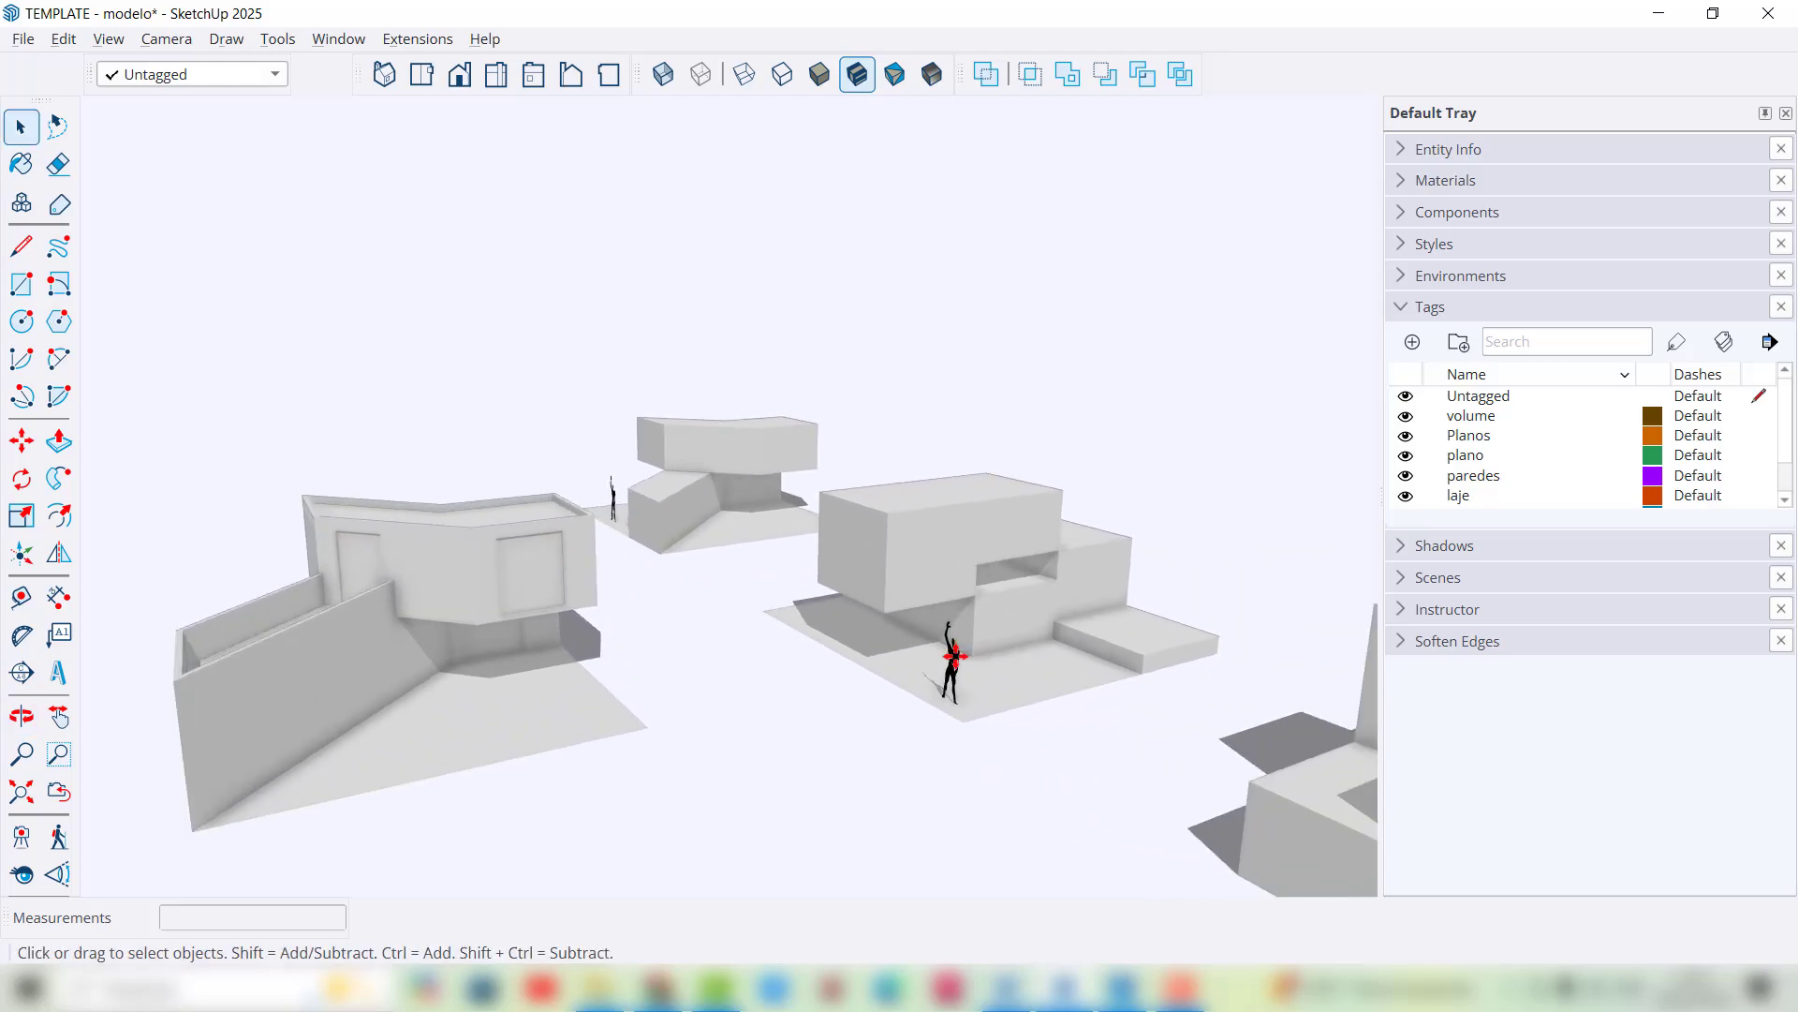
left_click(953, 656)
left_click(21, 440)
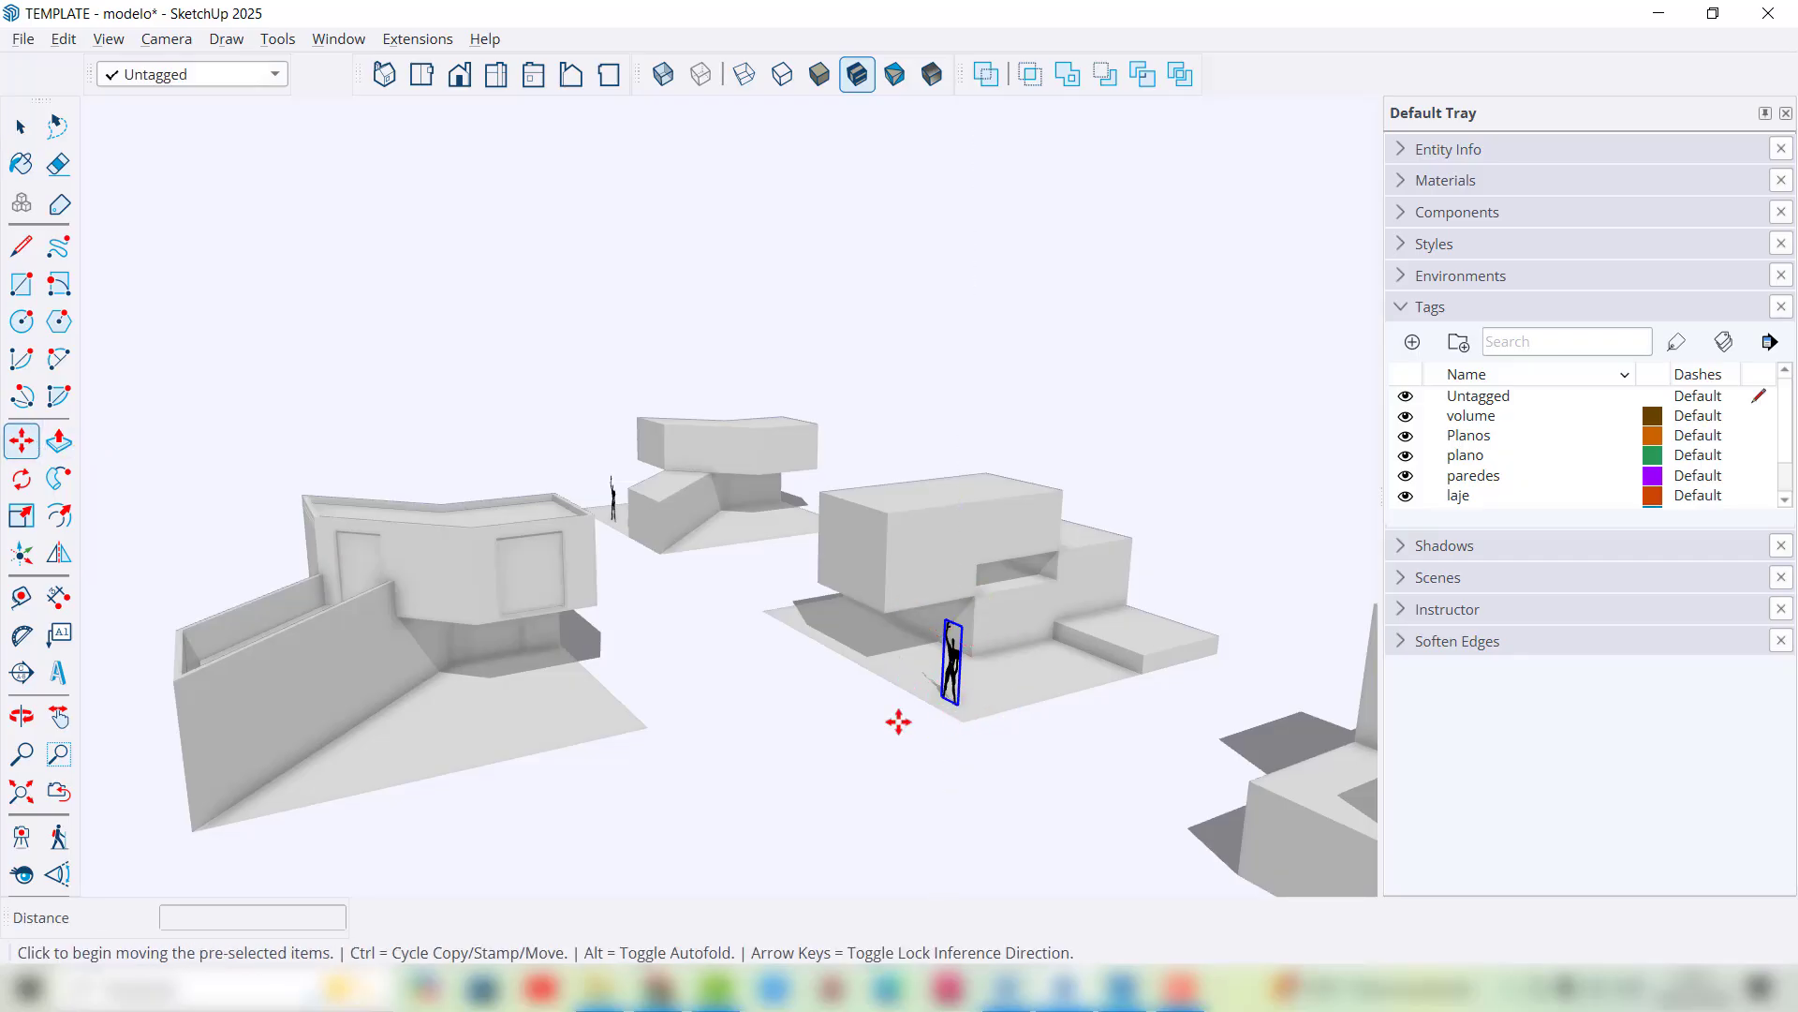
left_click(957, 705)
left_click(461, 762)
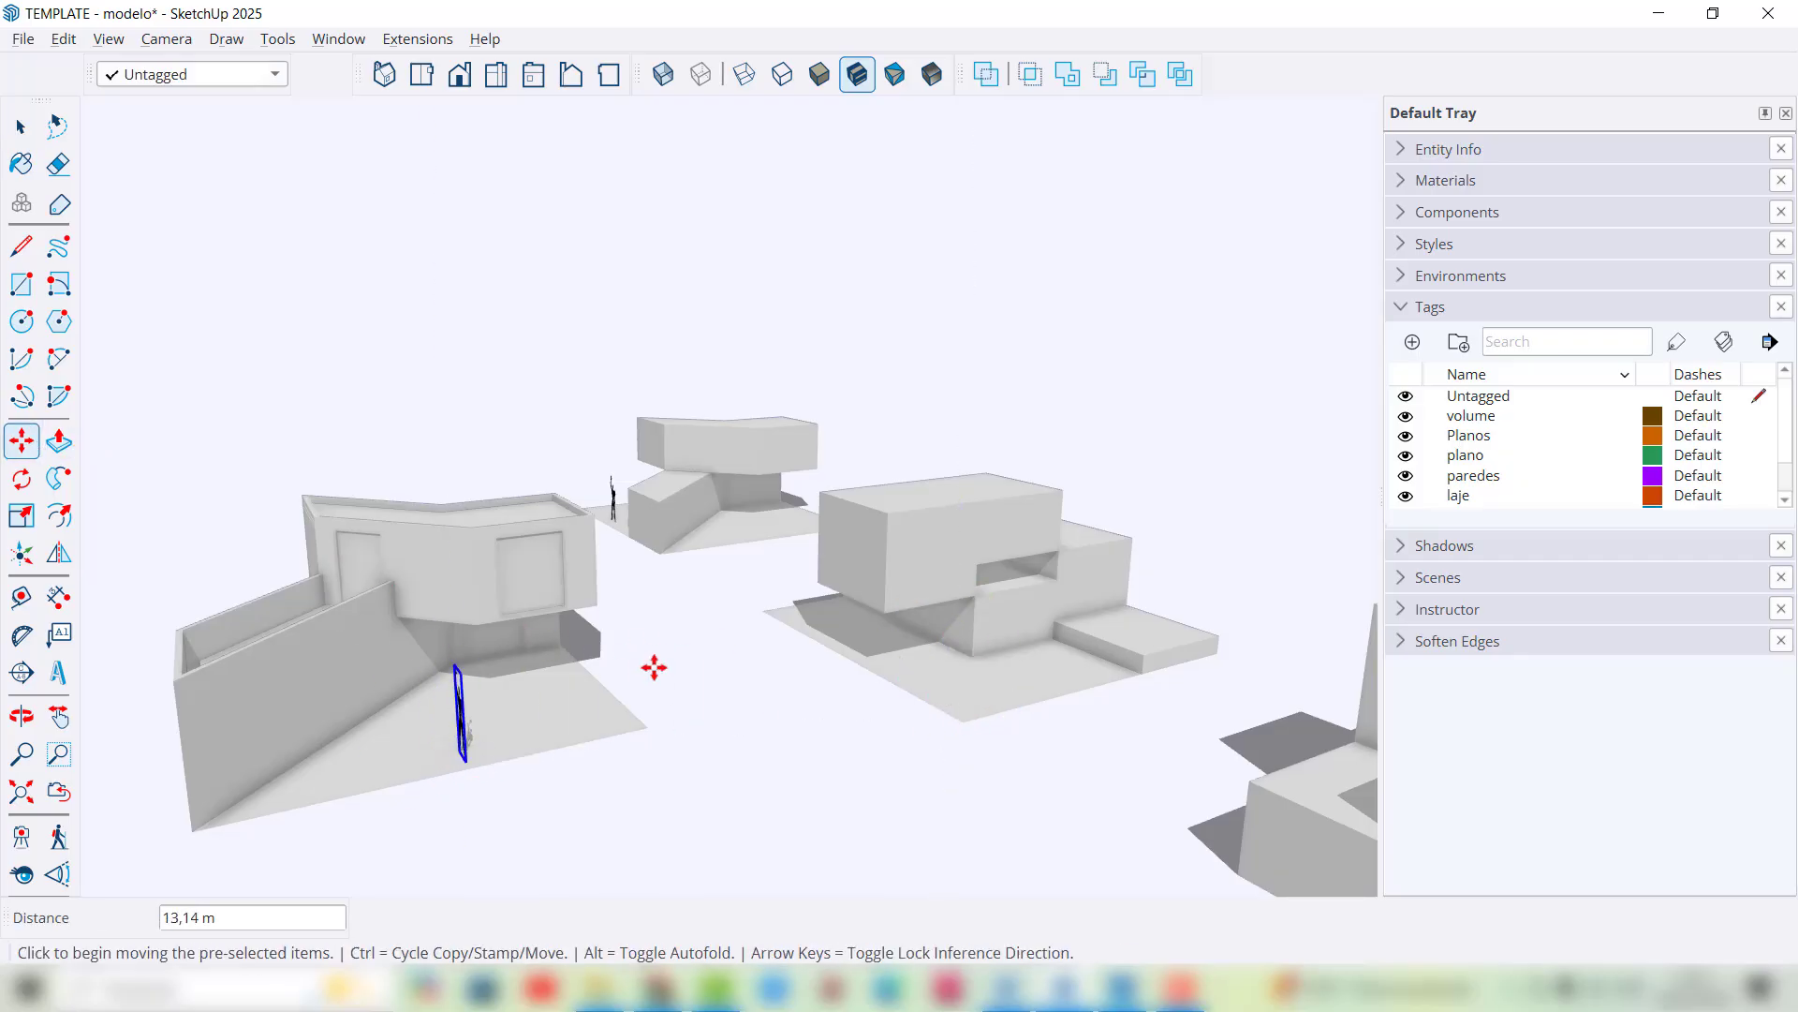
Step: Sample the VIDRO glass material from the cube's glazed face with the Paint Bucket
scroll(526, 520, "down", 3)
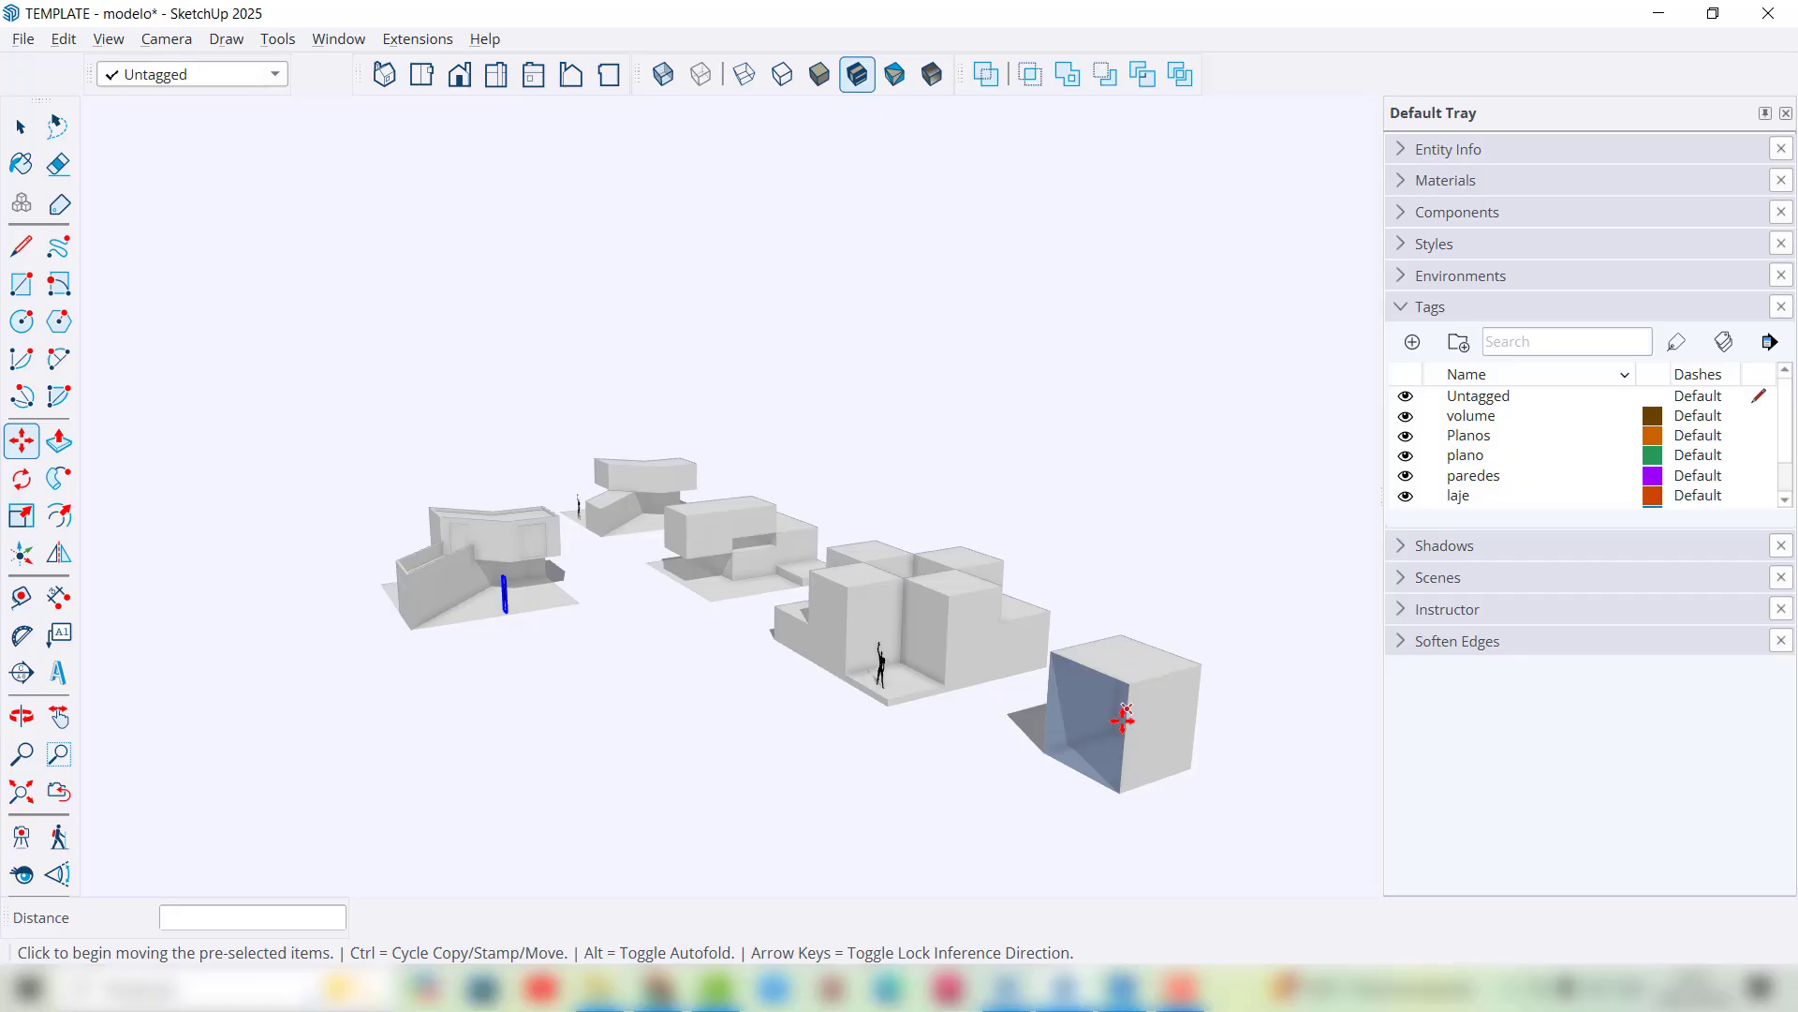
scroll(1086, 684, "up", 1)
left_click(20, 164)
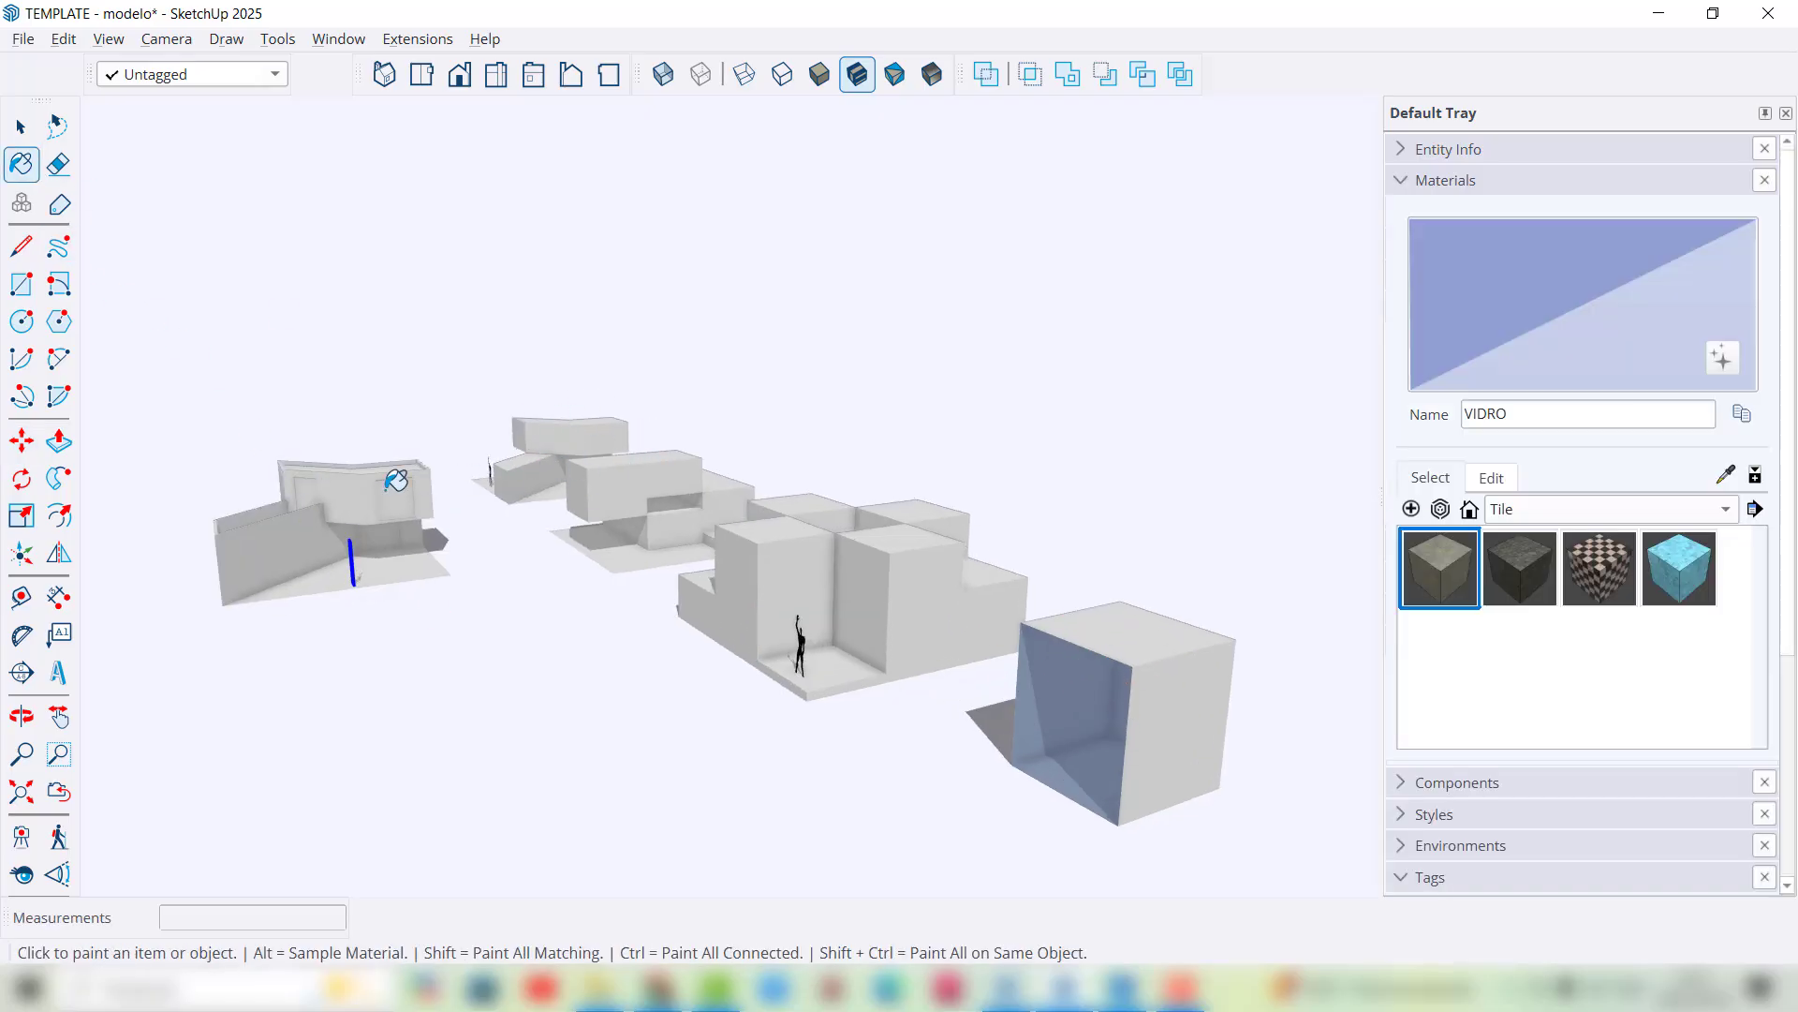
scroll(176, 490, "up", 5)
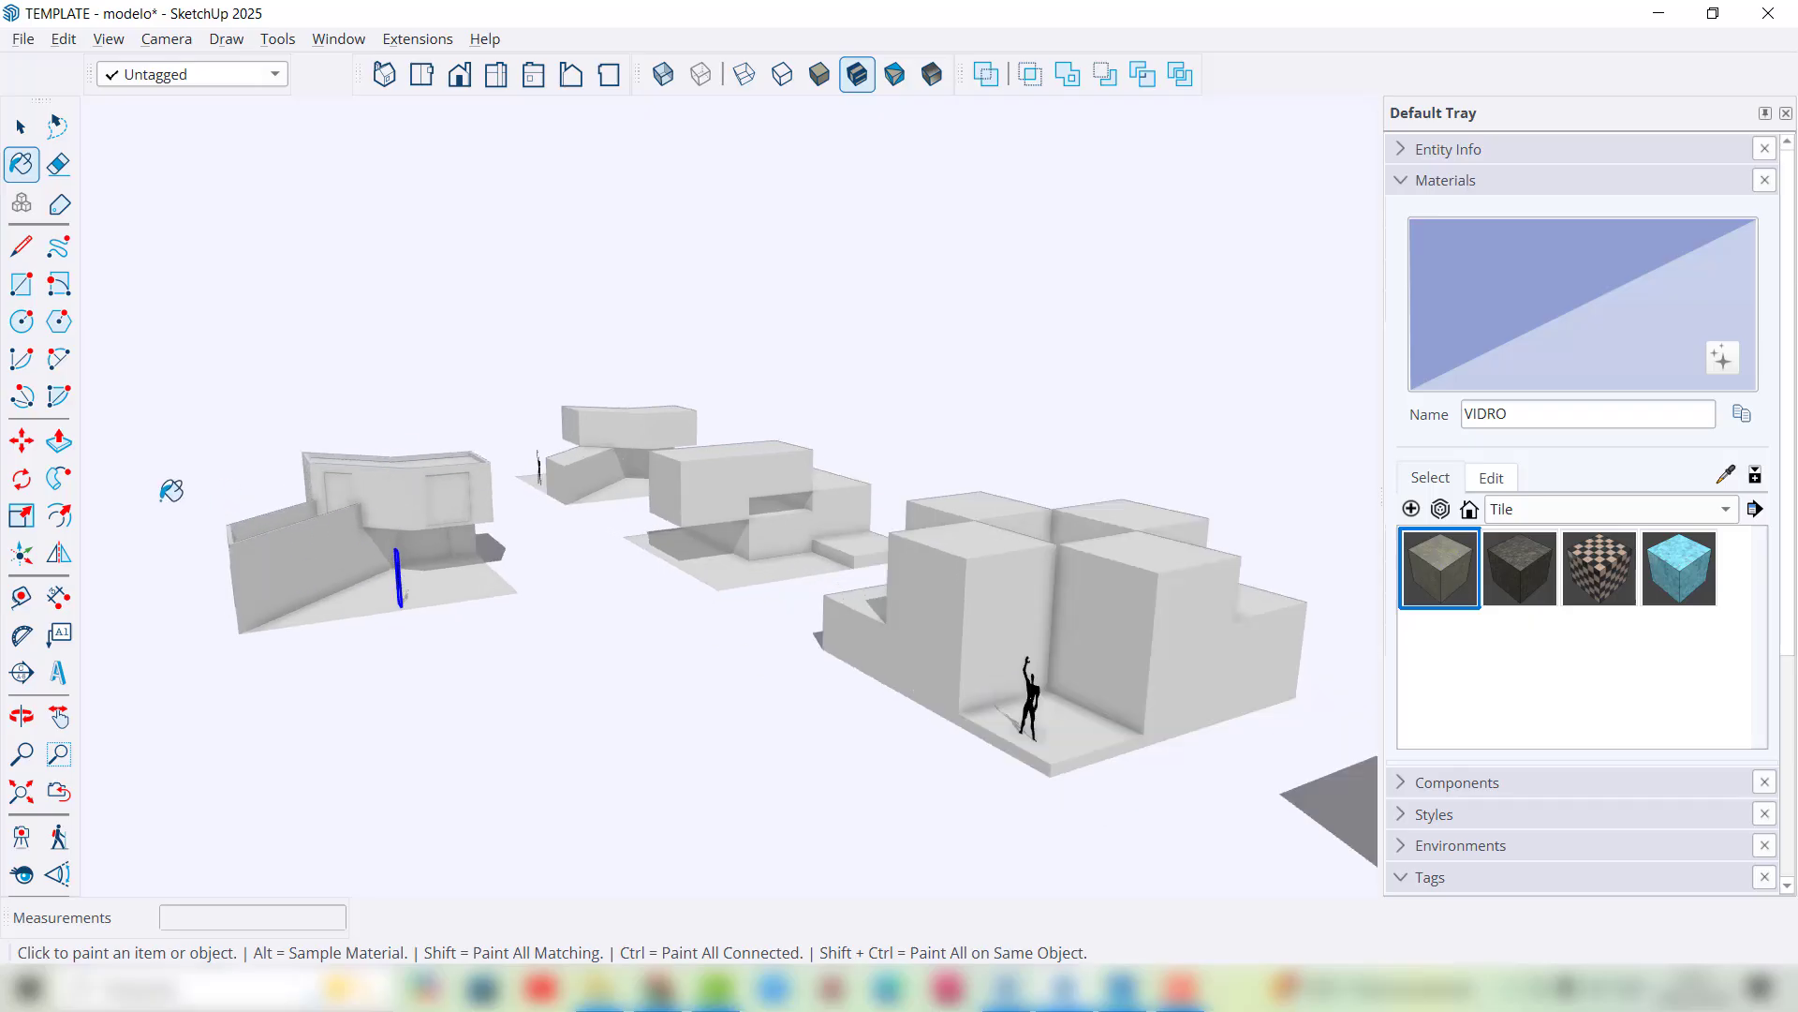
mouse_move(334, 606)
middle_mouse_down()
mouse_move(687, 648)
mouse_move(369, 655)
middle_mouse_up()
scroll(301, 522, "down", 8)
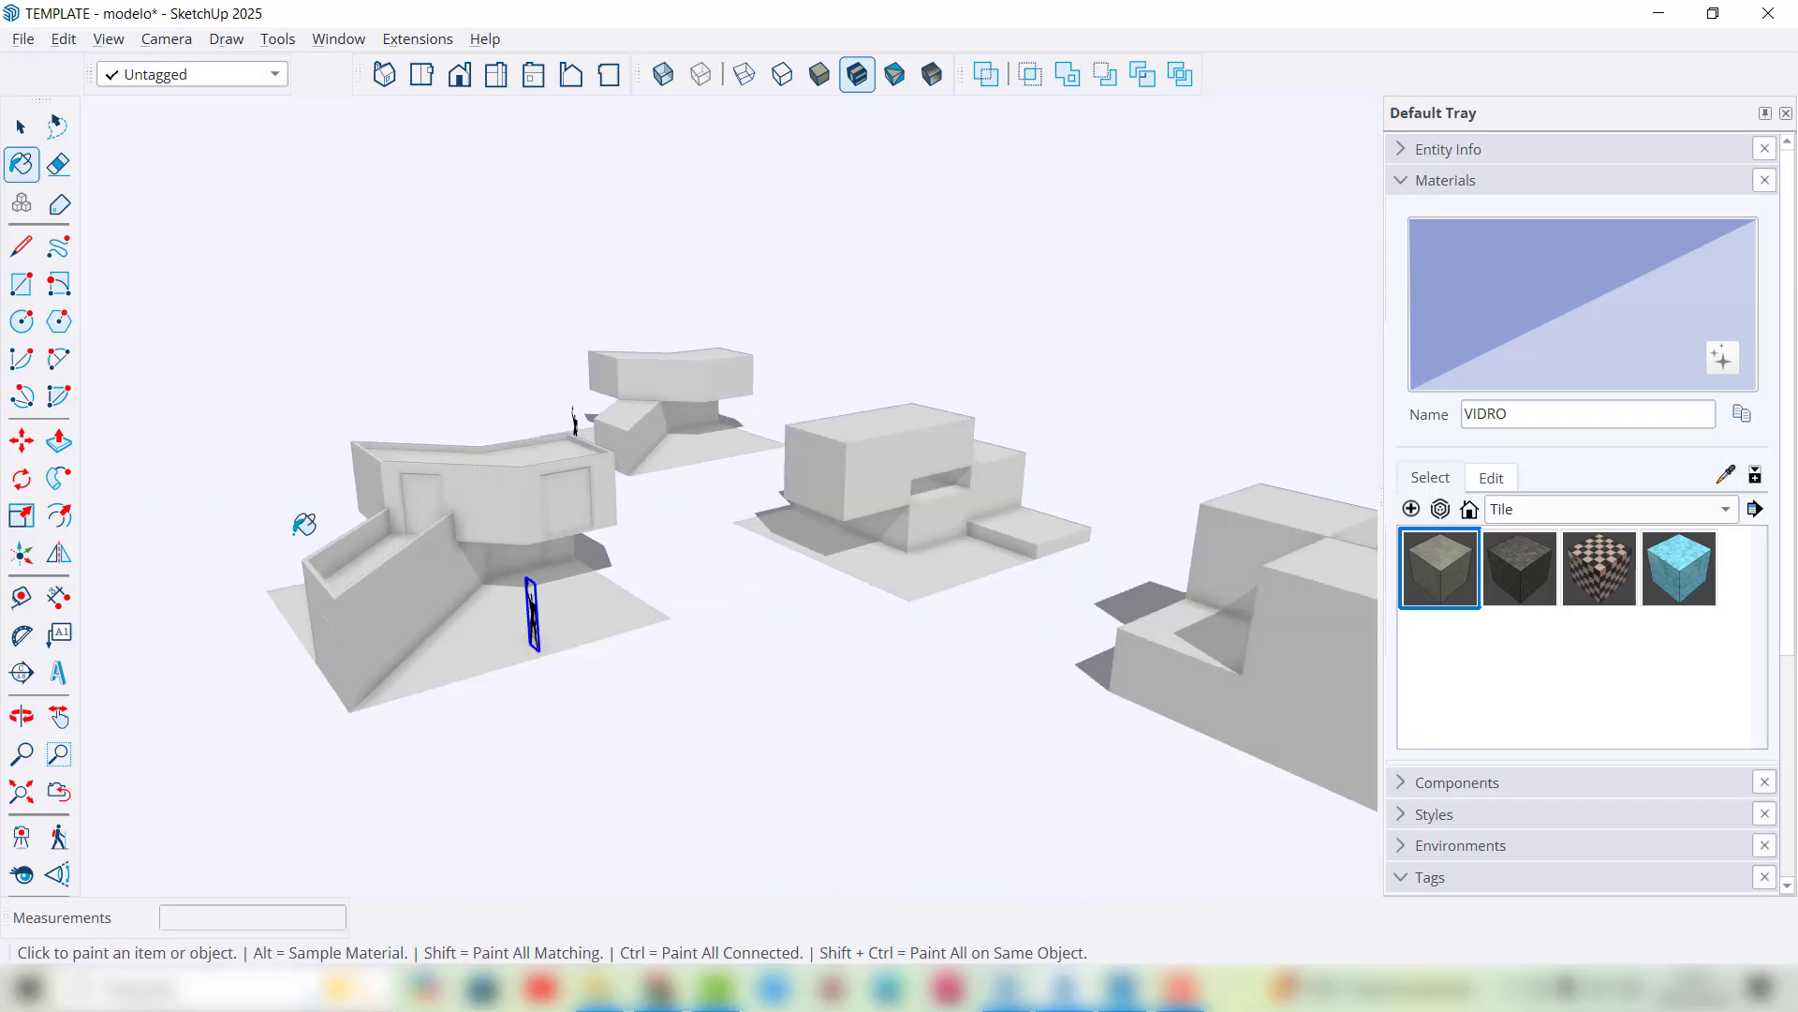
scroll(1056, 738, "up", 2)
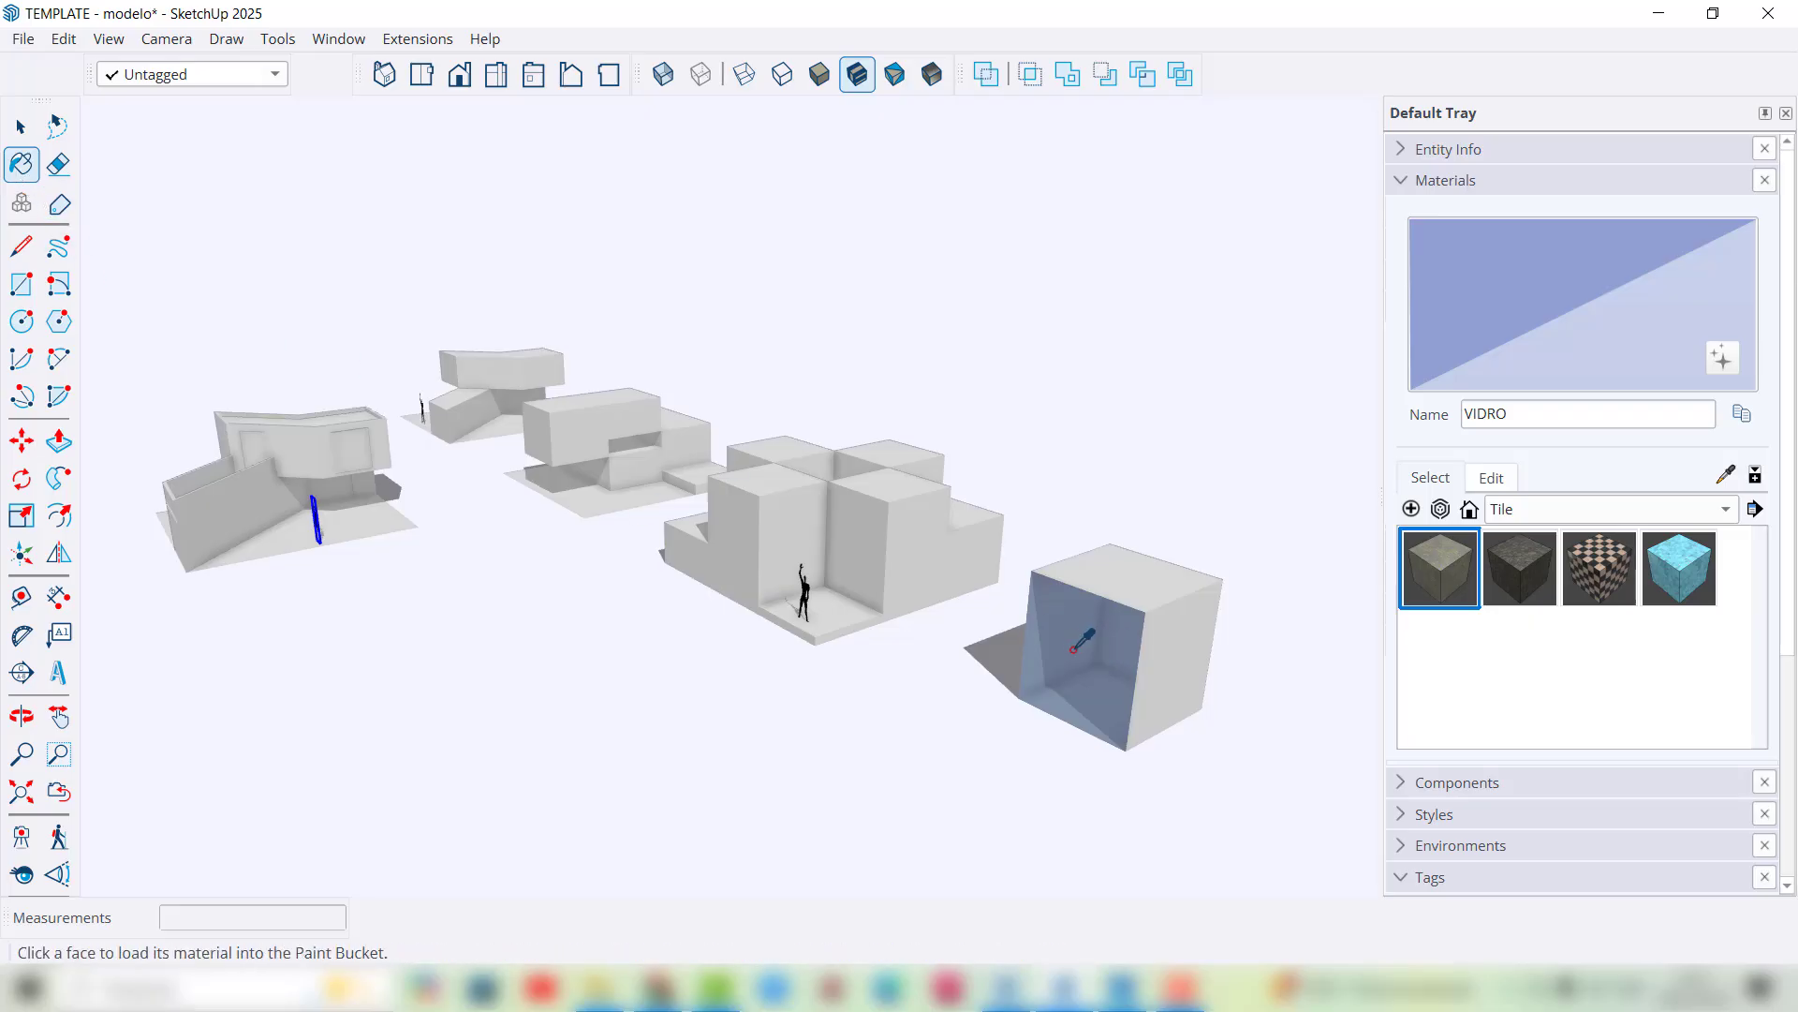
scroll(1063, 617, "up", 1)
scroll(1297, 715, "down", 2)
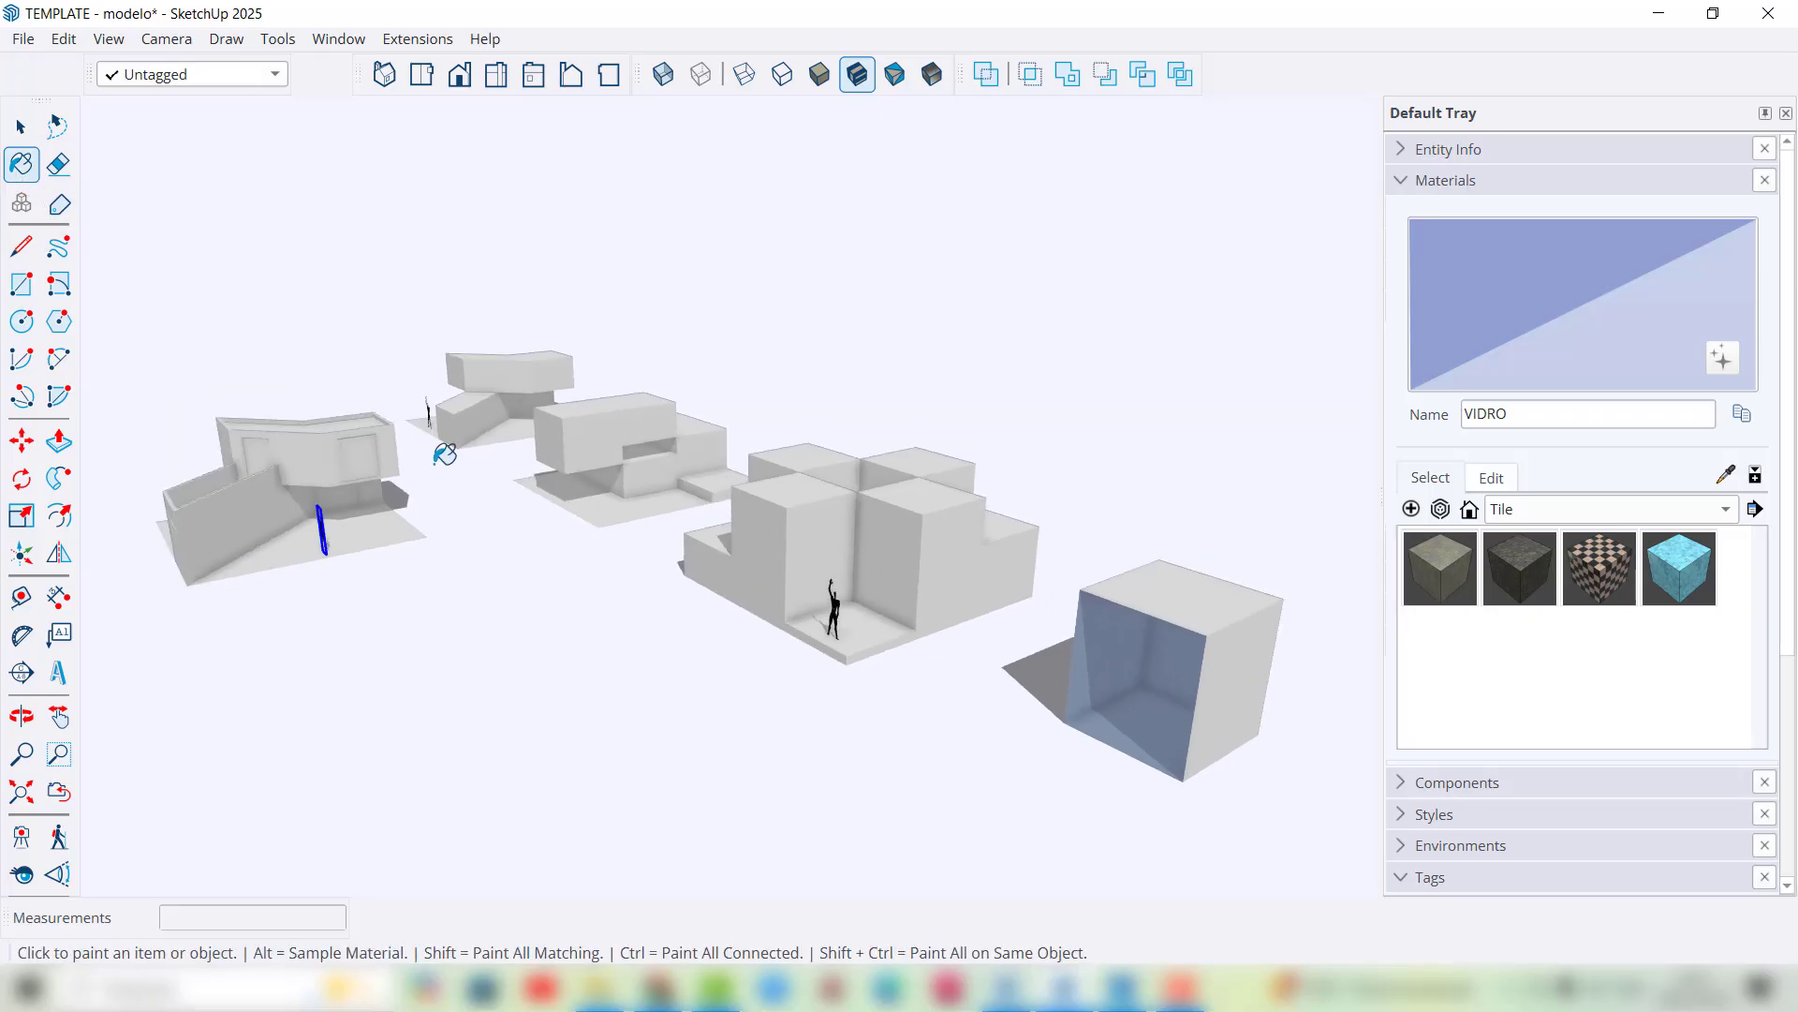
Step: Paint the window panes on the upper and lower floors of the pasted house with the VIDRO glass
scroll(441, 454, "up", 3)
left_click(323, 447)
left_click(284, 535)
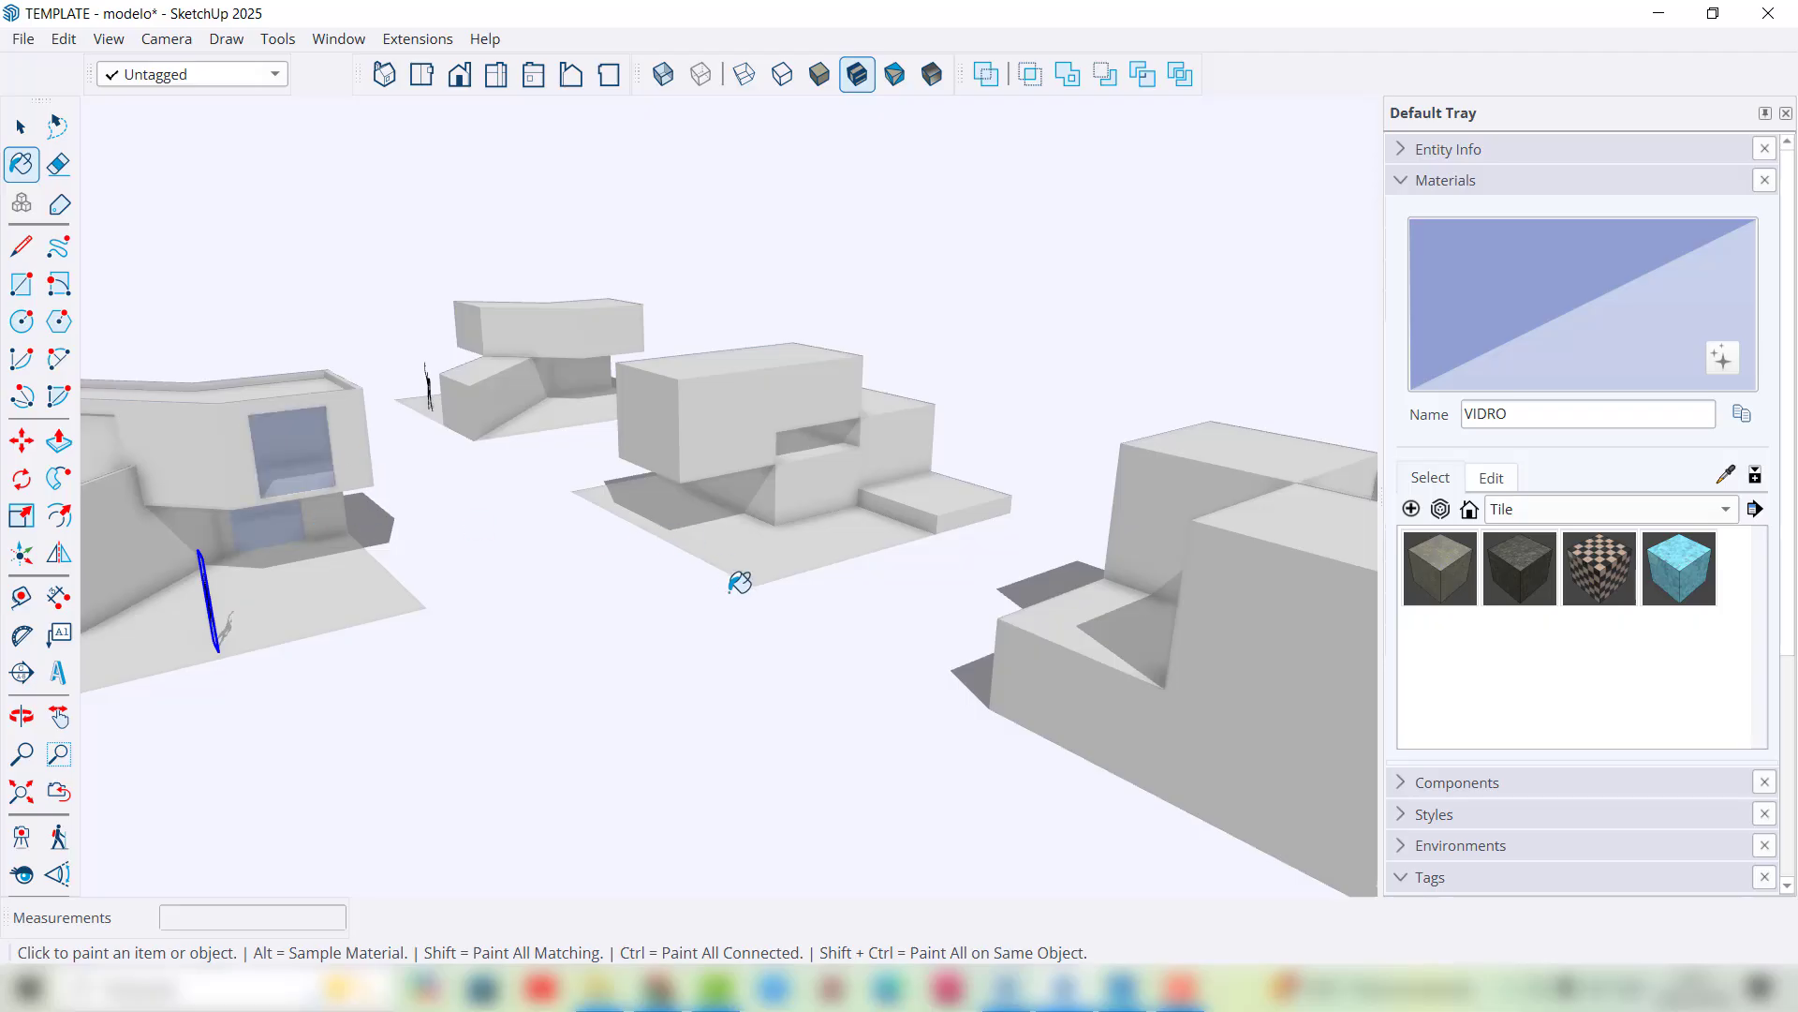
scroll(731, 592, "down", 2)
left_click(294, 499)
scroll(164, 553, "up", 2)
scroll(511, 586, "down", 3)
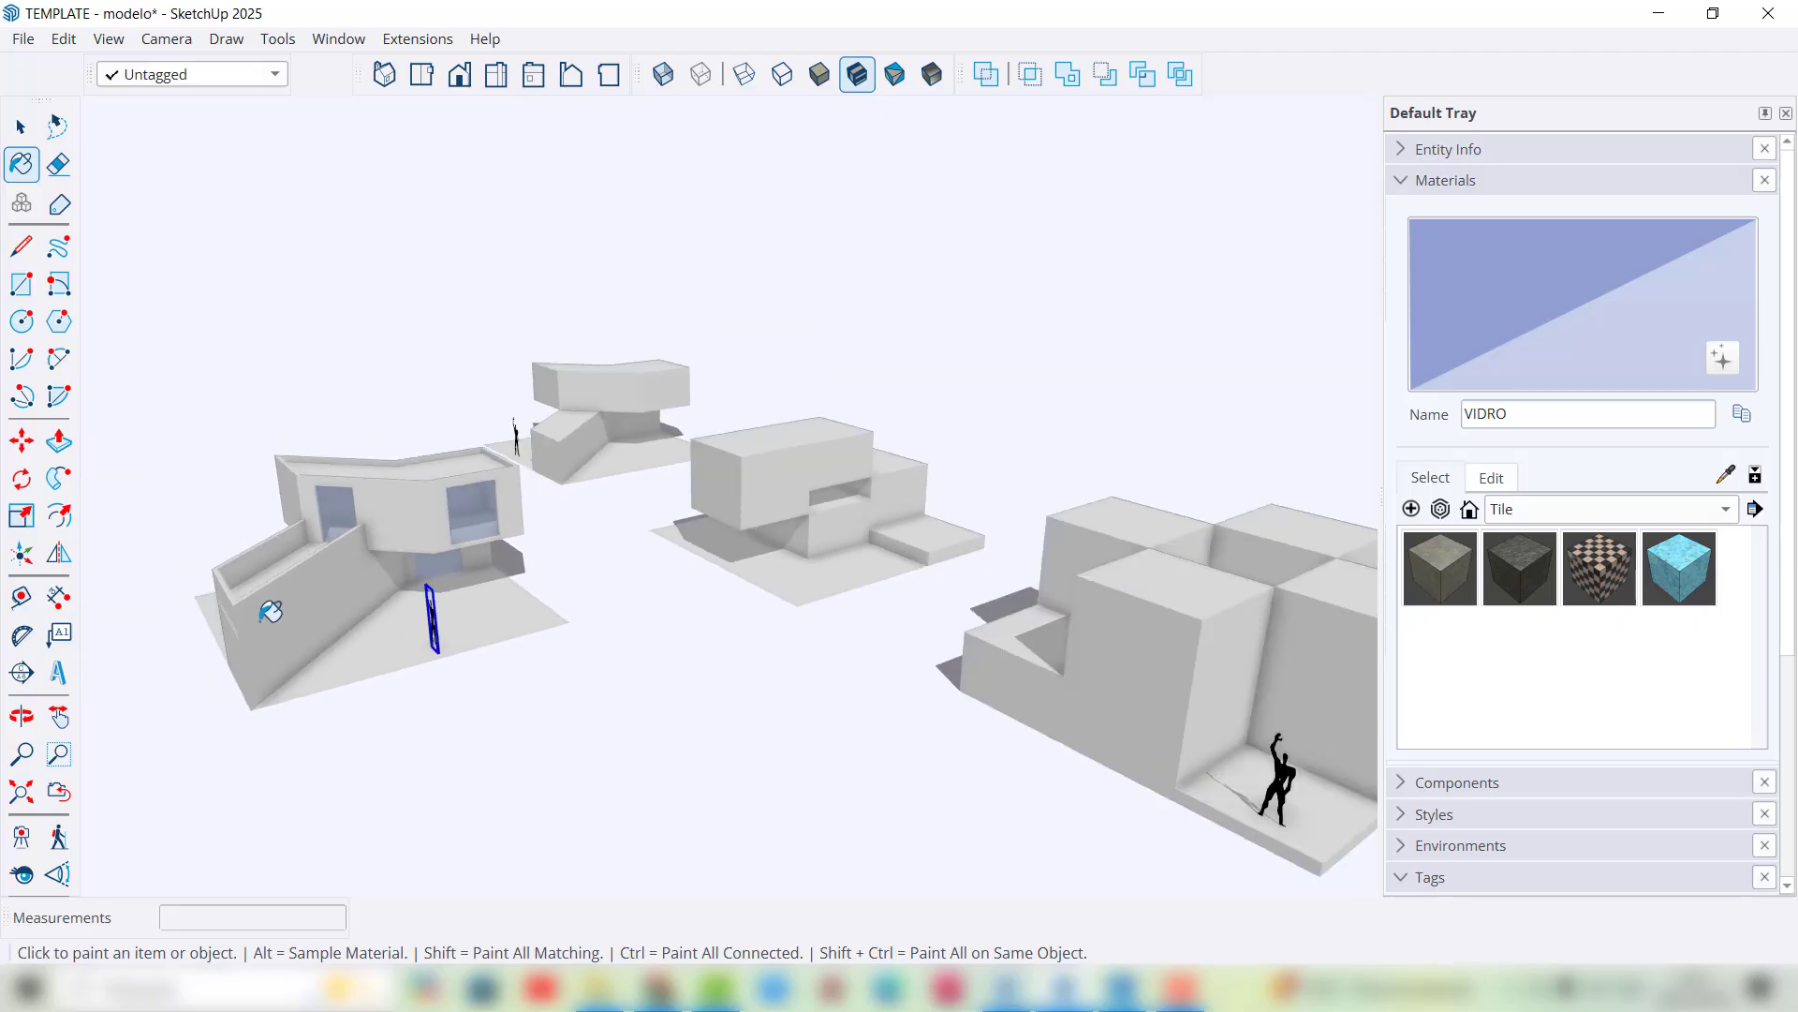
Step: Delete the study volumes that came with the template, keeping the pasted house and its scale figure
middle_click_drag(269, 610, 569, 454)
key("space")
mouse_move(554, 369)
left_mouse_down()
mouse_move(634, 514)
mouse_move(996, 875)
left_mouse_up()
scroll(951, 529, "down", 2)
key("Delete")
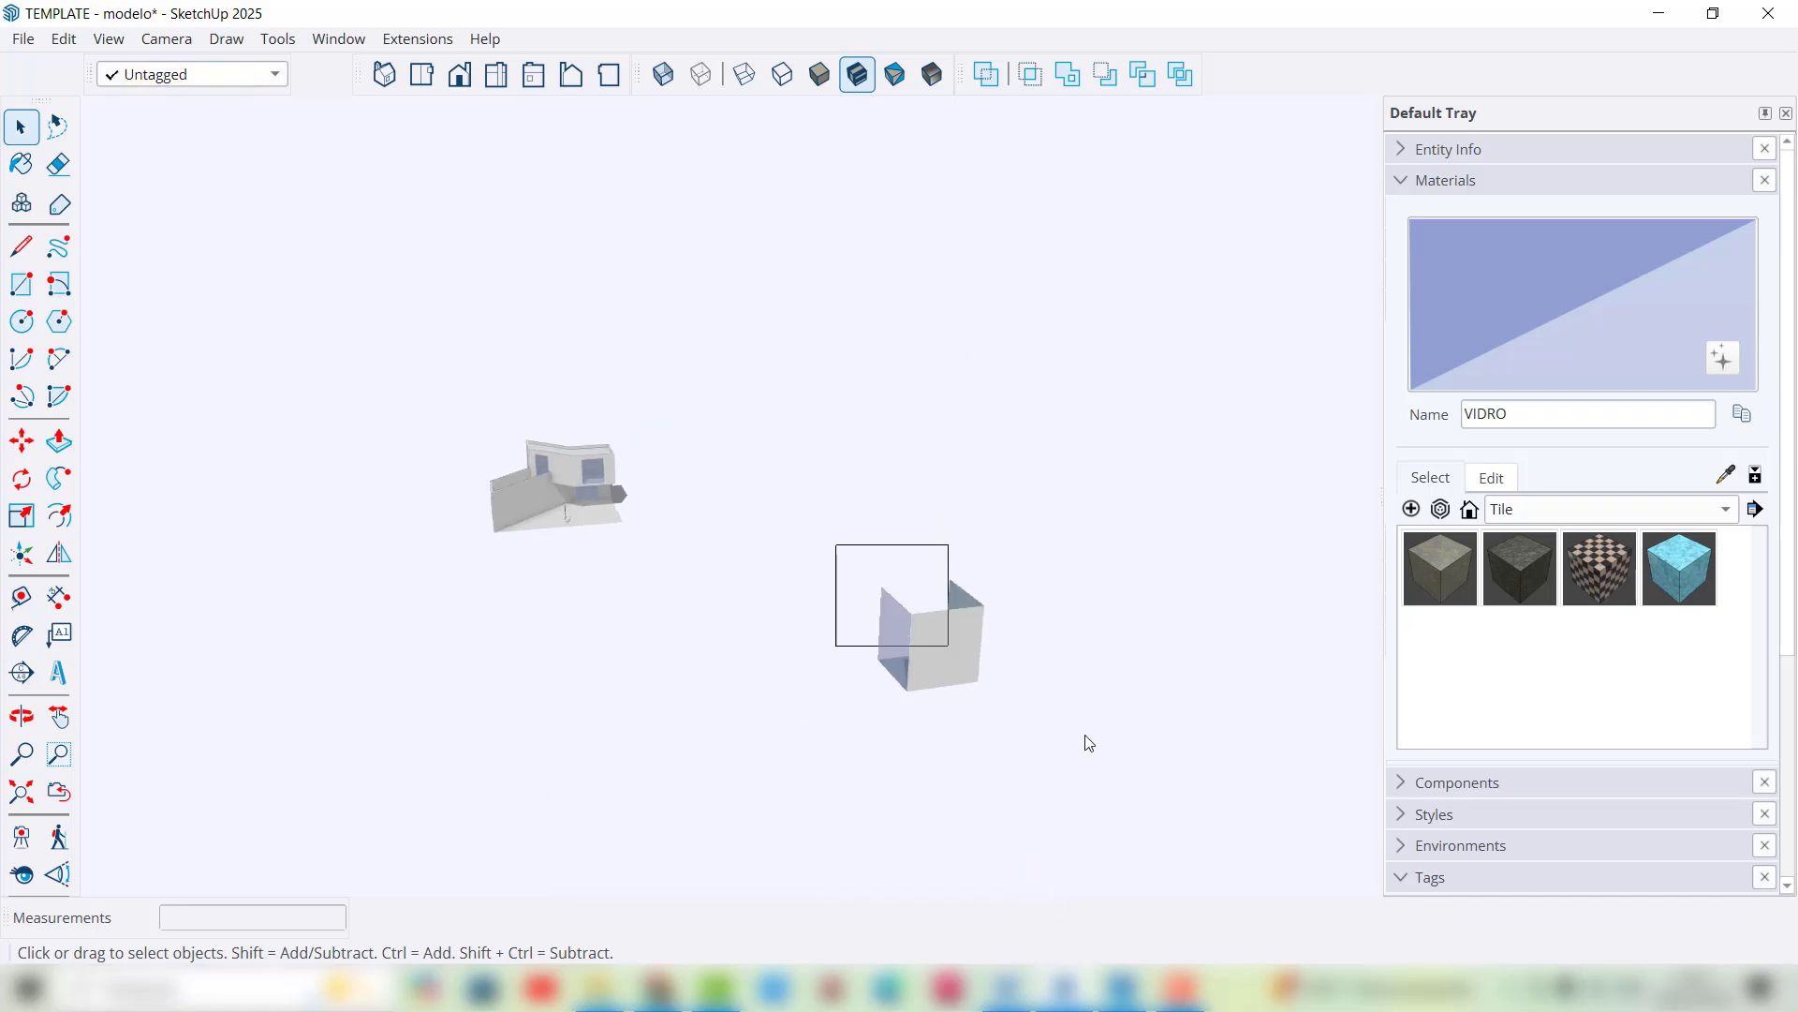
Step: Examine the house's front facade at close range, with its glass panes, ground plane and scale figure
scroll(651, 514, "up", 2)
scroll(514, 488, "up", 3)
mouse_move(559, 525)
middle_mouse_down()
mouse_move(361, 409)
mouse_move(534, 397)
mouse_move(653, 456)
mouse_move(643, 522)
mouse_move(834, 502)
mouse_move(1114, 516)
mouse_move(594, 490)
mouse_move(719, 534)
mouse_move(566, 490)
mouse_move(627, 522)
mouse_move(630, 562)
mouse_move(817, 537)
mouse_move(702, 609)
mouse_move(764, 559)
mouse_move(726, 502)
mouse_move(781, 464)
mouse_move(723, 466)
mouse_move(793, 465)
mouse_move(739, 530)
mouse_move(746, 562)
mouse_move(803, 590)
mouse_move(1028, 610)
mouse_move(1196, 522)
mouse_move(936, 515)
mouse_move(530, 544)
mouse_move(538, 562)
mouse_move(891, 426)
mouse_move(747, 486)
mouse_move(763, 468)
middle_mouse_up()
scroll(643, 522, "up", 2)
scroll(755, 462, "down", 3)
scroll(764, 544, "up", 4)
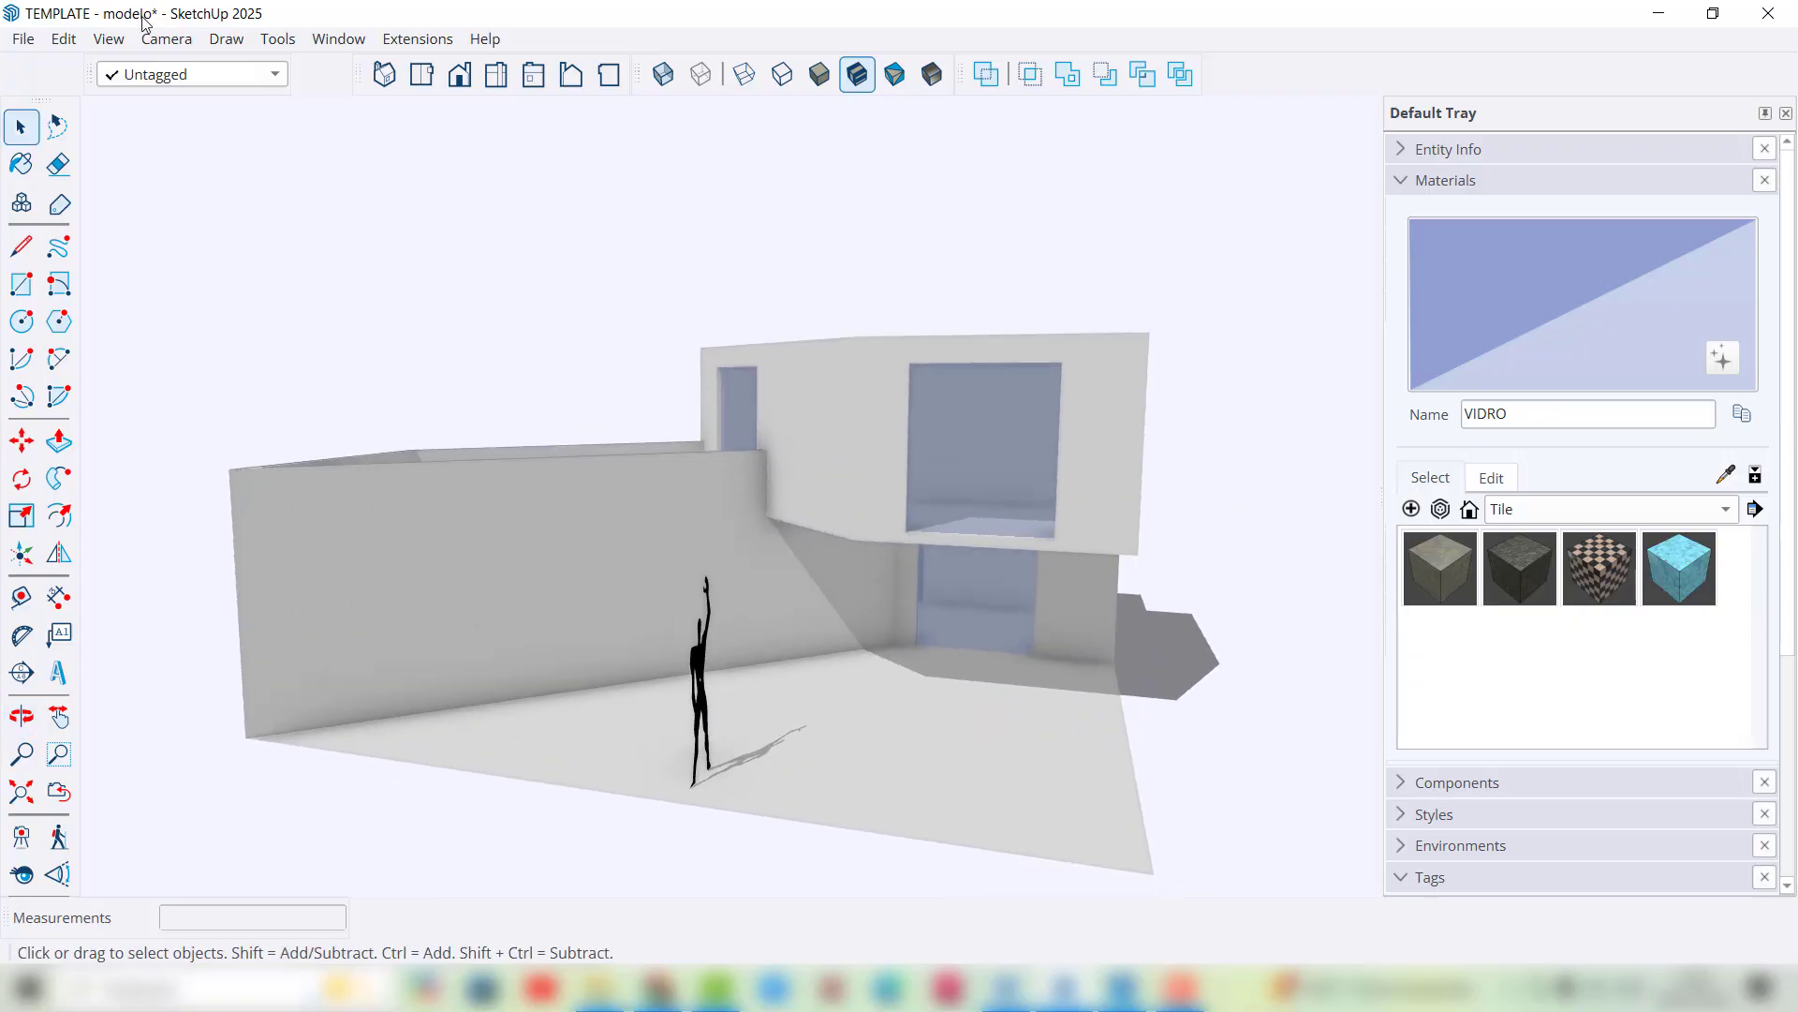
left_click(167, 38)
left_click(582, 304)
scroll(587, 469, "down", 3)
middle_click_drag(588, 469, 713, 485)
Step: Rotate the human scale figure on the ground plane so that it faces the front of the view
key("space")
left_click(662, 585)
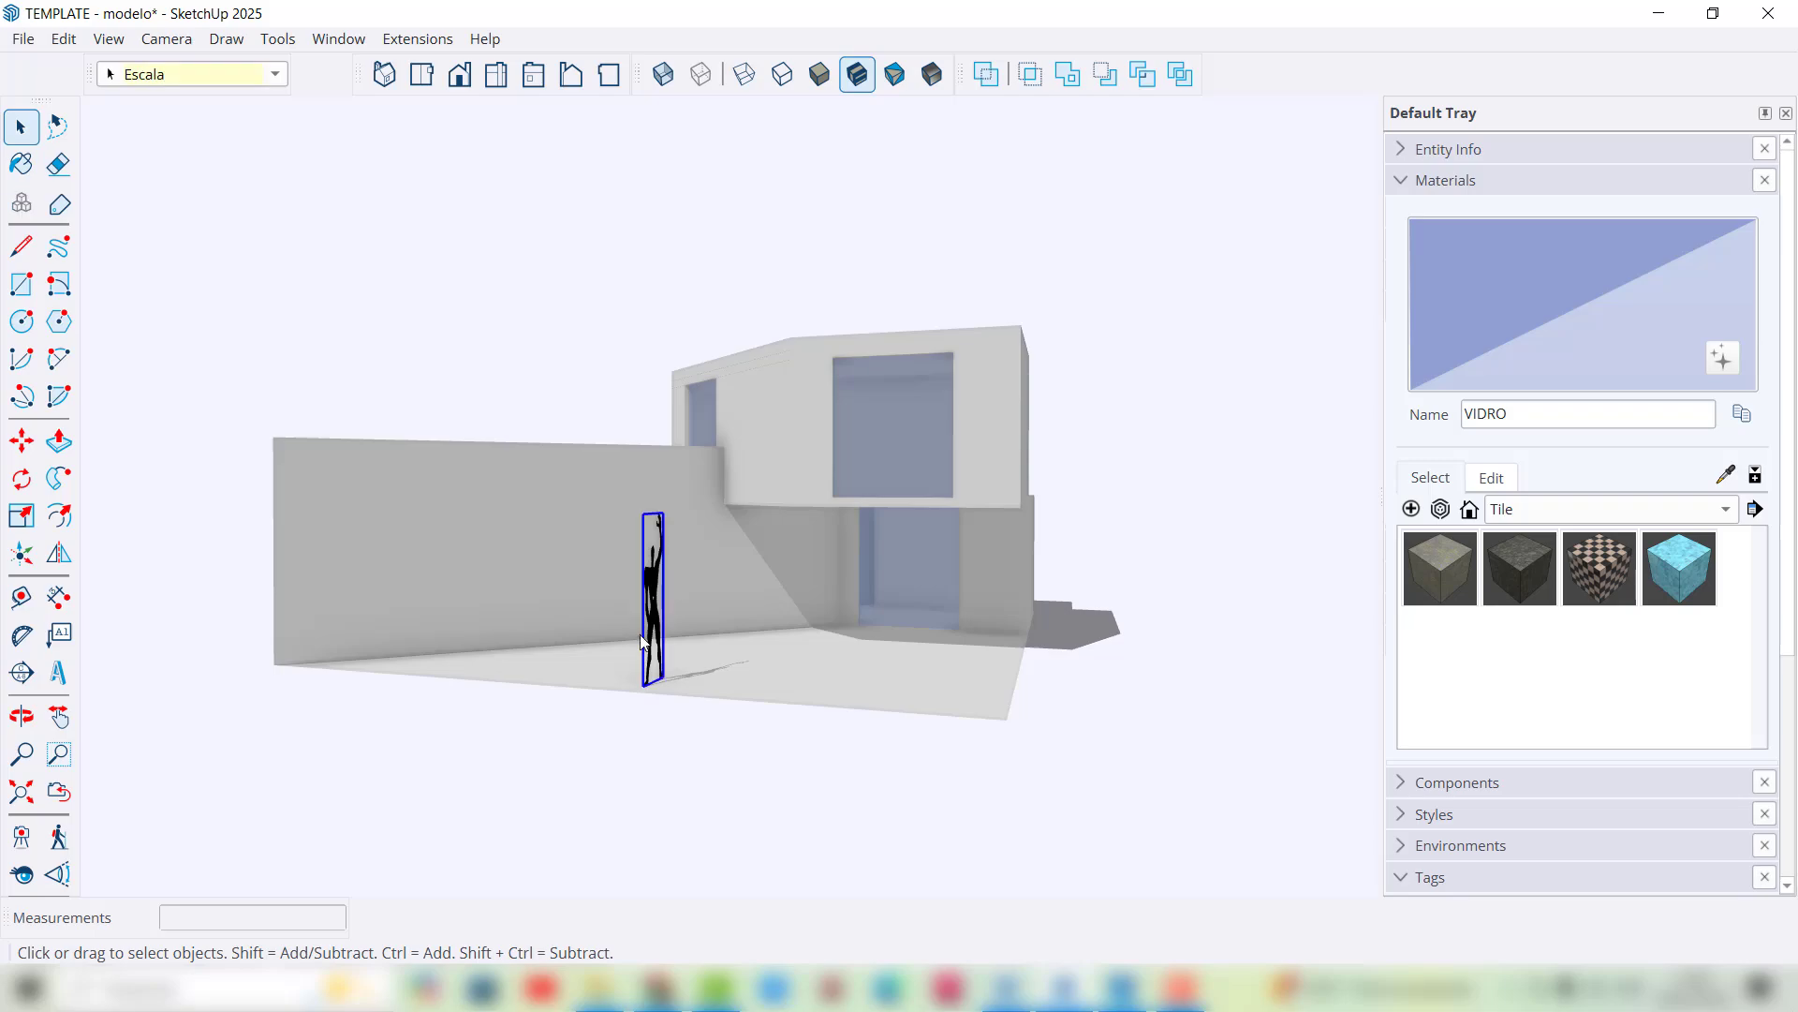
scroll(646, 618, "up", 5)
scroll(627, 637, "down", 3)
scroll(599, 562, "up", 5)
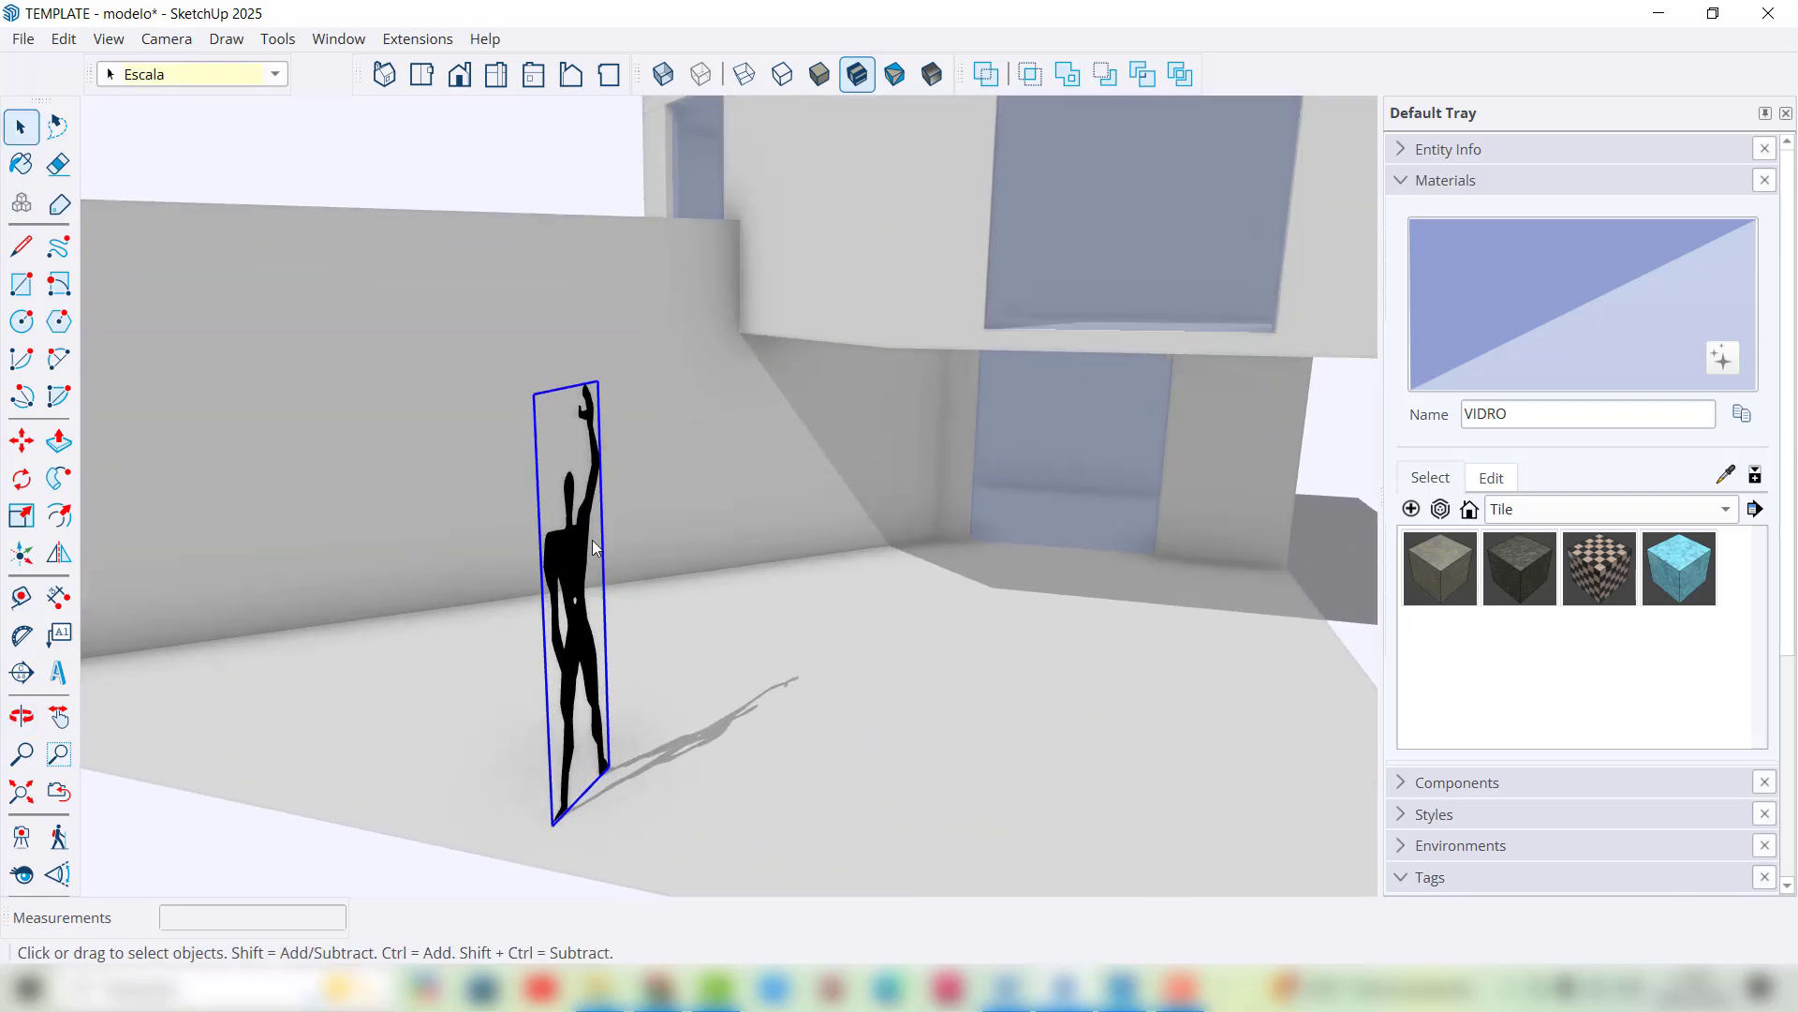
left_click(21, 478)
scroll(419, 680, "down", 2)
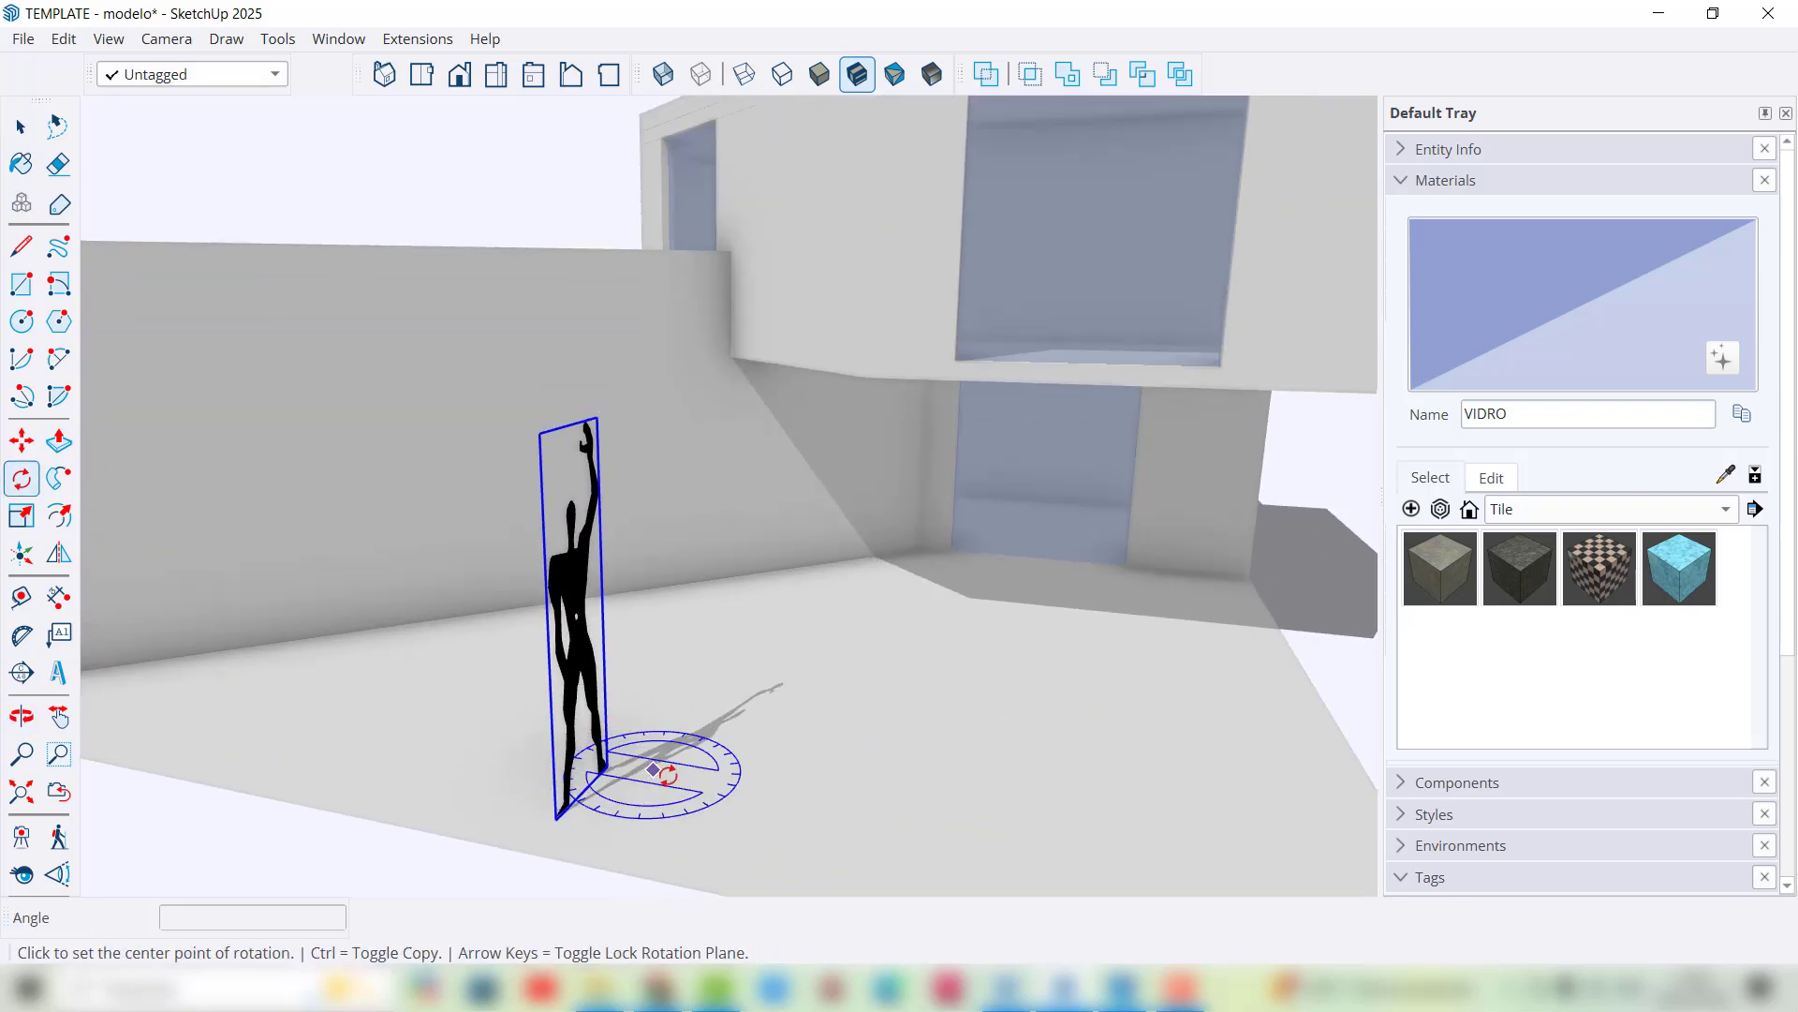
left_click(710, 784)
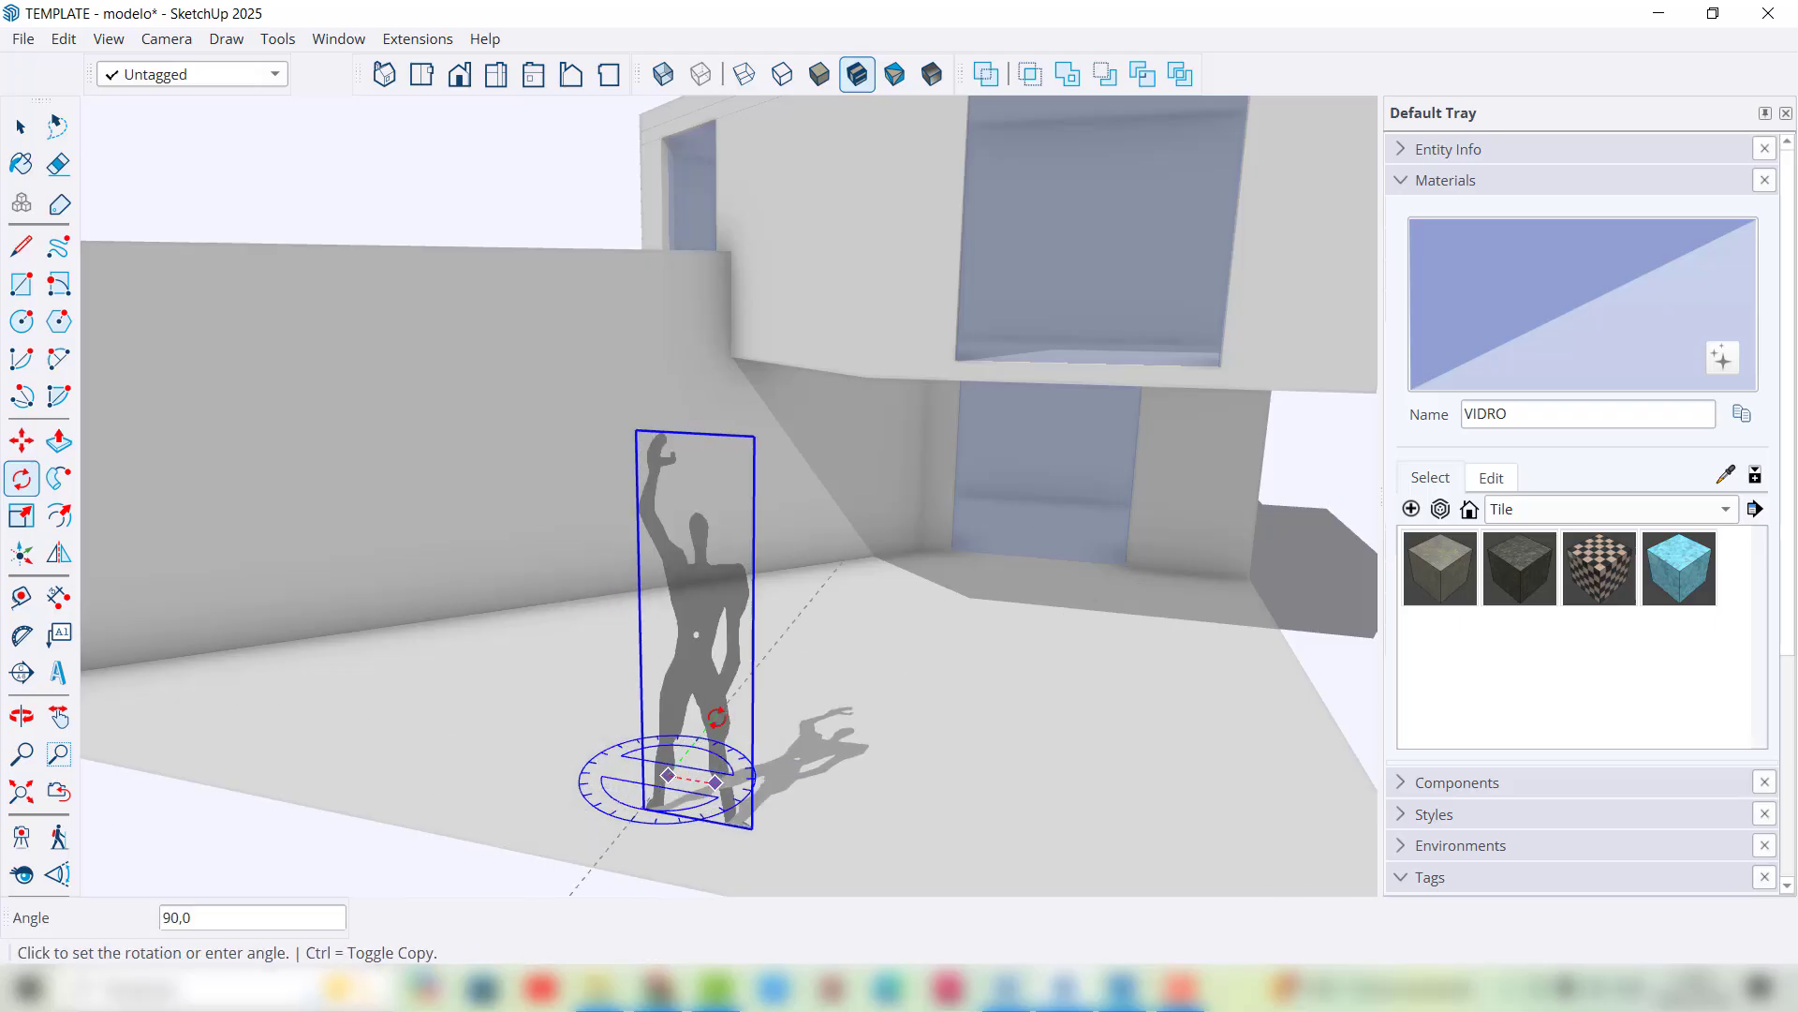
left_click(671, 783)
scroll(649, 724, "down", 5)
key("space")
left_click(521, 346)
Step: Frame the house from a low front angle and show the ESTILO TEMPLATE style settings instead of the material settings
middle_click_drag(704, 486, 694, 522)
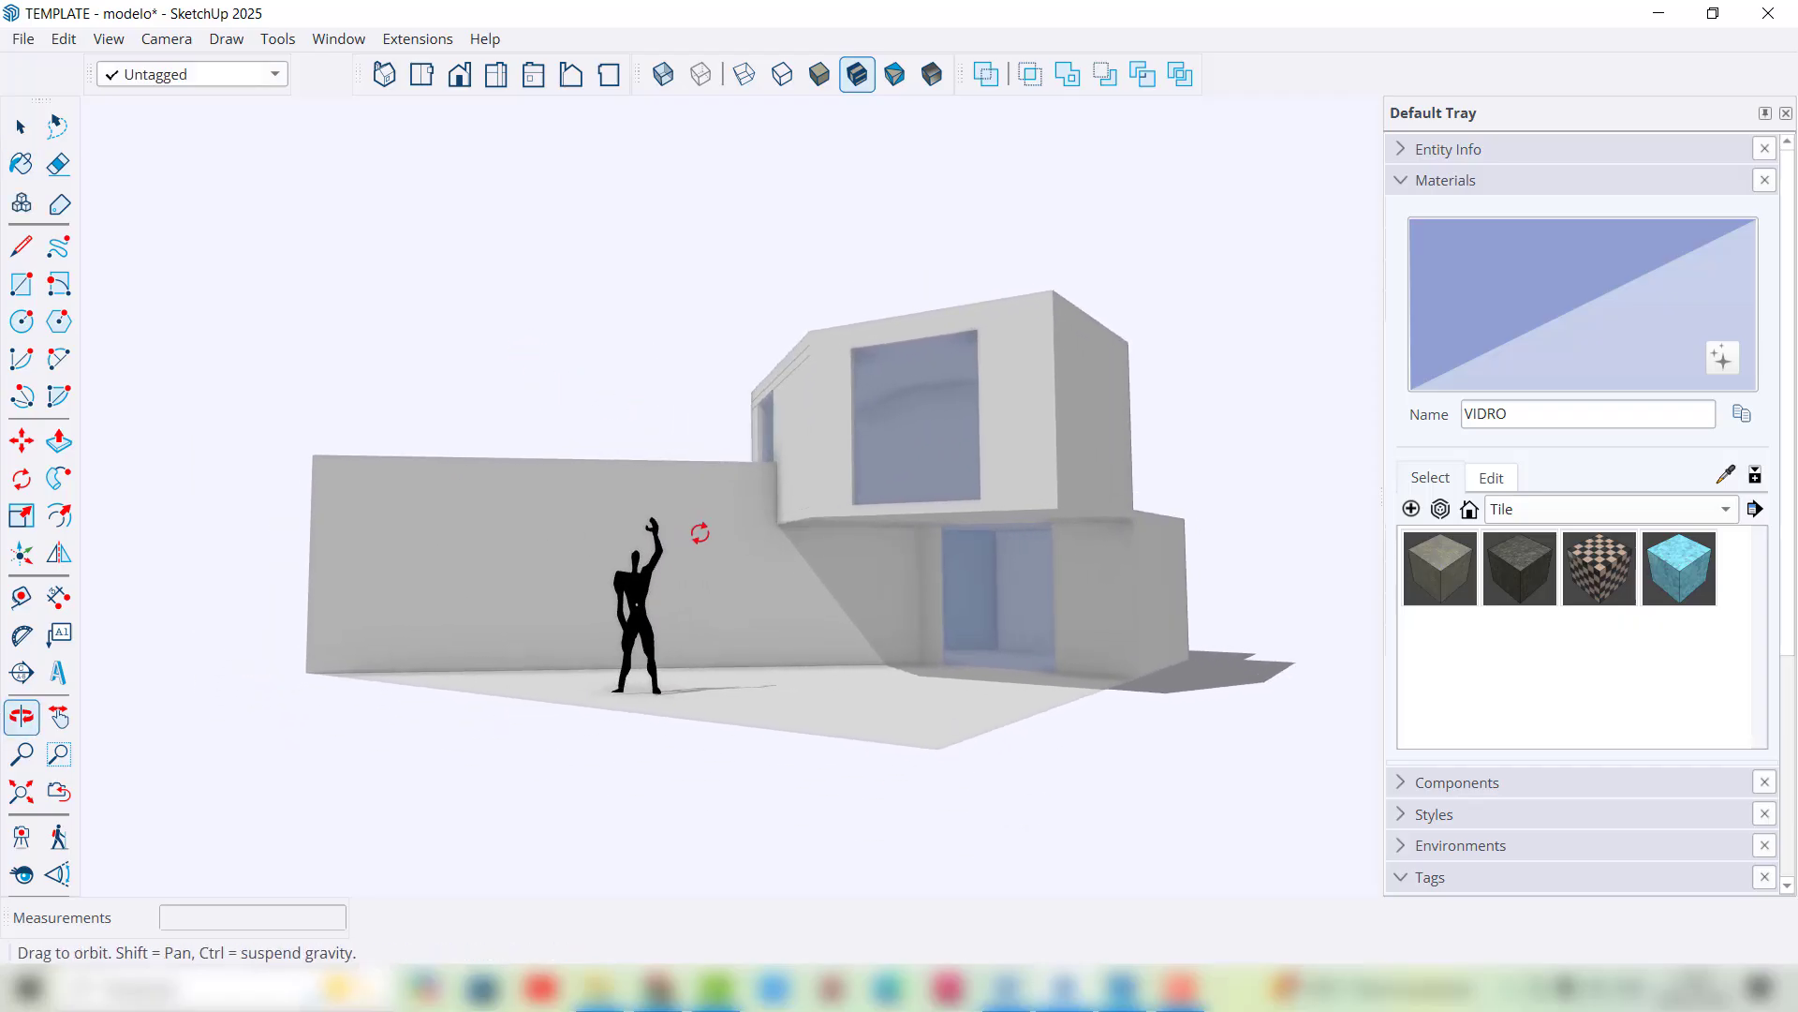
middle_click_drag(672, 589, 1221, 339)
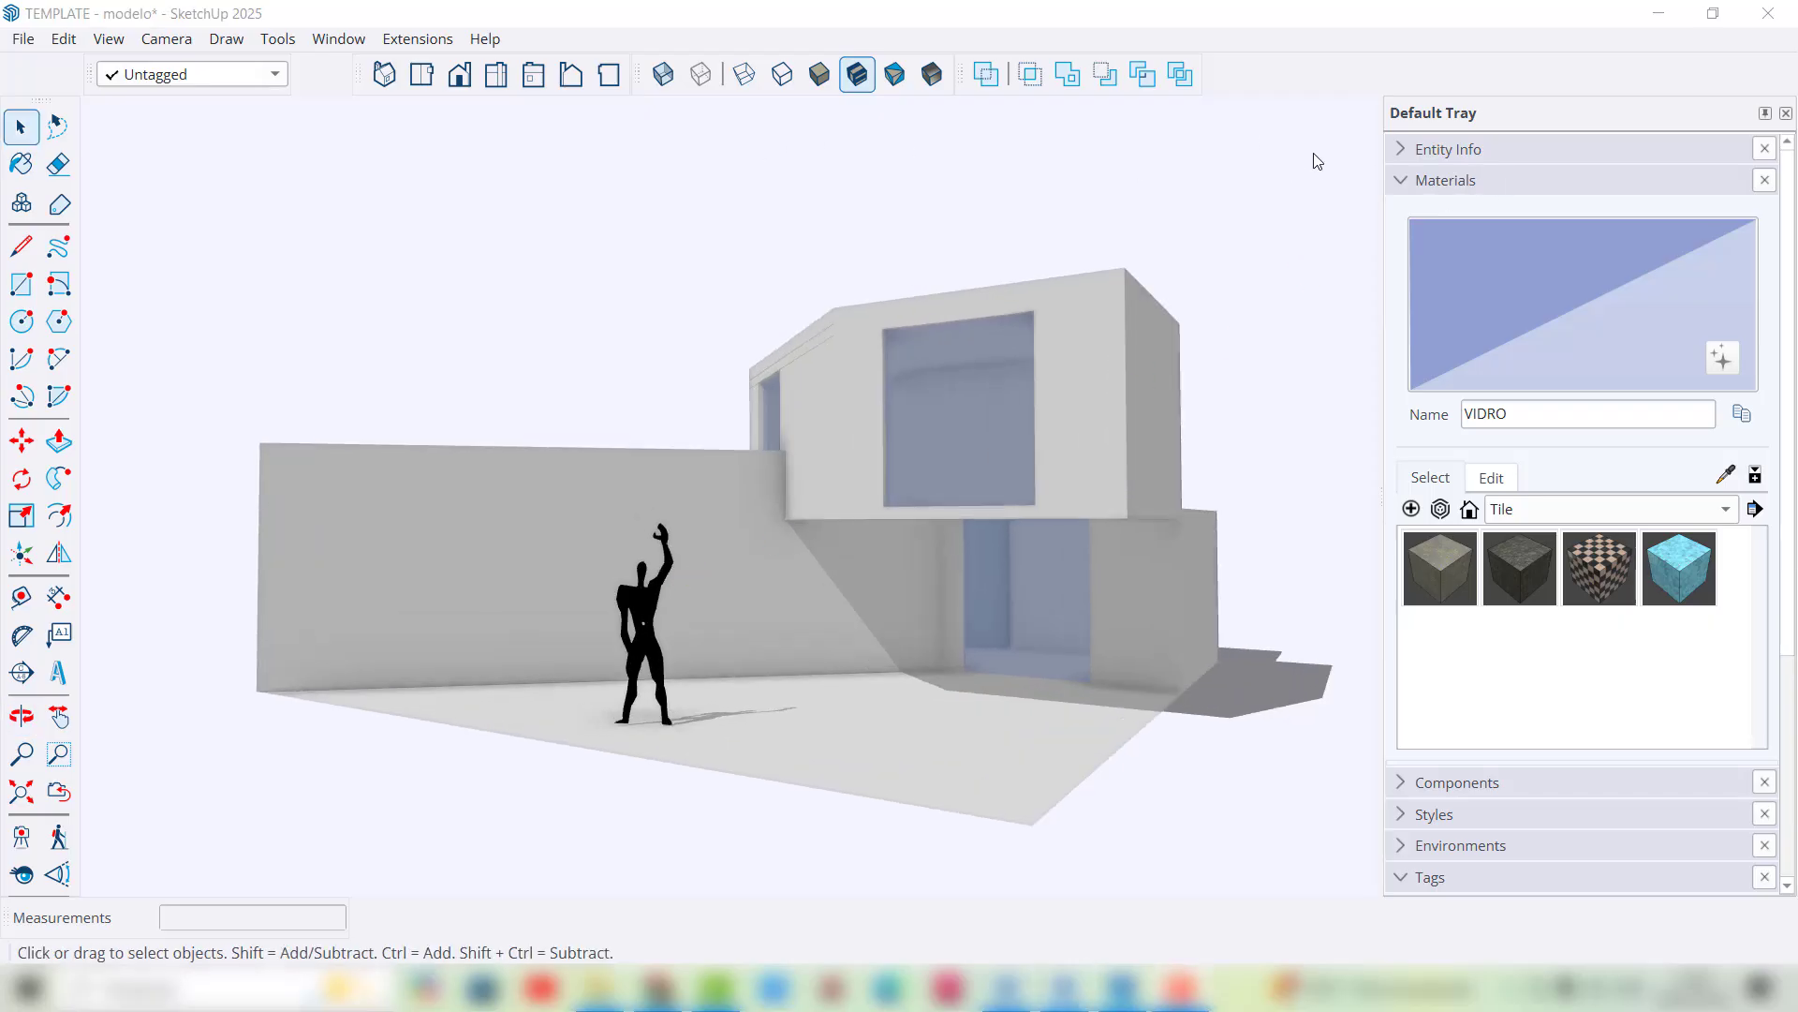
left_click(1405, 184)
left_click(1437, 249)
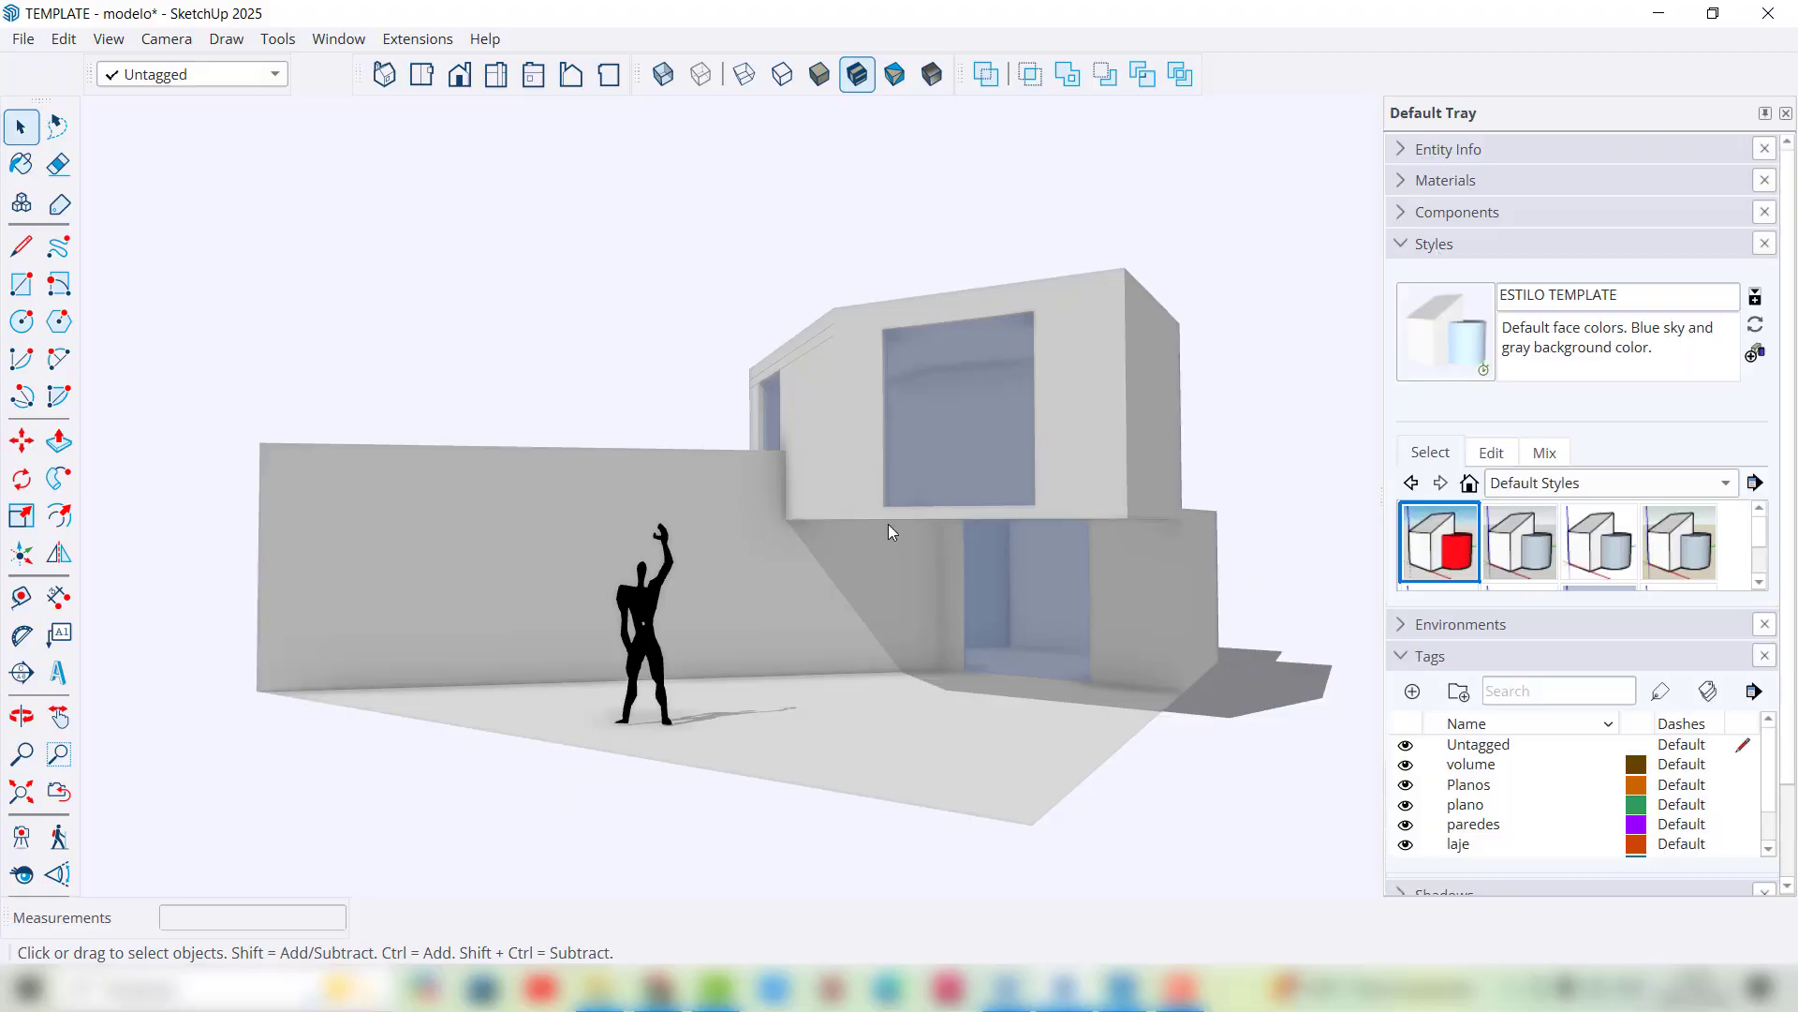
middle_click_drag(888, 531, 920, 391)
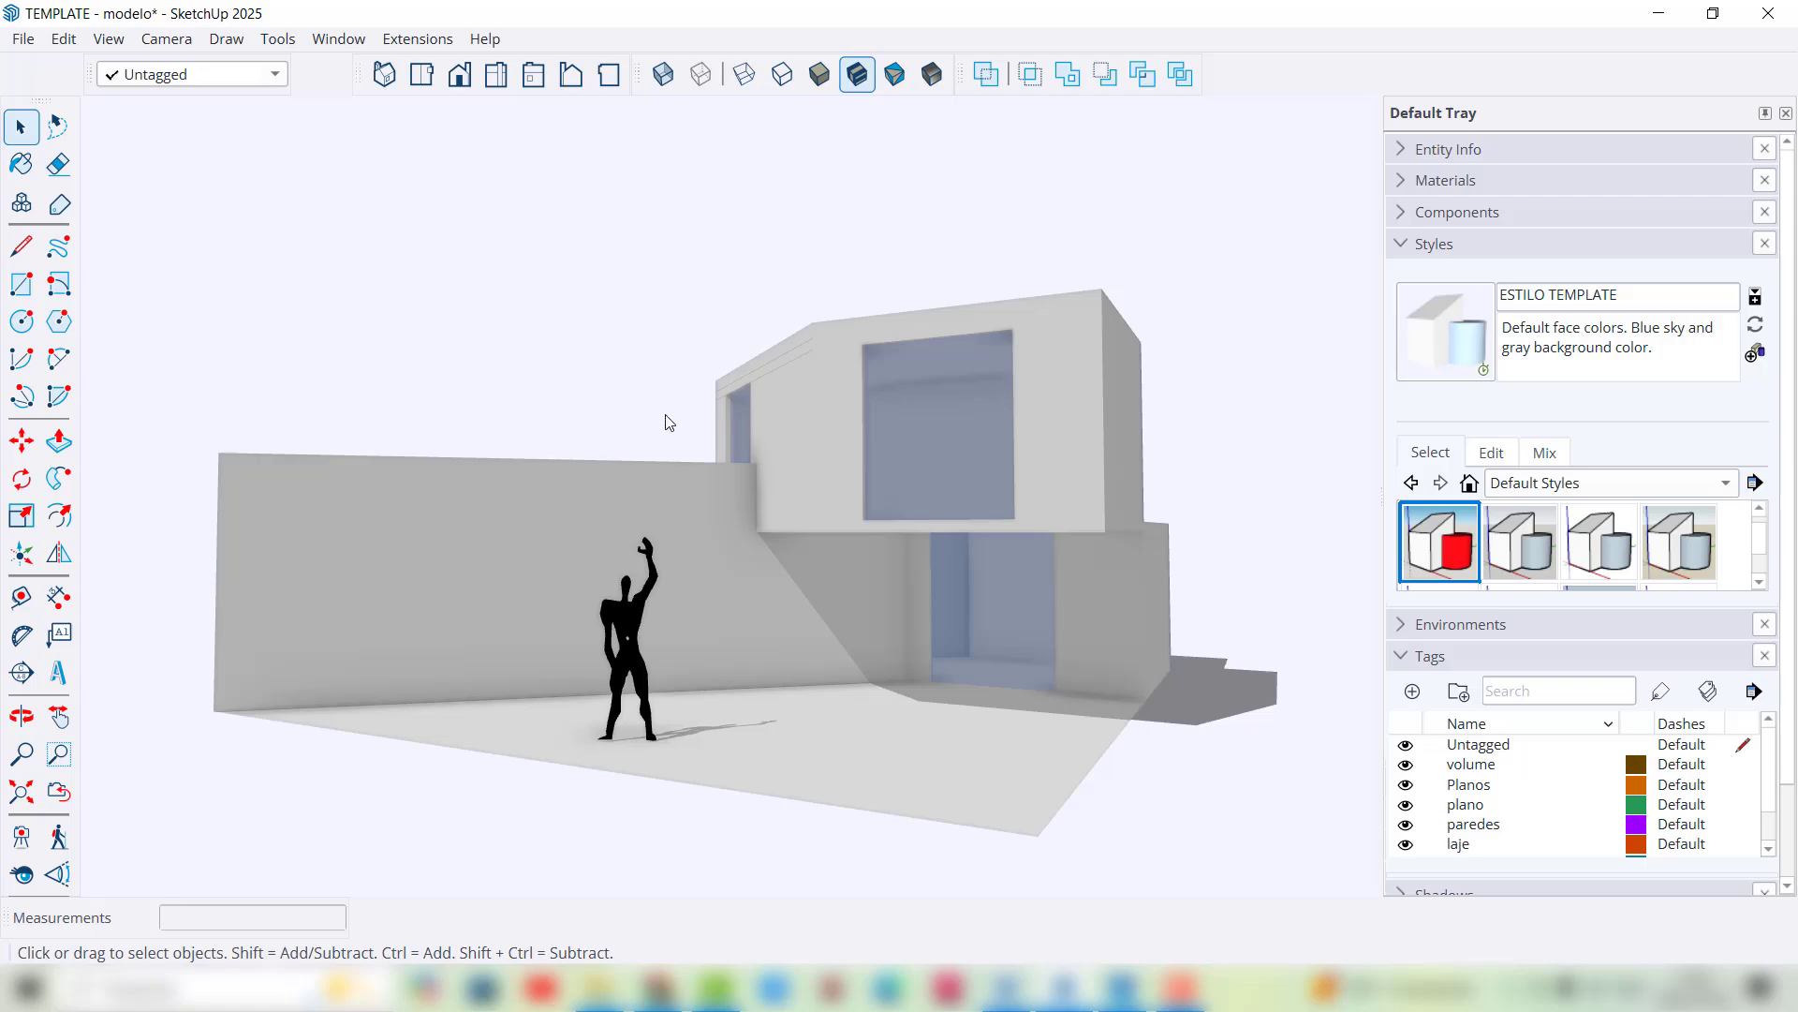
Step: Show the face settings of the ESTILO TEMPLATE style for editing, down to its Ambient Occlusion options
middle_click_drag(689, 525, 757, 532)
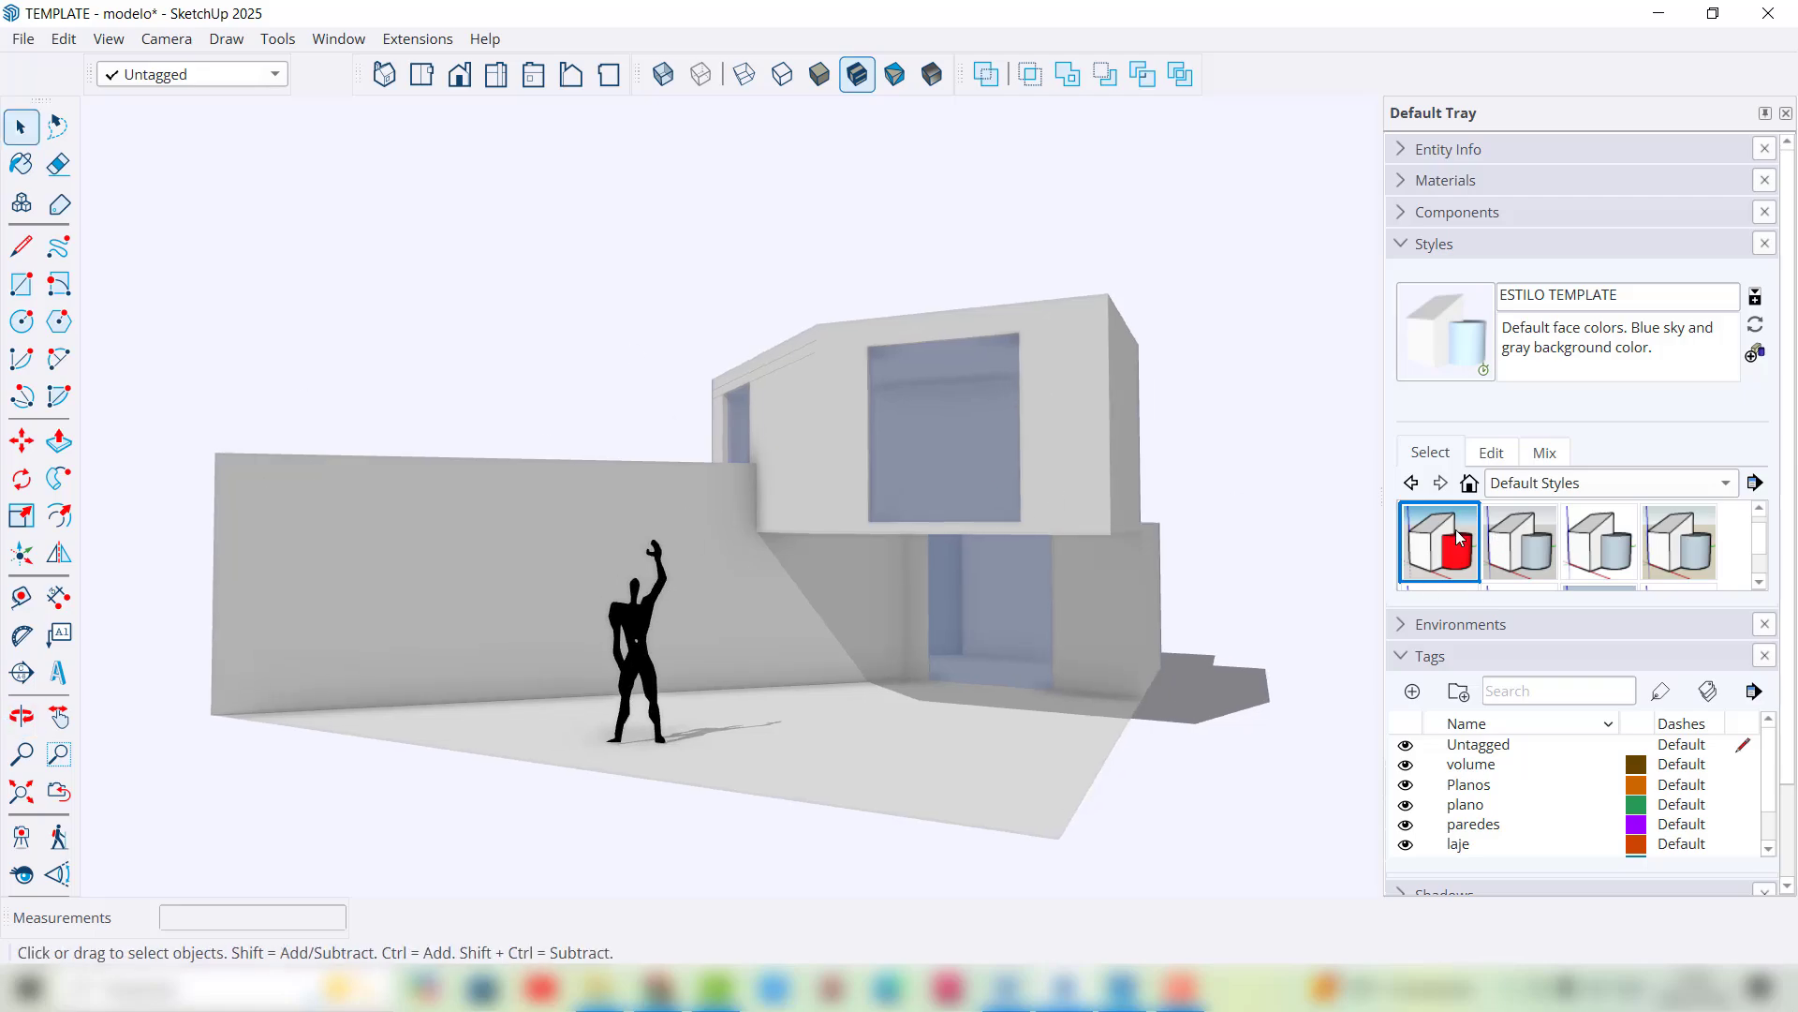
left_click(1504, 457)
scroll(1541, 698, "down", 3)
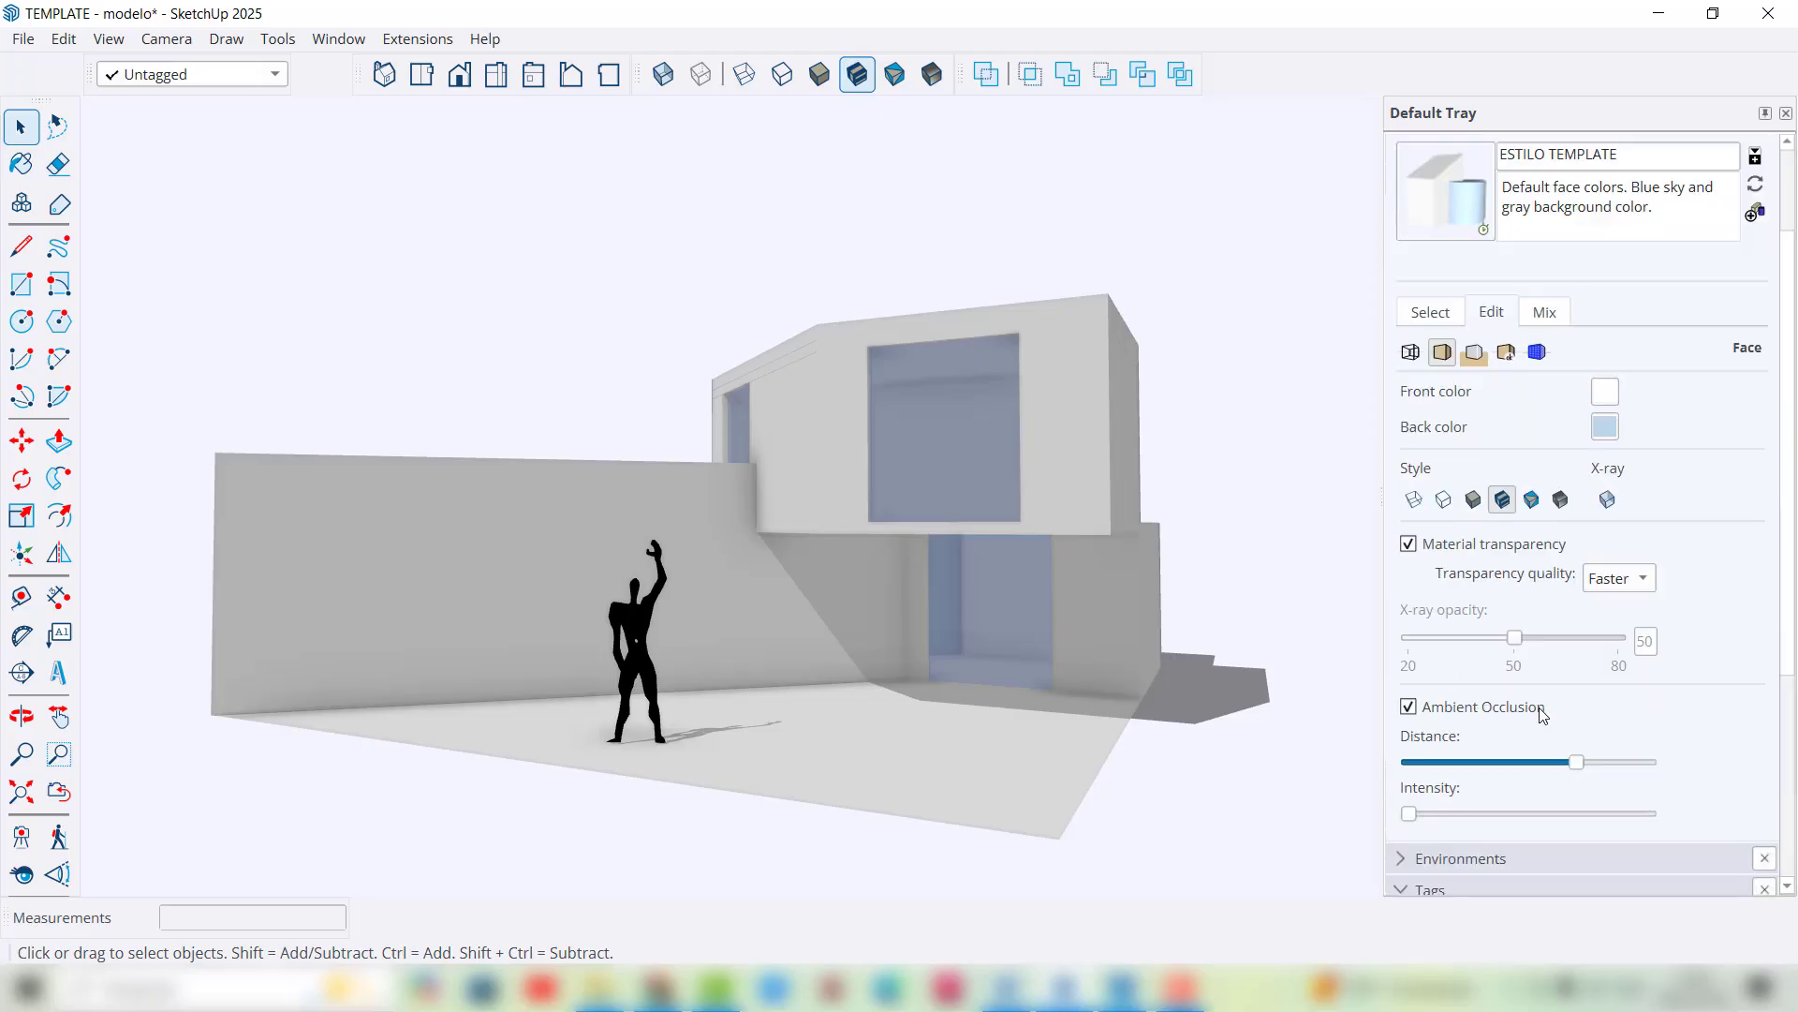
Step: Compare the house with Ambient Occlusion switched off and on from several low front angles, leaving it enabled
left_click(1409, 708)
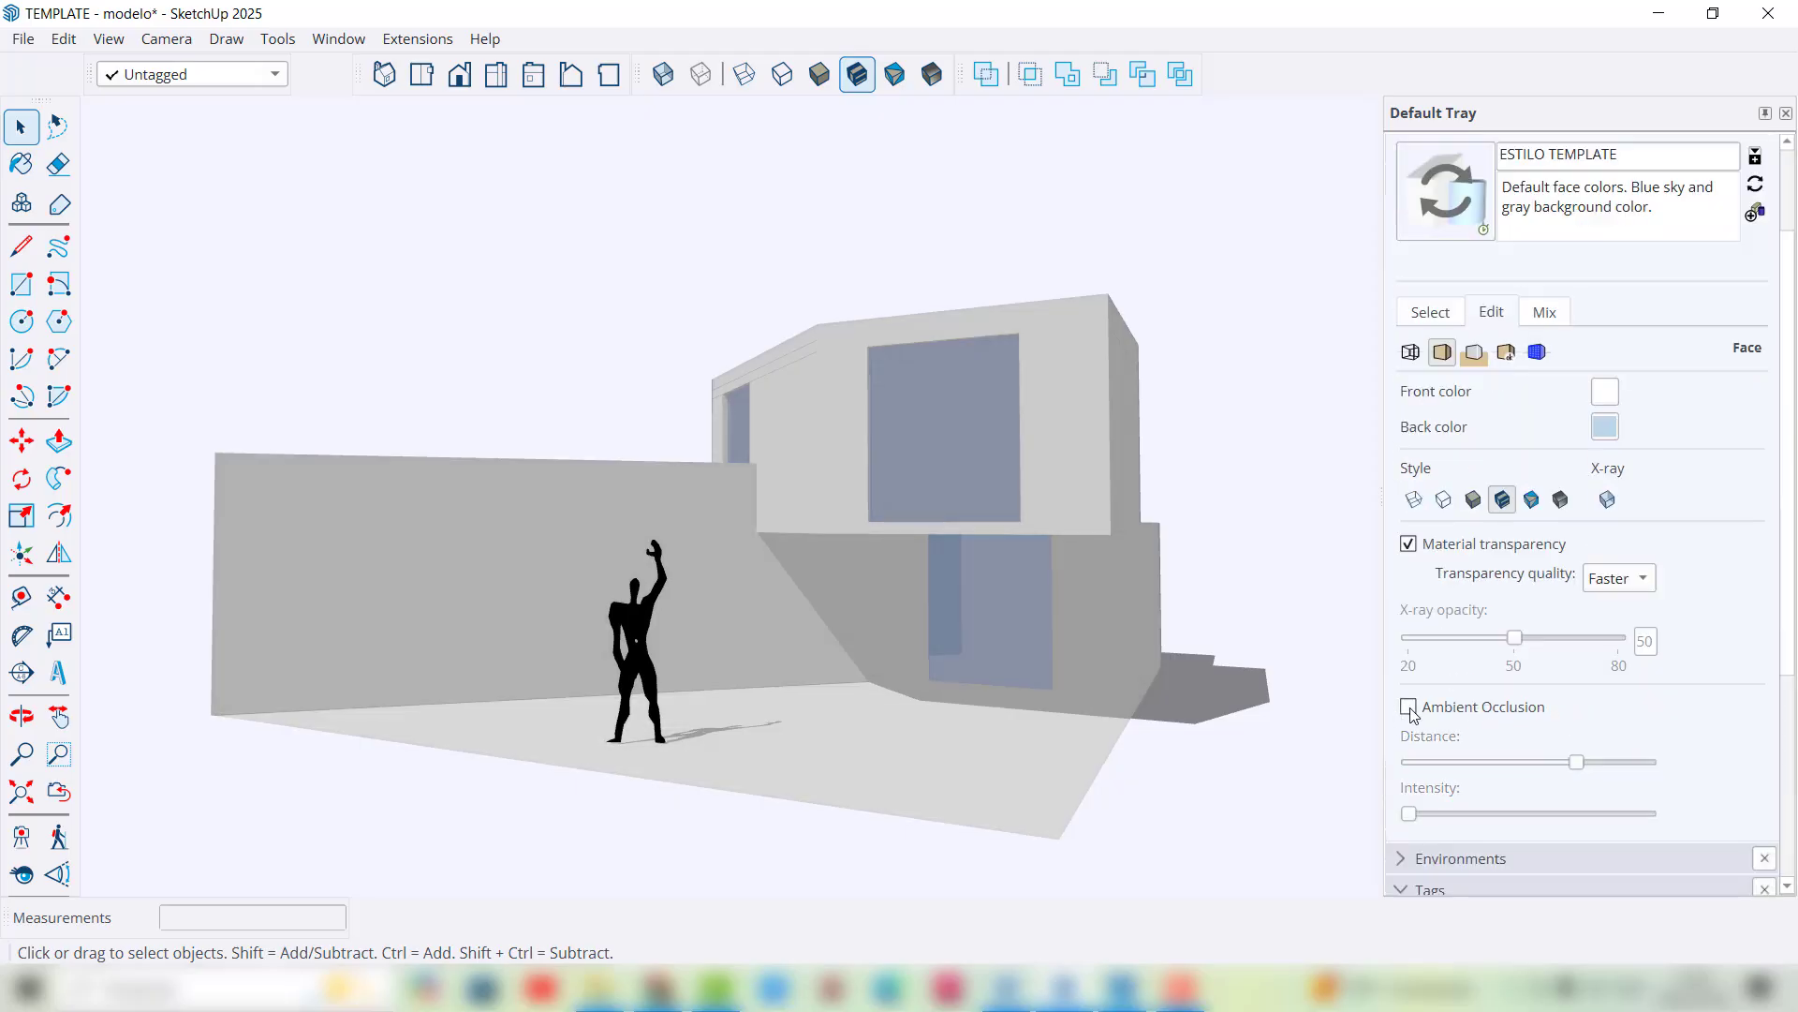
middle_click_drag(778, 504, 798, 513)
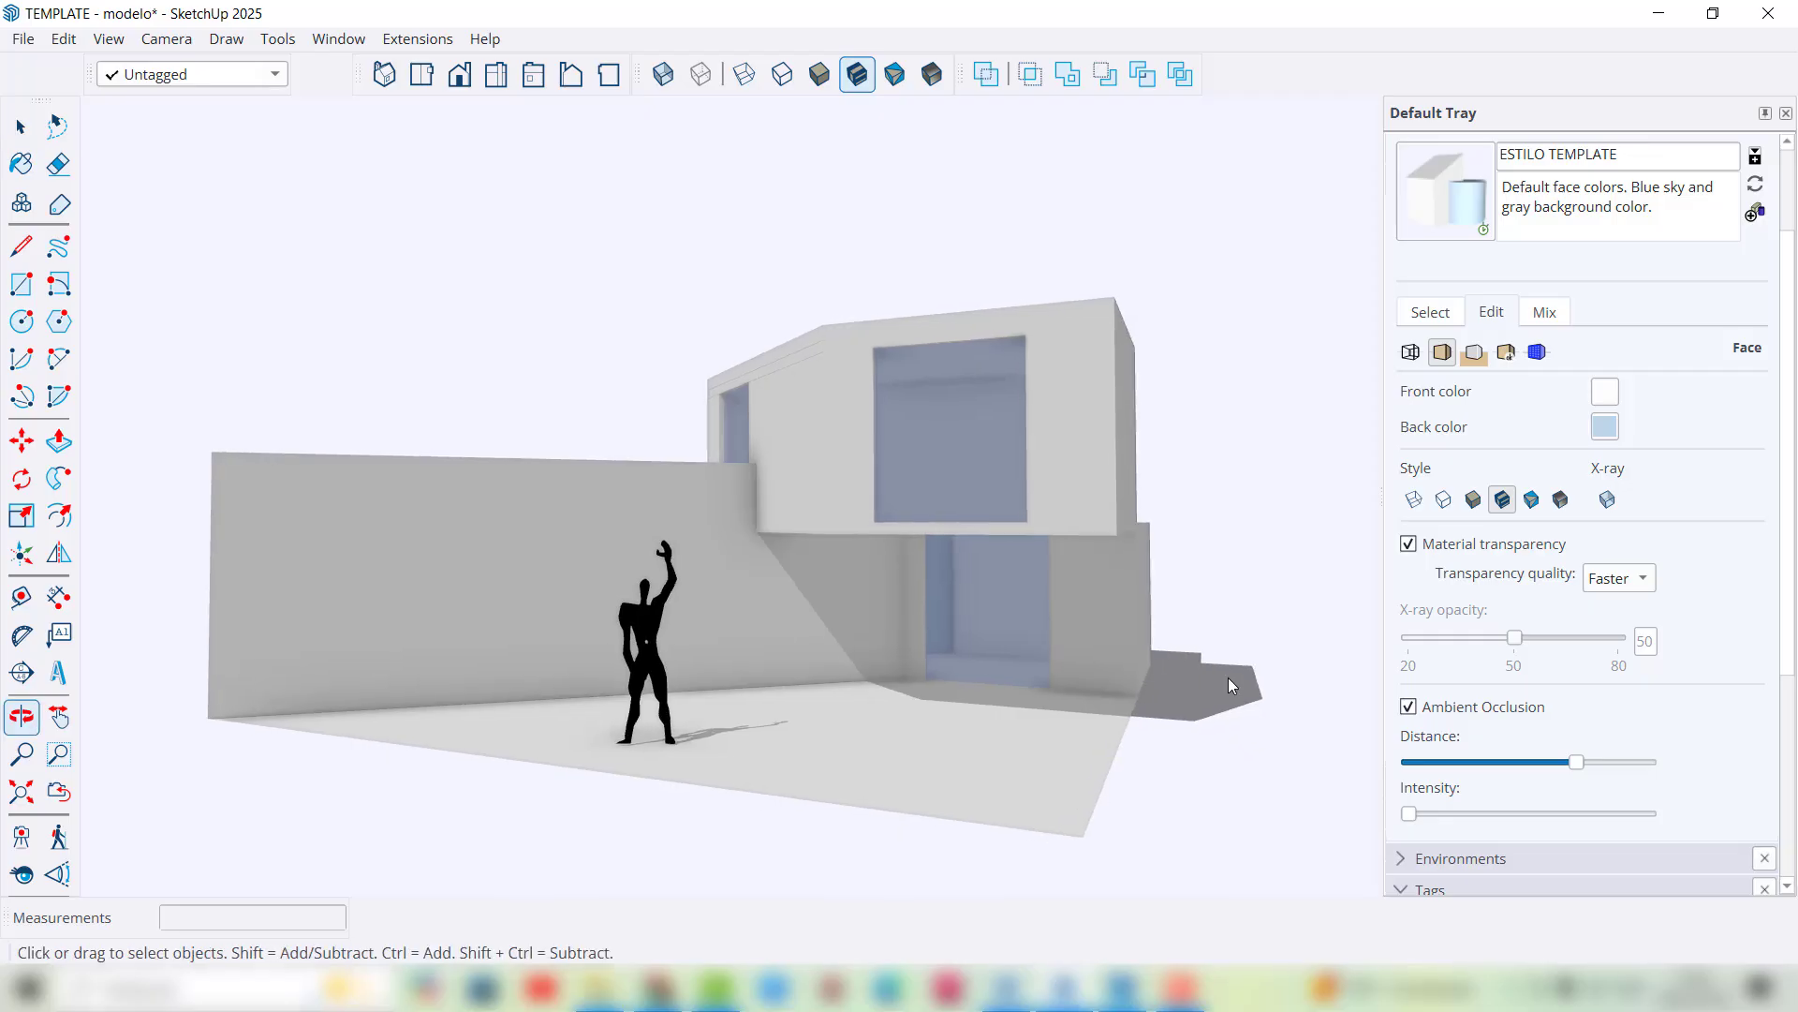
left_click(1409, 707)
left_click(1409, 707)
left_click(1409, 708)
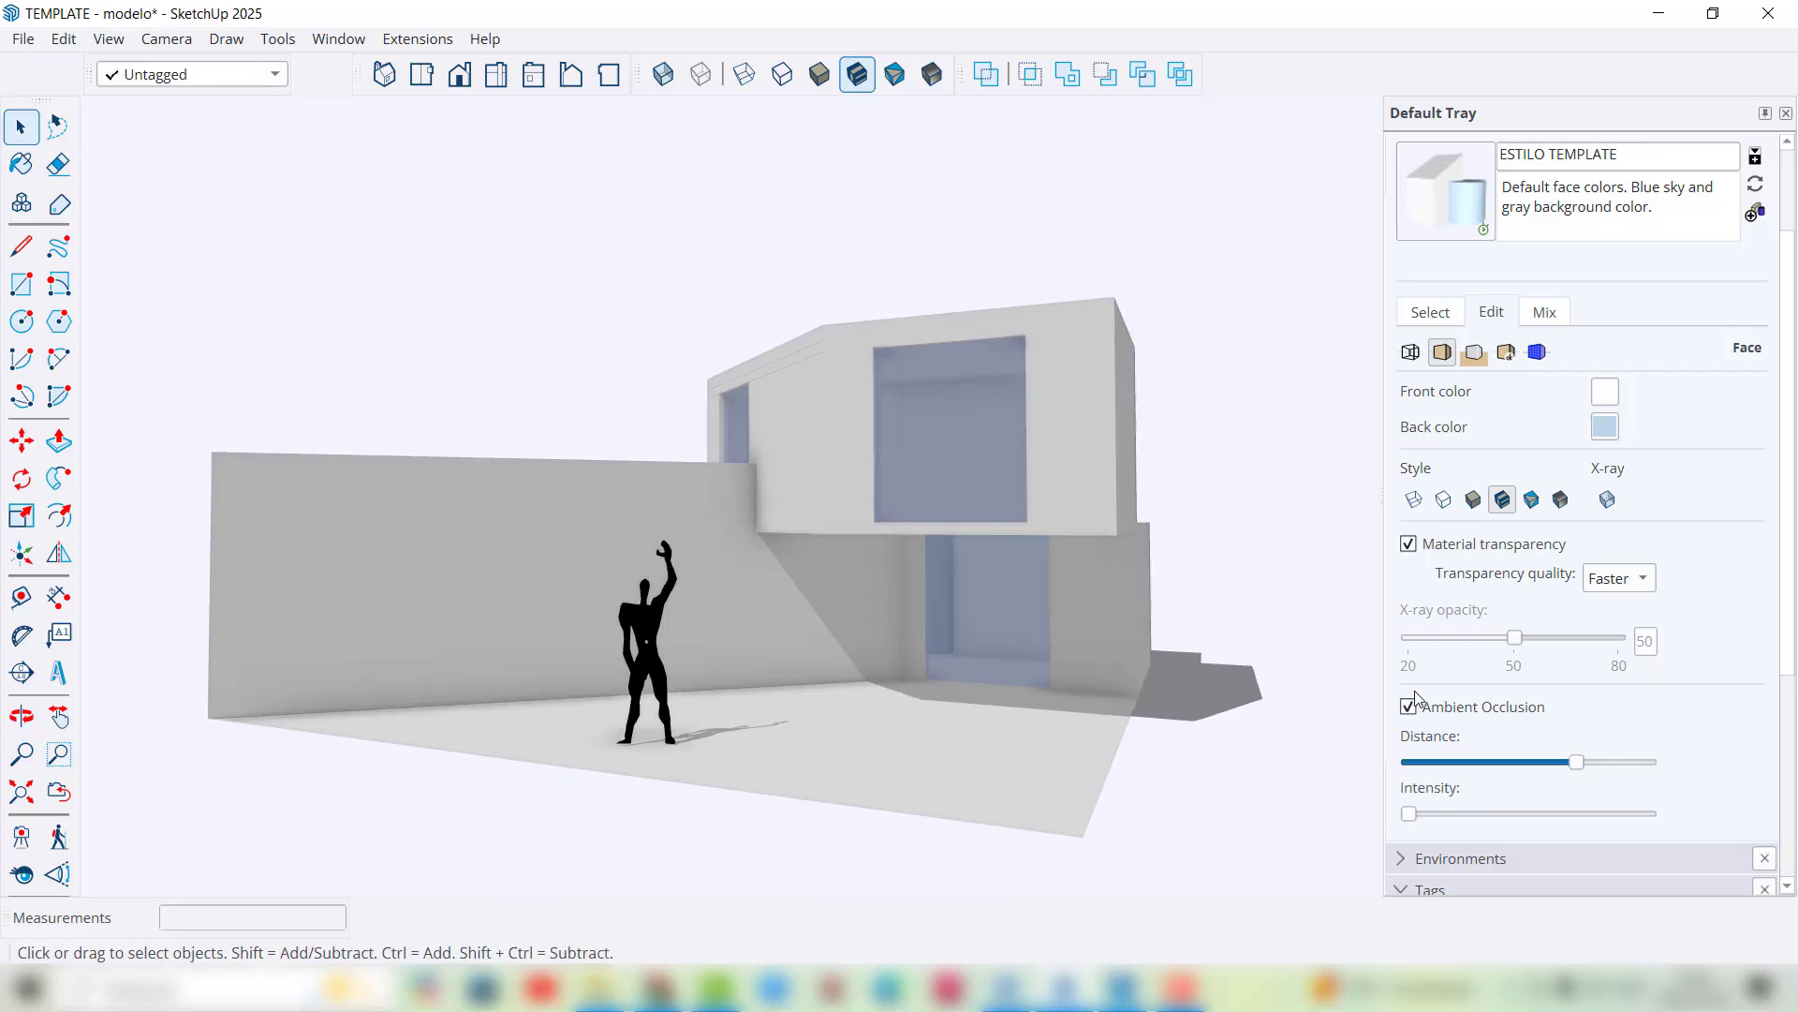
middle_click_drag(886, 597, 1289, 666)
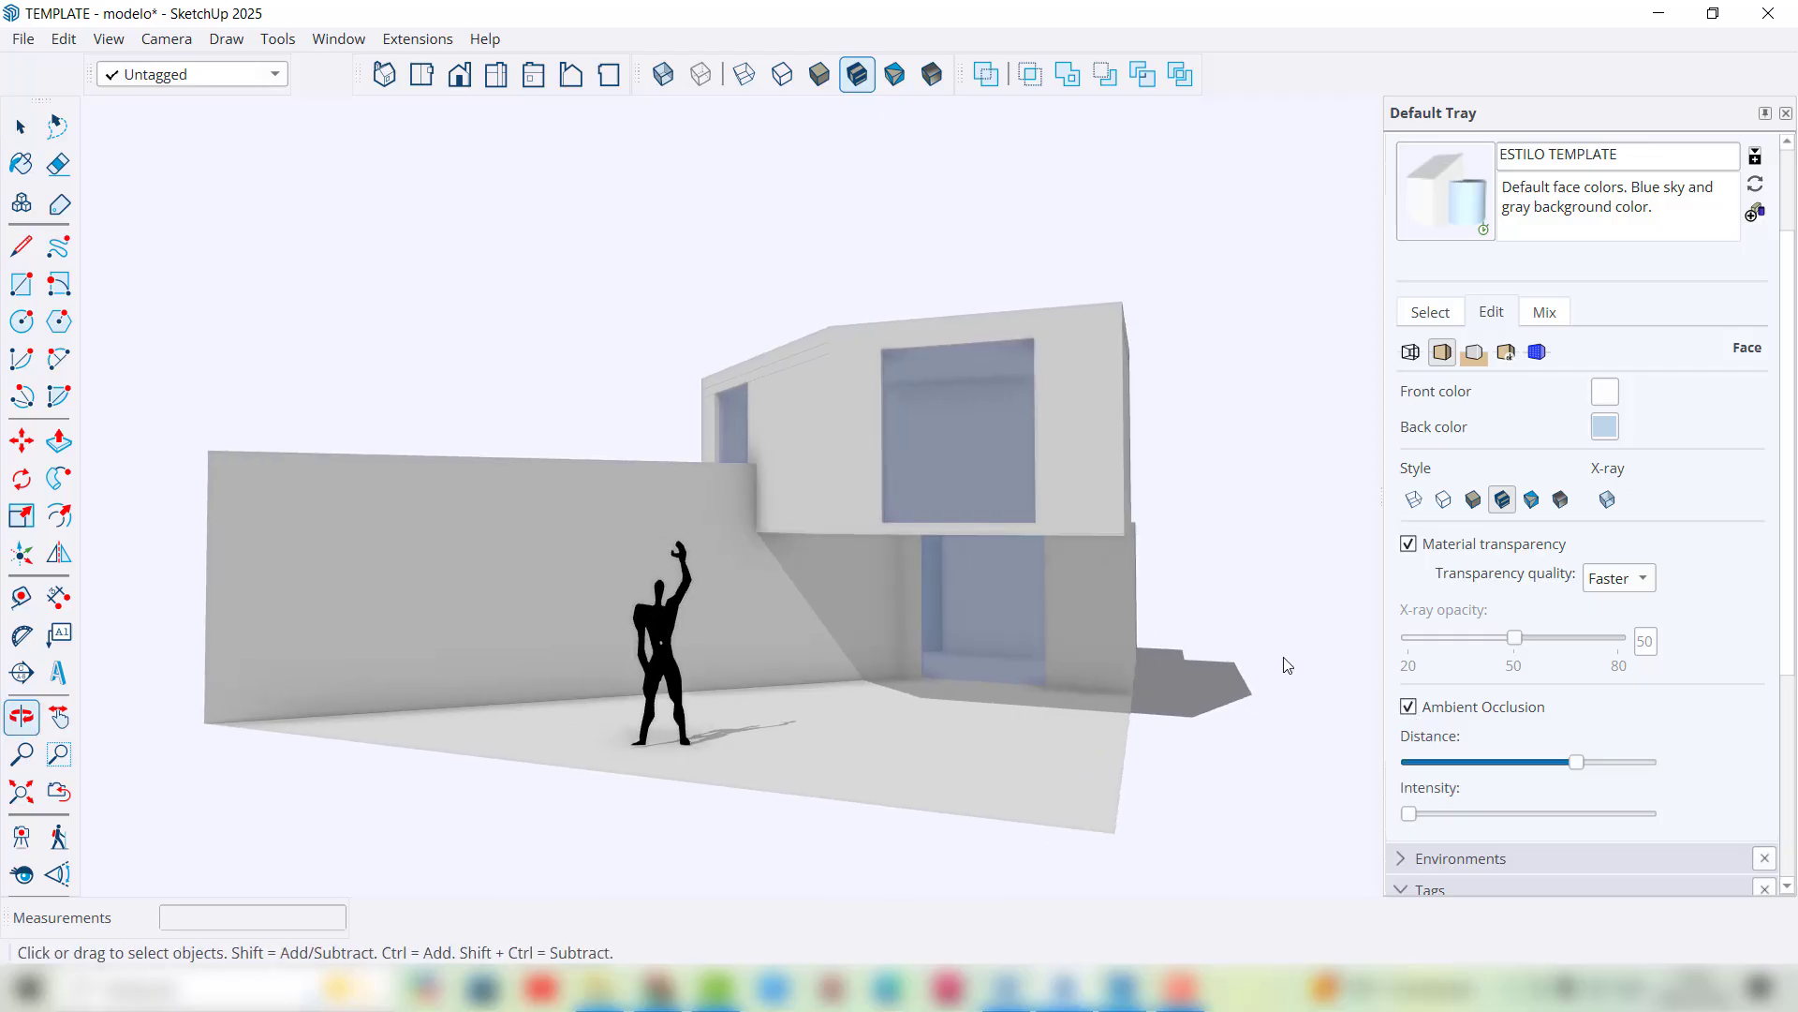
left_click(1408, 707)
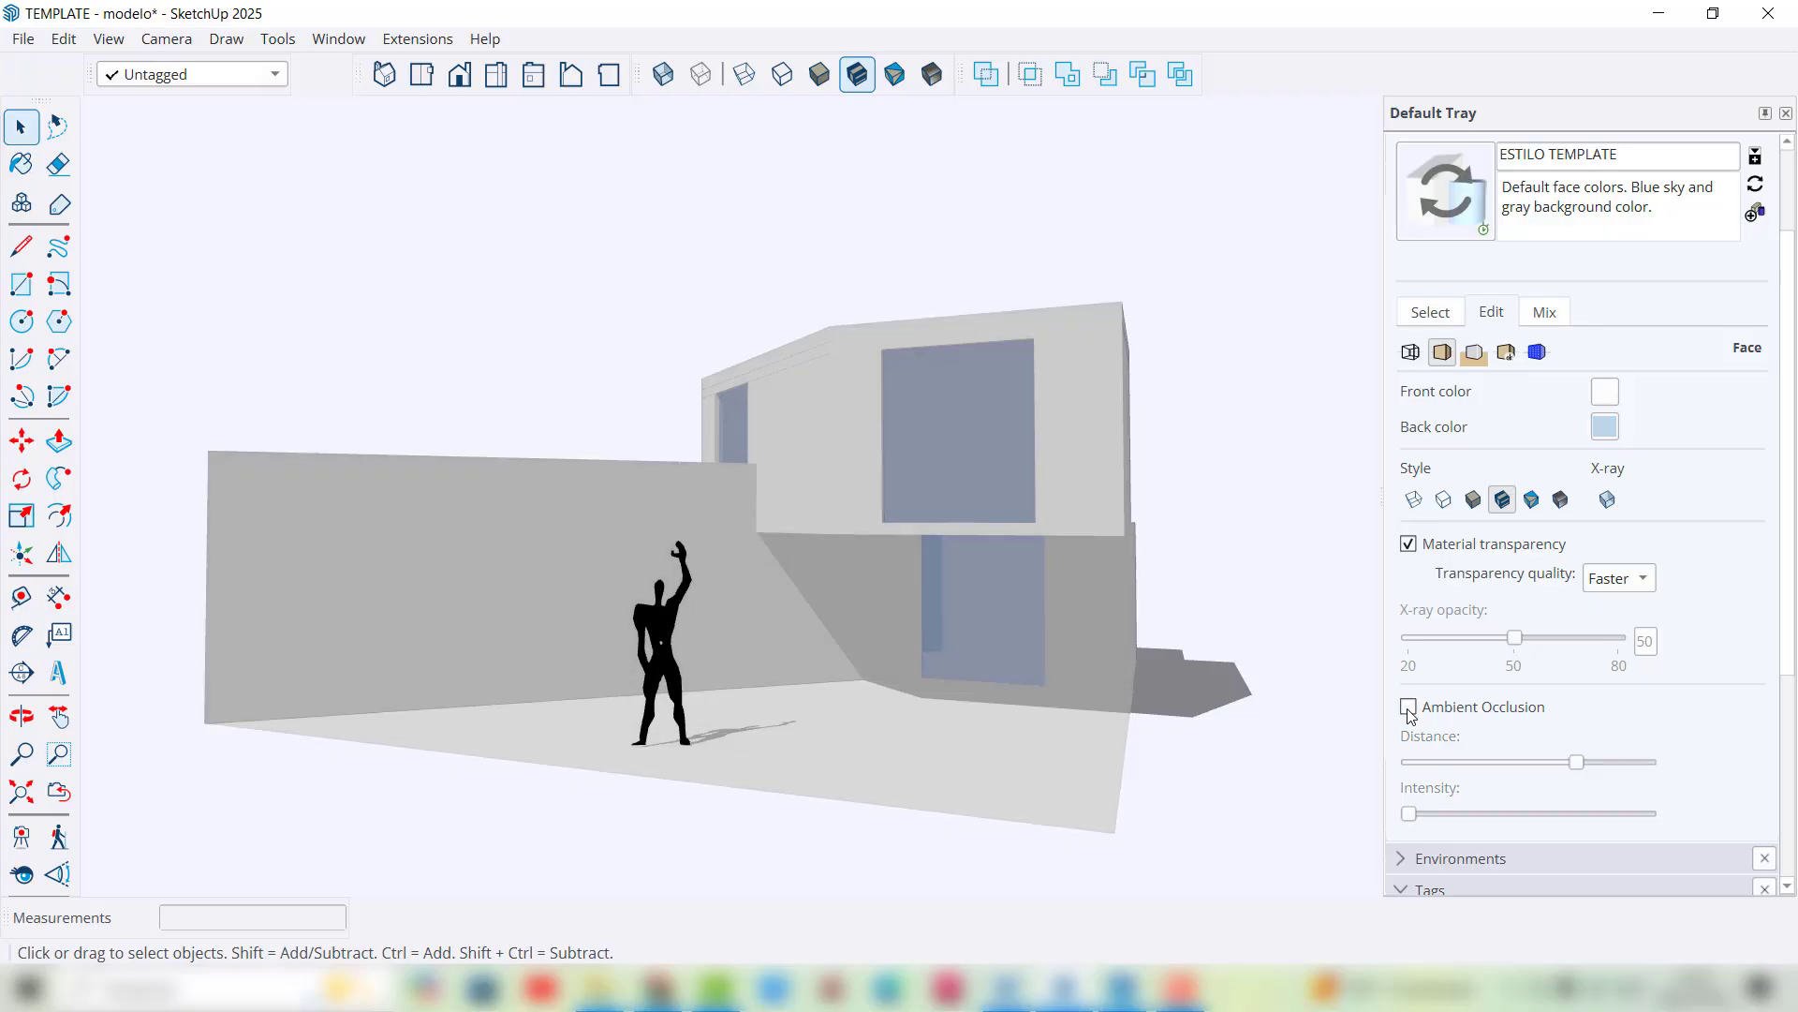
left_click(1409, 708)
mouse_move(609, 600)
middle_mouse_down()
mouse_move(704, 602)
mouse_move(538, 594)
mouse_move(1124, 580)
mouse_move(754, 588)
middle_mouse_up()
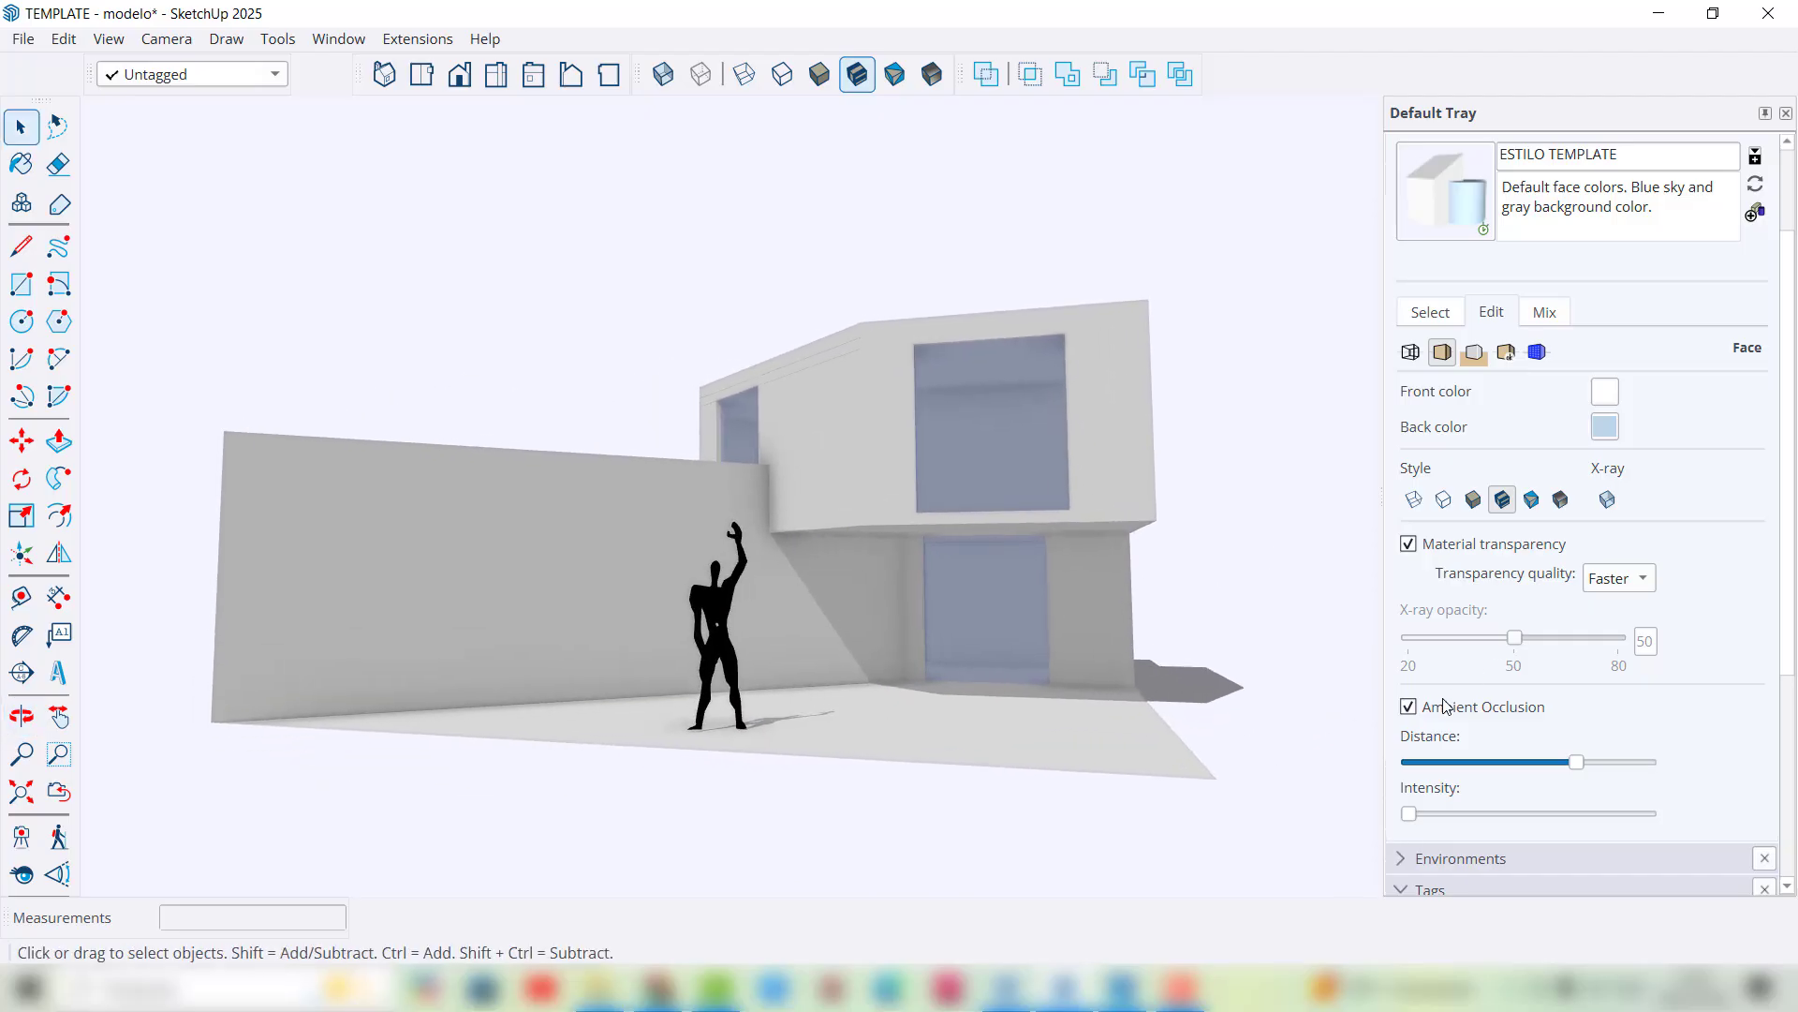
left_click(1408, 707)
left_click(1409, 707)
mouse_move(880, 502)
middle_mouse_down()
mouse_move(907, 538)
mouse_move(876, 538)
middle_mouse_up()
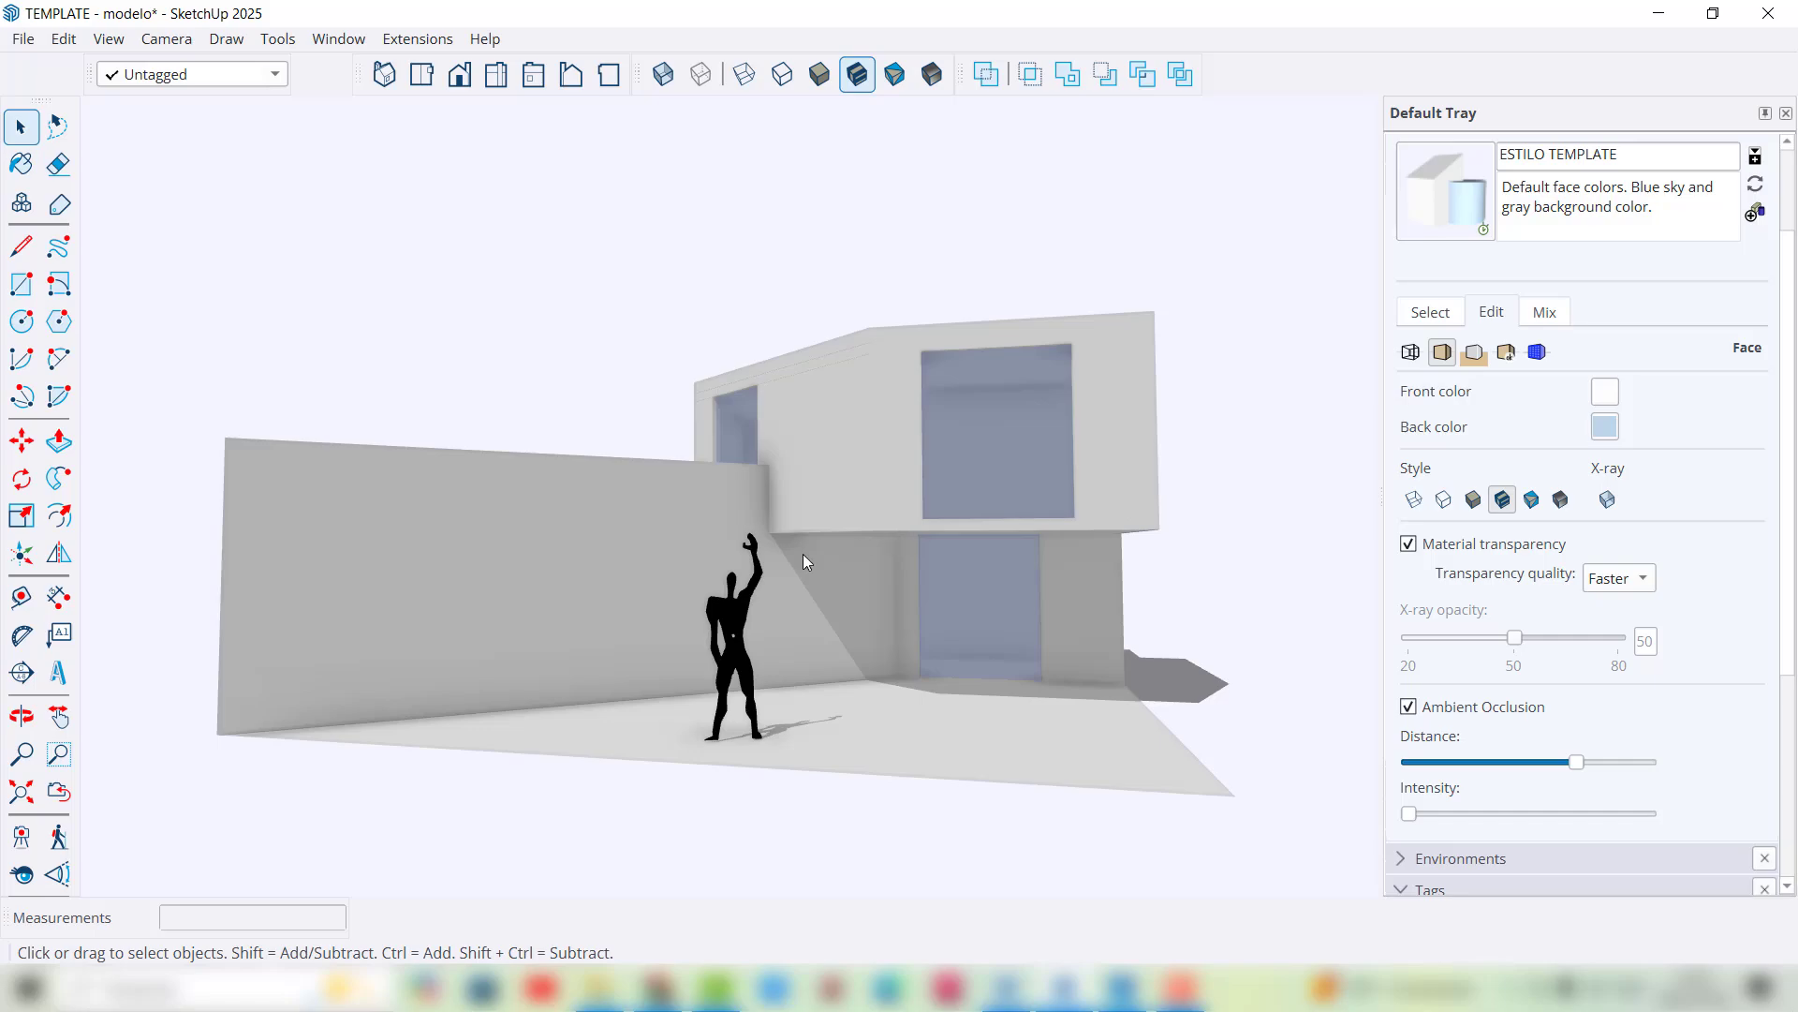
Step: Slightly reduce the Ambient Occlusion distance and slightly raise its intensity for the house view
scroll(726, 553, "up", 1)
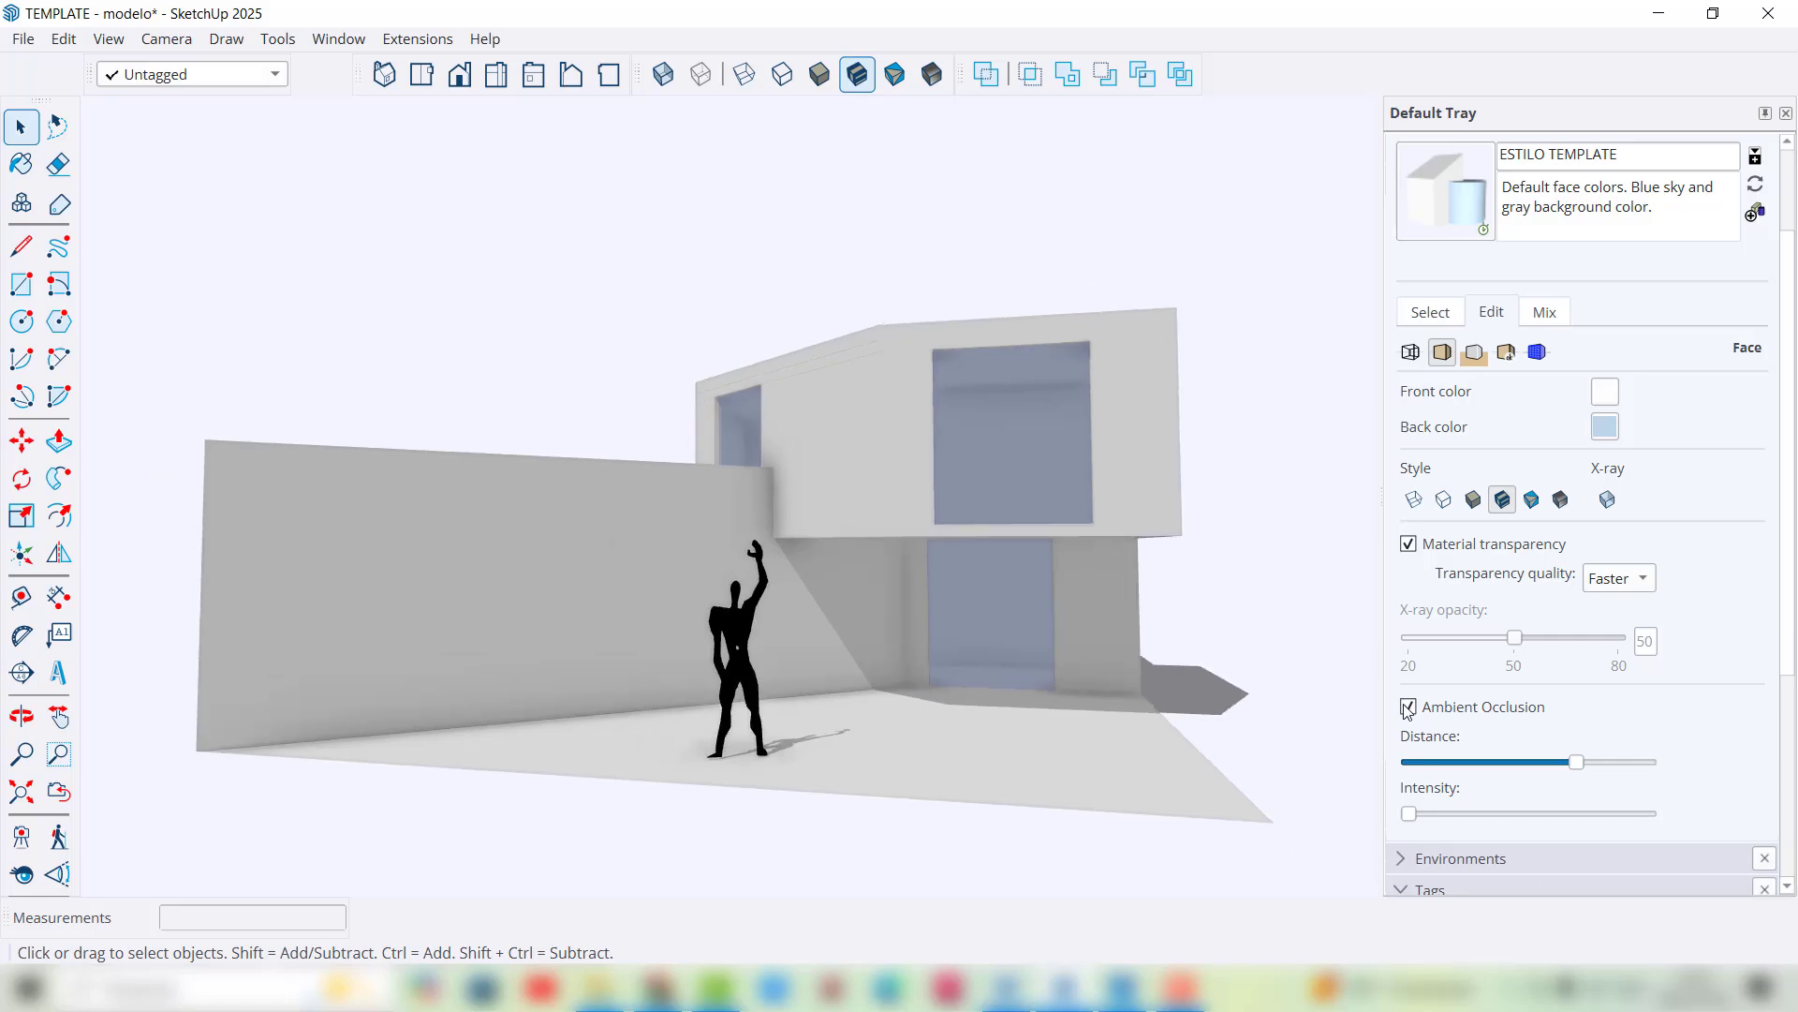
left_click_drag(1580, 762, 1540, 766)
mouse_move(1412, 816)
left_mouse_down()
mouse_move(1530, 809)
mouse_move(1424, 813)
left_mouse_up()
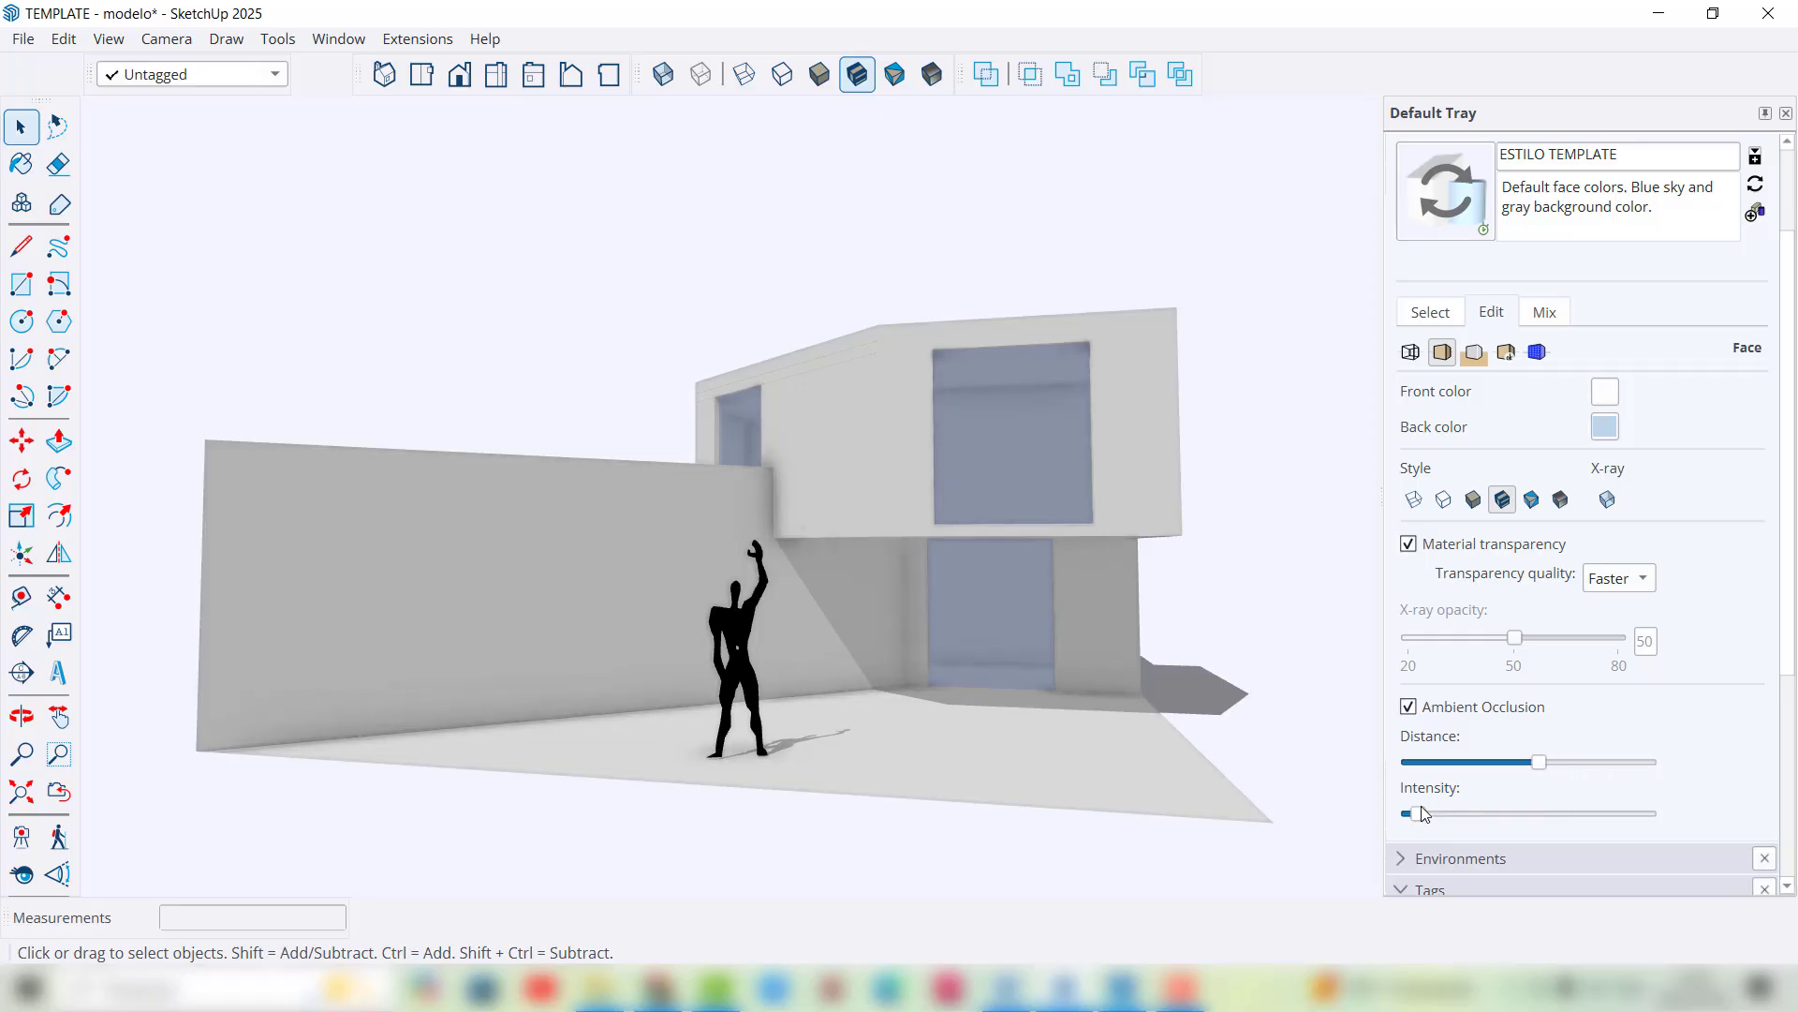
left_click_drag(1554, 764, 1546, 764)
middle_click_drag(649, 568, 665, 620)
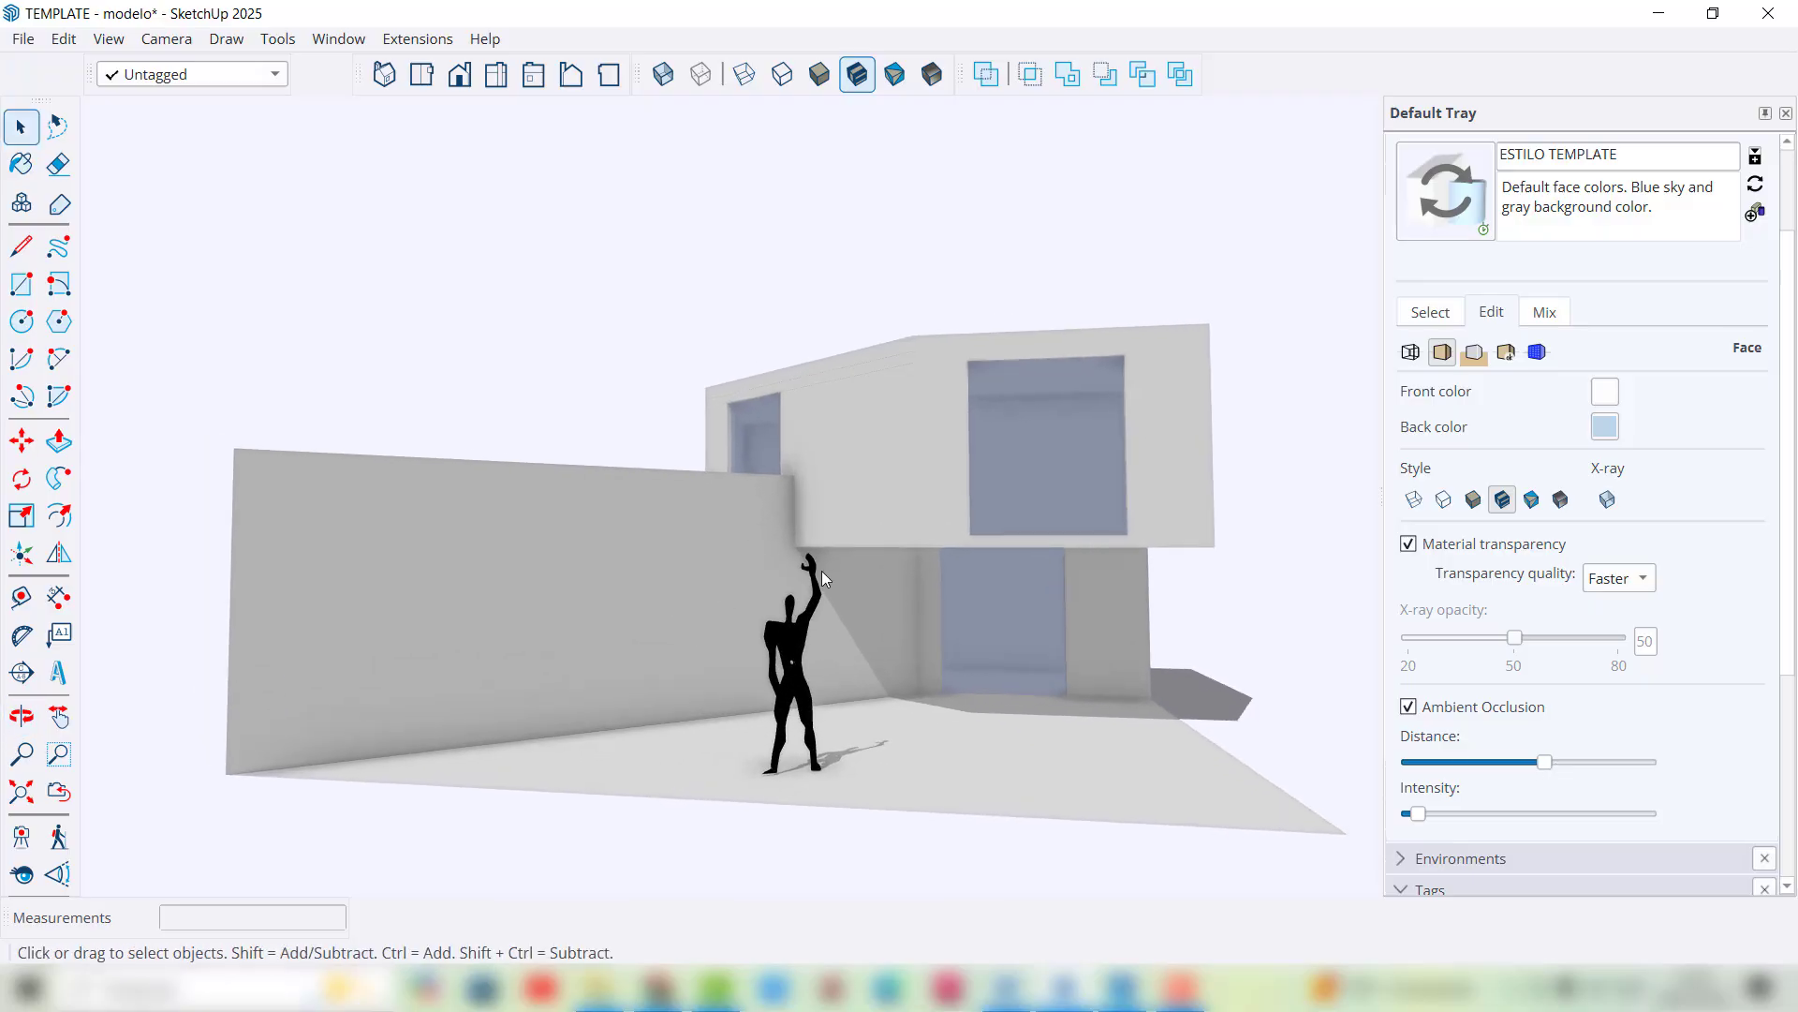
middle_click_drag(822, 570, 693, 584)
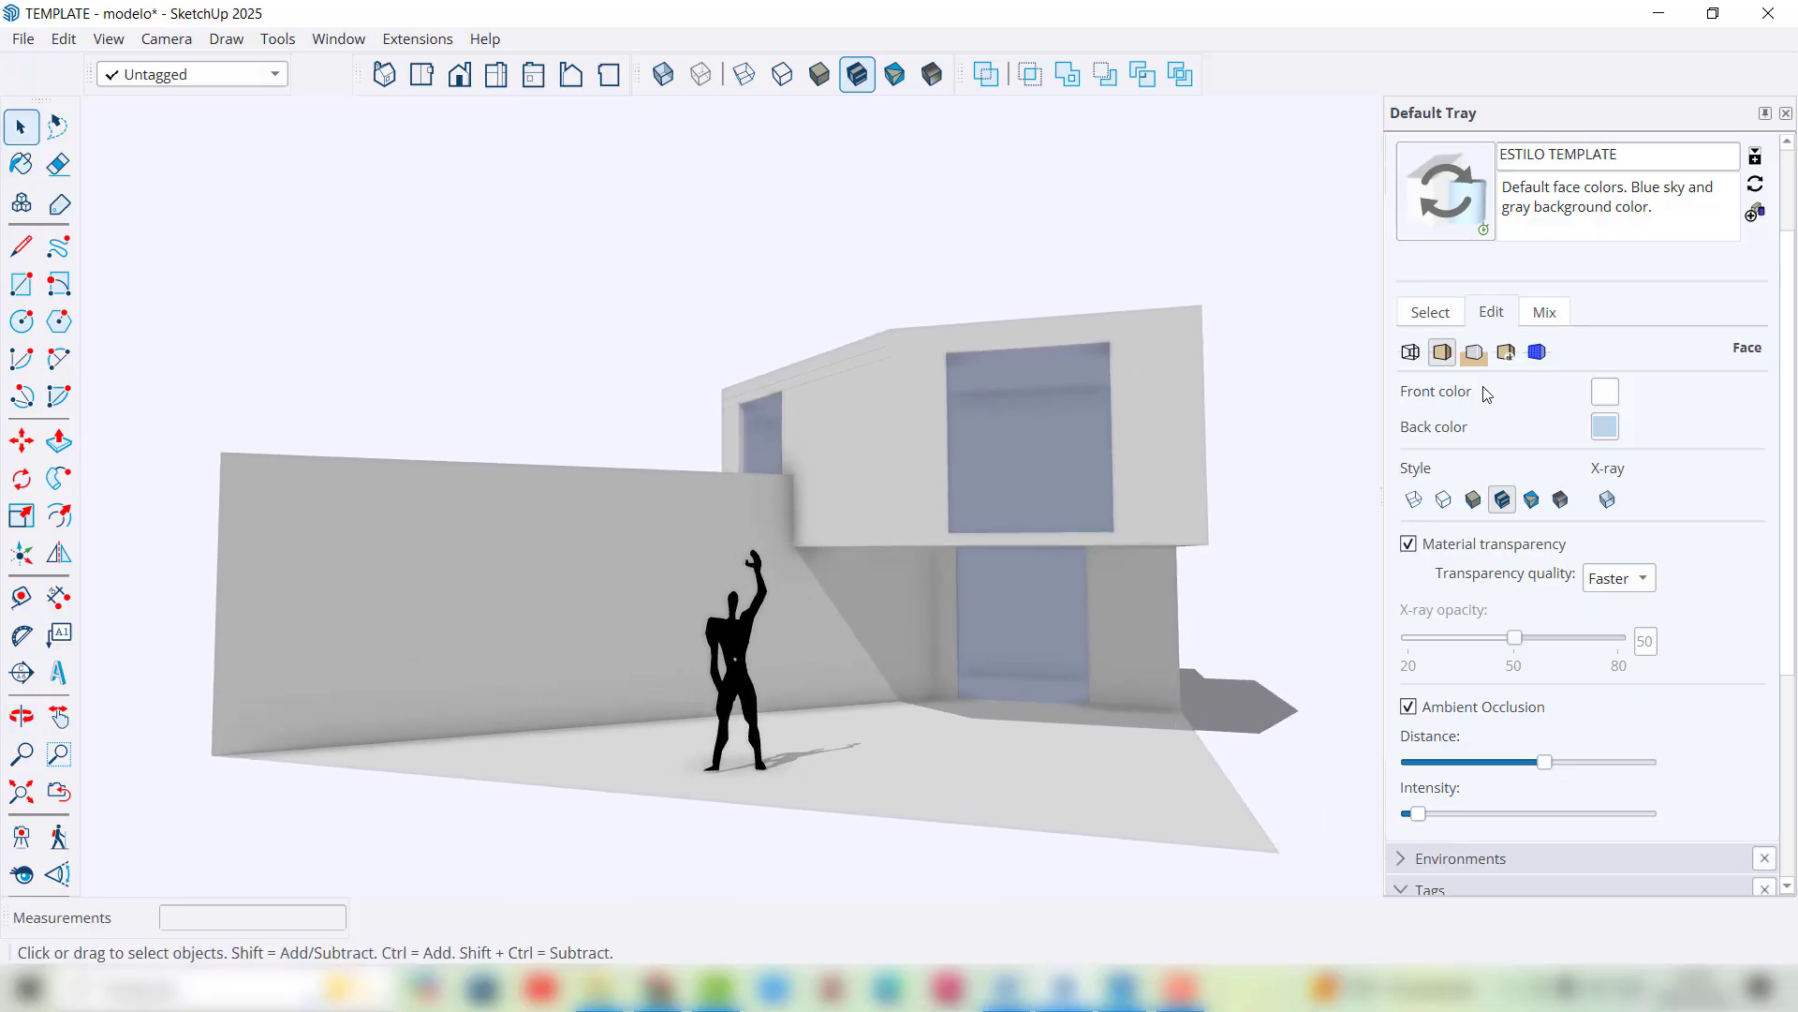
Step: Show the Shadows settings instead of the styles and tags, keep shadows on, and set the sun to 14:18 on 07/31
scroll(1461, 328, "up", 3)
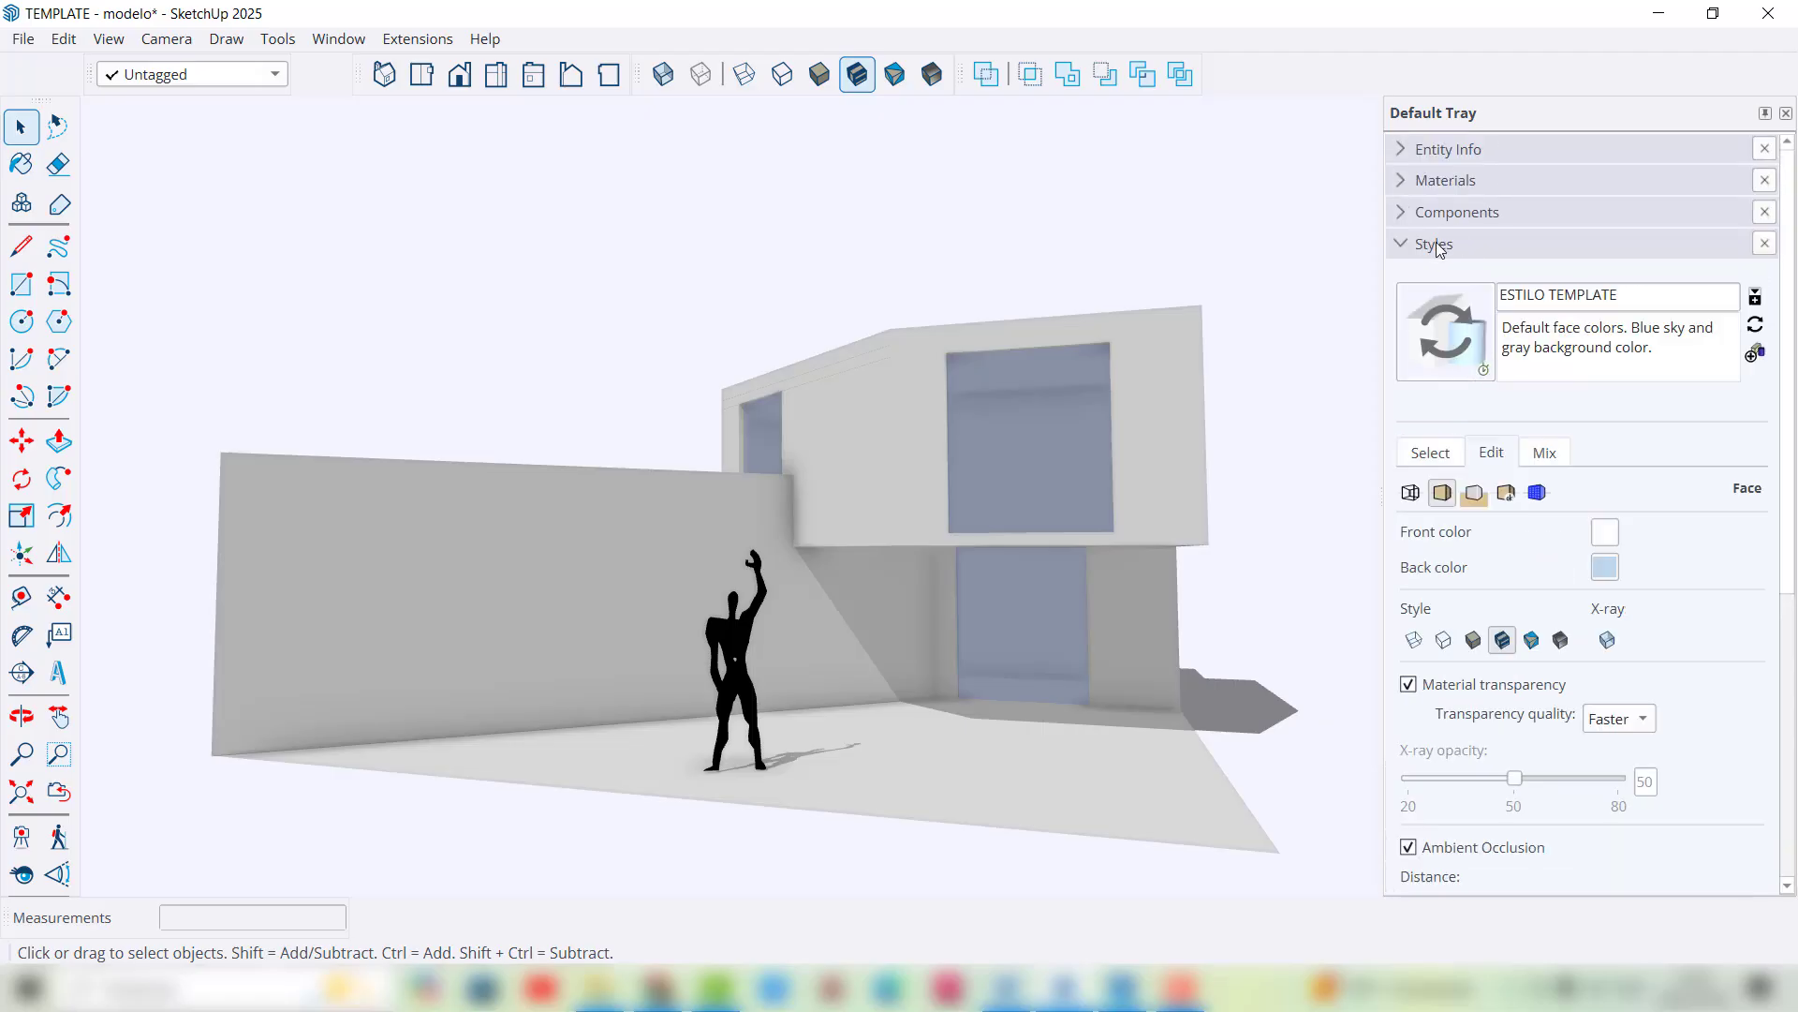
left_click(1438, 246)
left_click(1432, 311)
left_click(1430, 341)
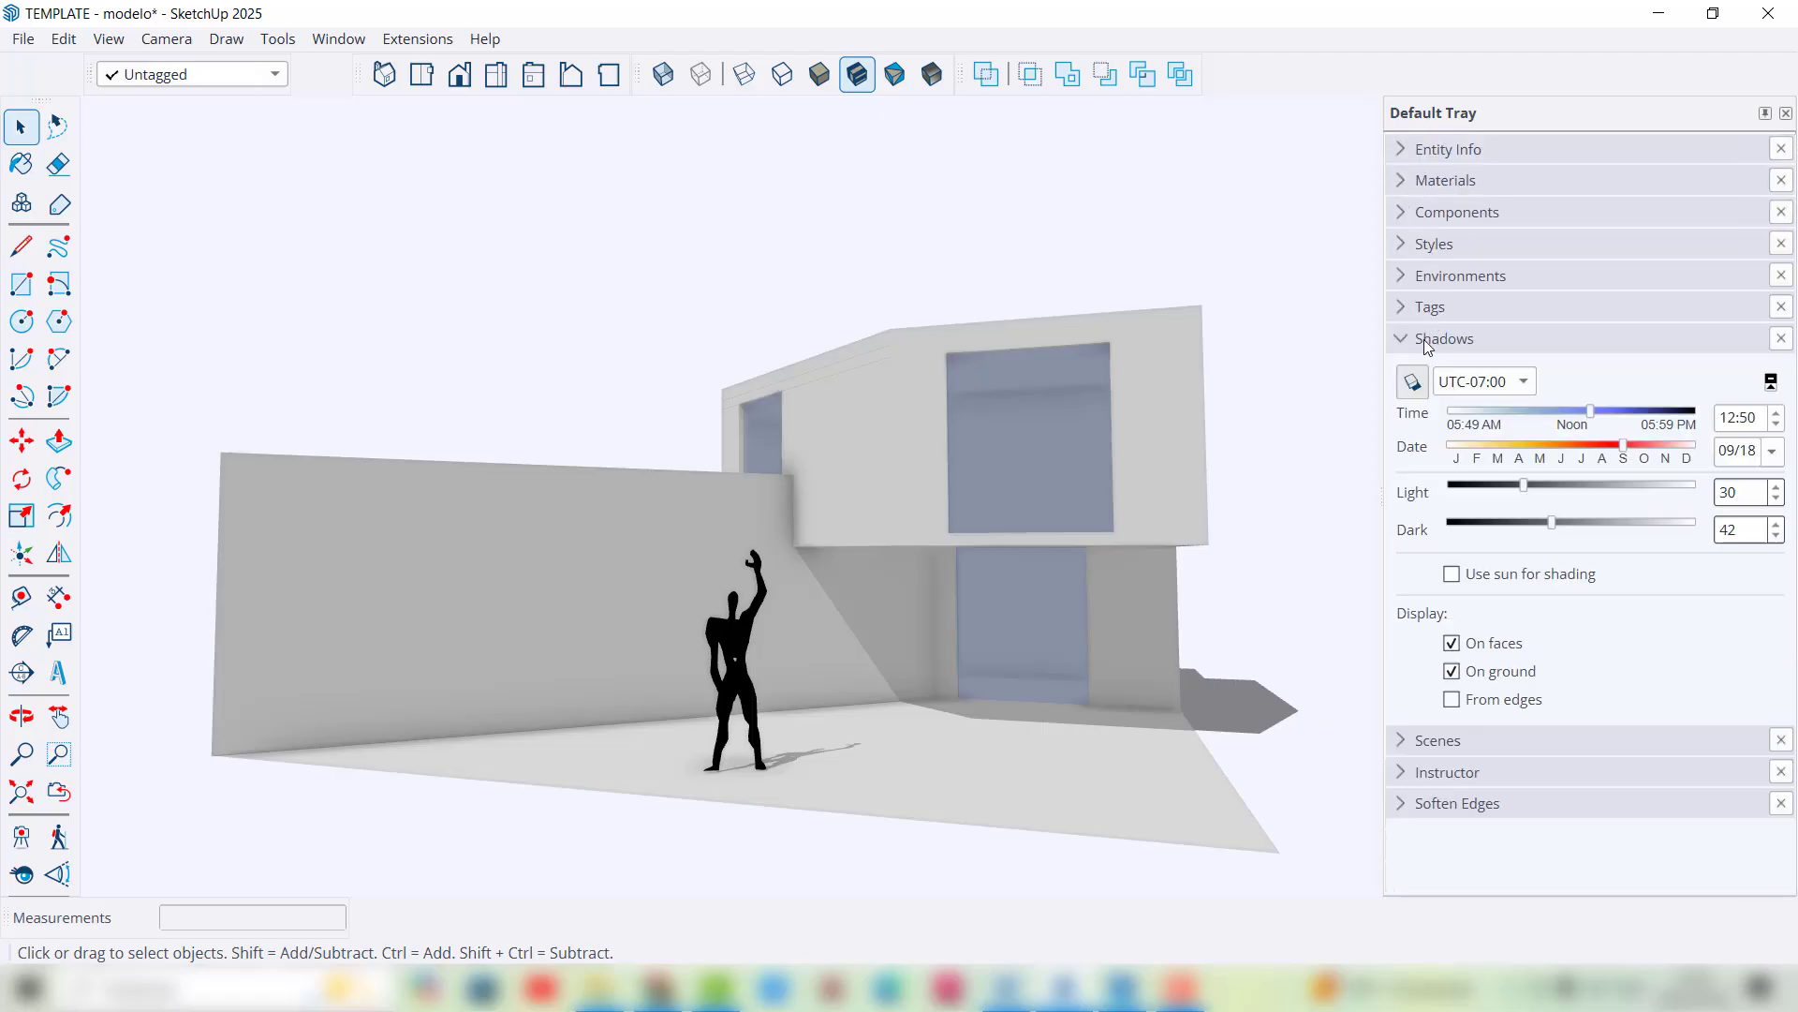
left_click(1414, 382)
left_click(1414, 382)
mouse_move(1593, 414)
left_mouse_down()
mouse_move(1628, 412)
mouse_move(1575, 410)
mouse_move(1600, 413)
mouse_move(1590, 443)
mouse_move(1641, 417)
mouse_move(1570, 412)
mouse_move(1609, 412)
left_mouse_up()
Step: Frame the house and scale figure from a low front angle in Two-Point Perspective, centred in the view
middle_click_drag(790, 431, 656, 441)
left_click(166, 40)
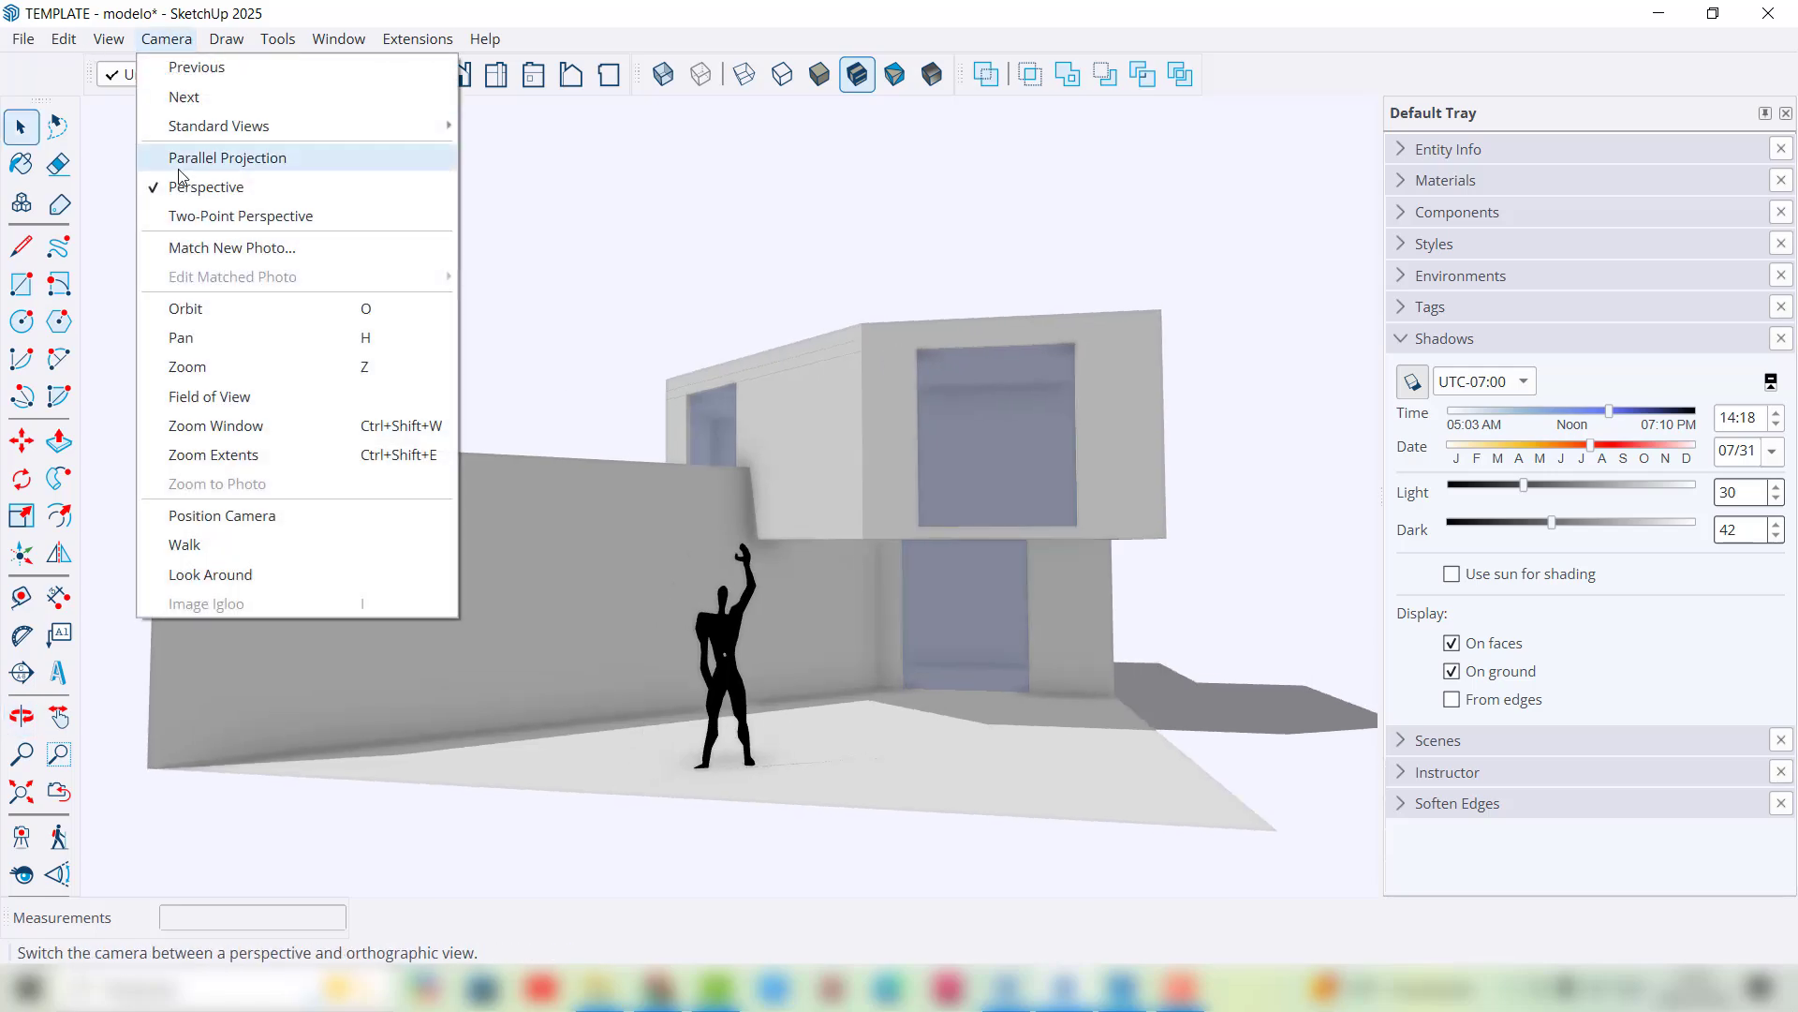
left_click(241, 217)
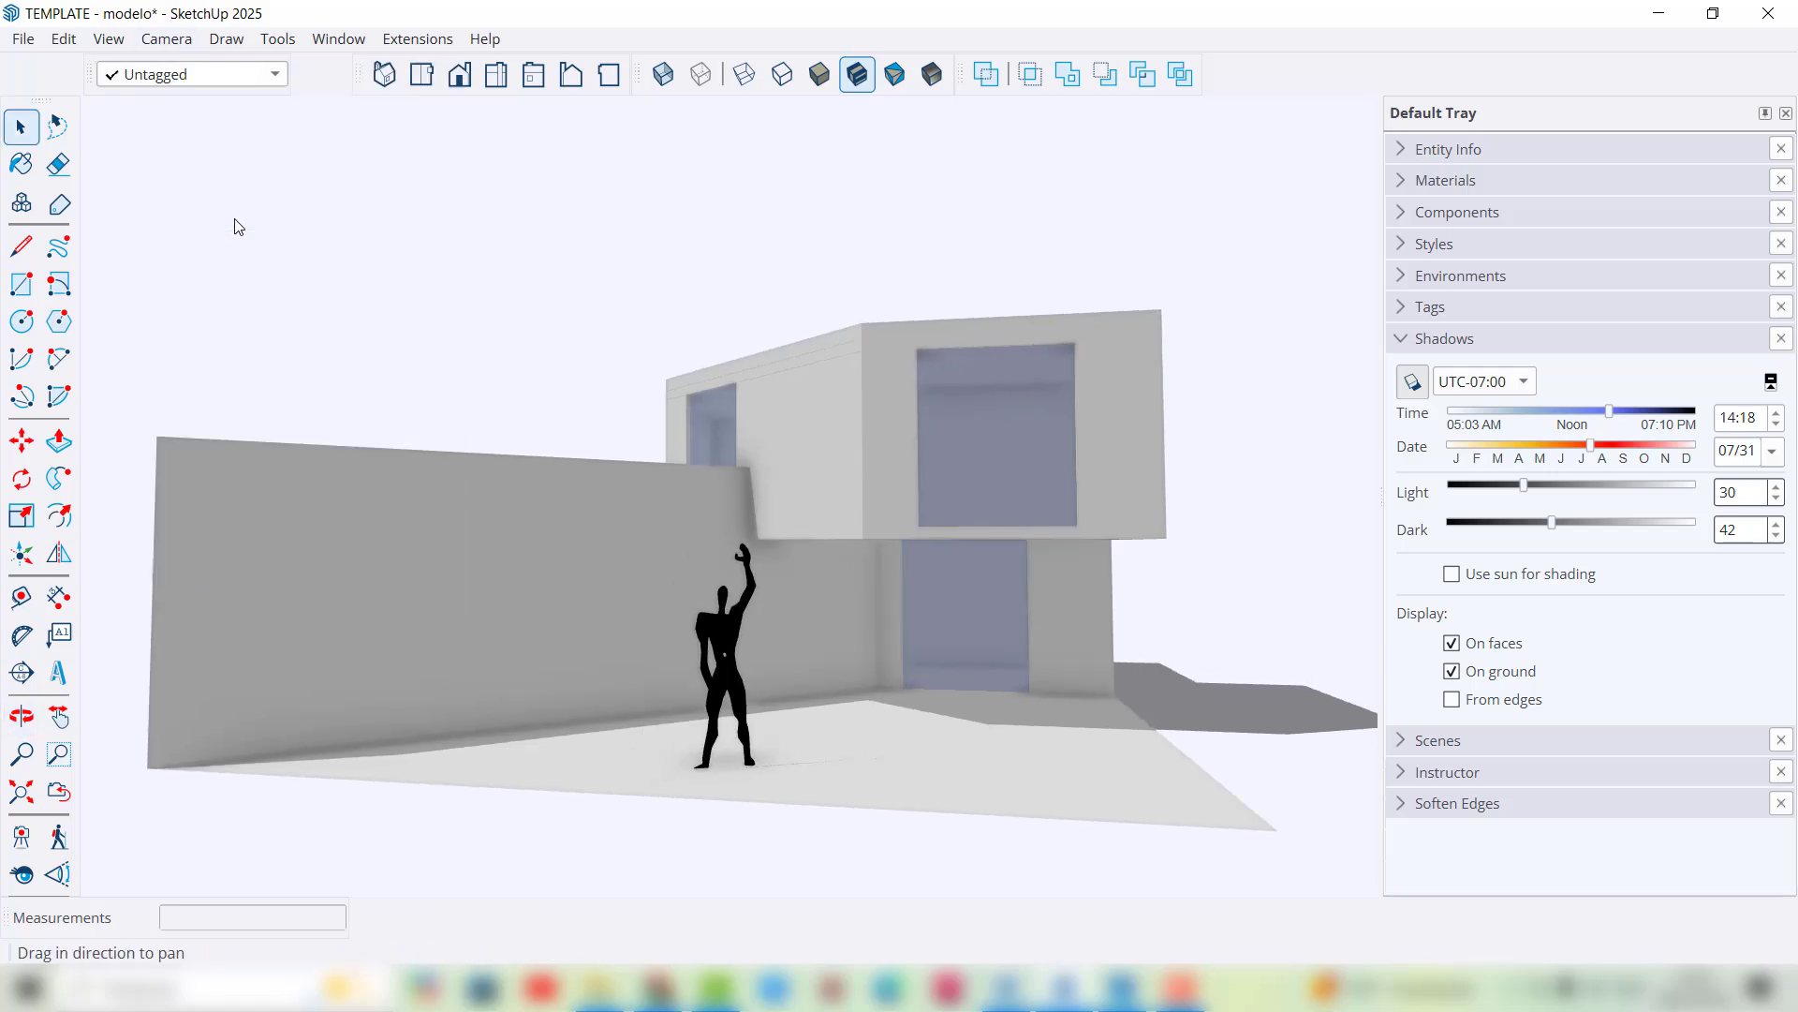
middle_click_drag(958, 474, 1028, 511, "shift")
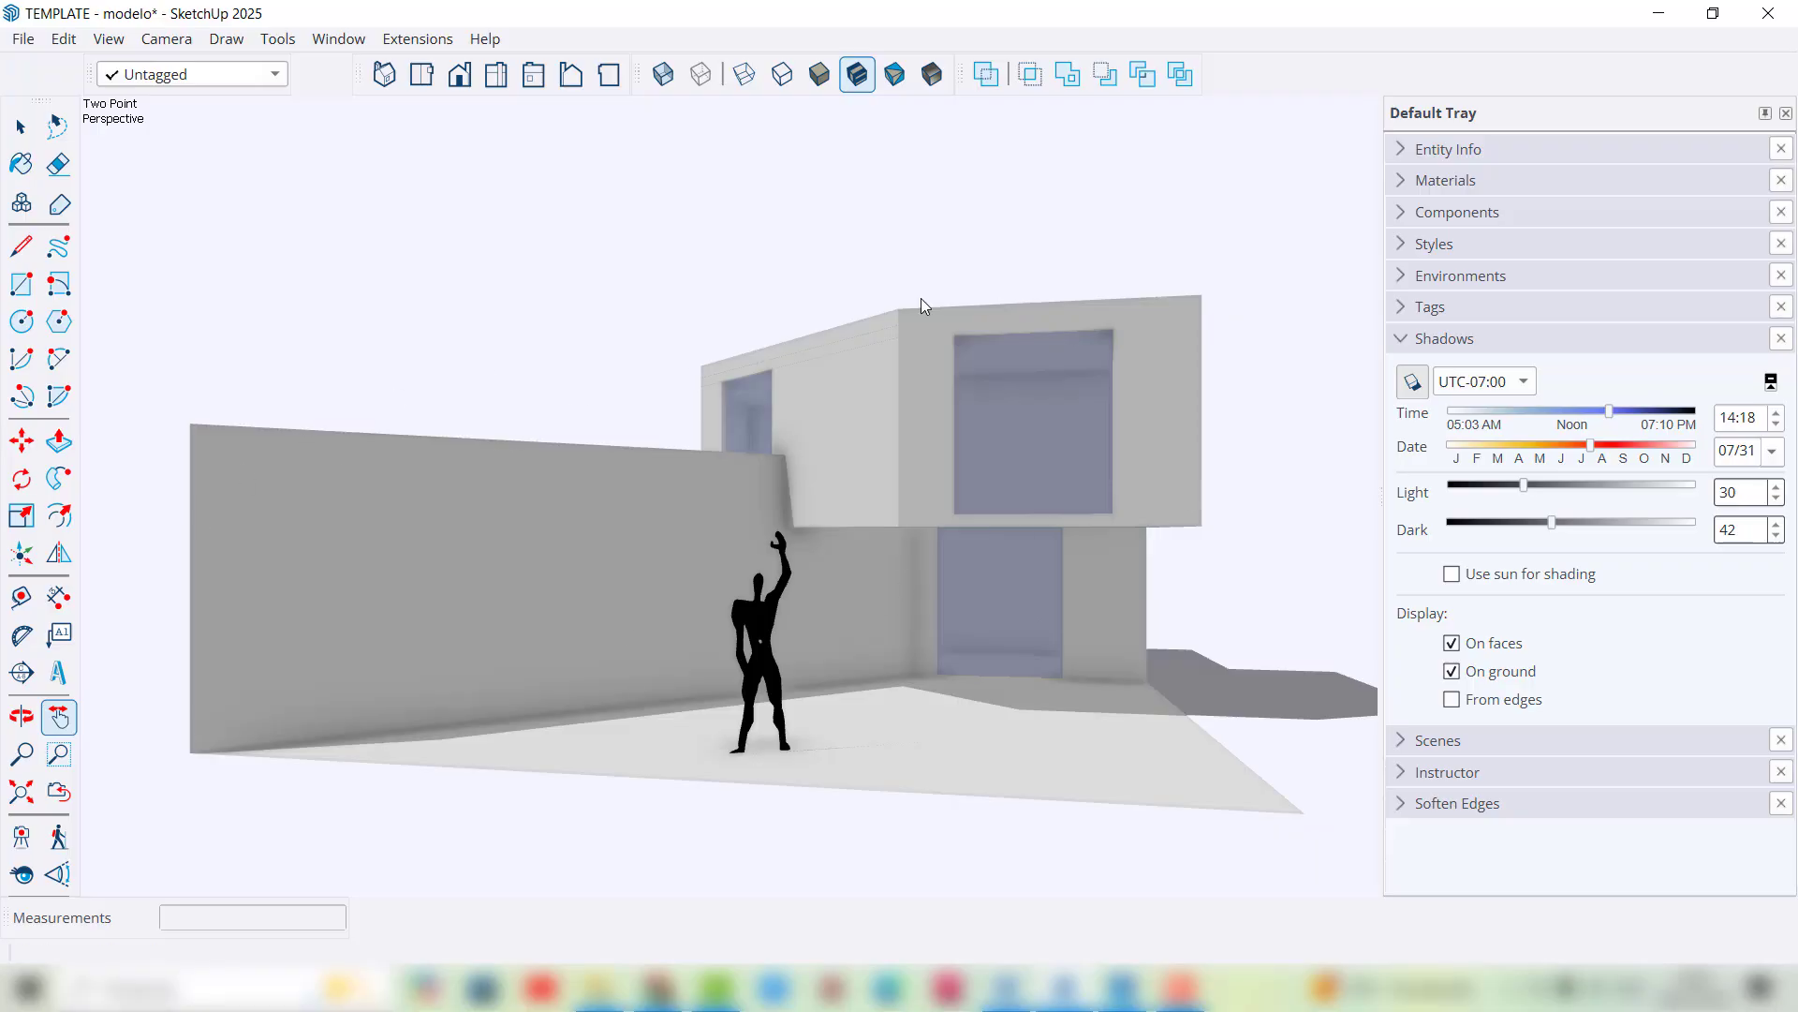
Step: Start a 2D graphic export of the current view with Portable Network Graphics (*.png) as the file type
left_click(24, 40)
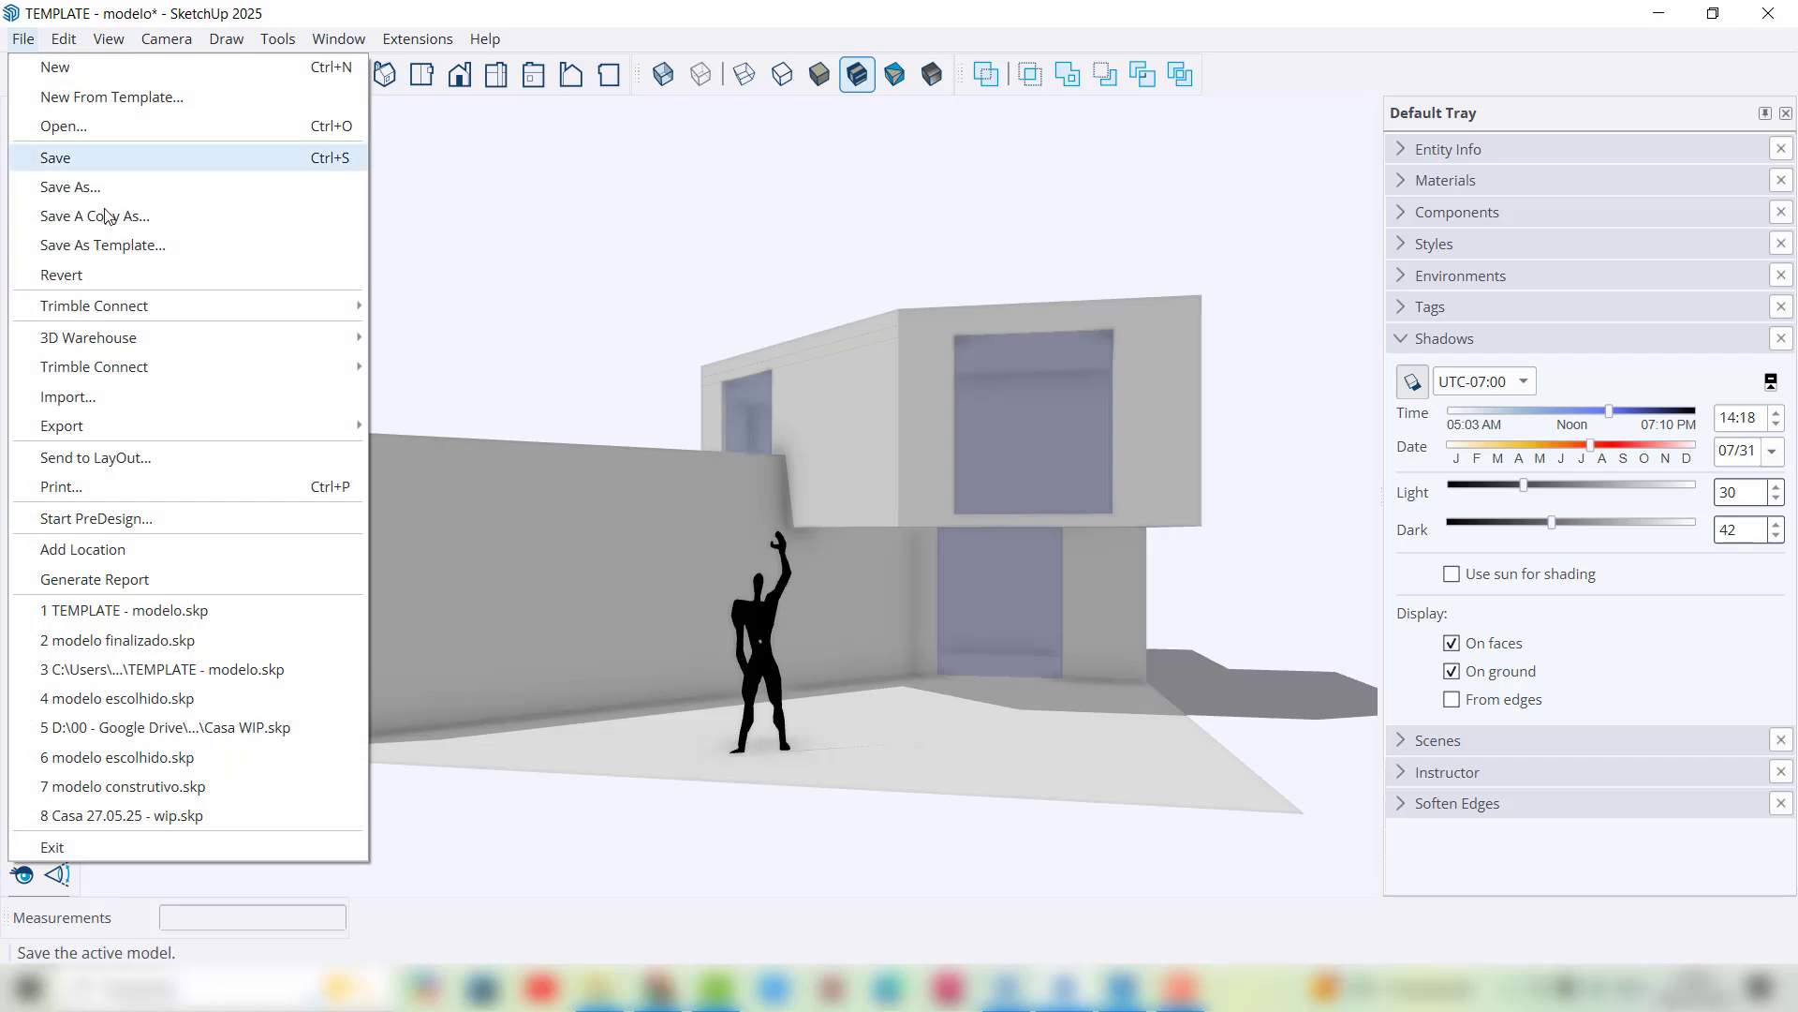
mouse_move(150, 433)
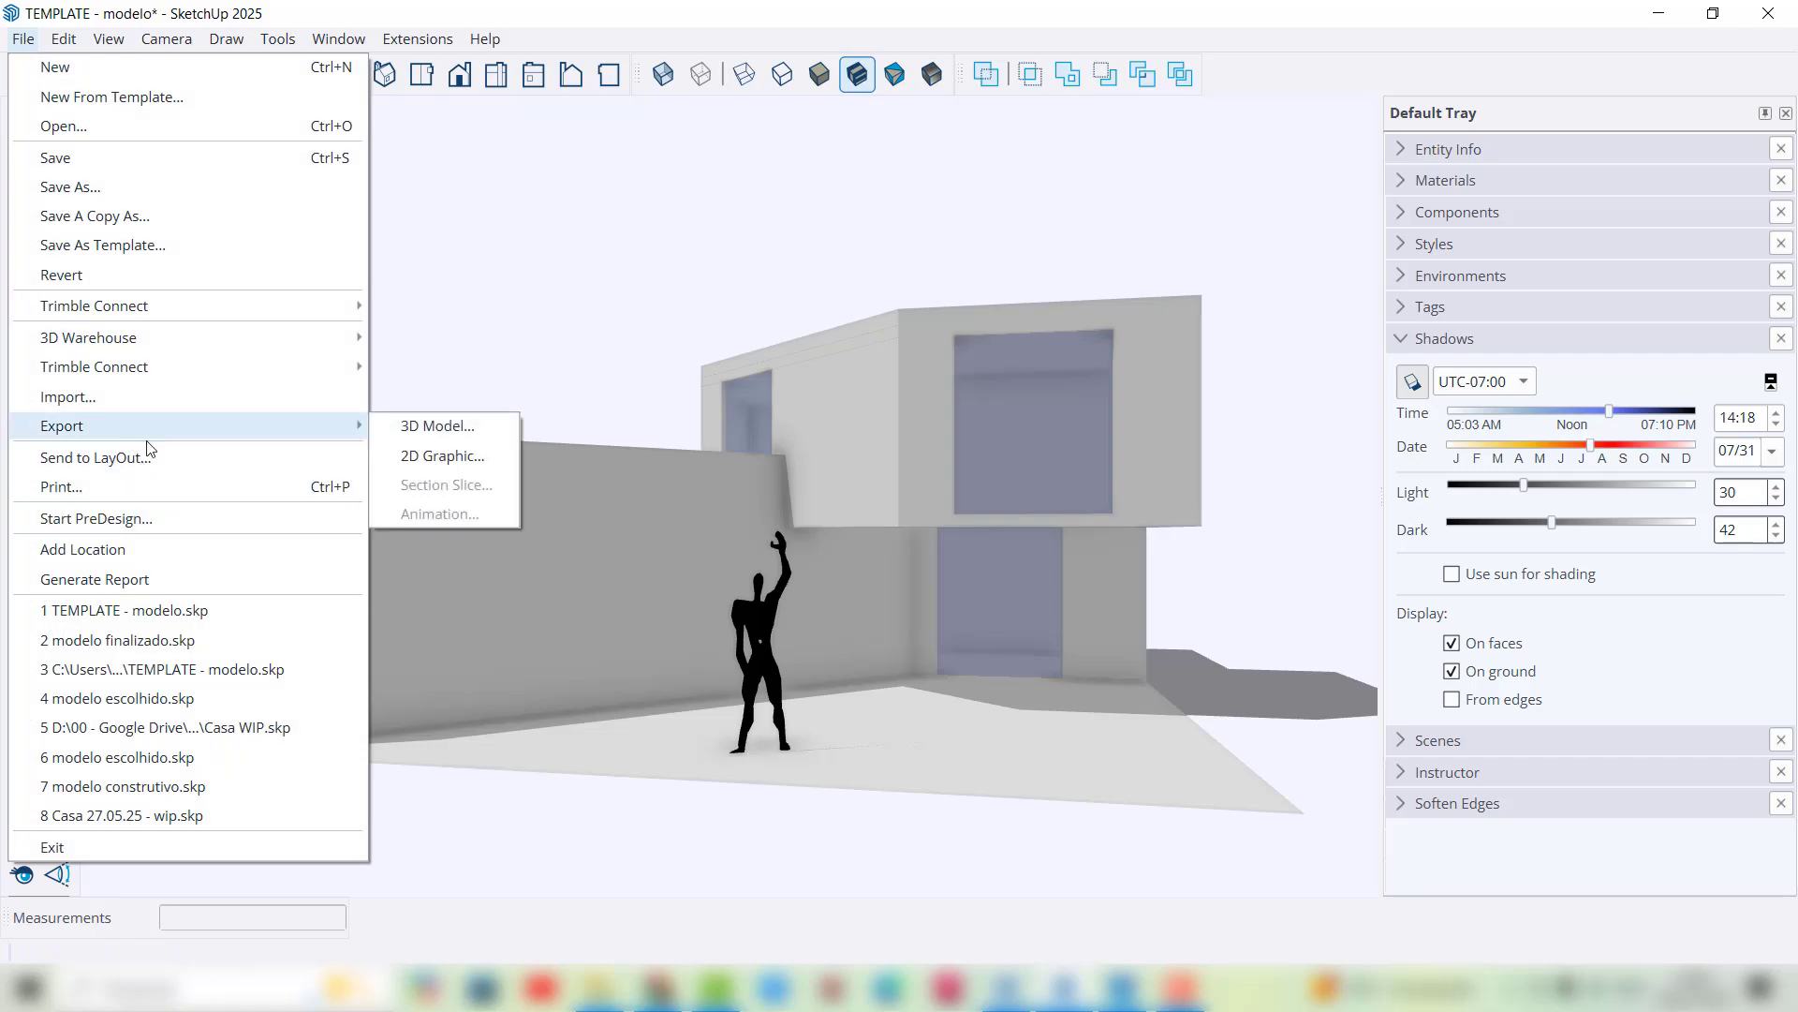
left_click(431, 474)
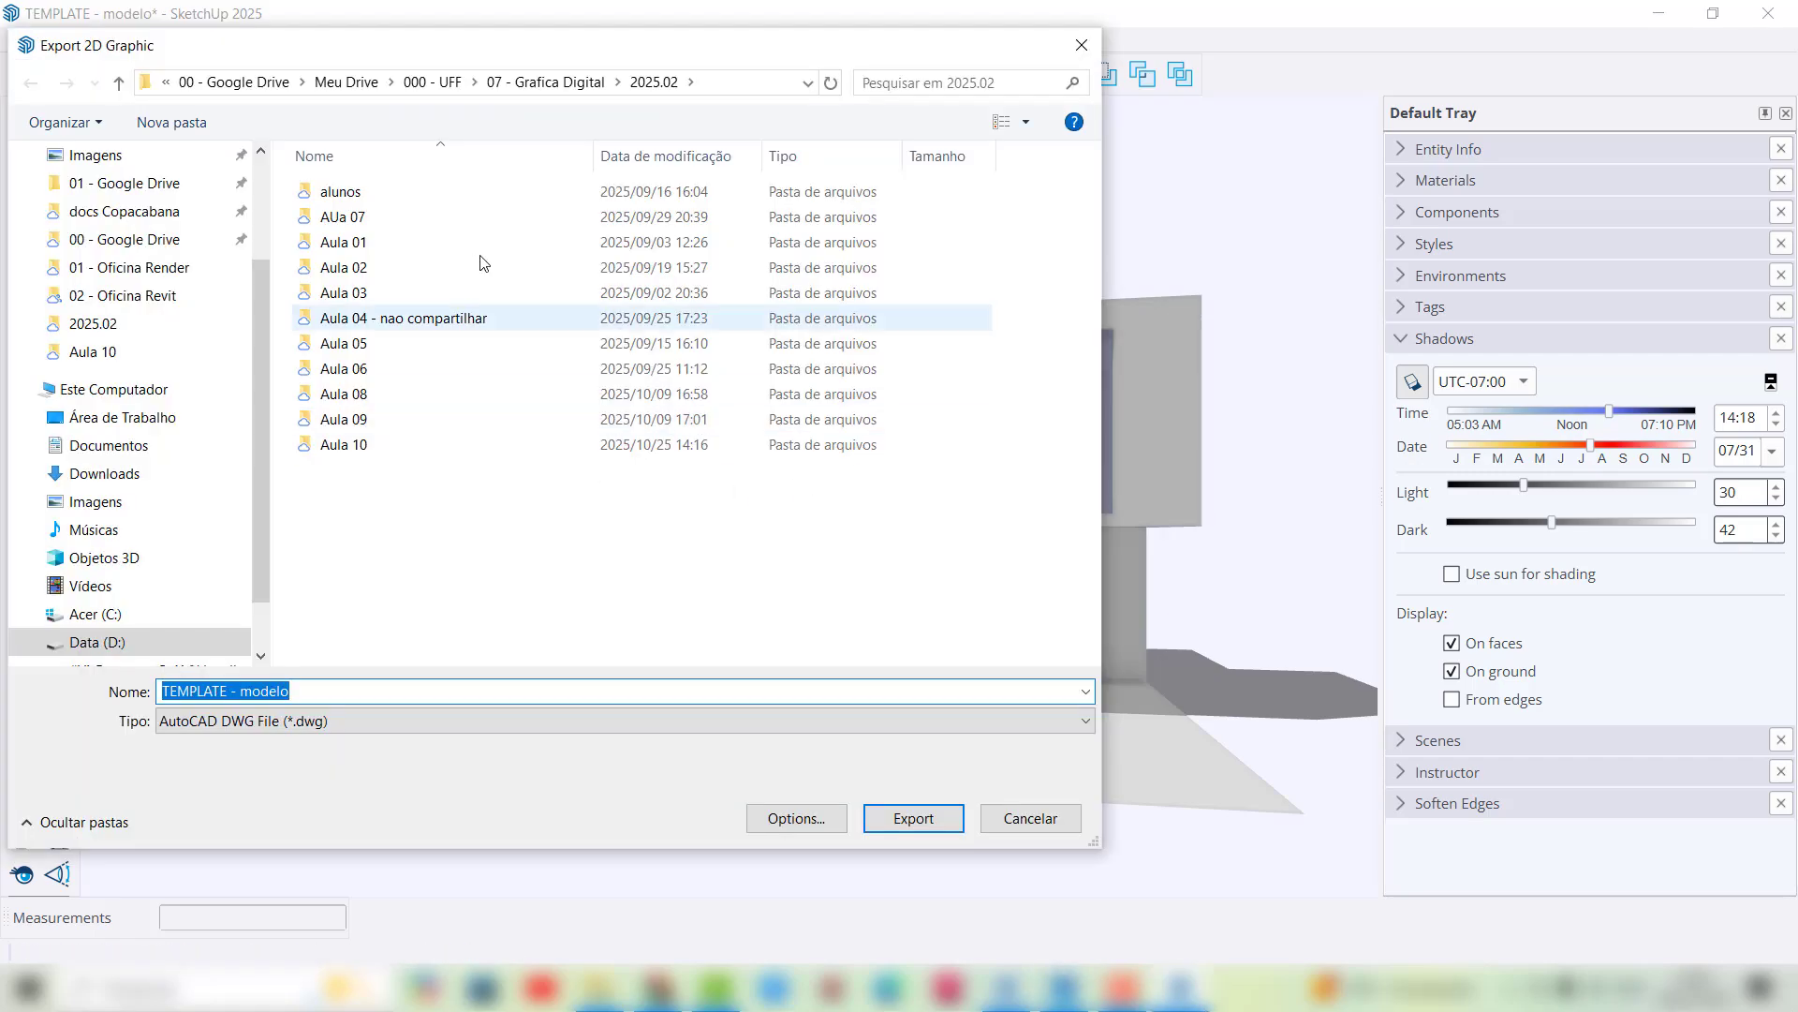
left_click(391, 732)
left_click(234, 797)
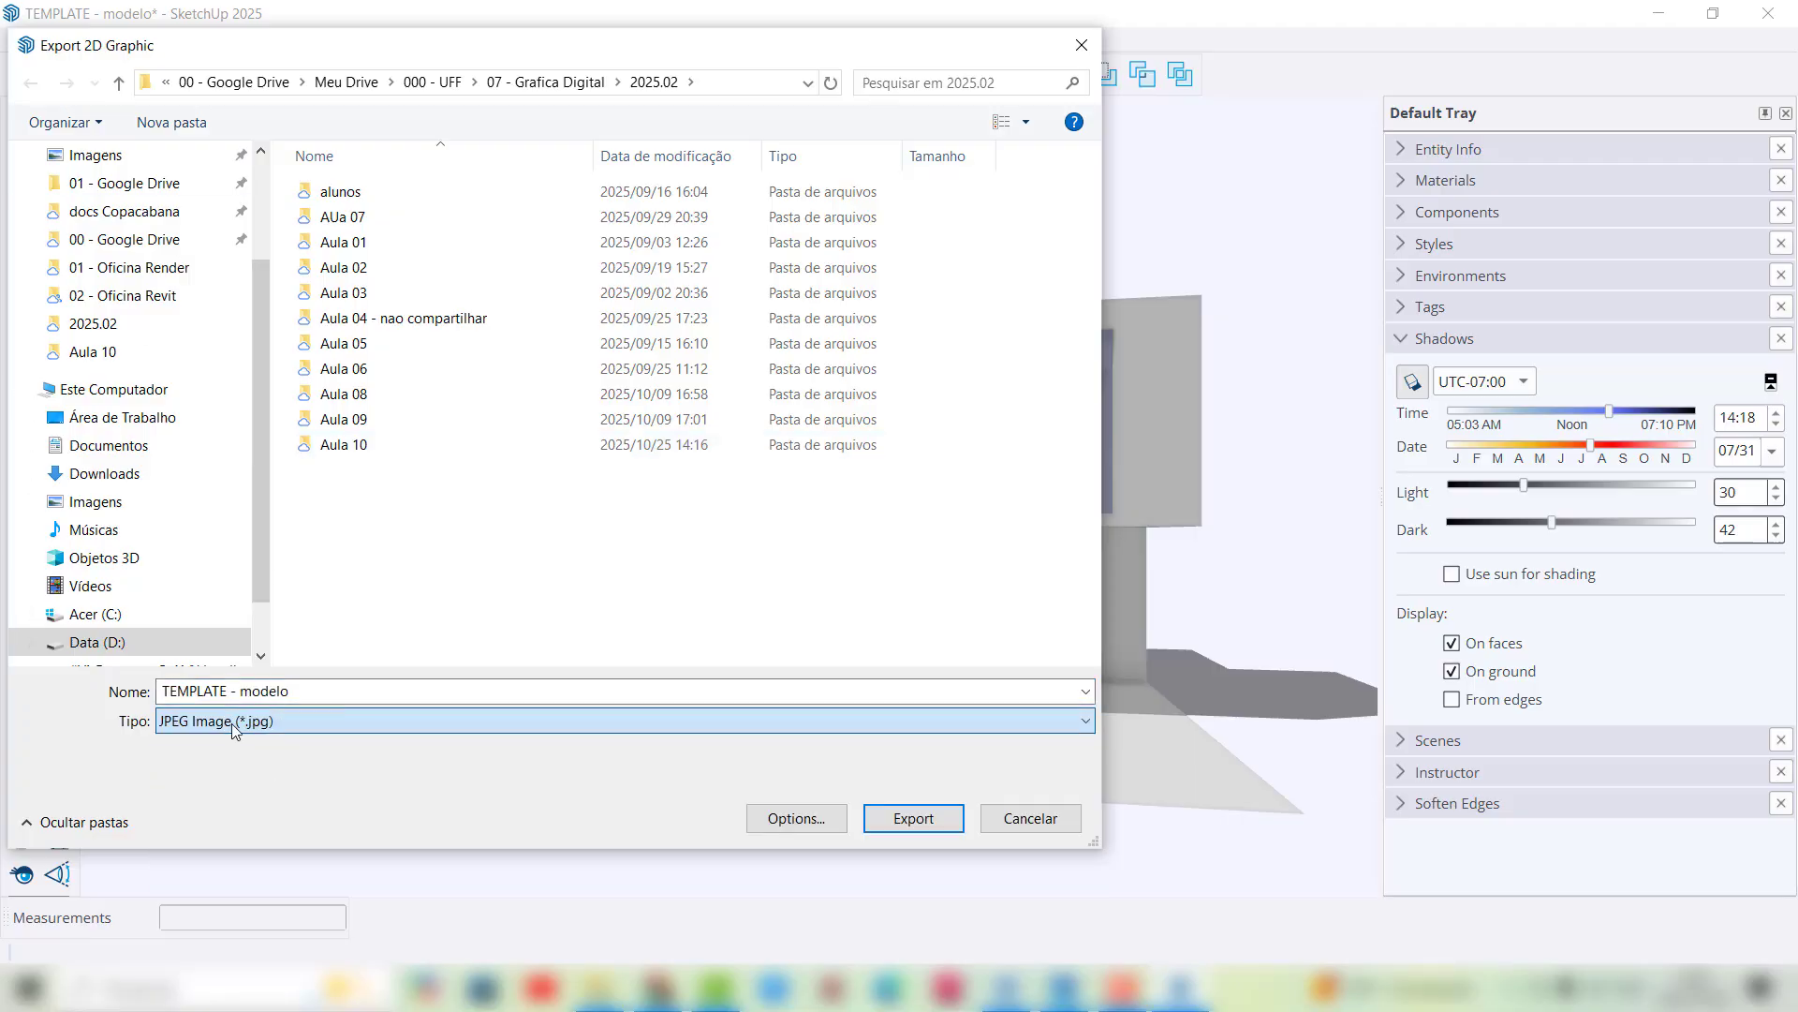
left_click(225, 722)
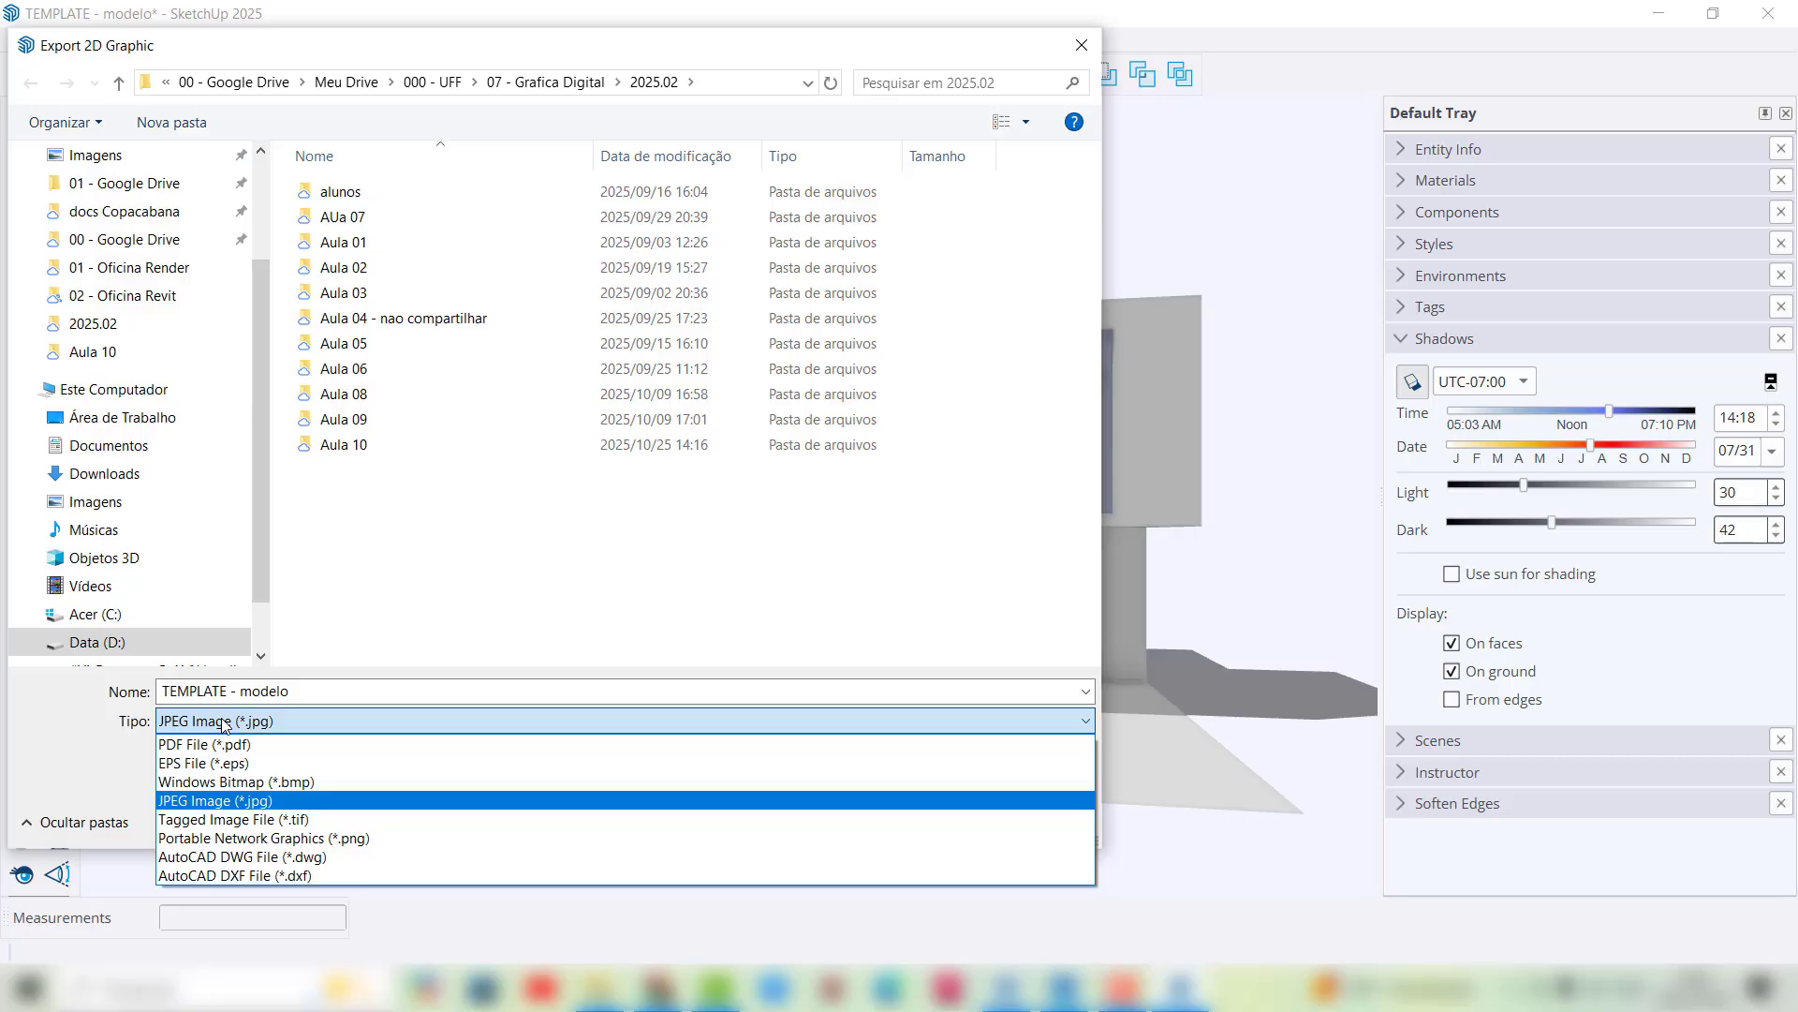
left_click(313, 839)
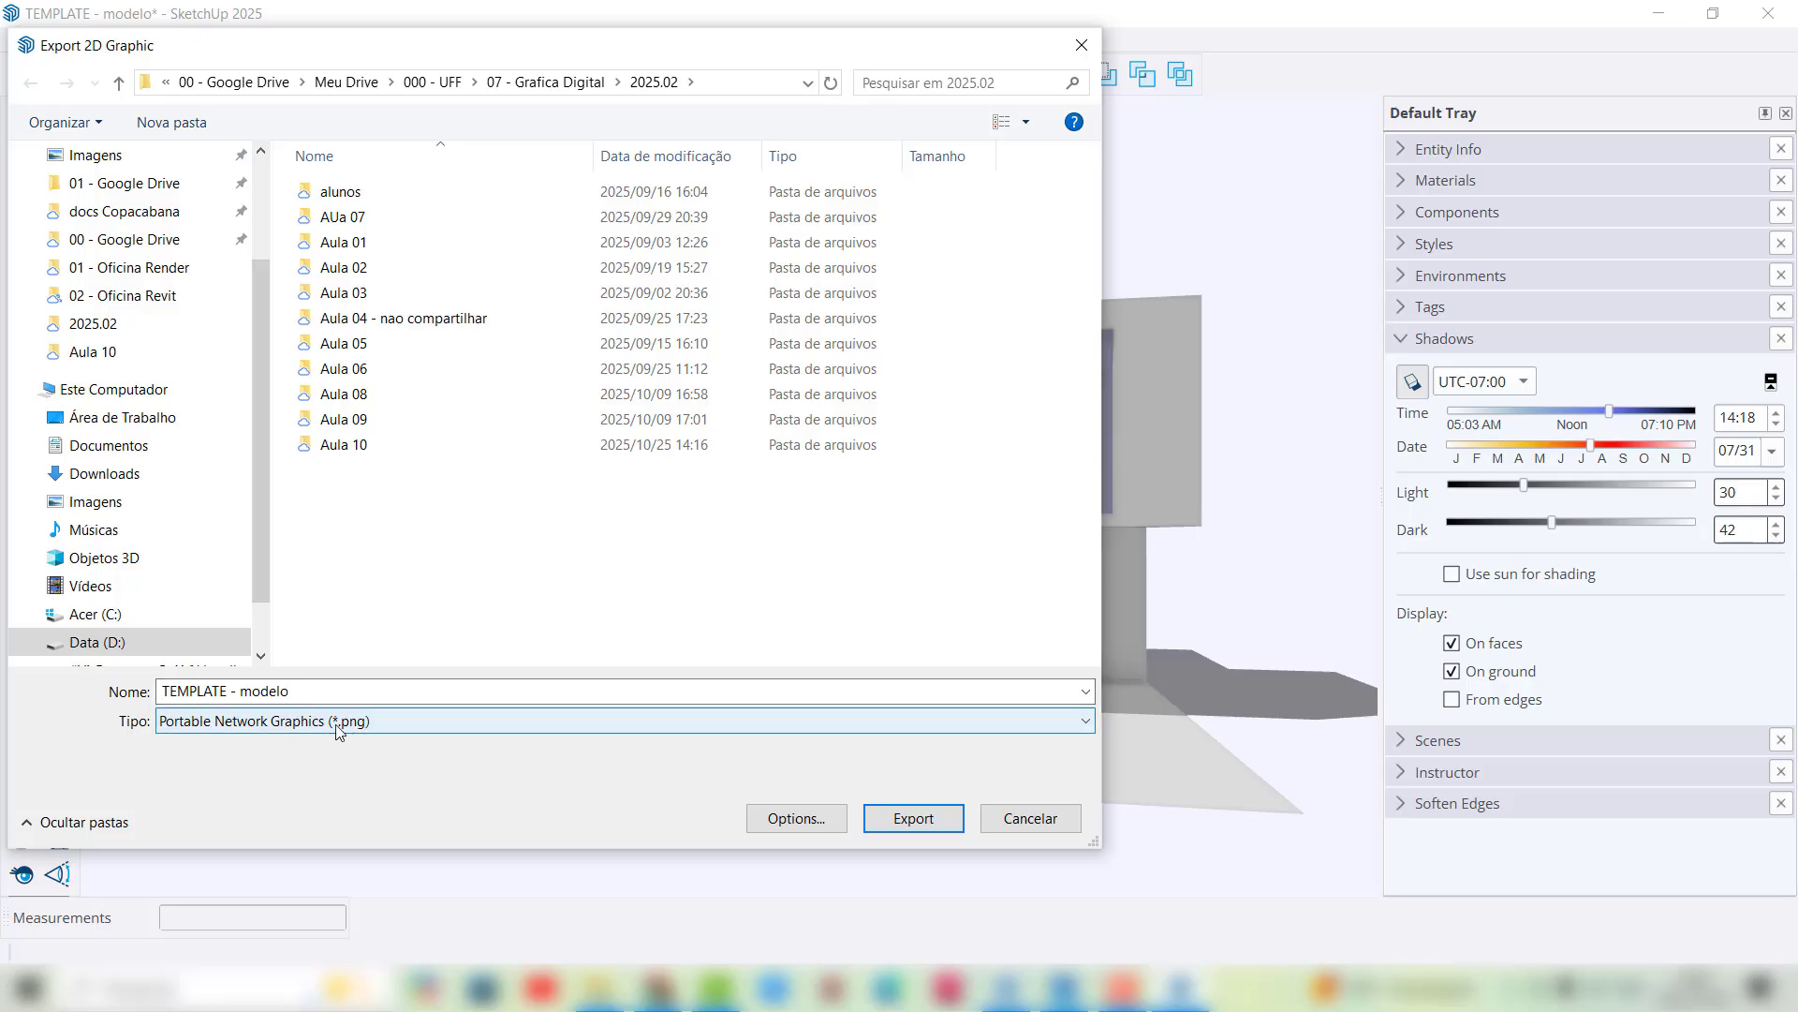
Step: Check the PNG image size and transparency options, then export the view with the file name imagem principal
left_click(815, 820)
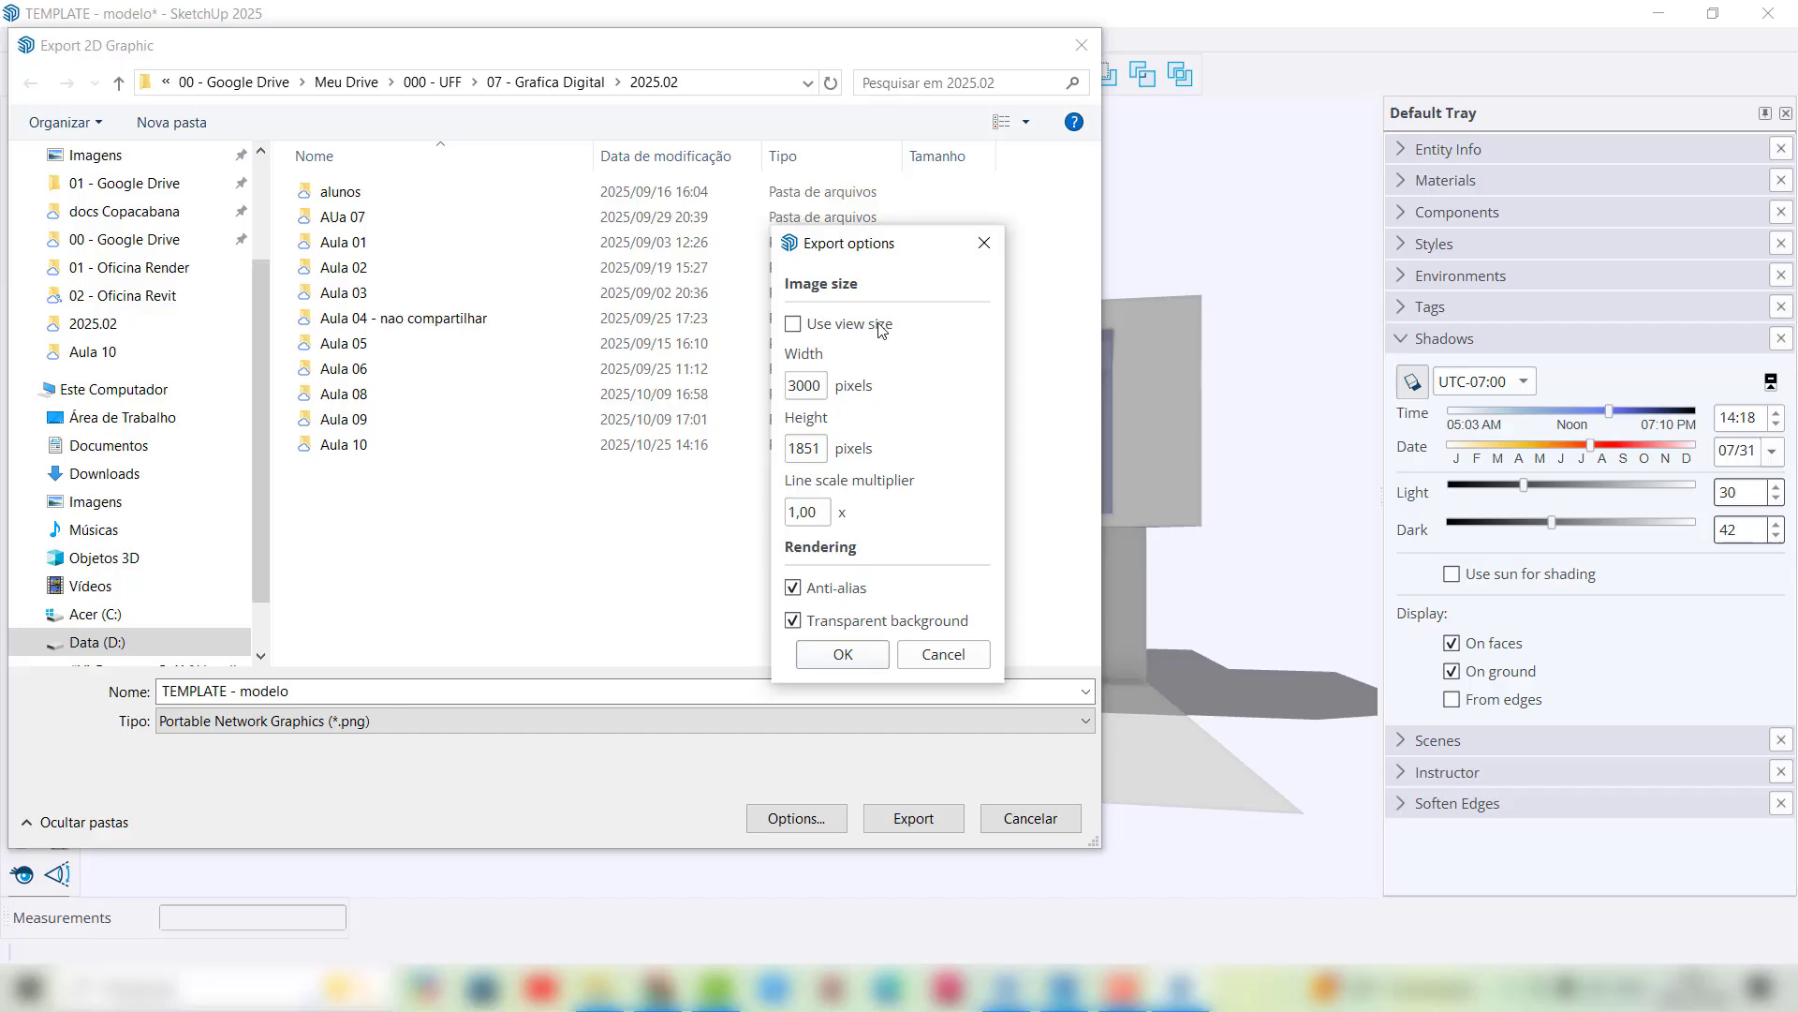
double_click(822, 385)
left_click(366, 675)
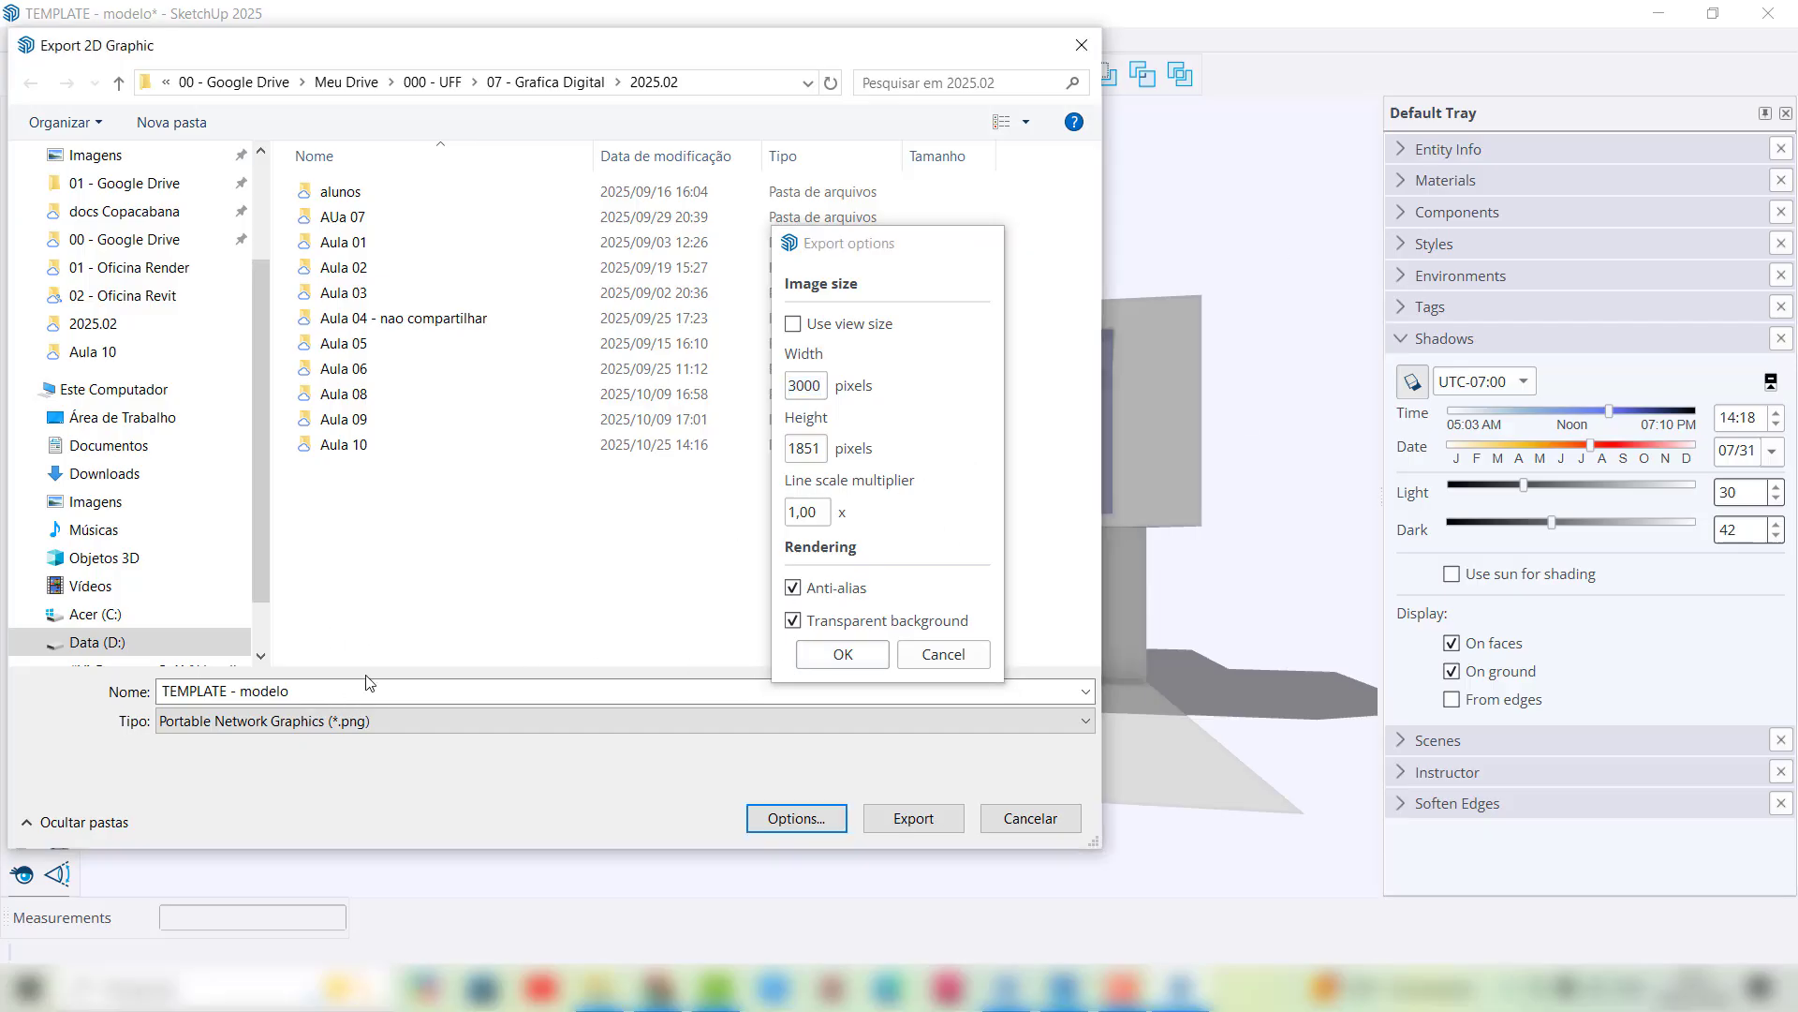
left_click(359, 688)
type("imagem p")
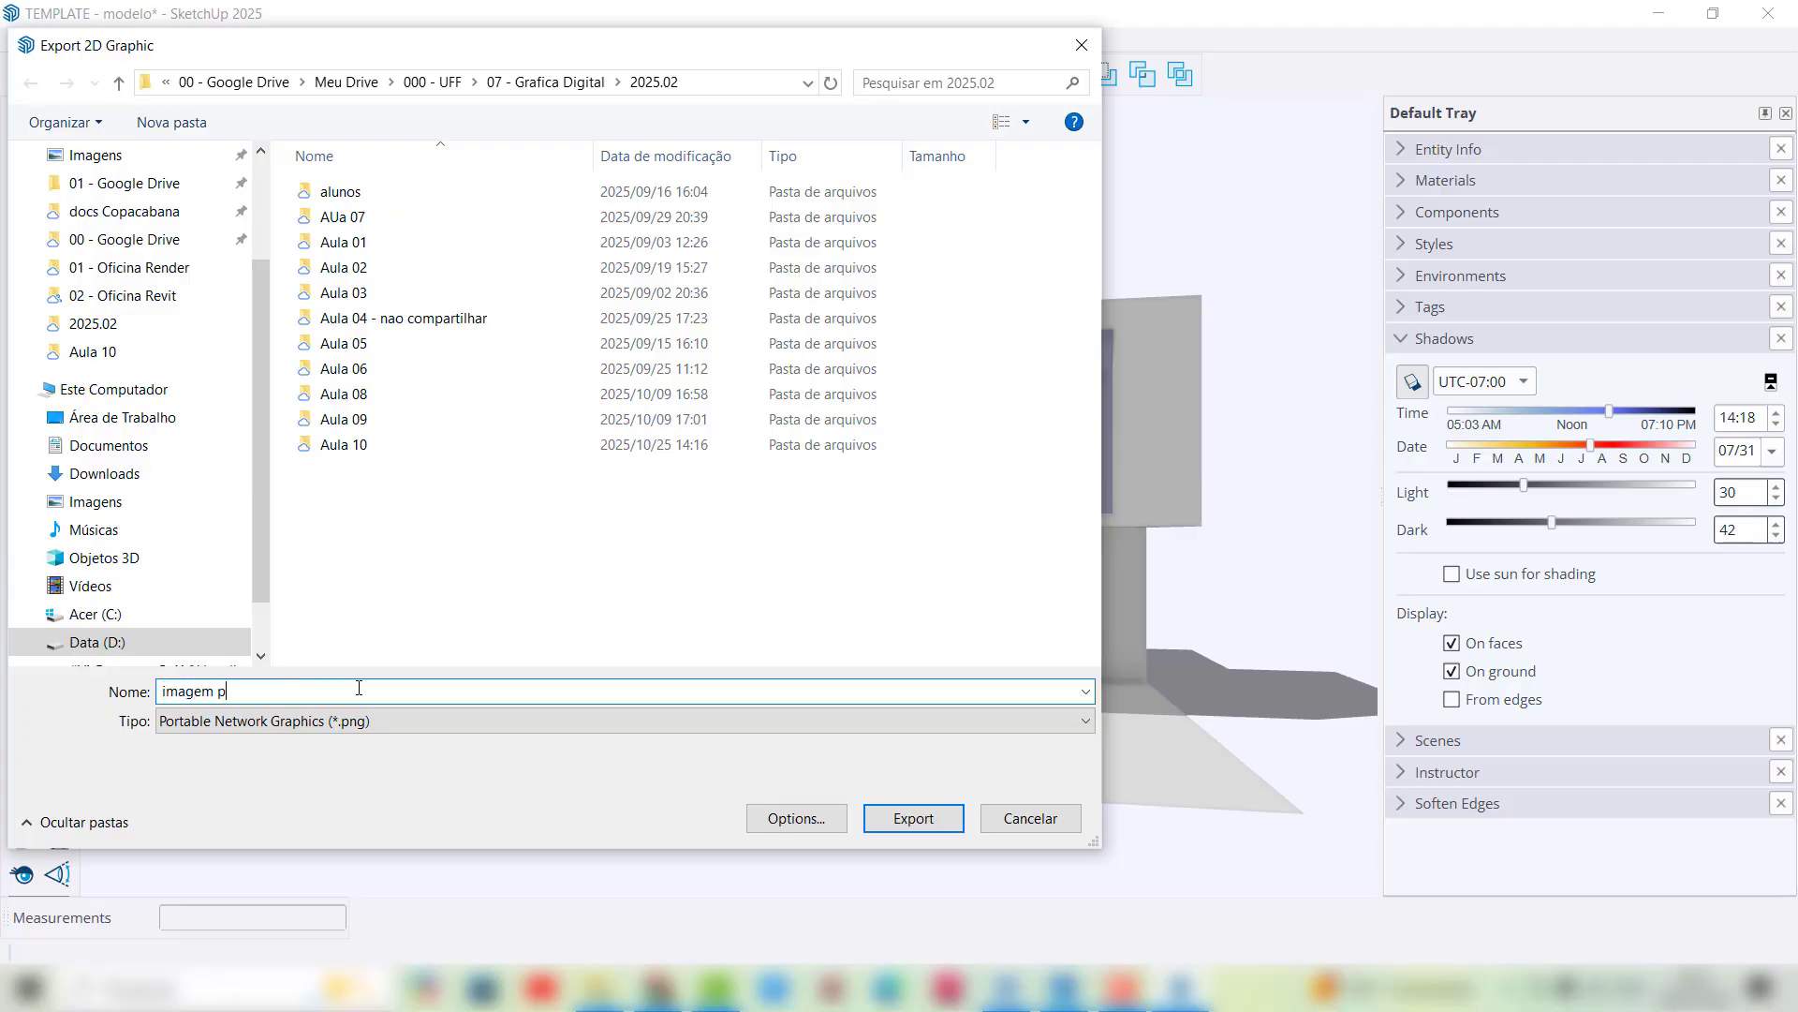
type("rincipal")
left_click(913, 819)
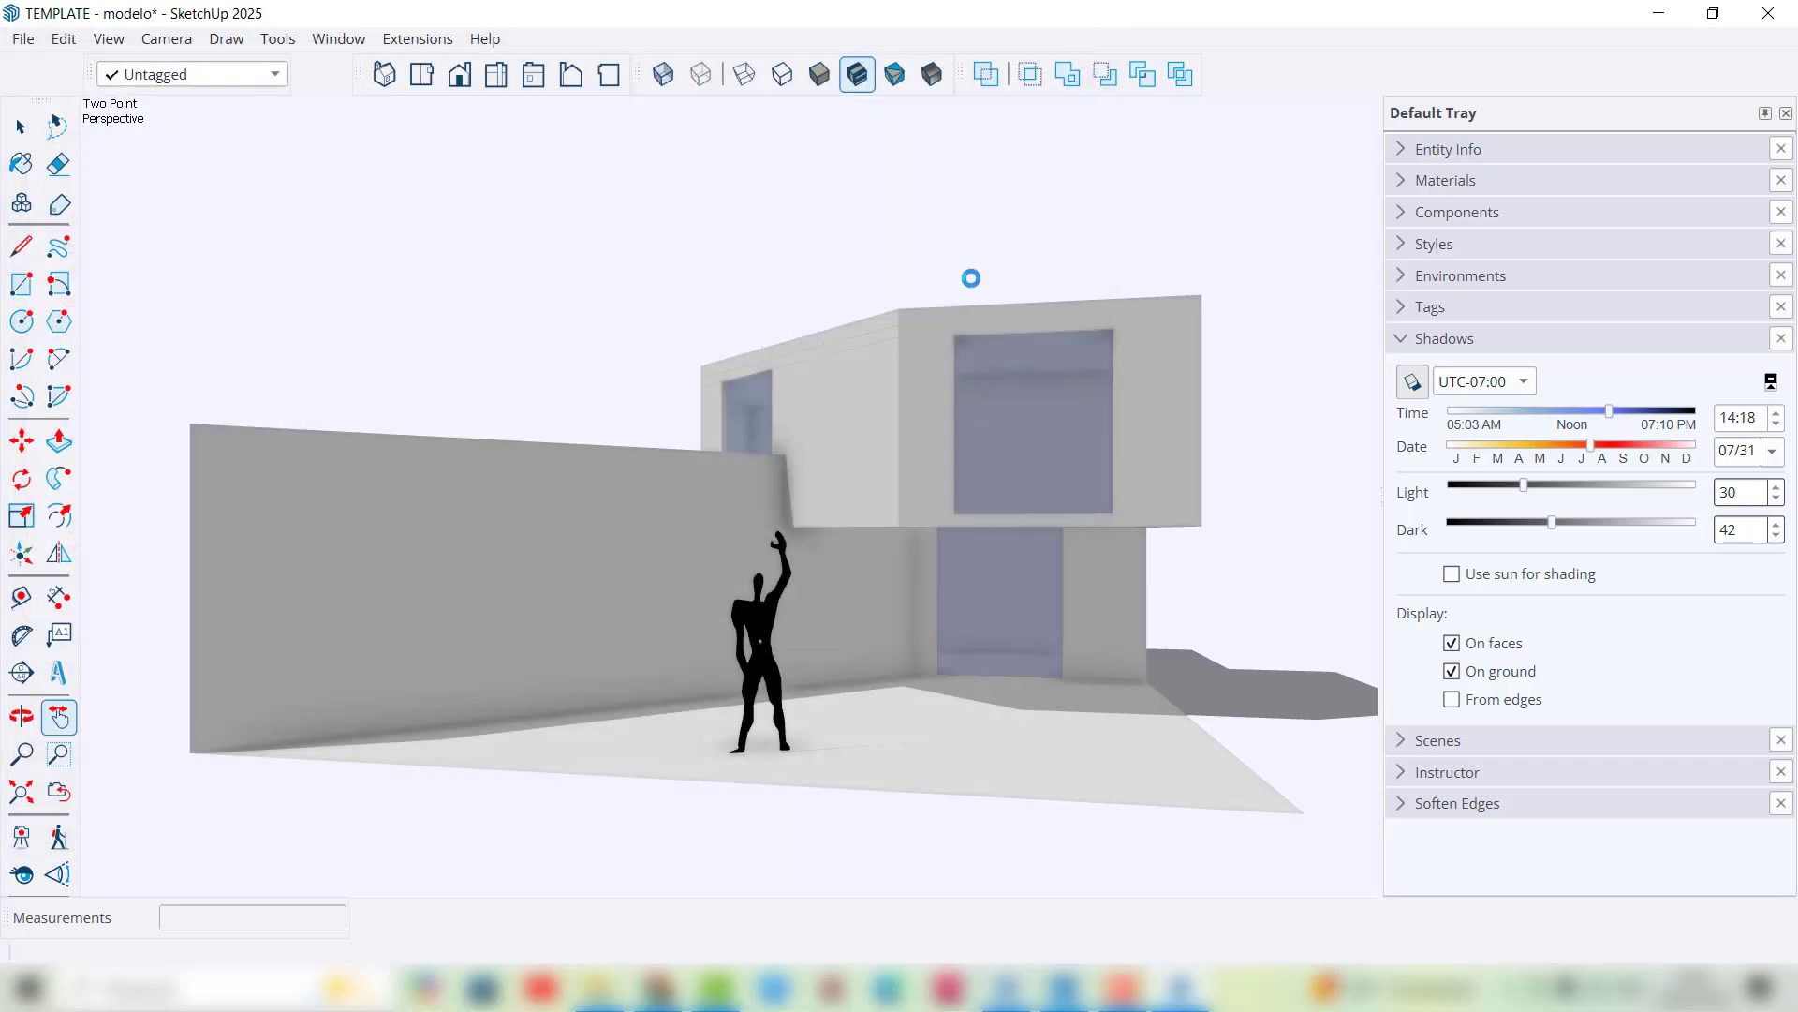
Step: Switch to the 2025.02 folder in File Explorer, open the exported imagem principal PNG and examine it at closer range
key("alt+Tab")
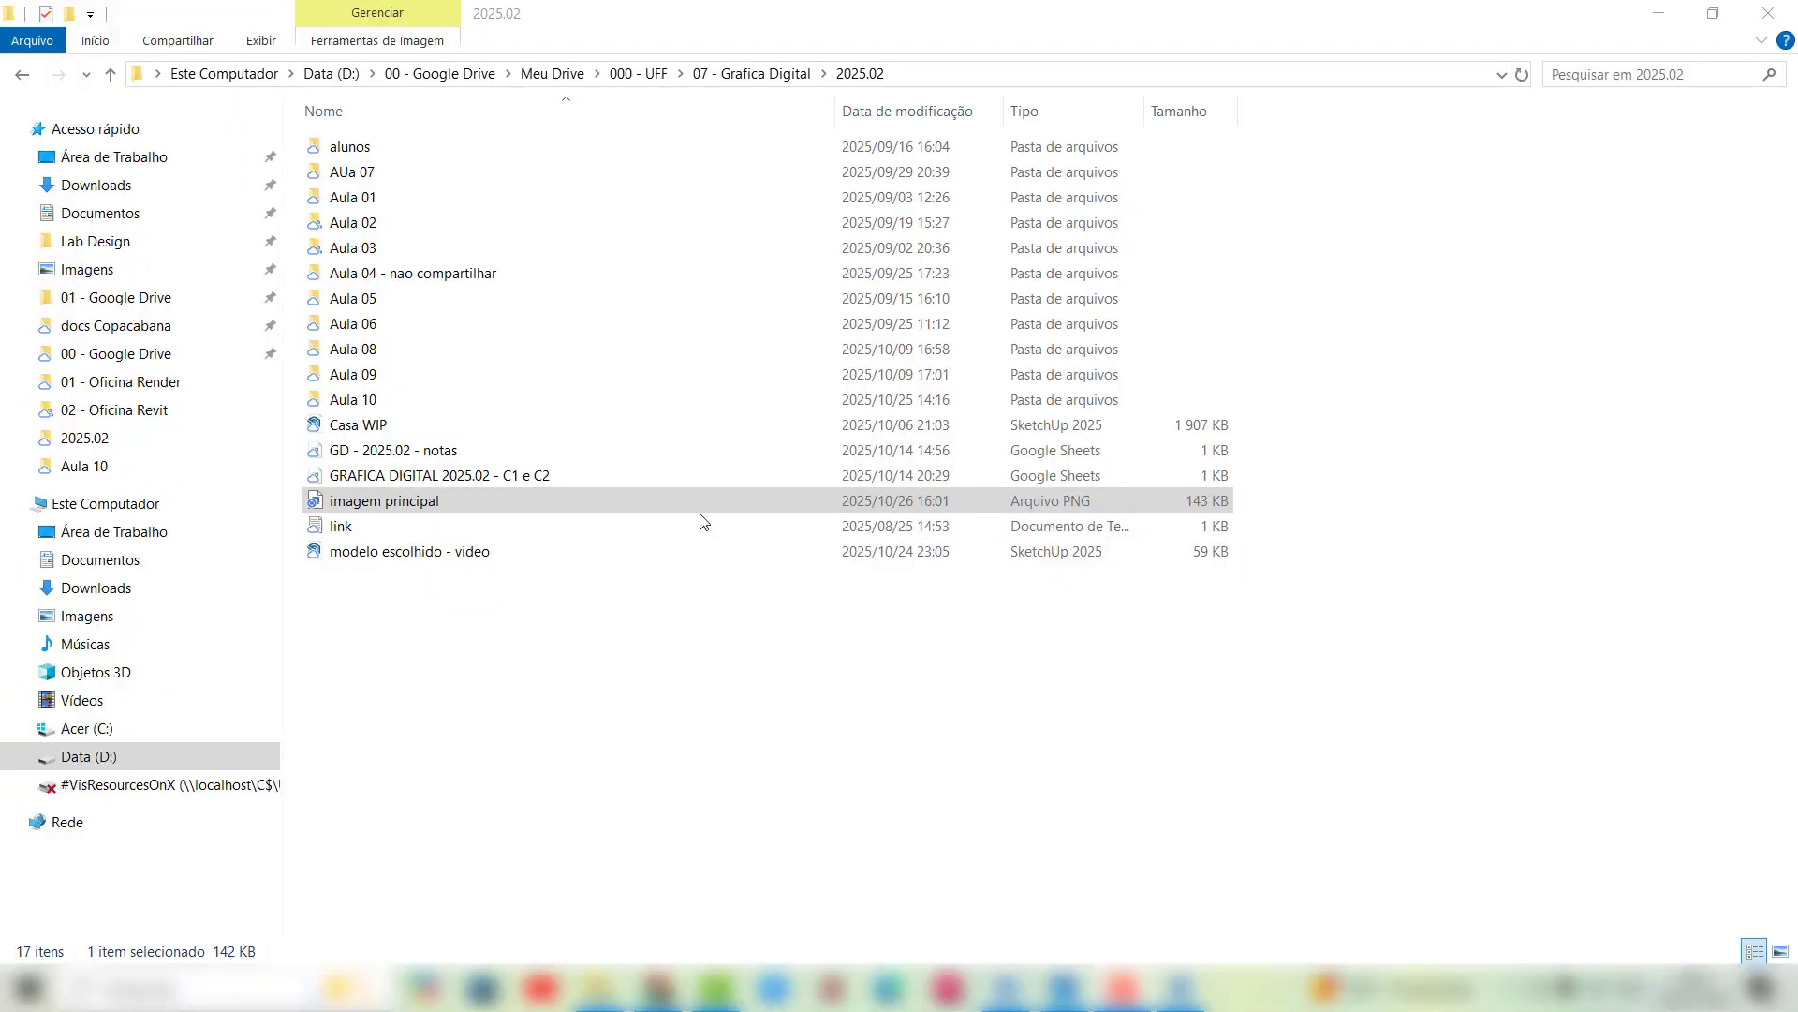
double_click(416, 513)
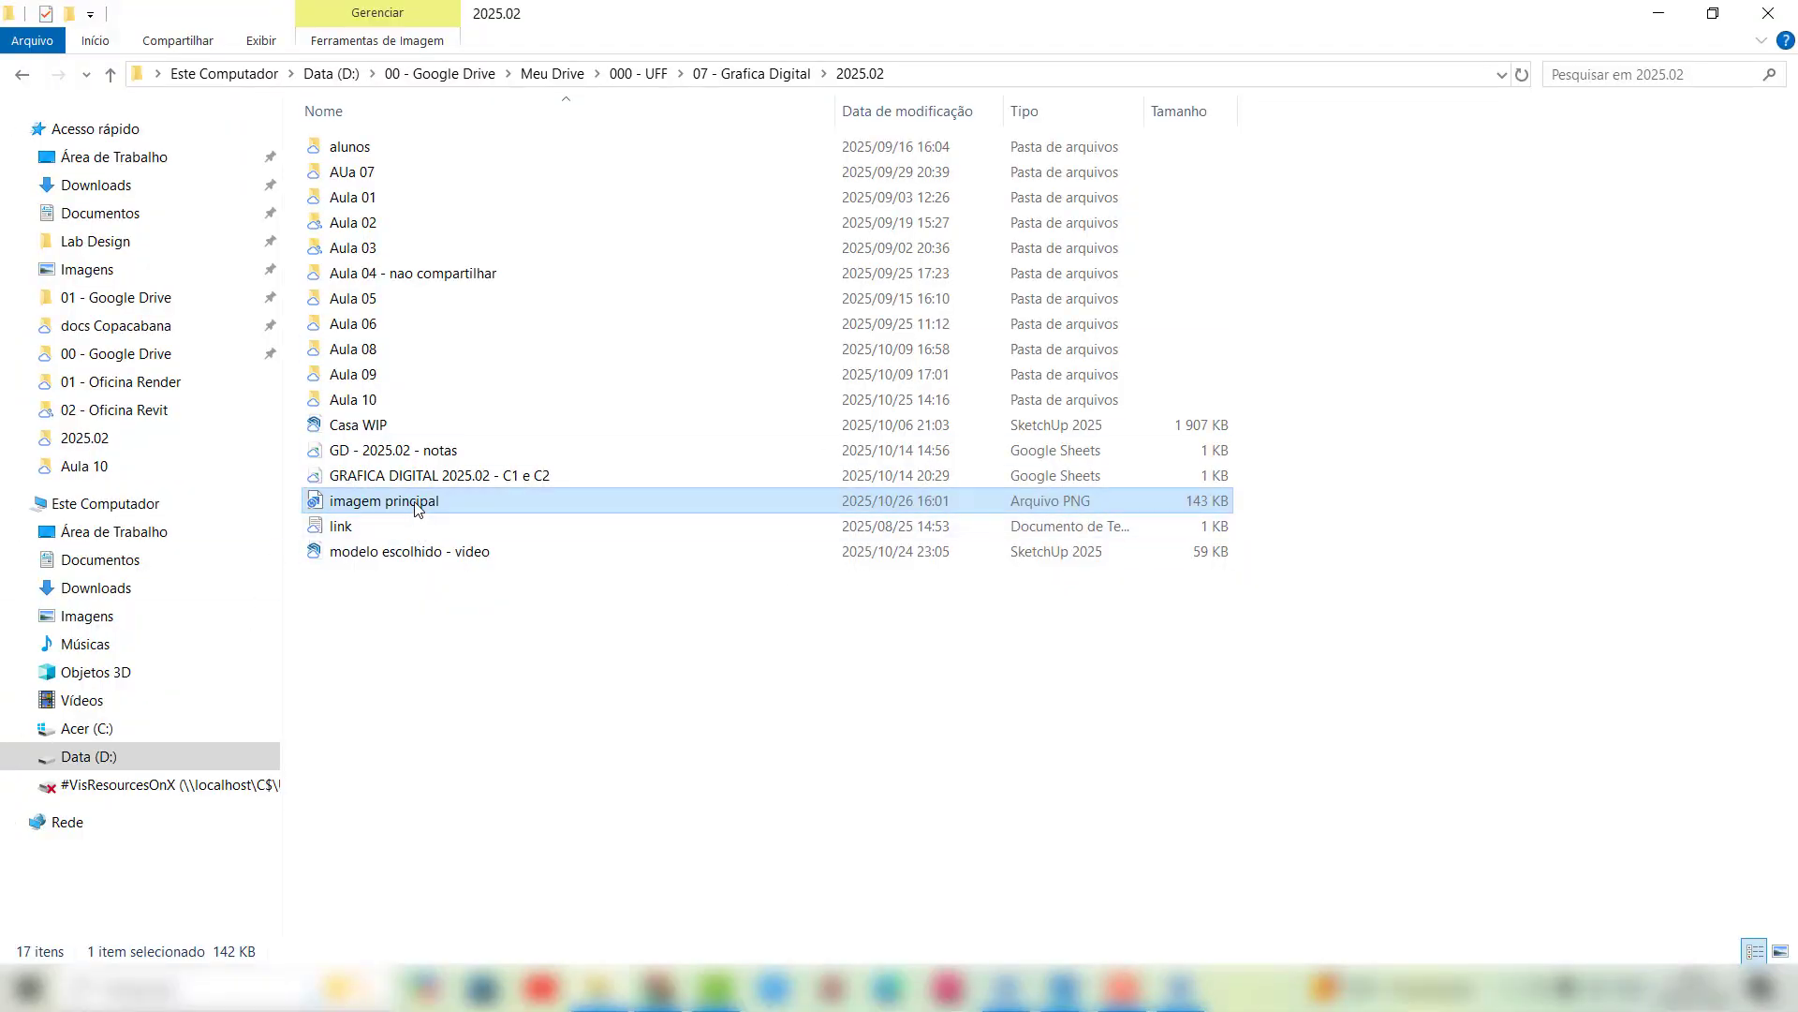
scroll(886, 496, "up", 3)
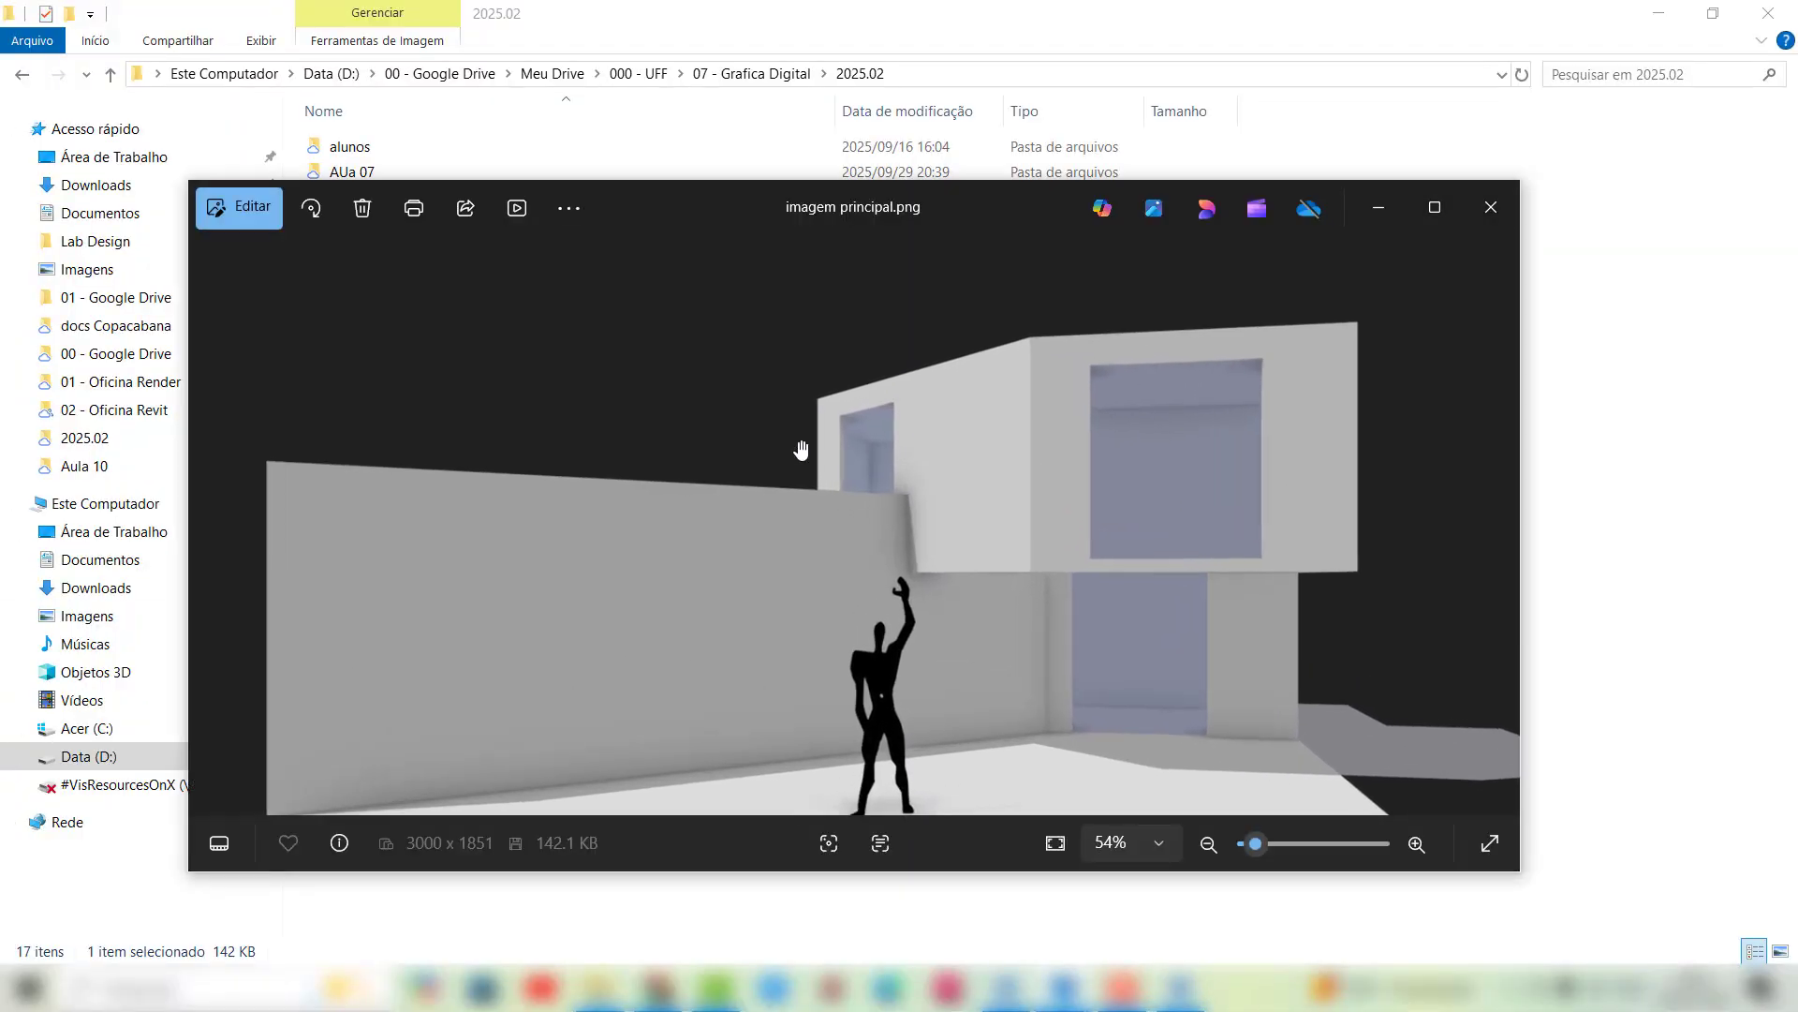
scroll(797, 576, "down", 3)
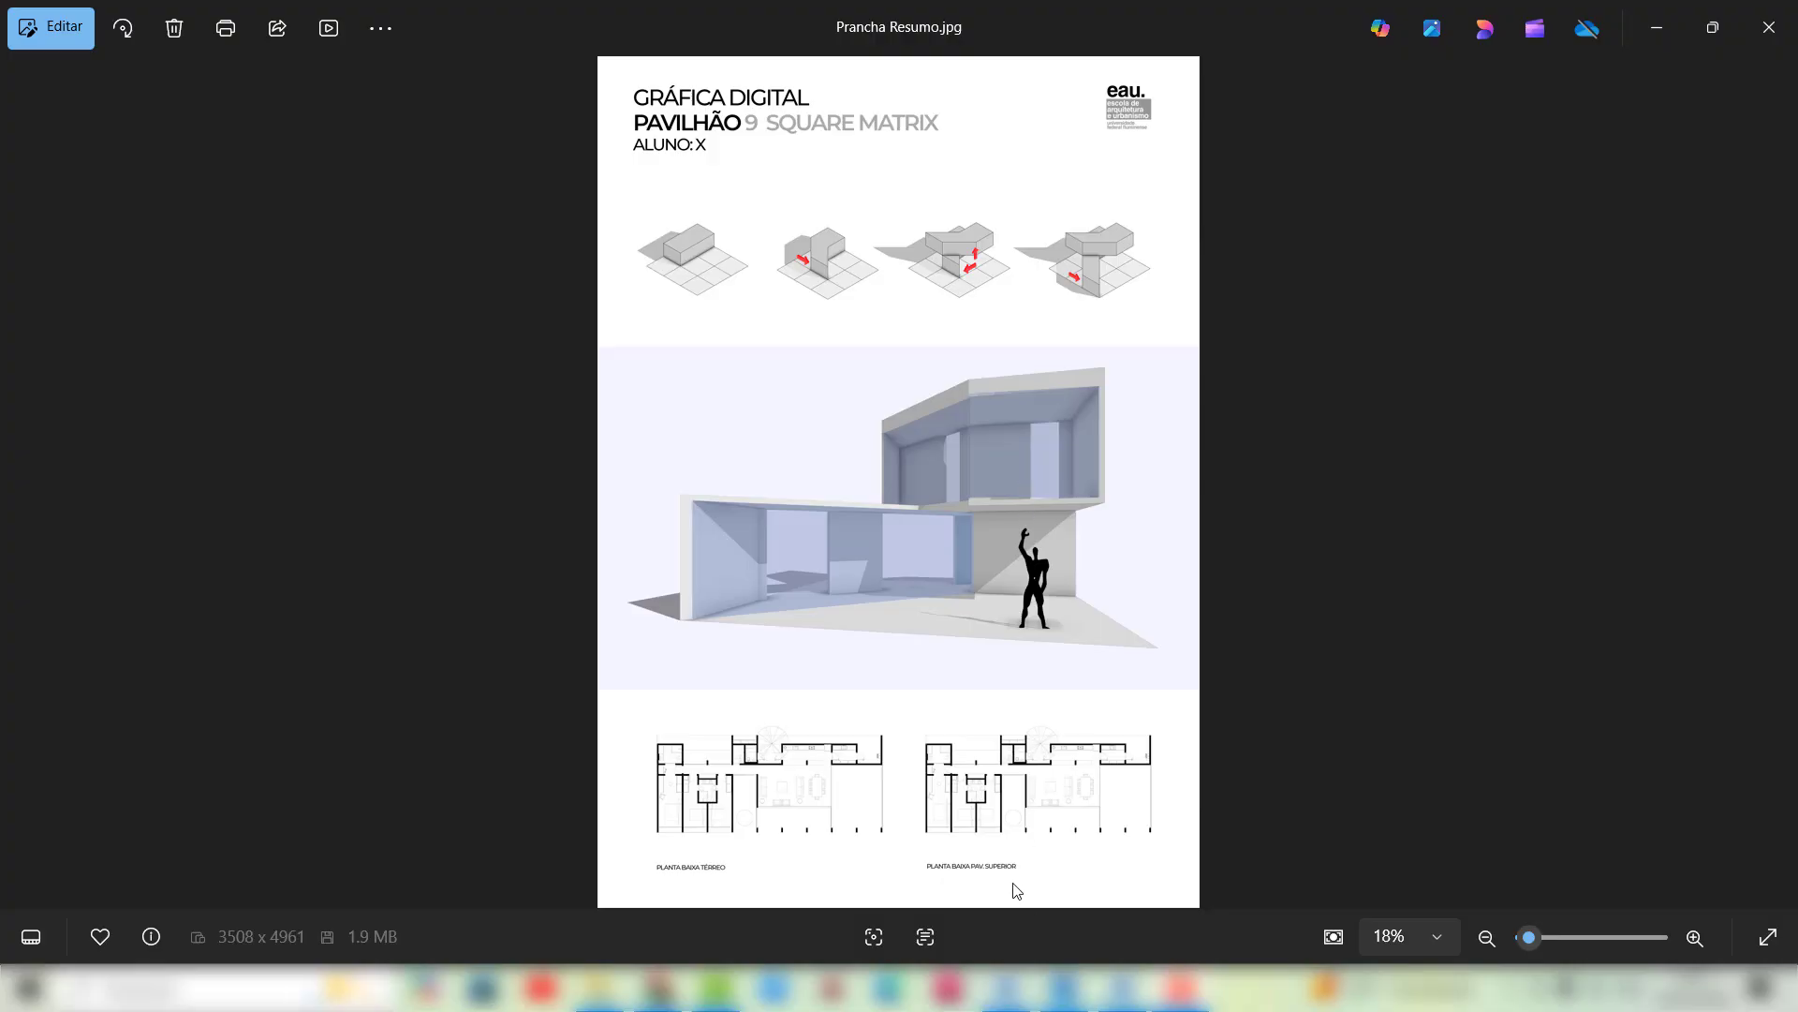
Step: Switch to SketchUp and examine the house from several raised angles
left_click(1123, 988)
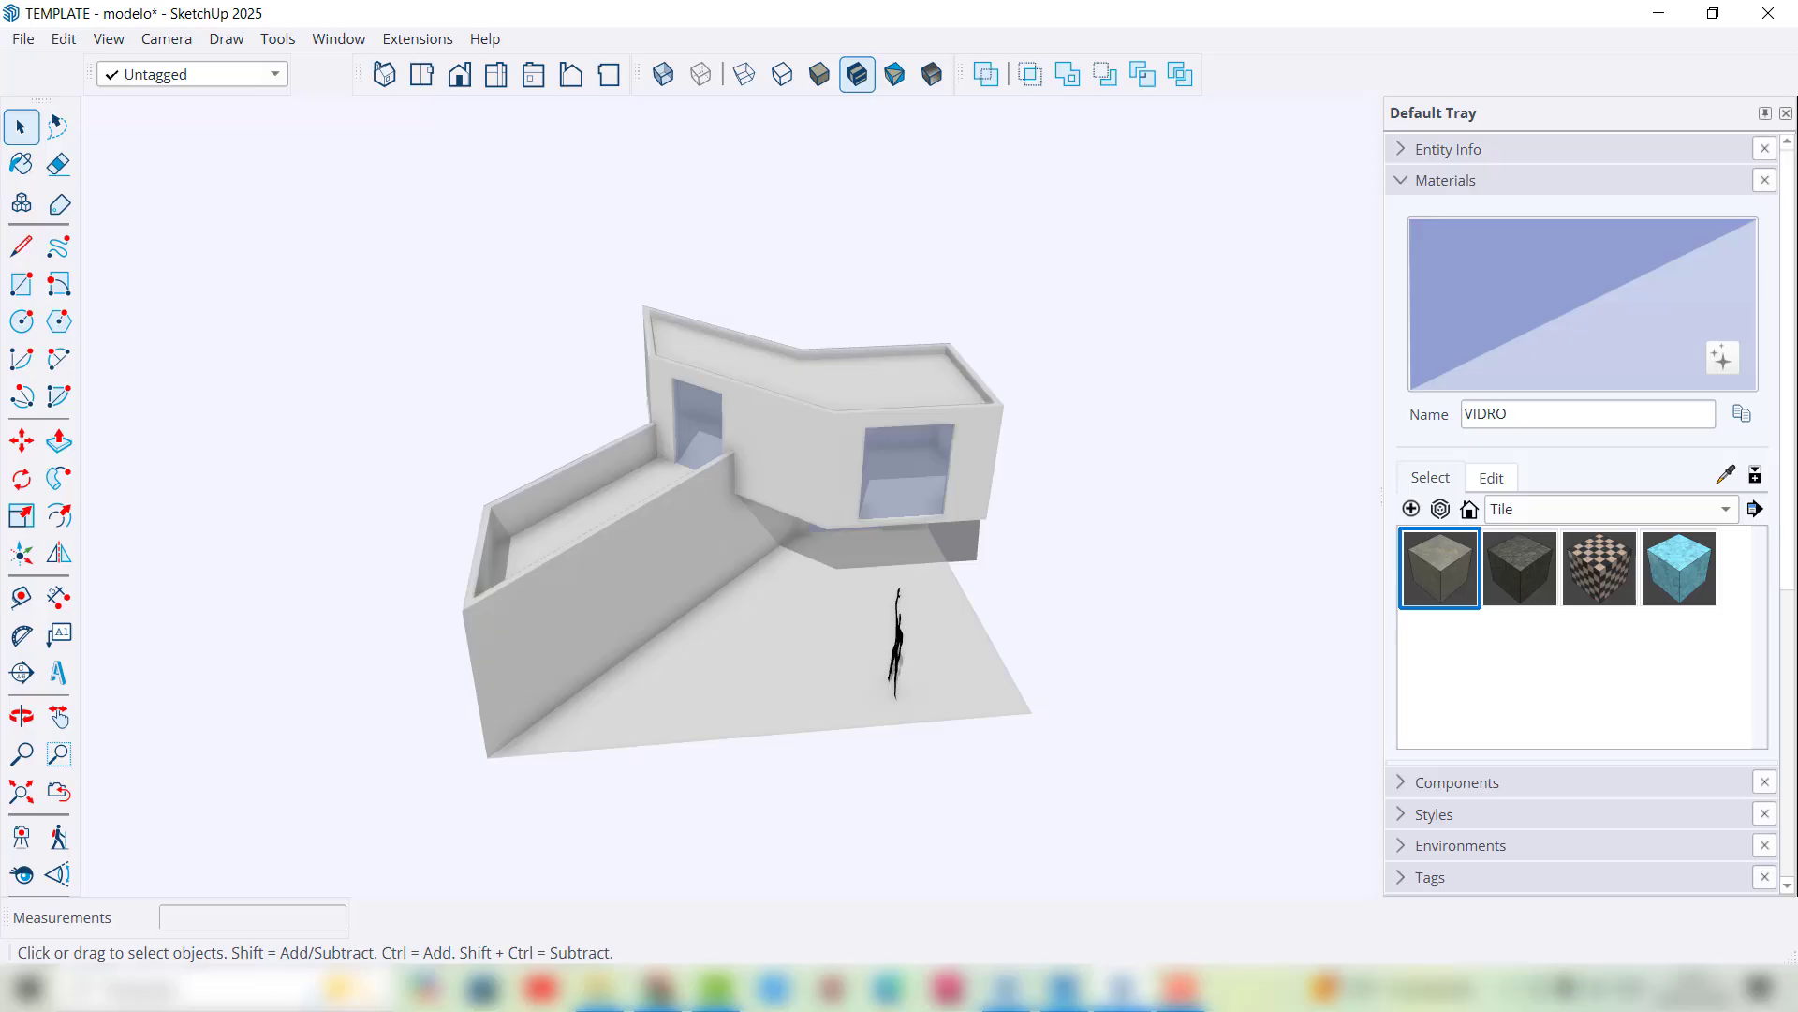
middle_click_drag(674, 533, 655, 533)
scroll(706, 500, "up", 1)
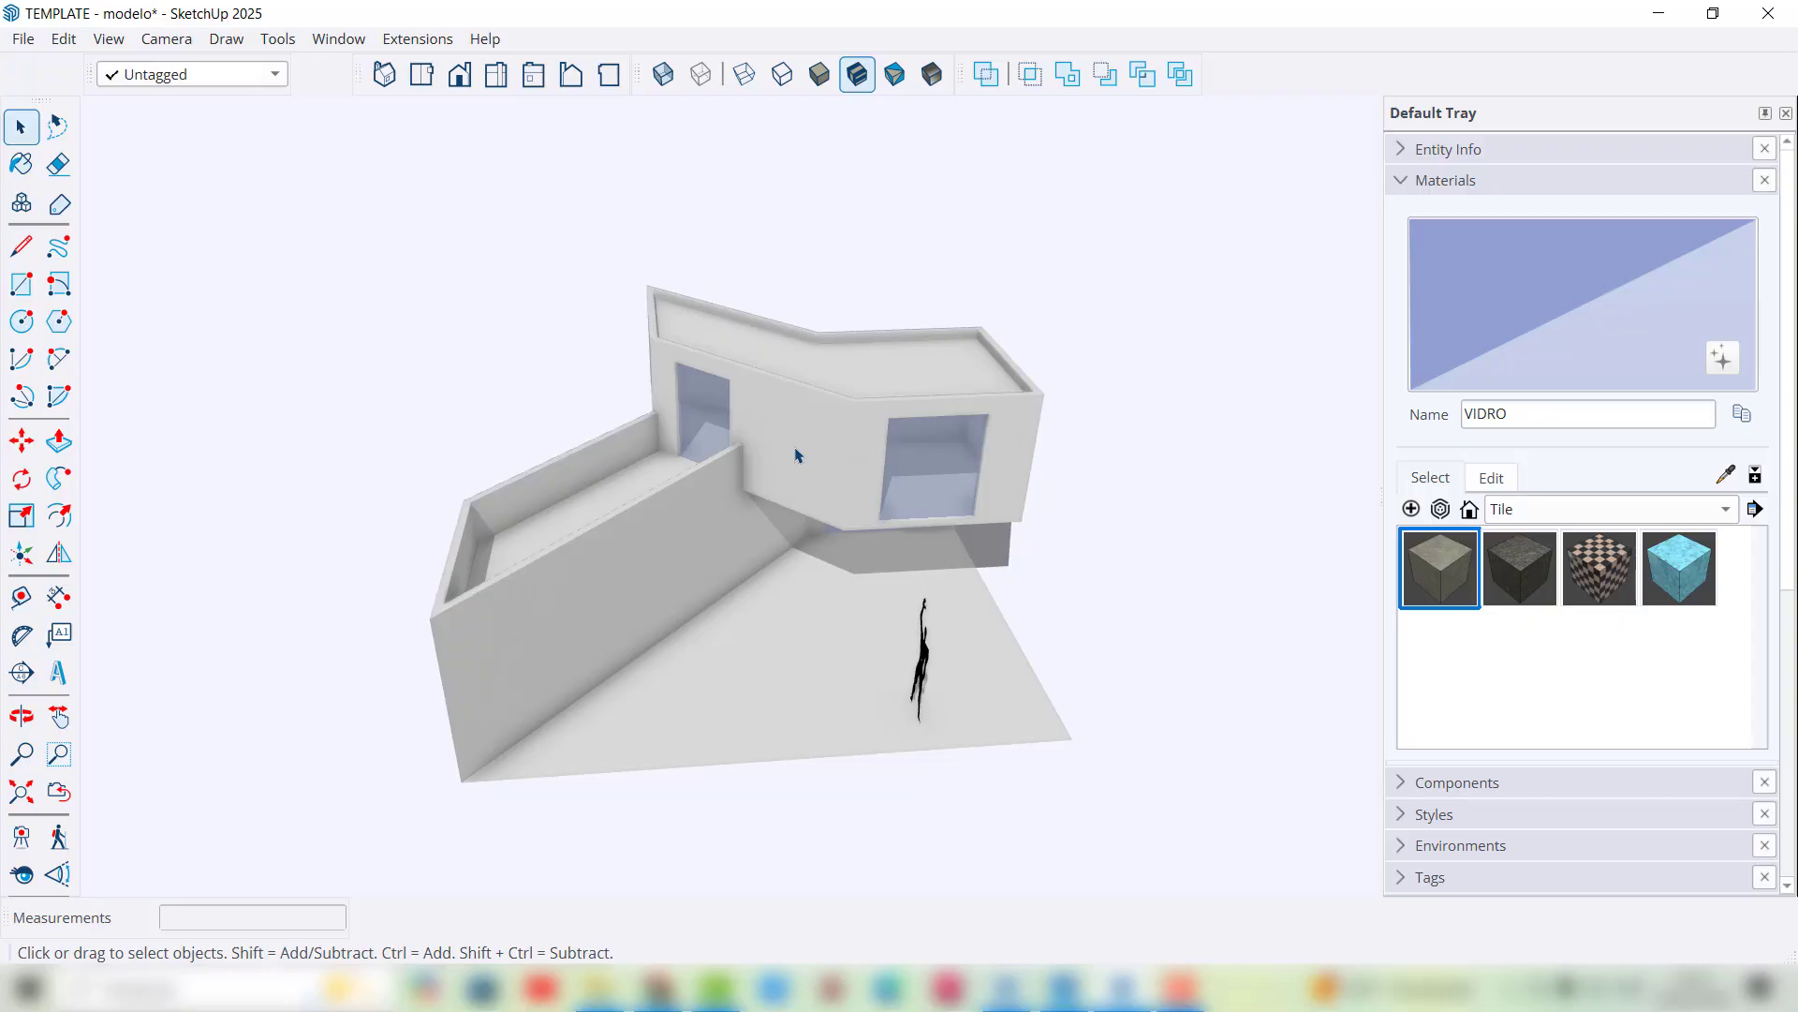
middle_click_drag(813, 471, 793, 585)
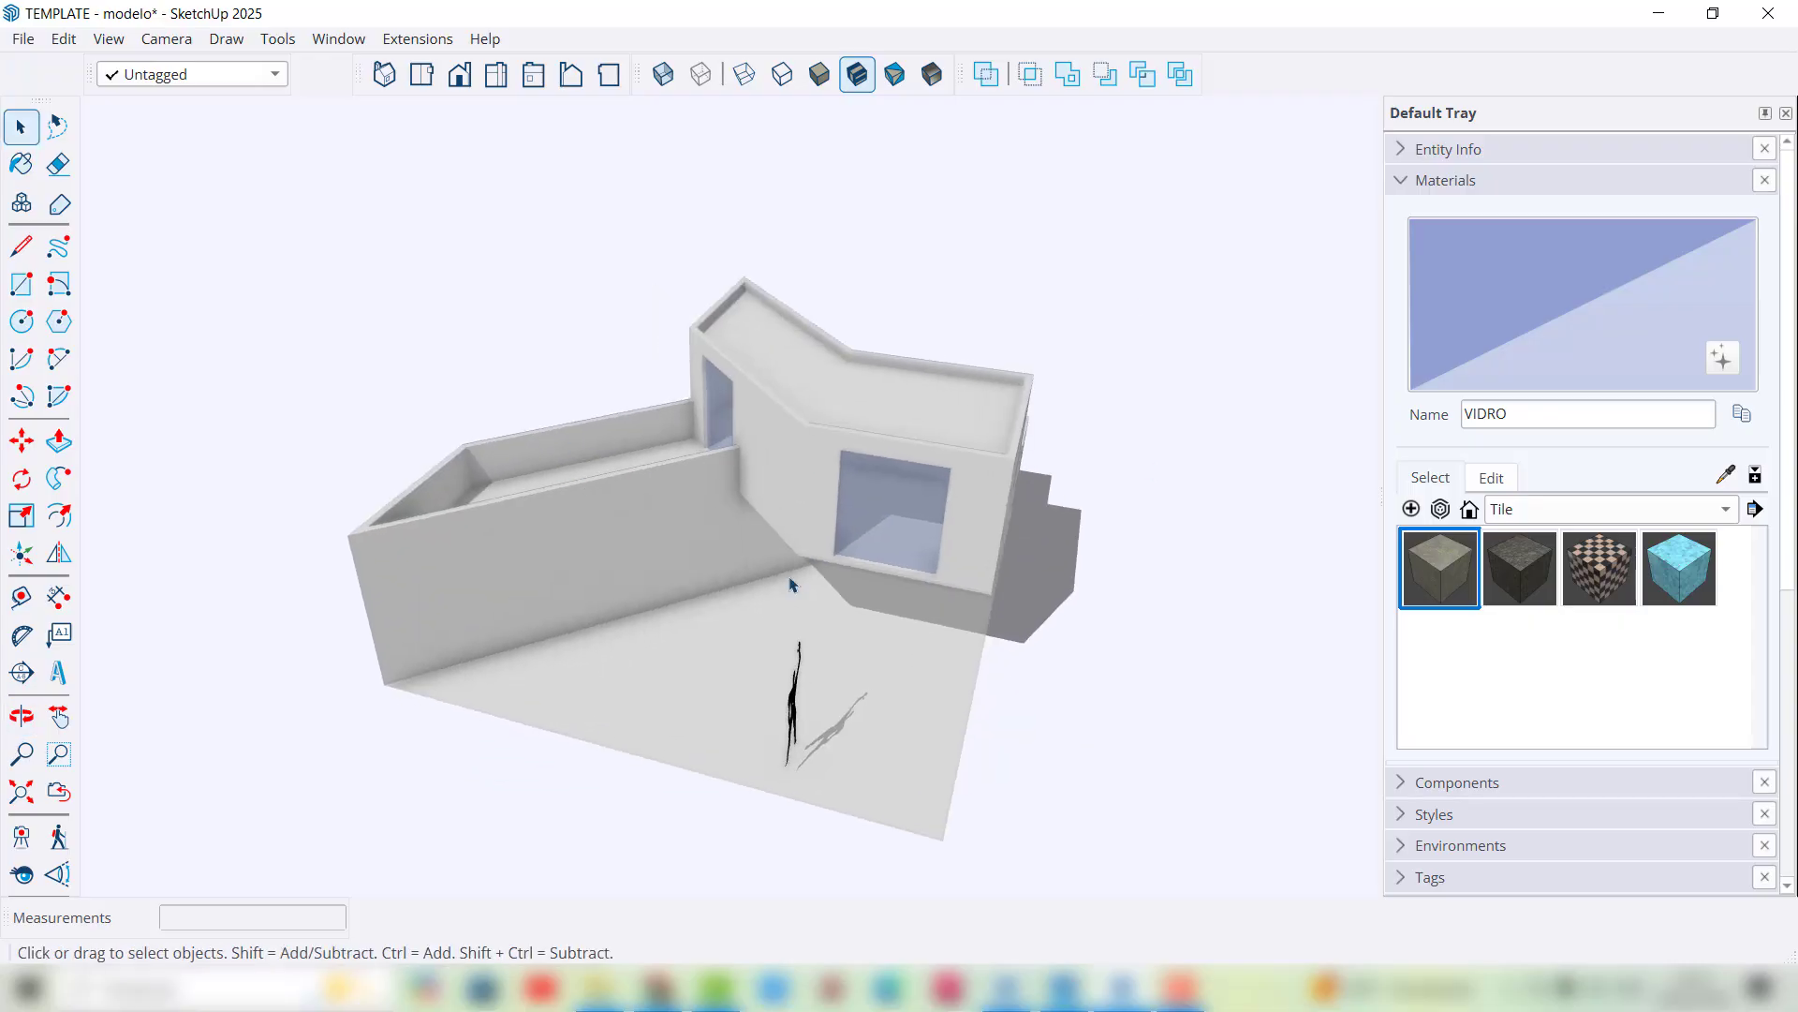
middle_click_drag(444, 652, 682, 352)
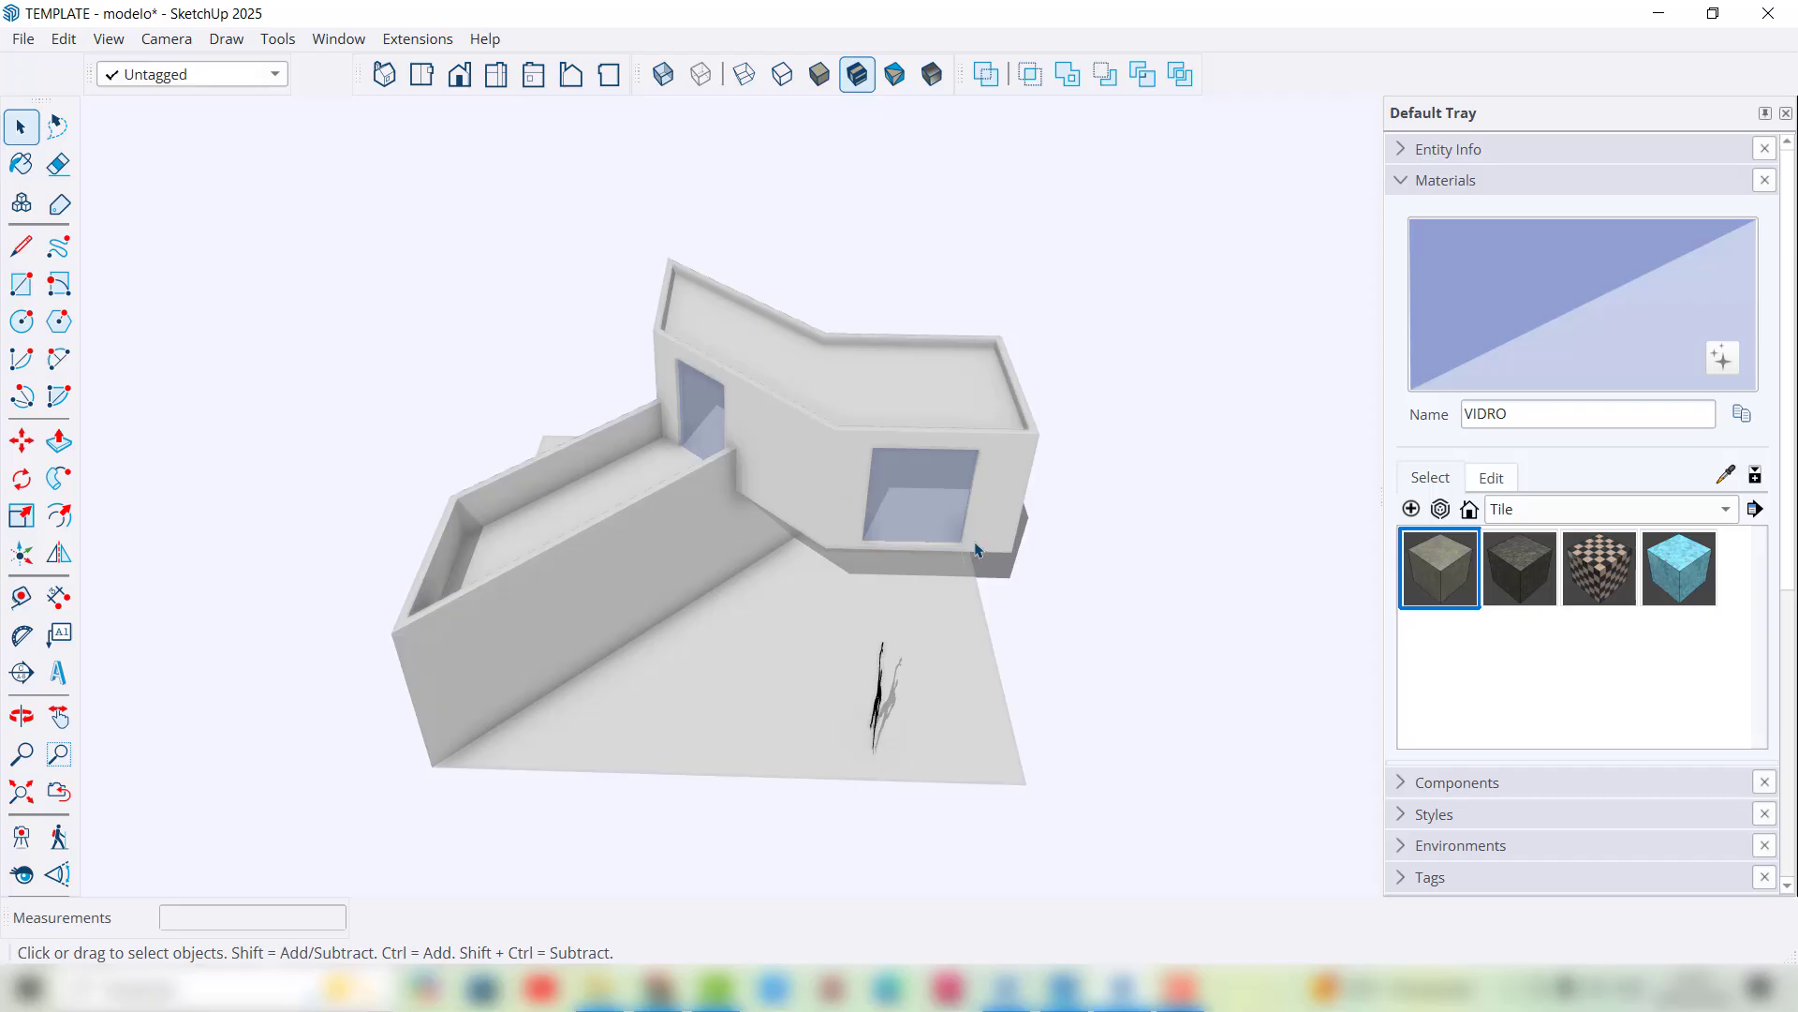
middle_click_drag(701, 511, 753, 530)
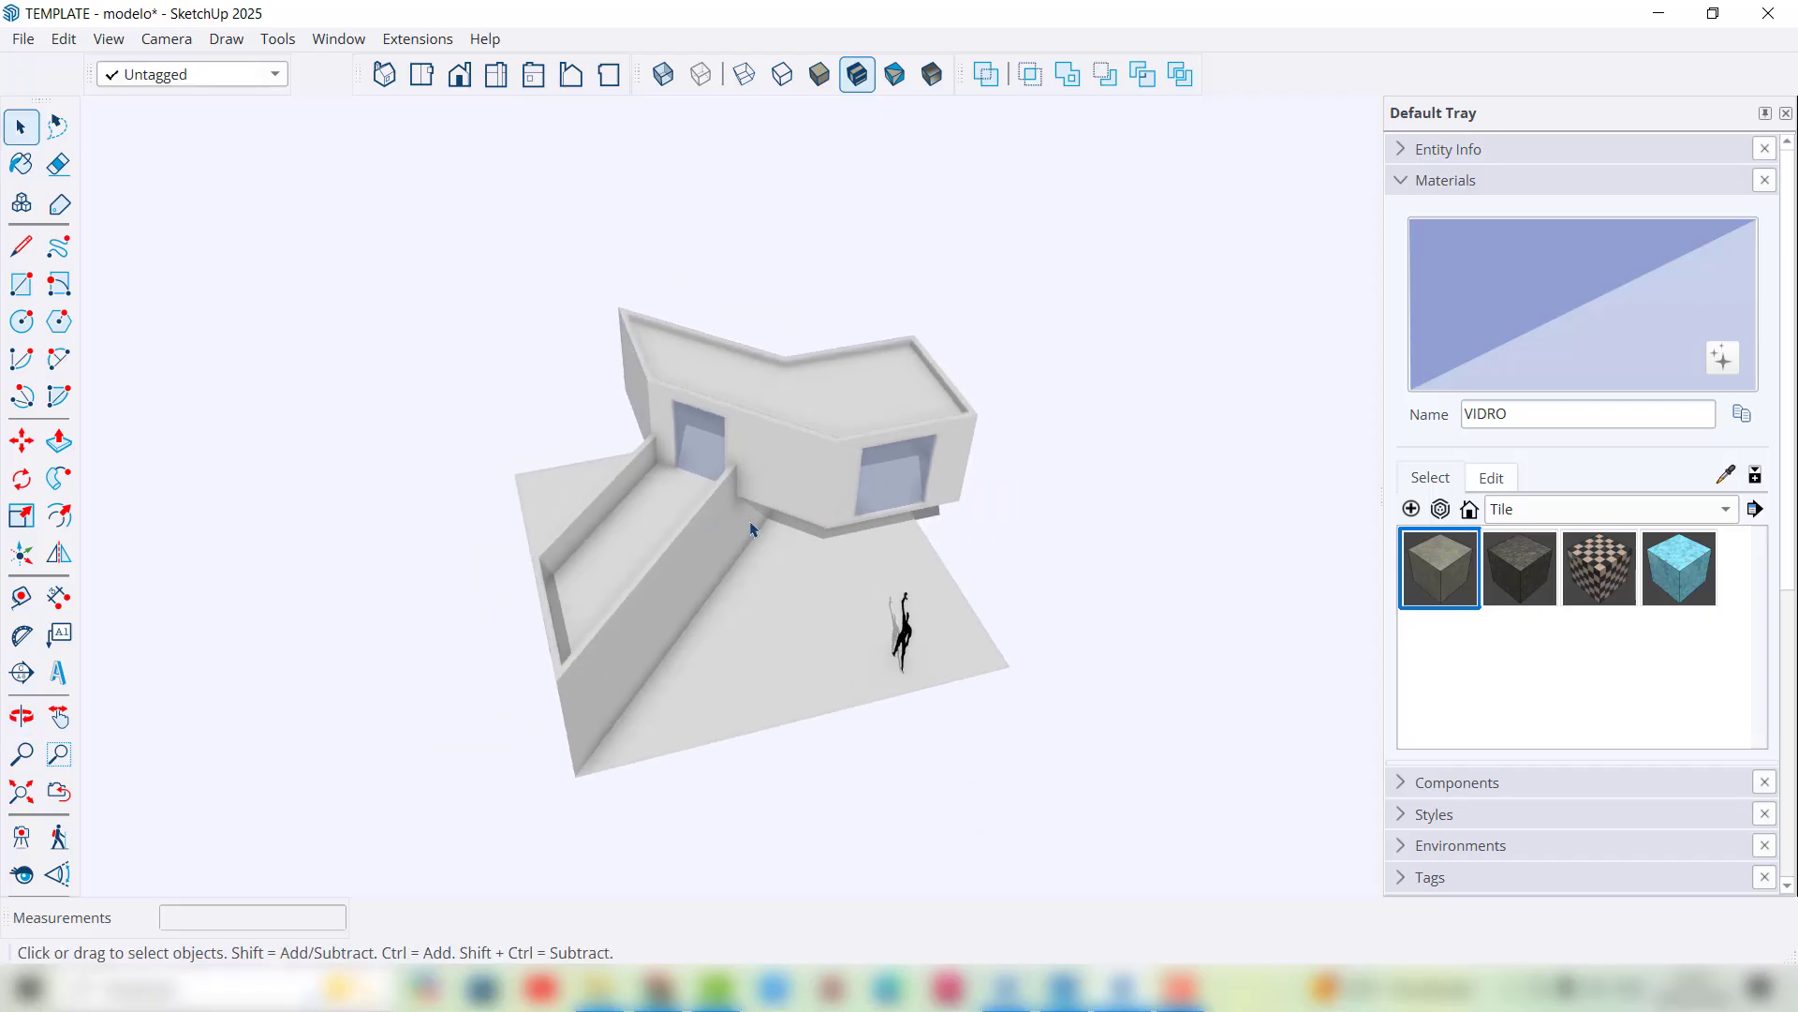
middle_click_drag(766, 459, 690, 490)
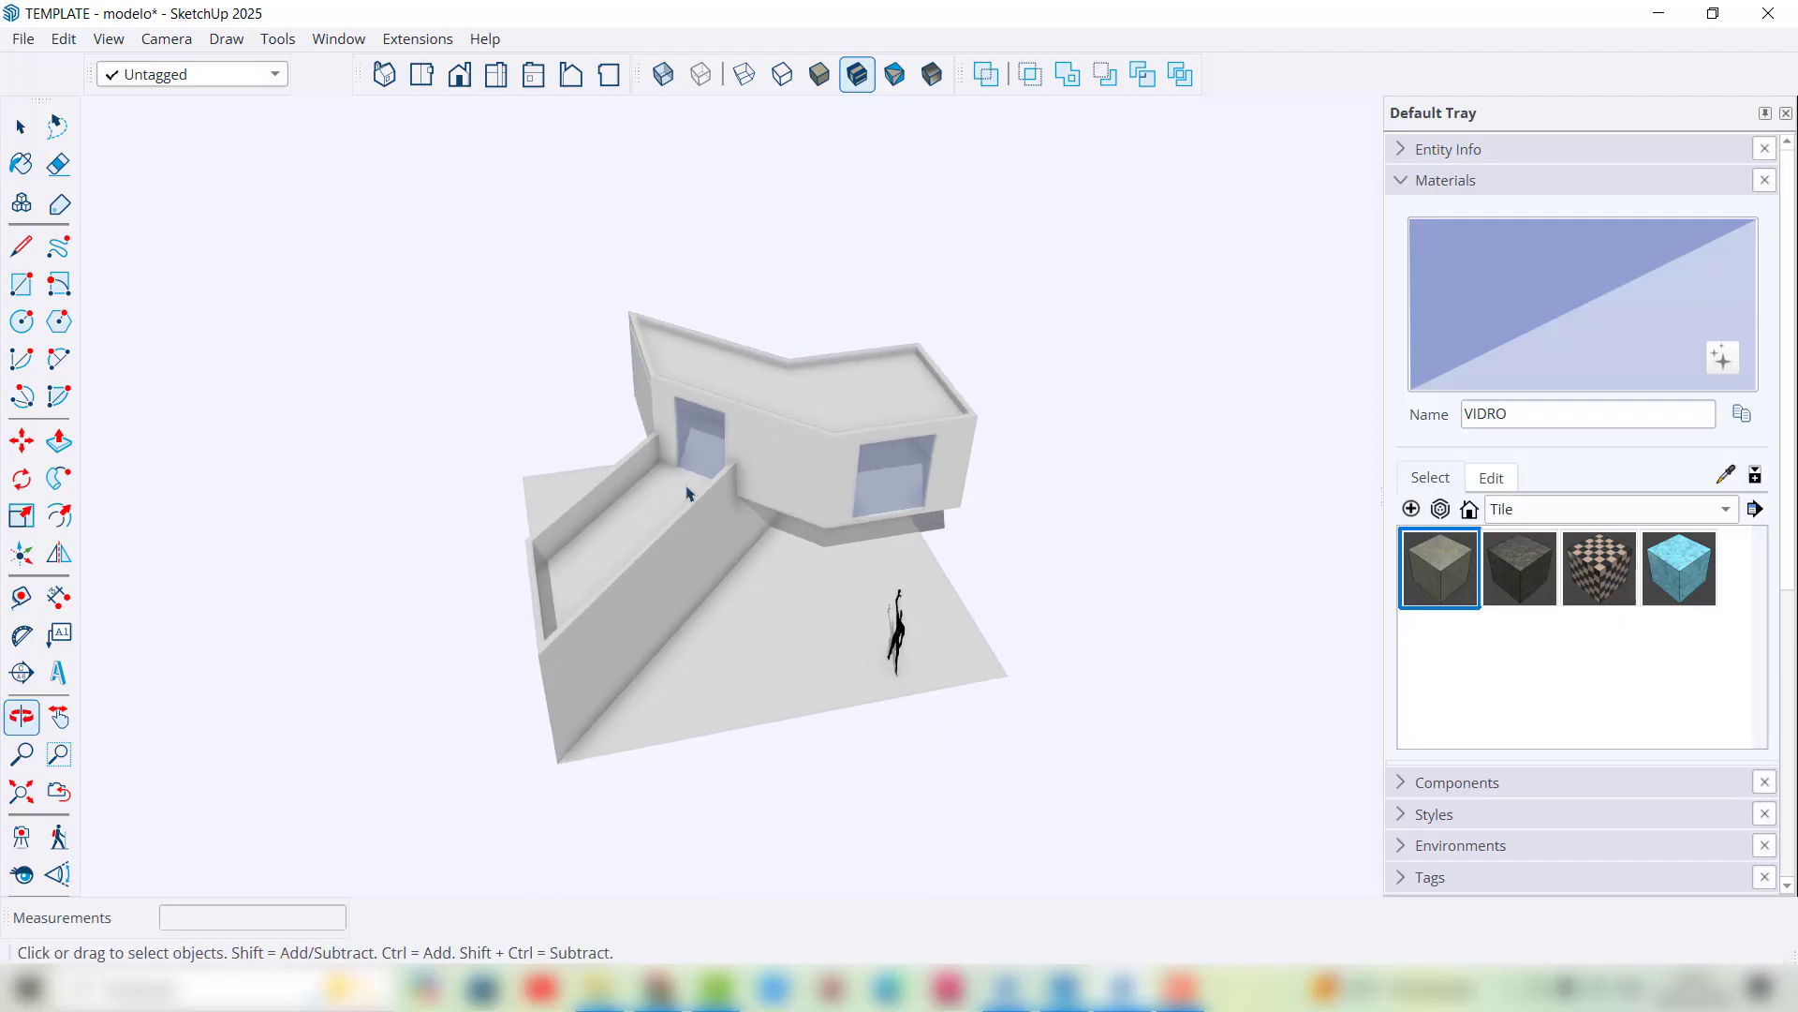
scroll(496, 521, "up", 2)
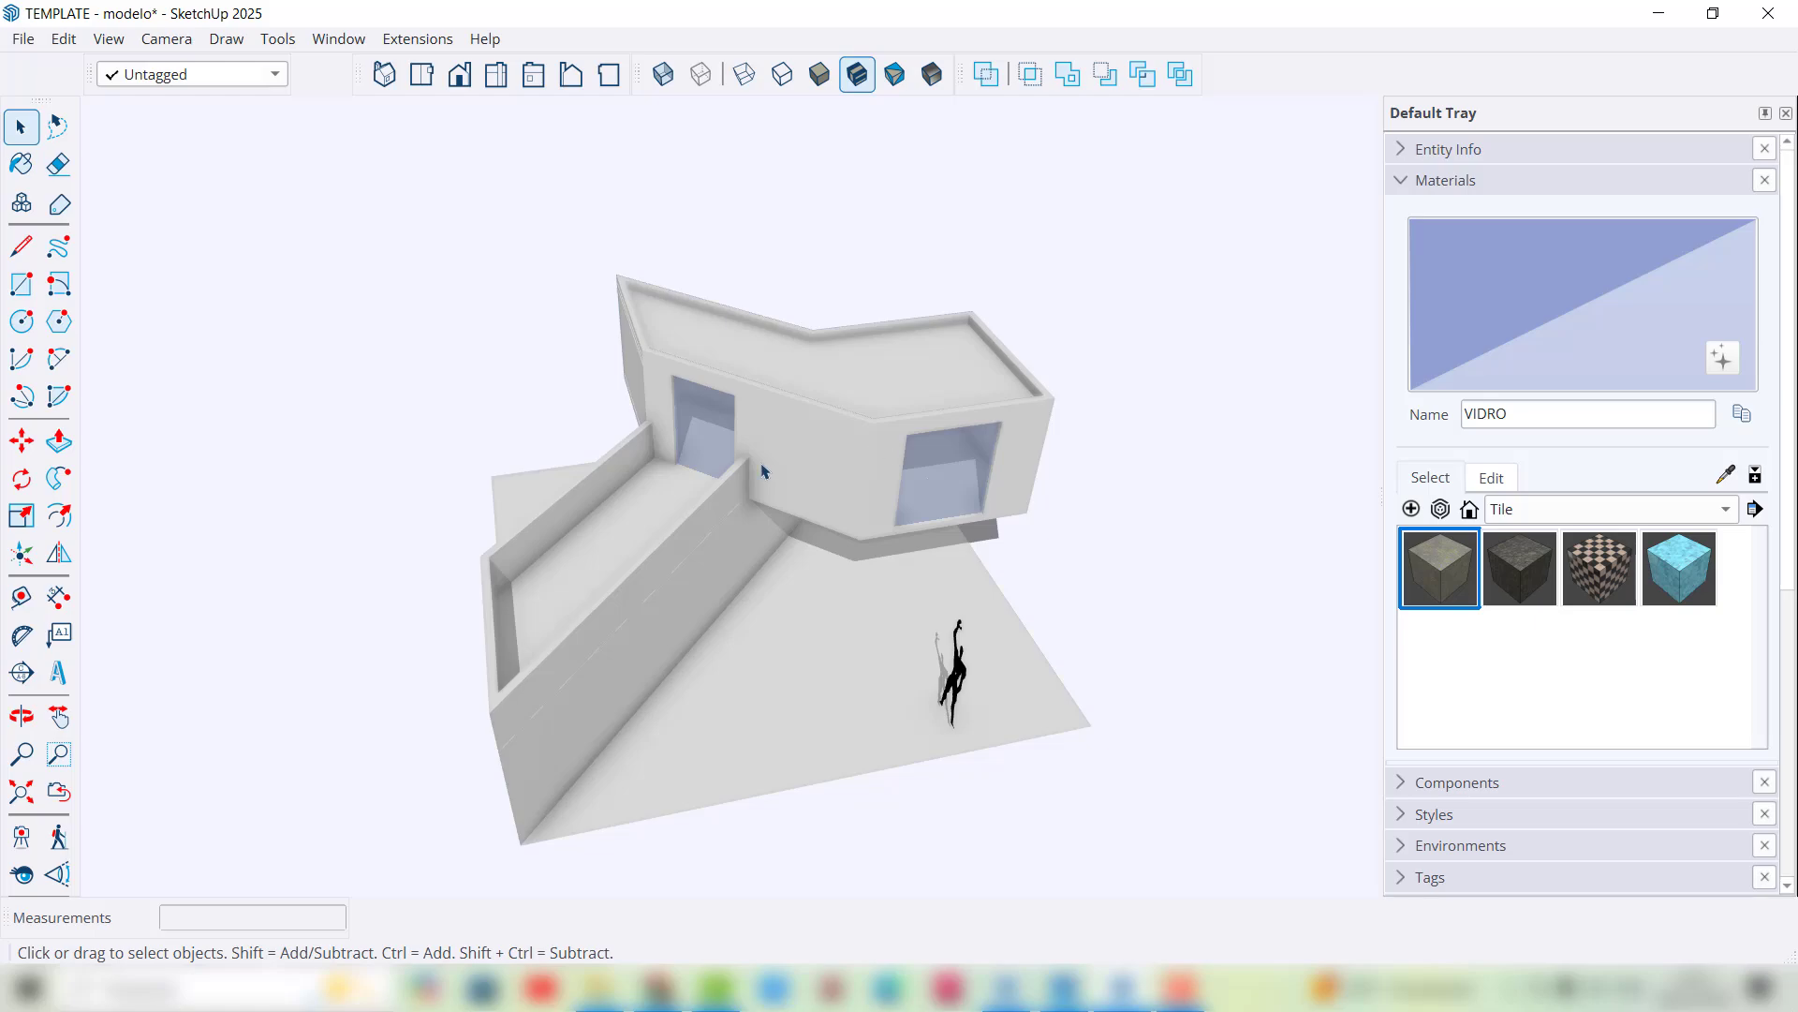
Step: Place a horizontal section plane on the upper volume's roof, keeping the name Section 1 and symbol 1
left_click(21, 674)
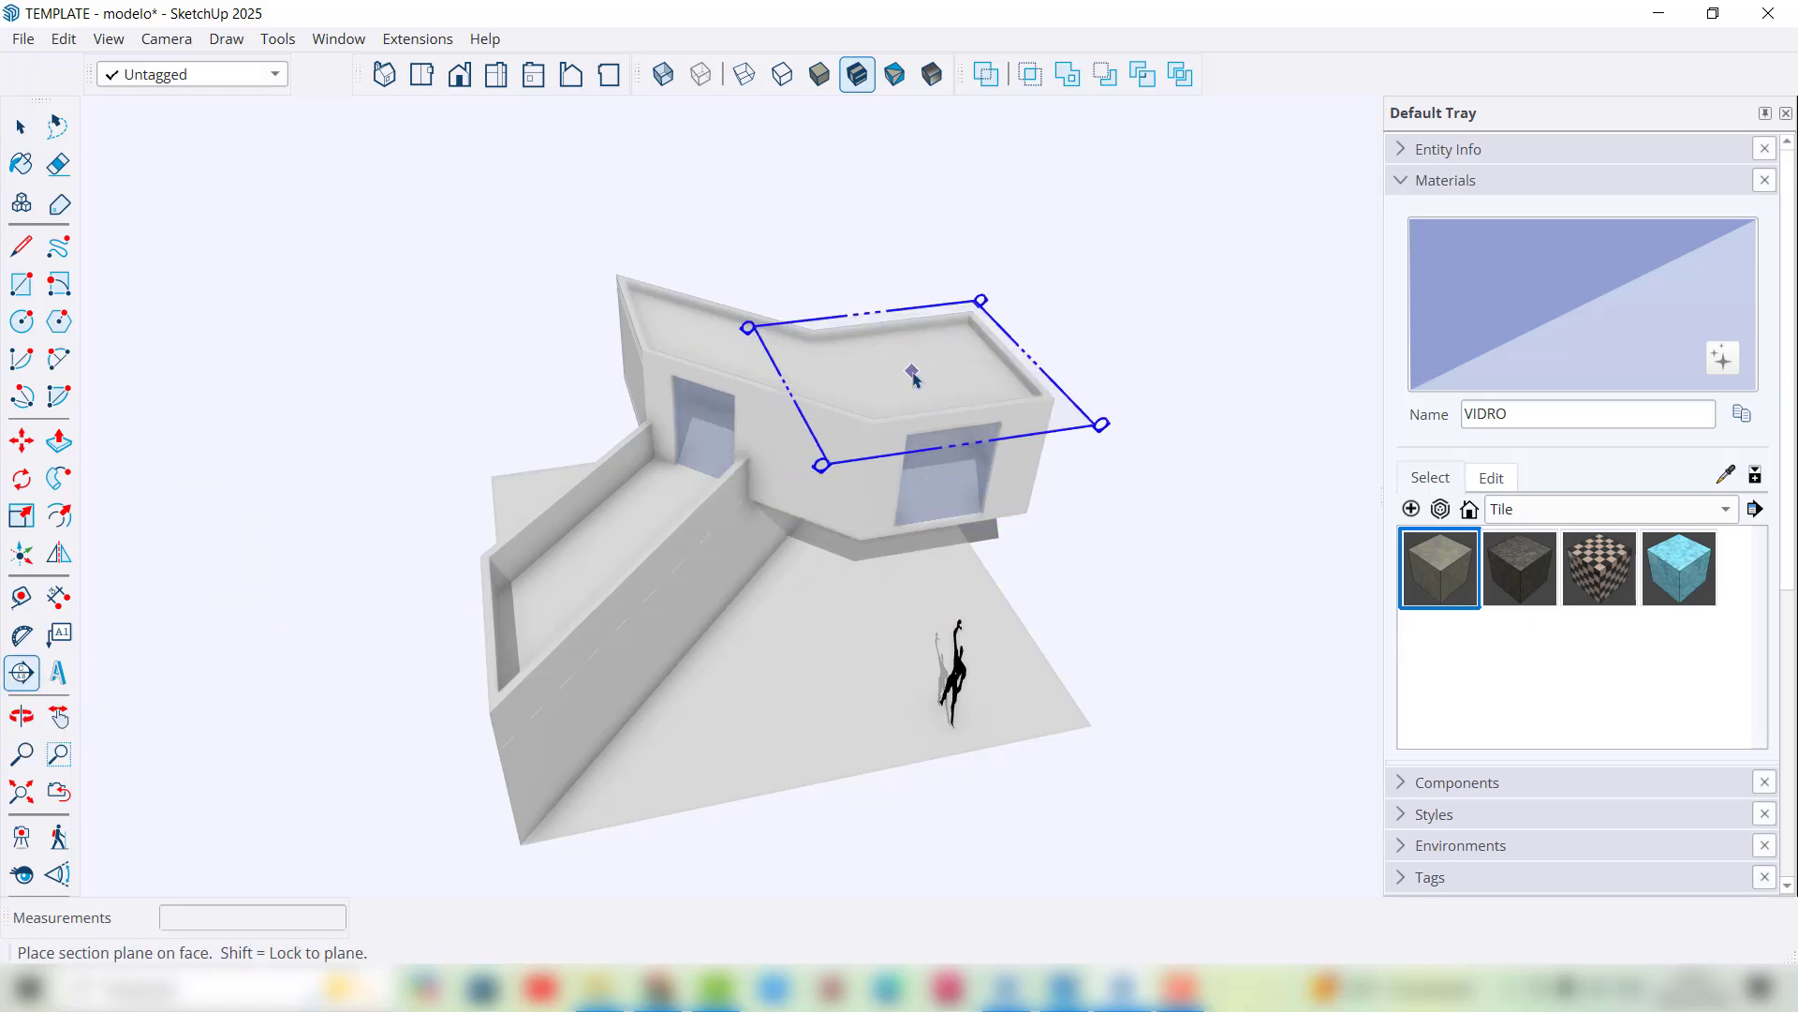
left_click(914, 377)
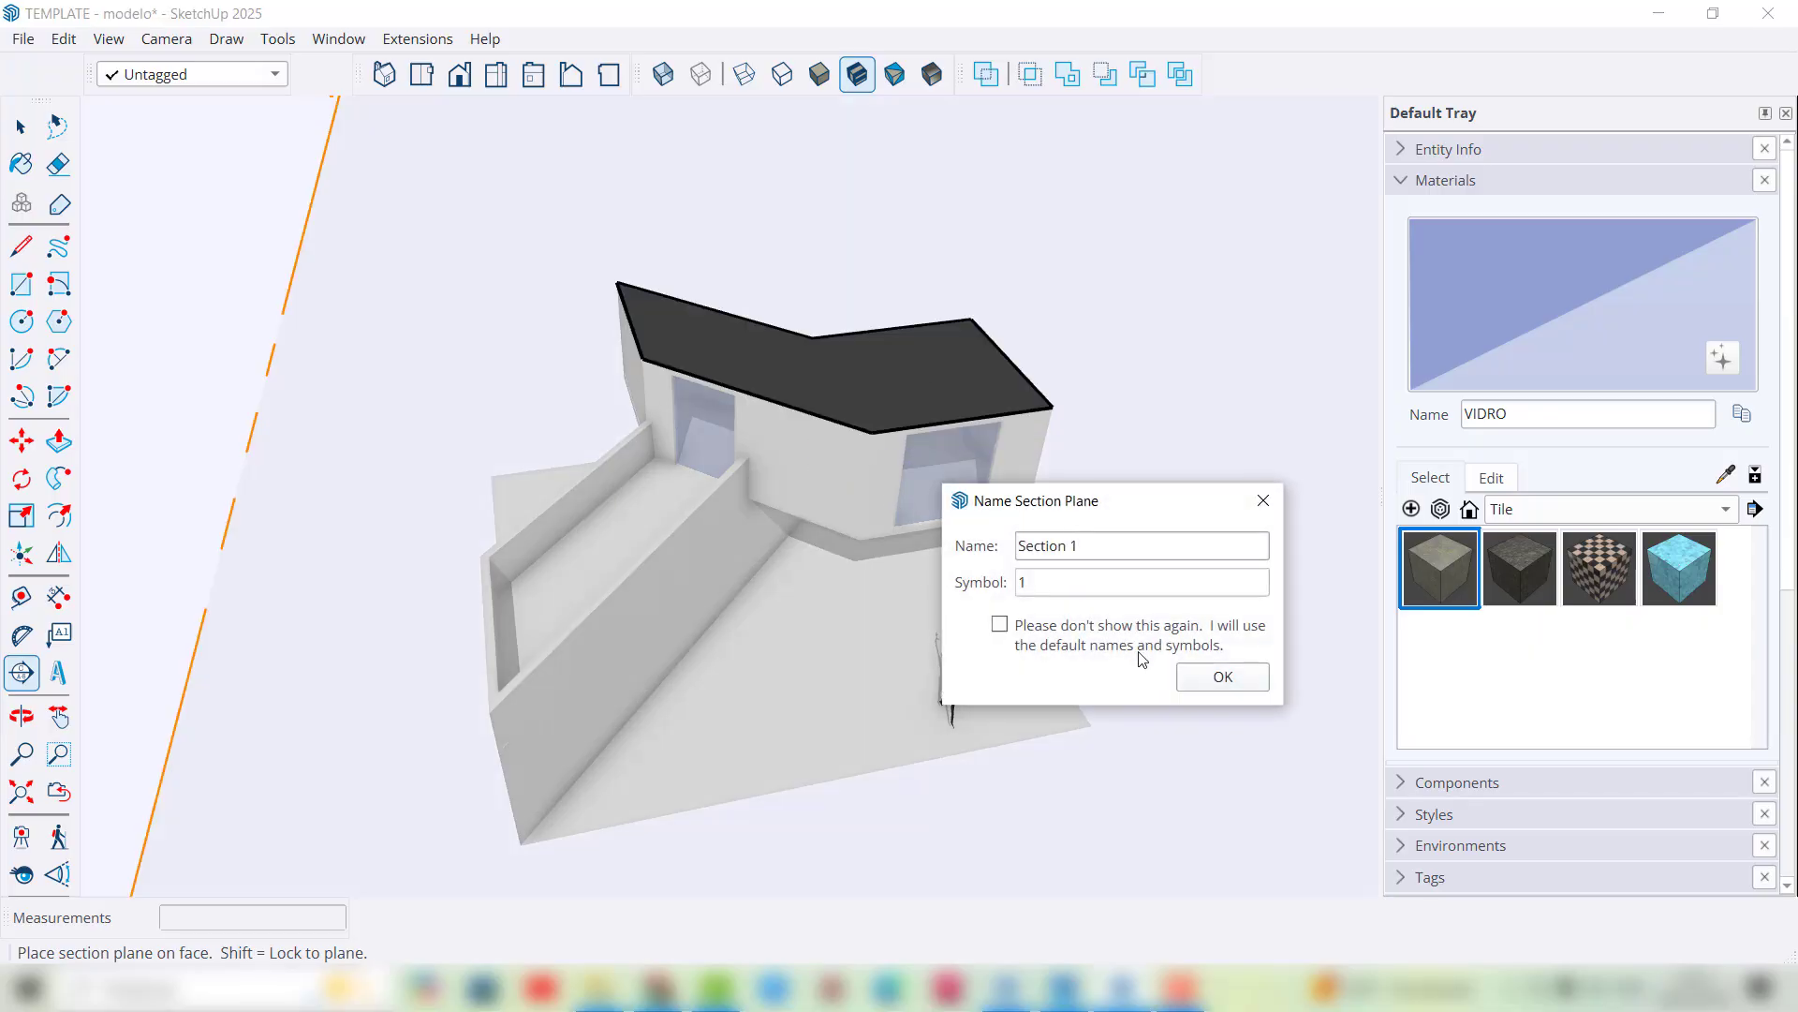
left_click(1222, 676)
scroll(450, 525, "down", 3)
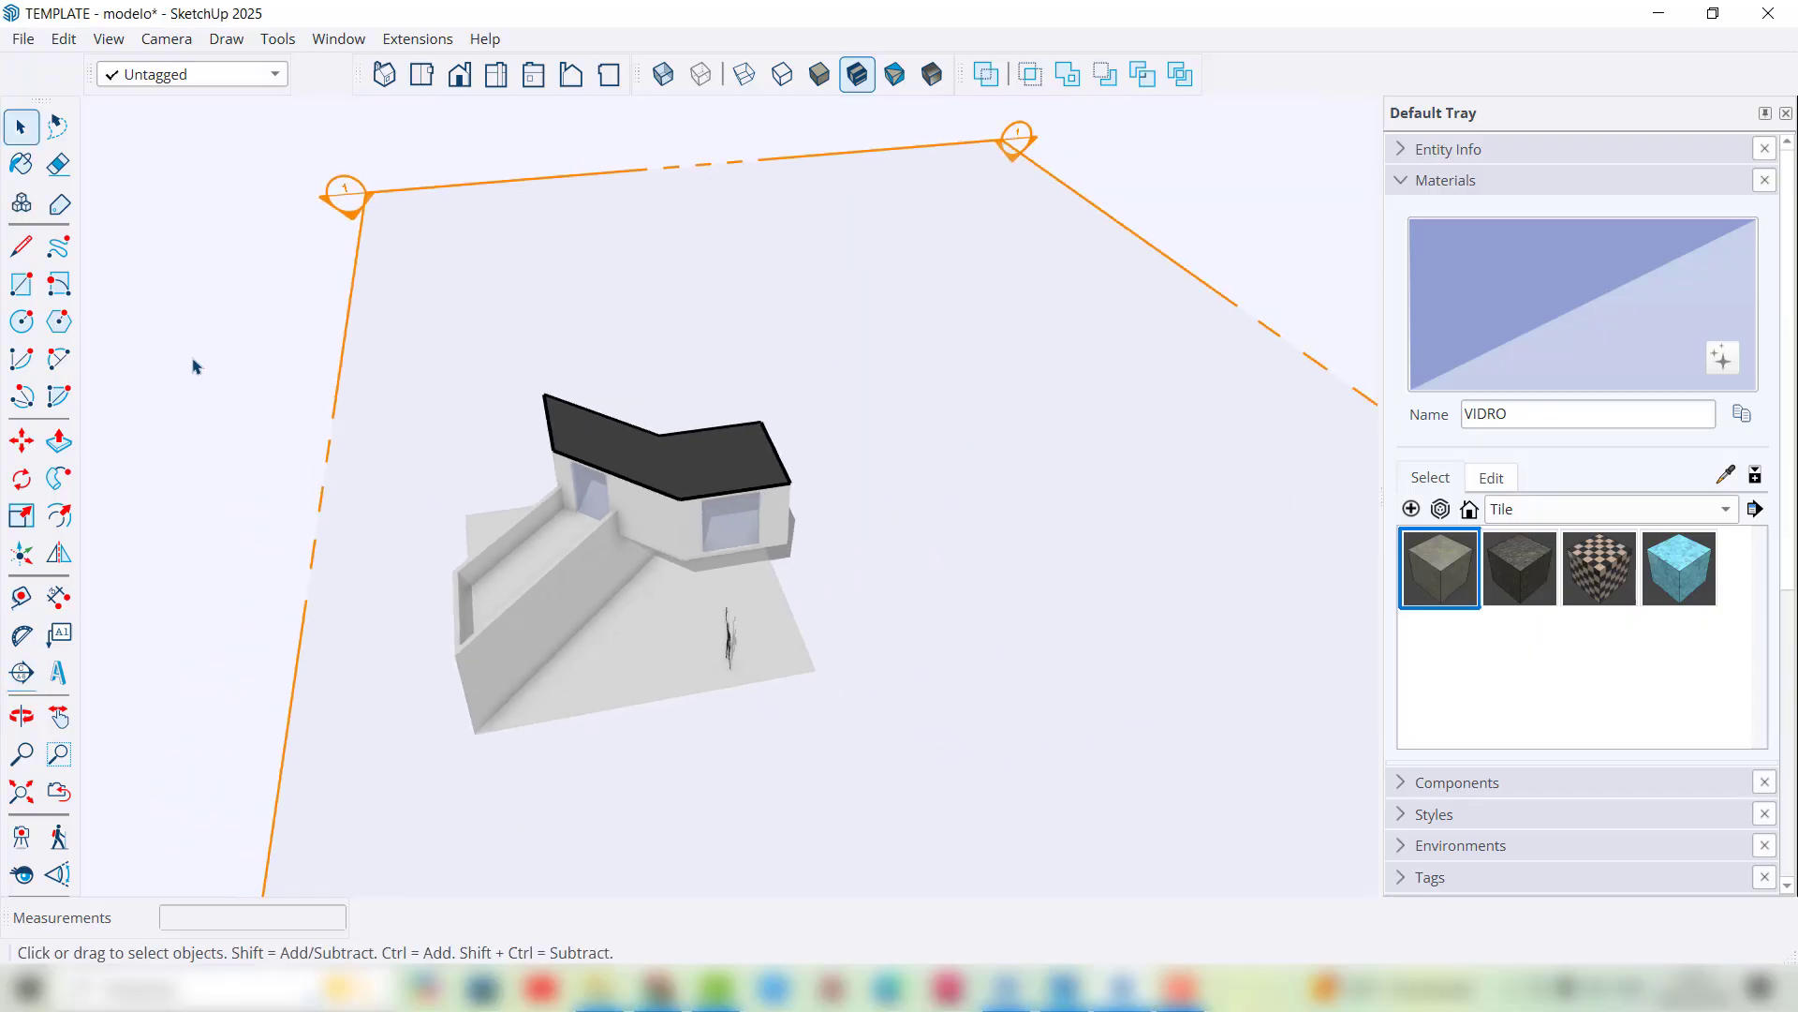
Step: Move the section plane down about 1.41 m so it cuts through the upper floor's walls and windows
left_click(343, 327)
key("q")
key("m")
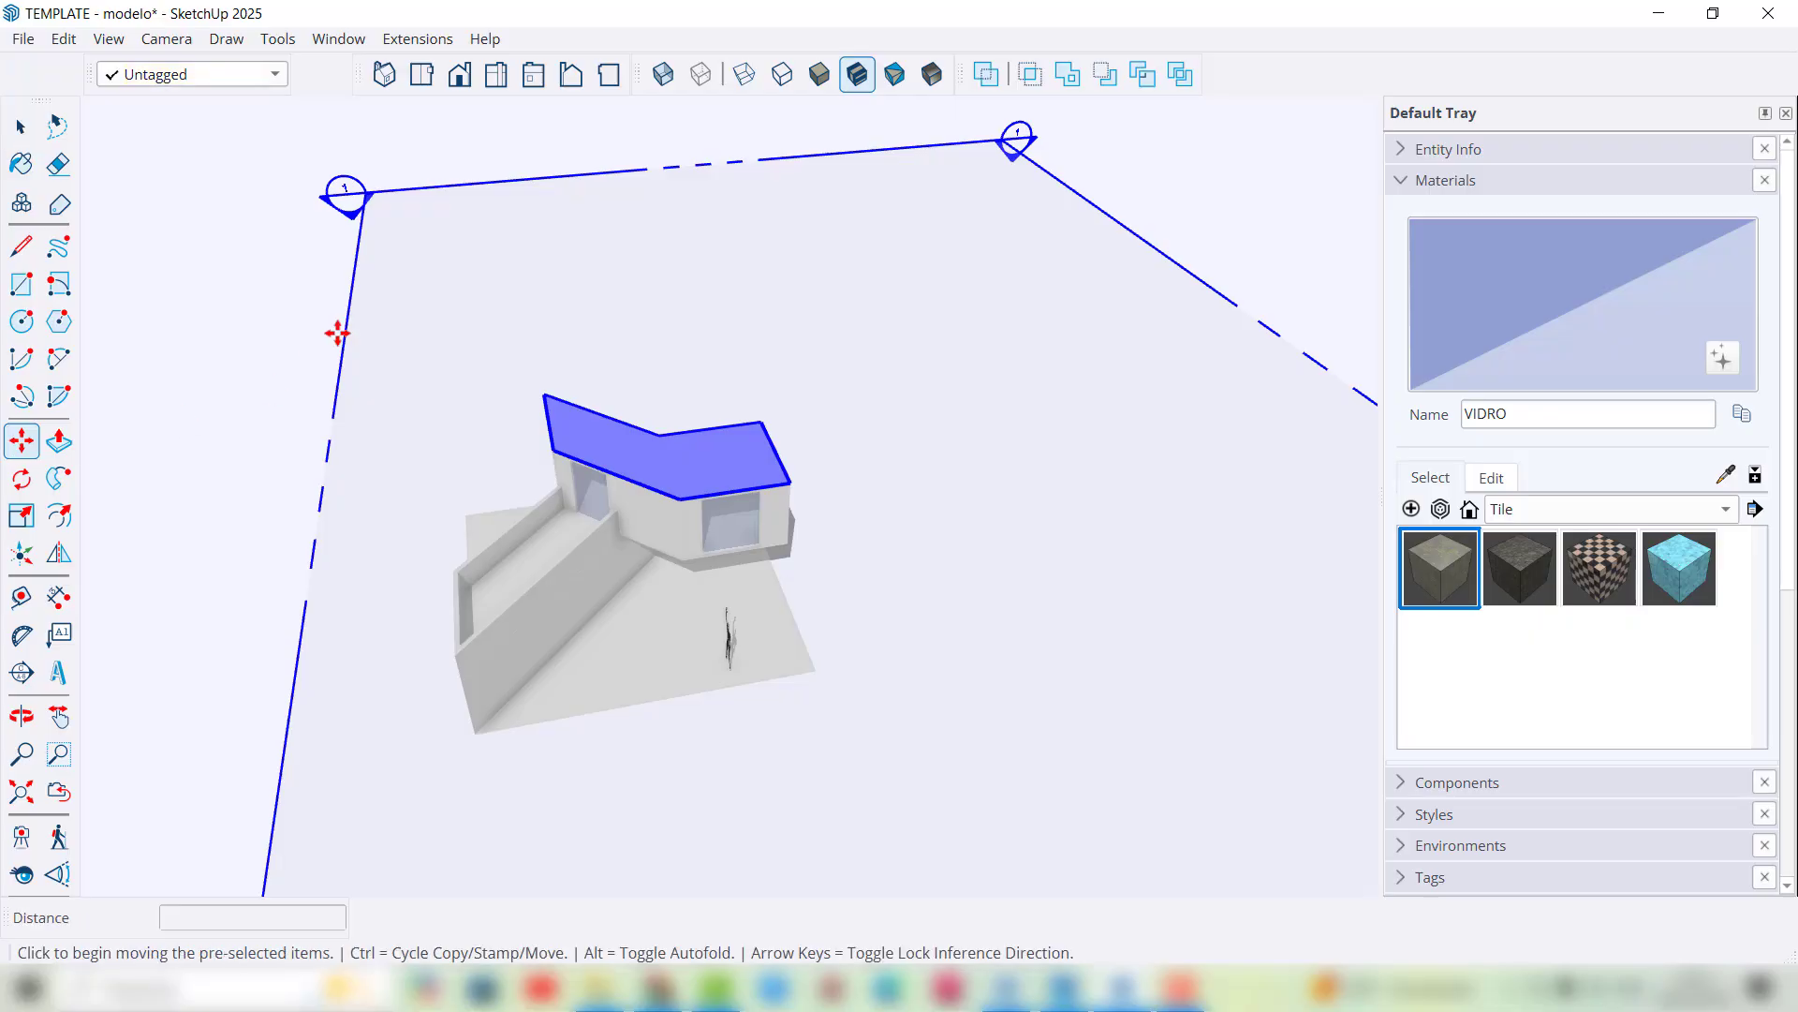
left_click(340, 335)
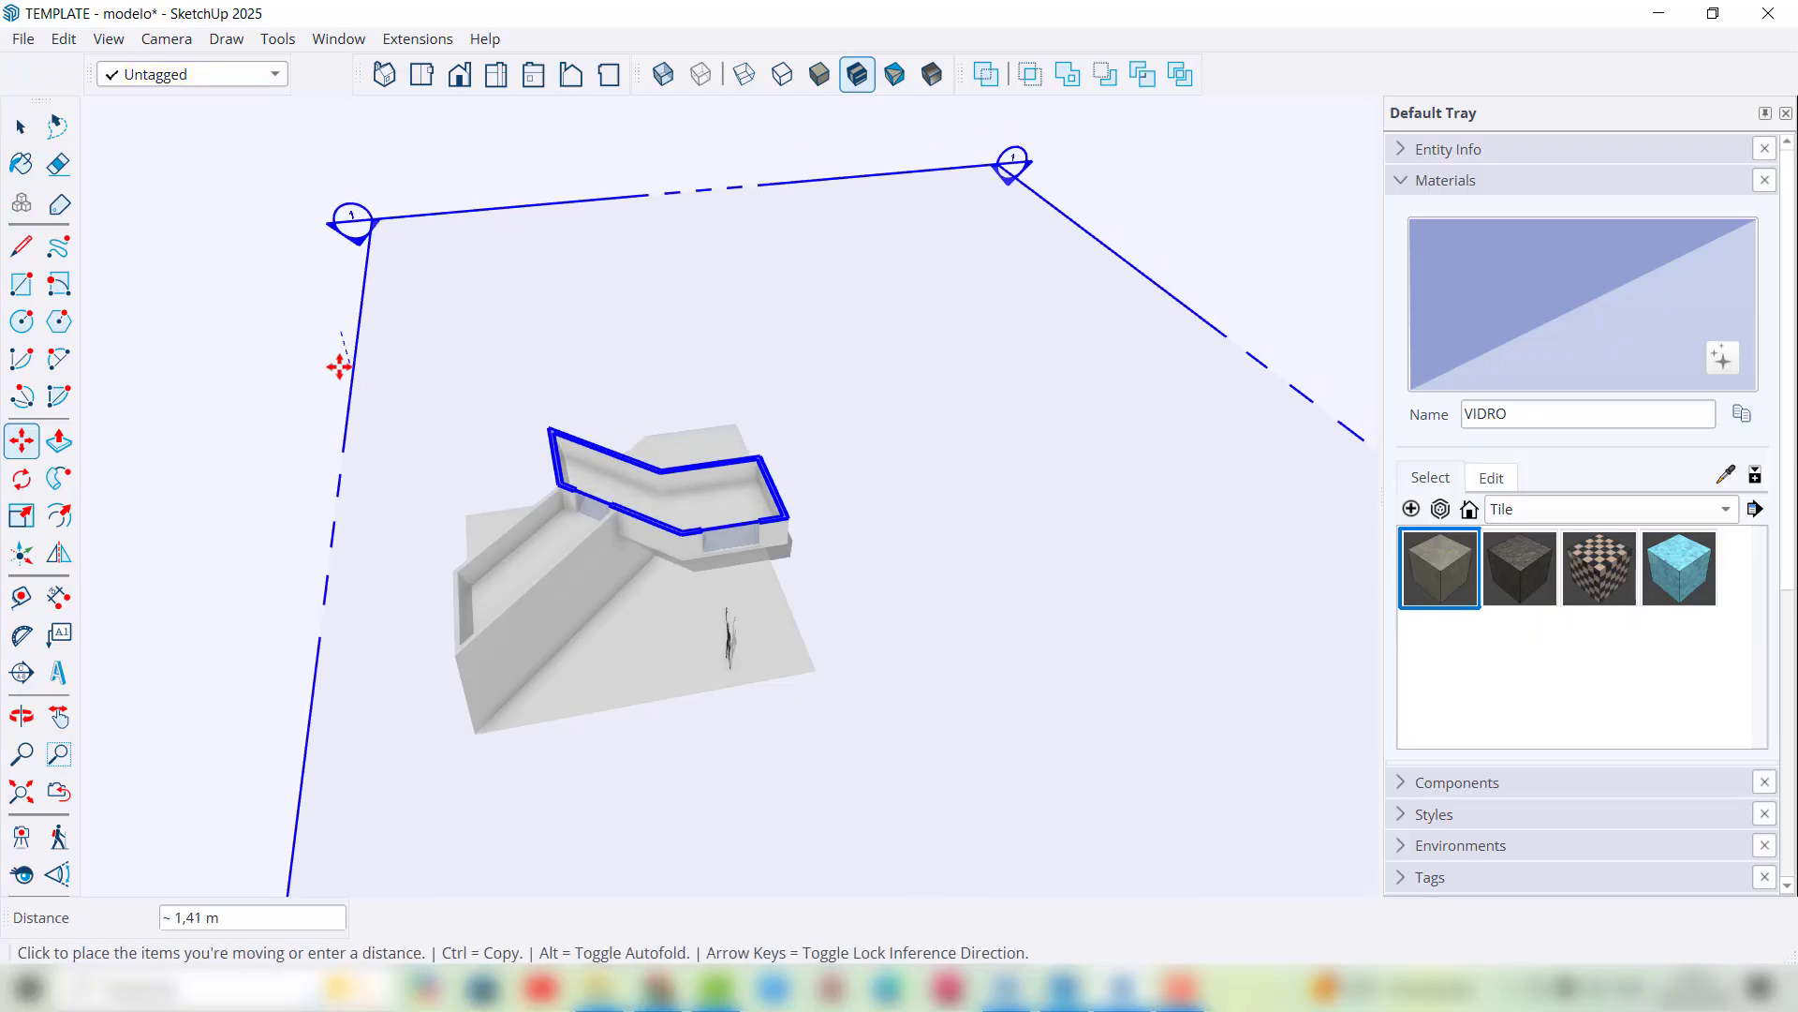
left_click(339, 366)
Step: Change the camera to Parallel Projection and show the sectioned house in the Top view
scroll(686, 540, "up", 4)
middle_click_drag(729, 543, 581, 551)
scroll(1123, 437, "down", 2)
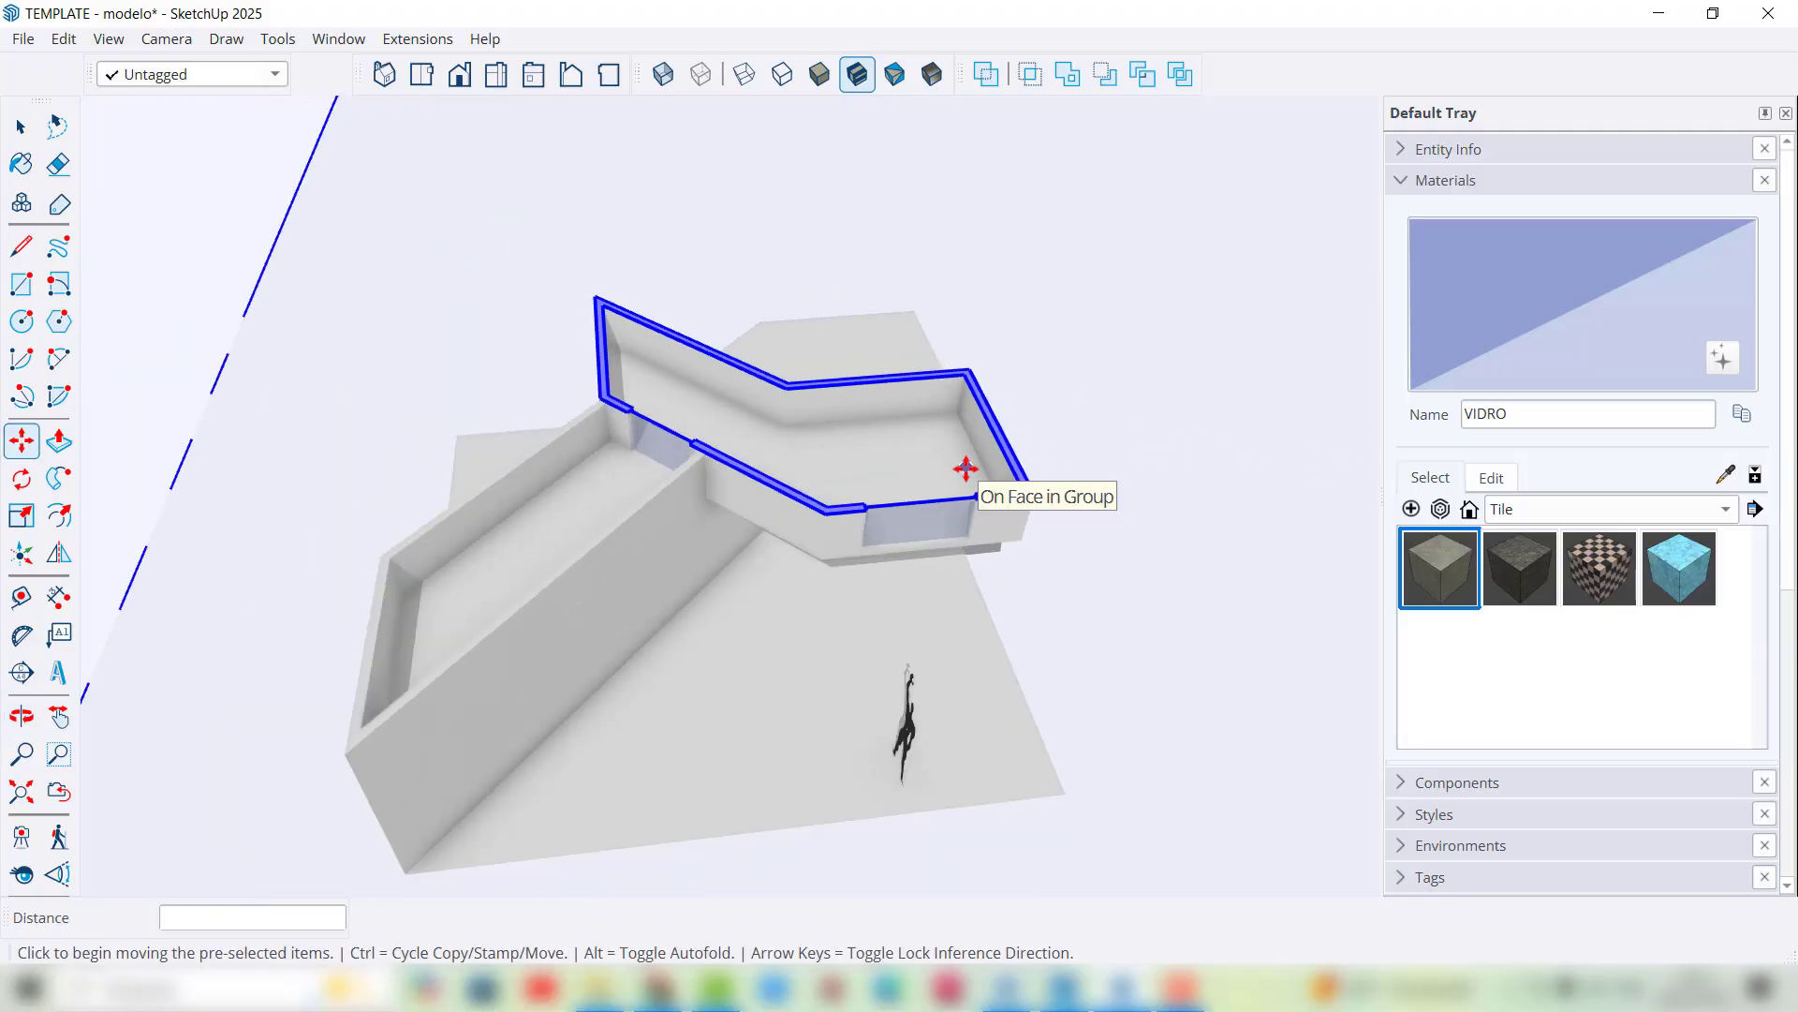
scroll(662, 486, "down", 2)
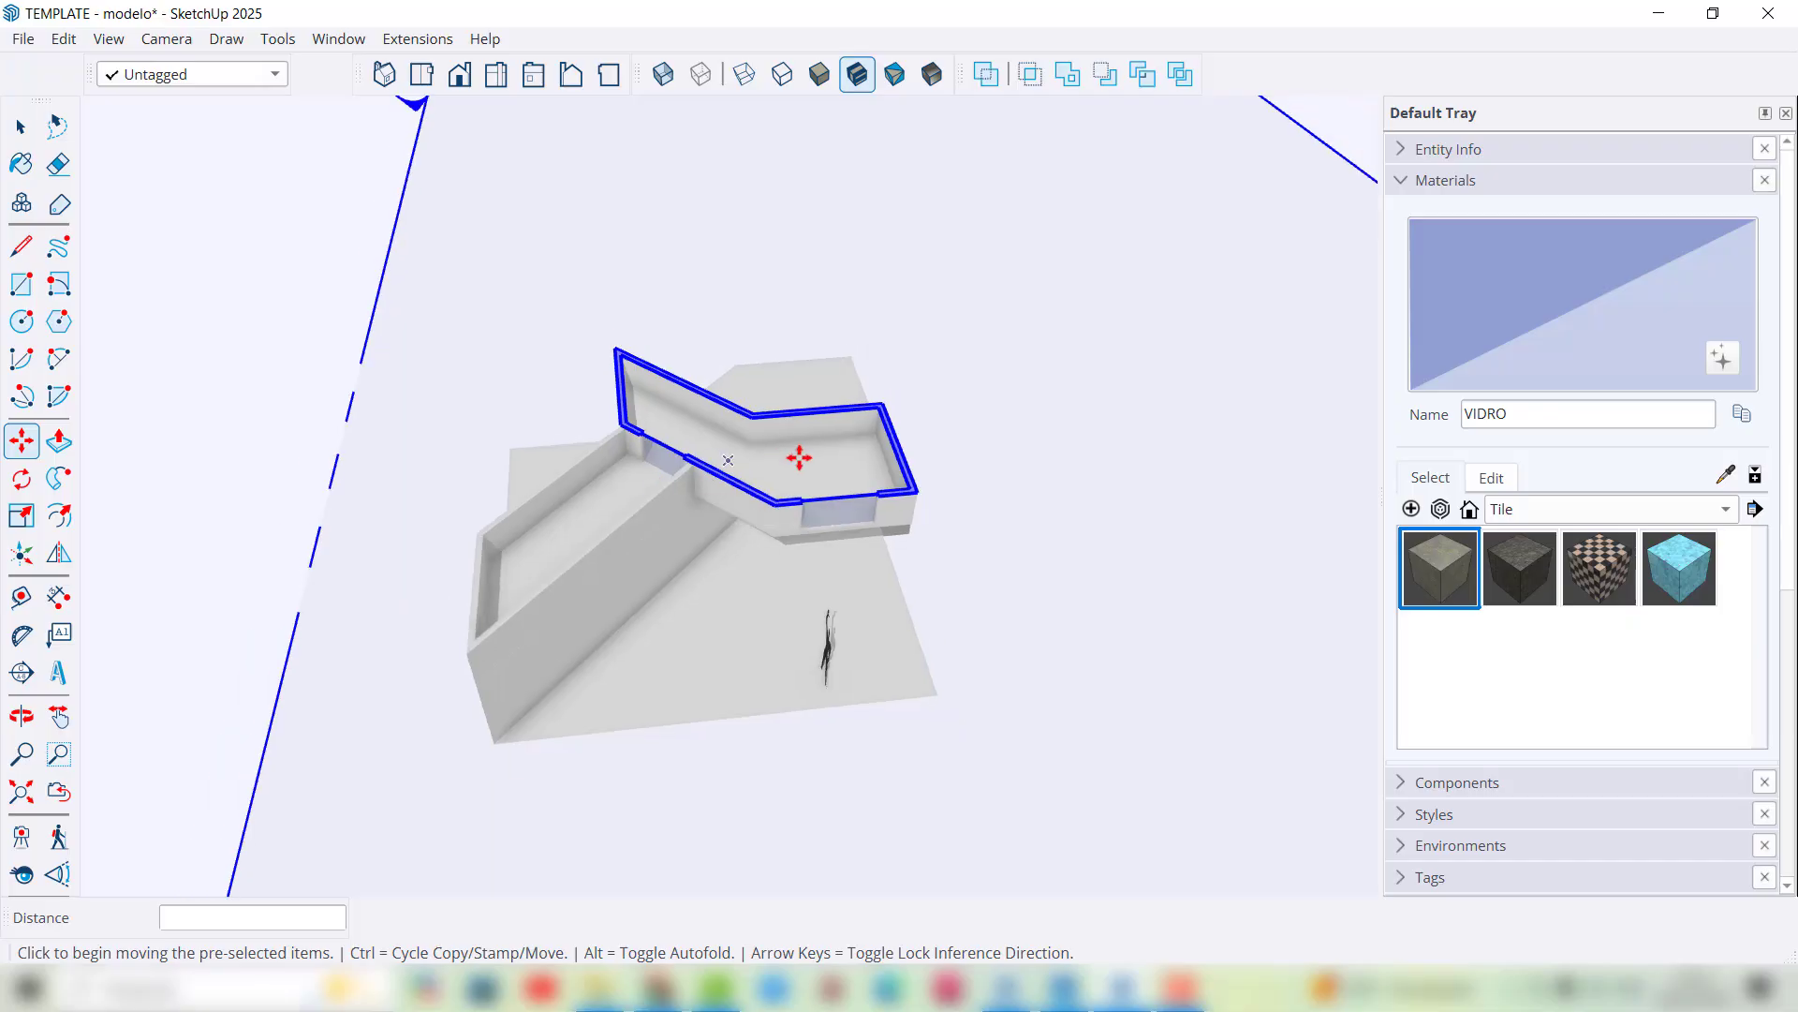
scroll(727, 460, "up", 2)
left_click(167, 38)
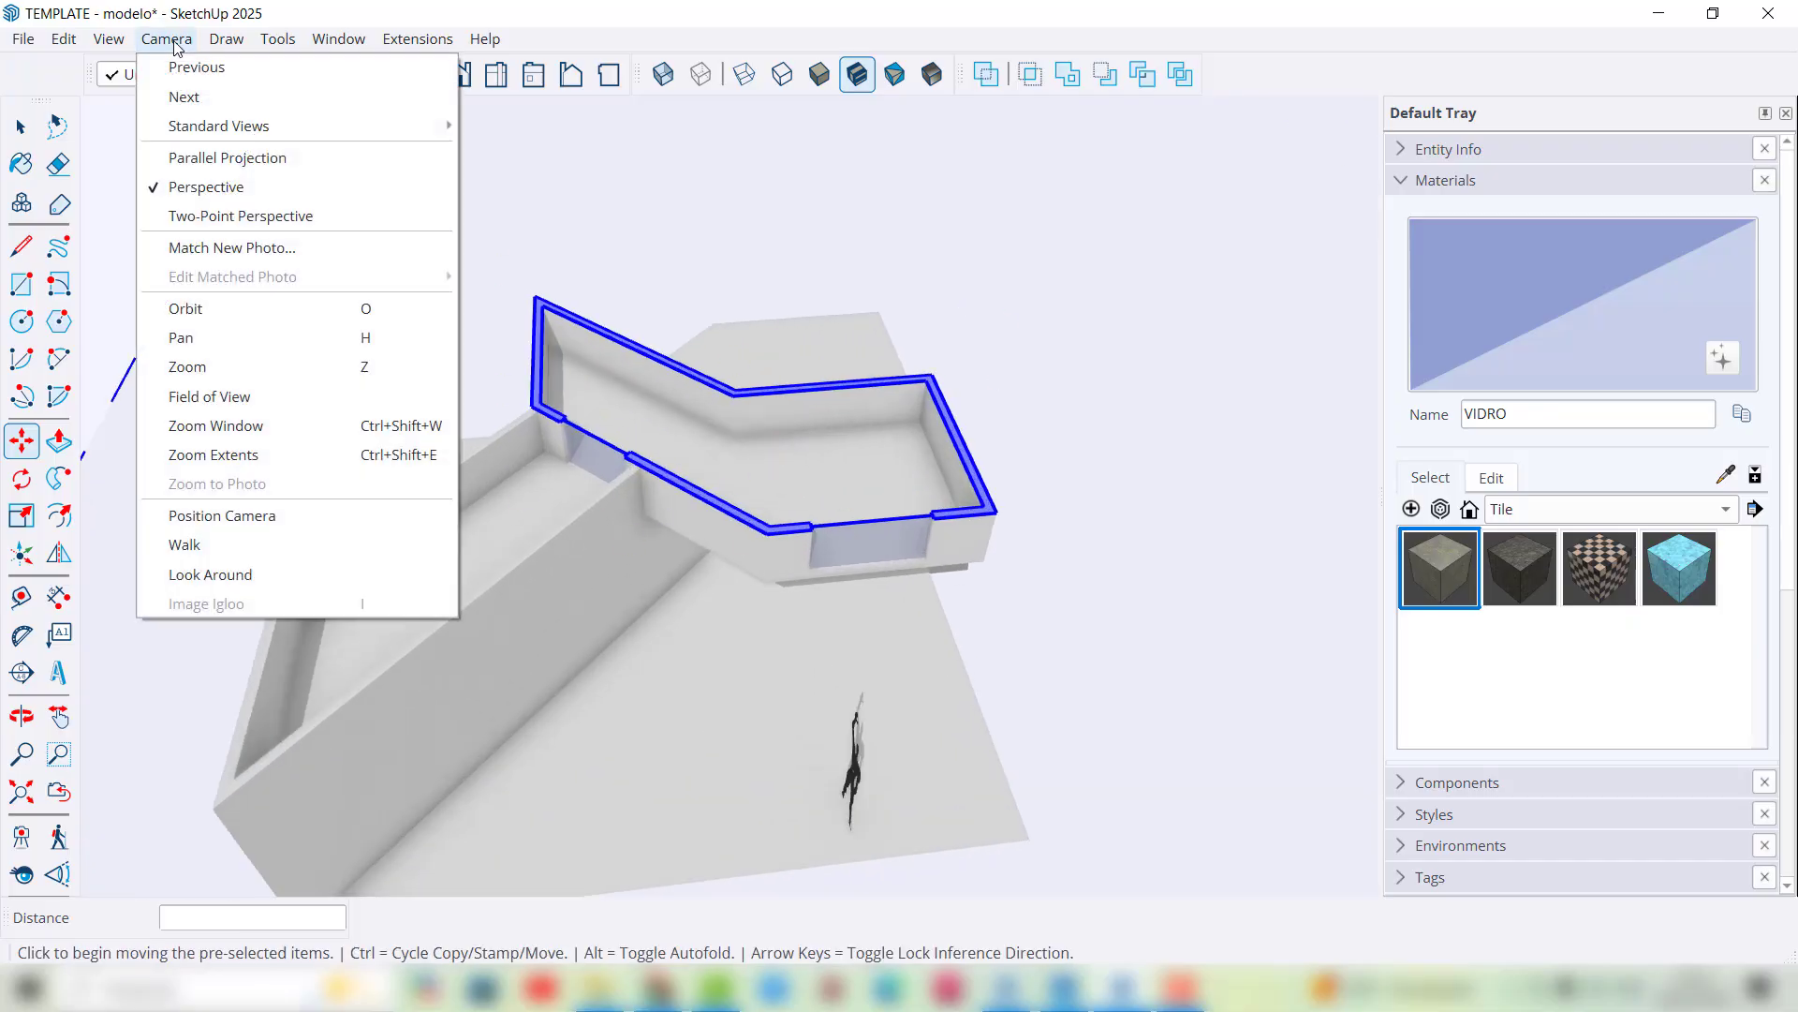
left_click(197, 67)
left_click(166, 39)
left_click(225, 158)
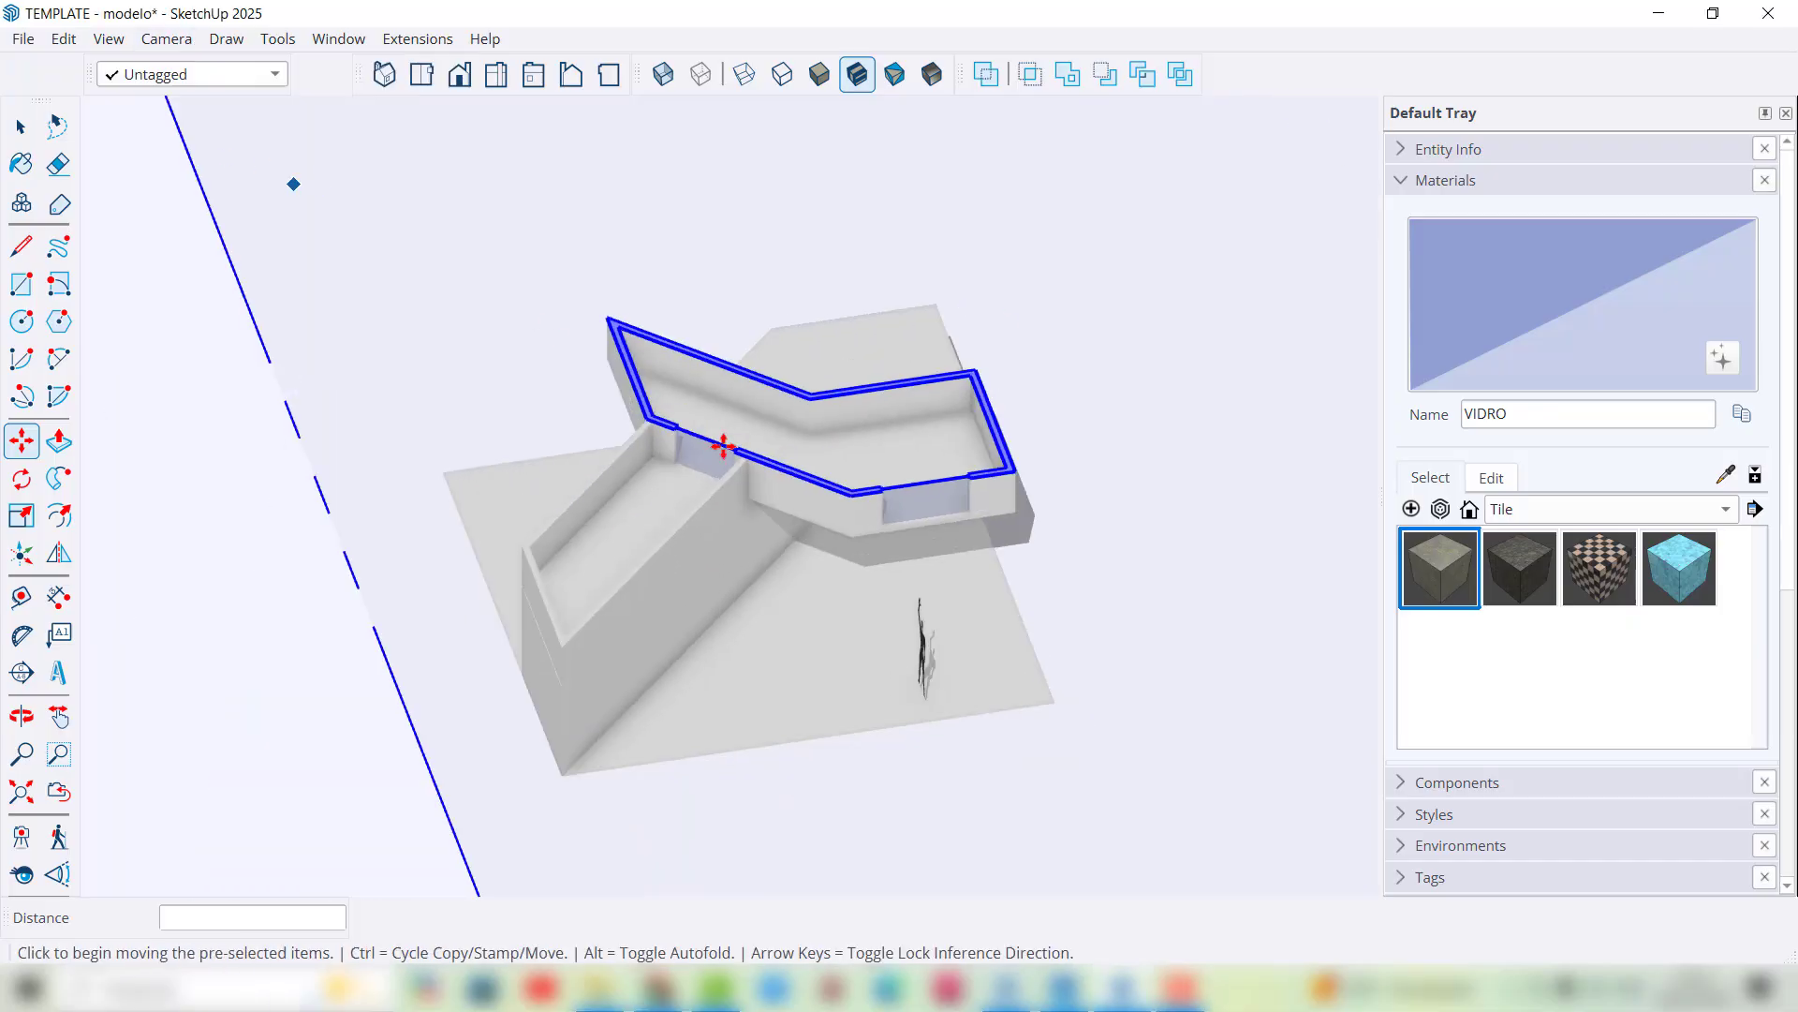
scroll(727, 627, "down", 1)
middle_click_drag(727, 626, 482, 525)
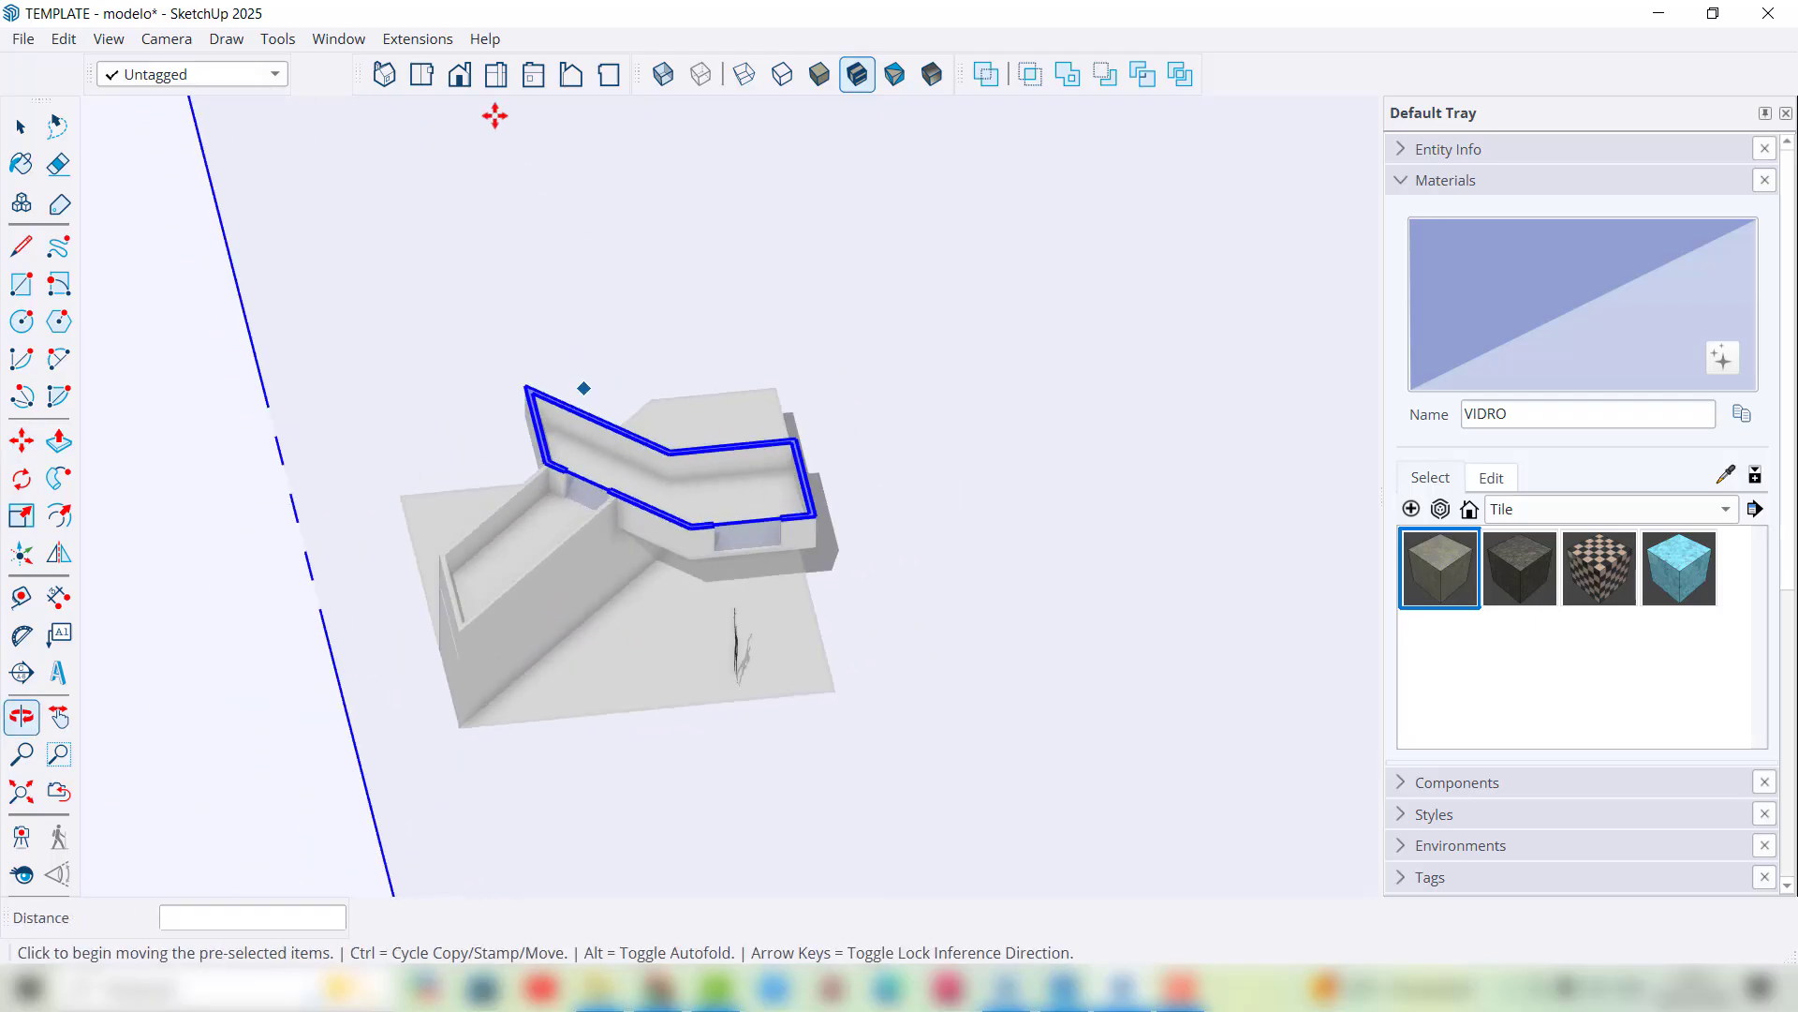
left_click(420, 75)
scroll(567, 439, "up", 3)
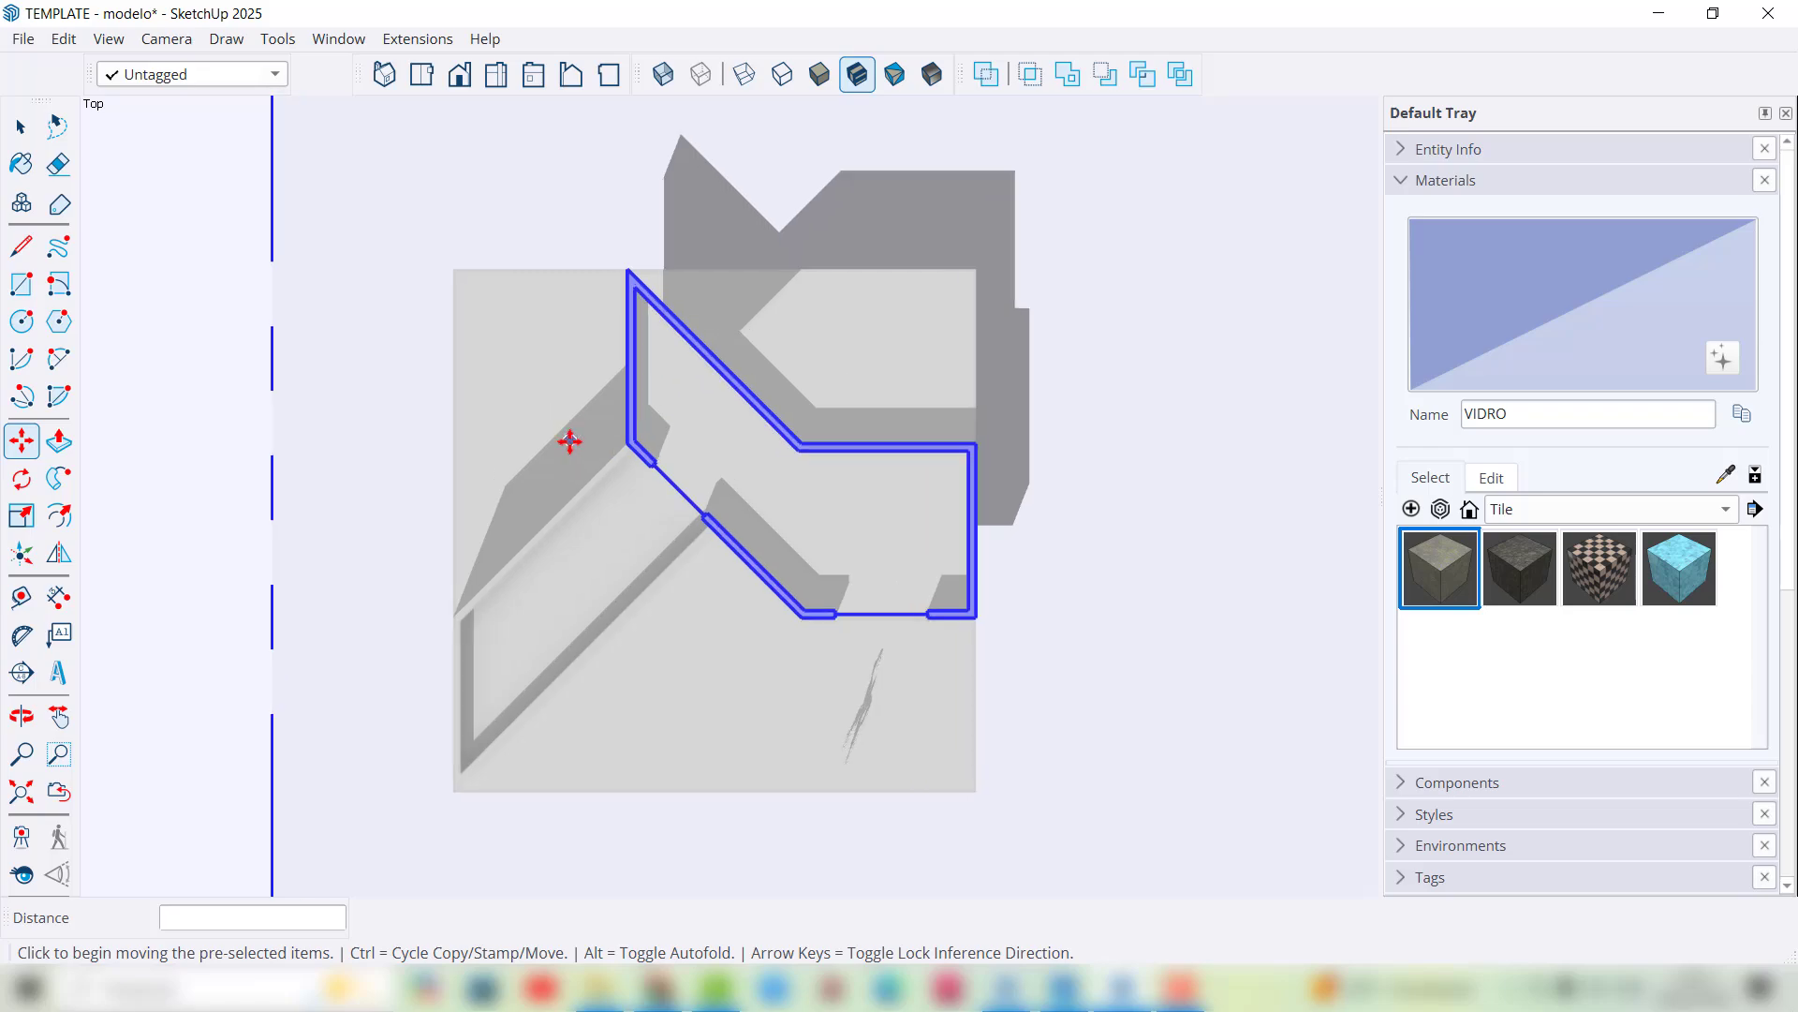
Step: Examine the sectioned upper-floor plan in top view, including its cut walls, openings and shadows
key("space")
scroll(633, 398, "down", 2)
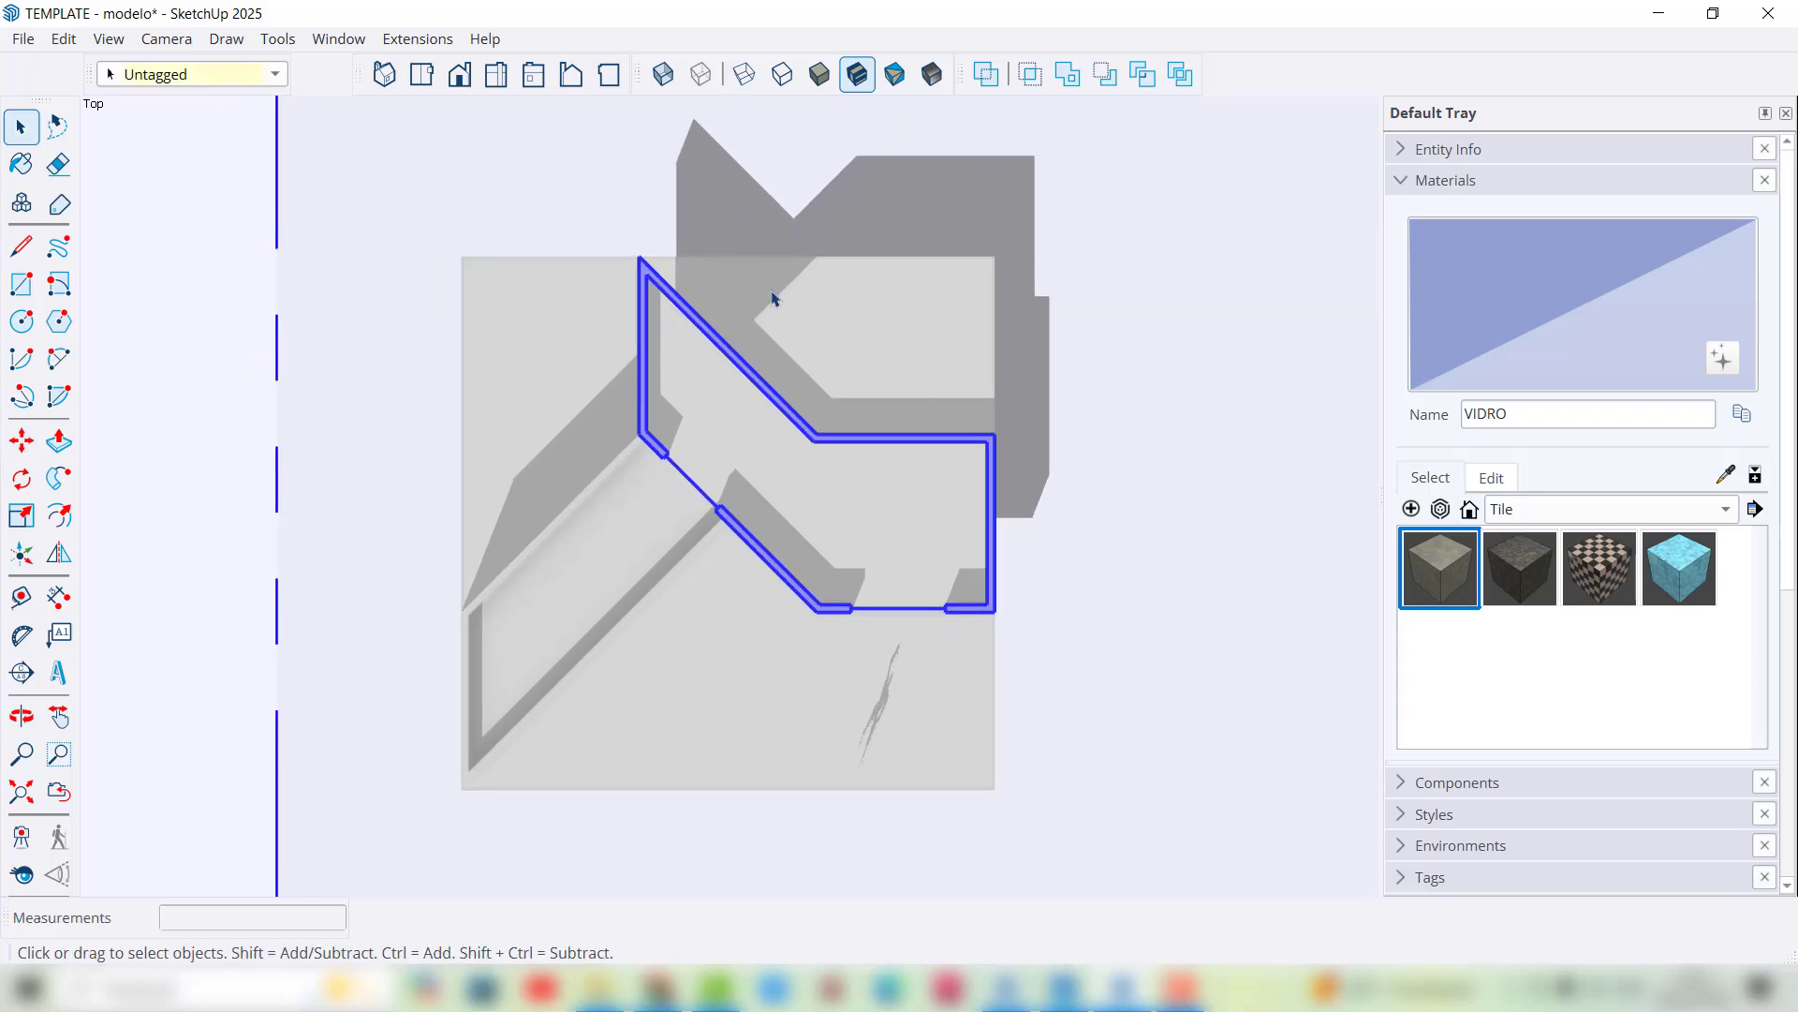
scroll(609, 490, "down", 4)
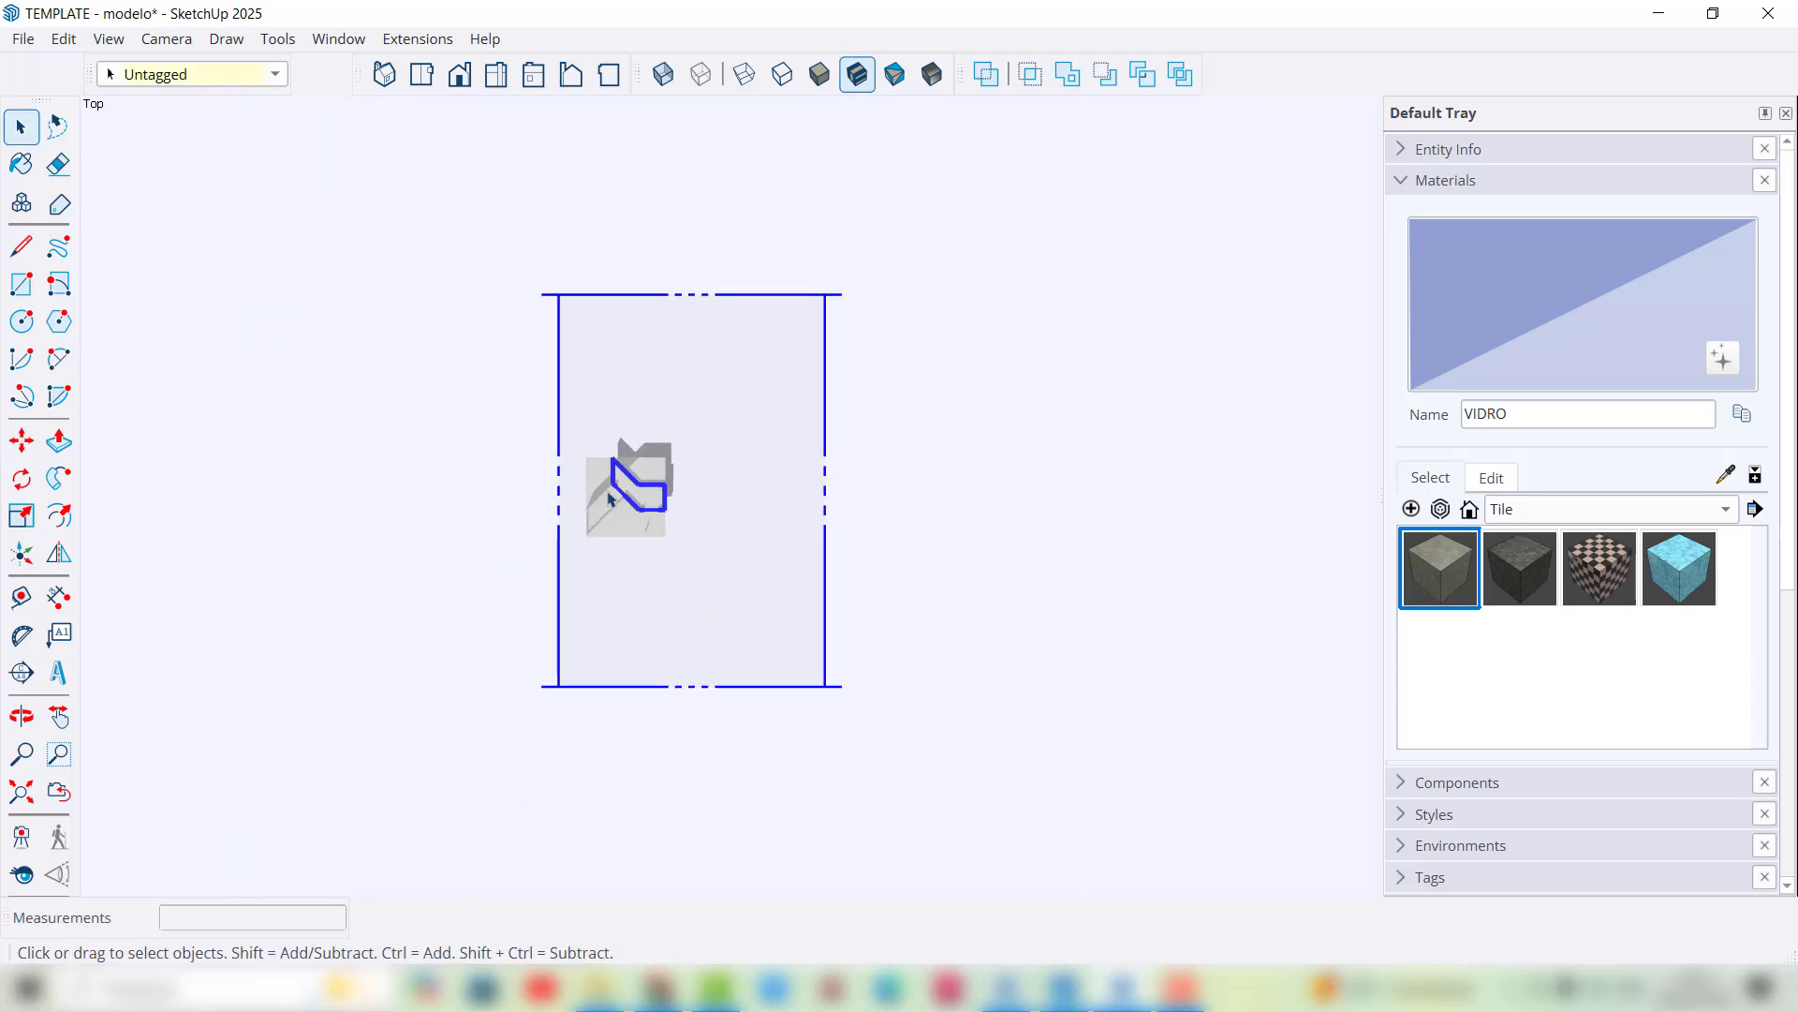
scroll(587, 502, "up", 4)
scroll(571, 517, "up", 2)
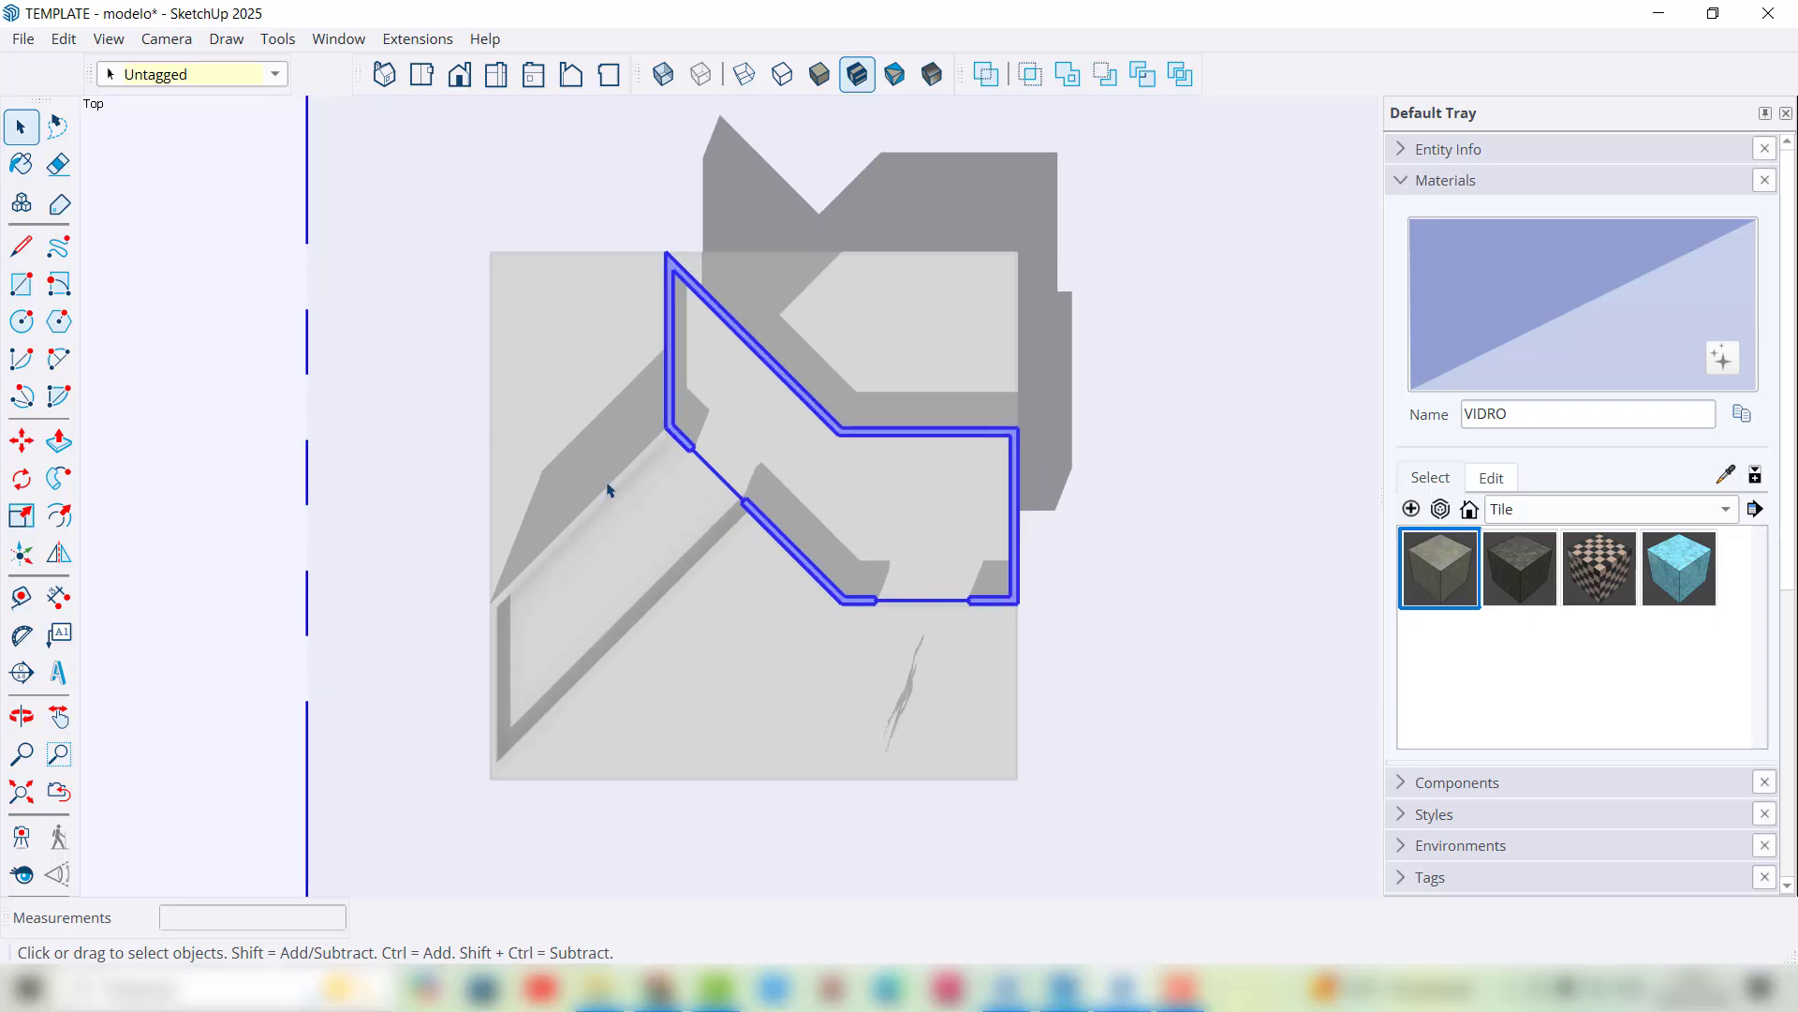
scroll(607, 489, "up", 1)
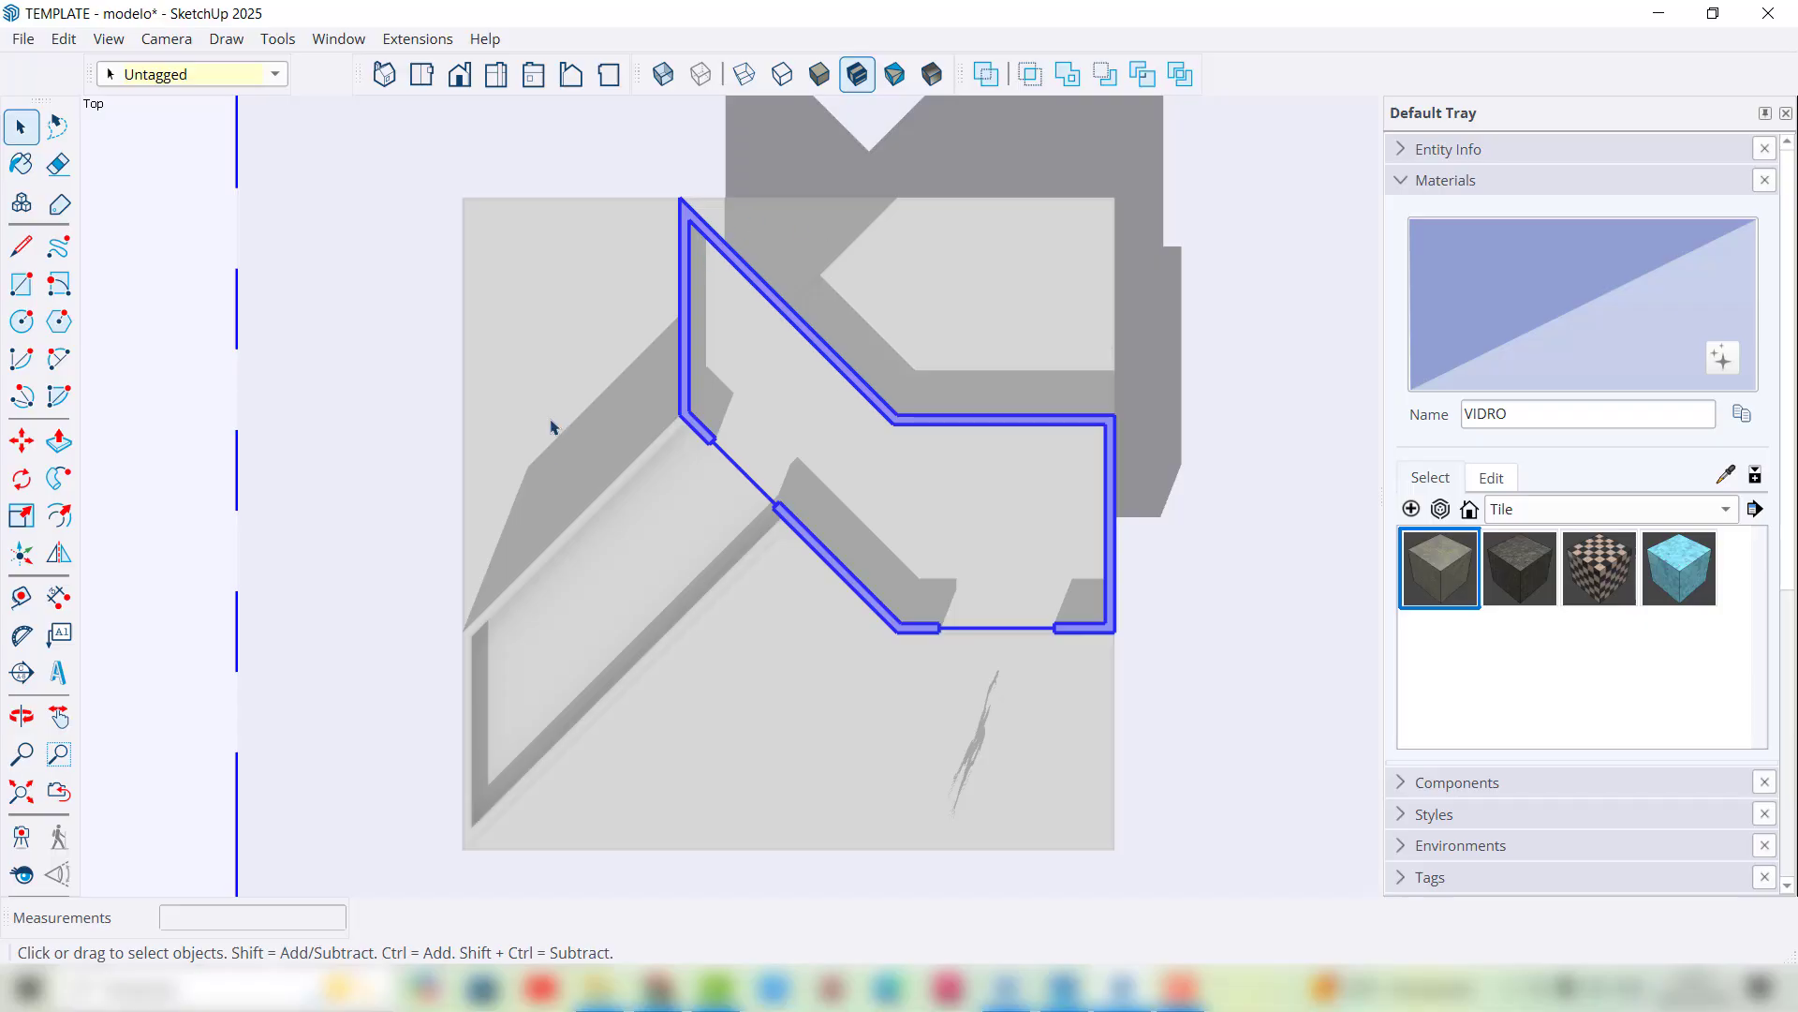
scroll(716, 477, "up", 3)
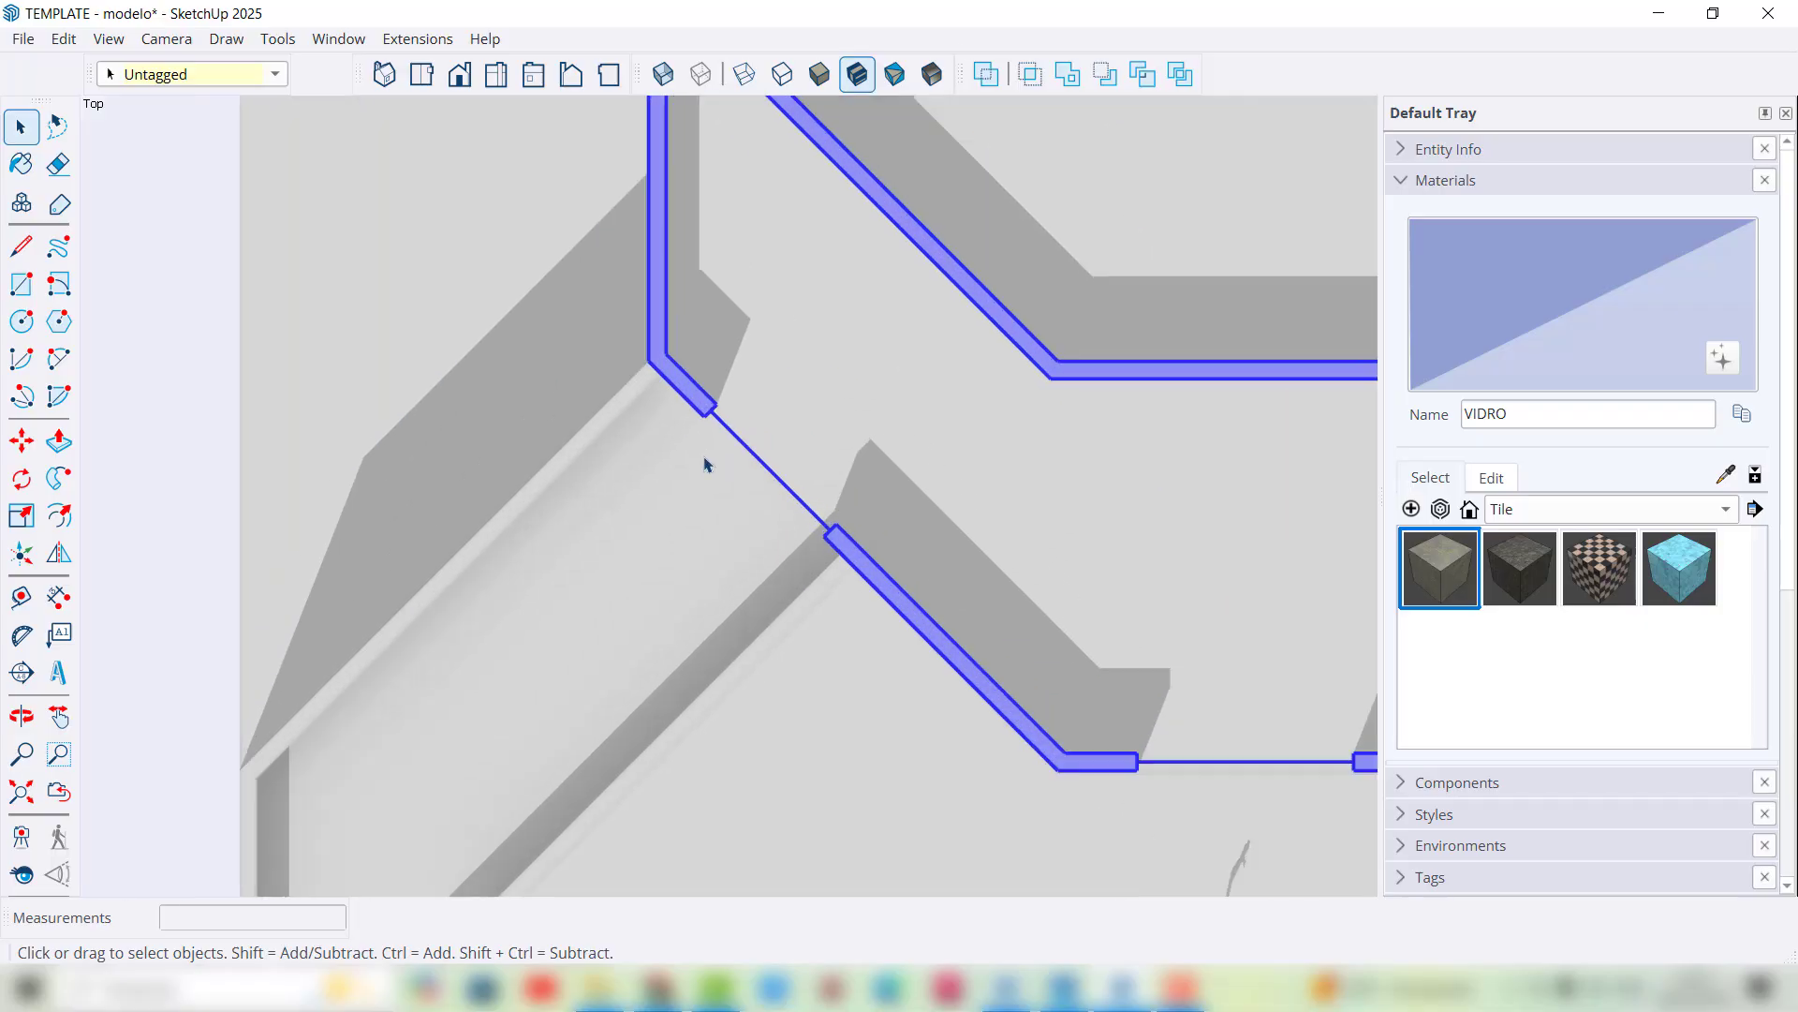
scroll(737, 489, "down", 3)
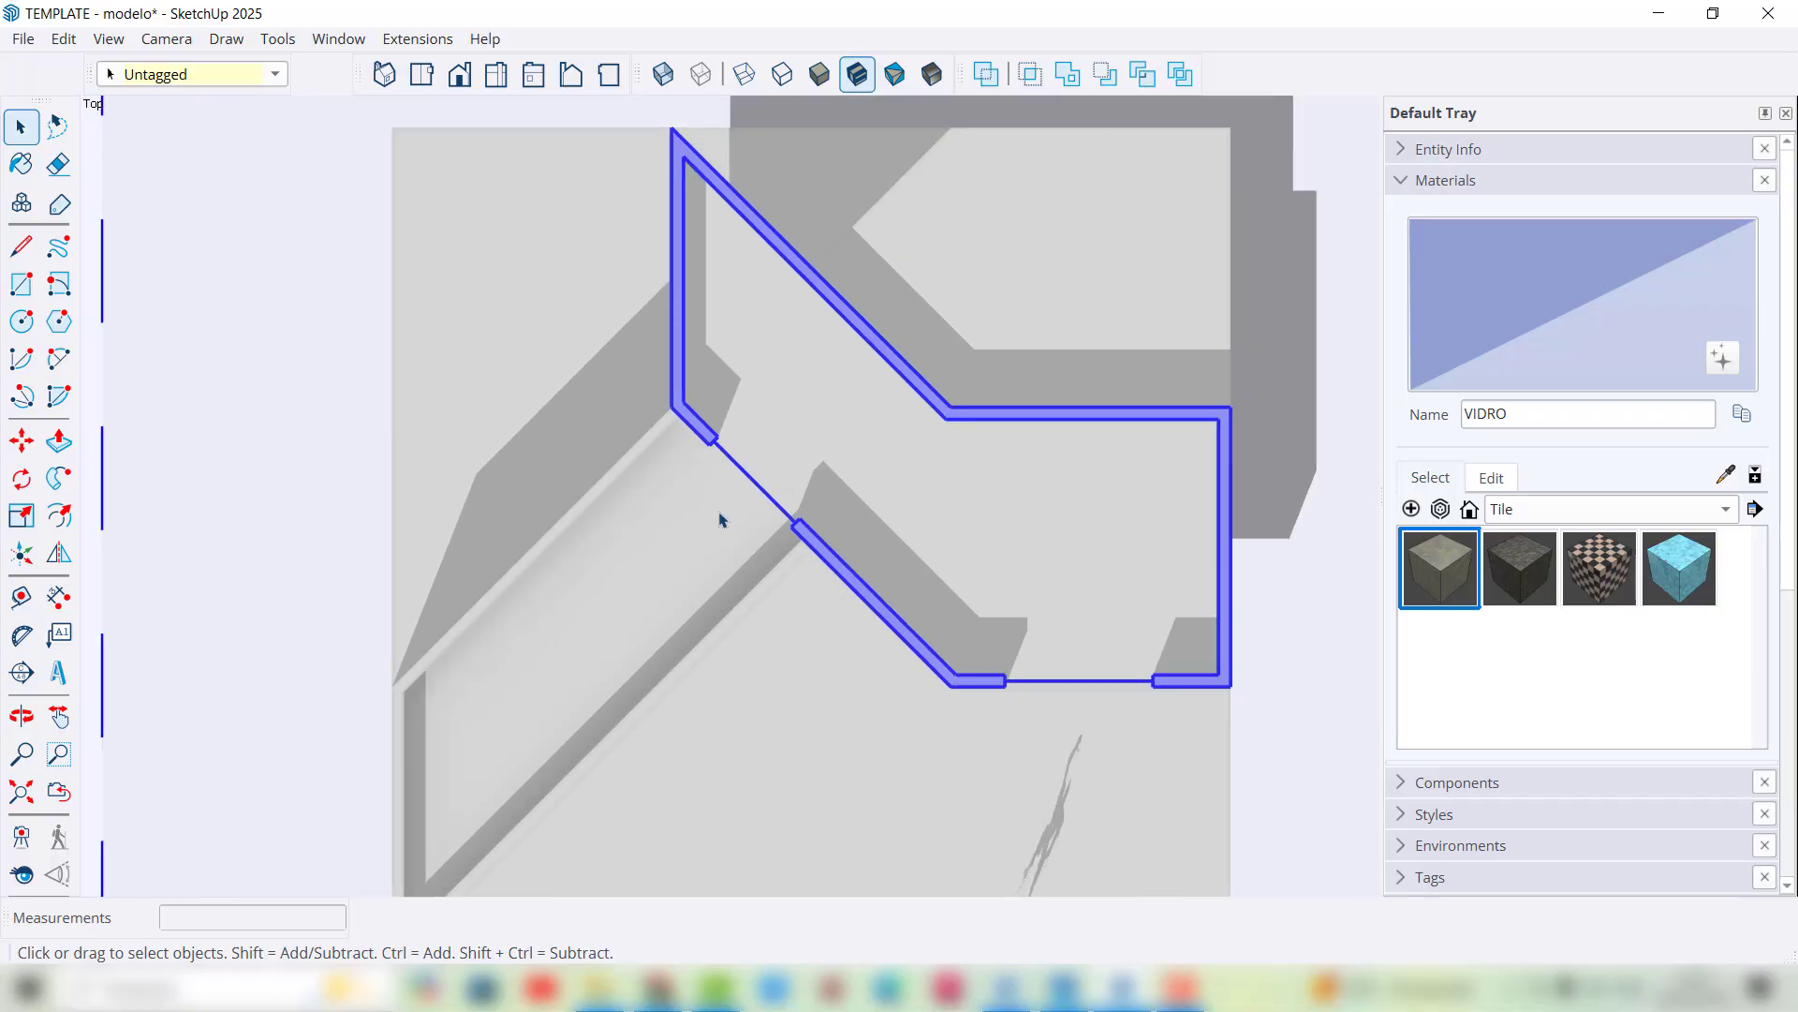
scroll(688, 750, "up", 1)
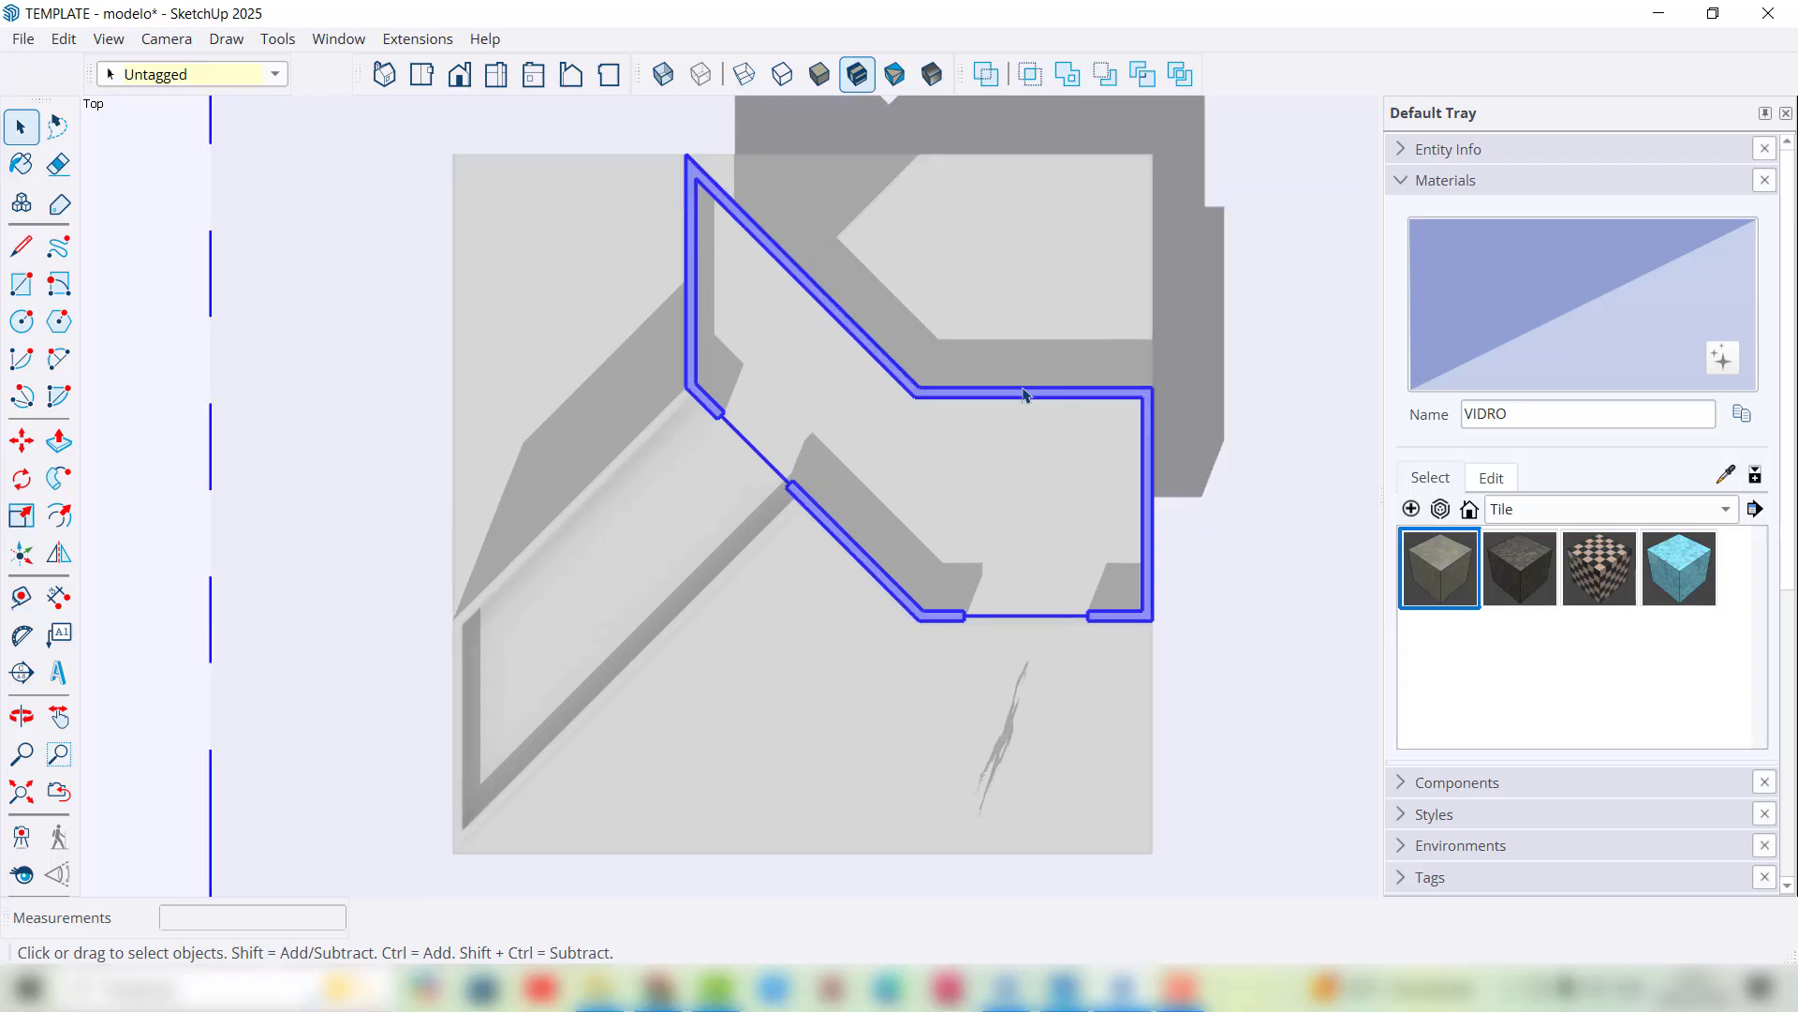
scroll(921, 604, "down", 1)
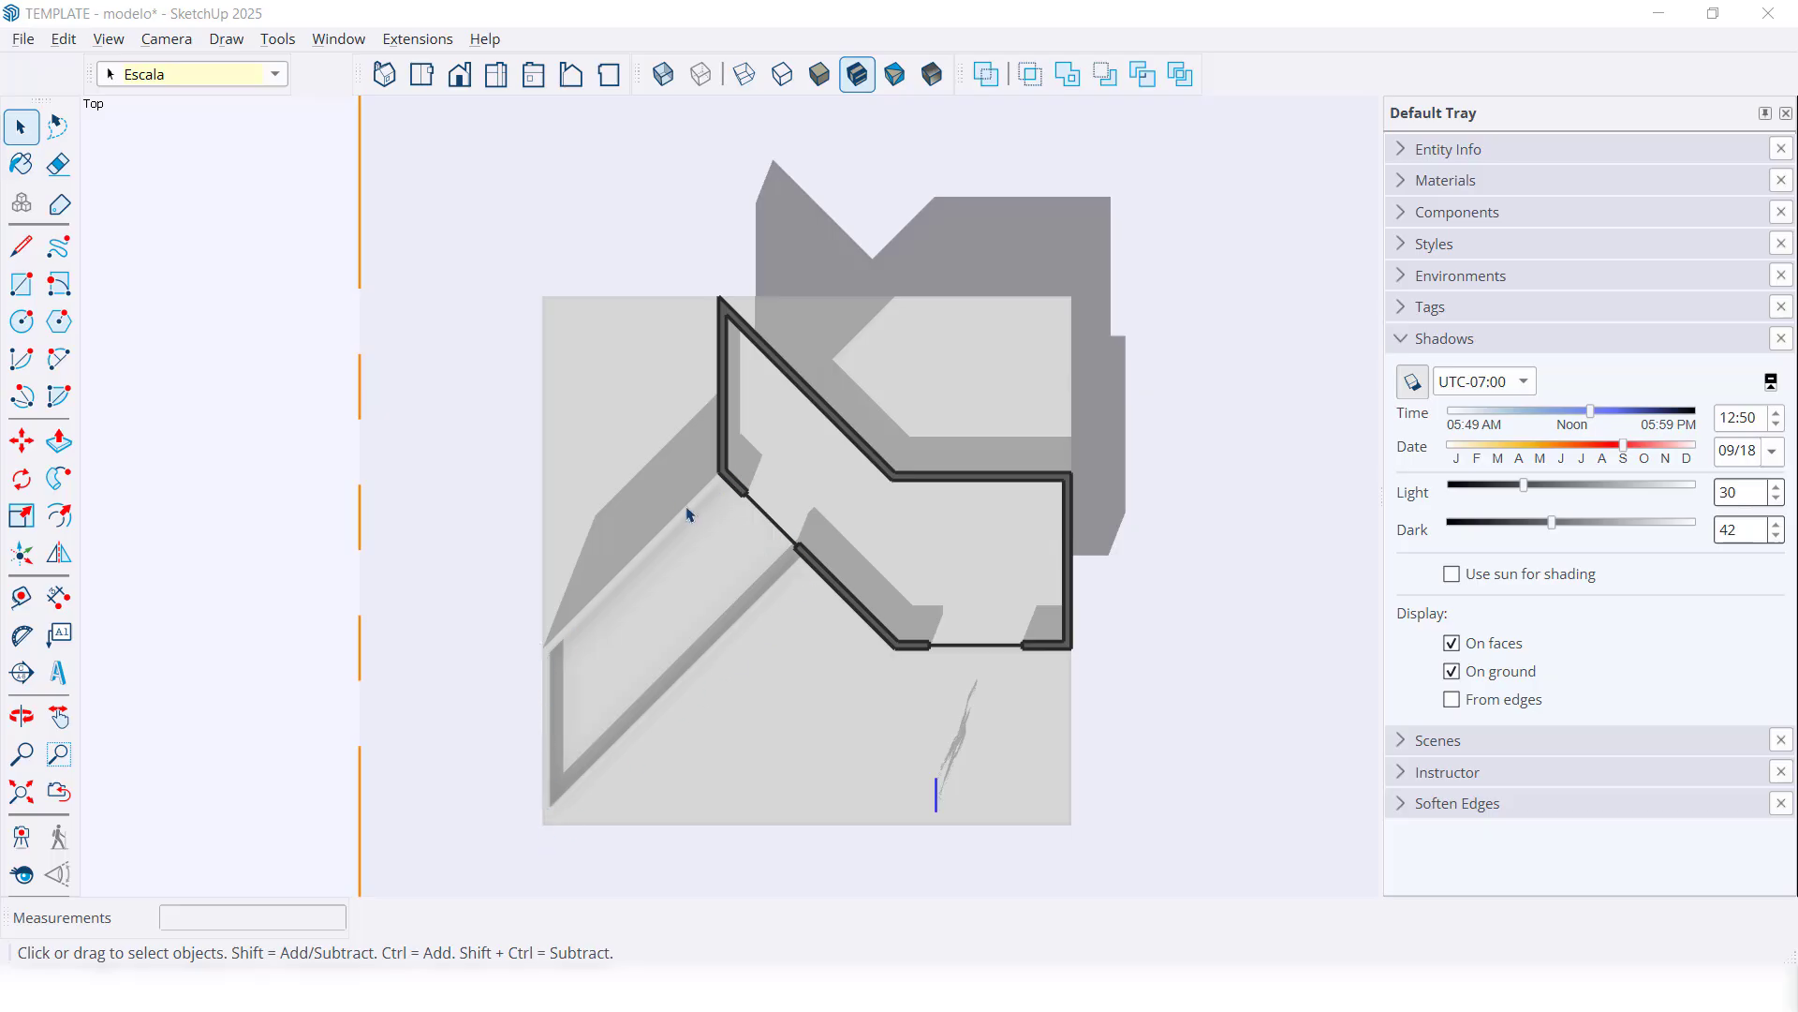
Step: Apply the HiddenLine style from the Default Styles collection to the plan view
left_click(1434, 243)
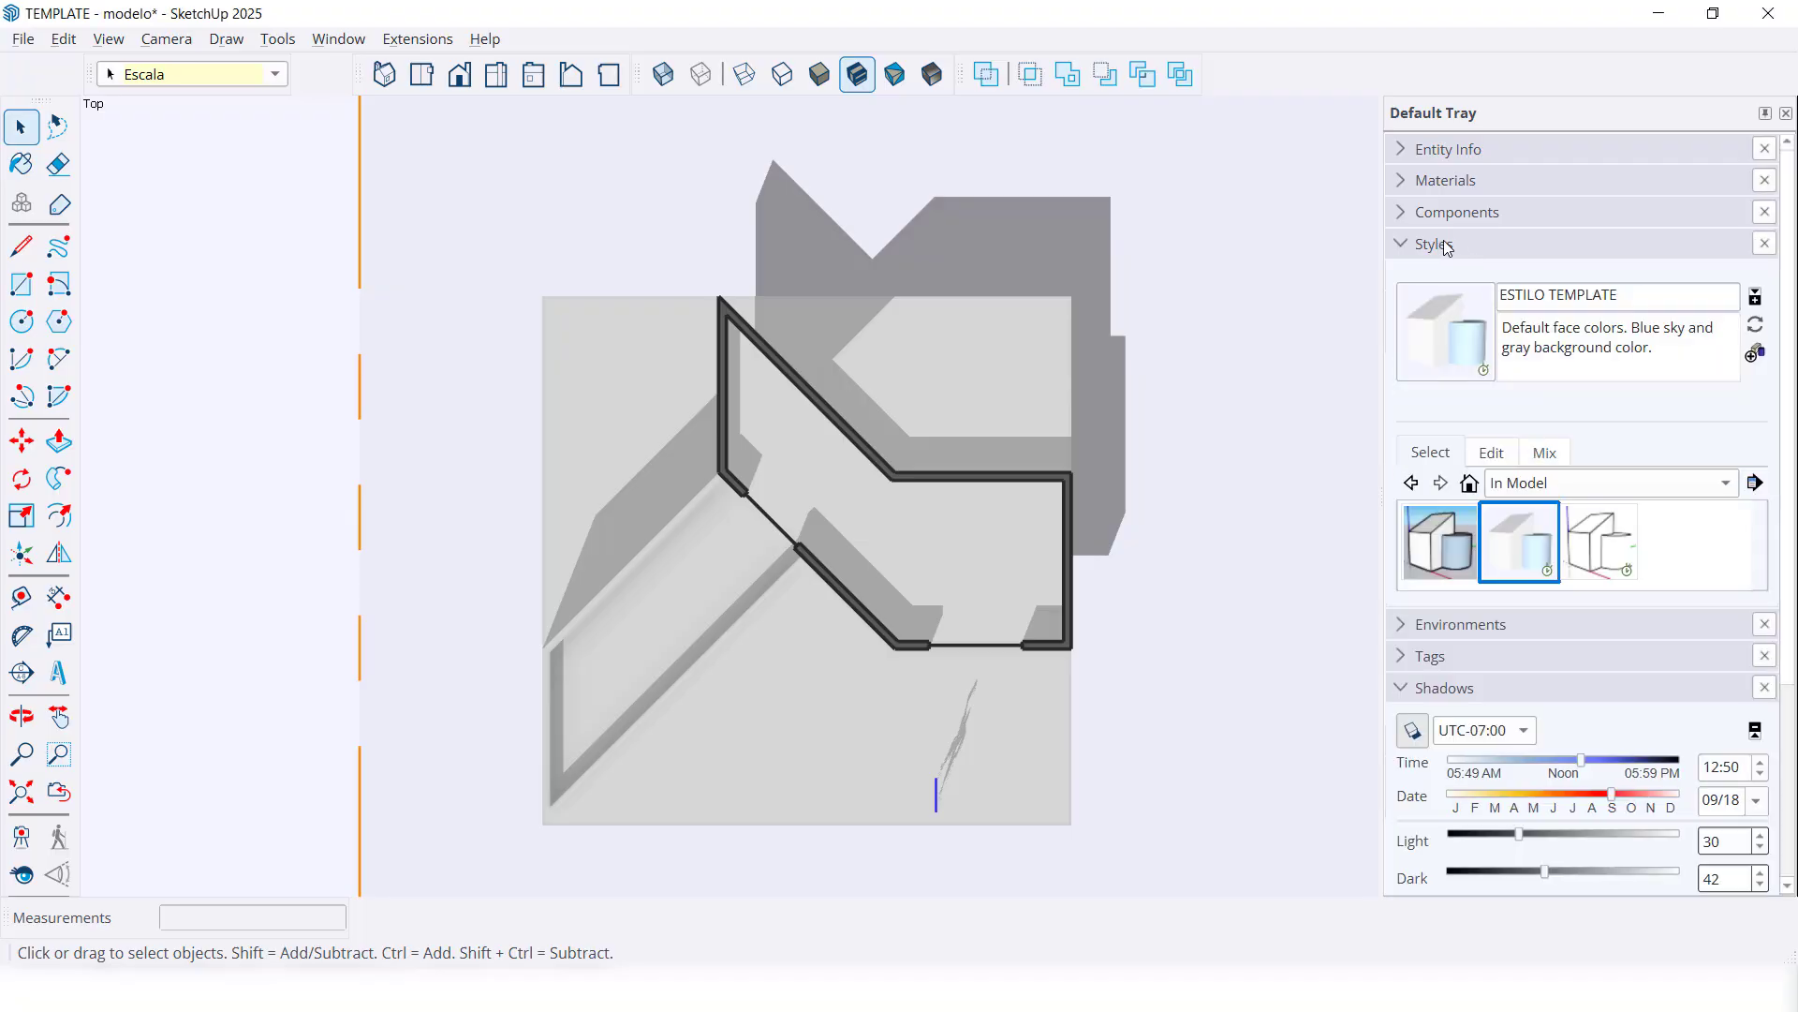
scroll(1553, 550, "down", 2)
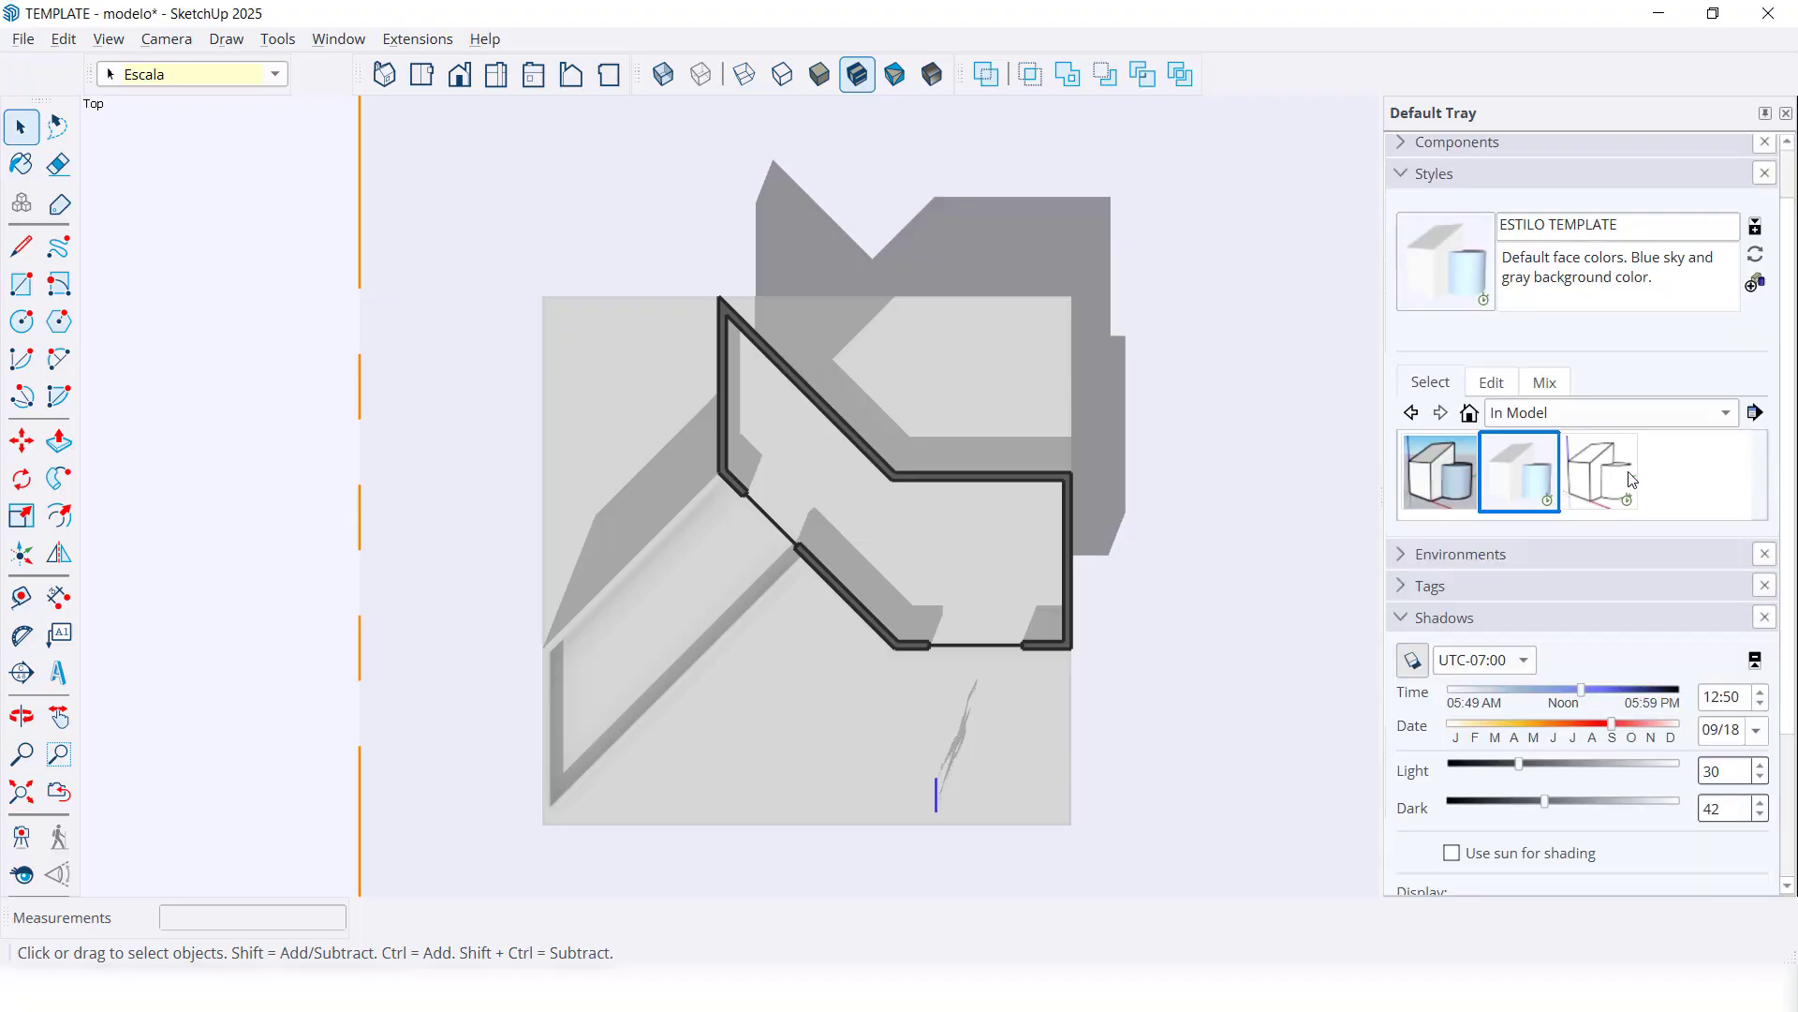
scroll(1490, 437, "up", 2)
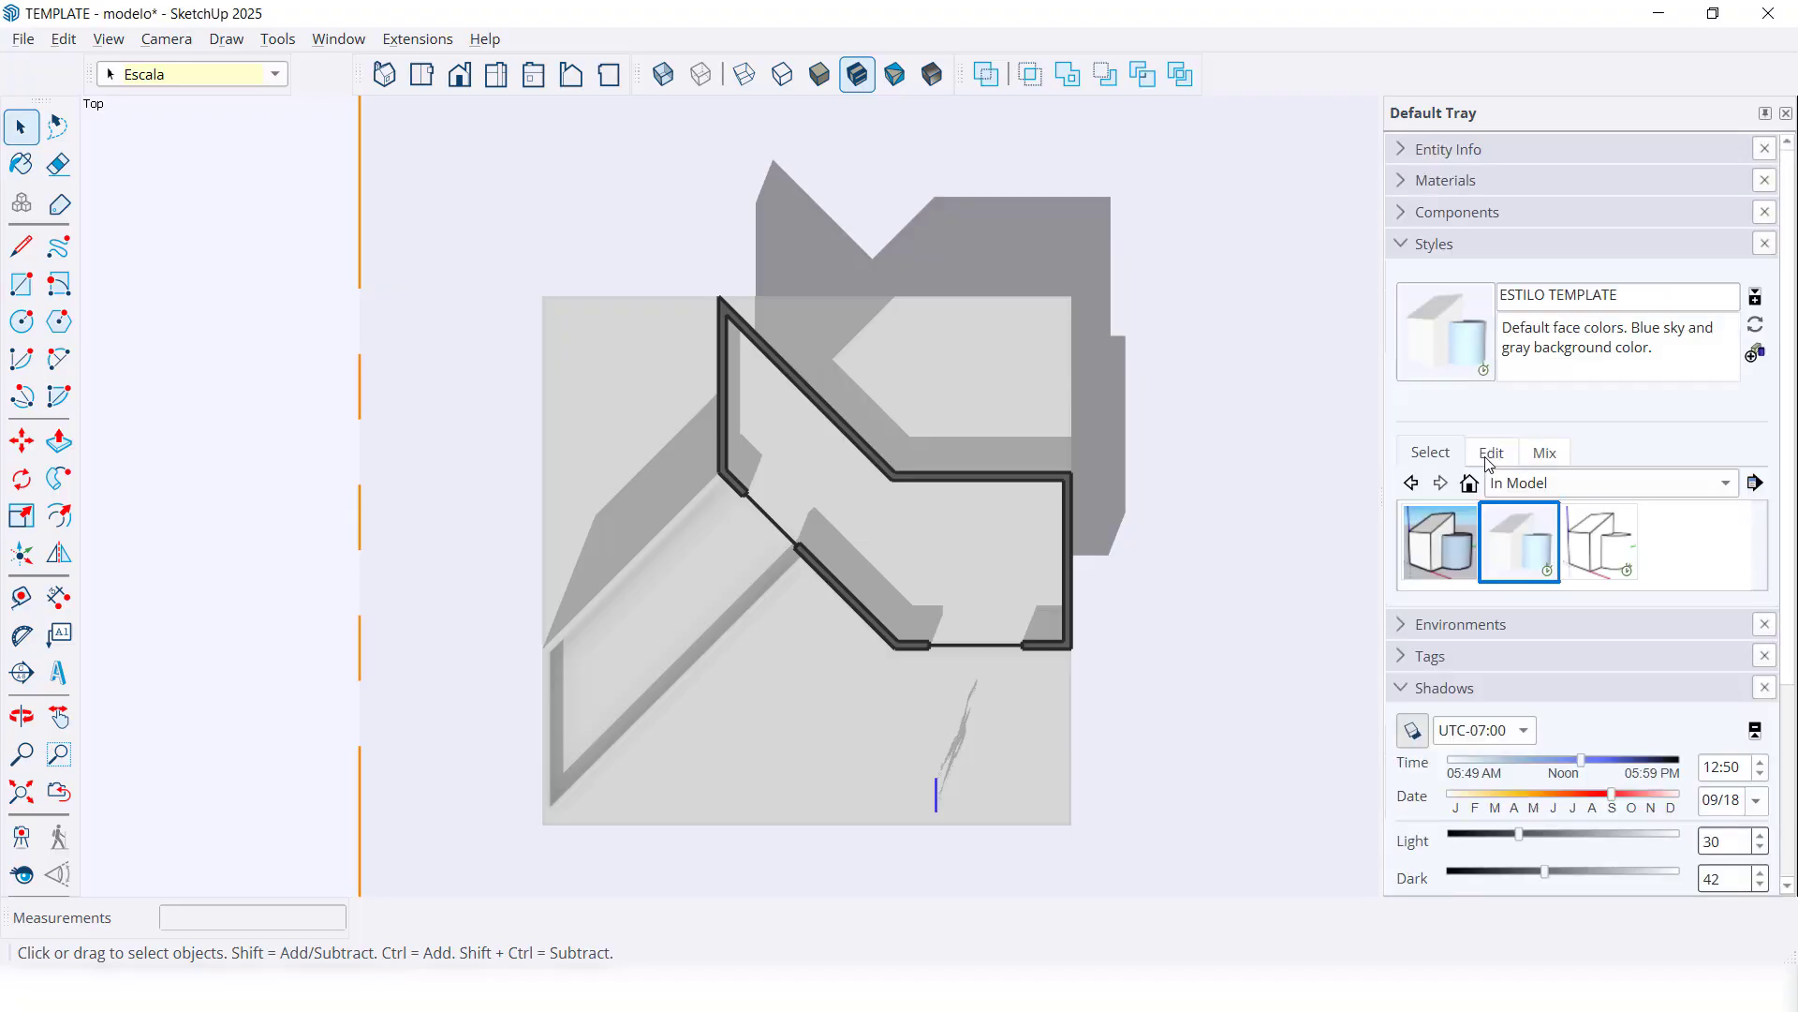
left_click(1615, 484)
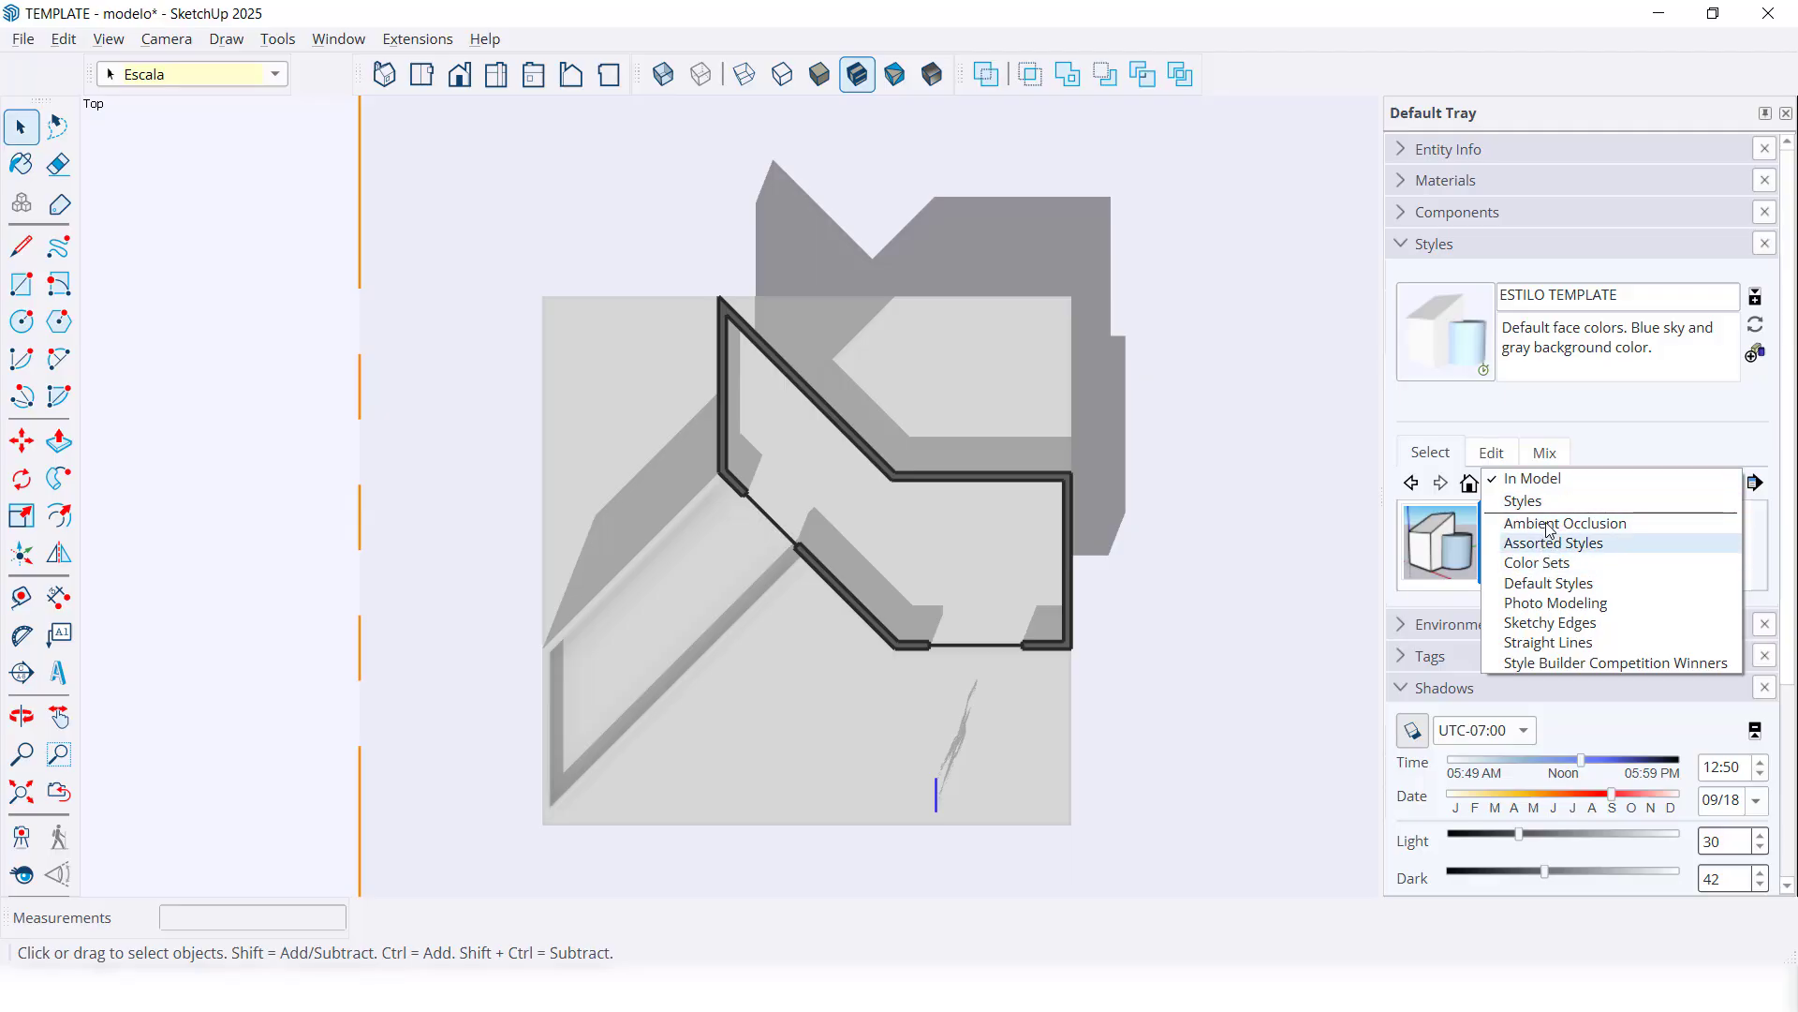
left_click(1550, 583)
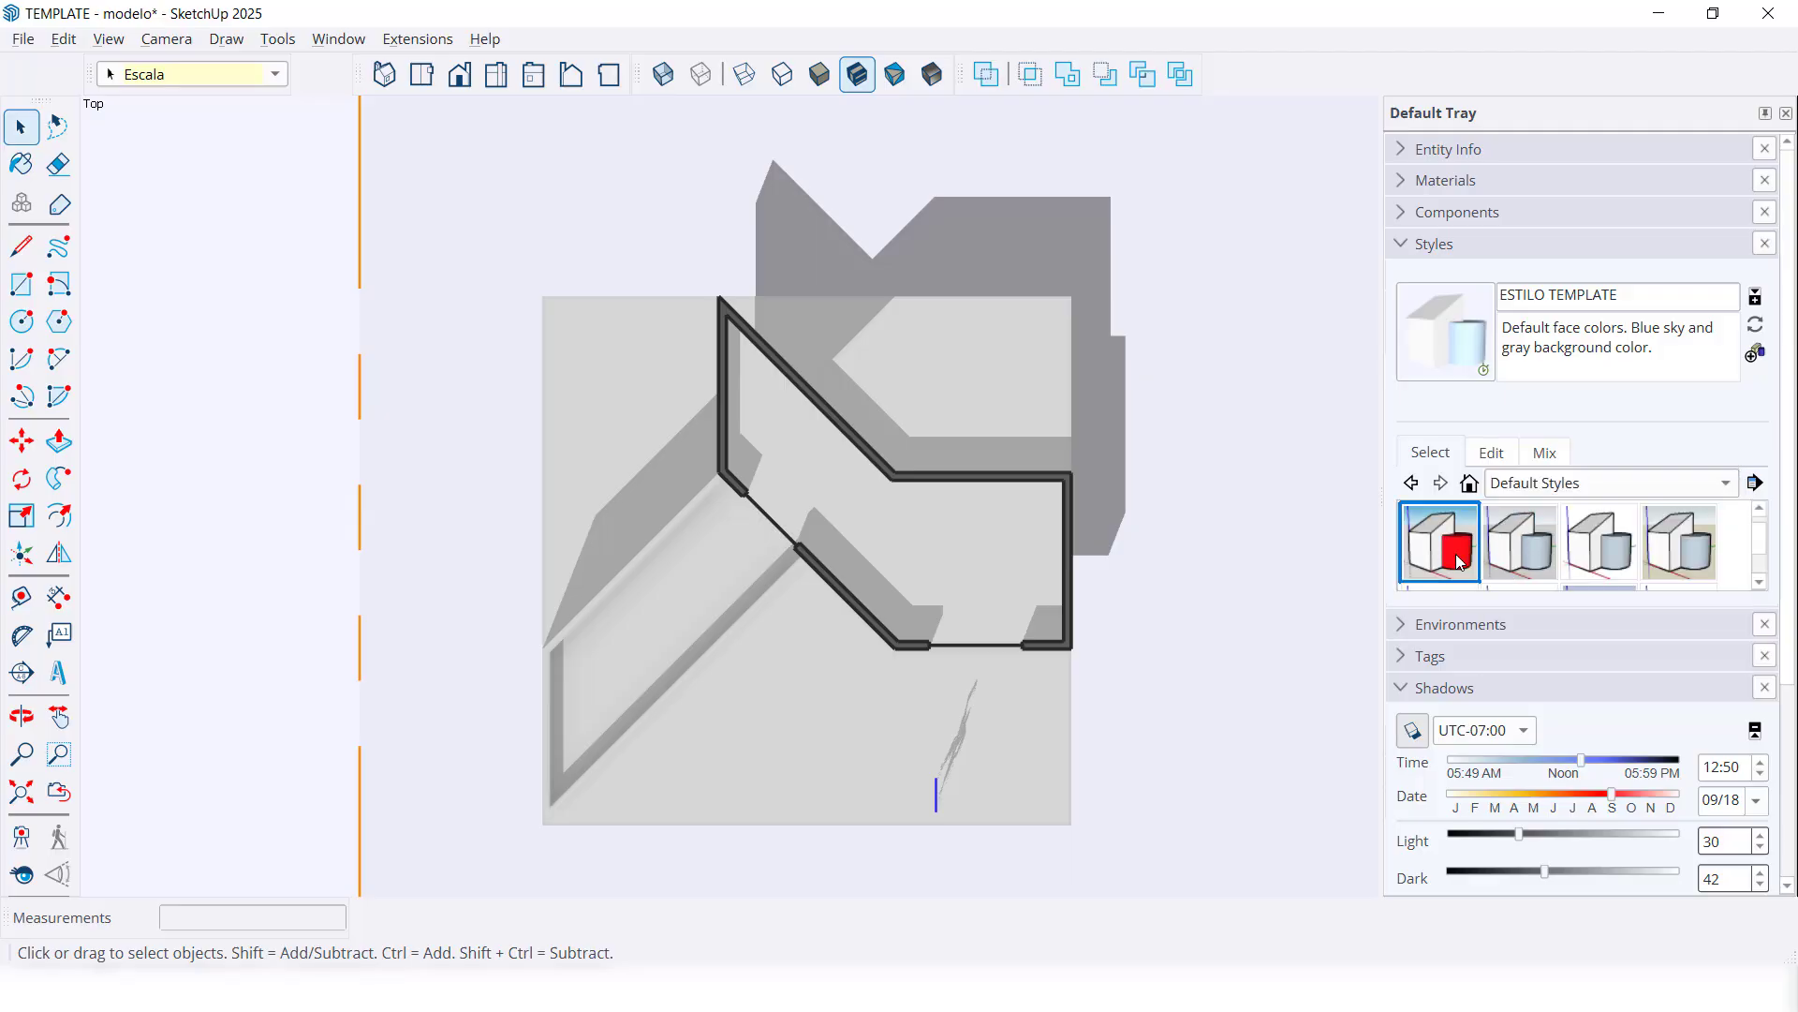
left_click(1435, 549)
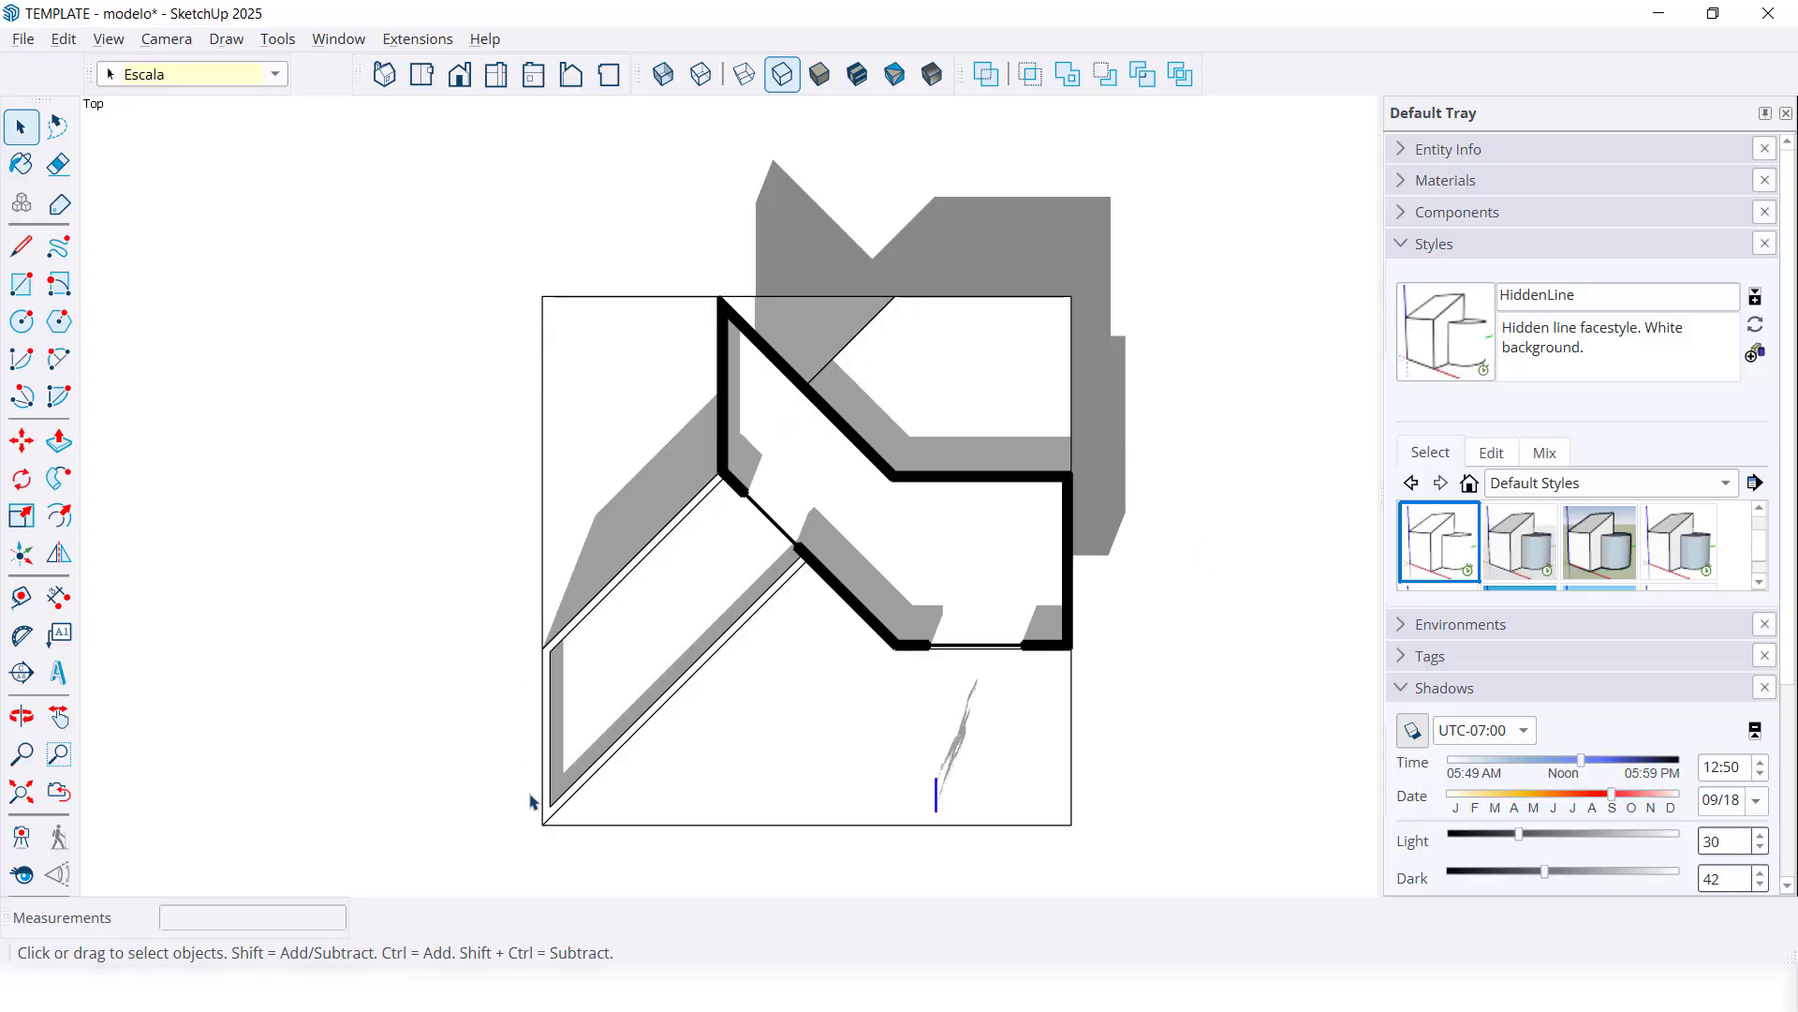
Step: Remove the scale figure from the plan view and export the plan as an AutoCAD DWG 2D graphic named planta cad teste
left_click(941, 780)
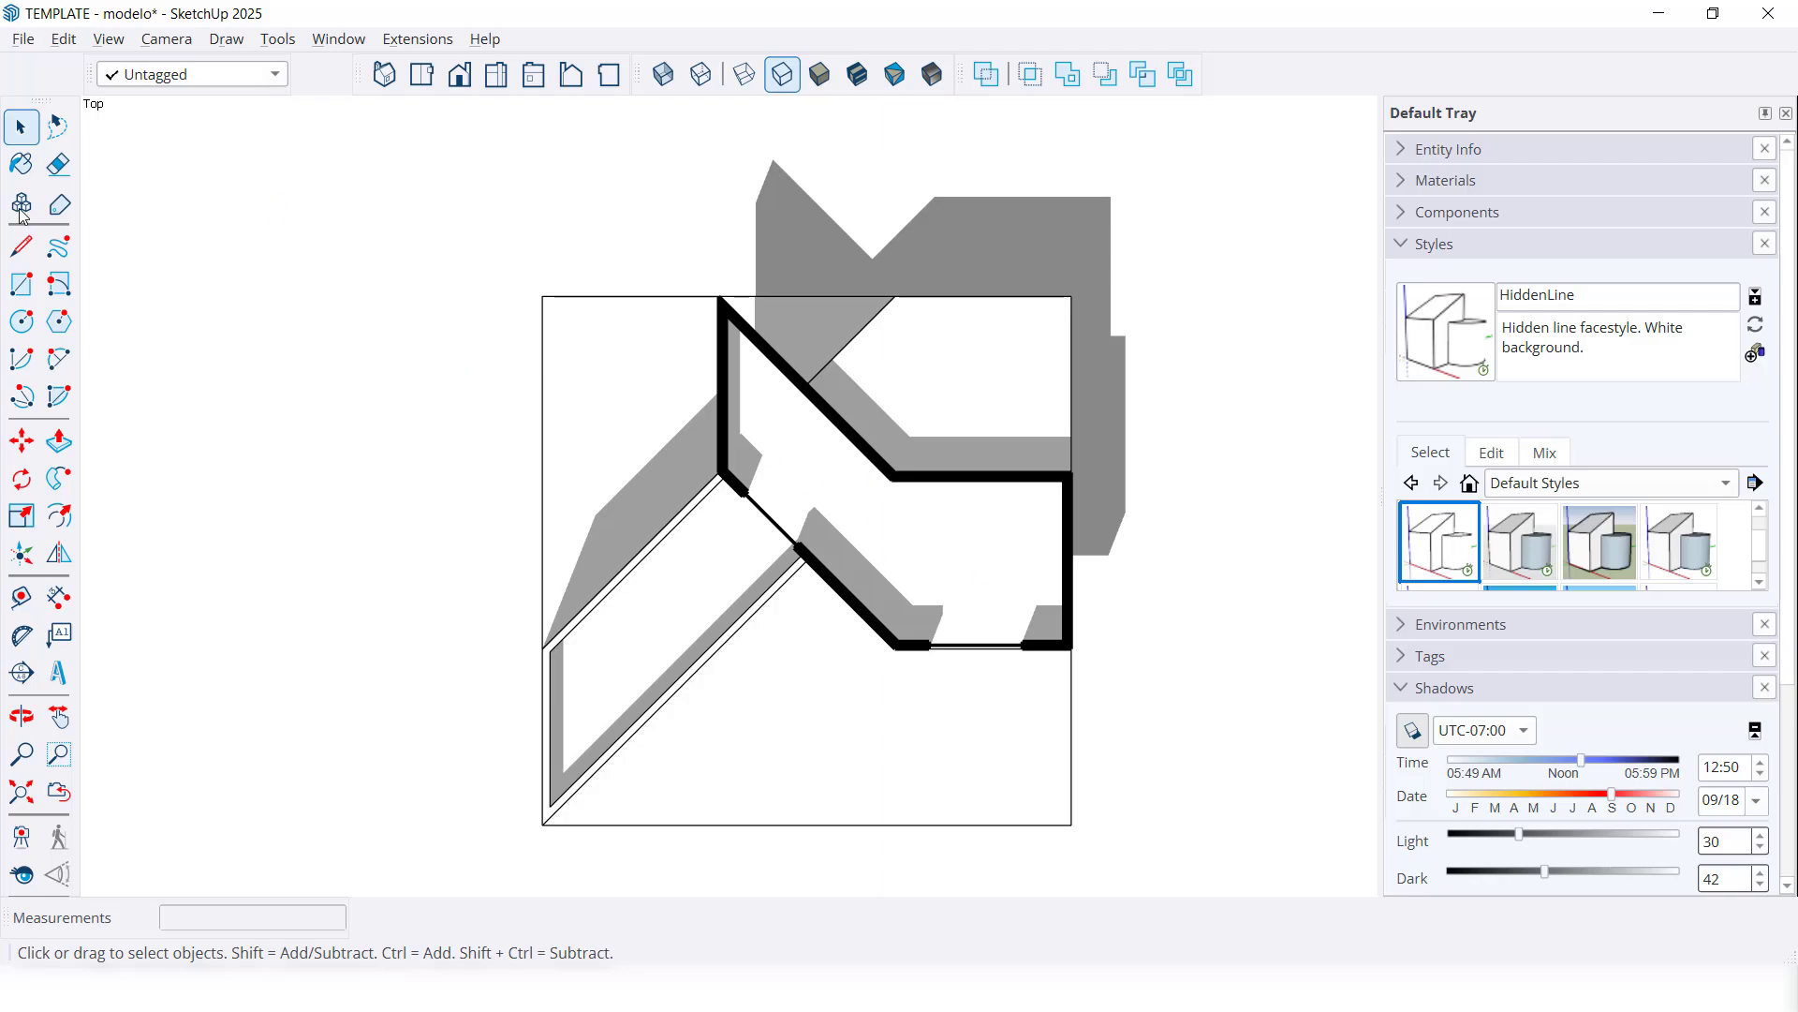
left_click(33, 38)
mouse_move(112, 425)
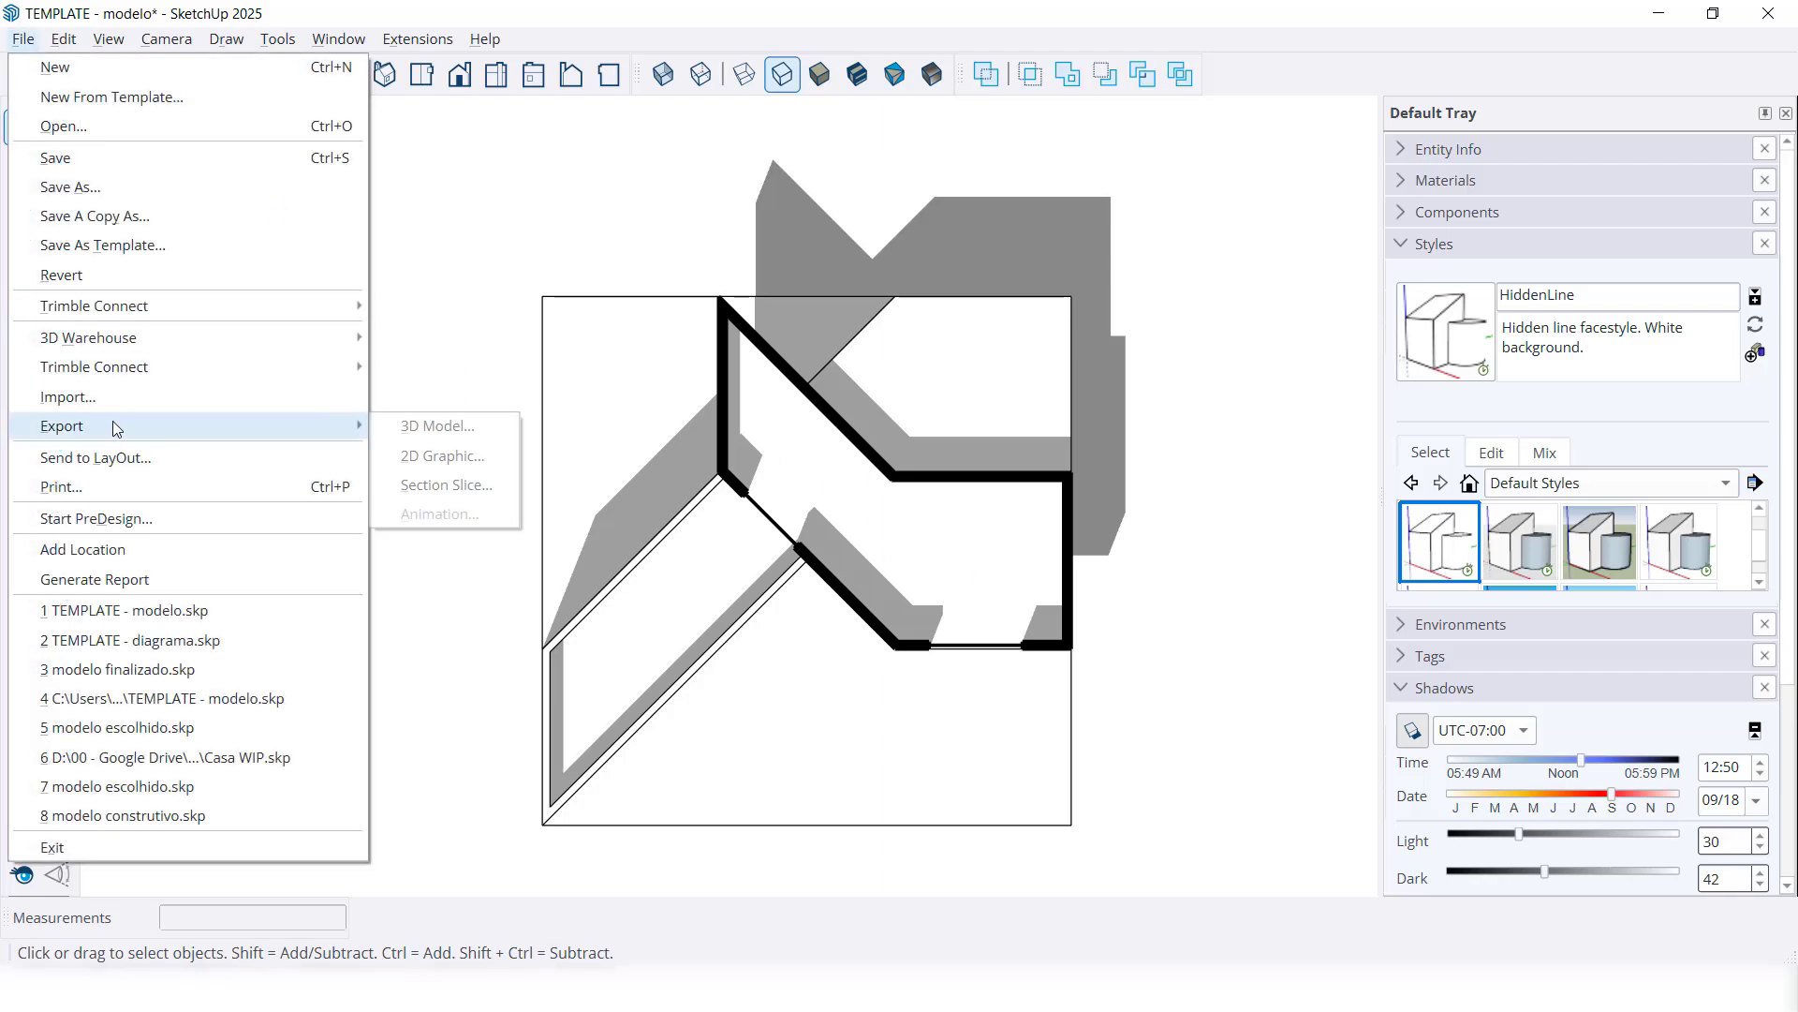
left_click(393, 454)
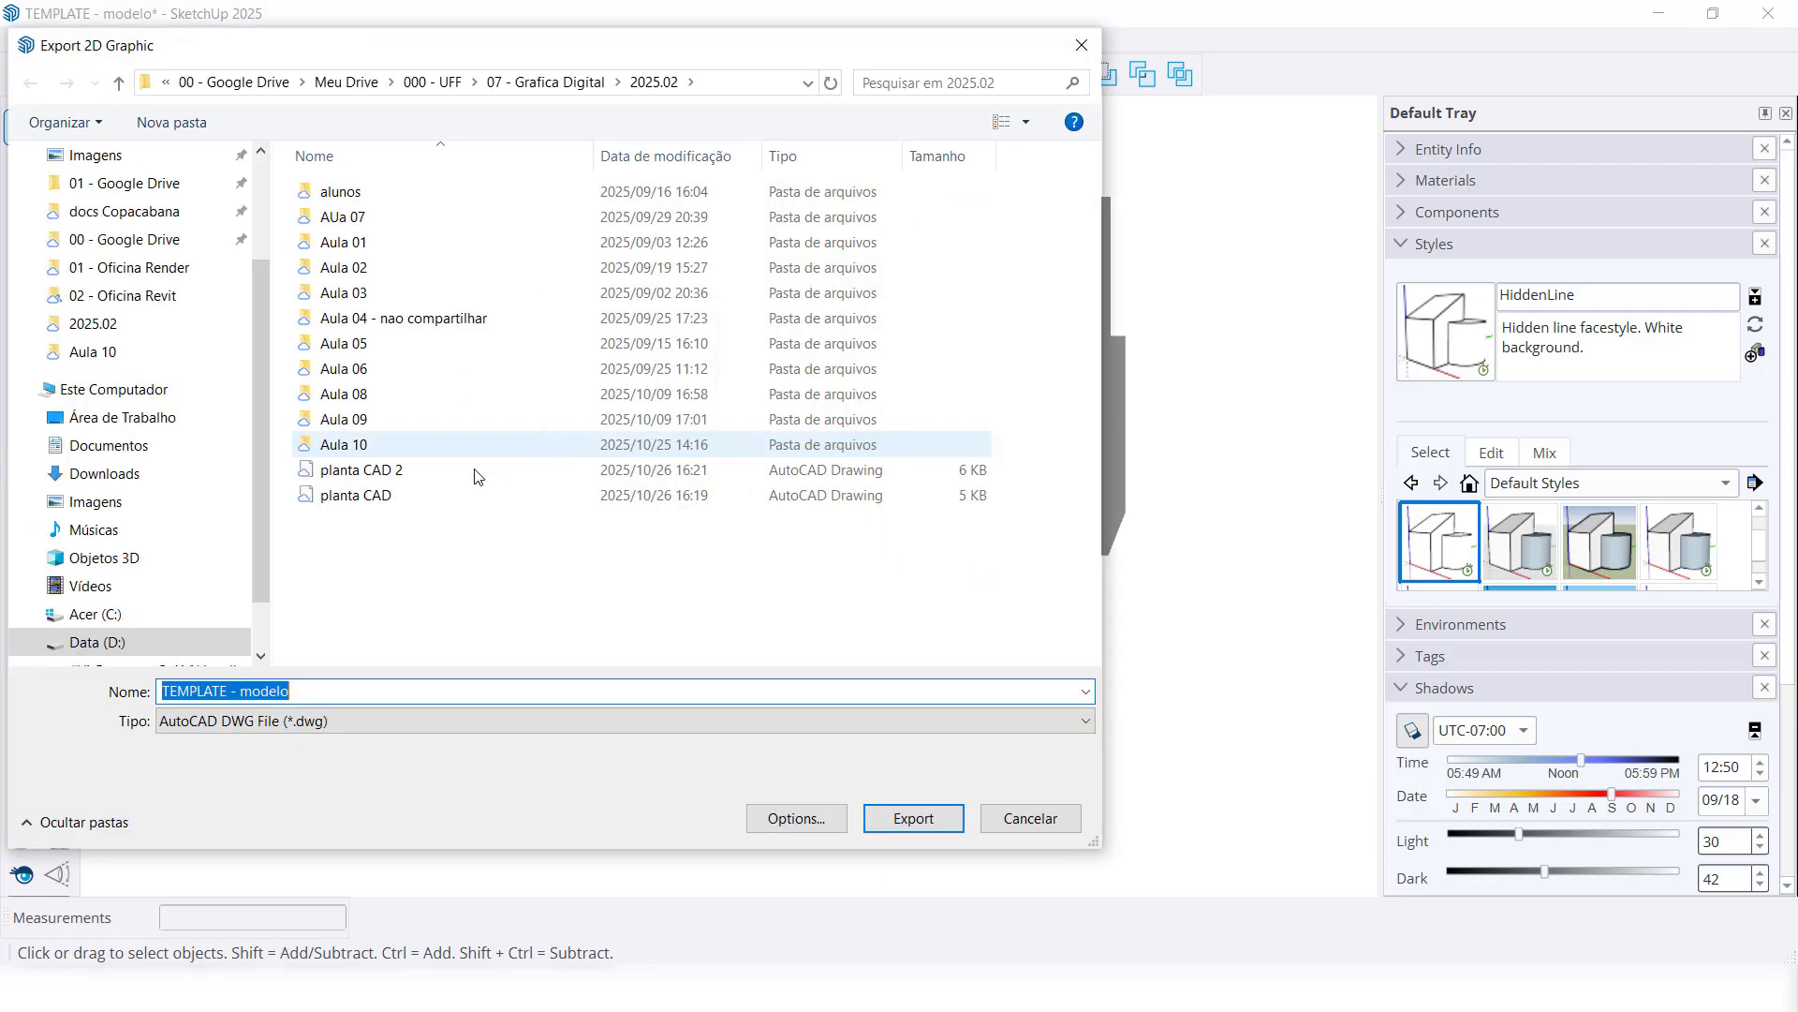
type("pl")
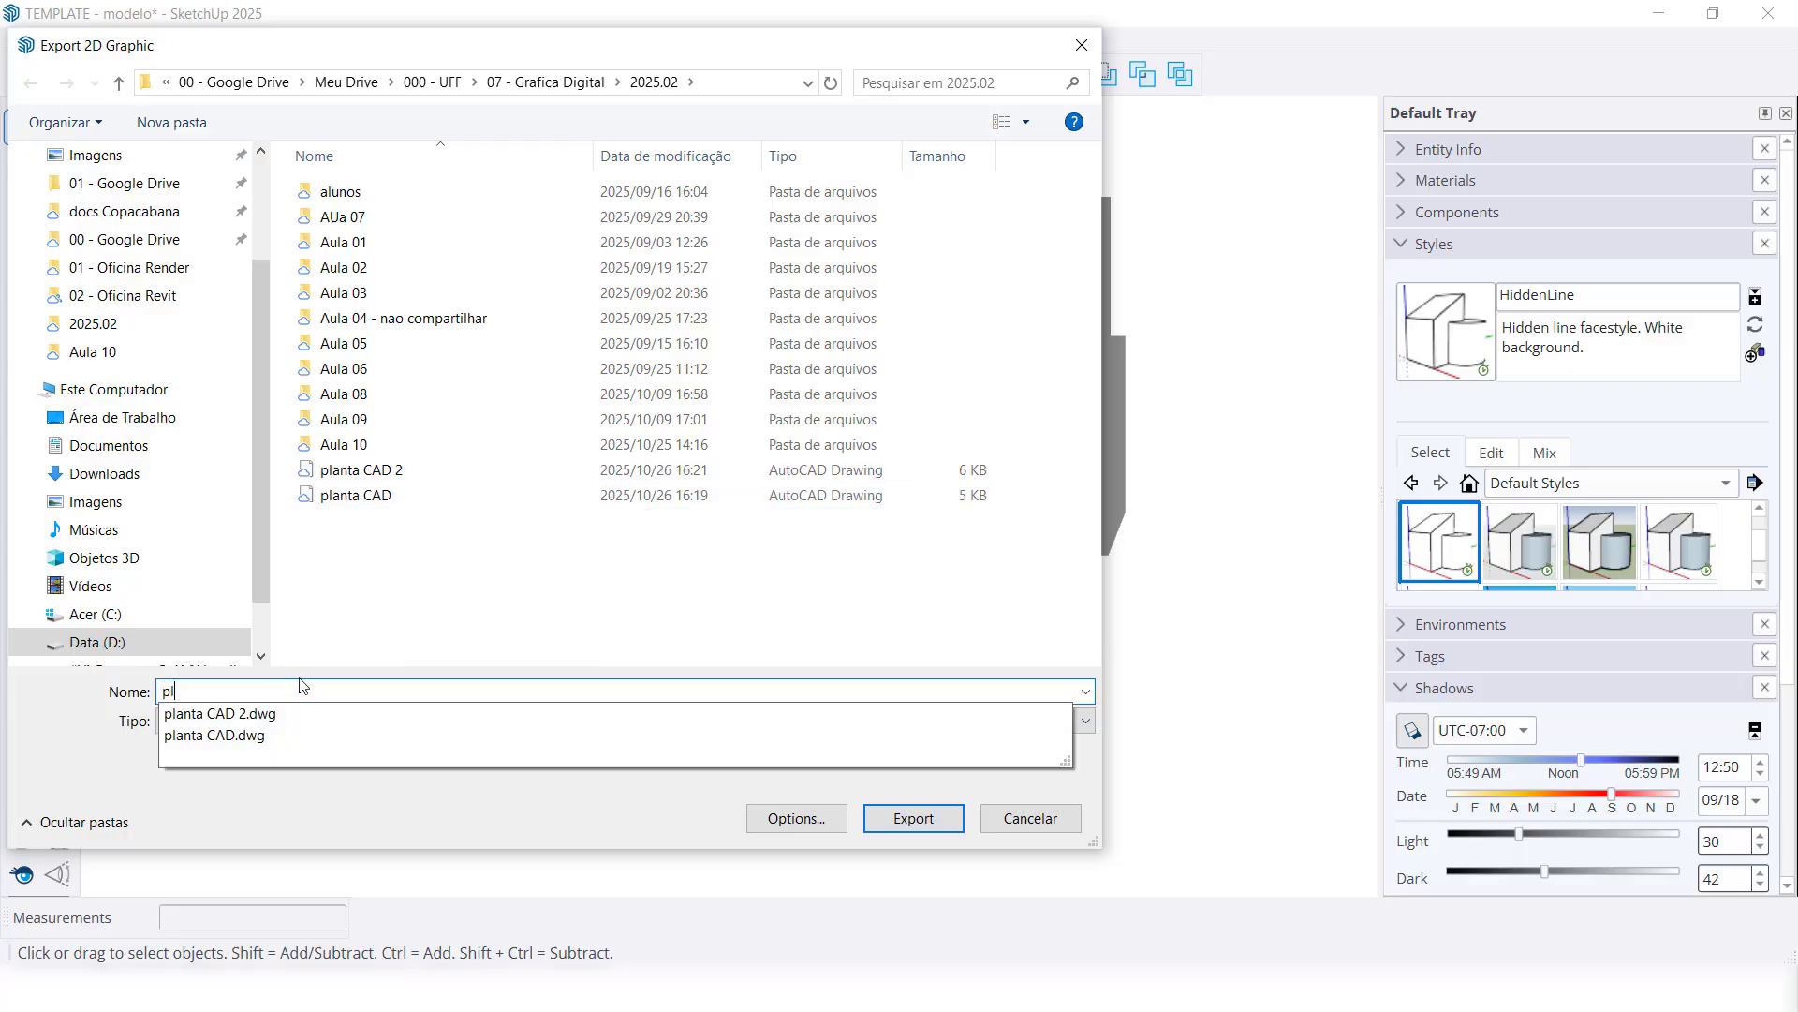
type("anta cad teste")
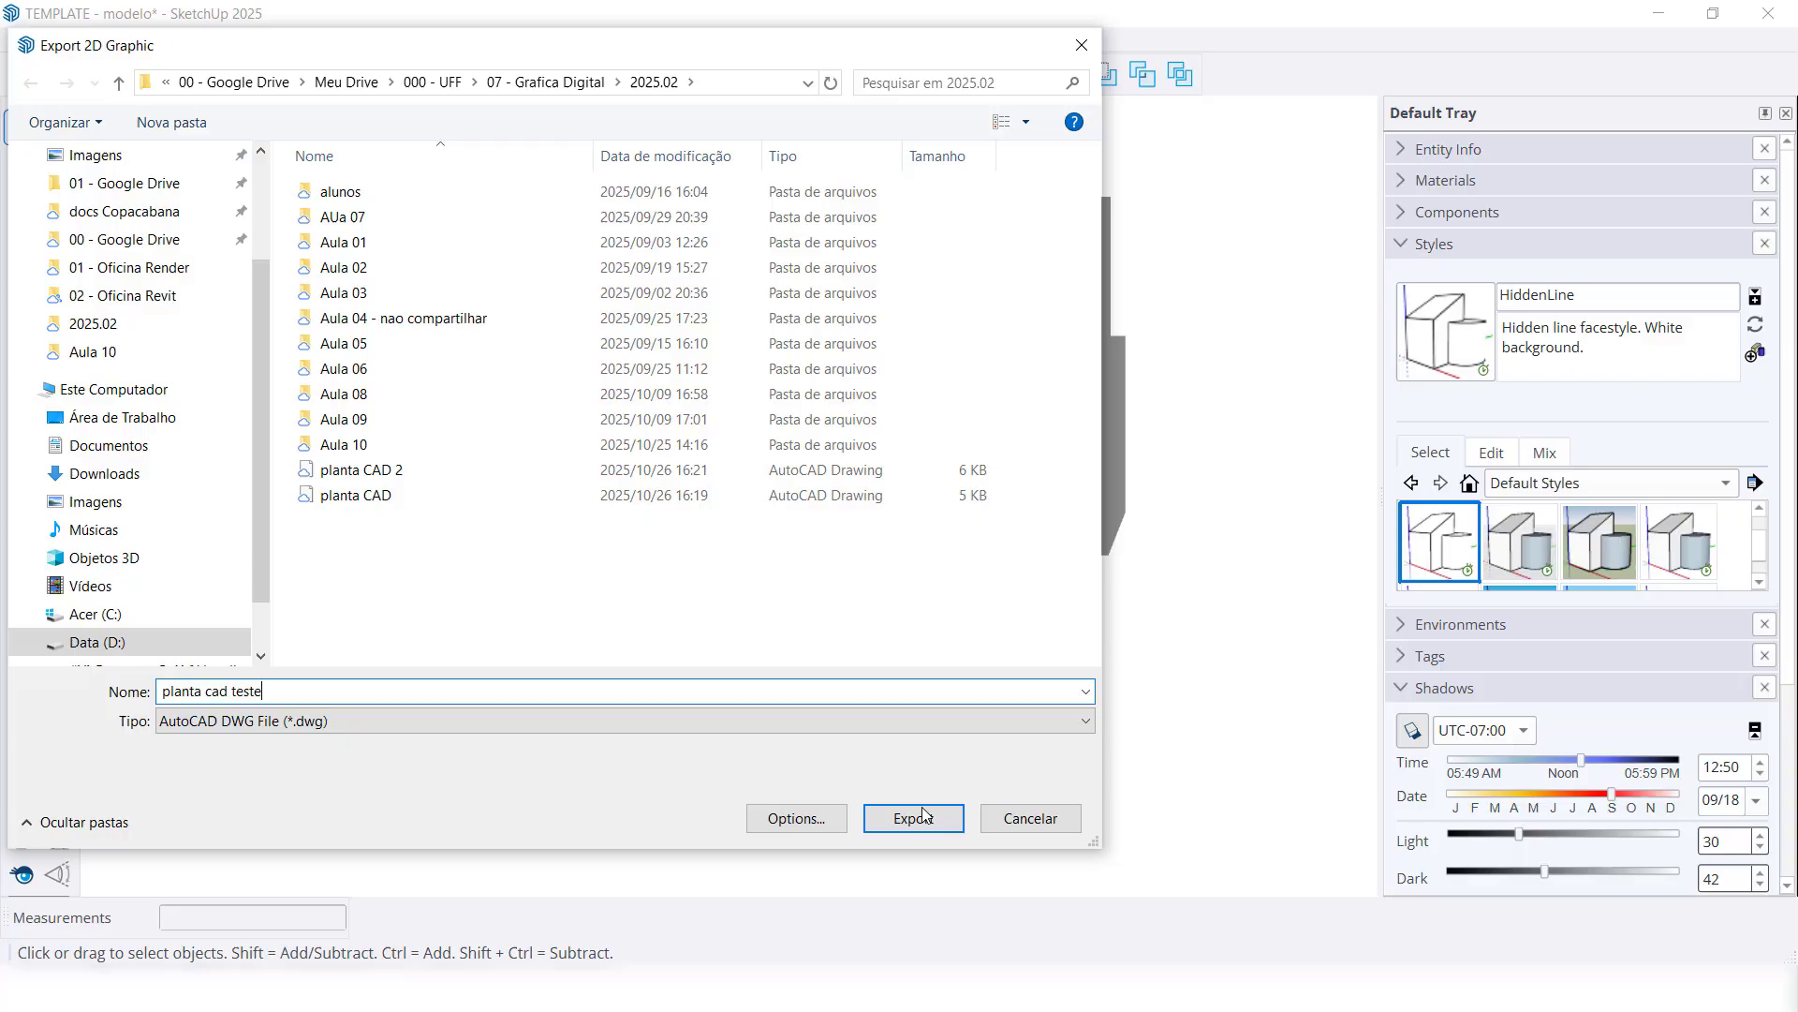
left_click(913, 817)
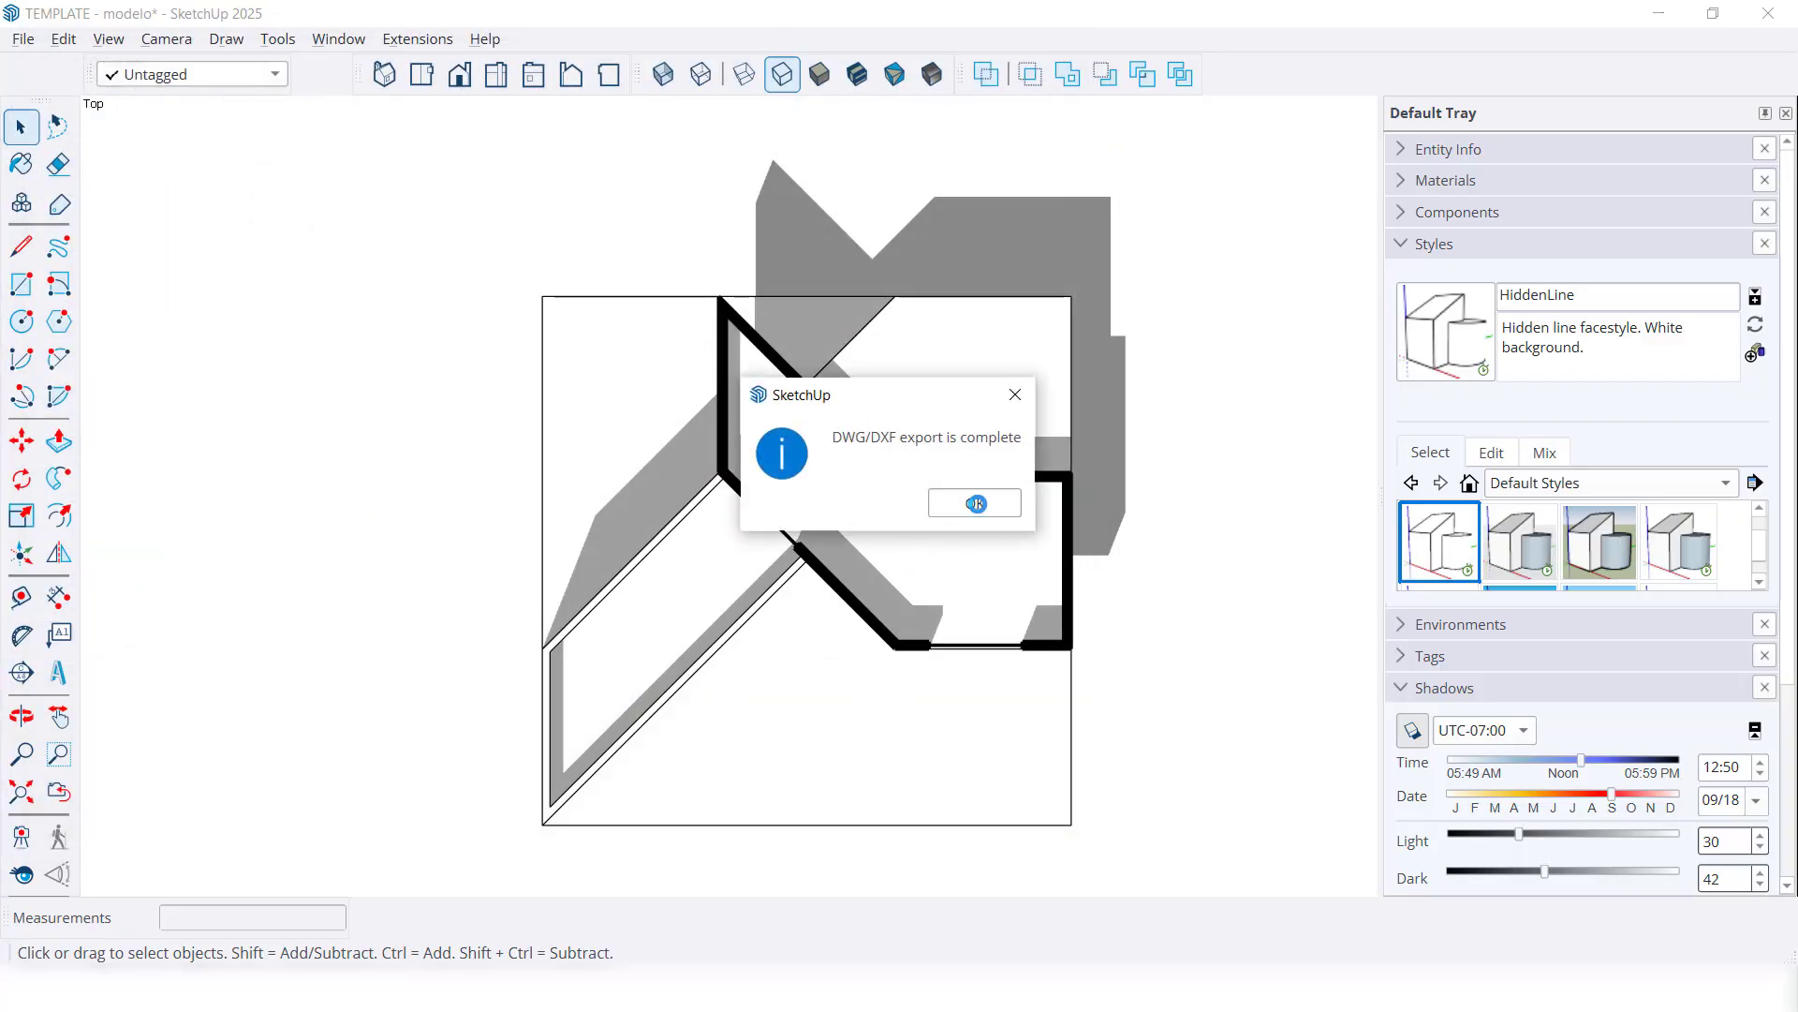
left_click(976, 503)
Step: Switch to AutoCAD and open the drawing planta cad teste from the 2025.02 folder
key("alt+Tab")
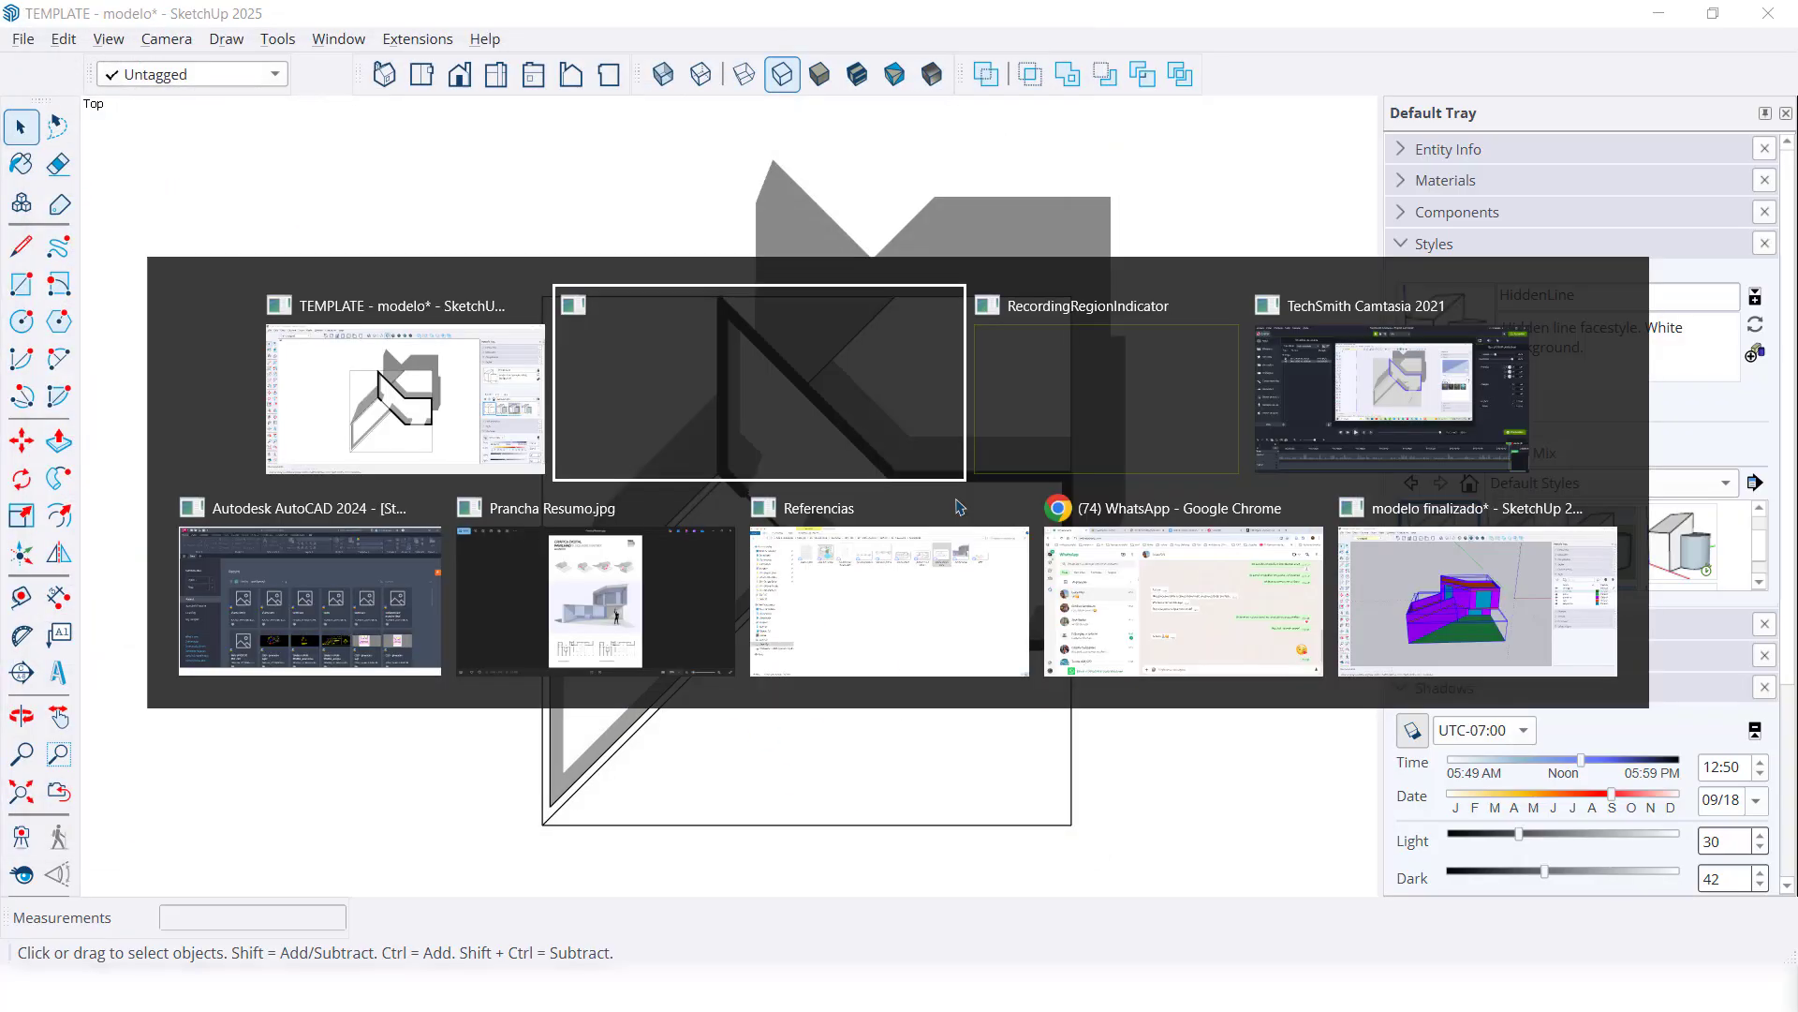
key("alt+Tab")
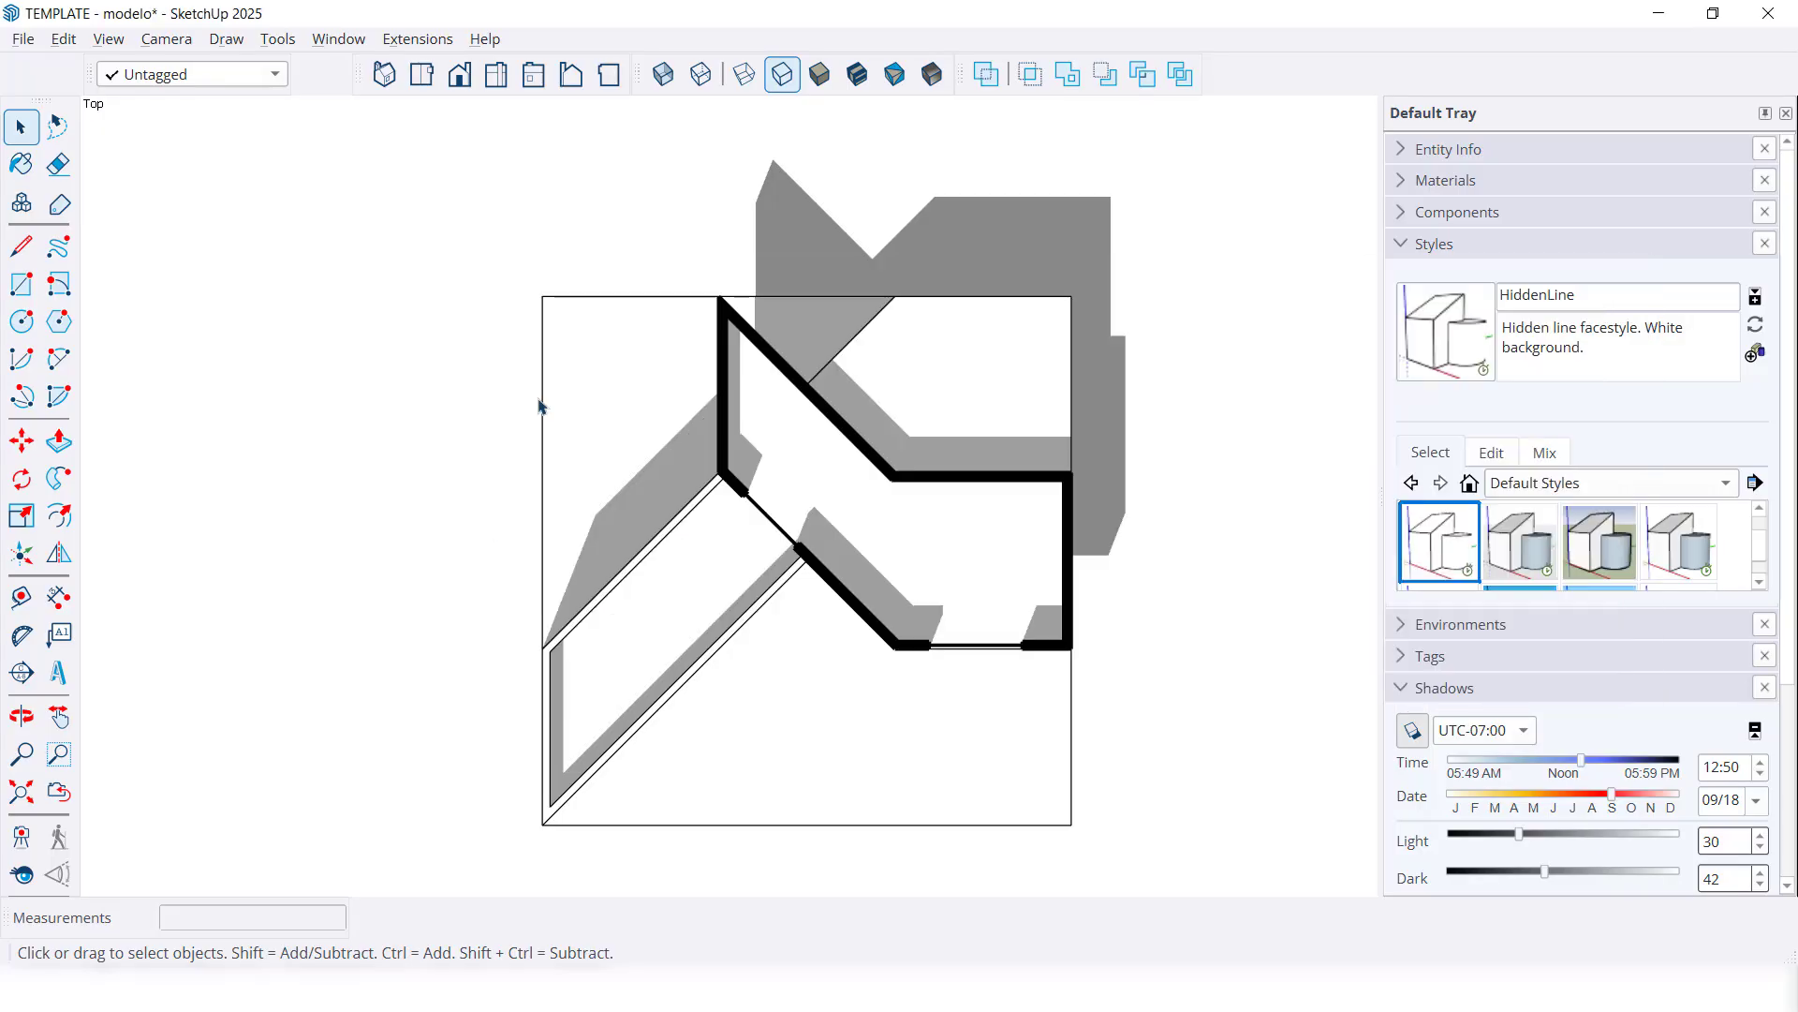
key("alt+Tab")
key("alt+Tab")
key("alt+Tab")
key("alt+Tab")
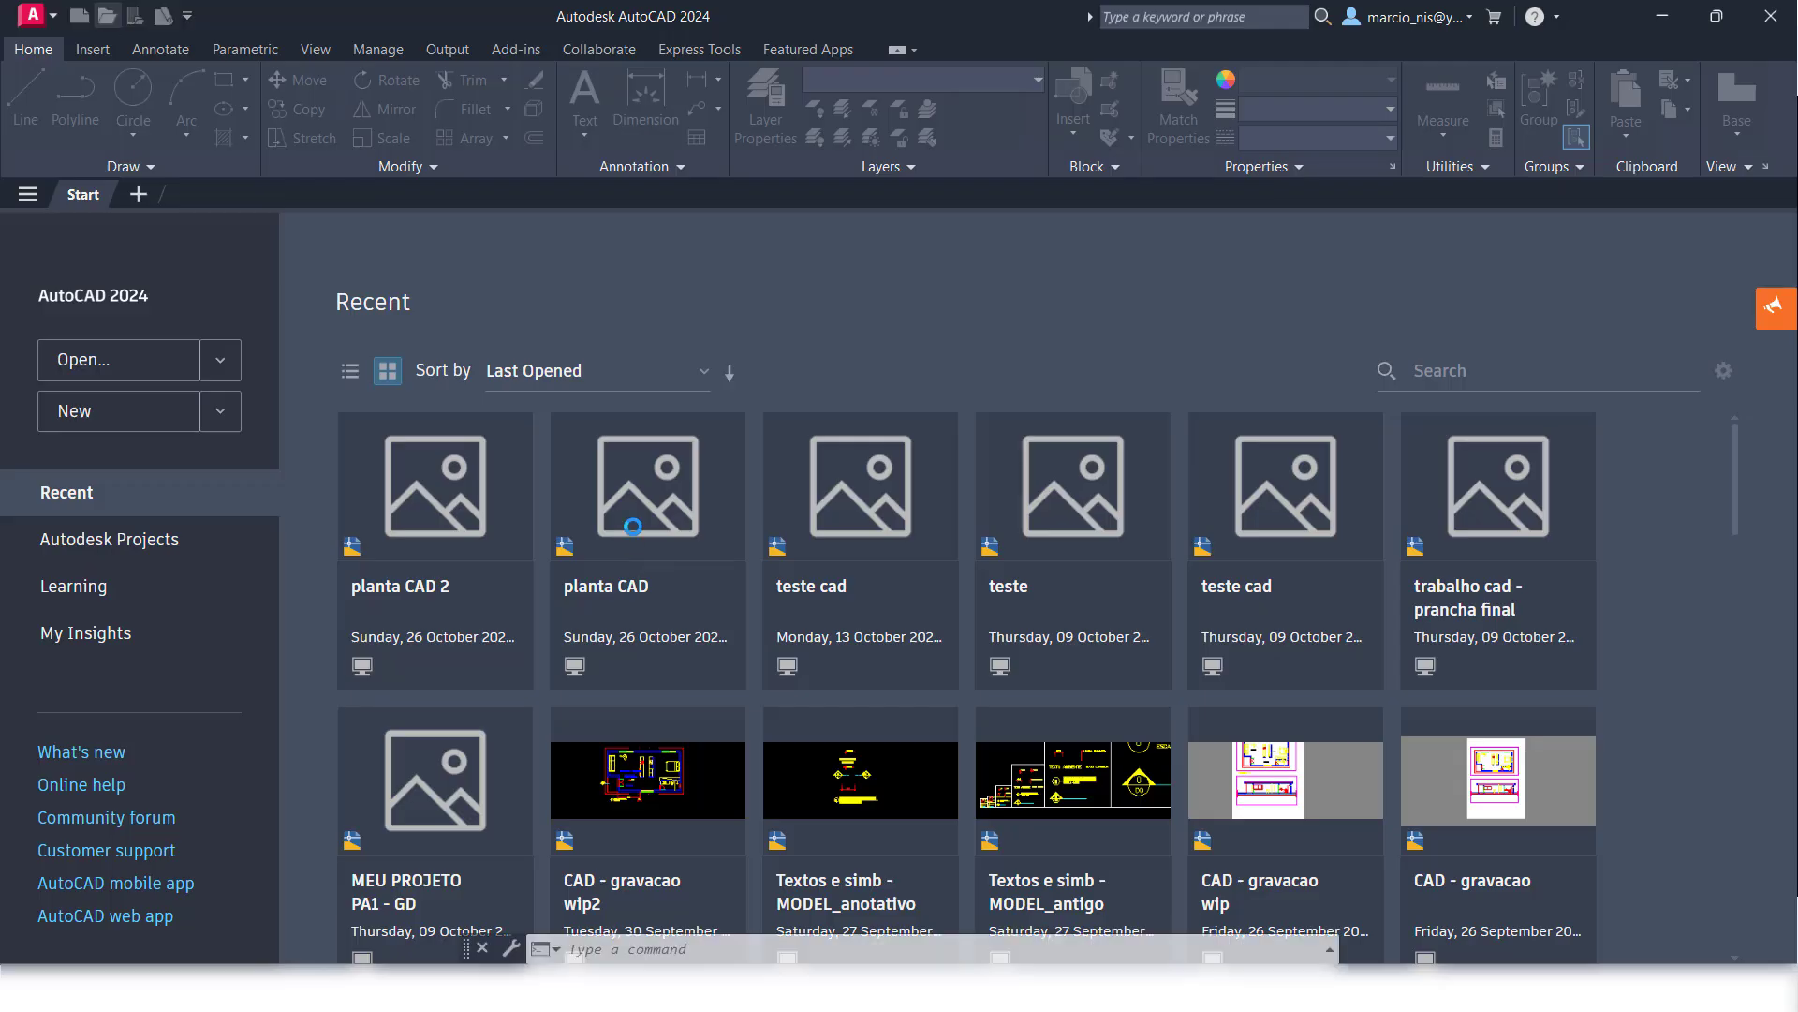
key("ctrl+o")
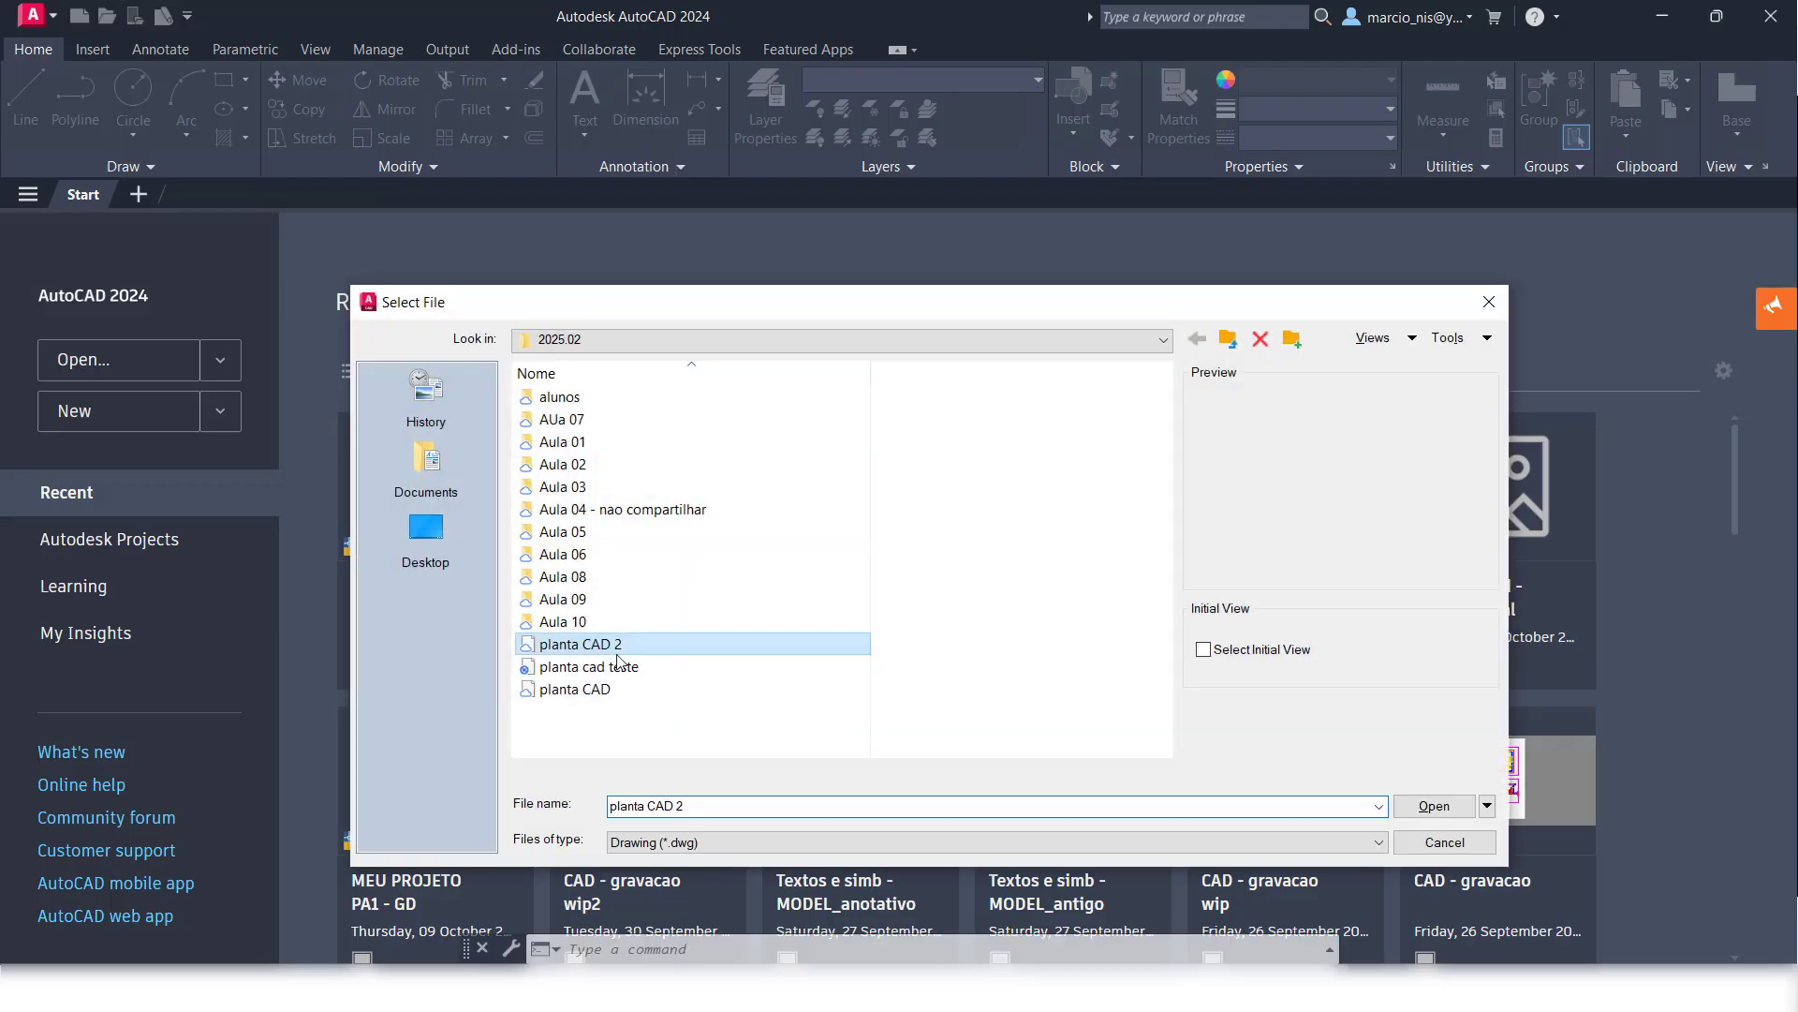
left_click(636, 666)
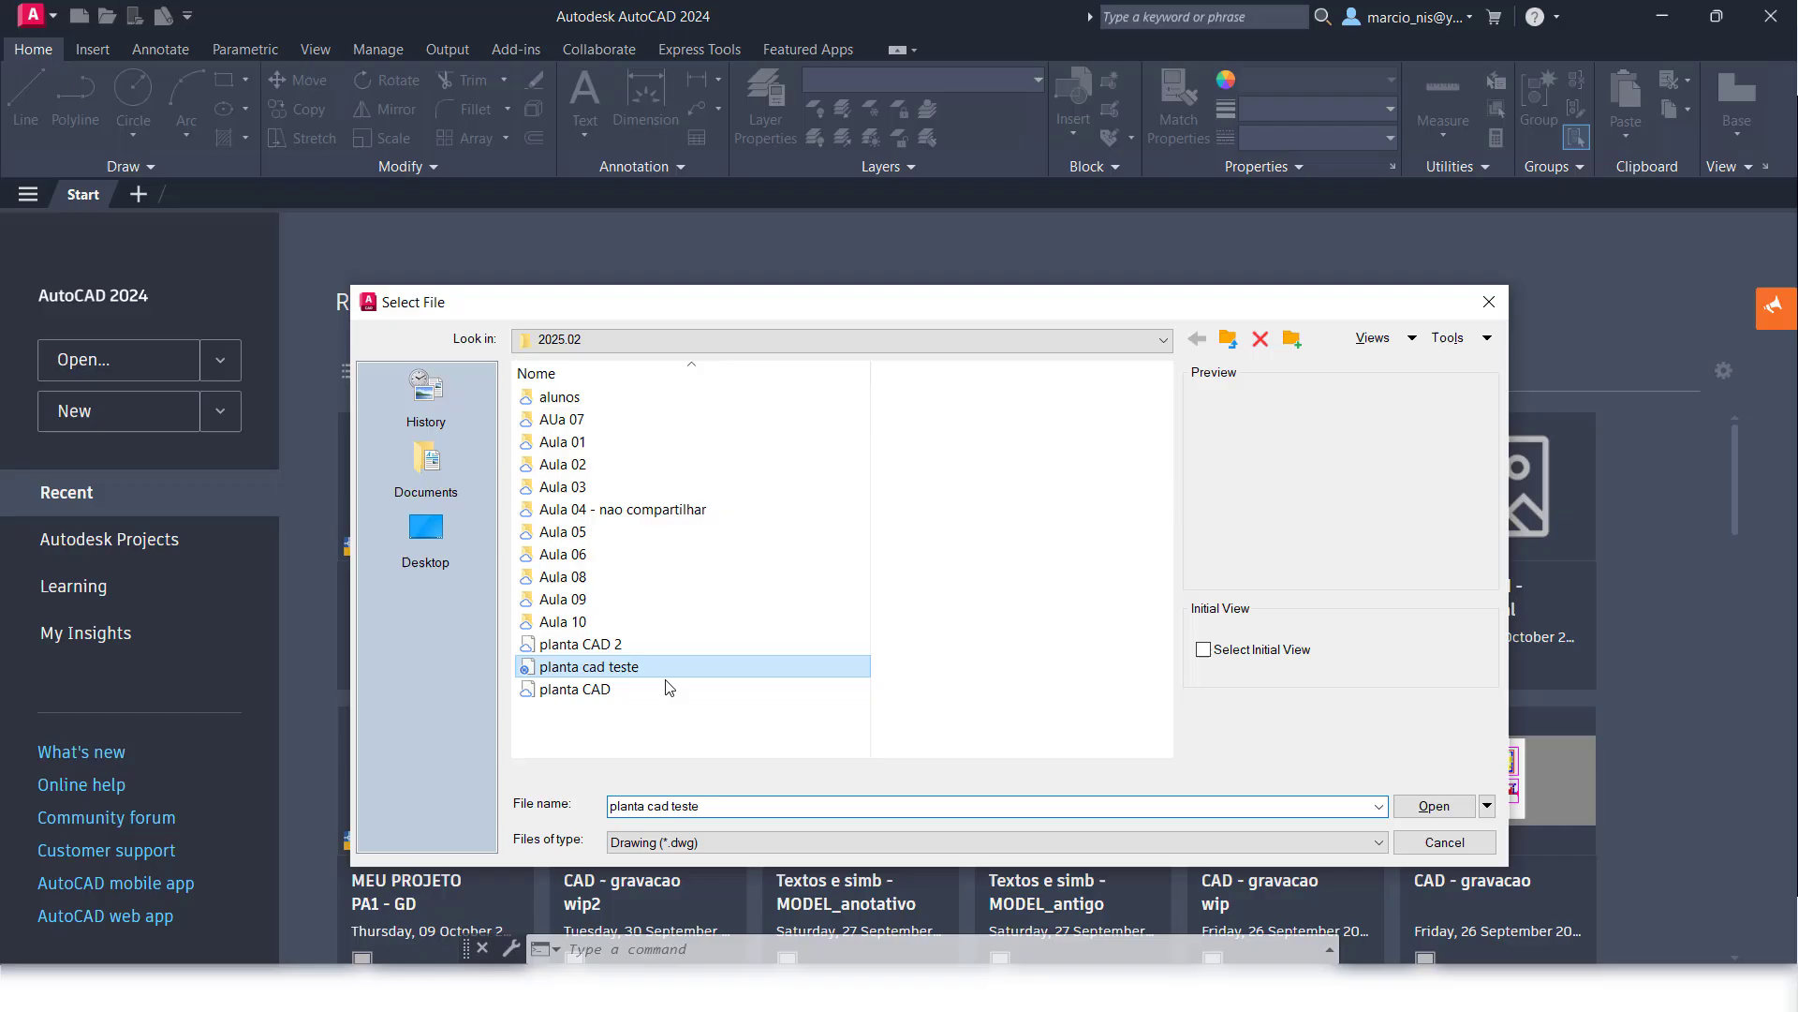
left_click(1435, 807)
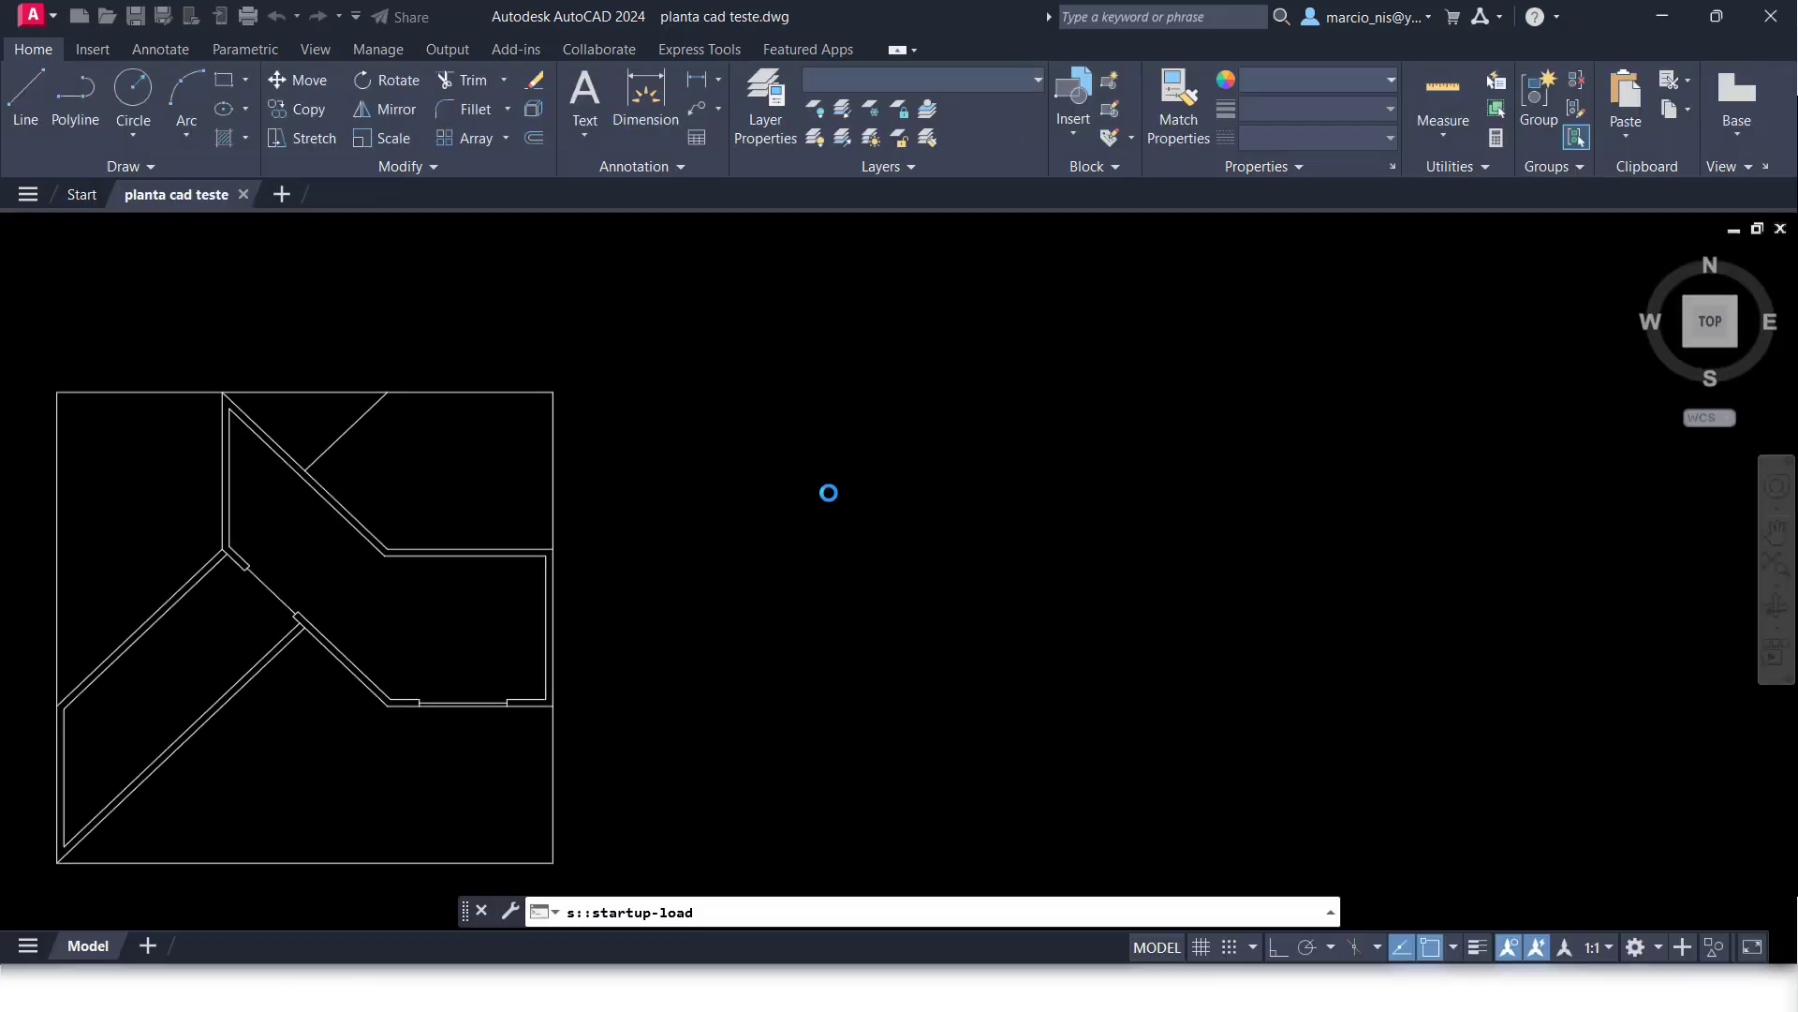
Step: Measure the thickness of the upper diagonal wall with the DIST command
scroll(829, 492, "down", 2)
scroll(581, 594, "up", 5)
scroll(570, 579, "down", 3)
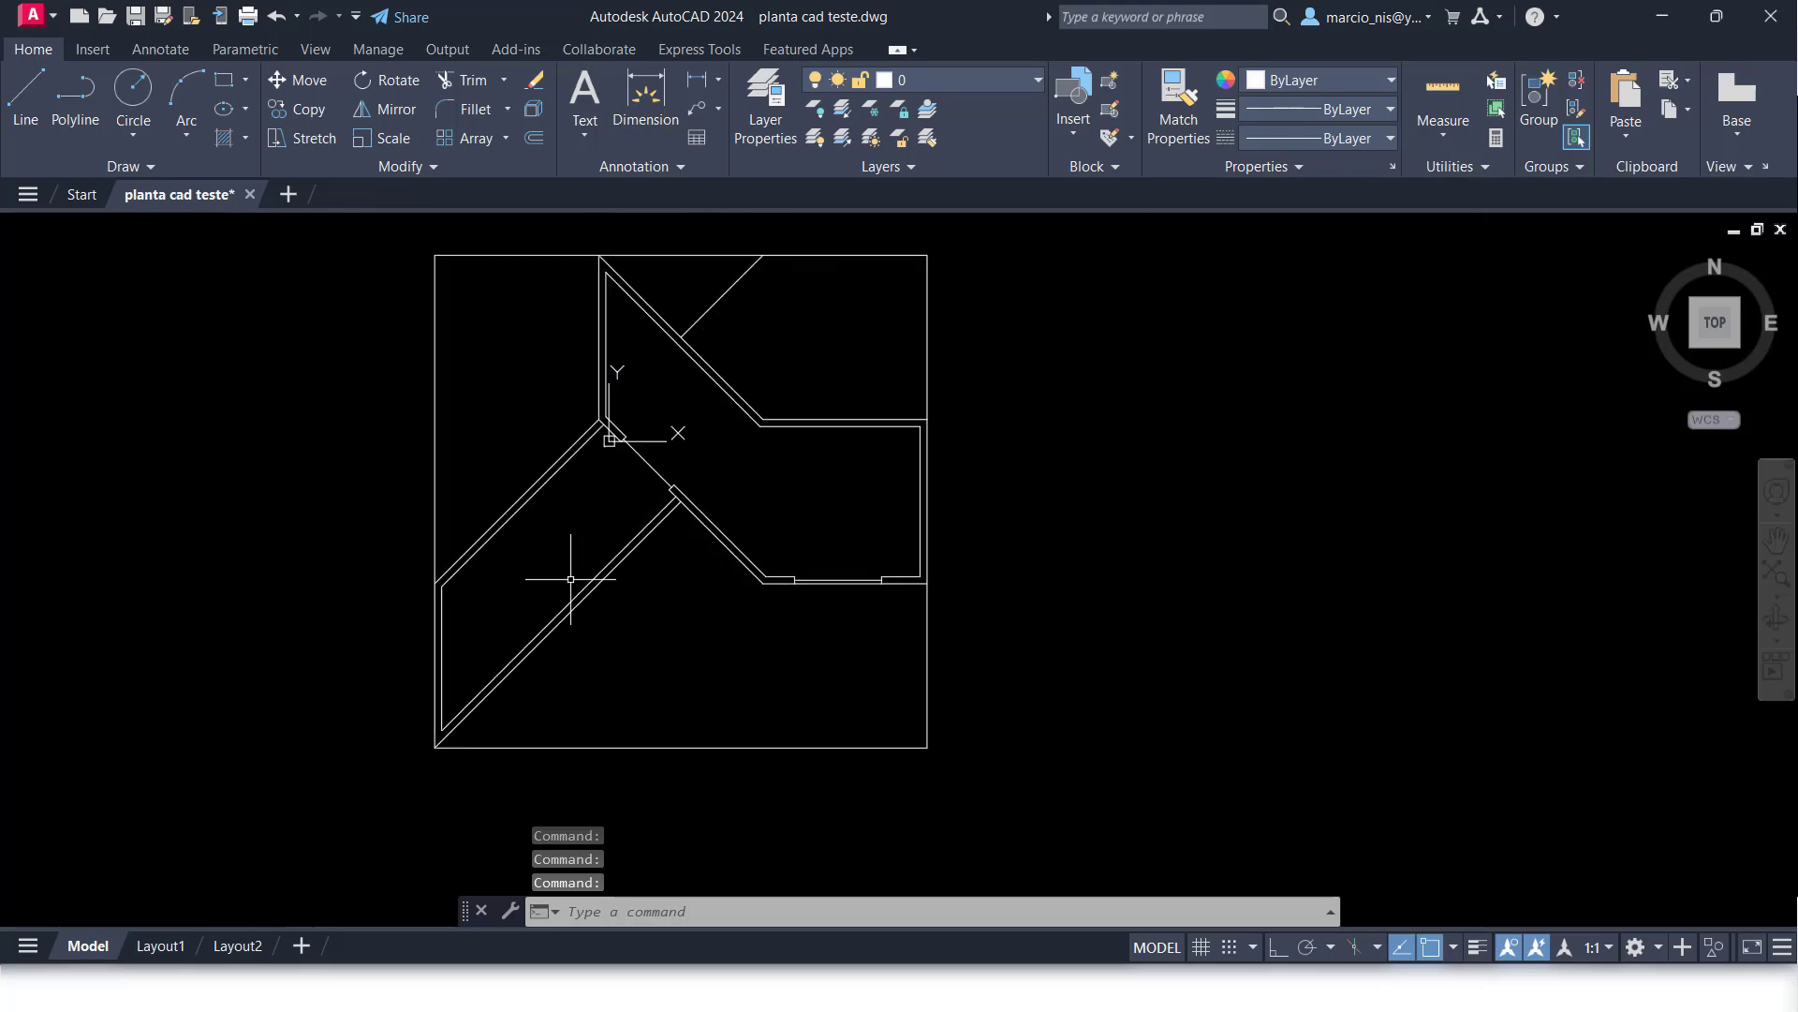
type("di")
key("Return")
scroll(756, 265, "up", 5)
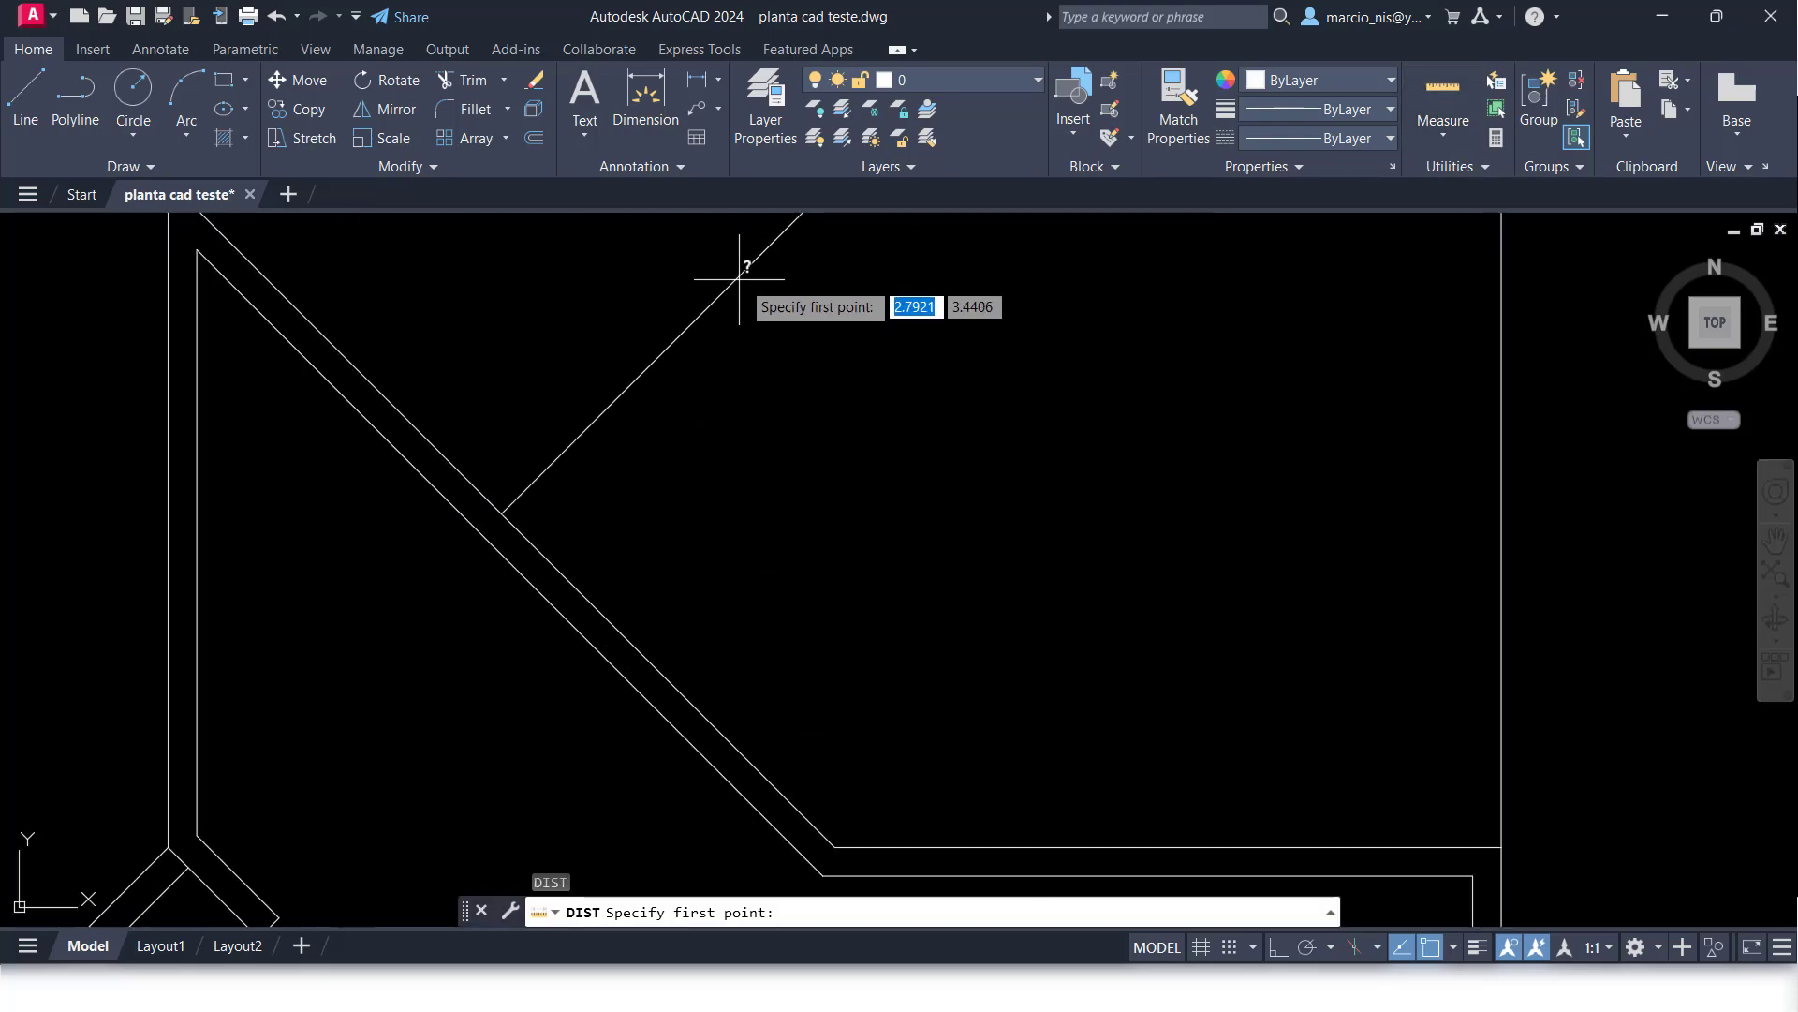
left_click(503, 513)
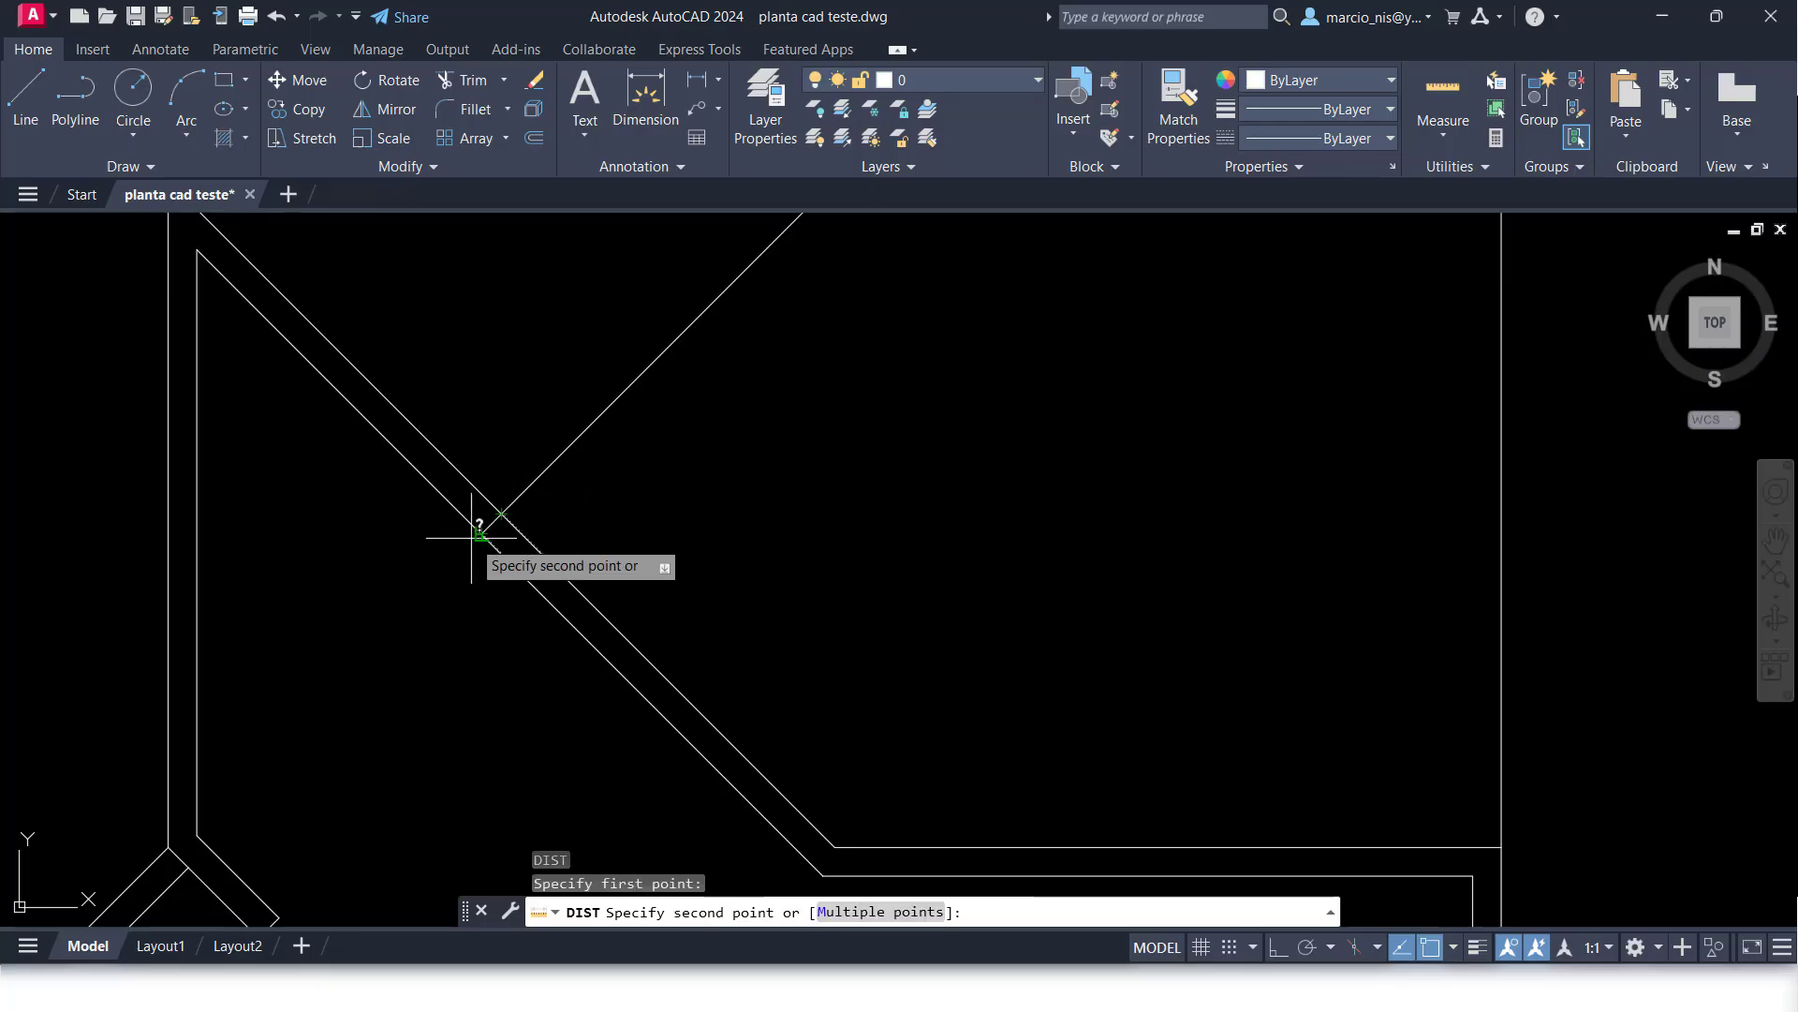
left_click(481, 534)
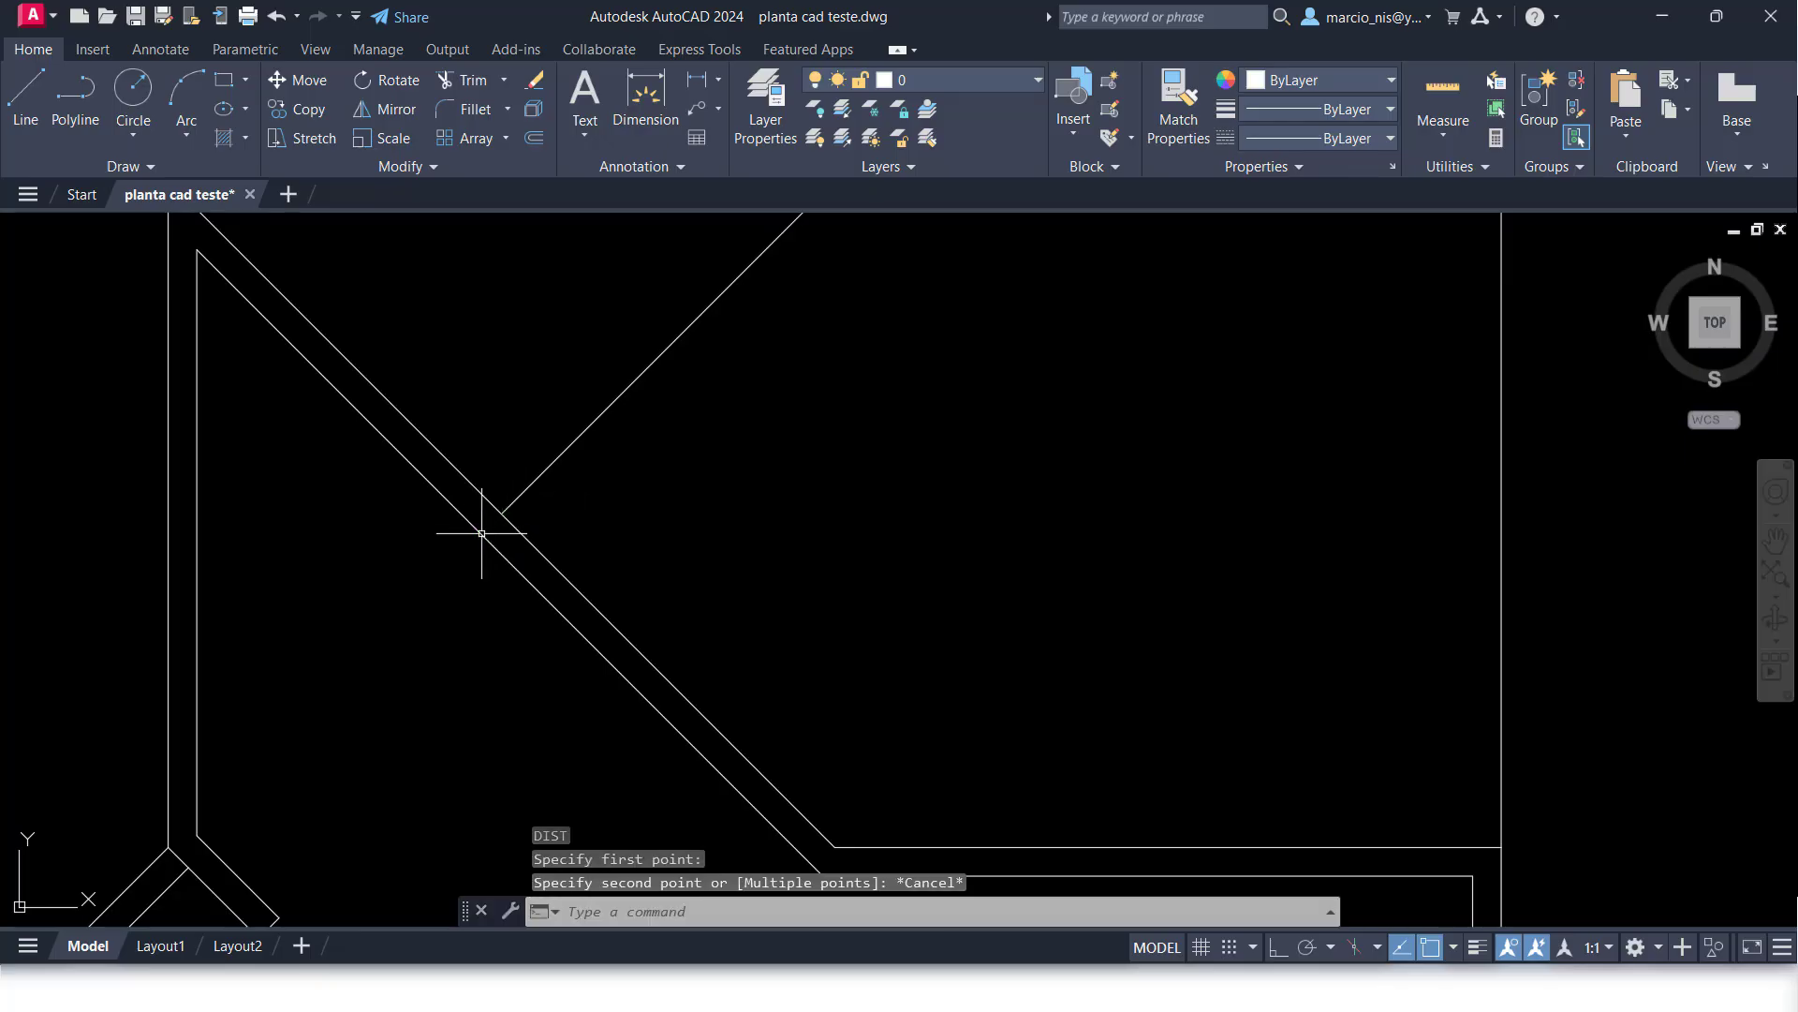
key("Return")
left_click(481, 533)
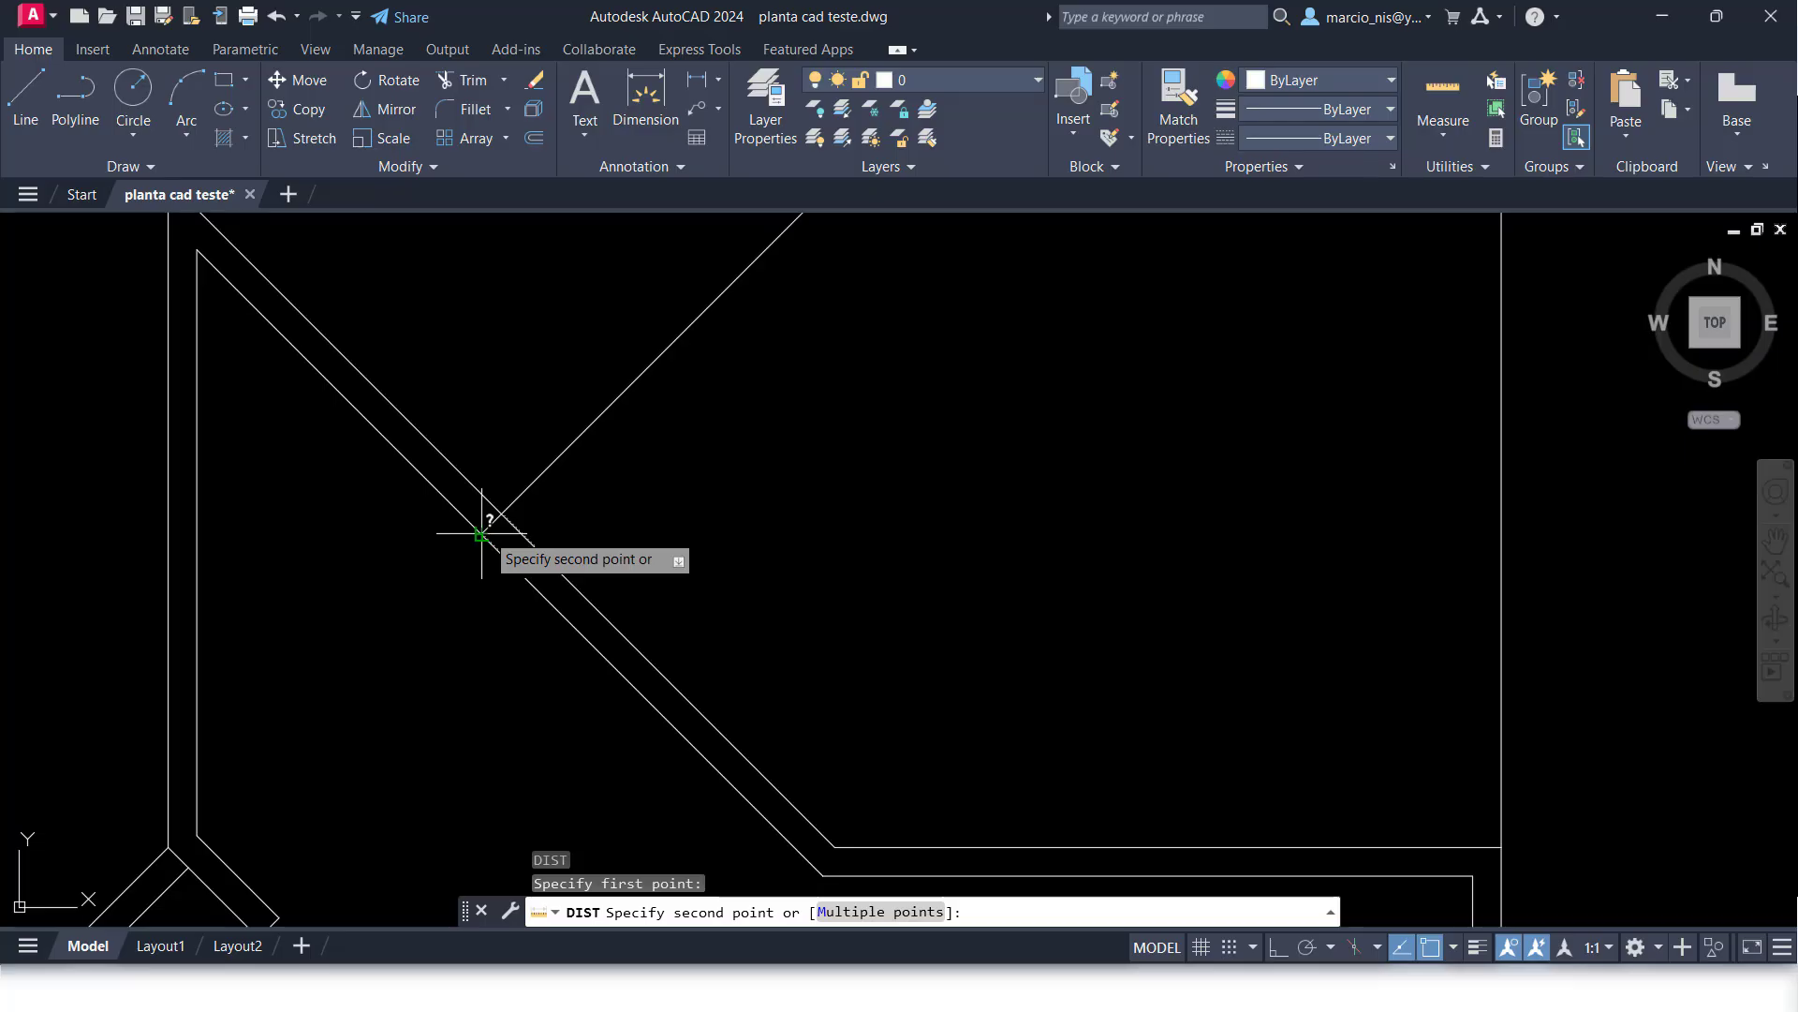
left_click(480, 534)
scroll(483, 530, "up", 3)
key("Escape")
key("Escape")
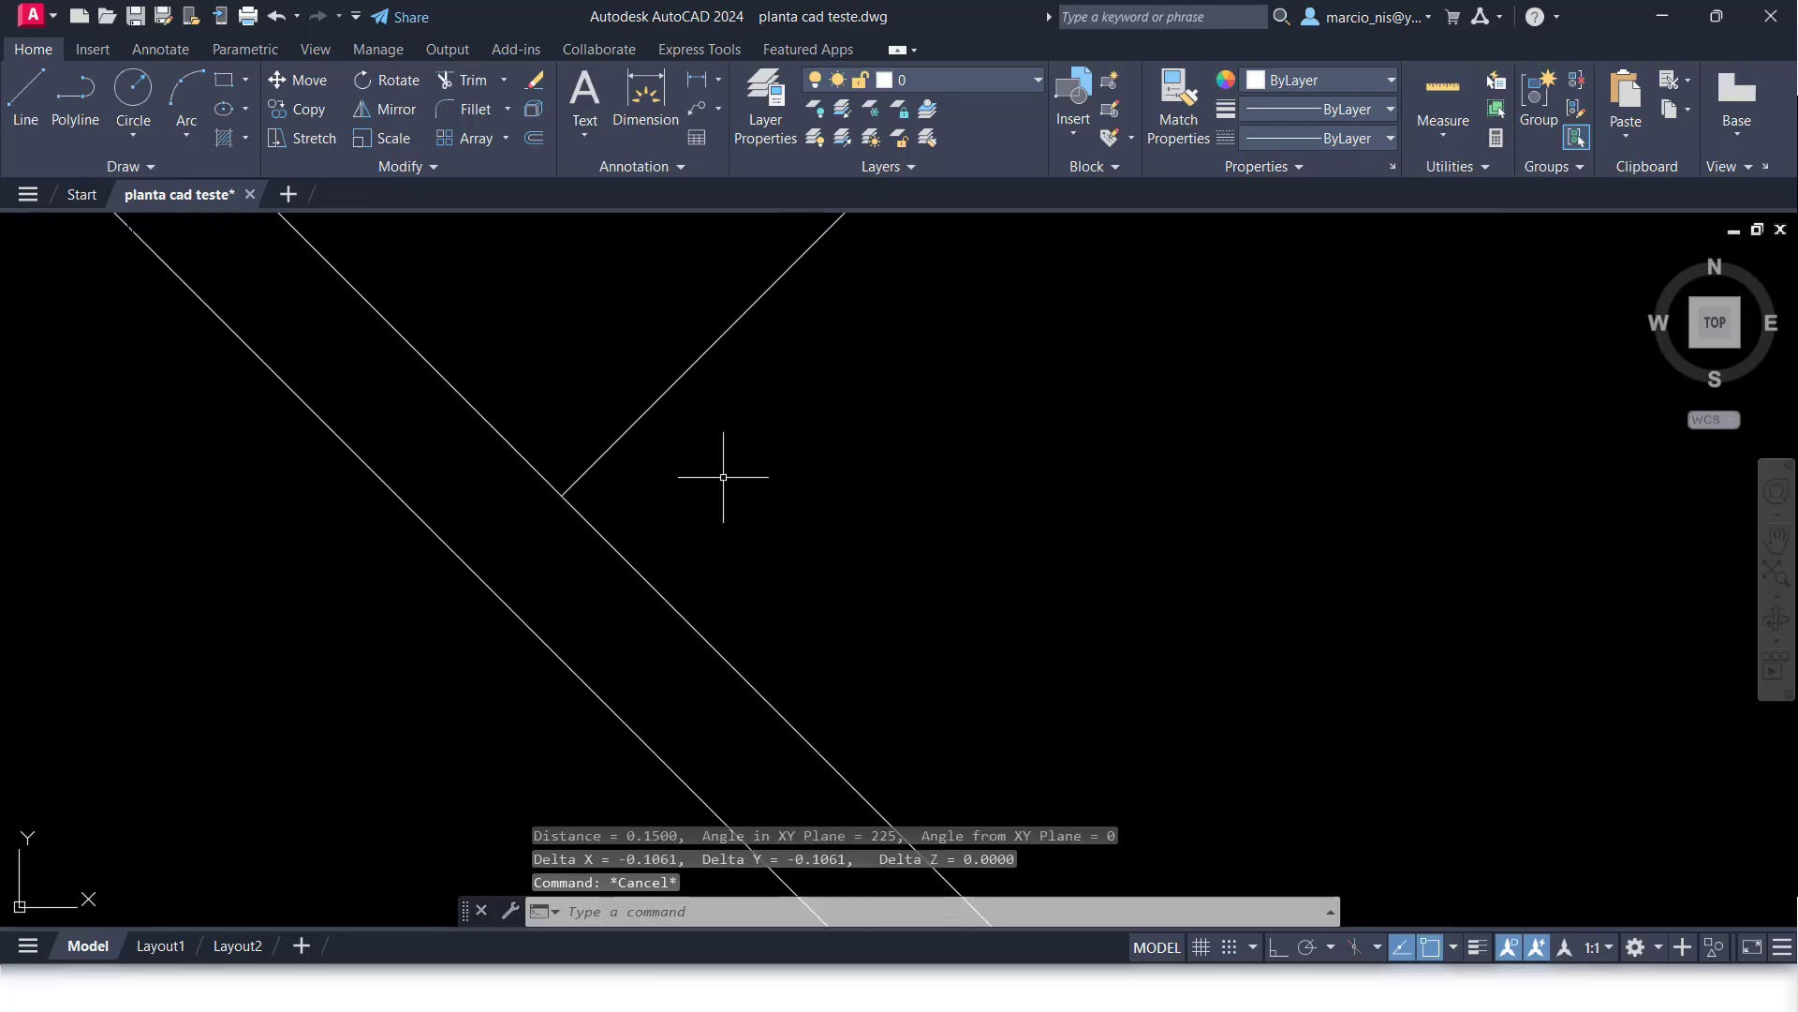
Step: Examine the exported plan's linework at the wall corners, the window in the lower wall and the diagonal opening
scroll(883, 449, "down", 5)
scroll(867, 449, "down", 2)
middle_click_drag(867, 534, 723, 465)
scroll(694, 420, "up", 2)
left_click(877, 402)
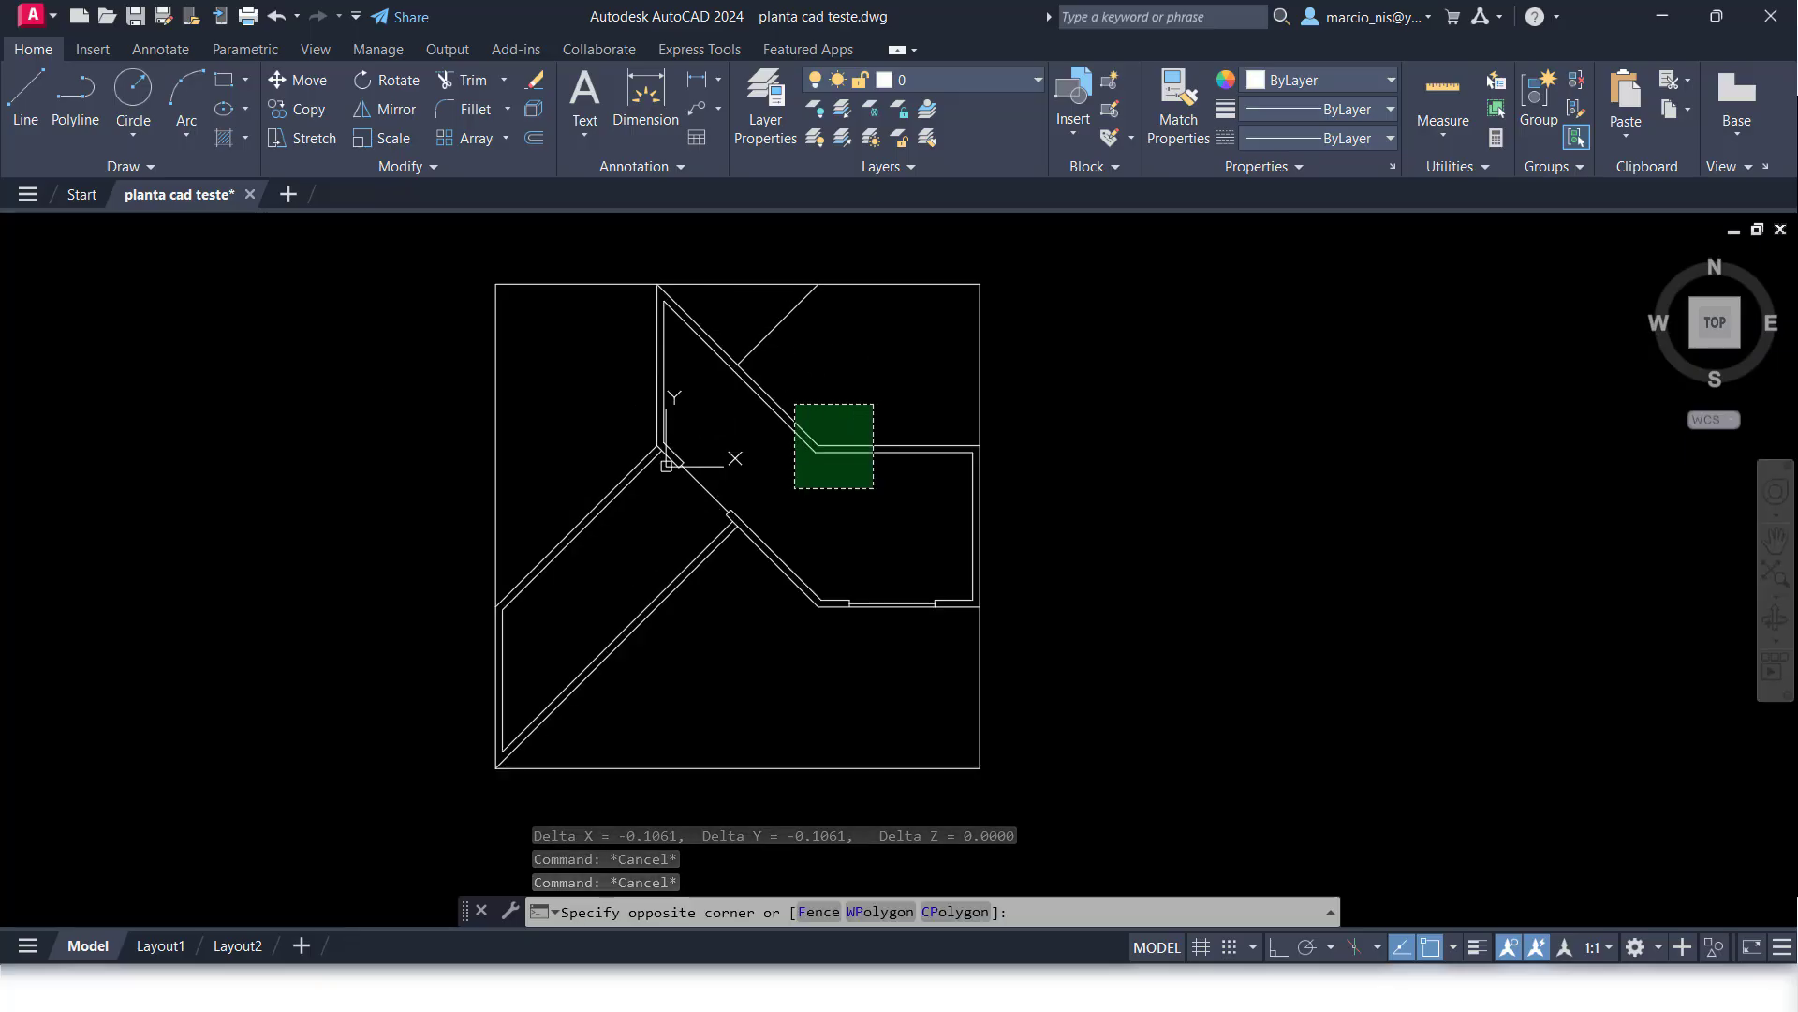
key("Escape")
scroll(874, 599, "up", 10)
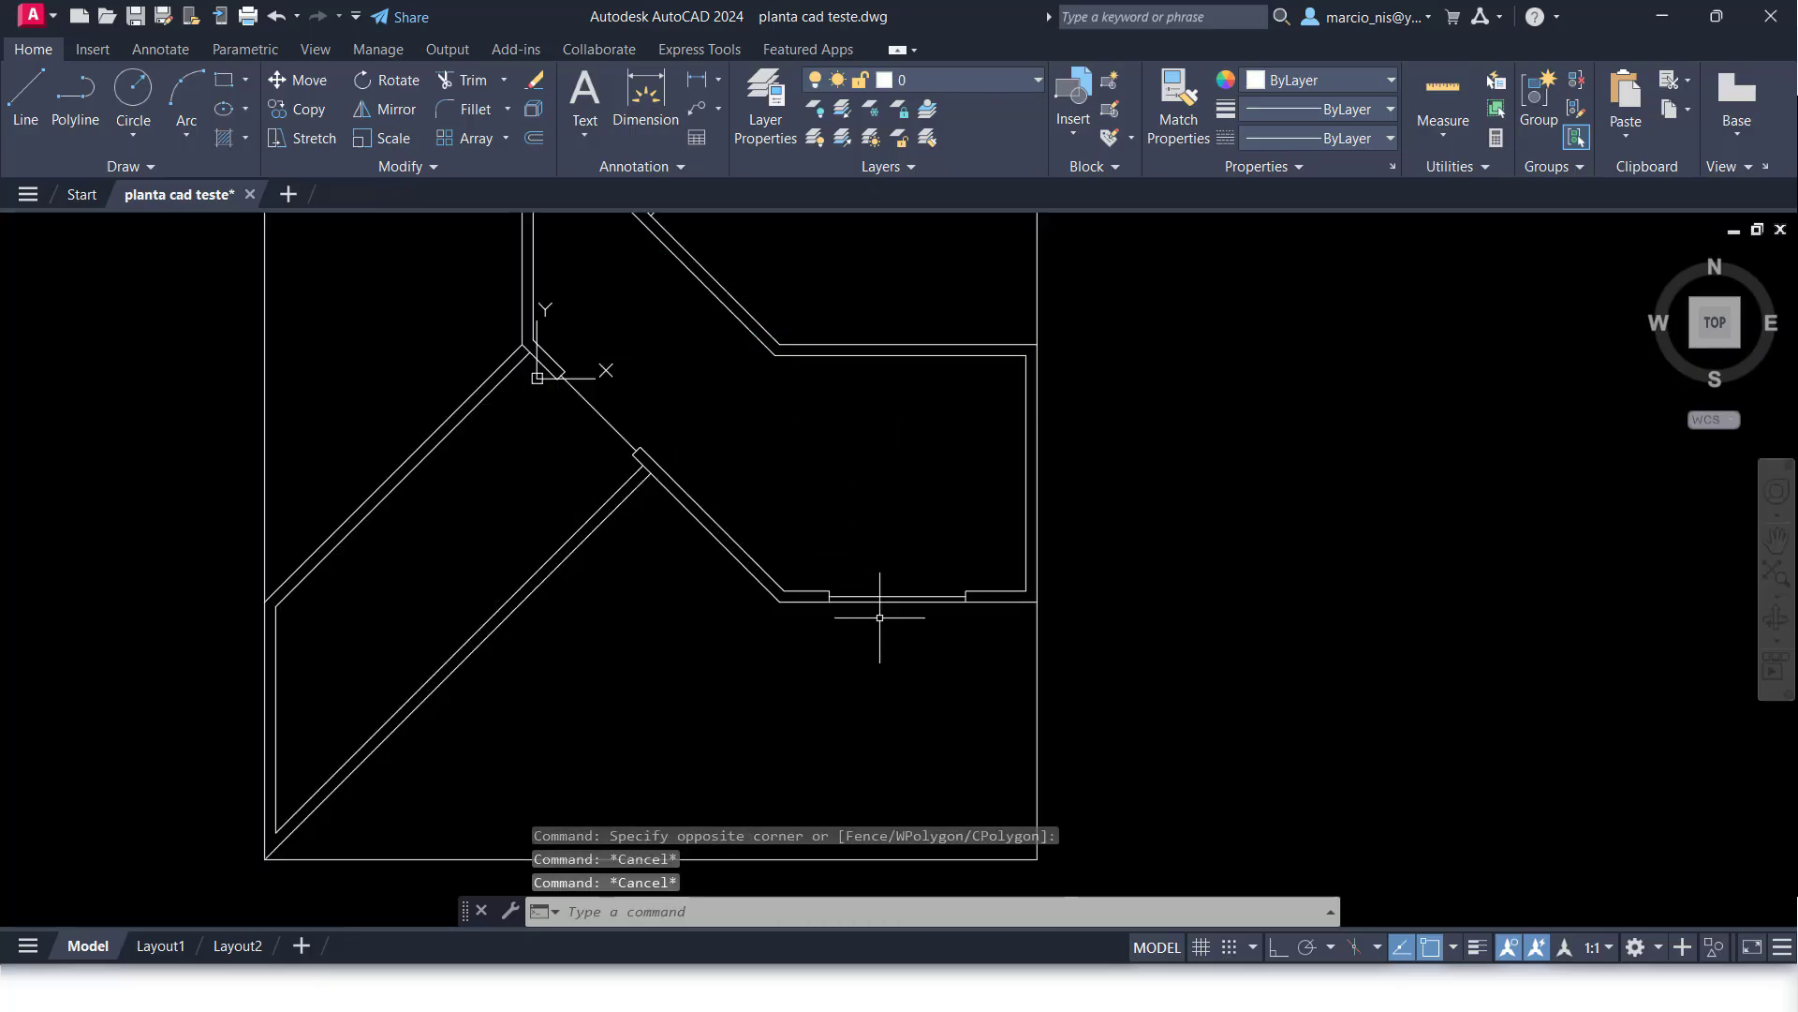
scroll(674, 436, "down", 4)
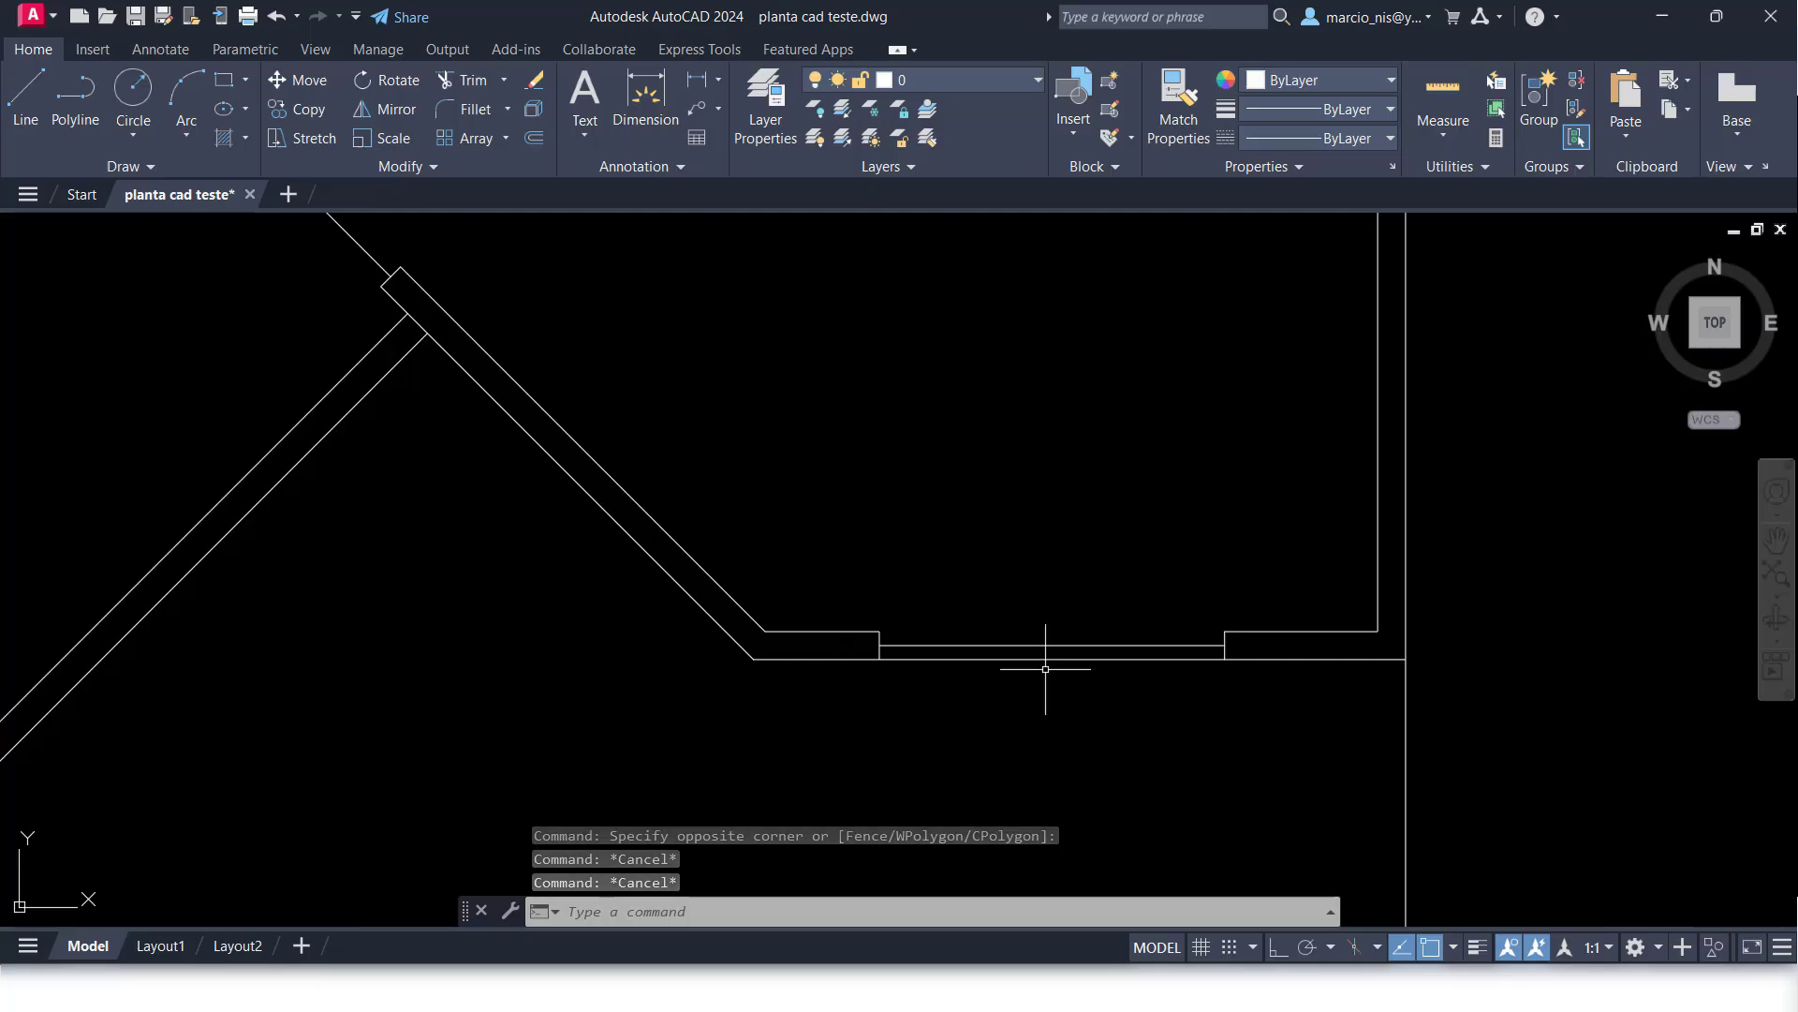
scroll(1039, 682, "down", 2)
scroll(524, 300, "up", 6)
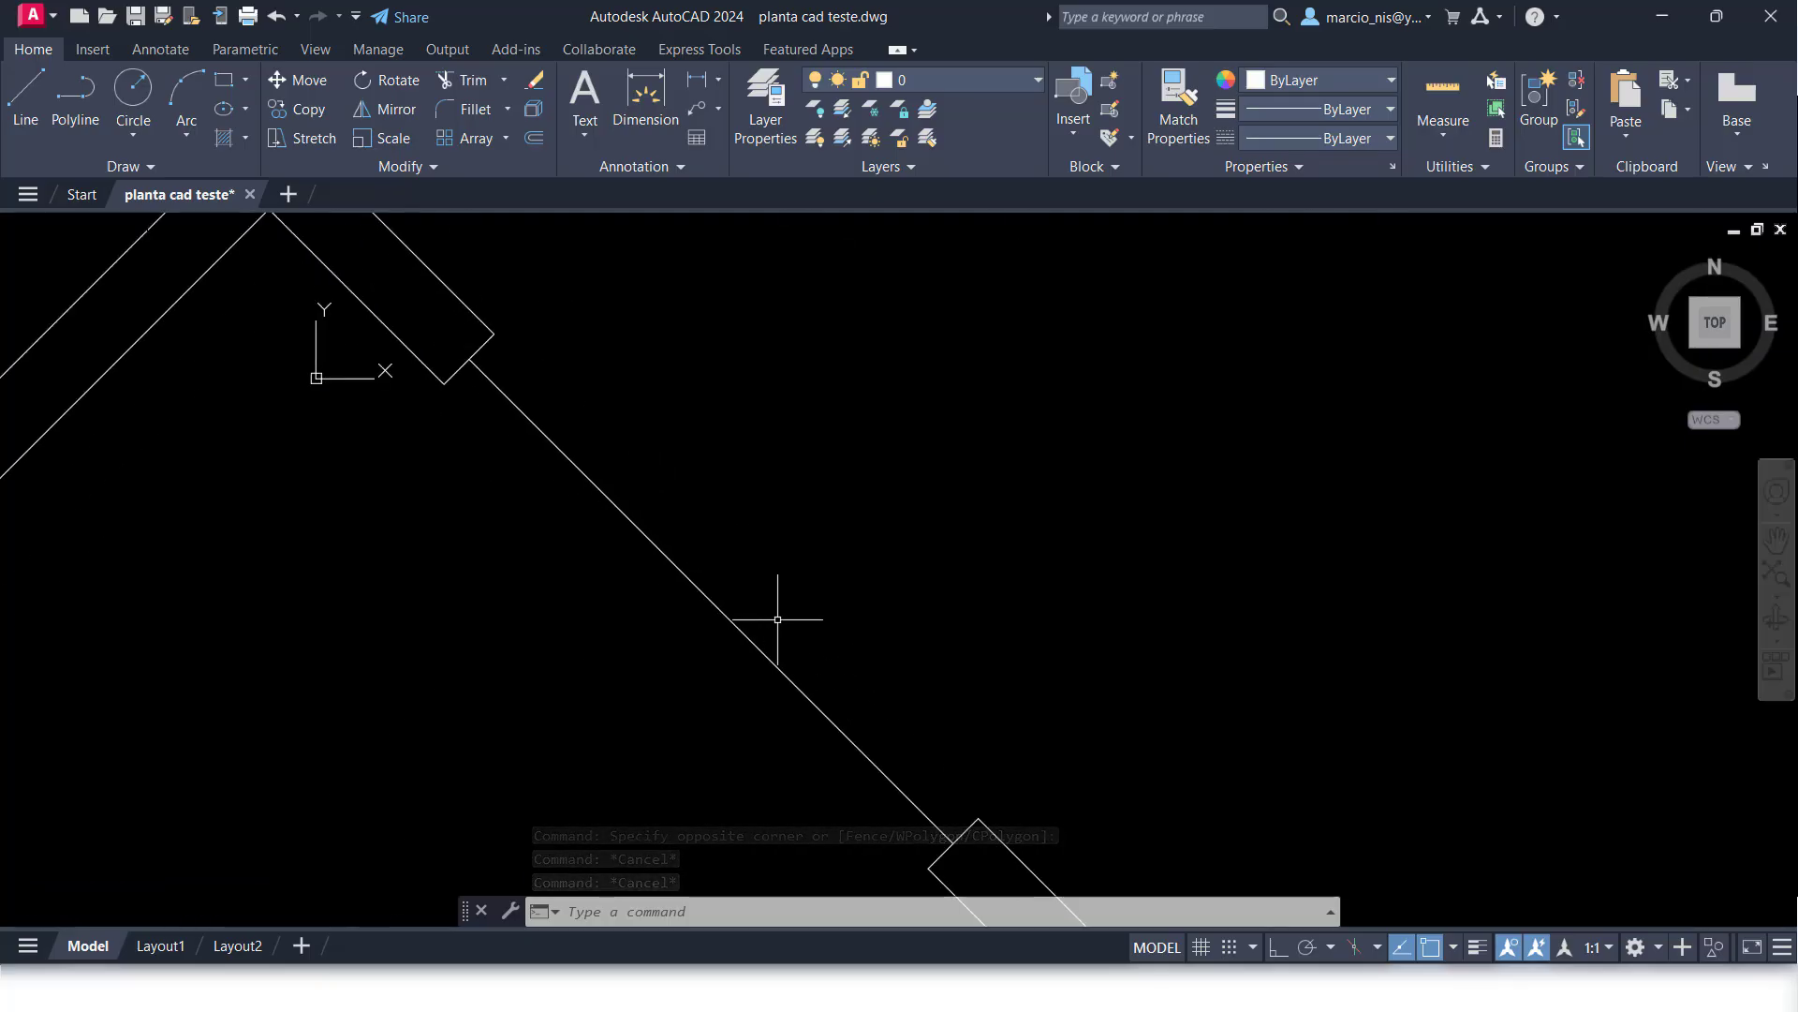
scroll(631, 481, "down", 3)
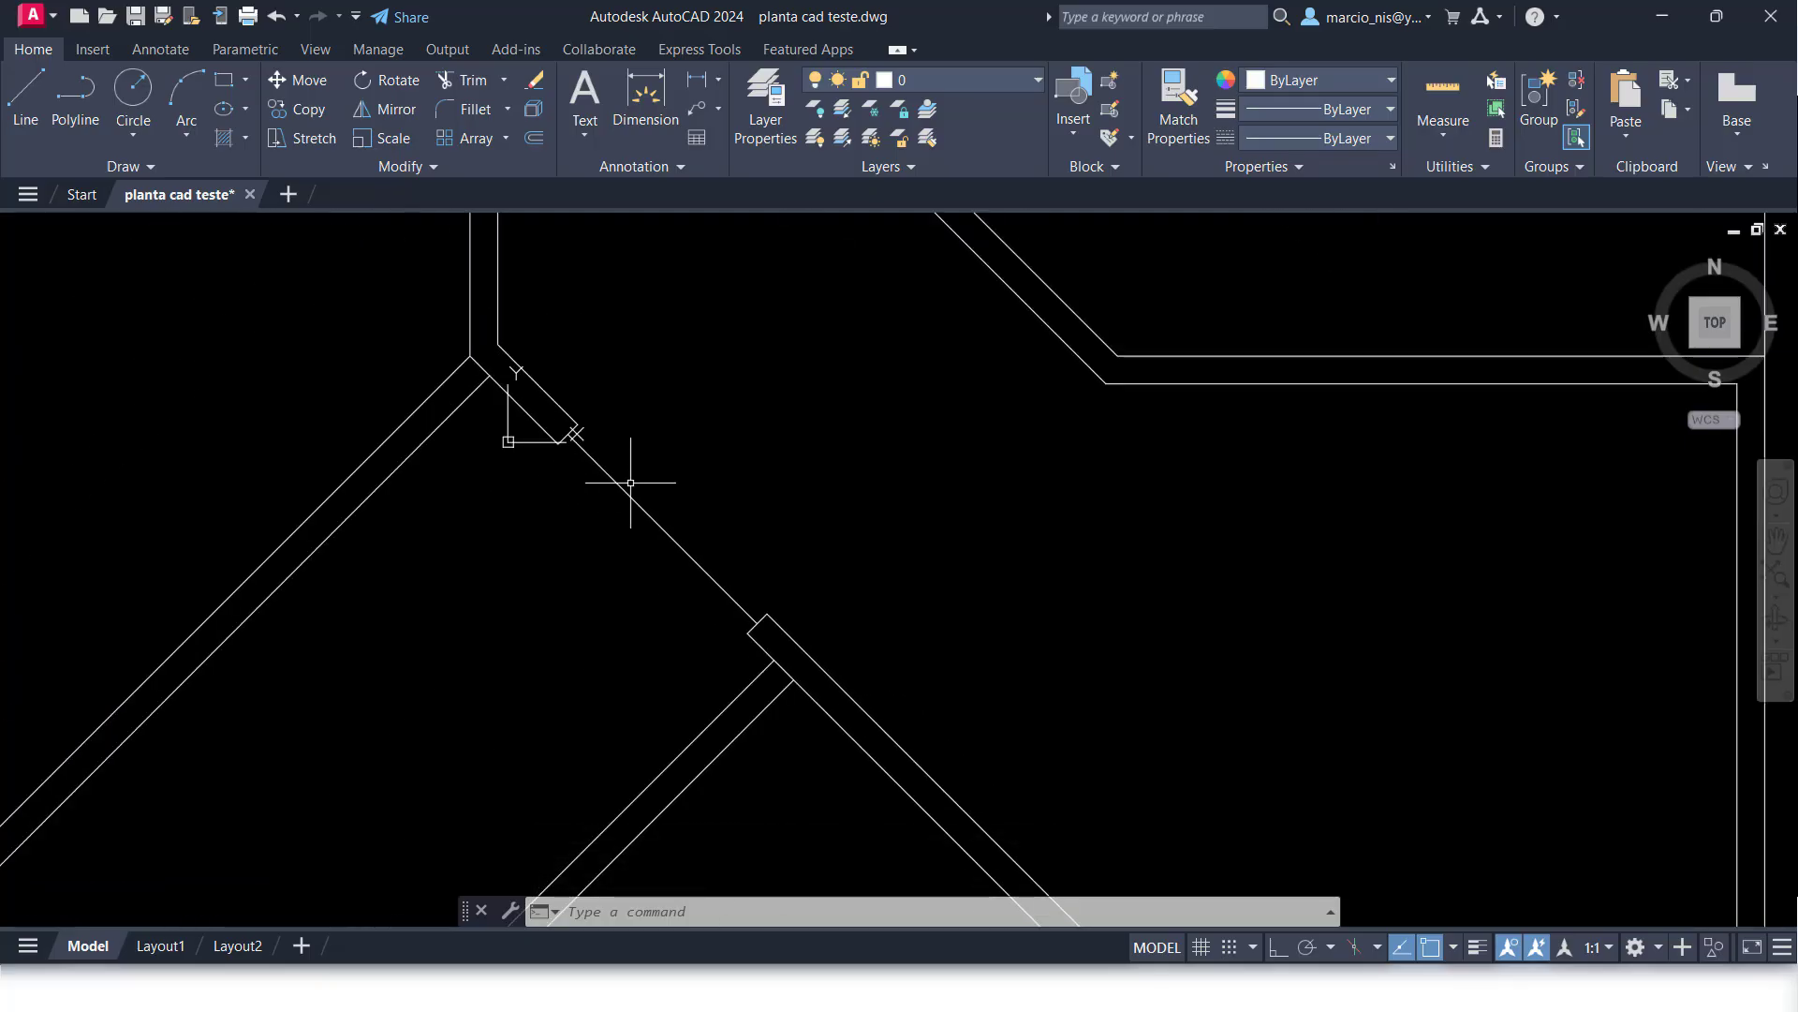
scroll(631, 482, "down", 6)
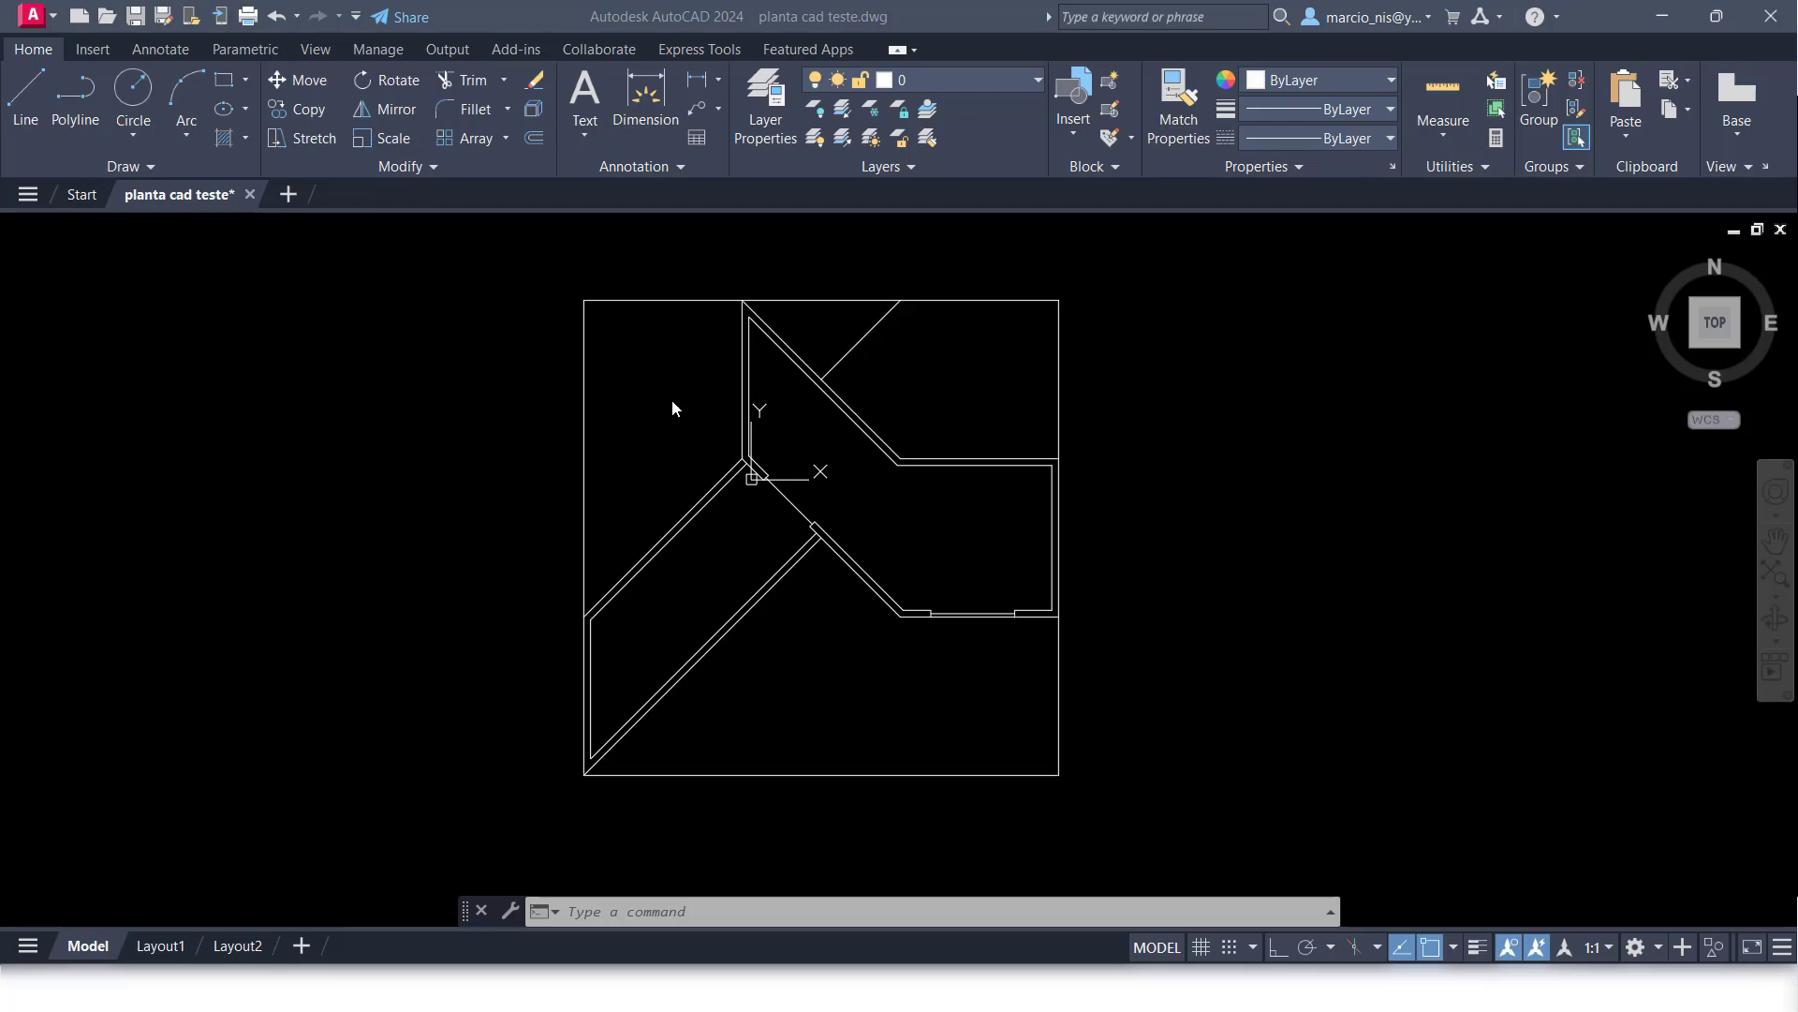
Step: Switch to File Explorer's Referencias folder and view the planta mk 27 reference floor plan
key("alt+Tab")
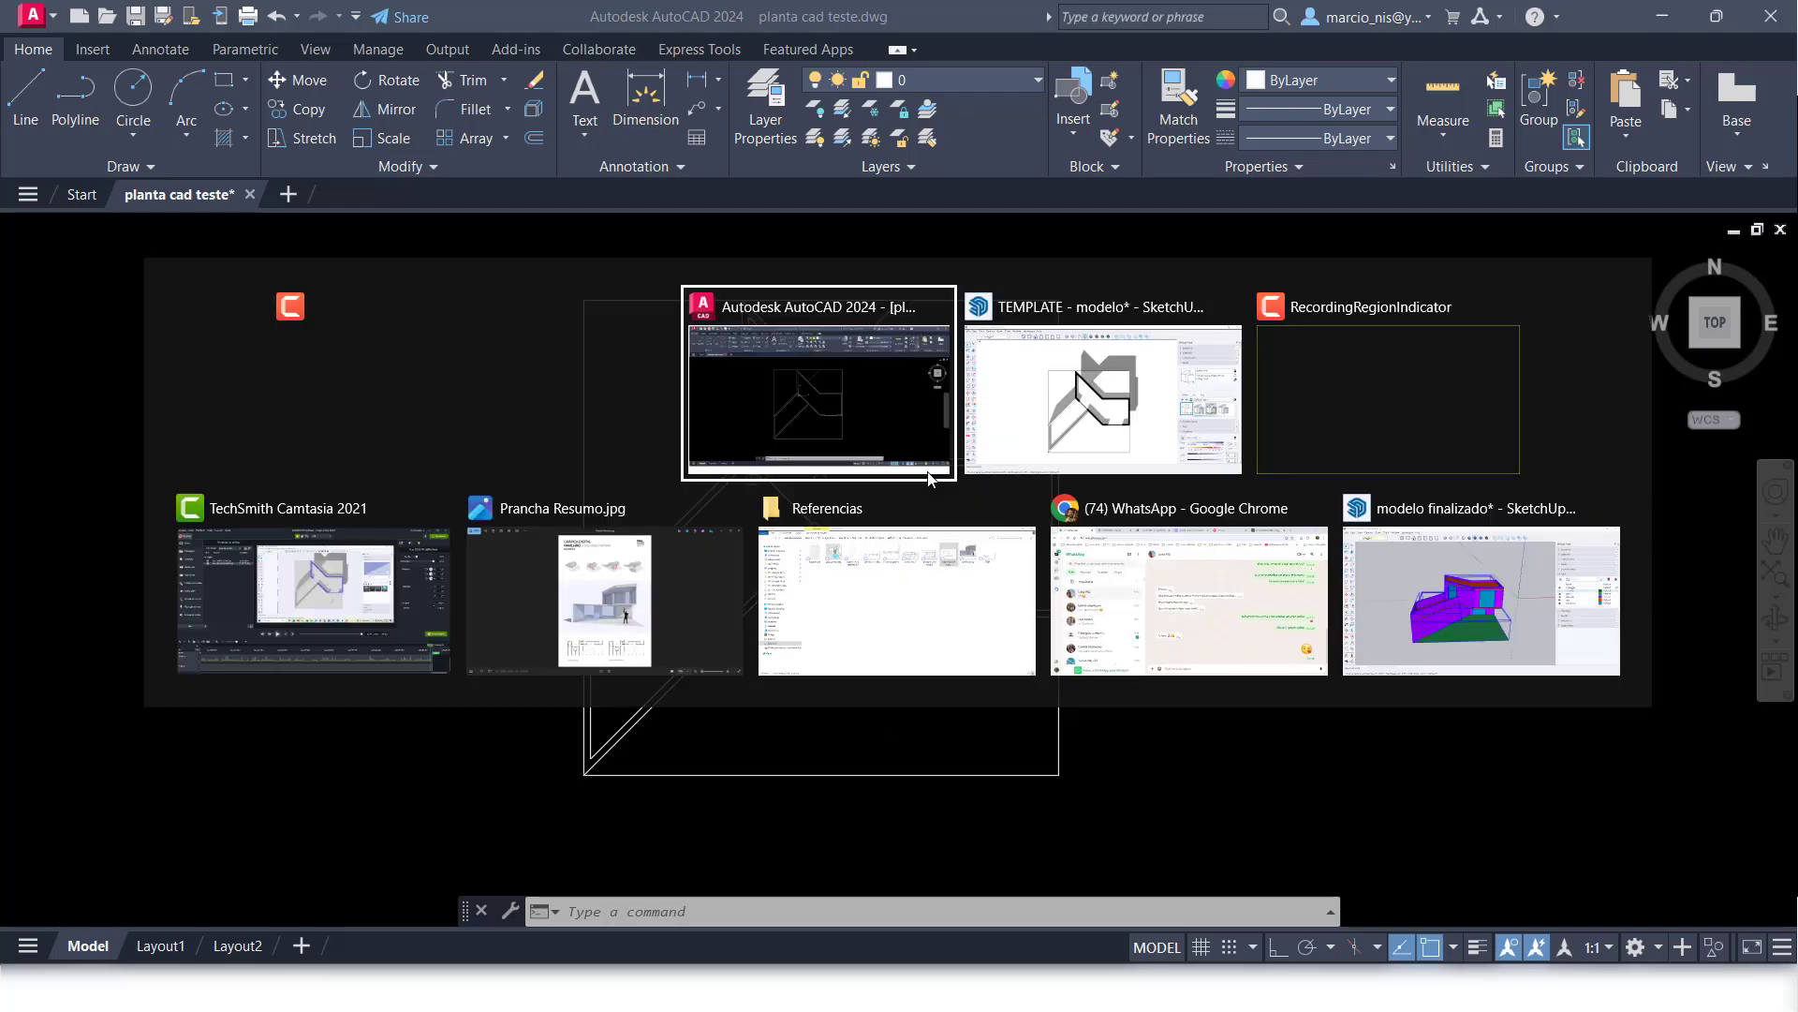
left_click(873, 607)
key("alt+Tab")
key("alt+Tab")
key("alt+Tab")
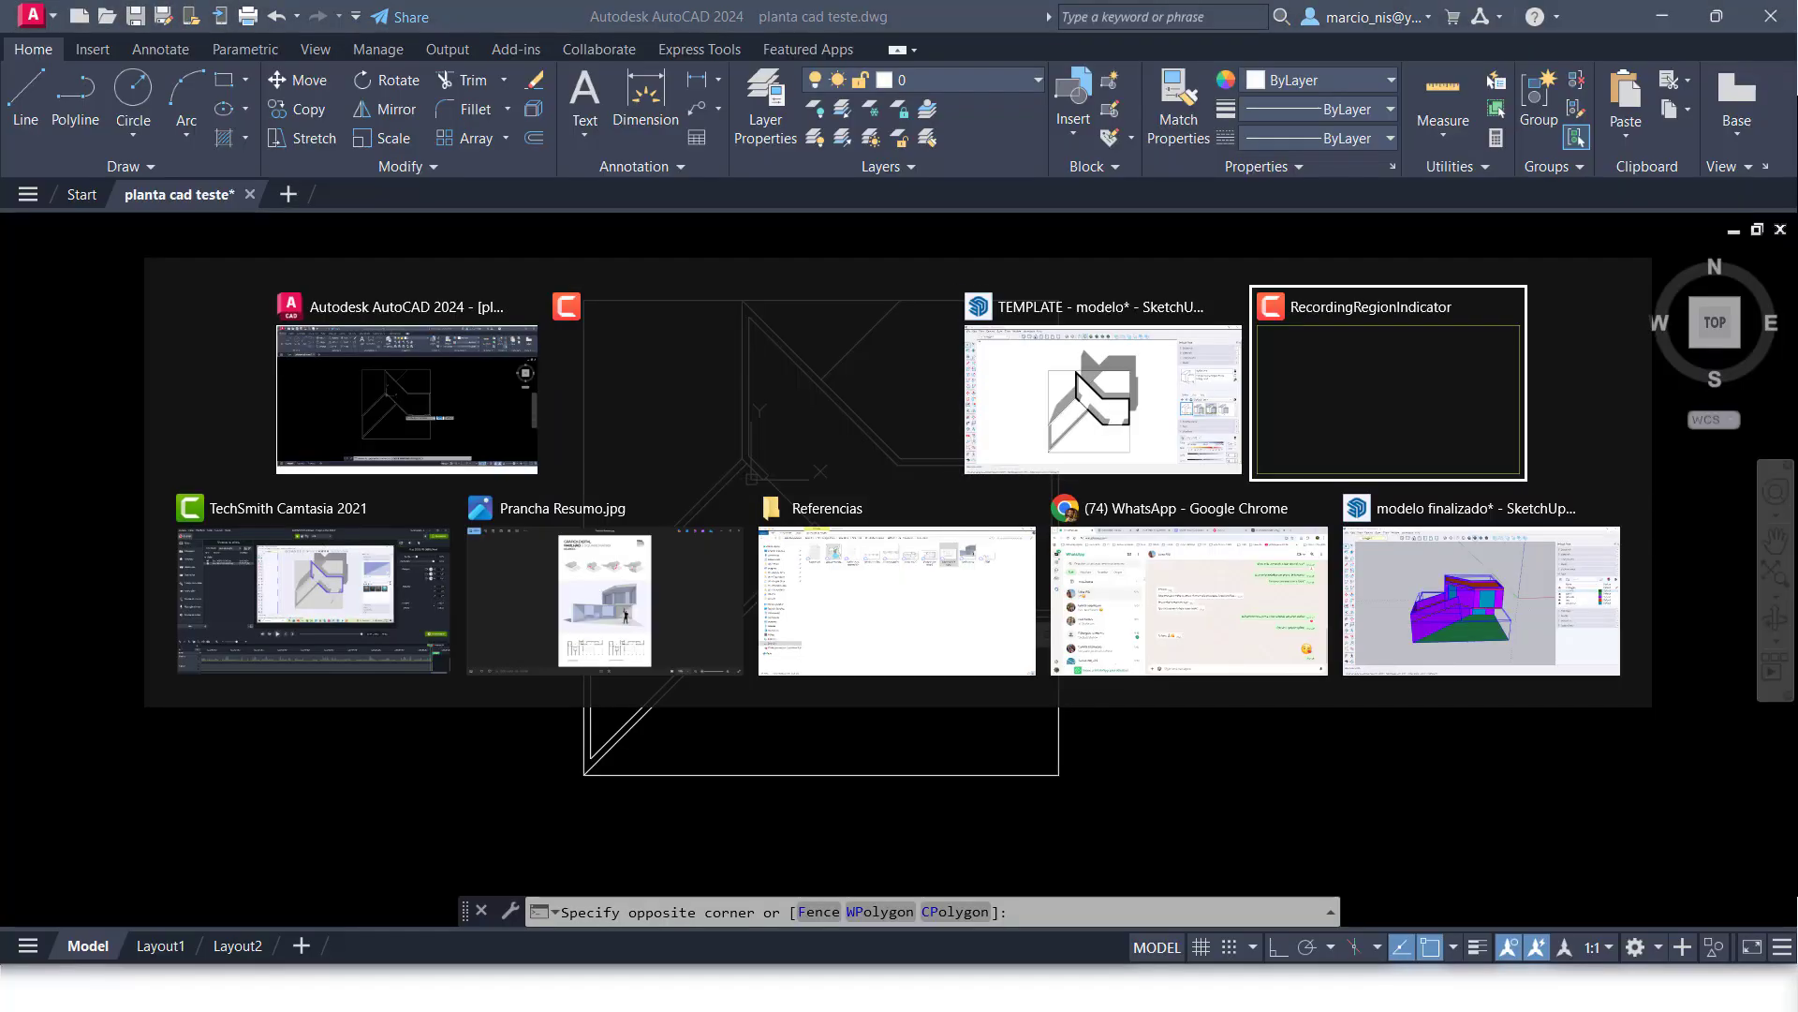
key("alt+Tab")
key("alt+Tab")
key("alt+Tab")
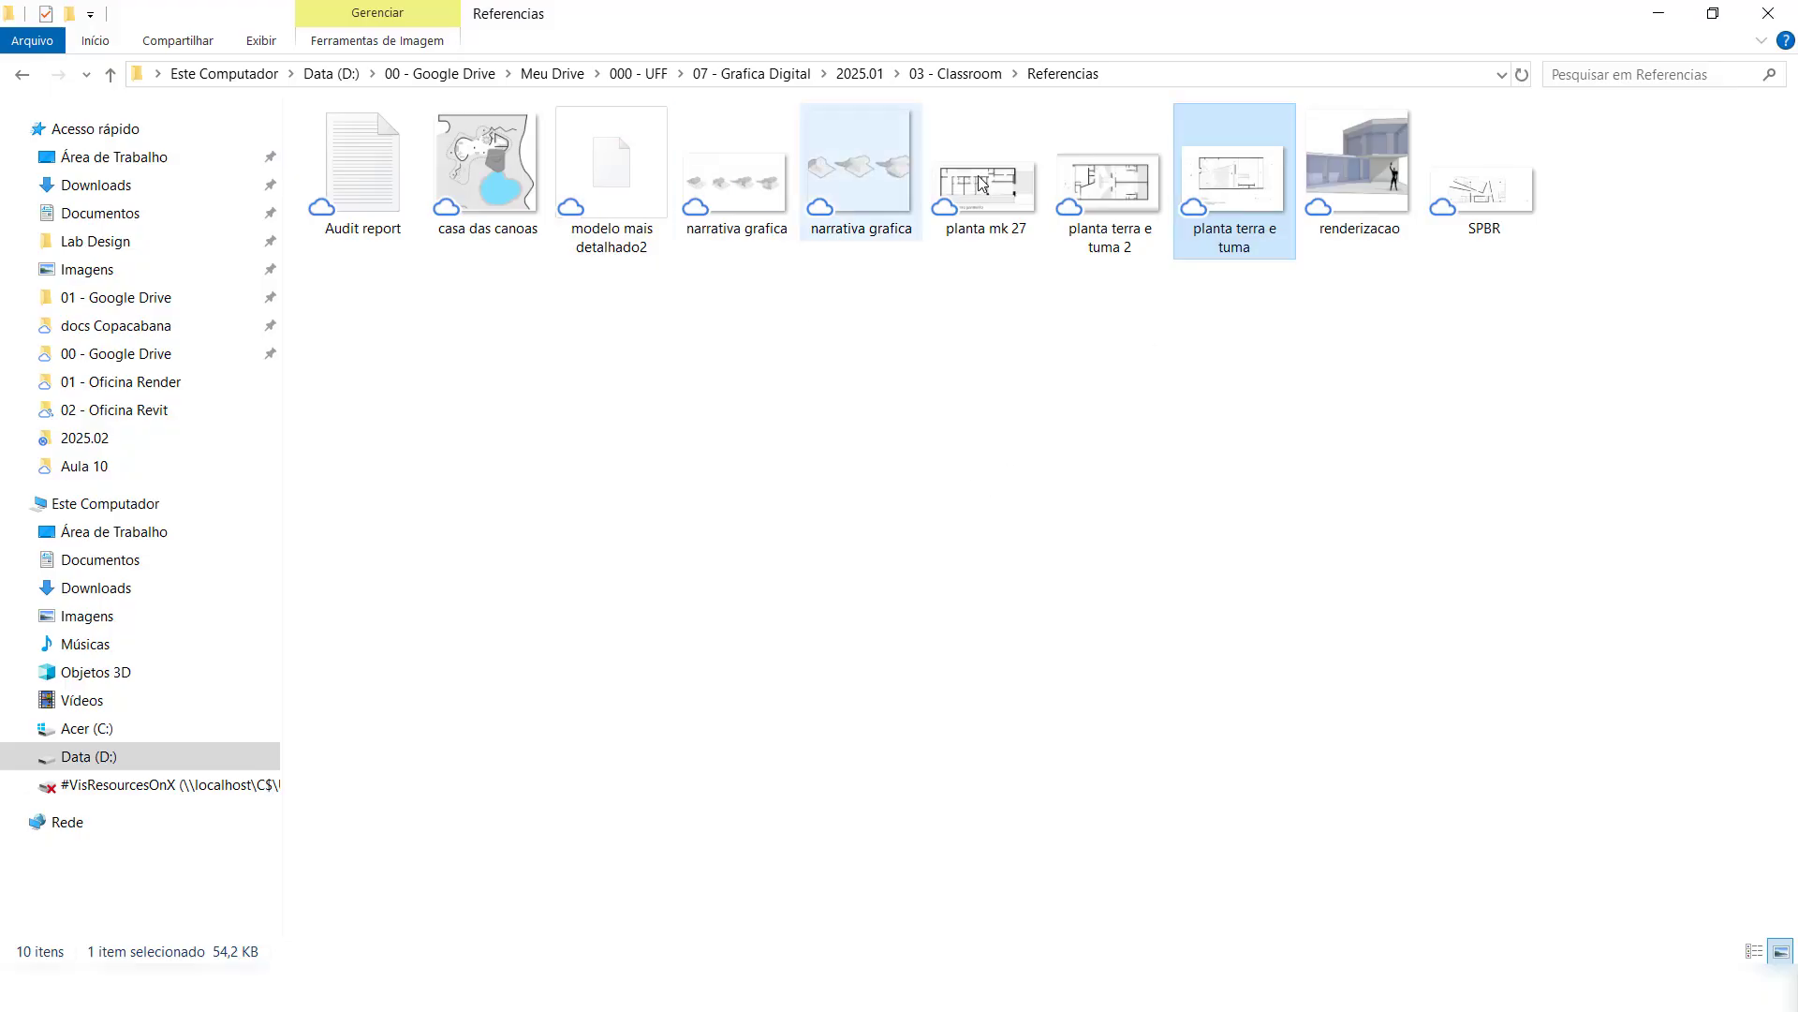
double_click(1013, 166)
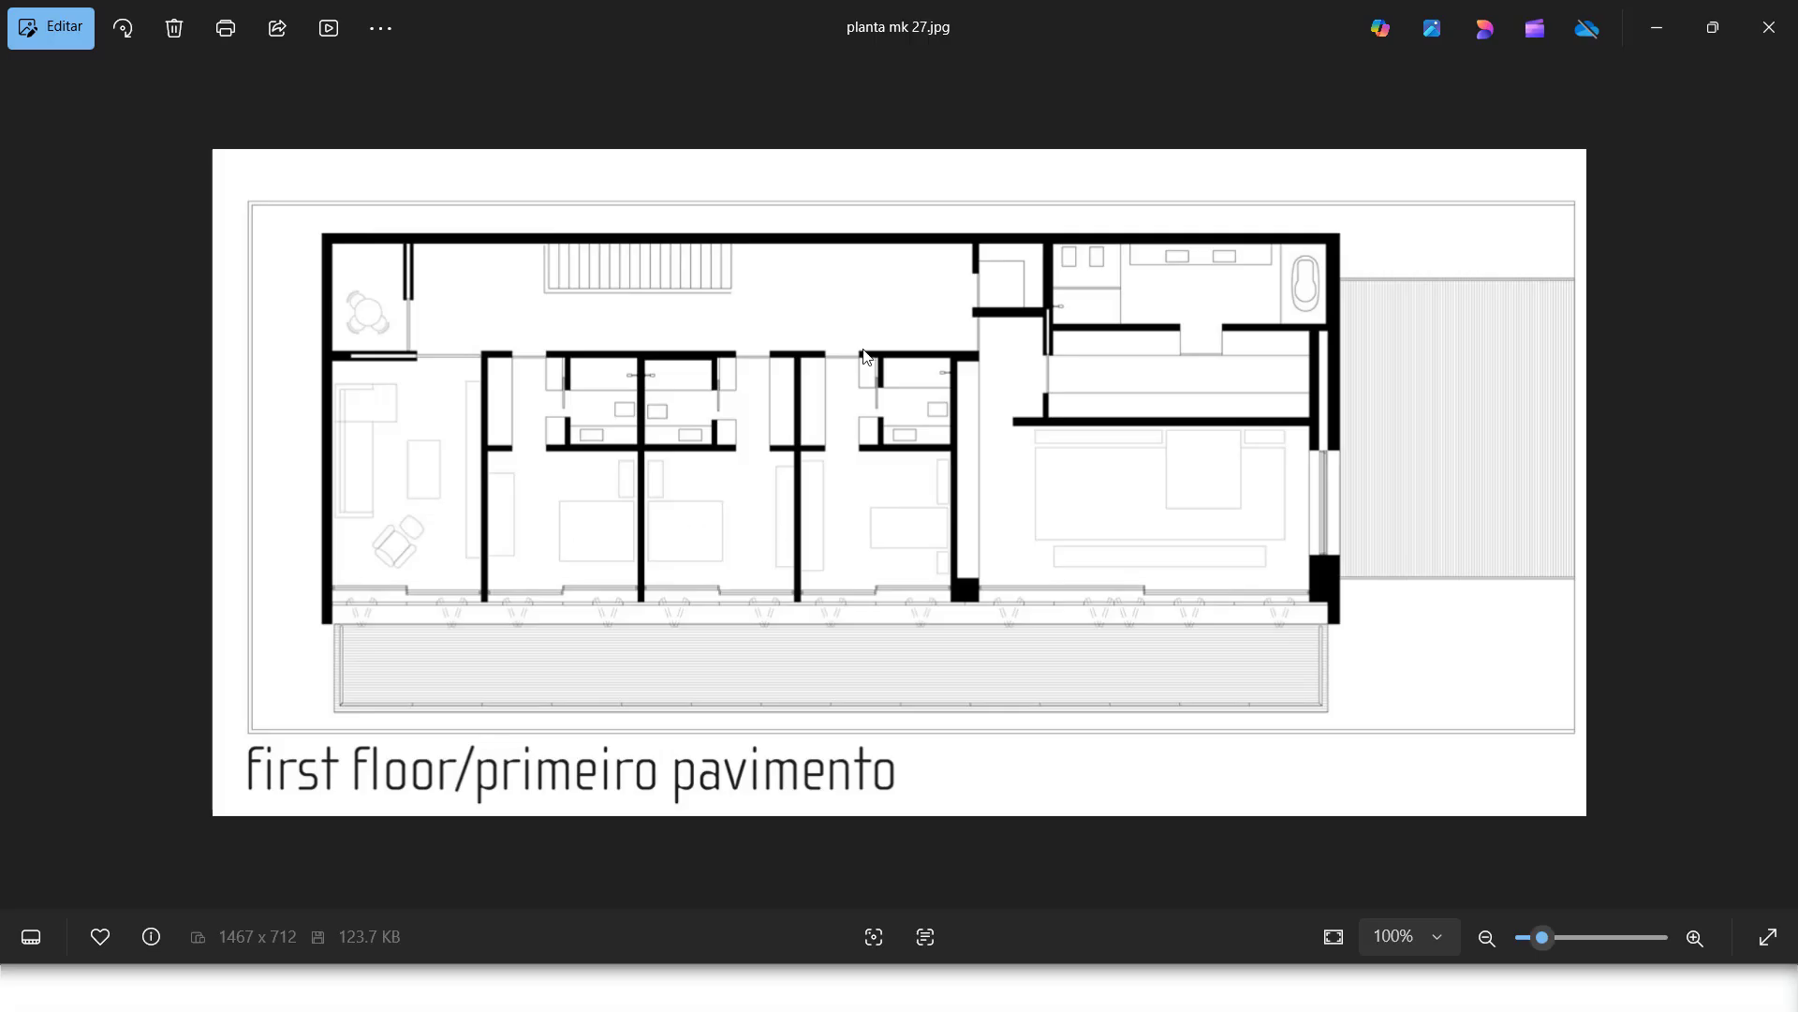
left_click(1770, 27)
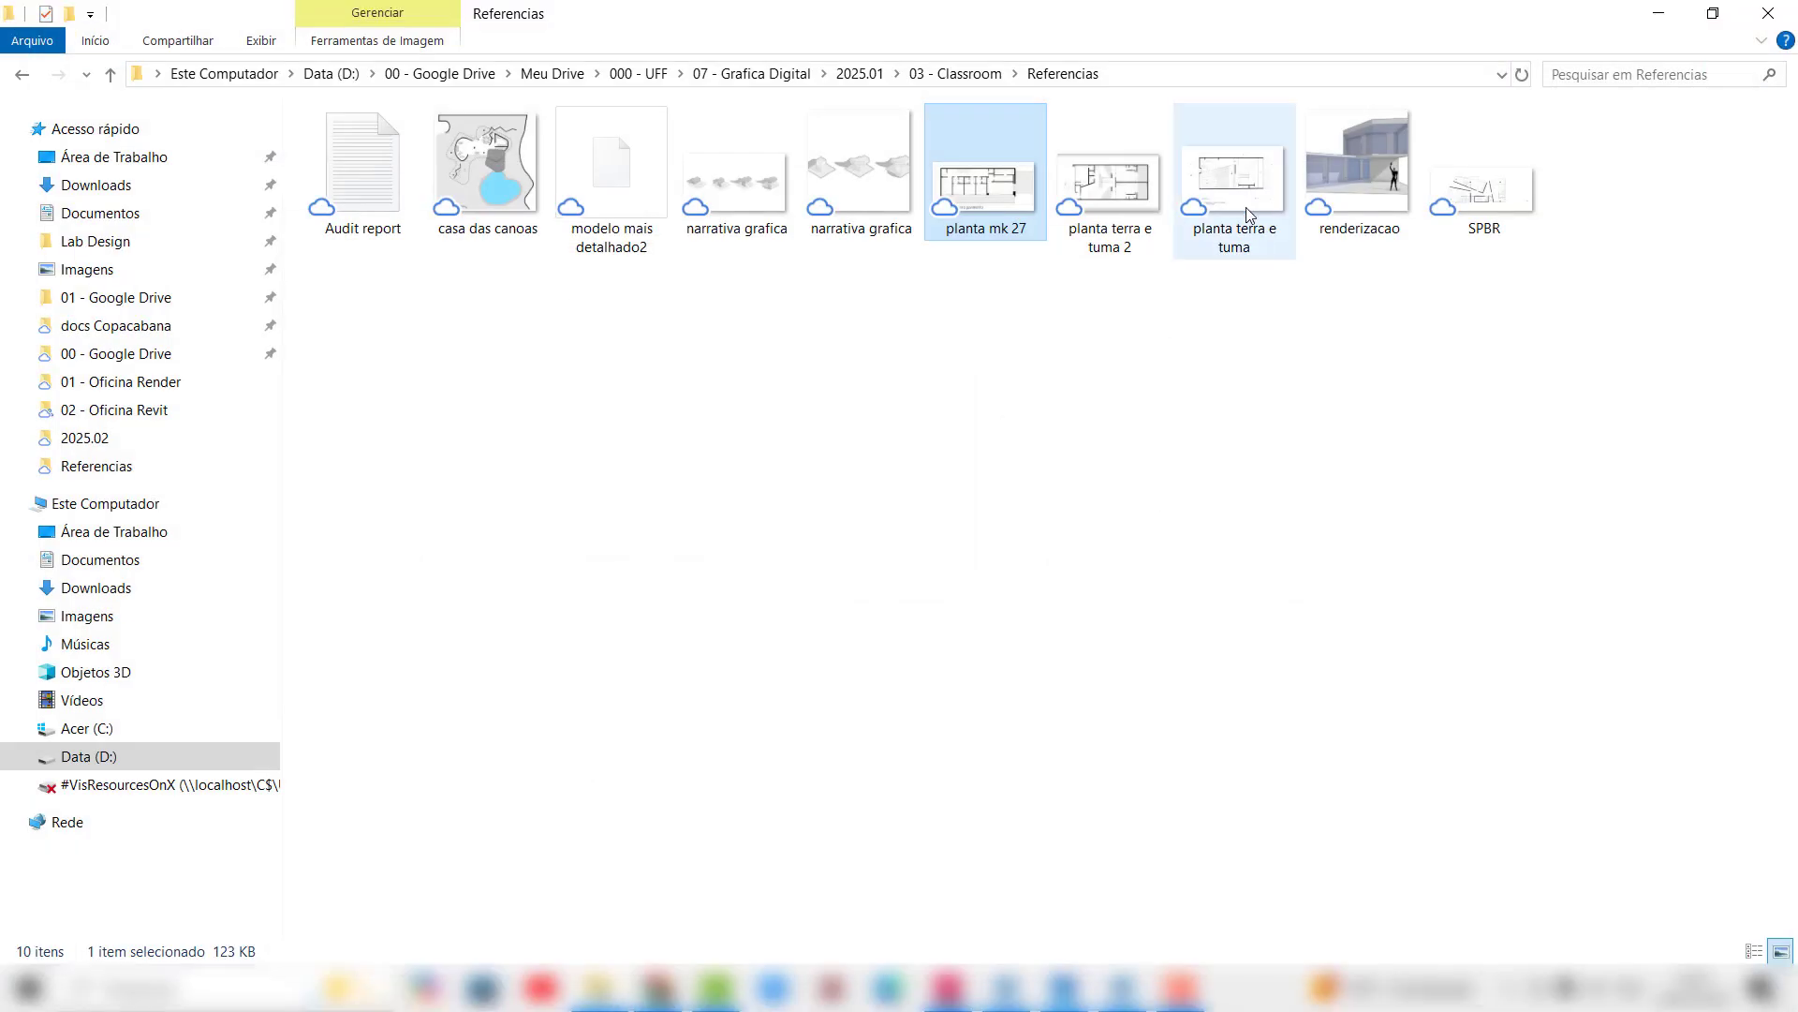
Step: View the reference floor plans planta terra e tuma 2 and planta terra e tuma
left_click(1239, 195)
double_click(1083, 191)
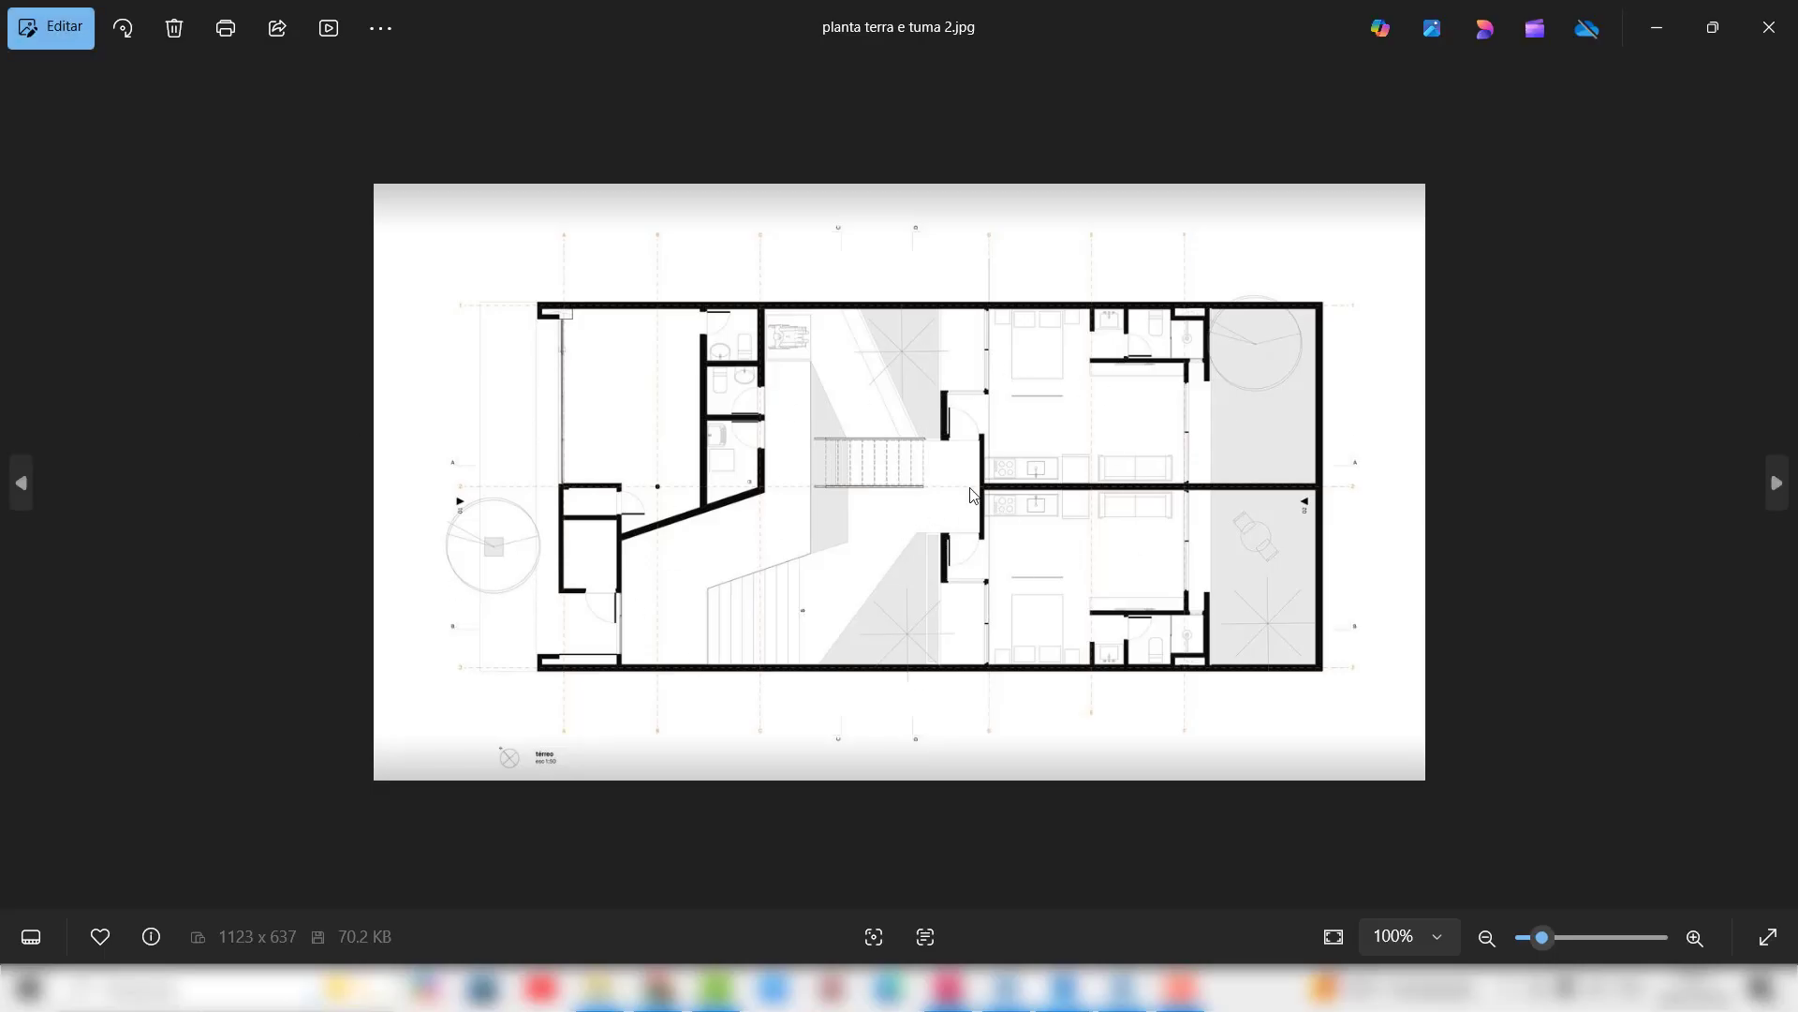
left_click(1770, 28)
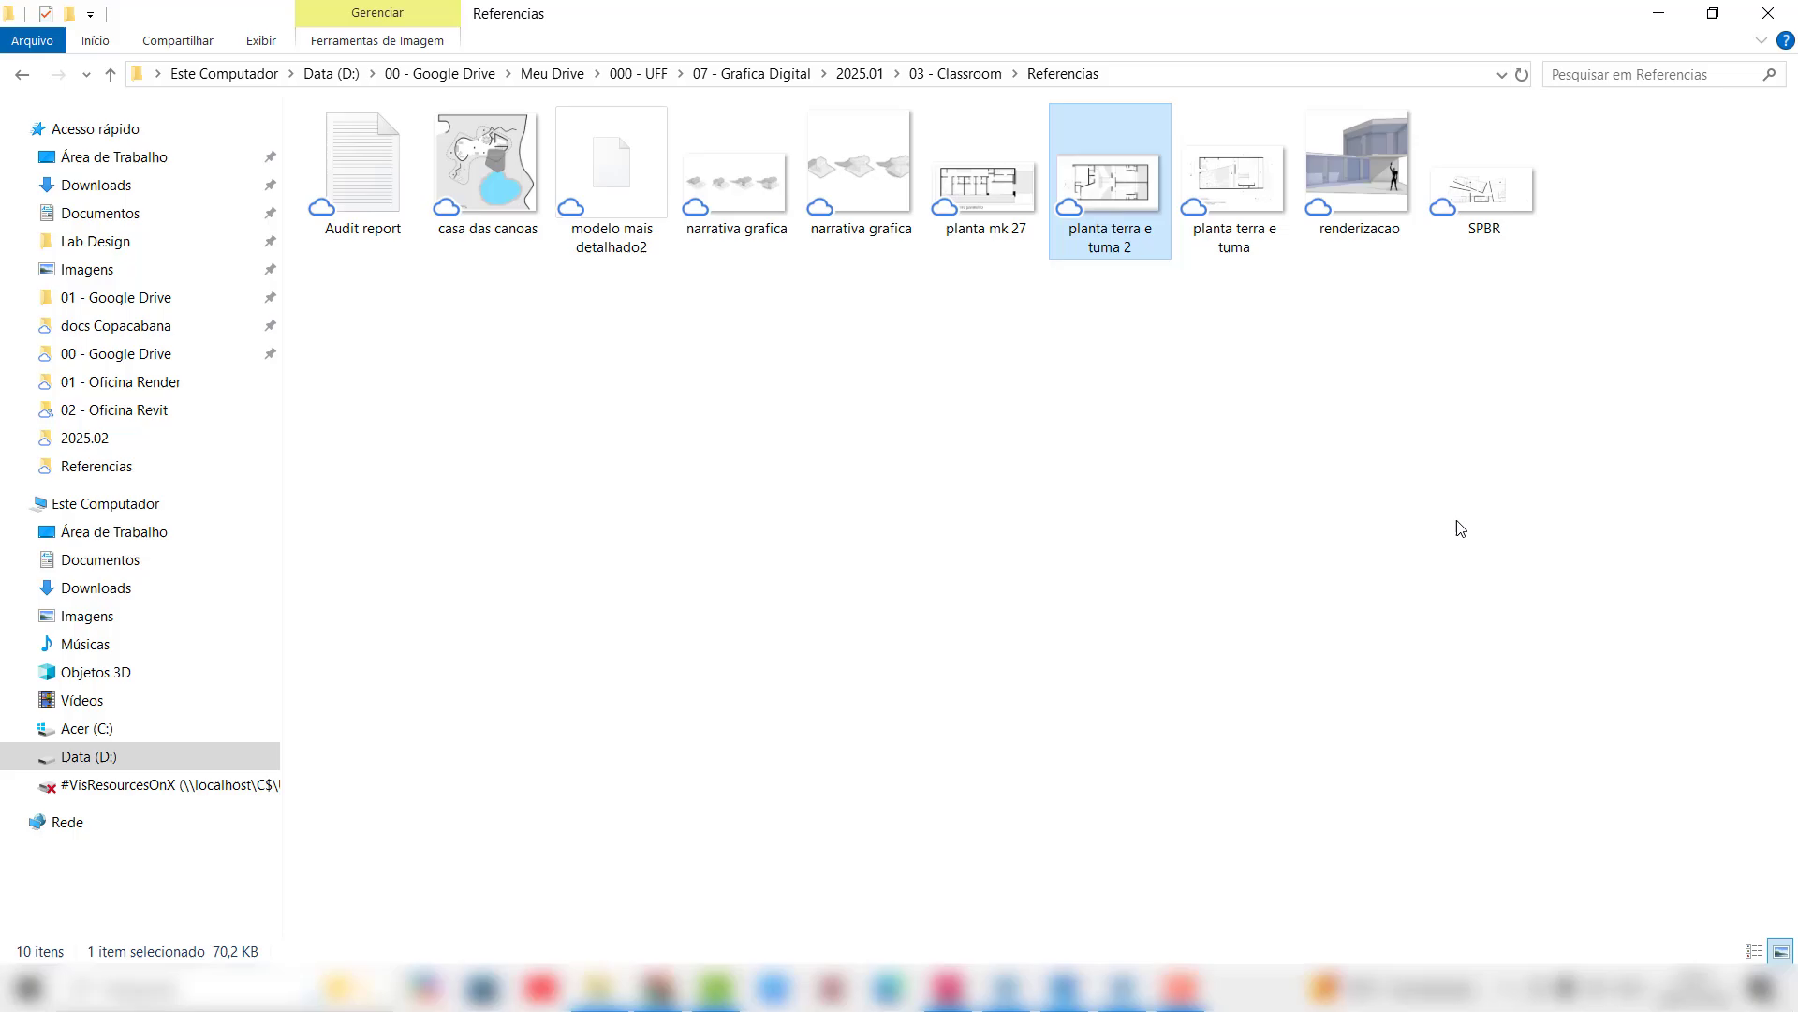
double_click(1253, 206)
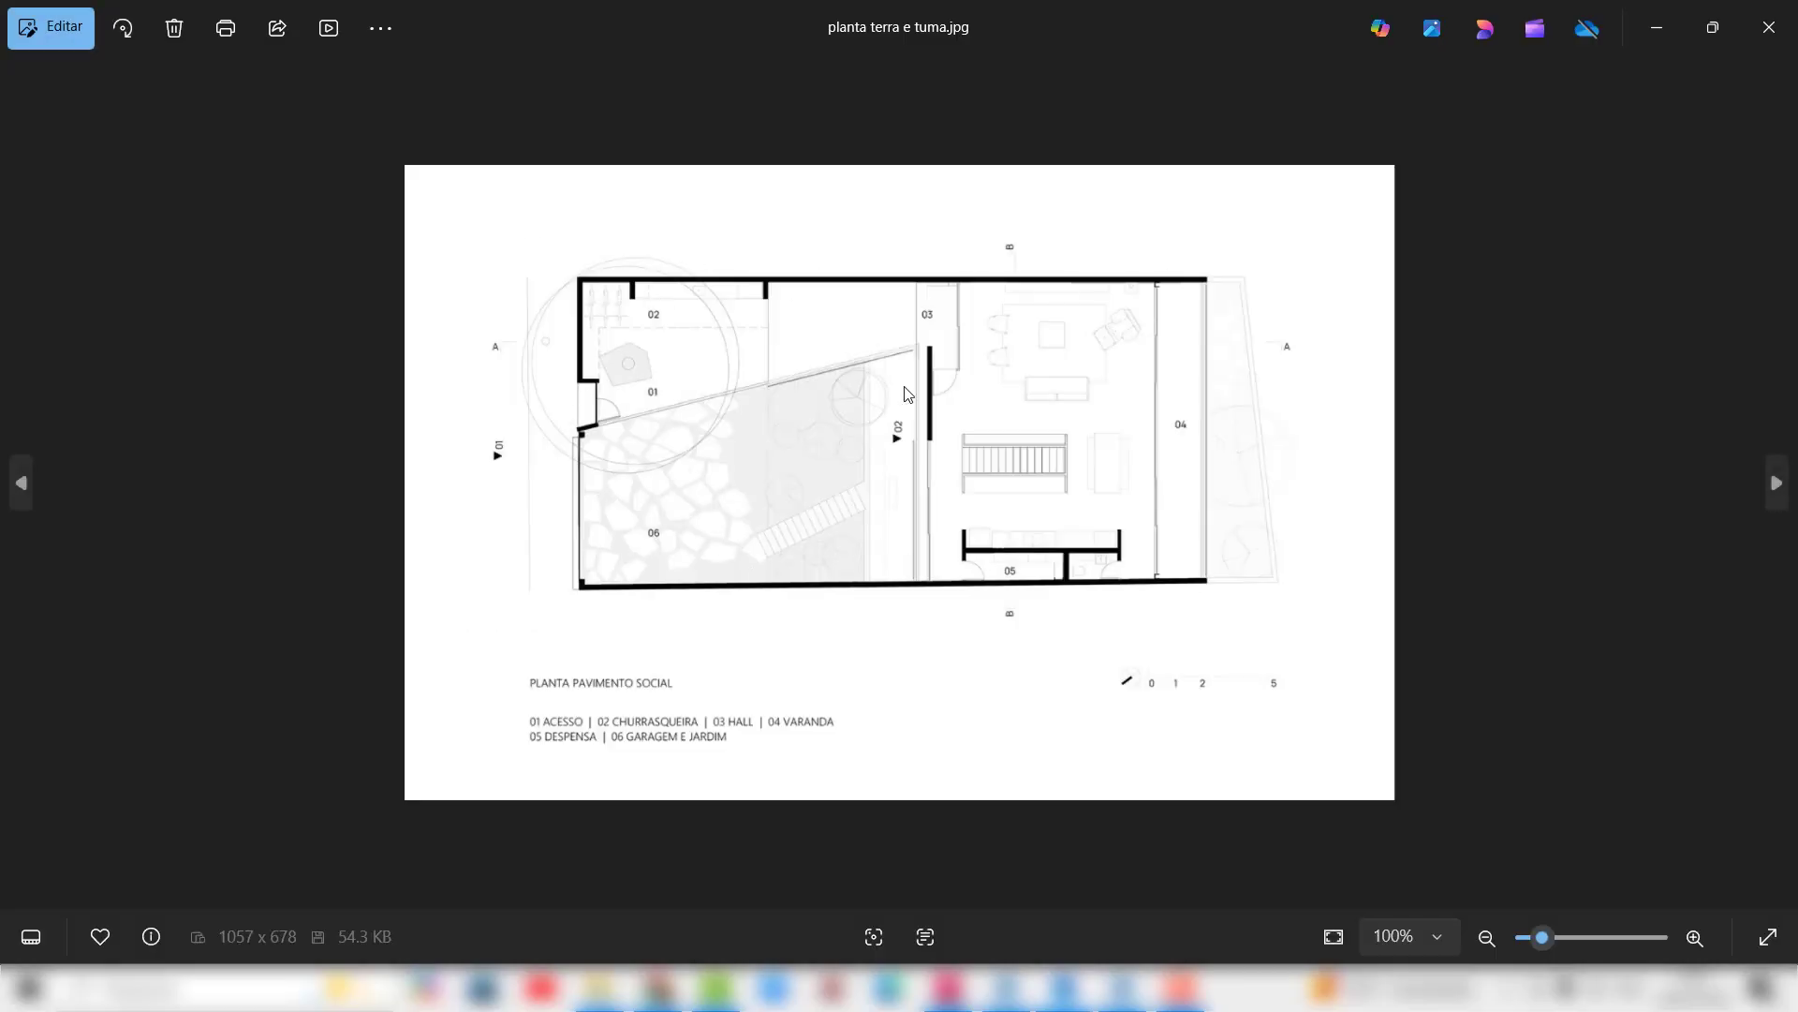
left_click(1768, 28)
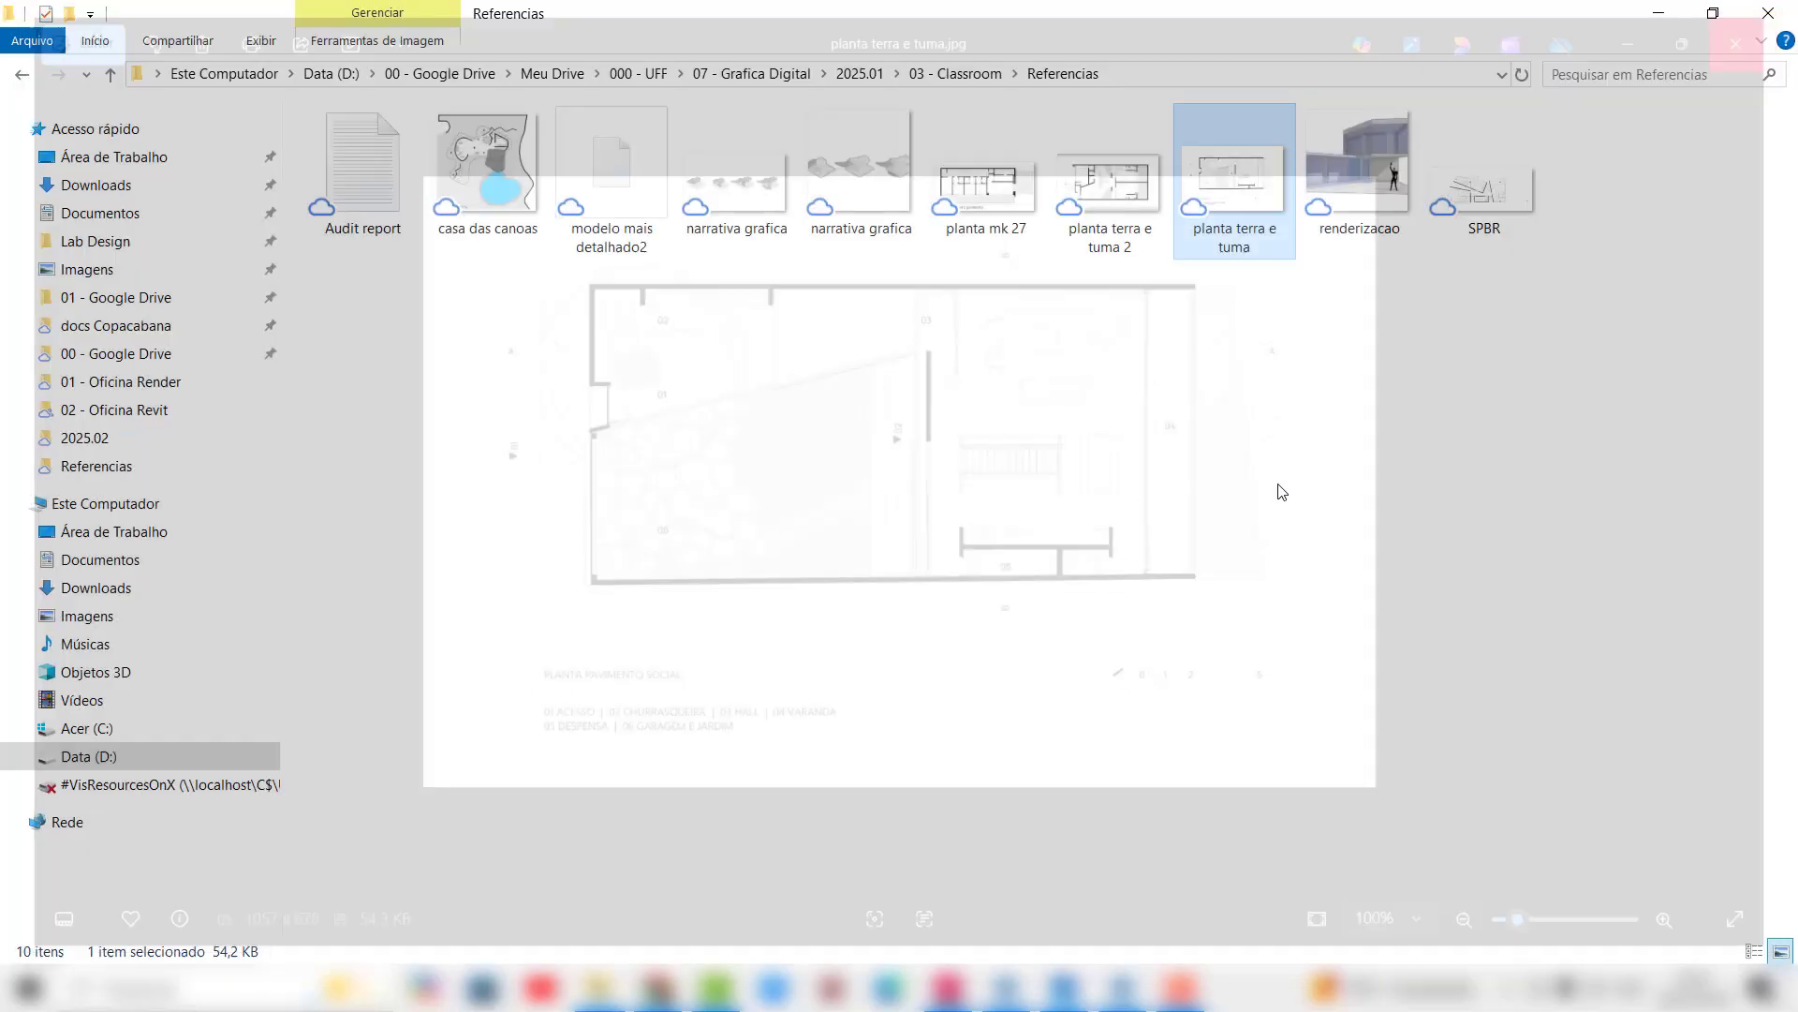
Step: Open the SPBR reference image and inspect it up close
left_click(1469, 201)
double_click(1469, 201)
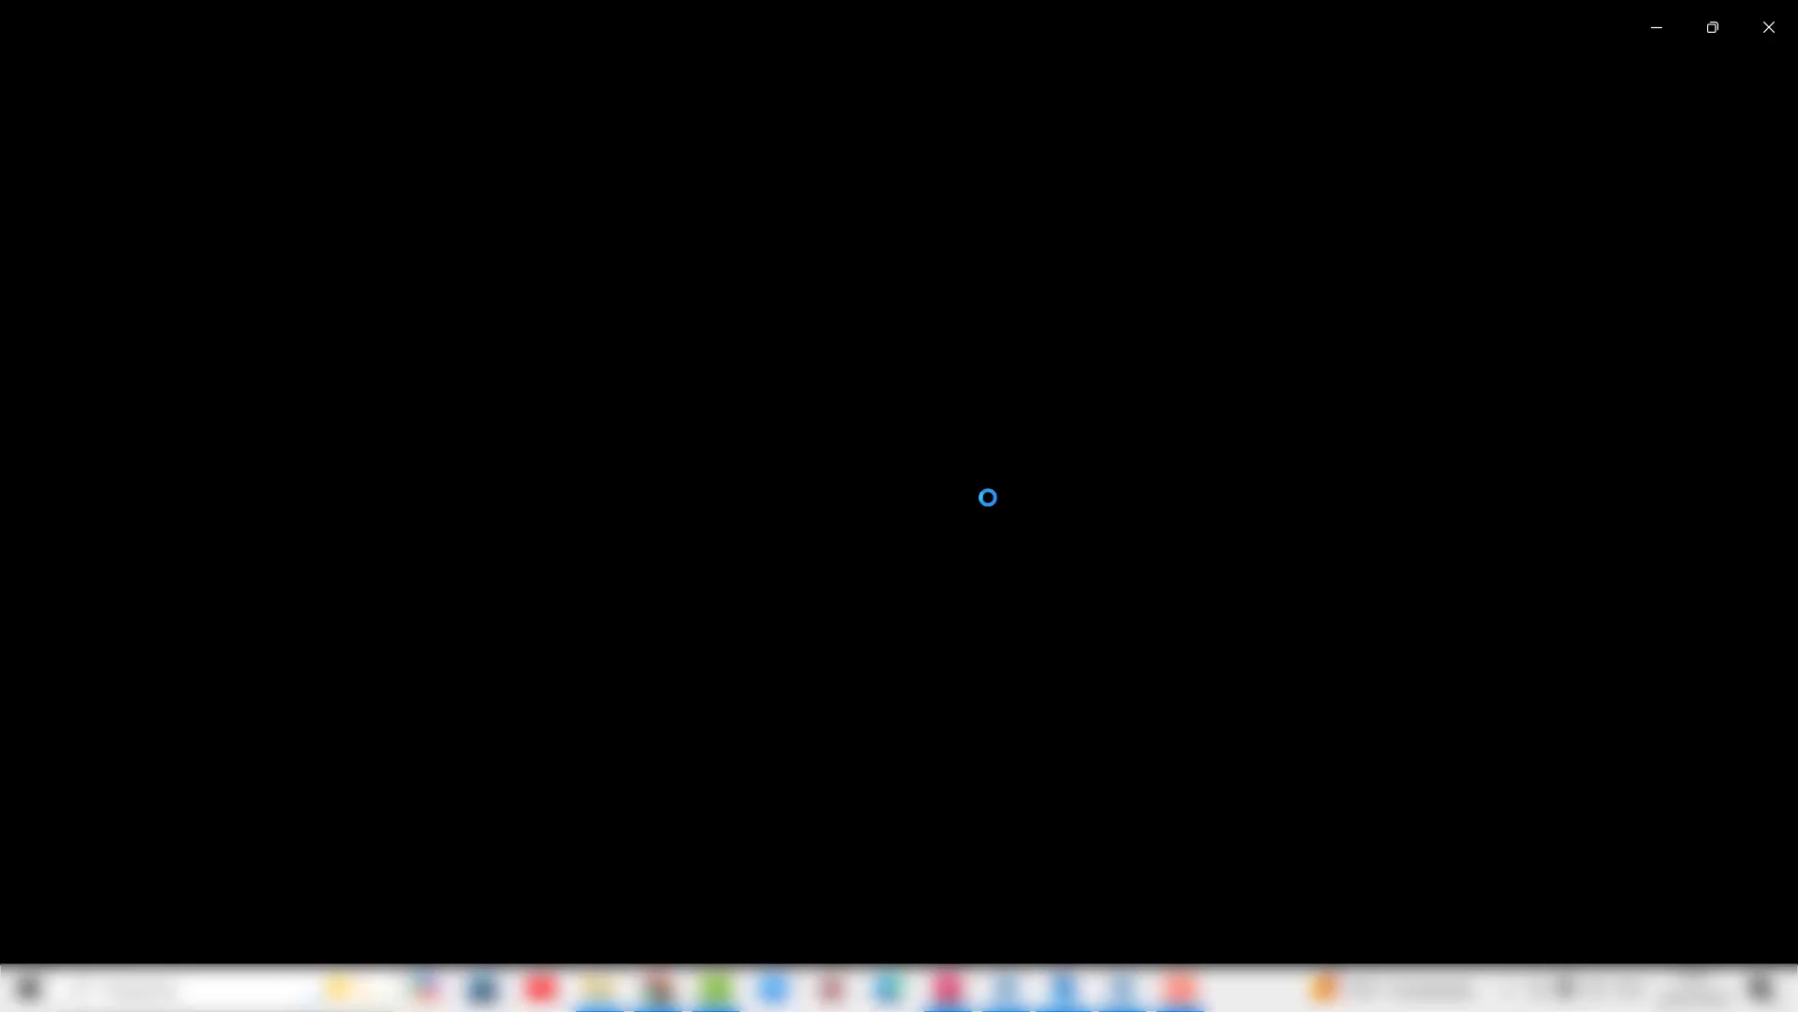
scroll(881, 484, "up", 3)
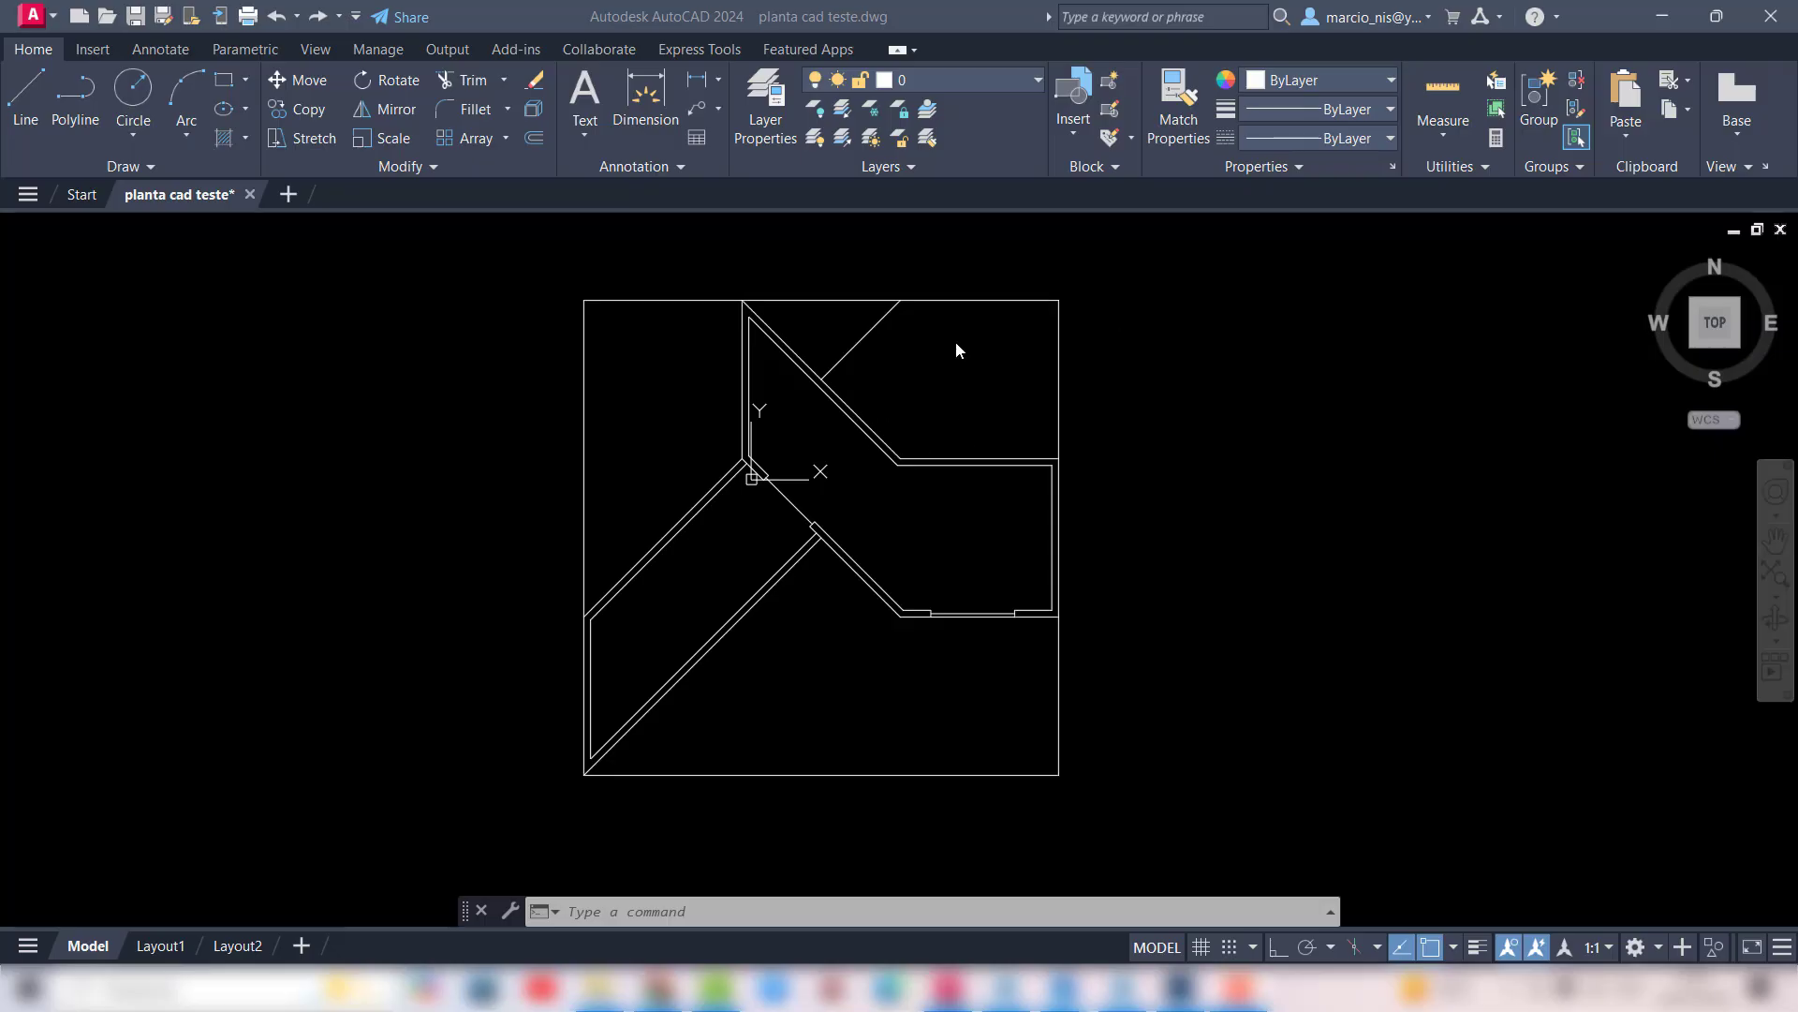
Step: Switch the plan drawing from model space to the Layout1 sheet
middle_click_drag(915, 413, 914, 428)
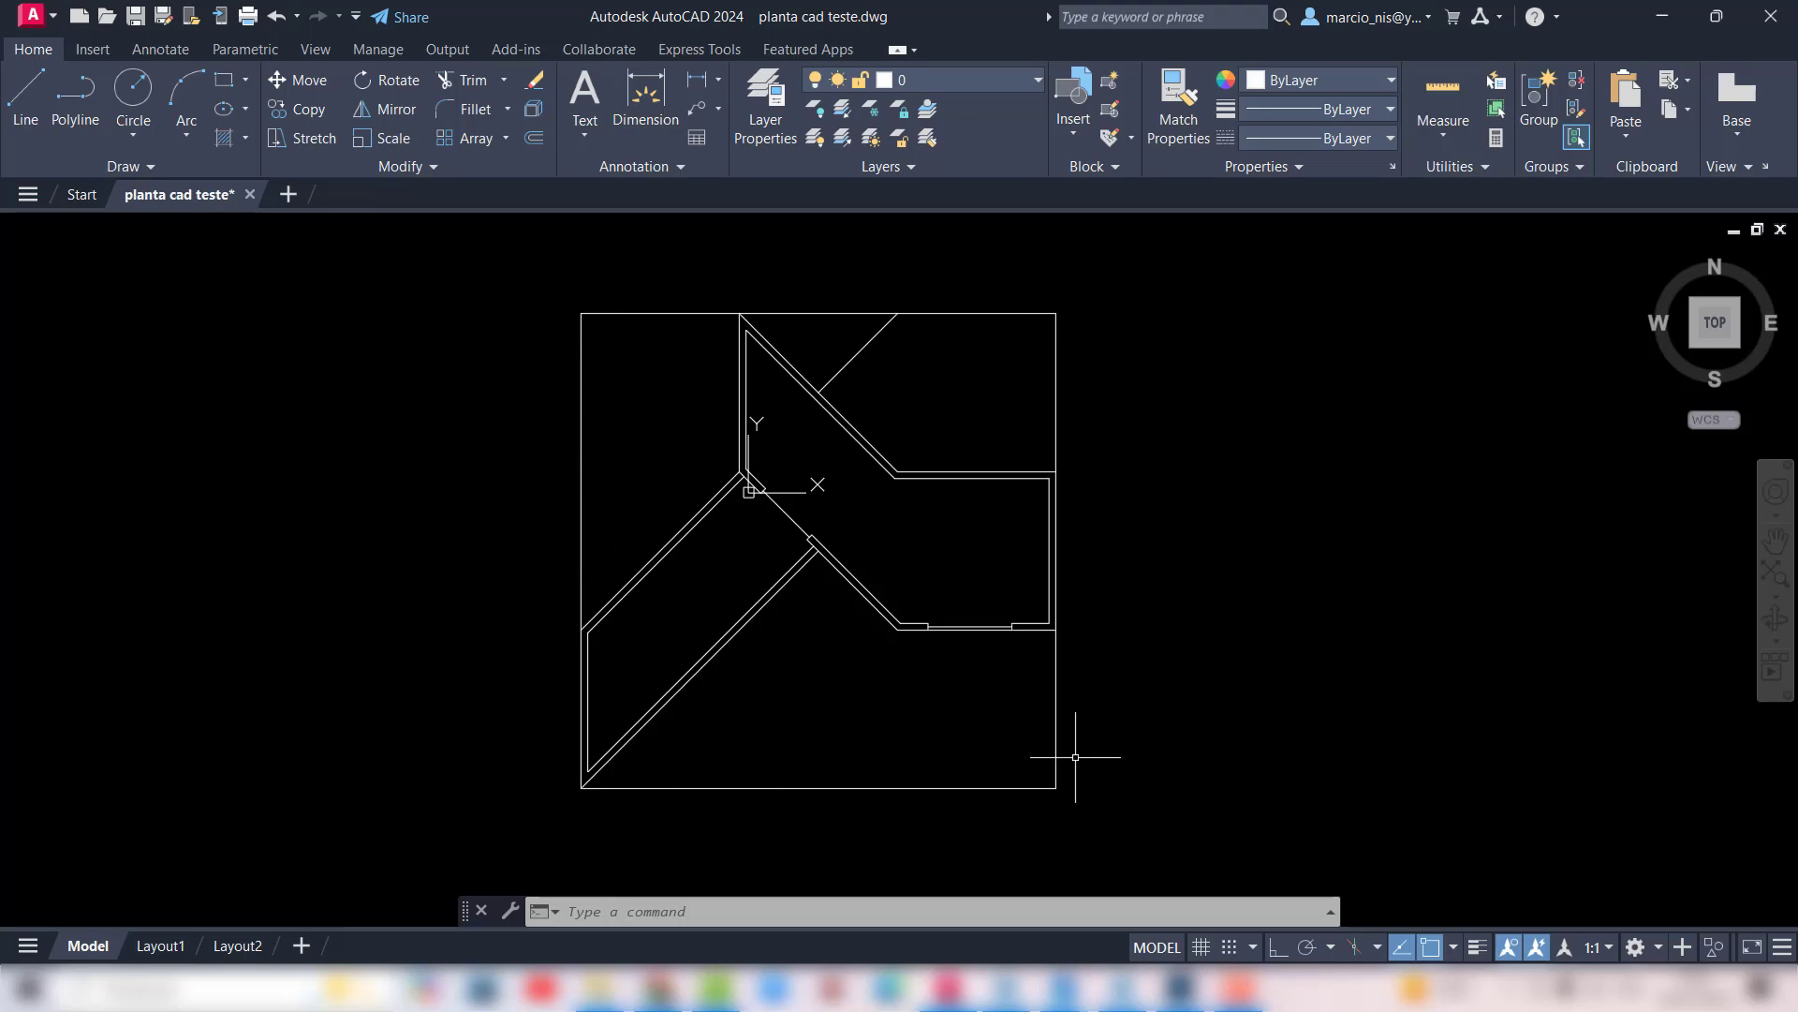
scroll(723, 641, "down", 2)
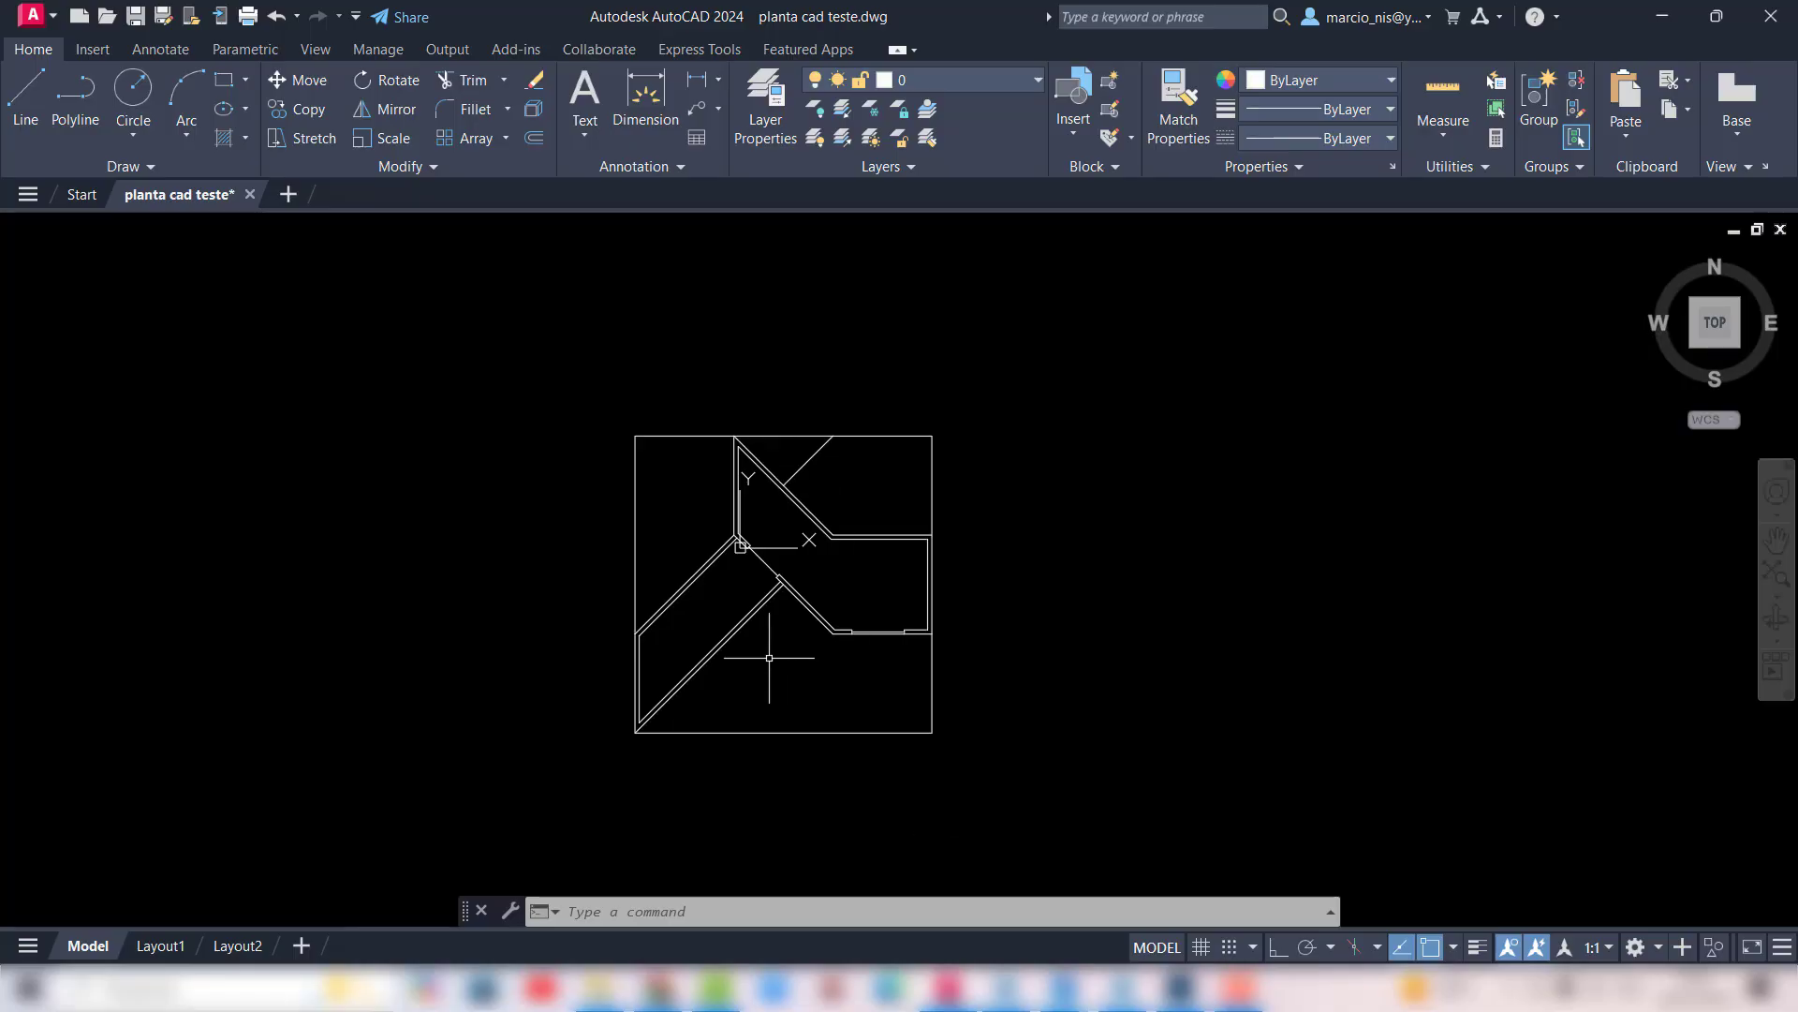
left_click(164, 944)
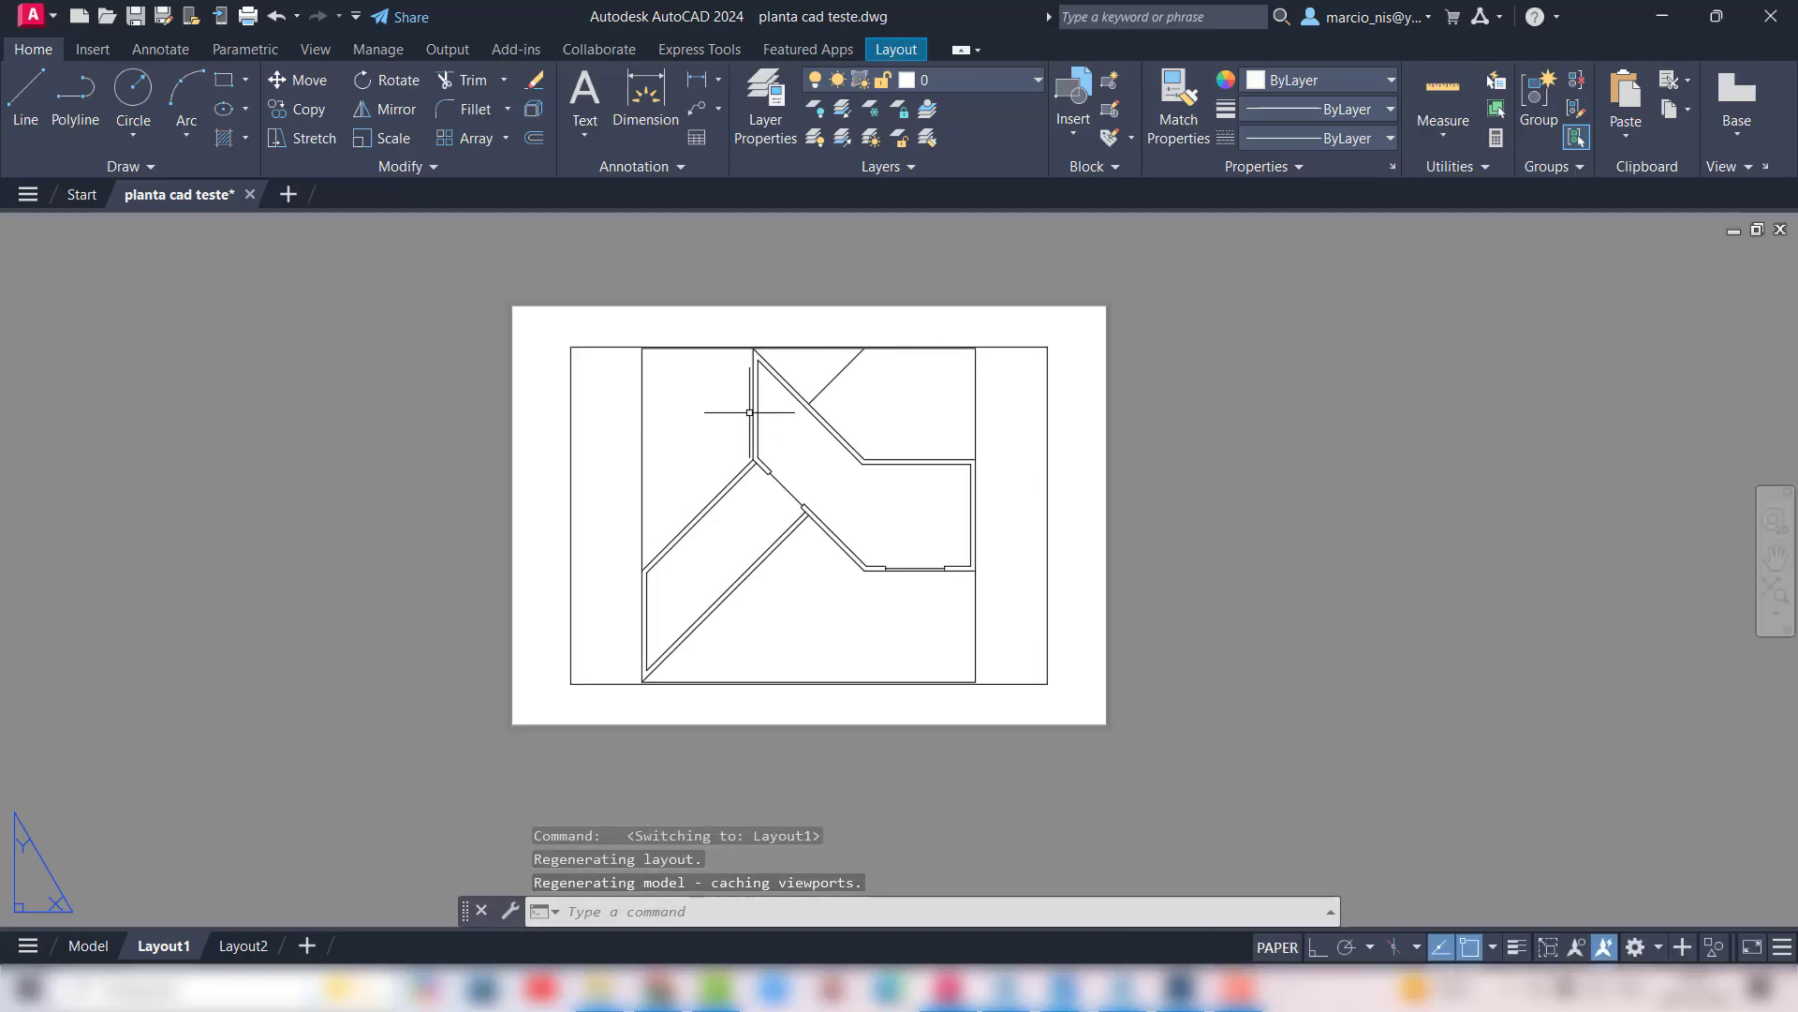
scroll(746, 351, "up", 2)
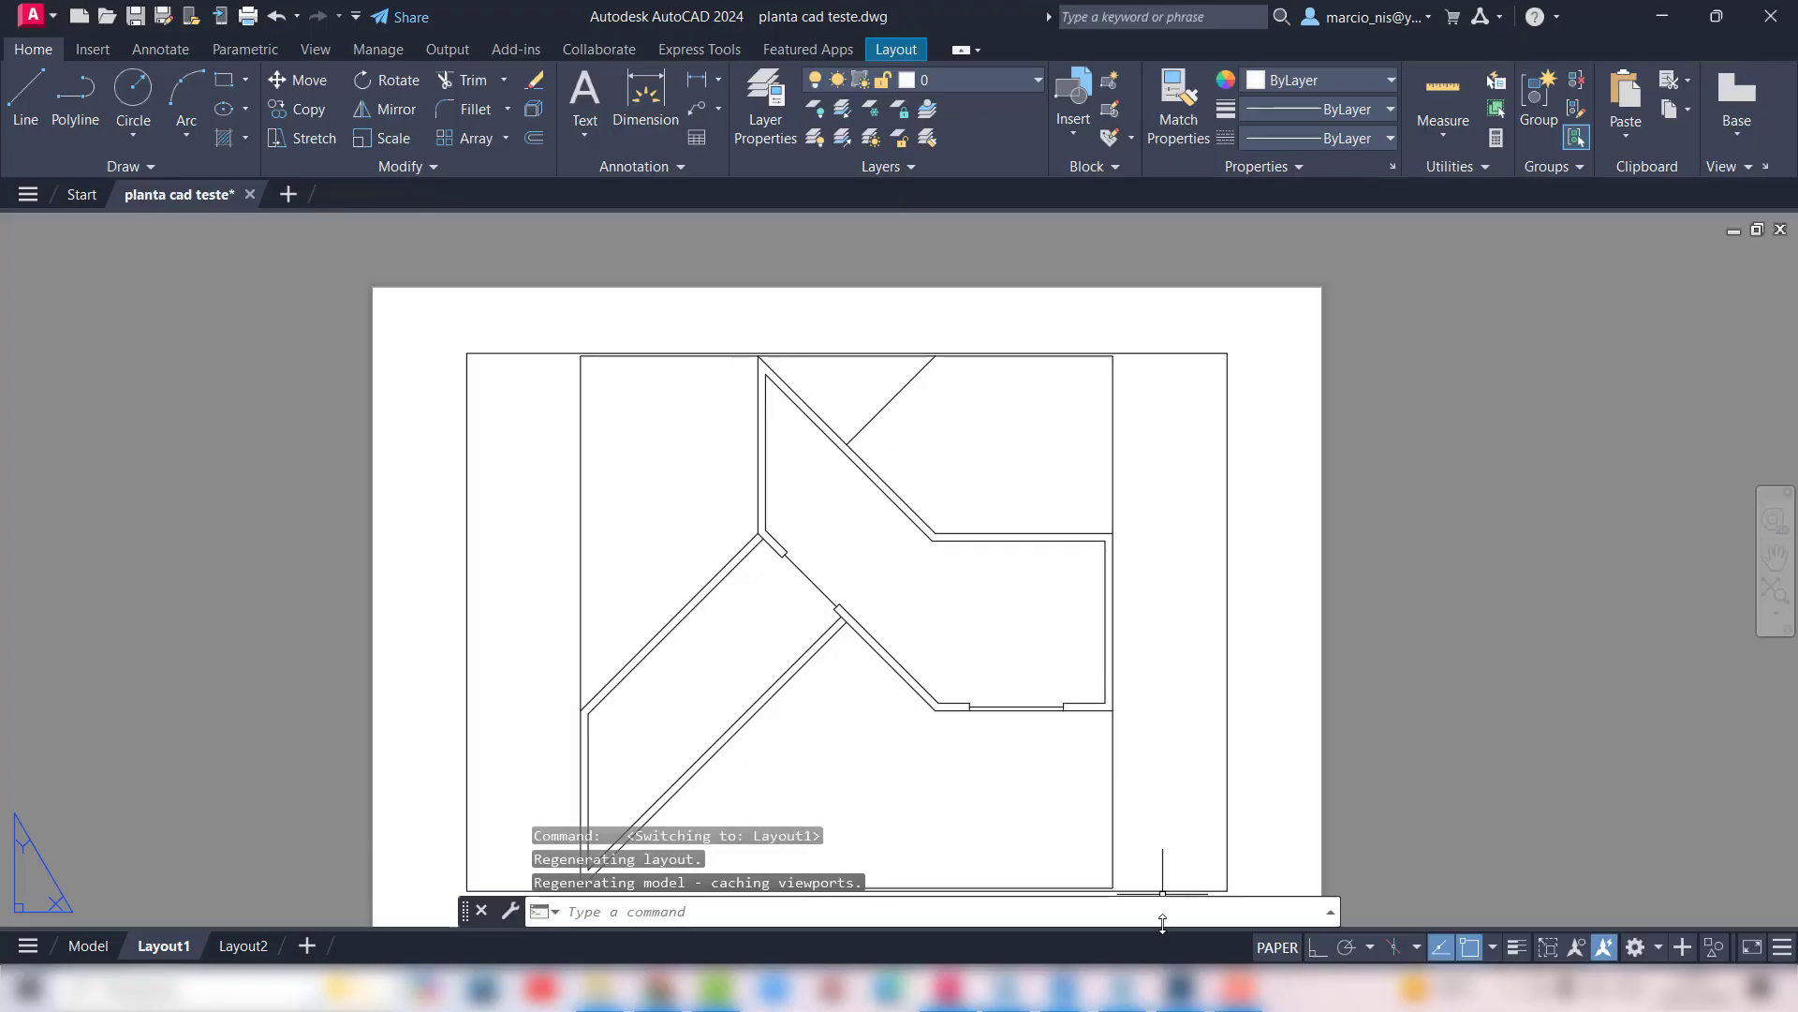
left_click(1182, 991)
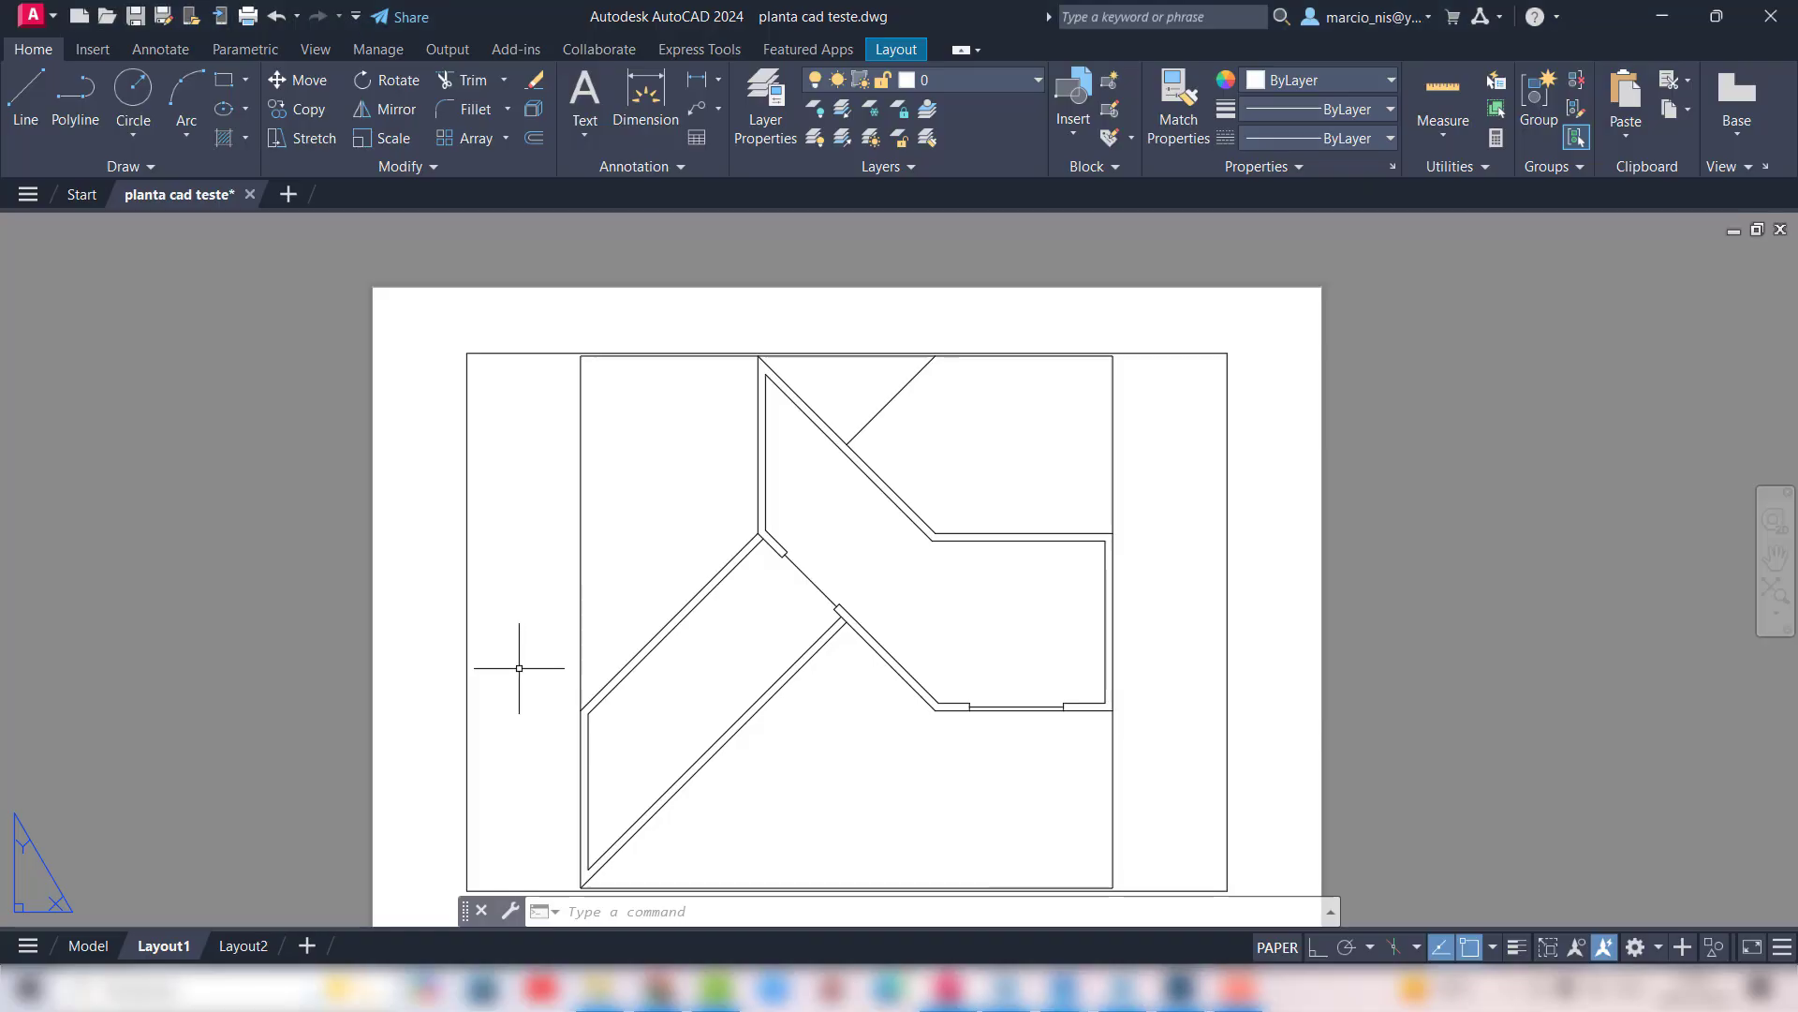
Step: In Layout1's page setup, choose the DWG To PDF.pc3 plotter and ISO full bleed A3 (420.00 x 297.00 MM) paper
right_click(159, 948)
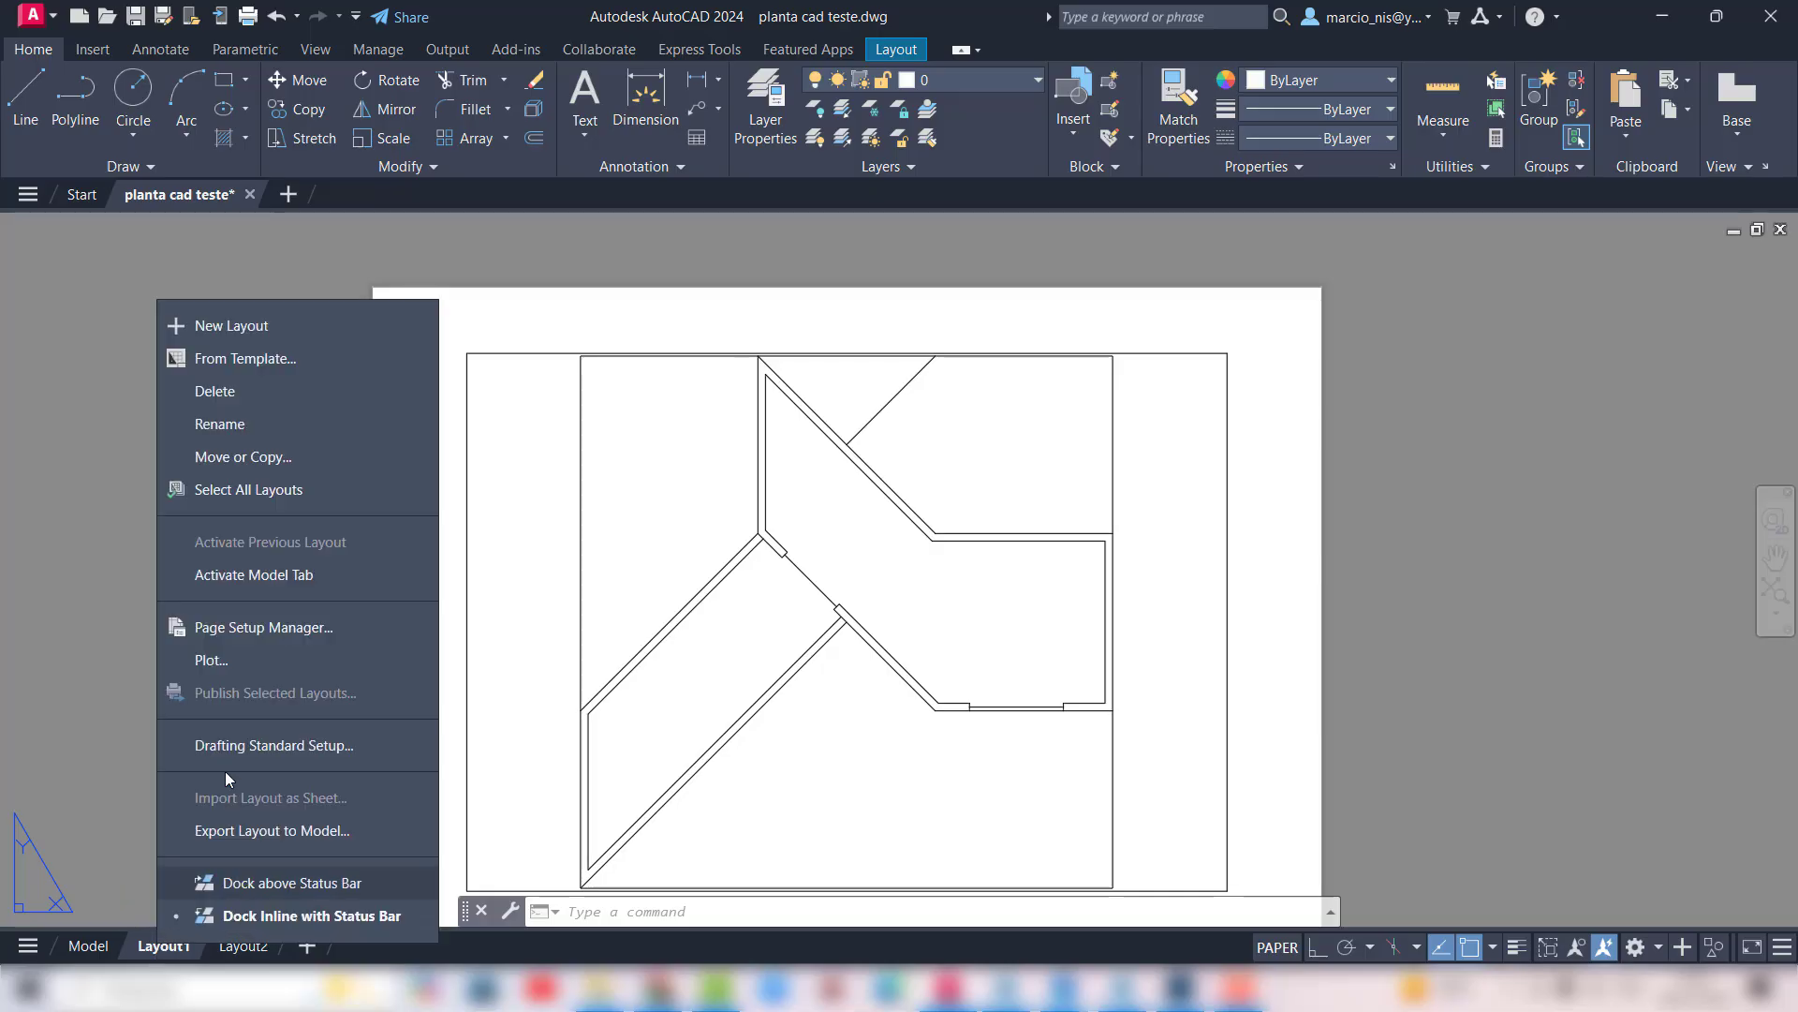
left_click(238, 626)
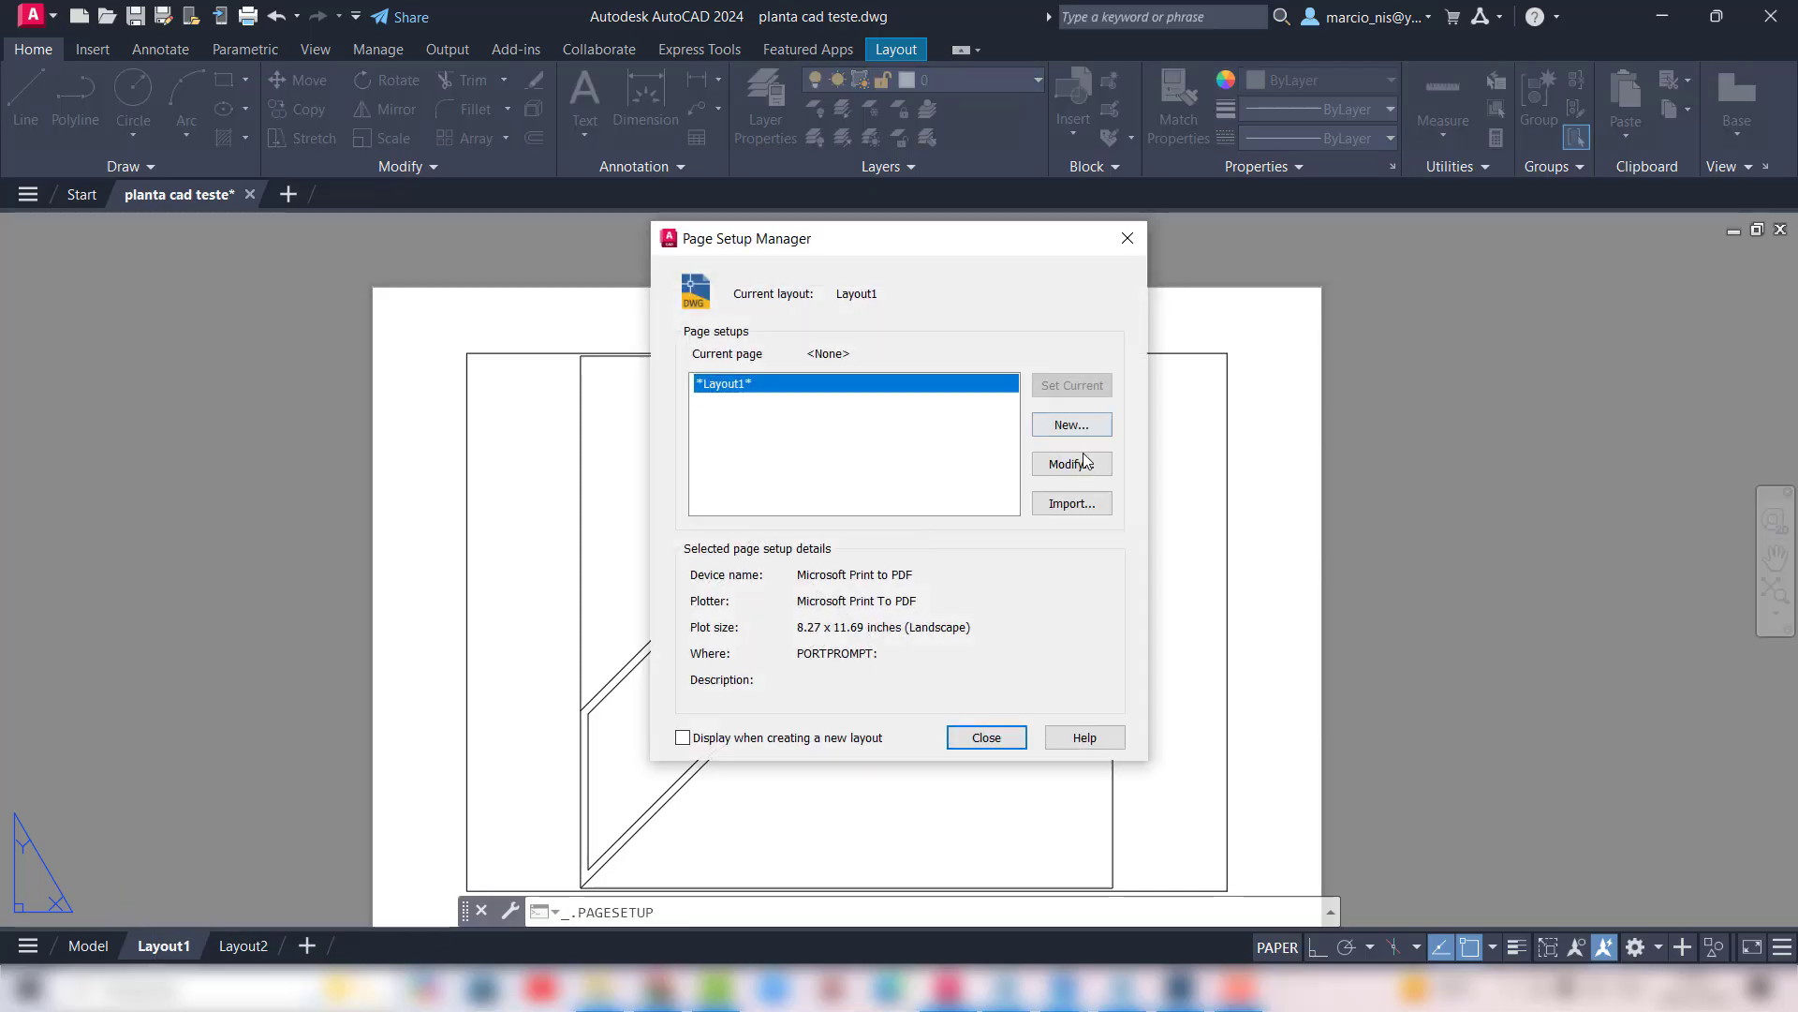
left_click(1083, 463)
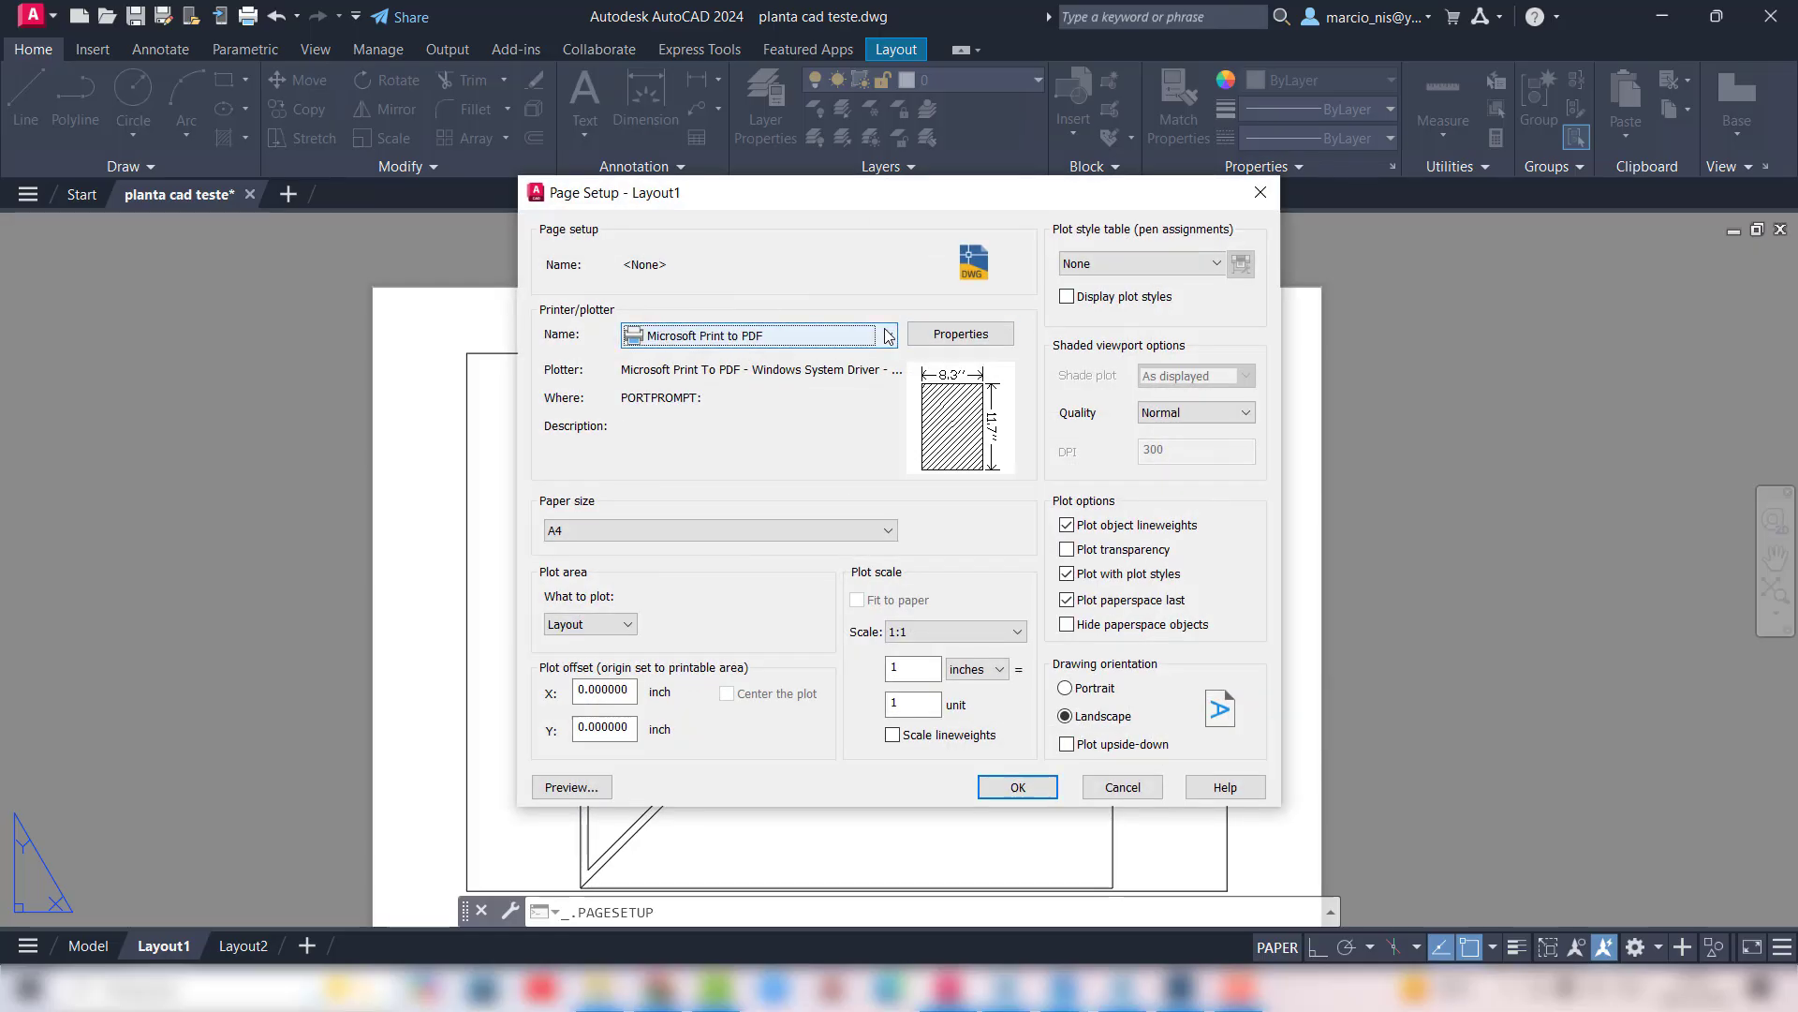
left_click(888, 335)
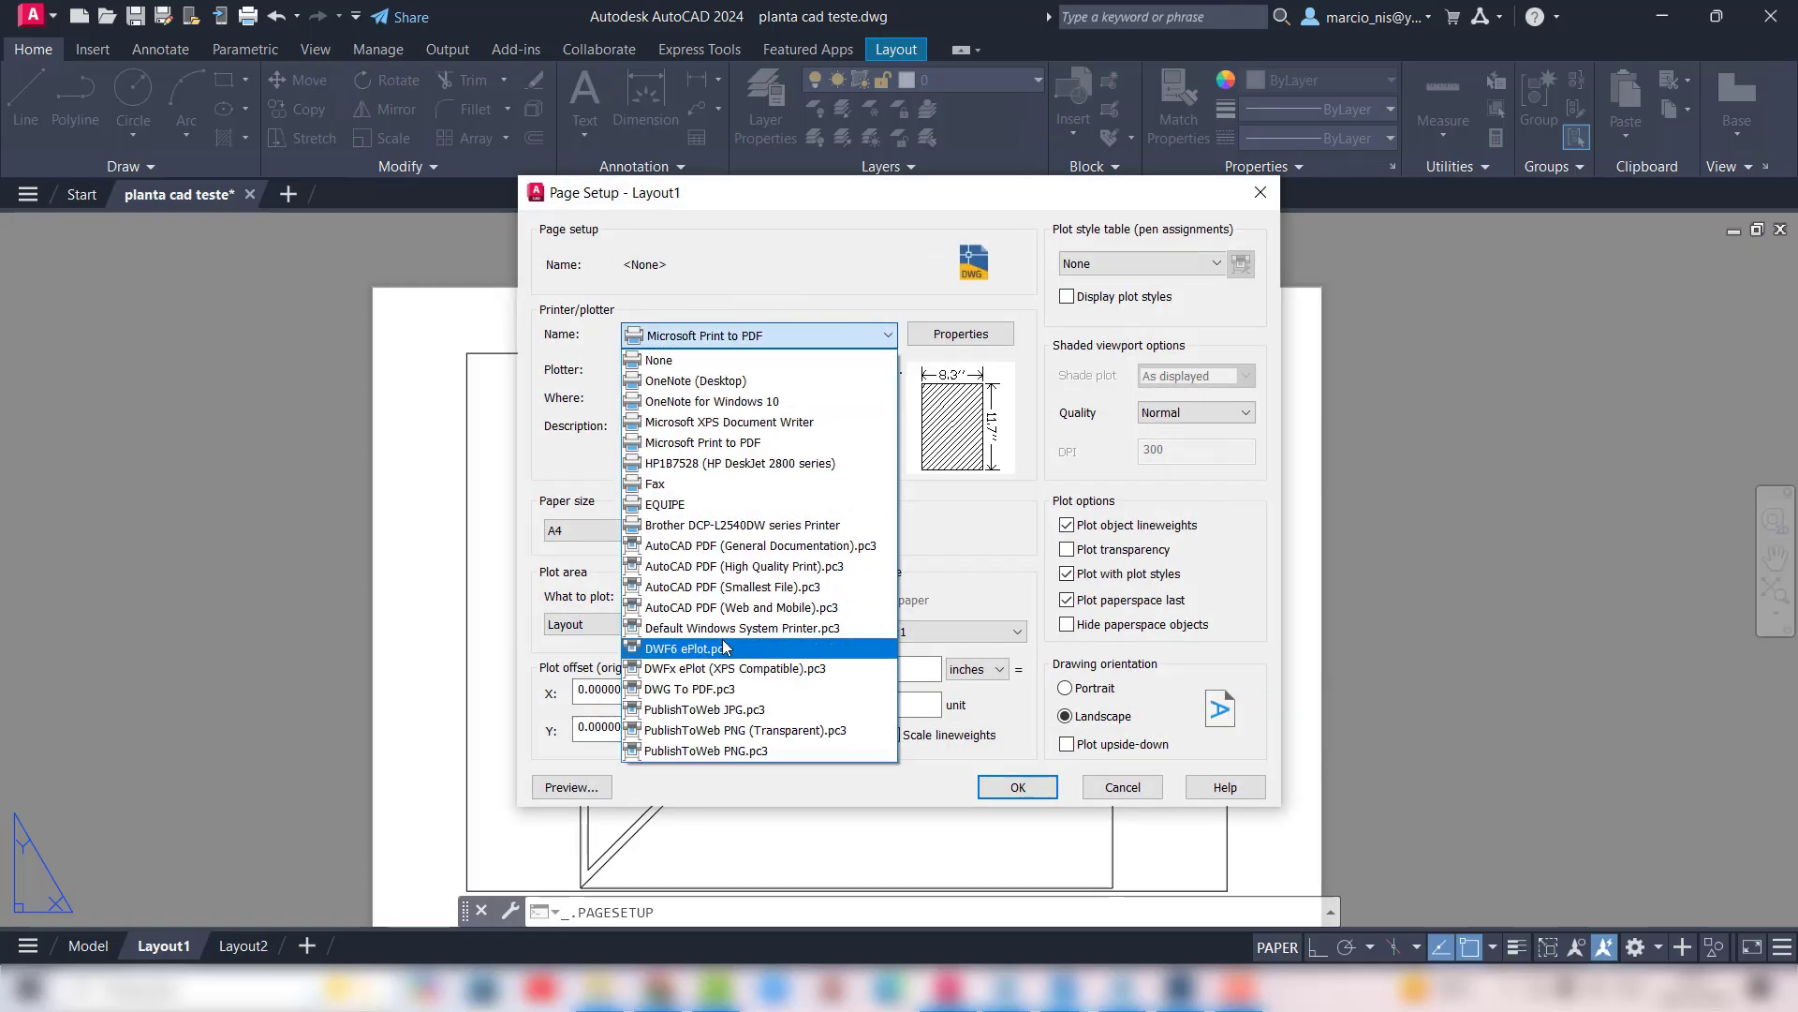
left_click(717, 689)
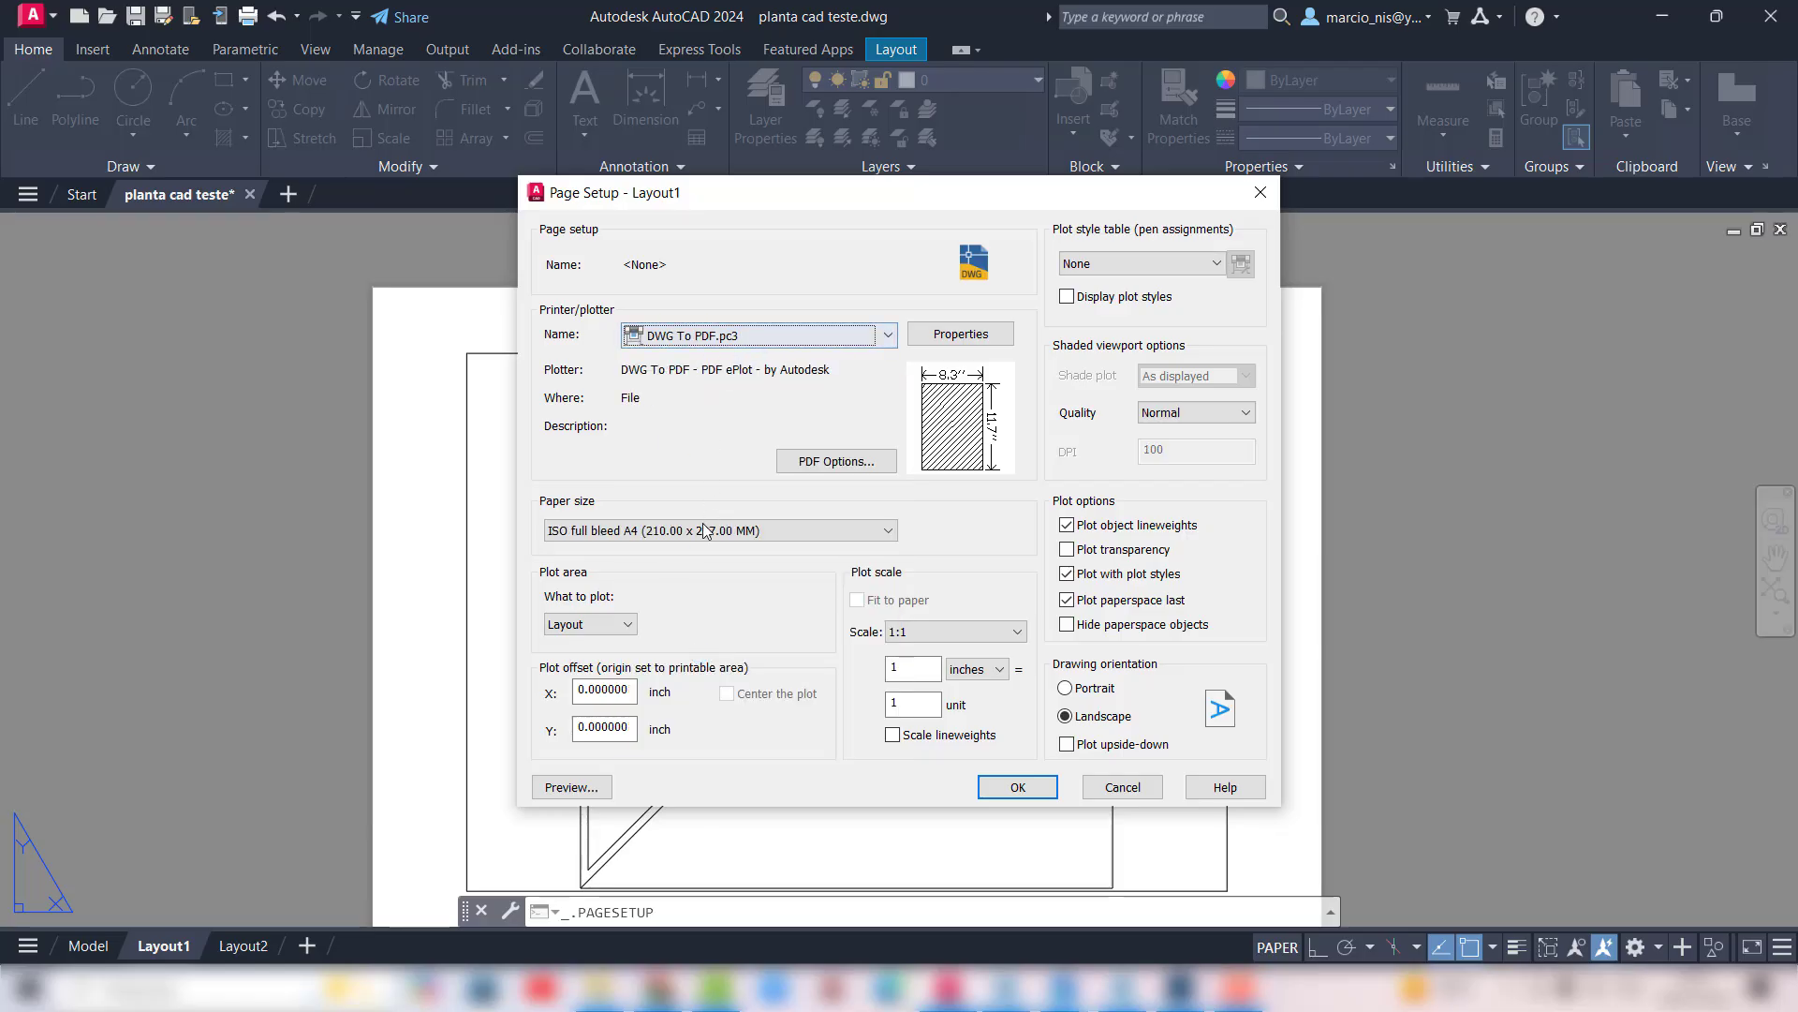
left_click(706, 531)
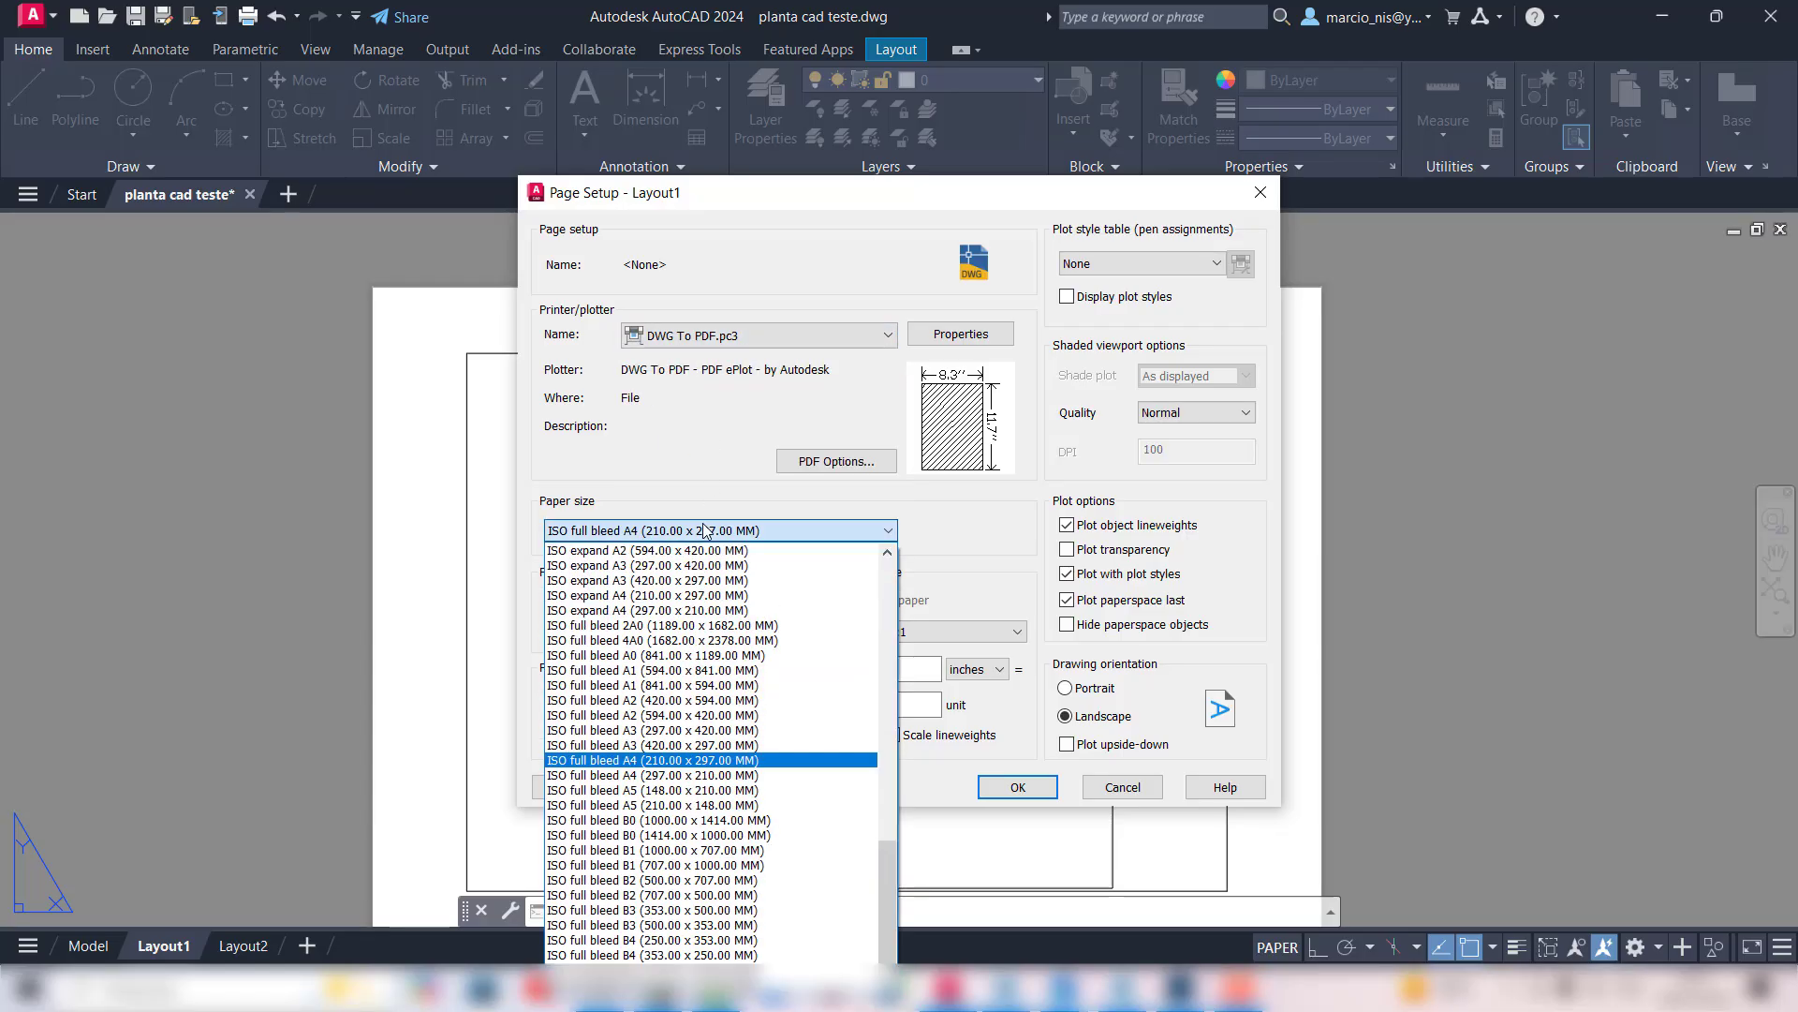
left_click(633, 746)
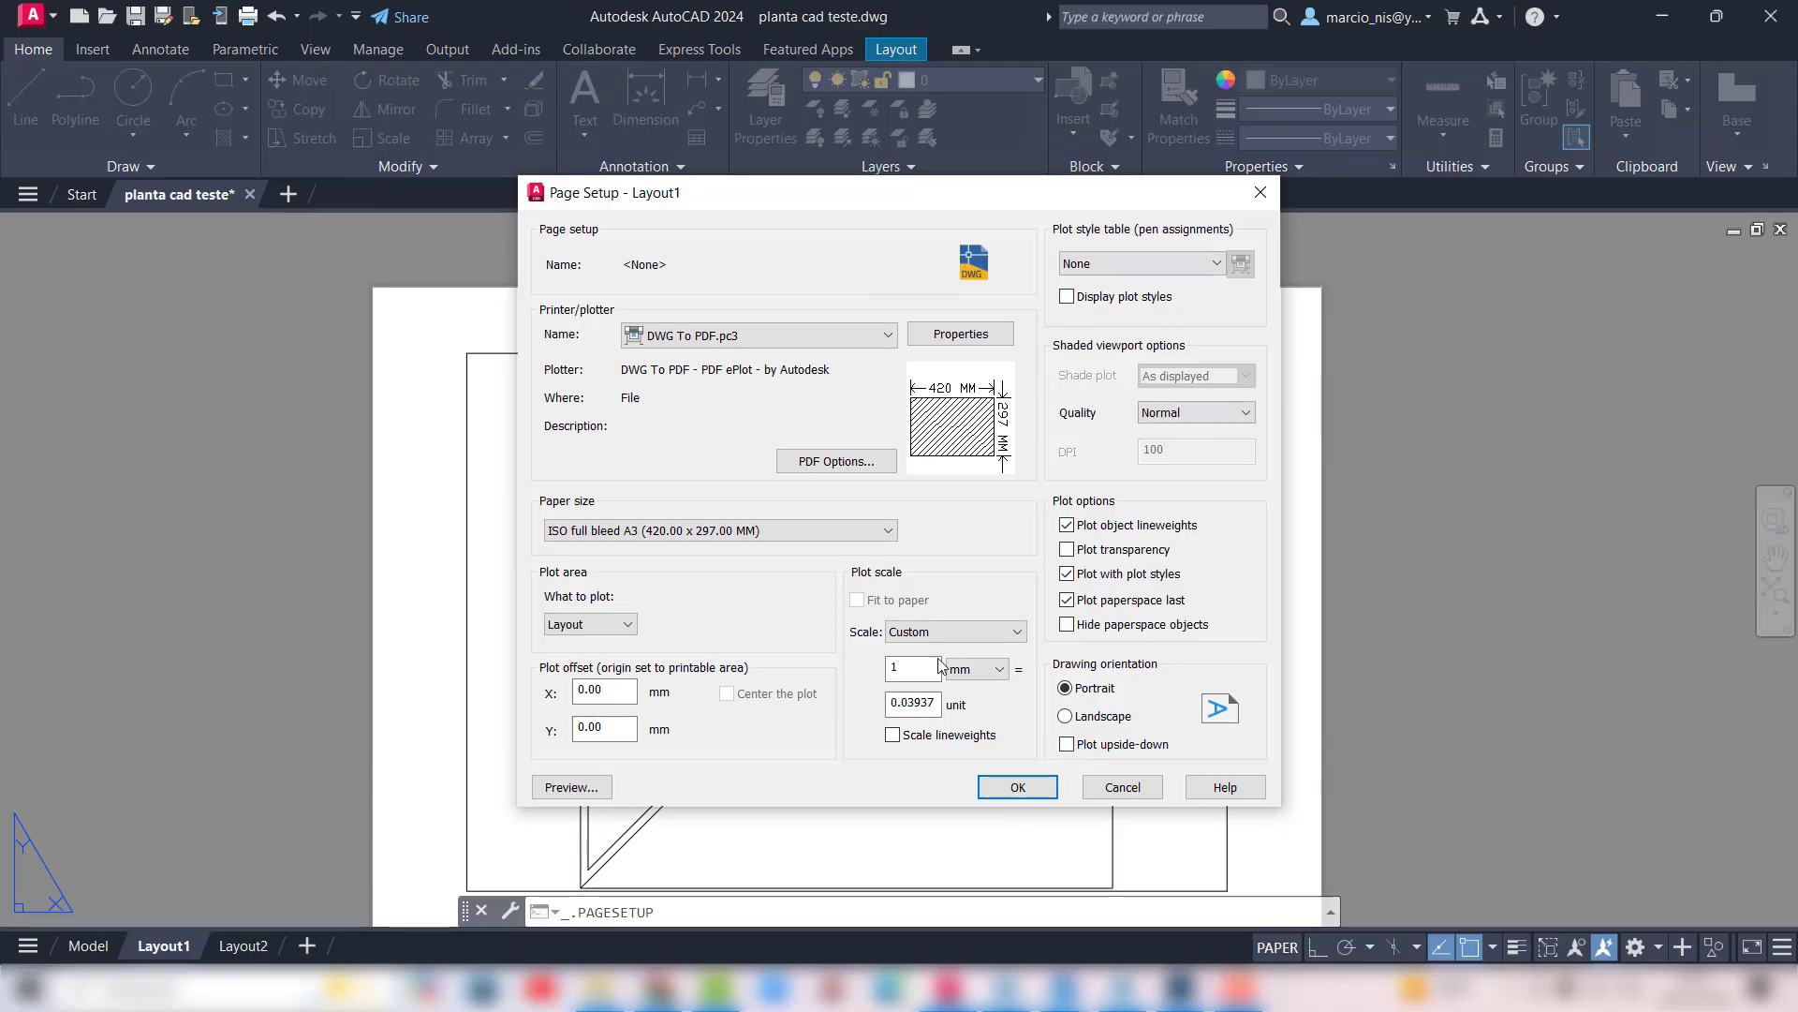
Step: Set the layout's plot scale to 1 mm = 1 unit and apply the page setup
left_click(1028, 777)
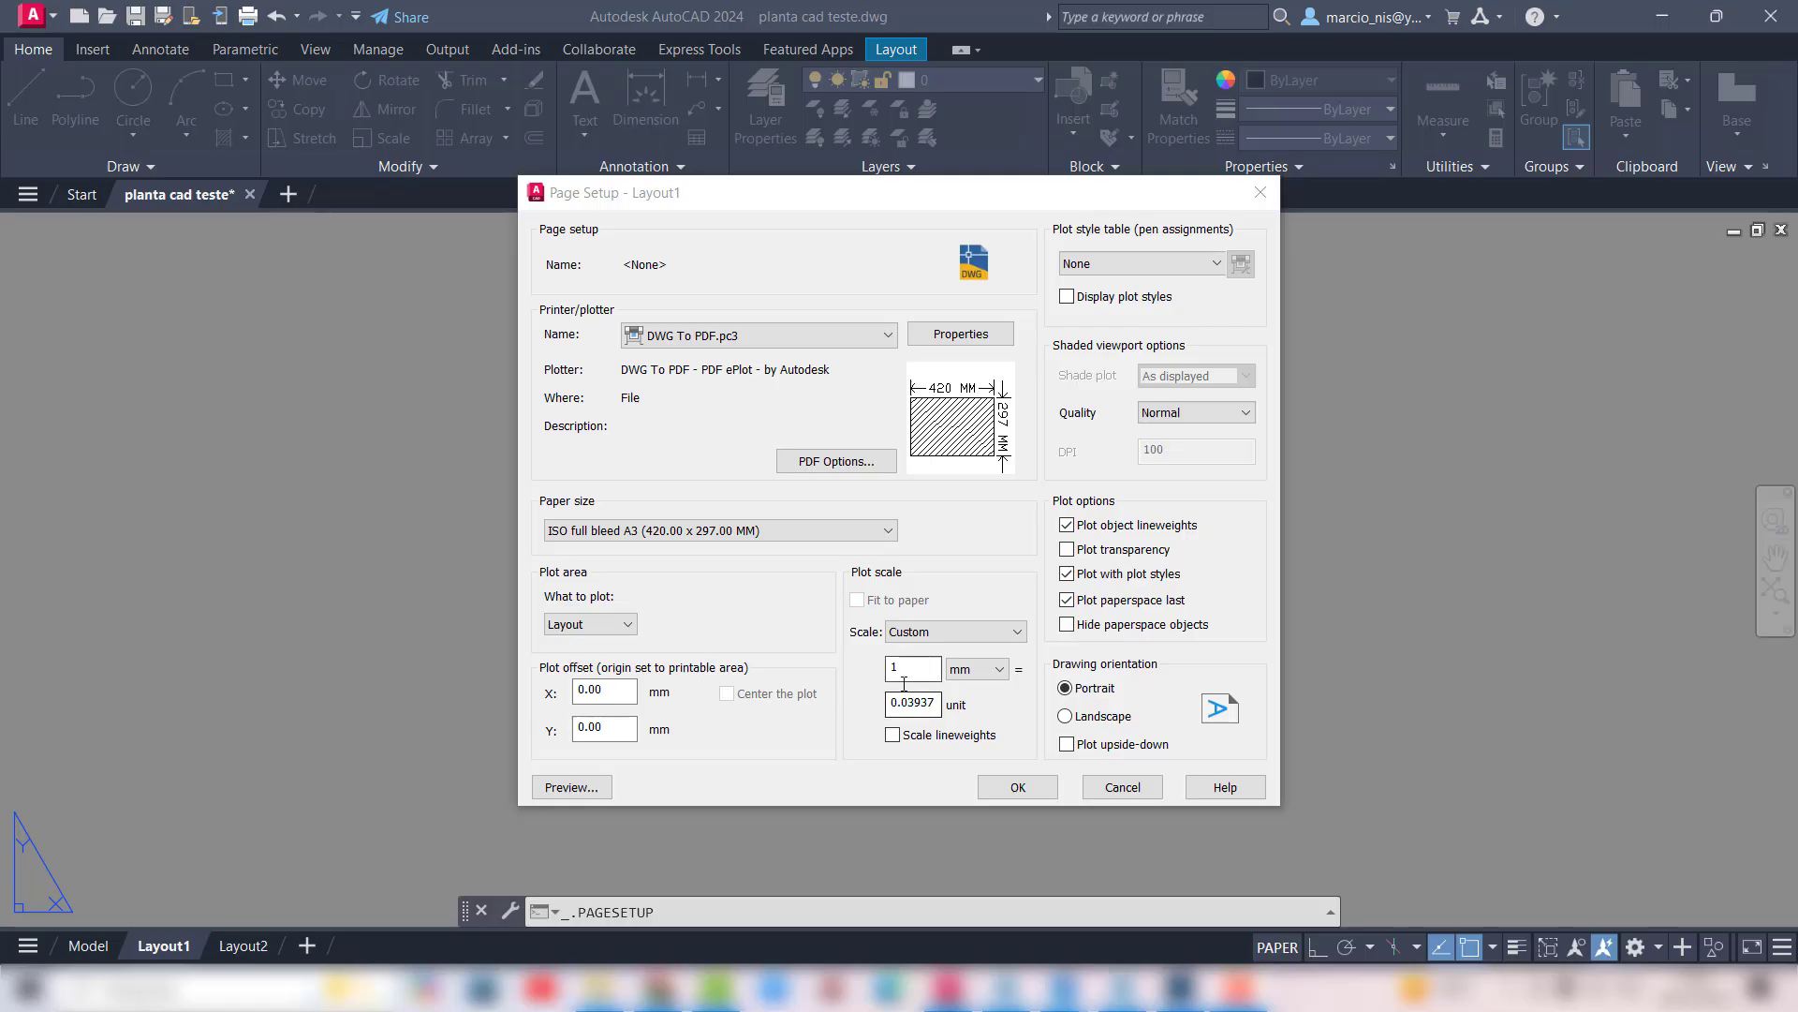
double_click(913, 703)
type("1")
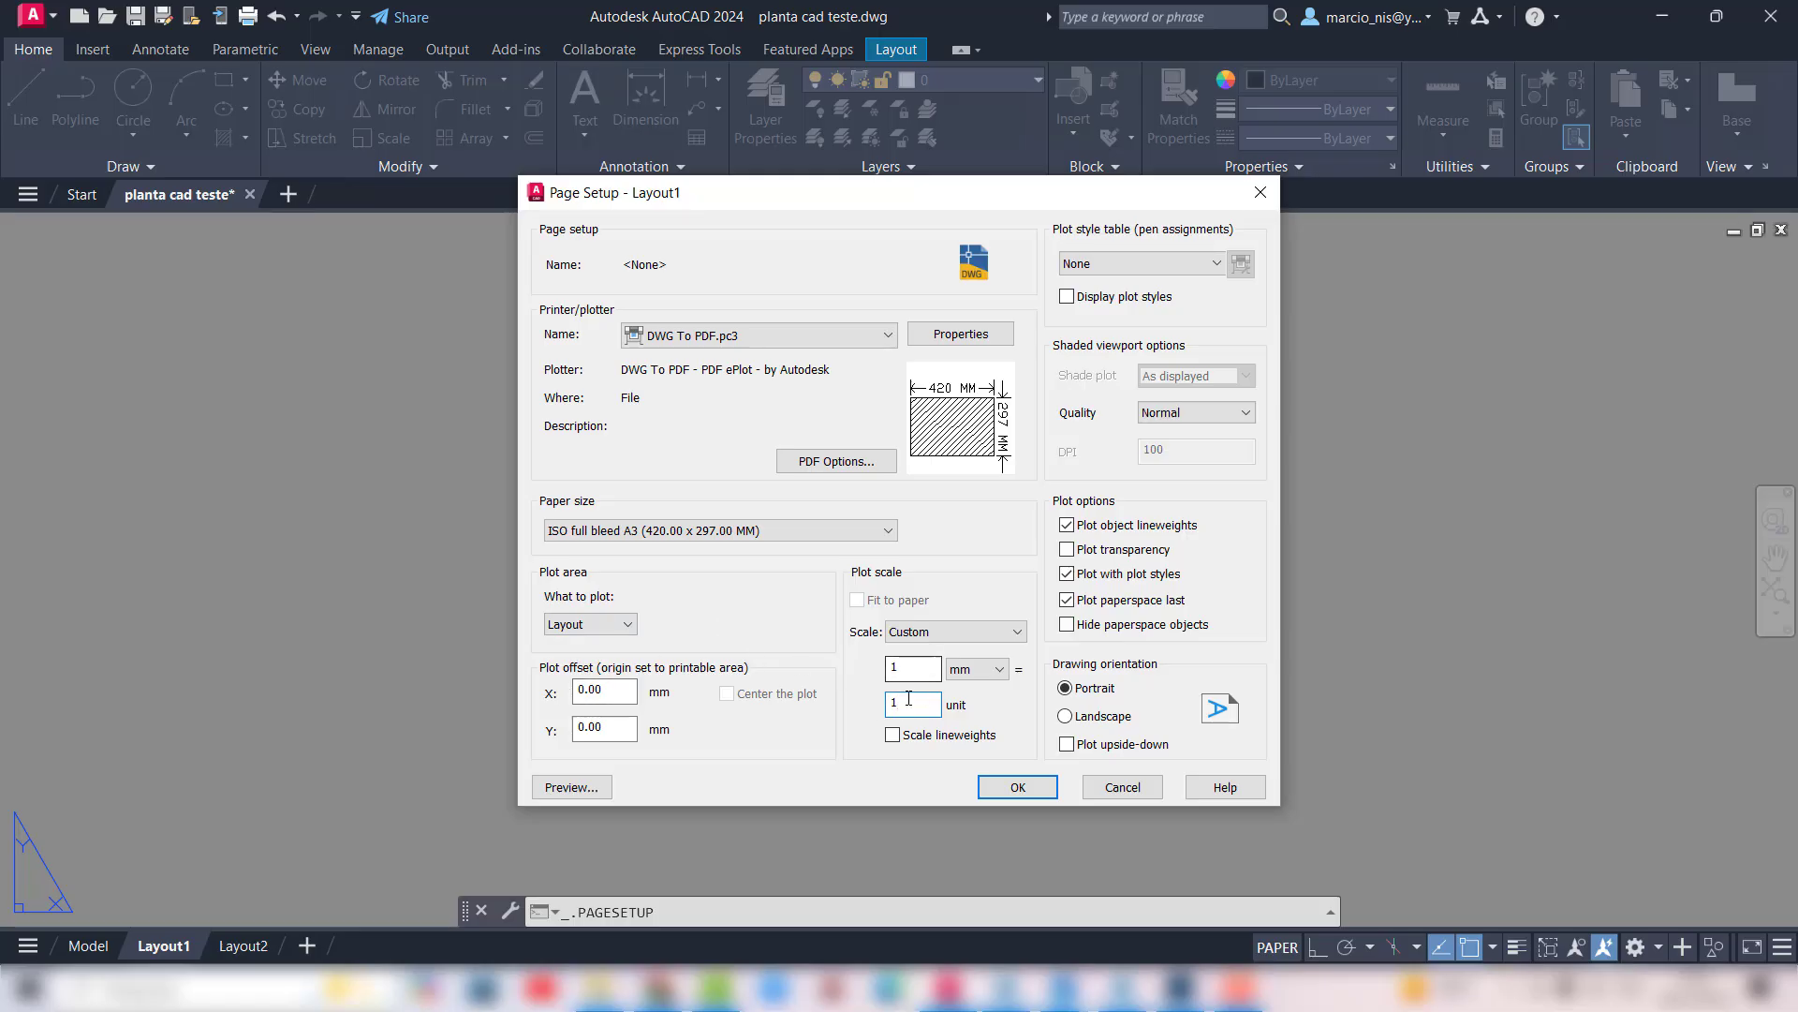
left_click(998, 785)
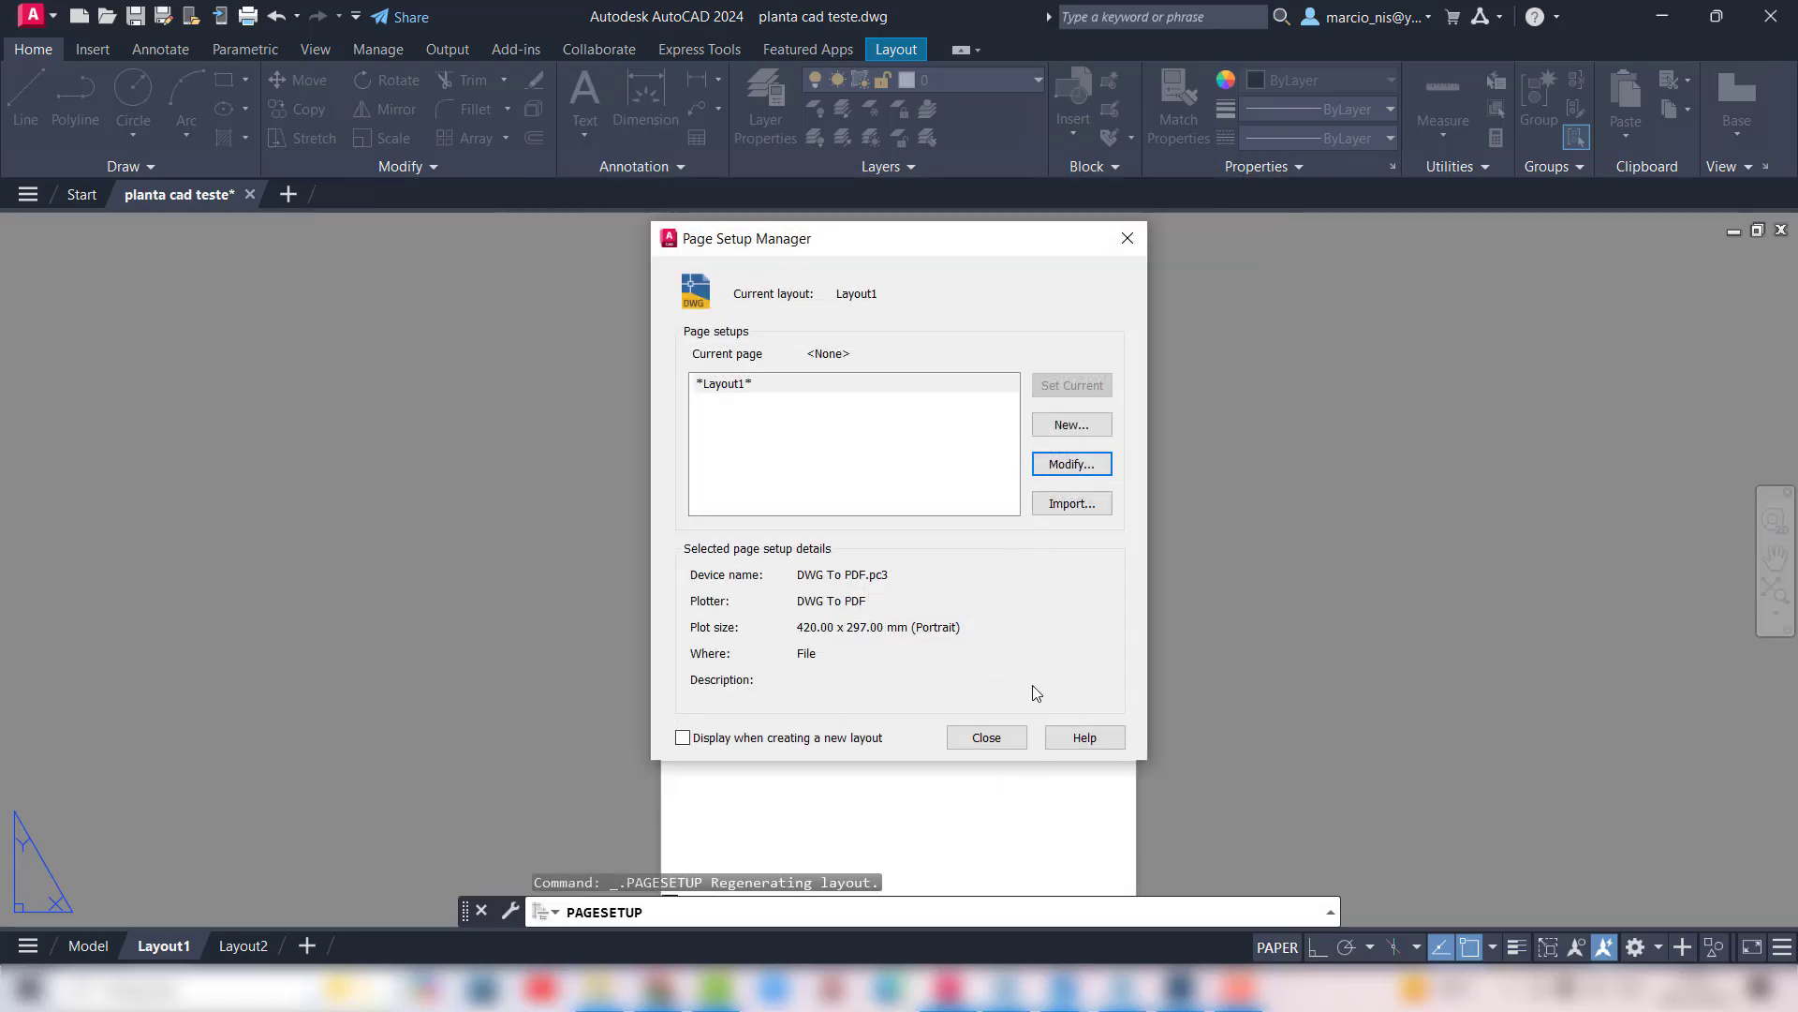
left_click(986, 737)
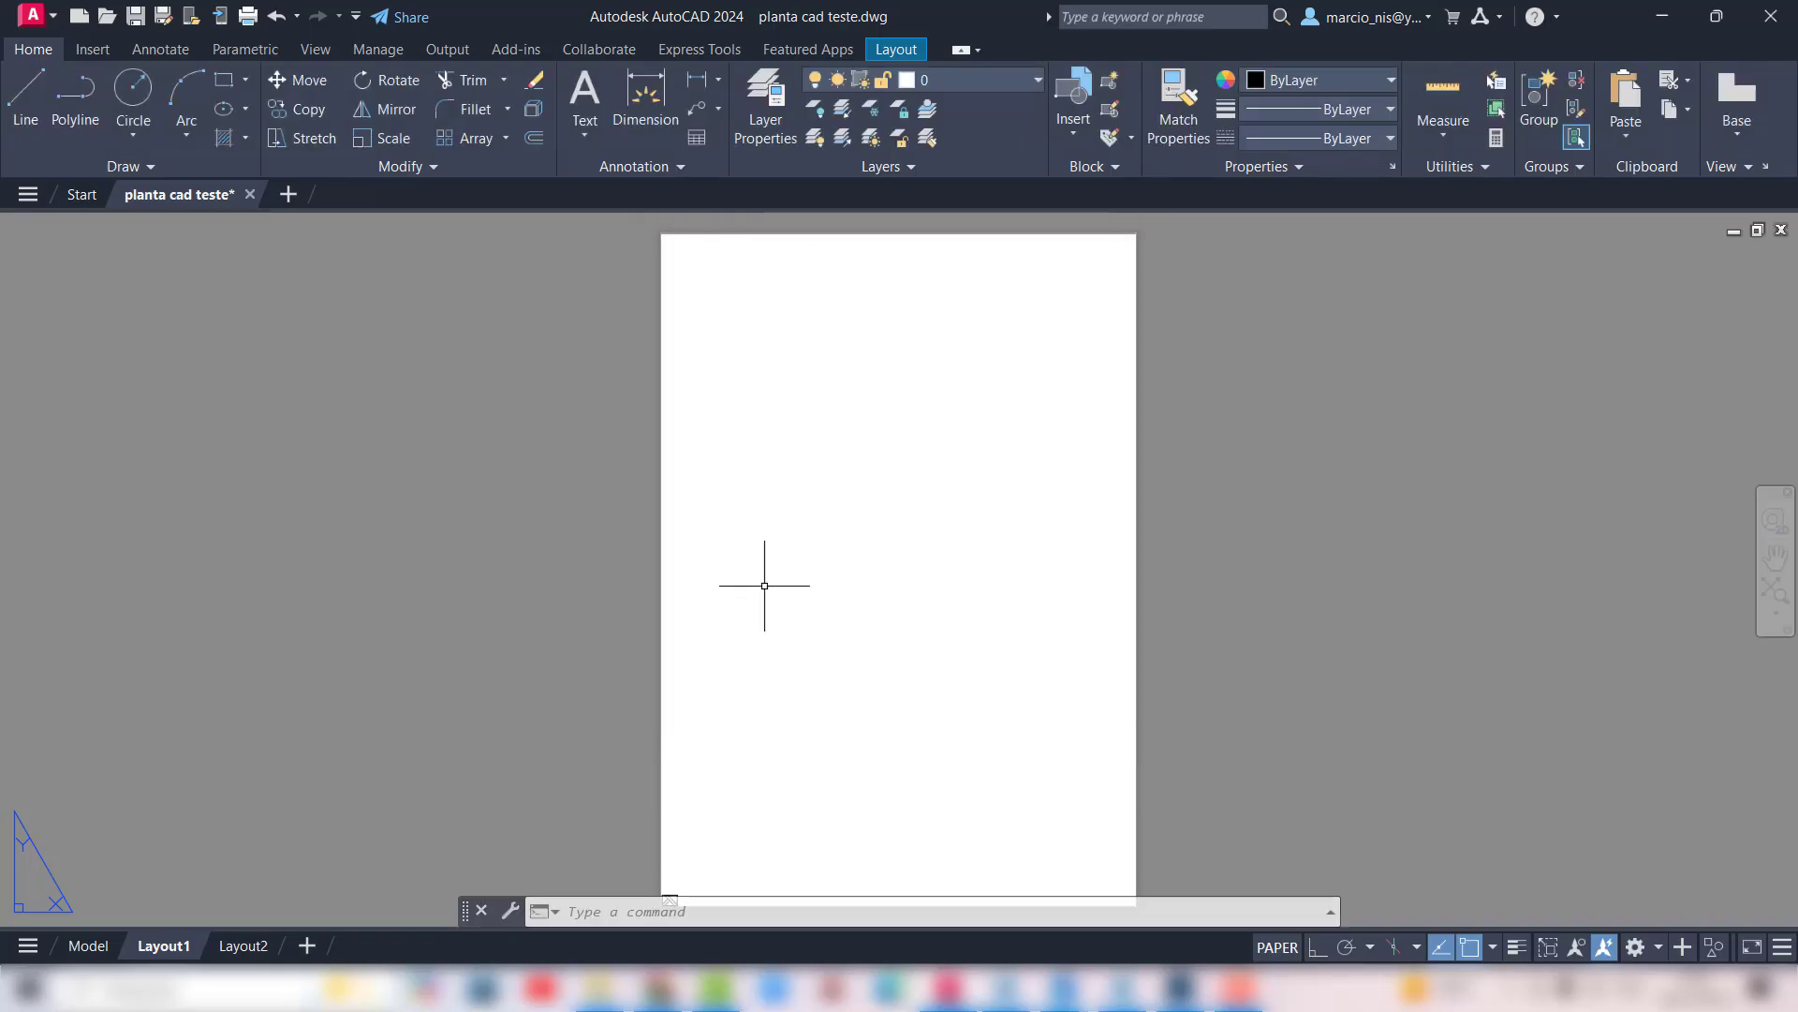
Step: Stretch the tiny viewport at the sheet's lower-left corner so it spans most of the page width
scroll(796, 652, "up", 2)
scroll(656, 851, "up", 2)
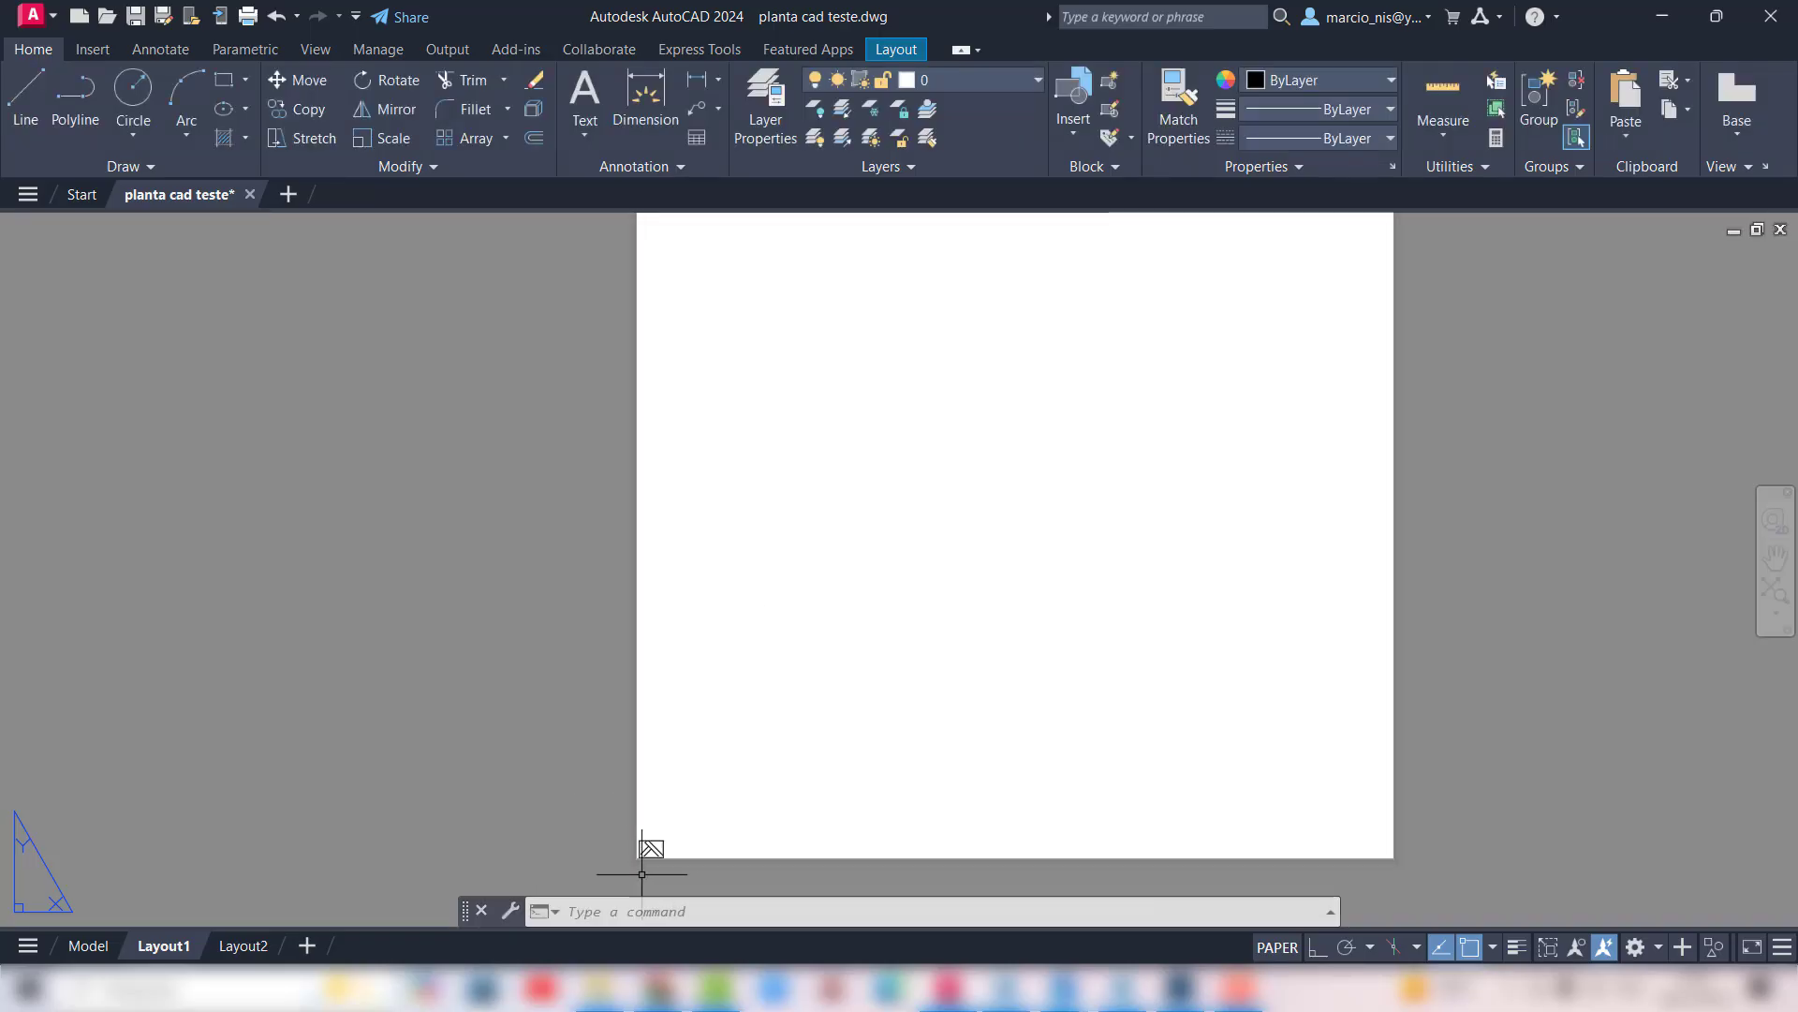
left_click(661, 852)
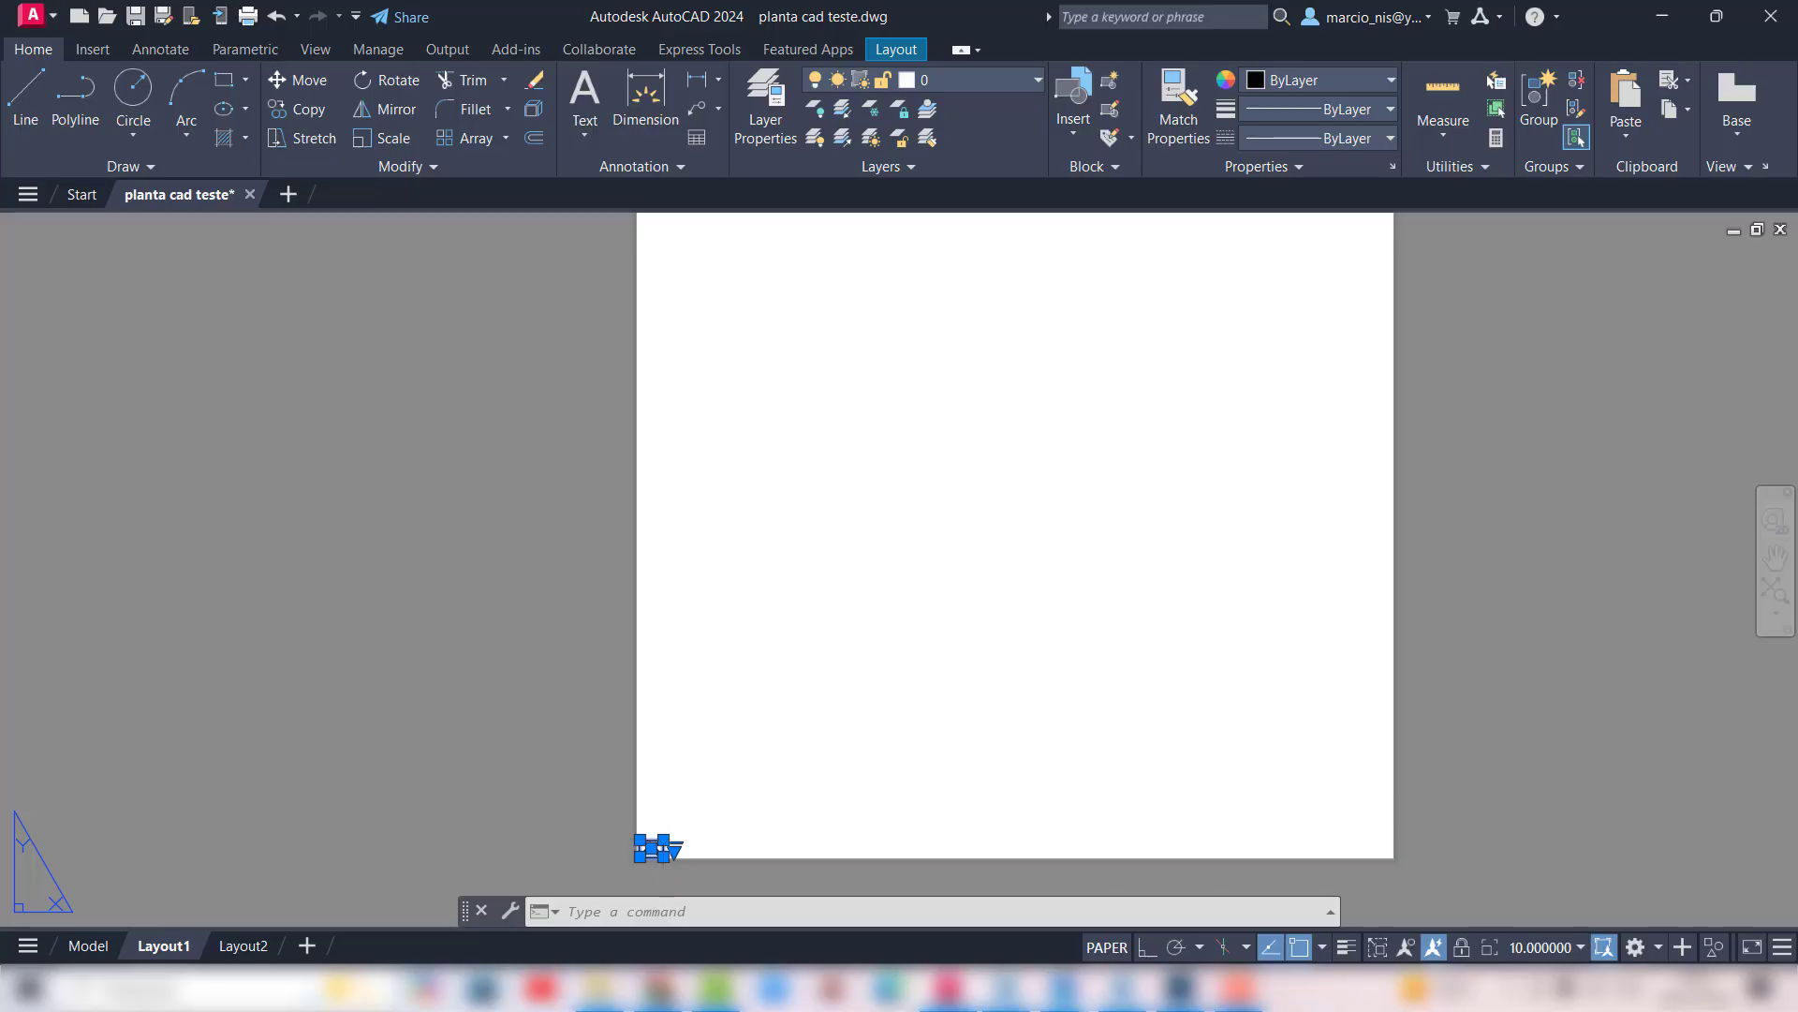
left_click(664, 840)
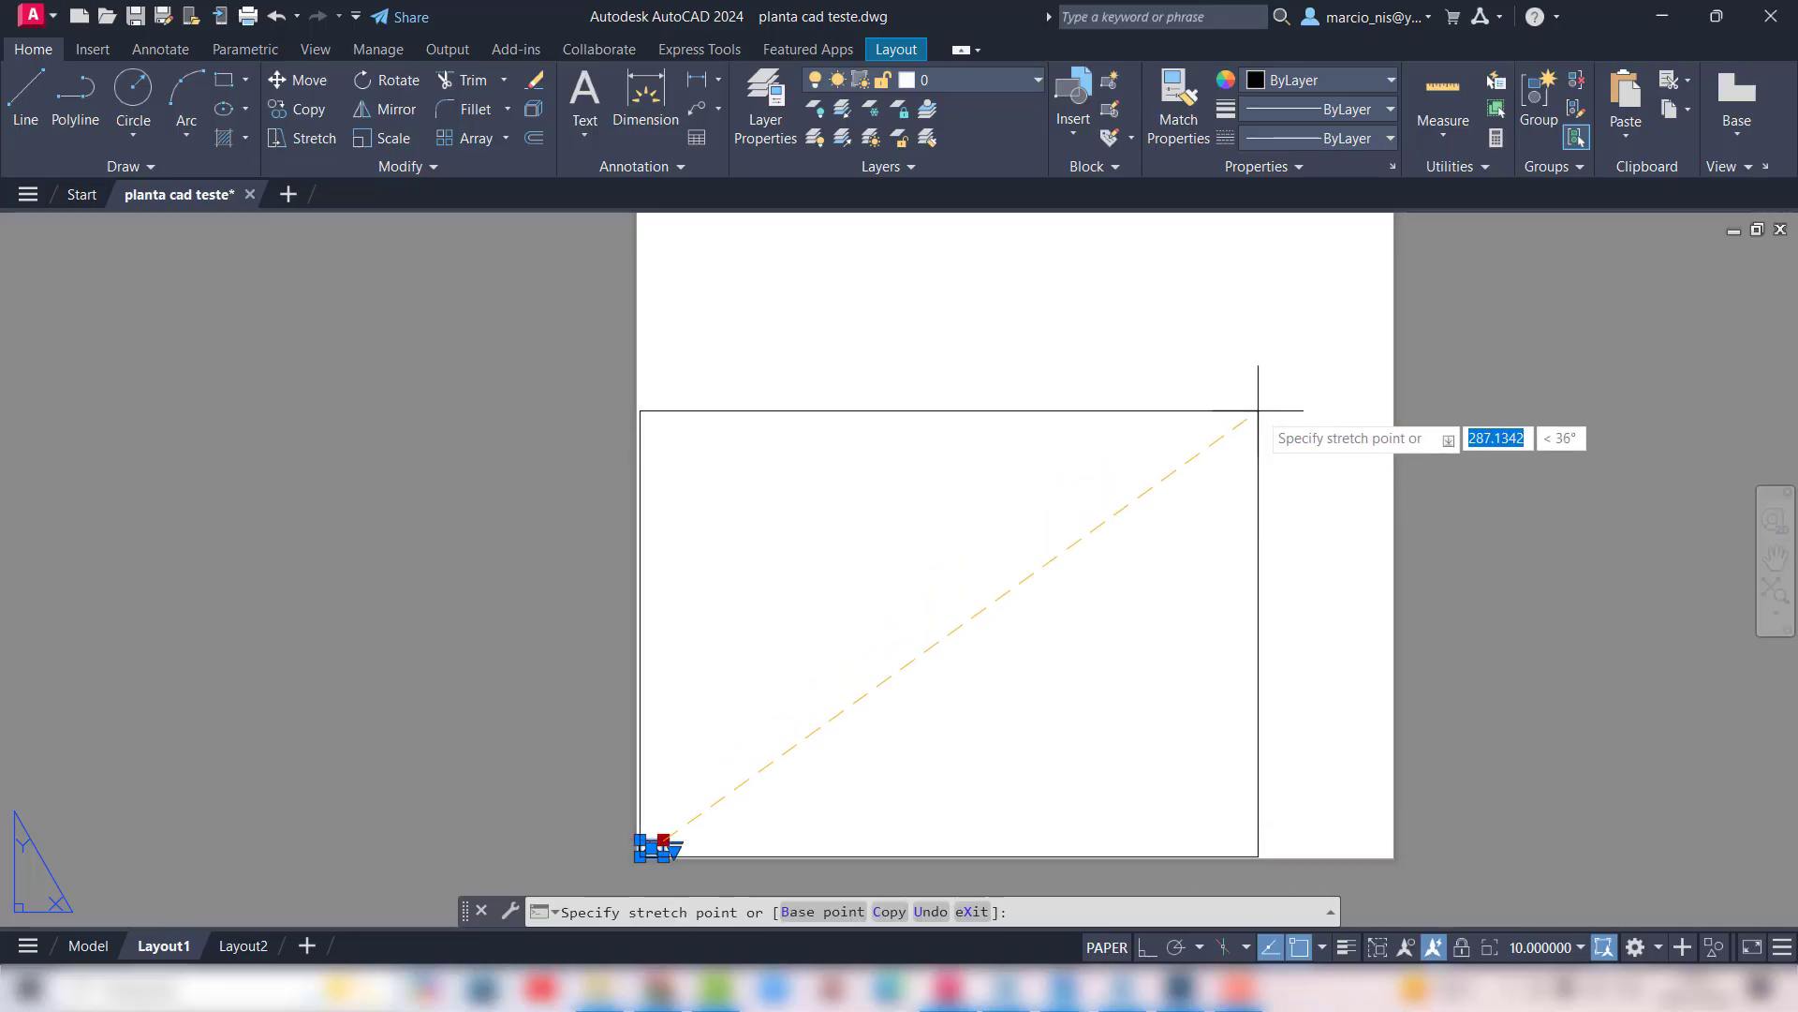
left_click(1360, 320)
key("Escape")
Step: Scale the plan inside the viewport to 1000/100xp and shift it toward the viewport's middle
double_click(1095, 537)
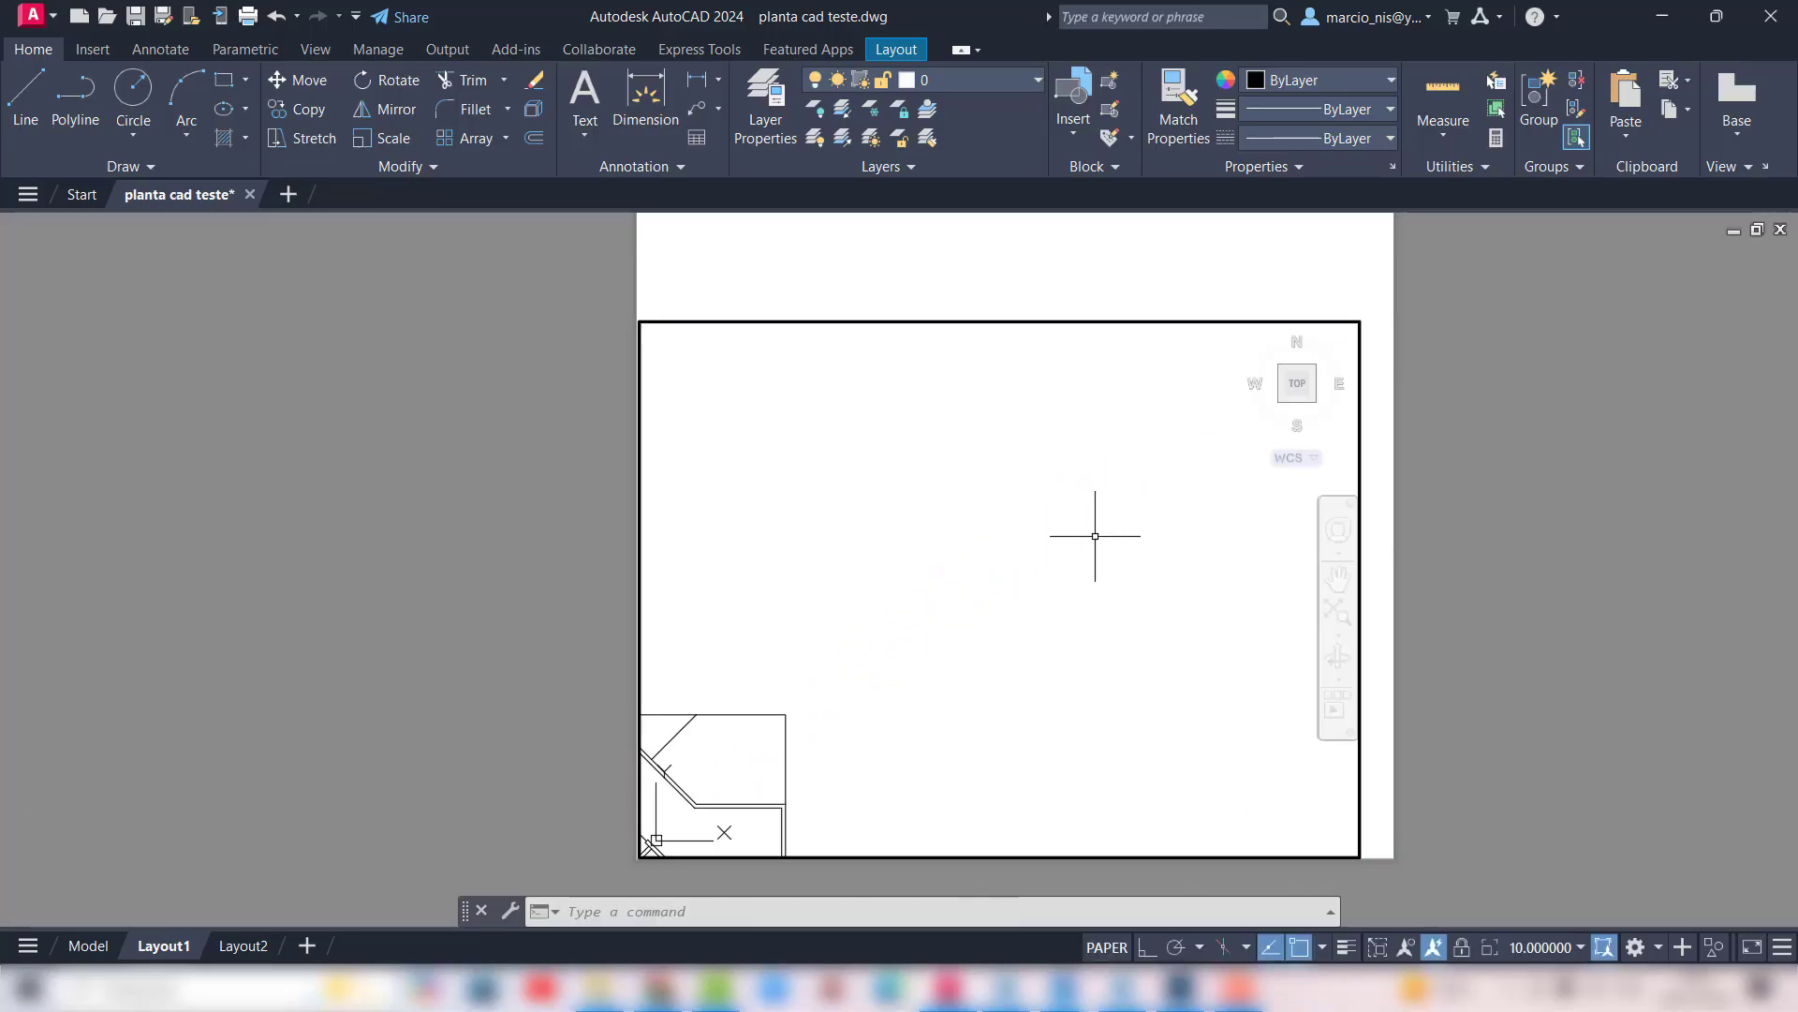
scroll(1029, 547, "down", 1)
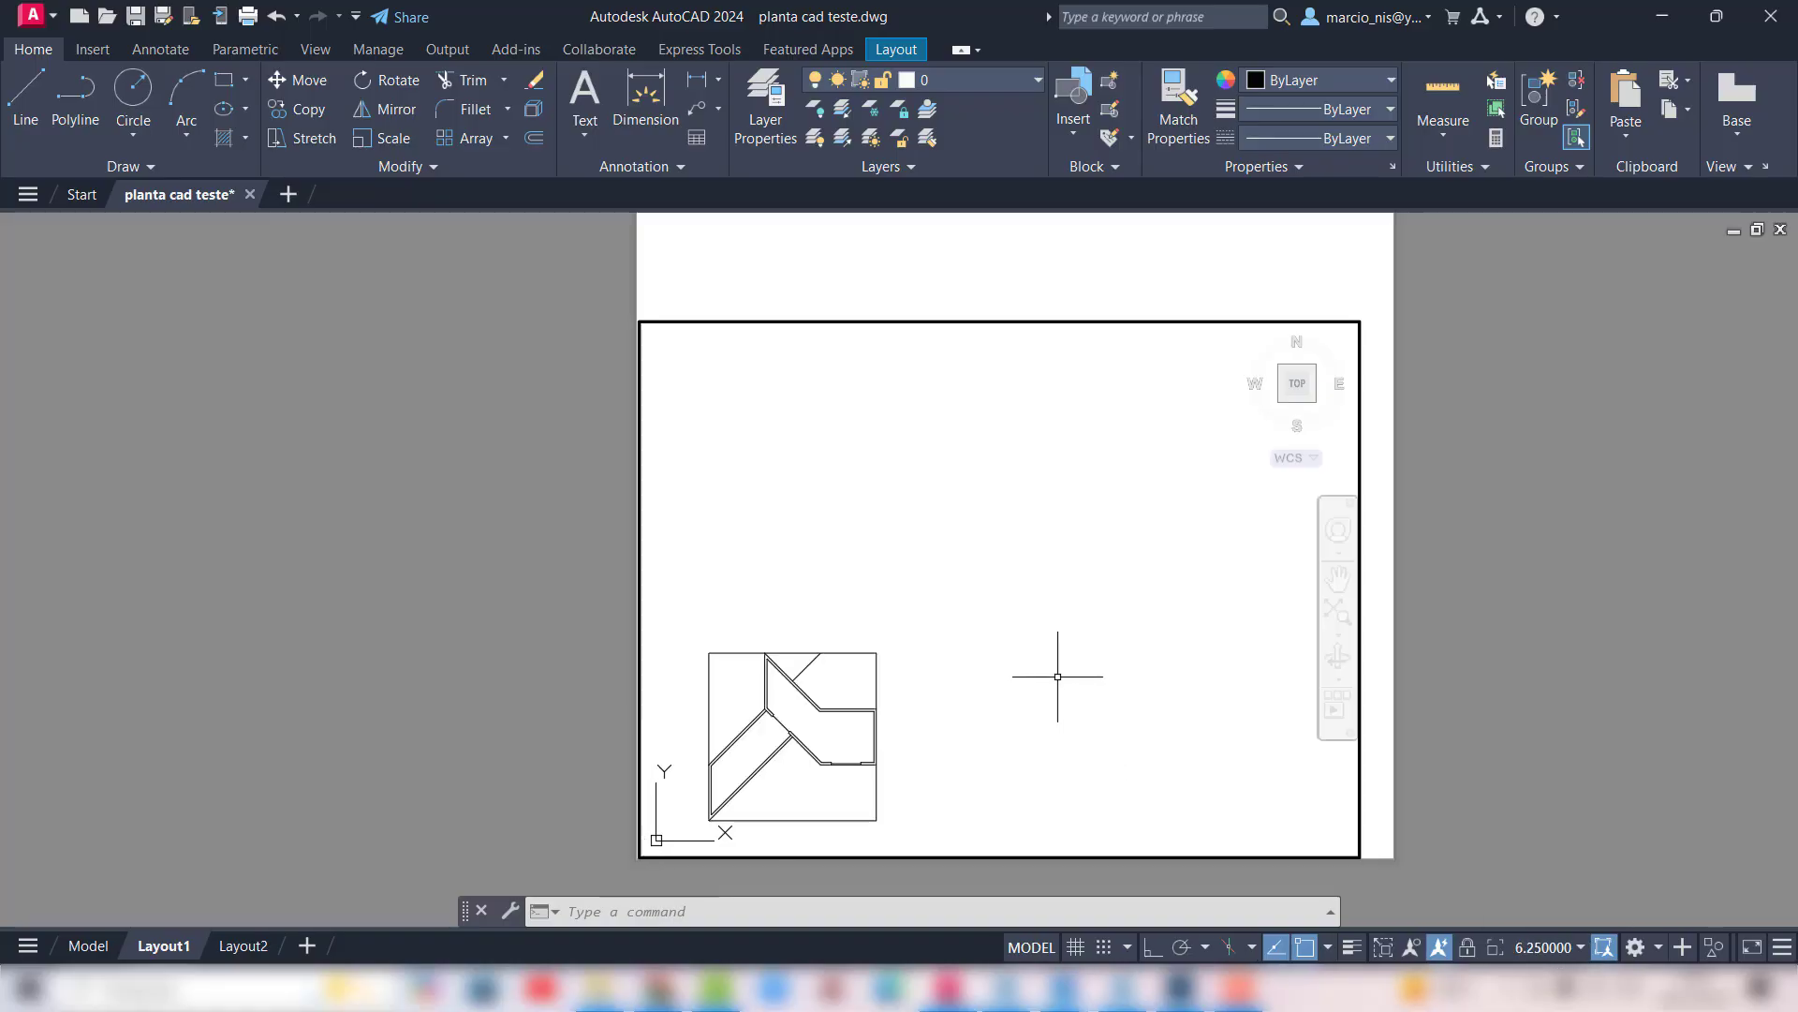
key("Return")
type("1000/")
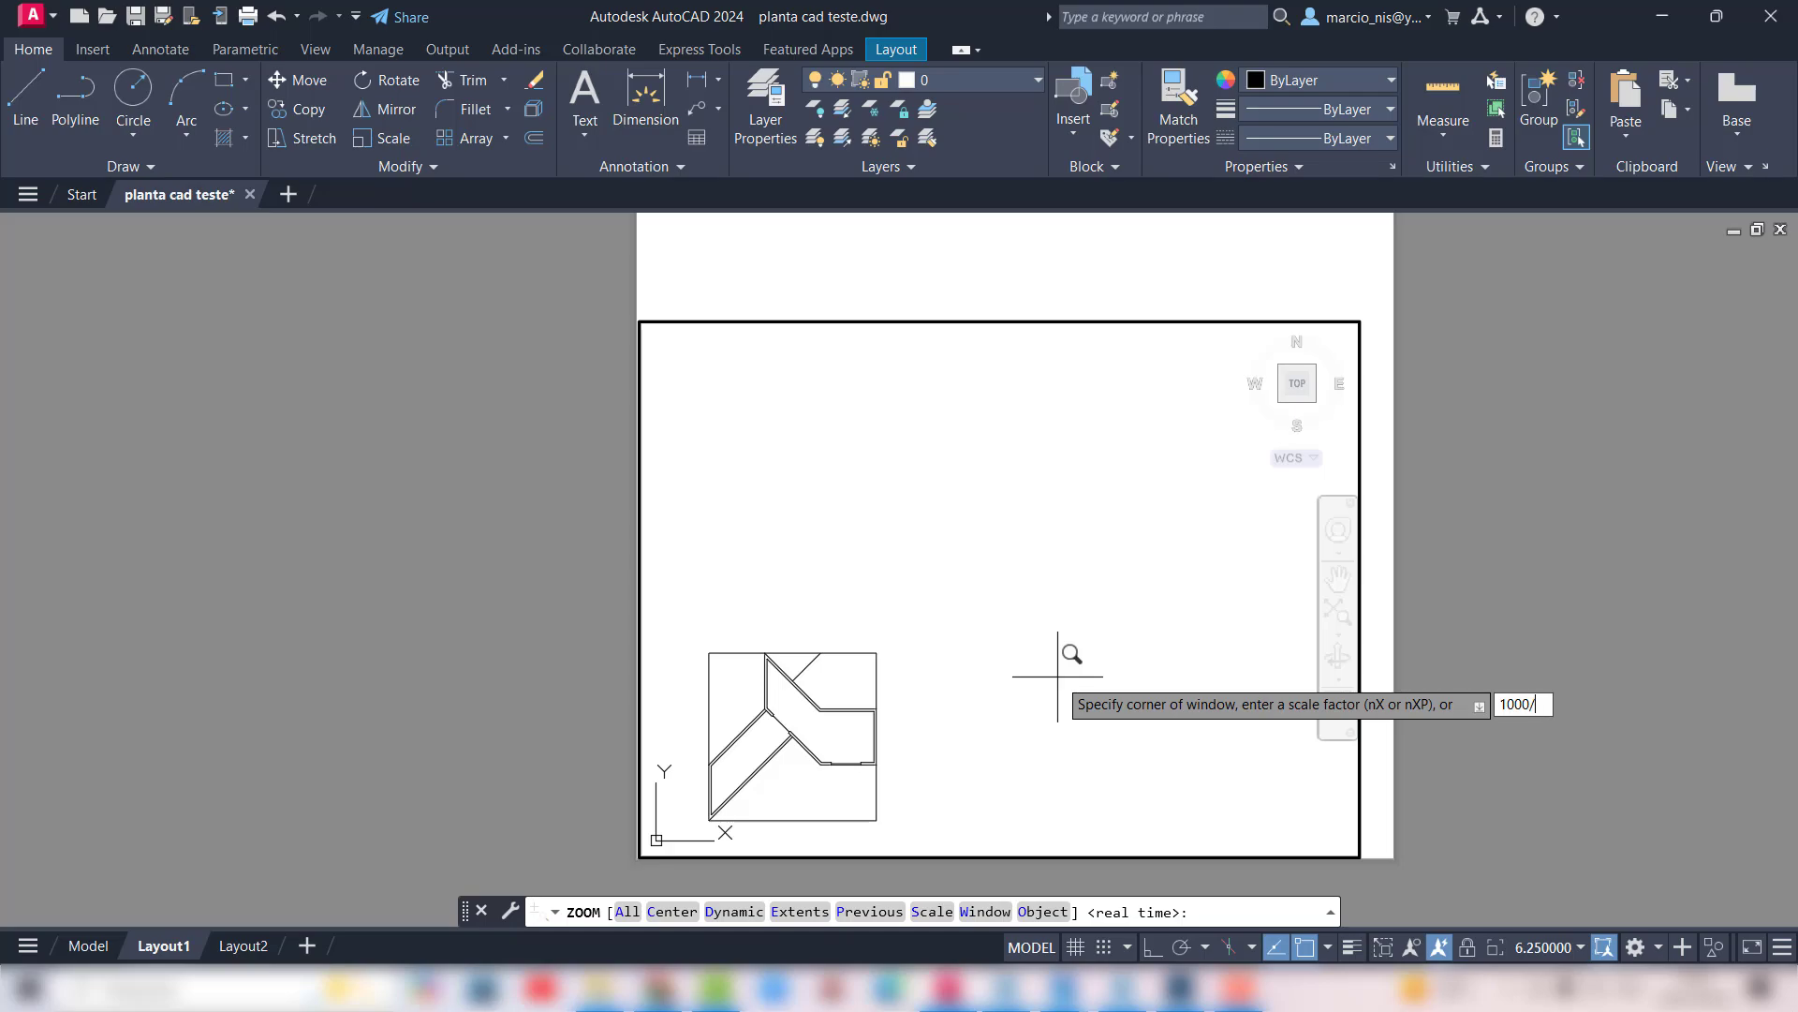
type("100xp")
key("Return")
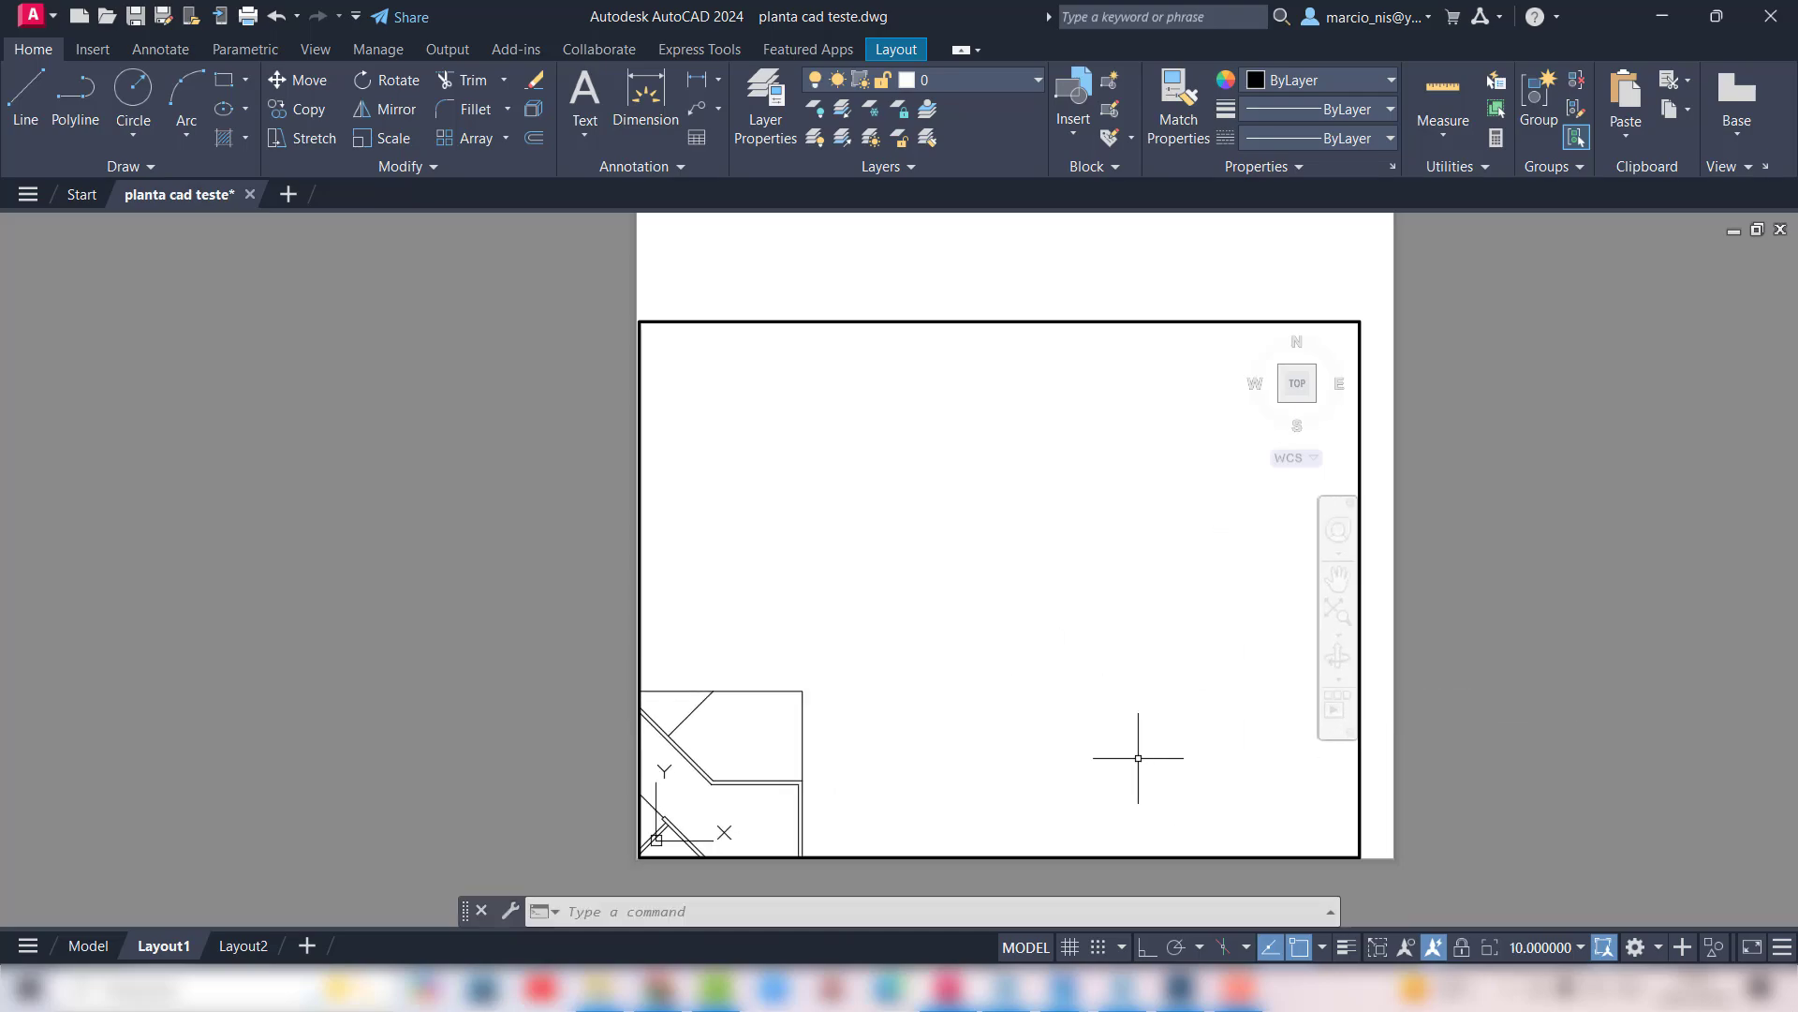
middle_click_drag(943, 779, 1296, 581)
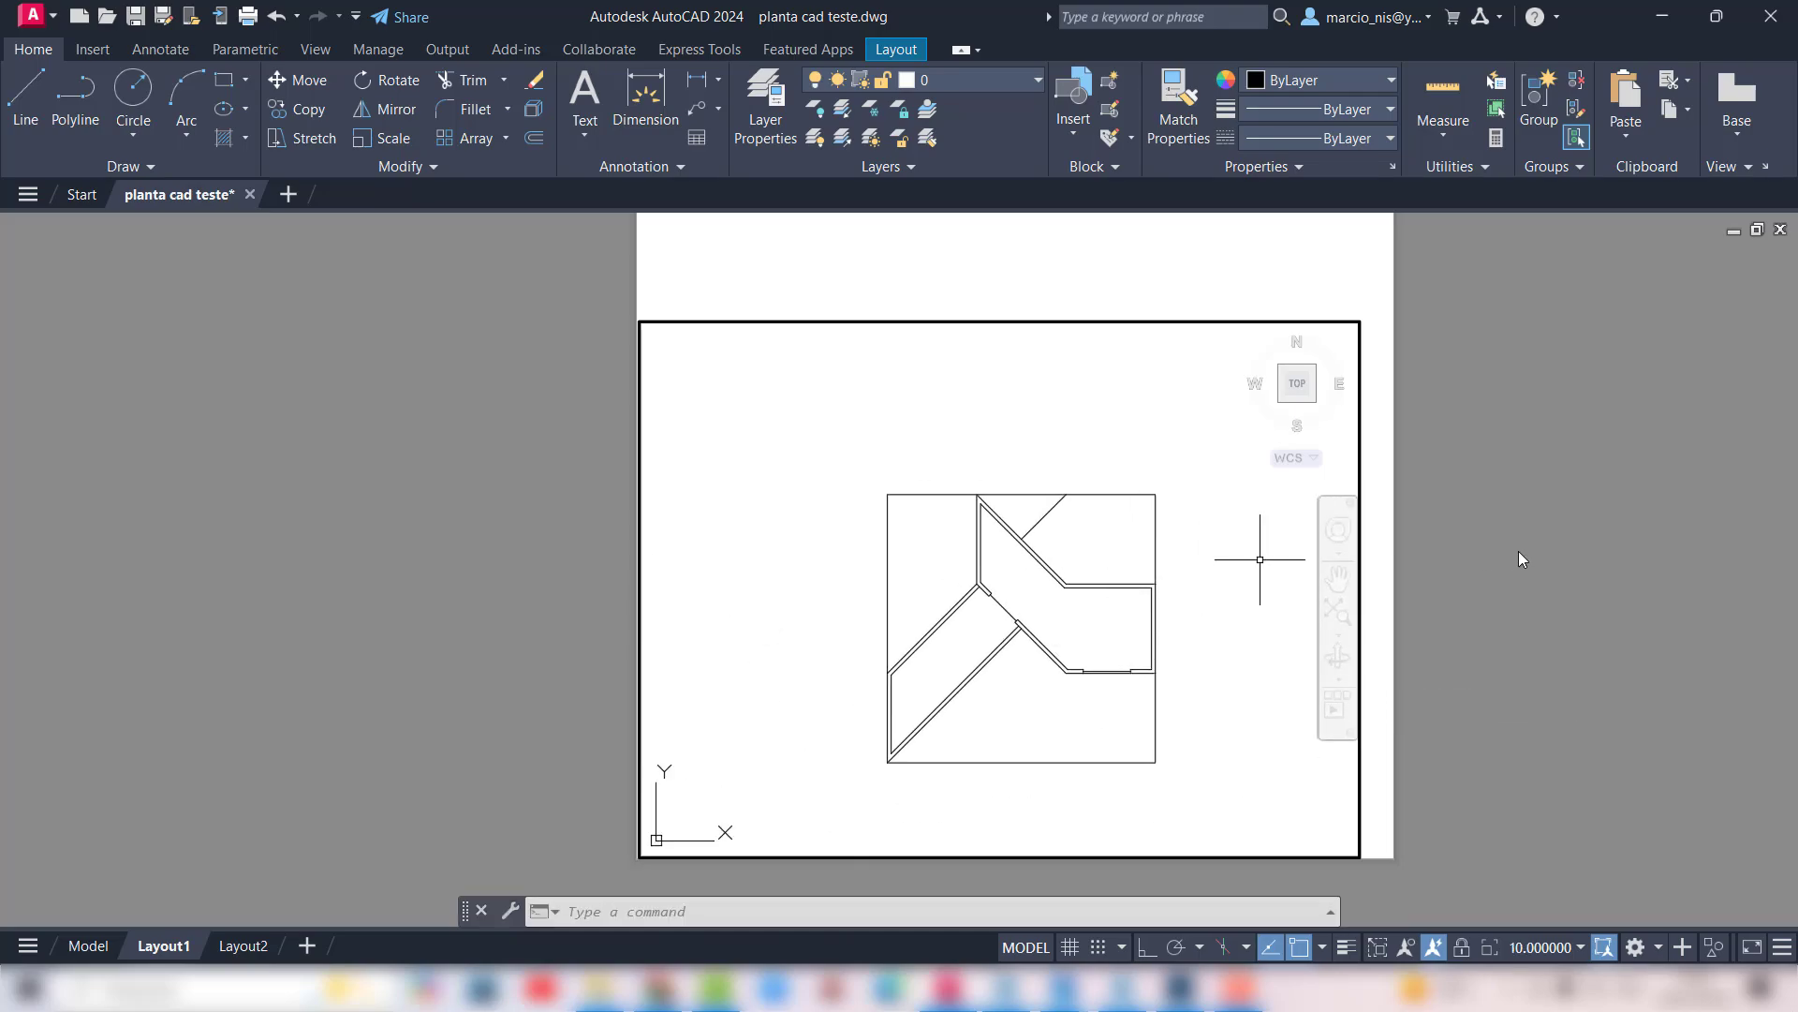
double_click(1492, 553)
Step: Pull the viewport's right and left edges inward, closer to the floor plan
scroll(866, 529, "down", 4)
scroll(925, 539, "up", 2)
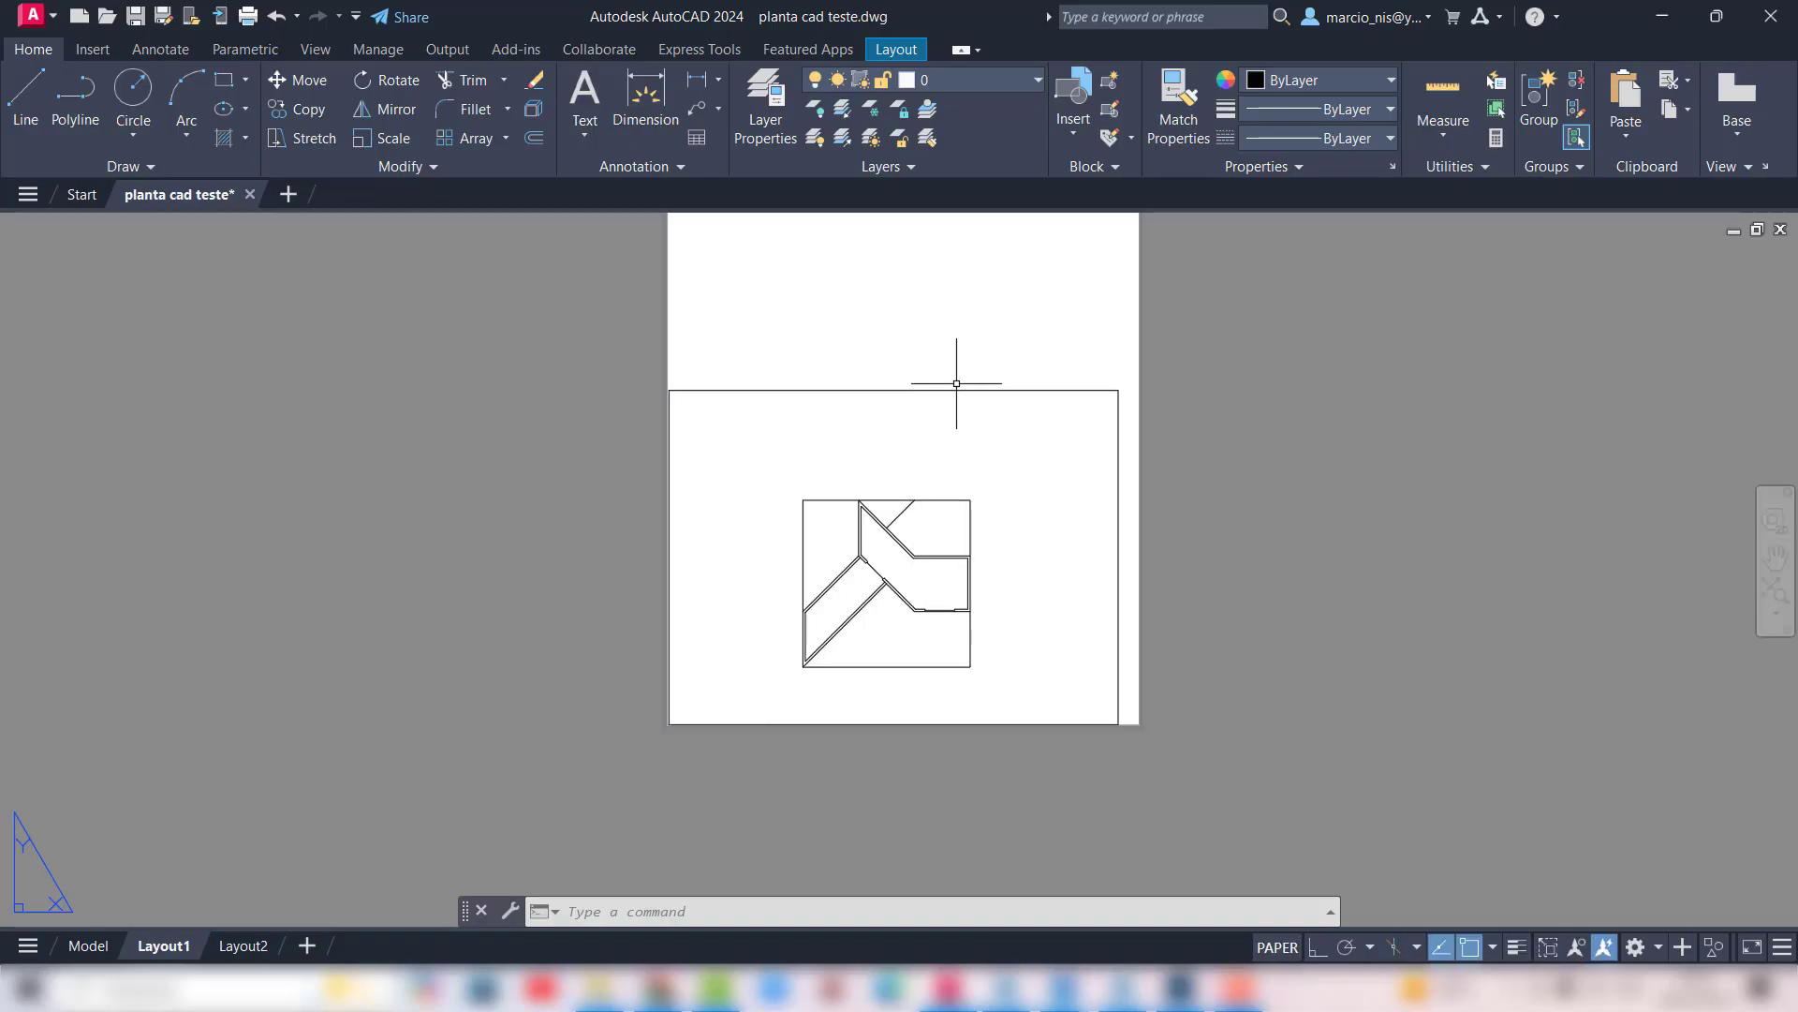
left_click(1118, 391)
left_click(1118, 390)
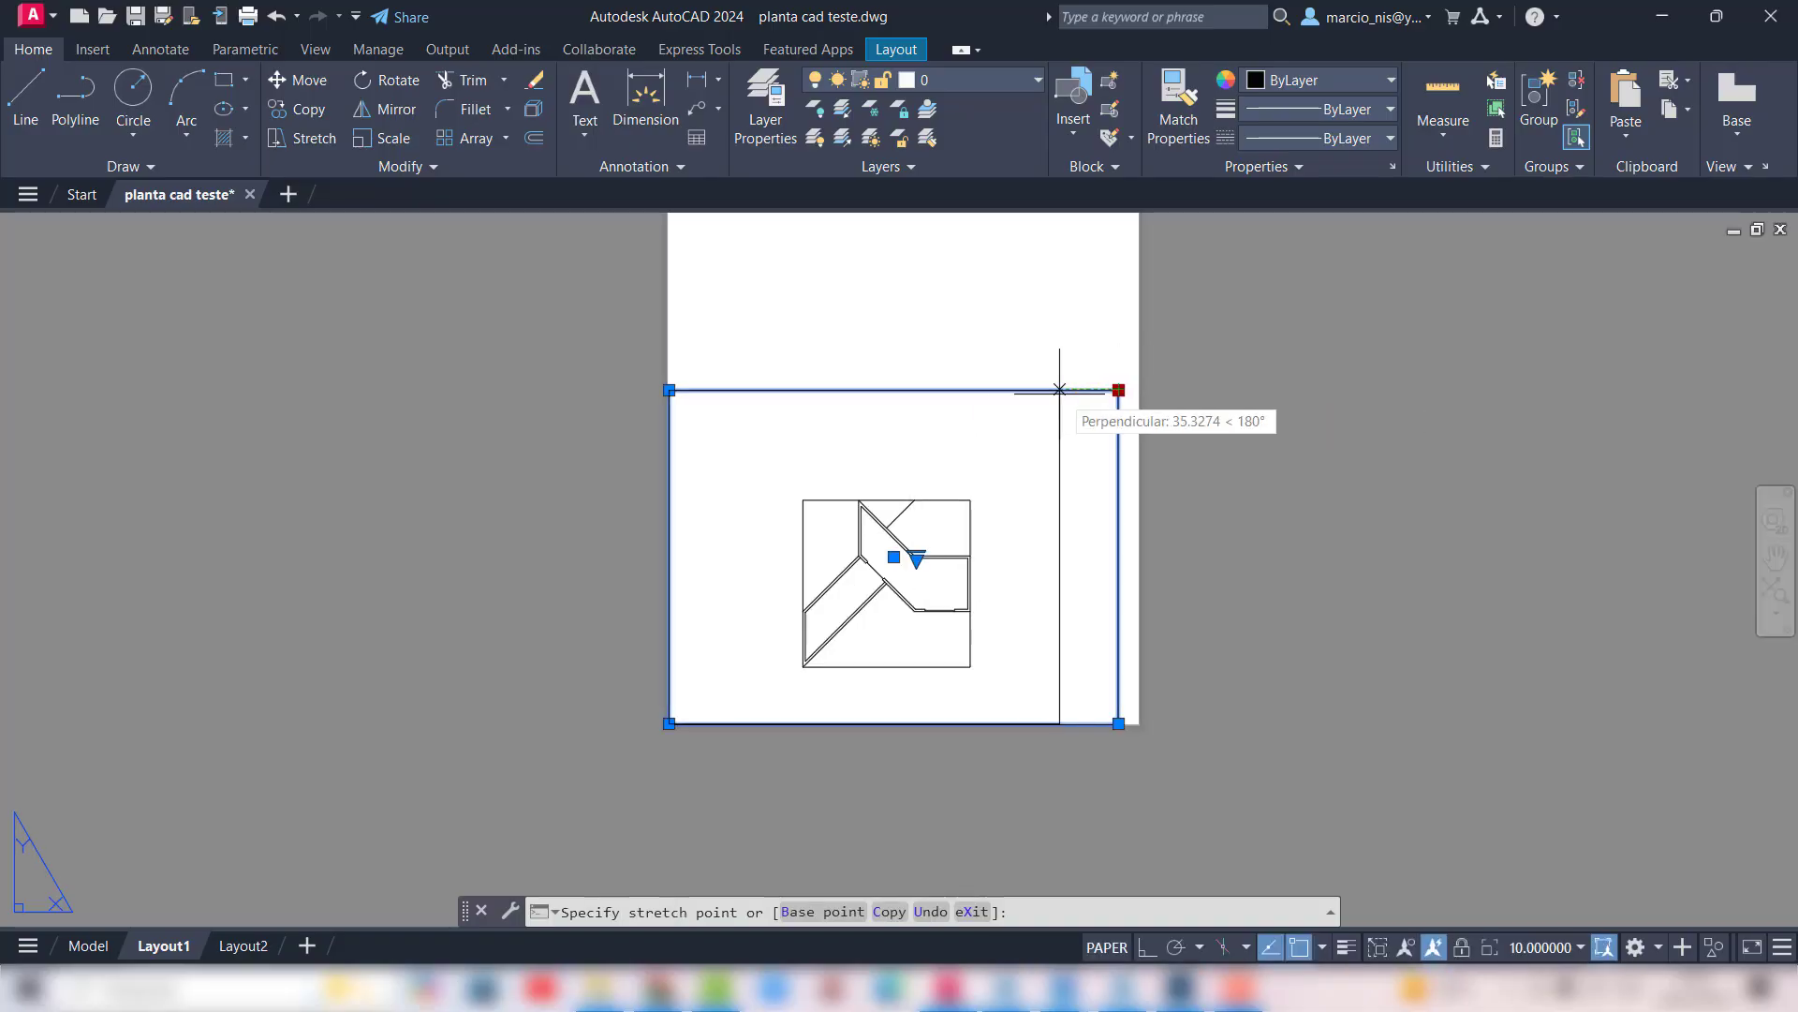
left_click(1000, 390)
left_click(669, 390)
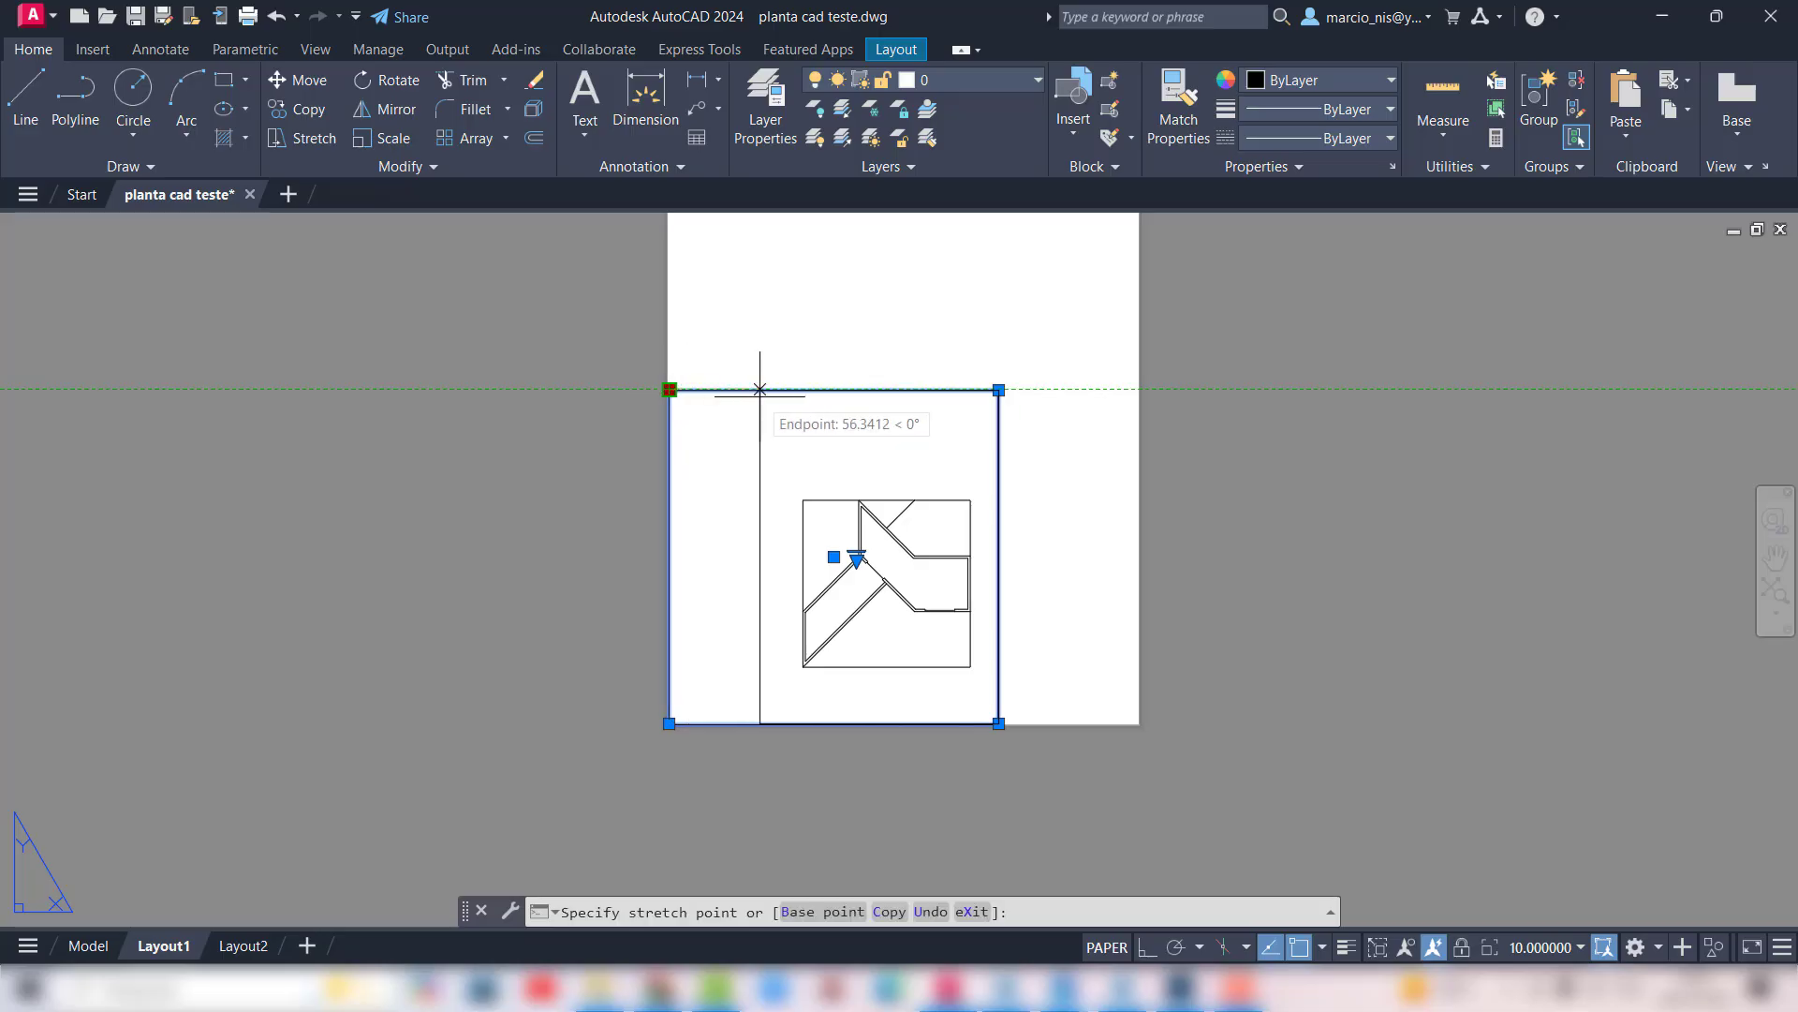
left_click(760, 390)
left_click(999, 390)
key("Escape")
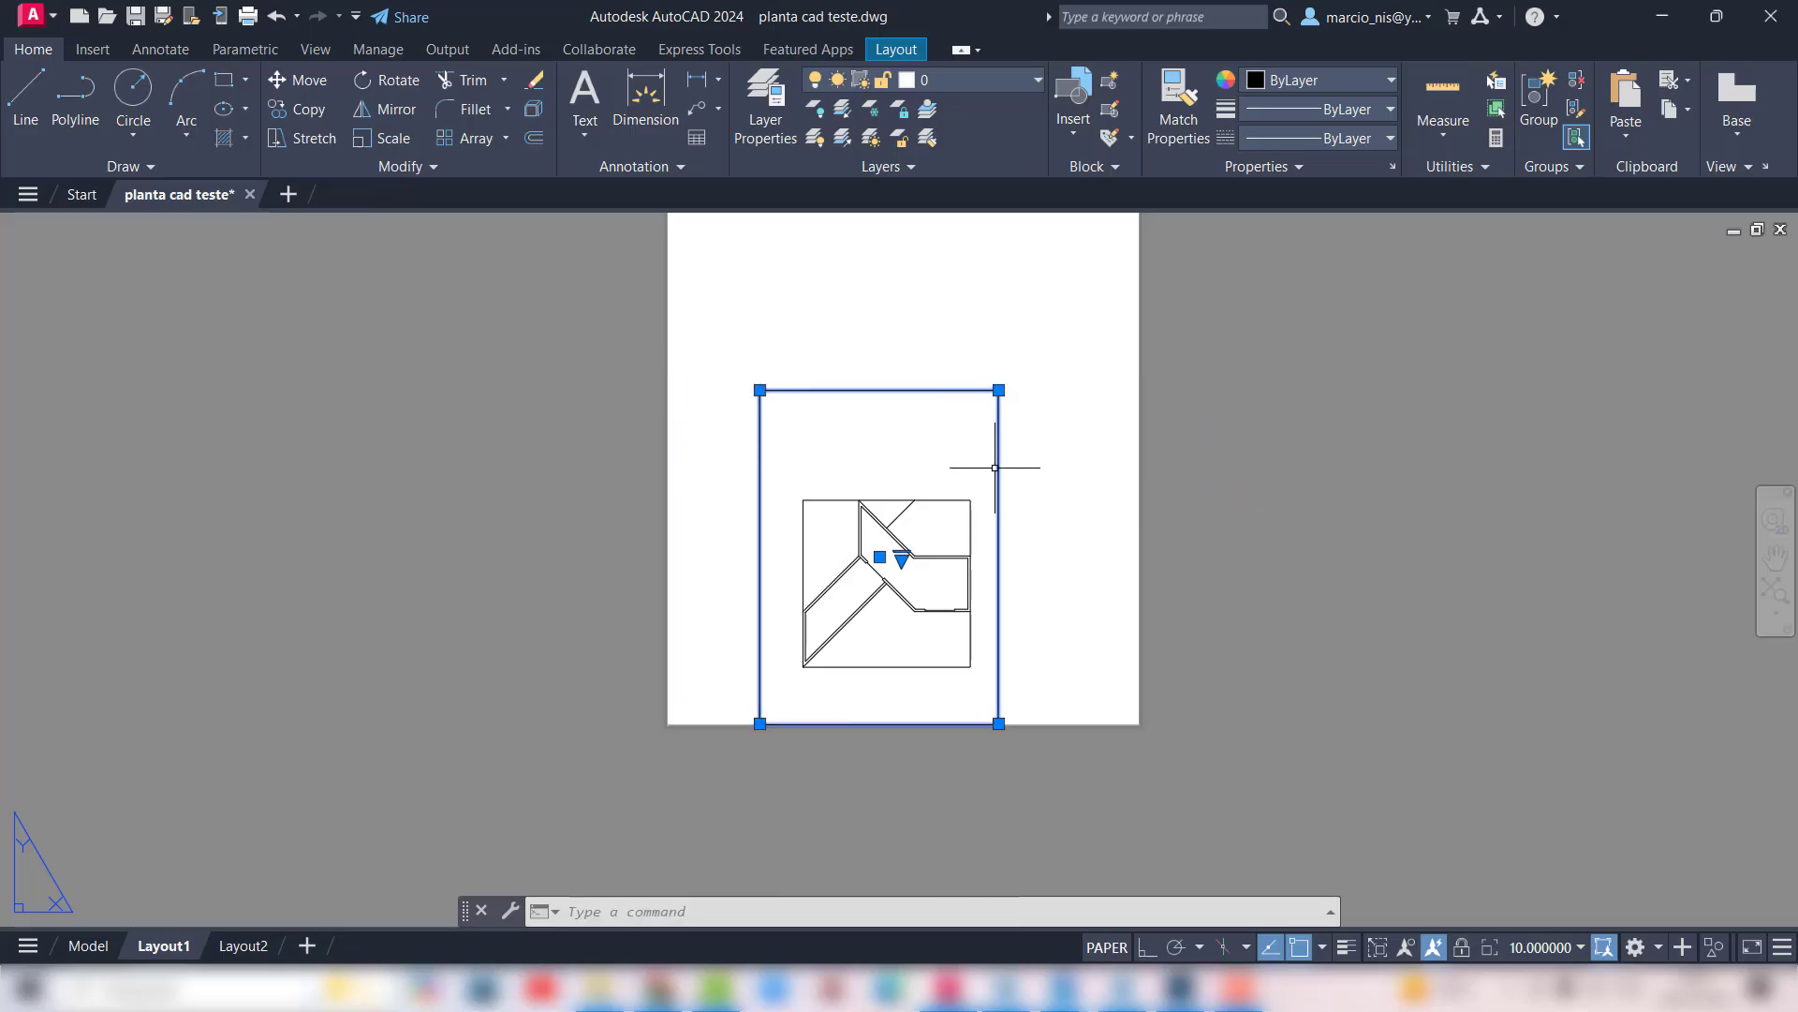
Step: Raise the viewport's bottom edge and lower its top edge to frame the floor plan closely
left_click(998, 723)
left_click(987, 690)
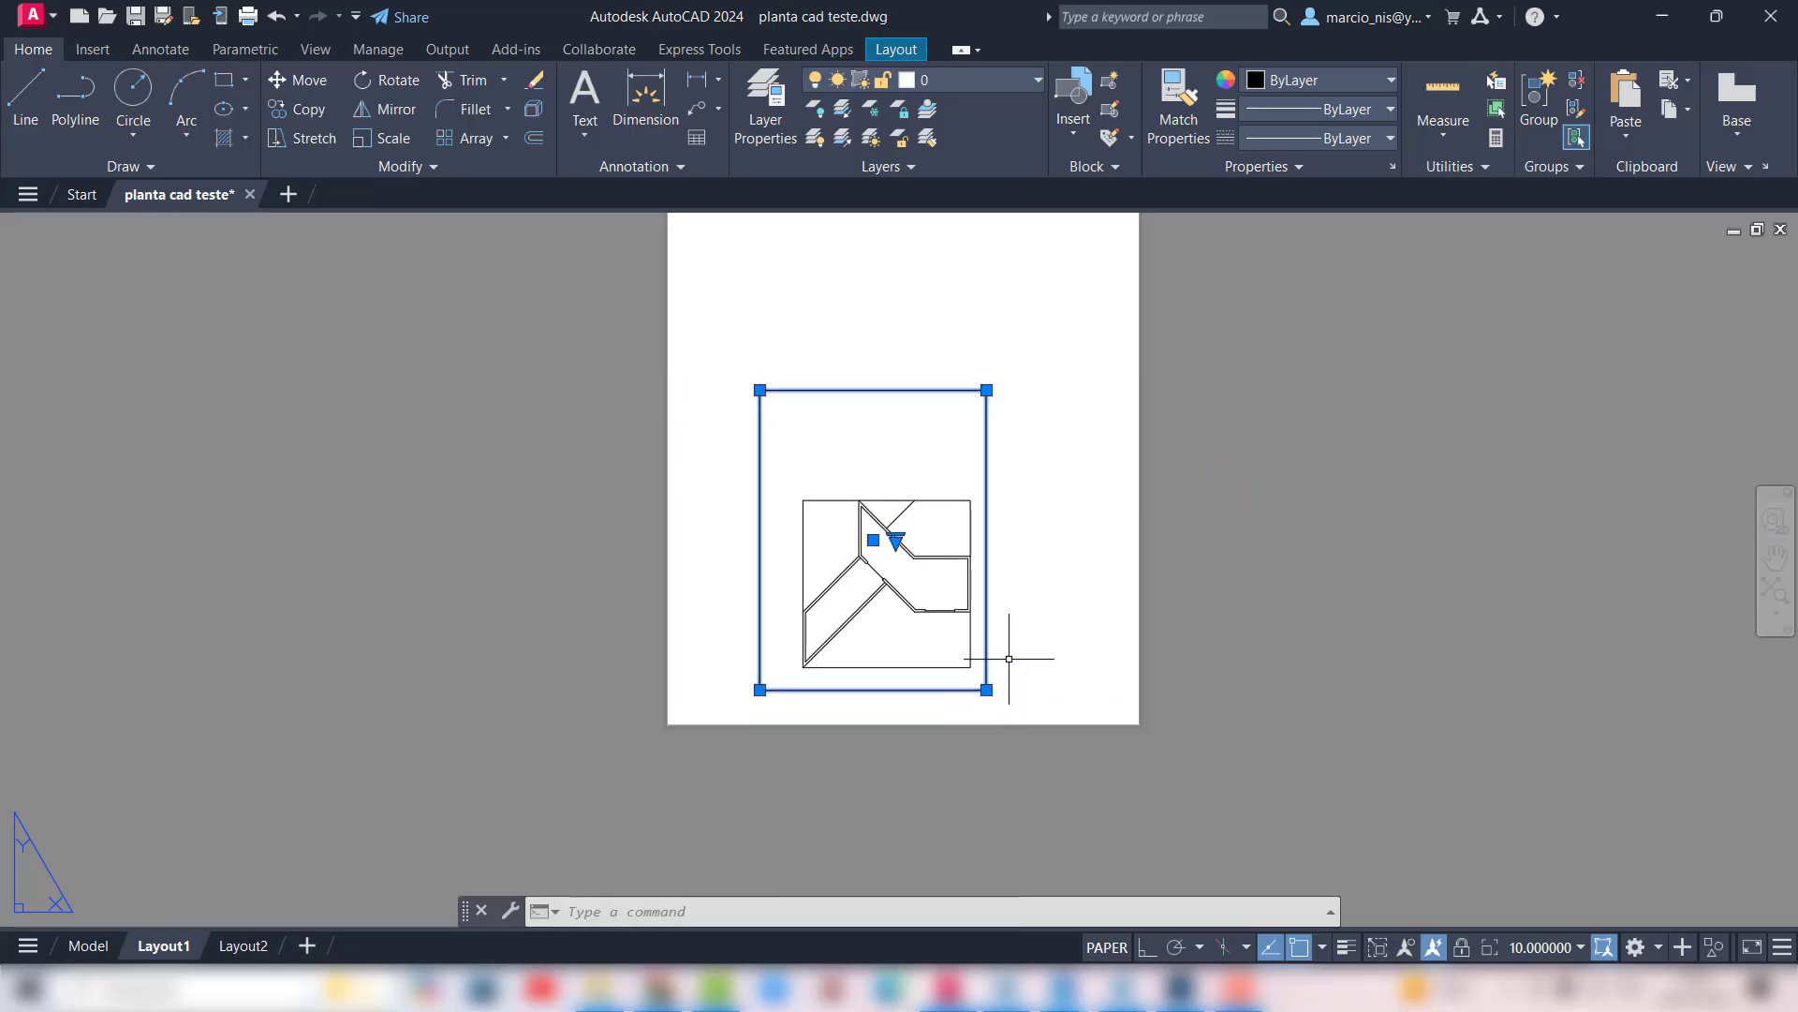
left_click(987, 390)
left_click(987, 468)
key("Escape")
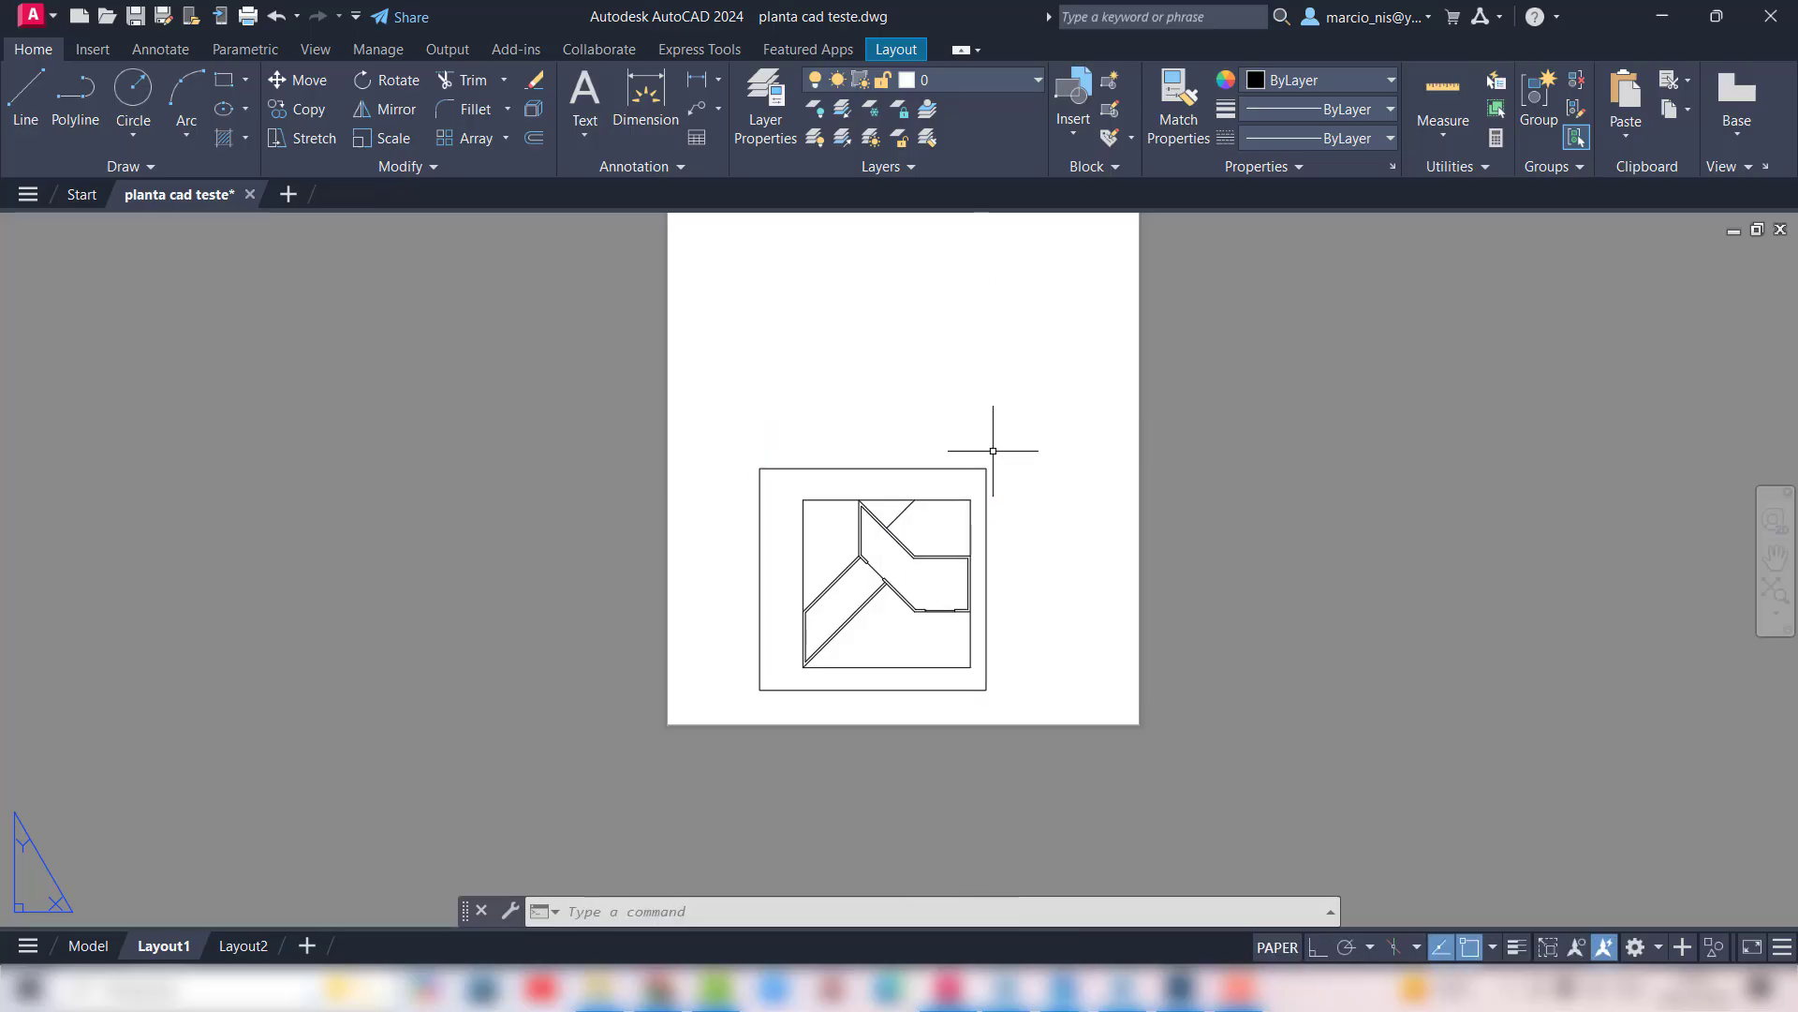
Step: Copy the plan viewport to an empty area above and to the right of the original
key("Return")
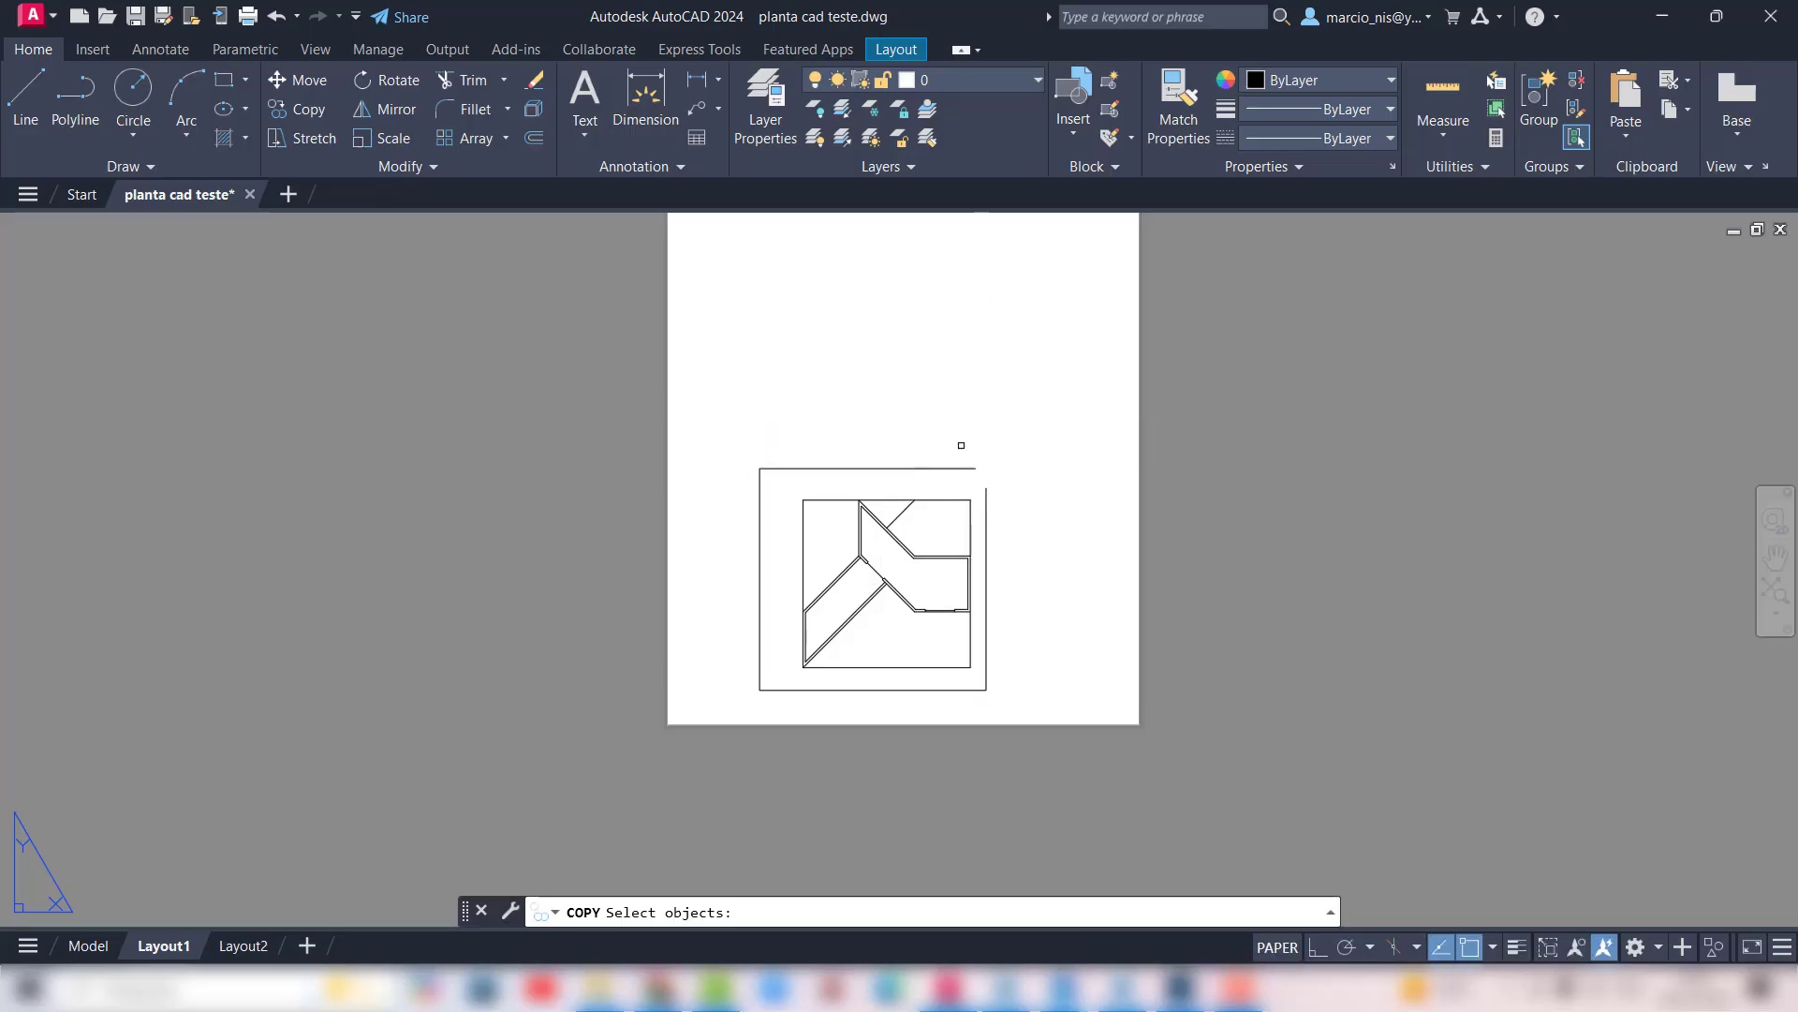
left_click(956, 468)
key("Return")
key("Return")
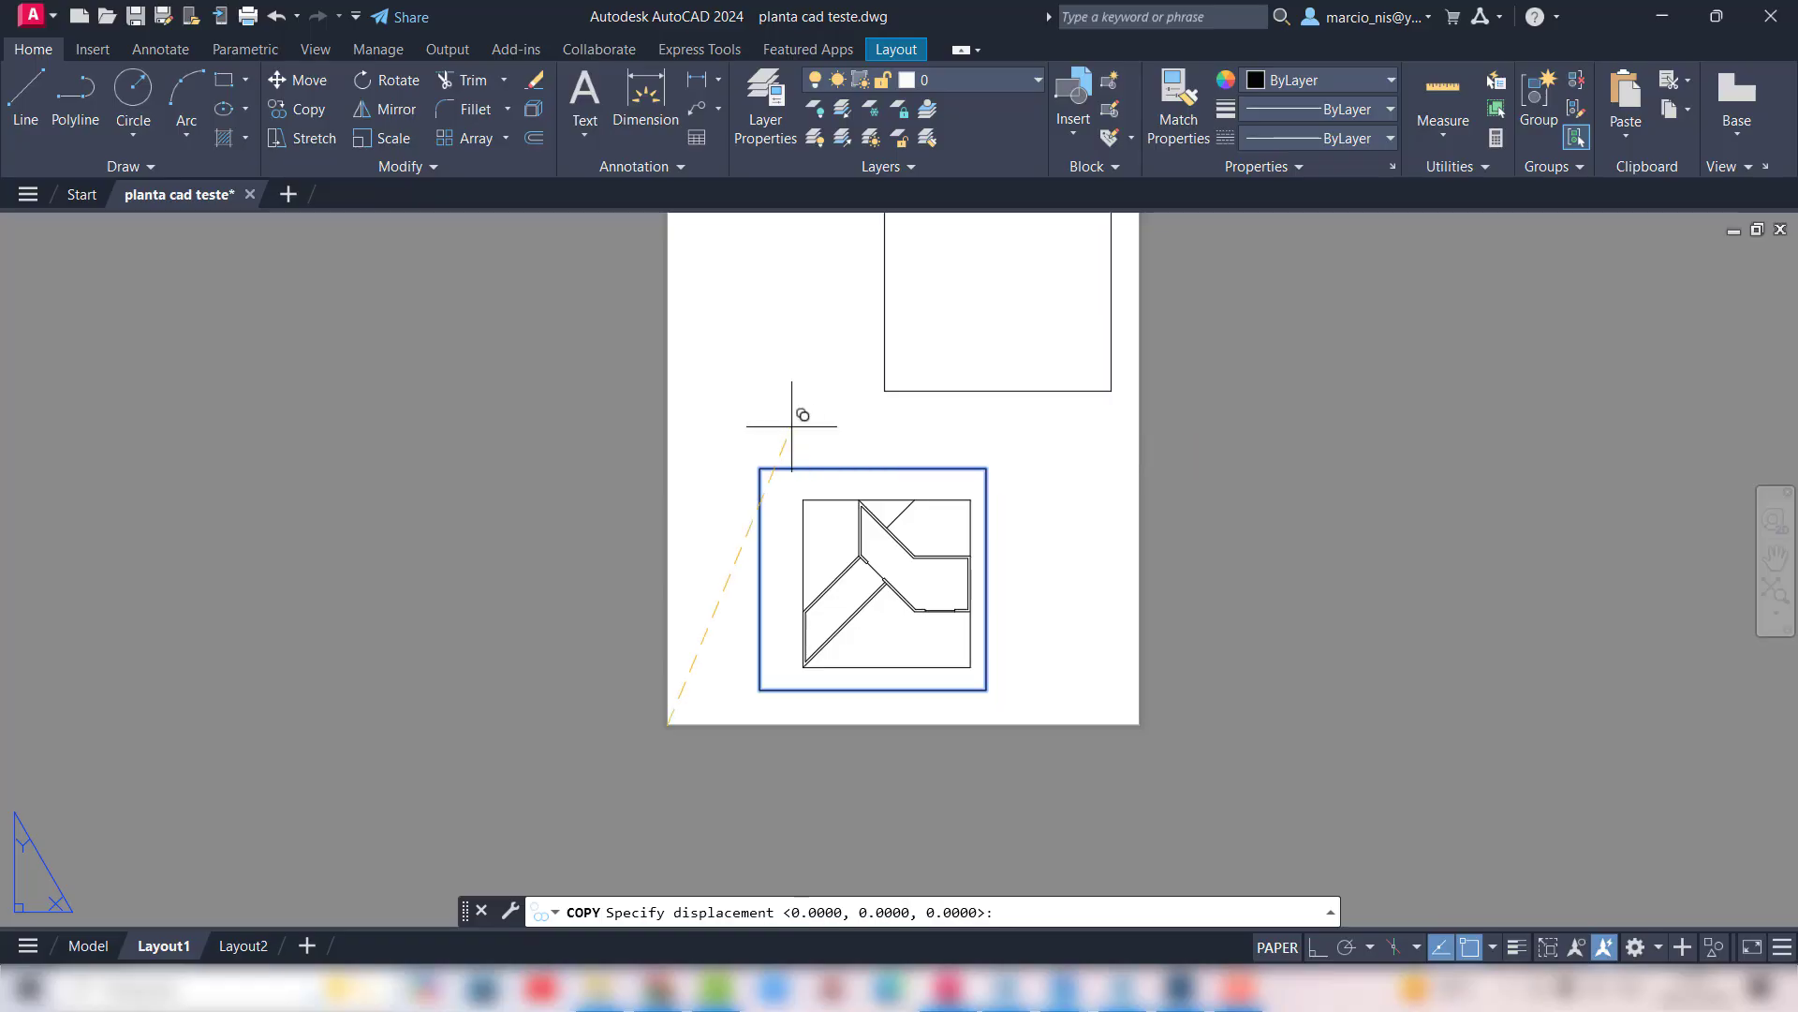
left_click(806, 405)
Step: Move the copied viewport directly beside the original so they align and share an edge
type("m")
key("Return")
left_click(985, 426)
left_click(933, 370)
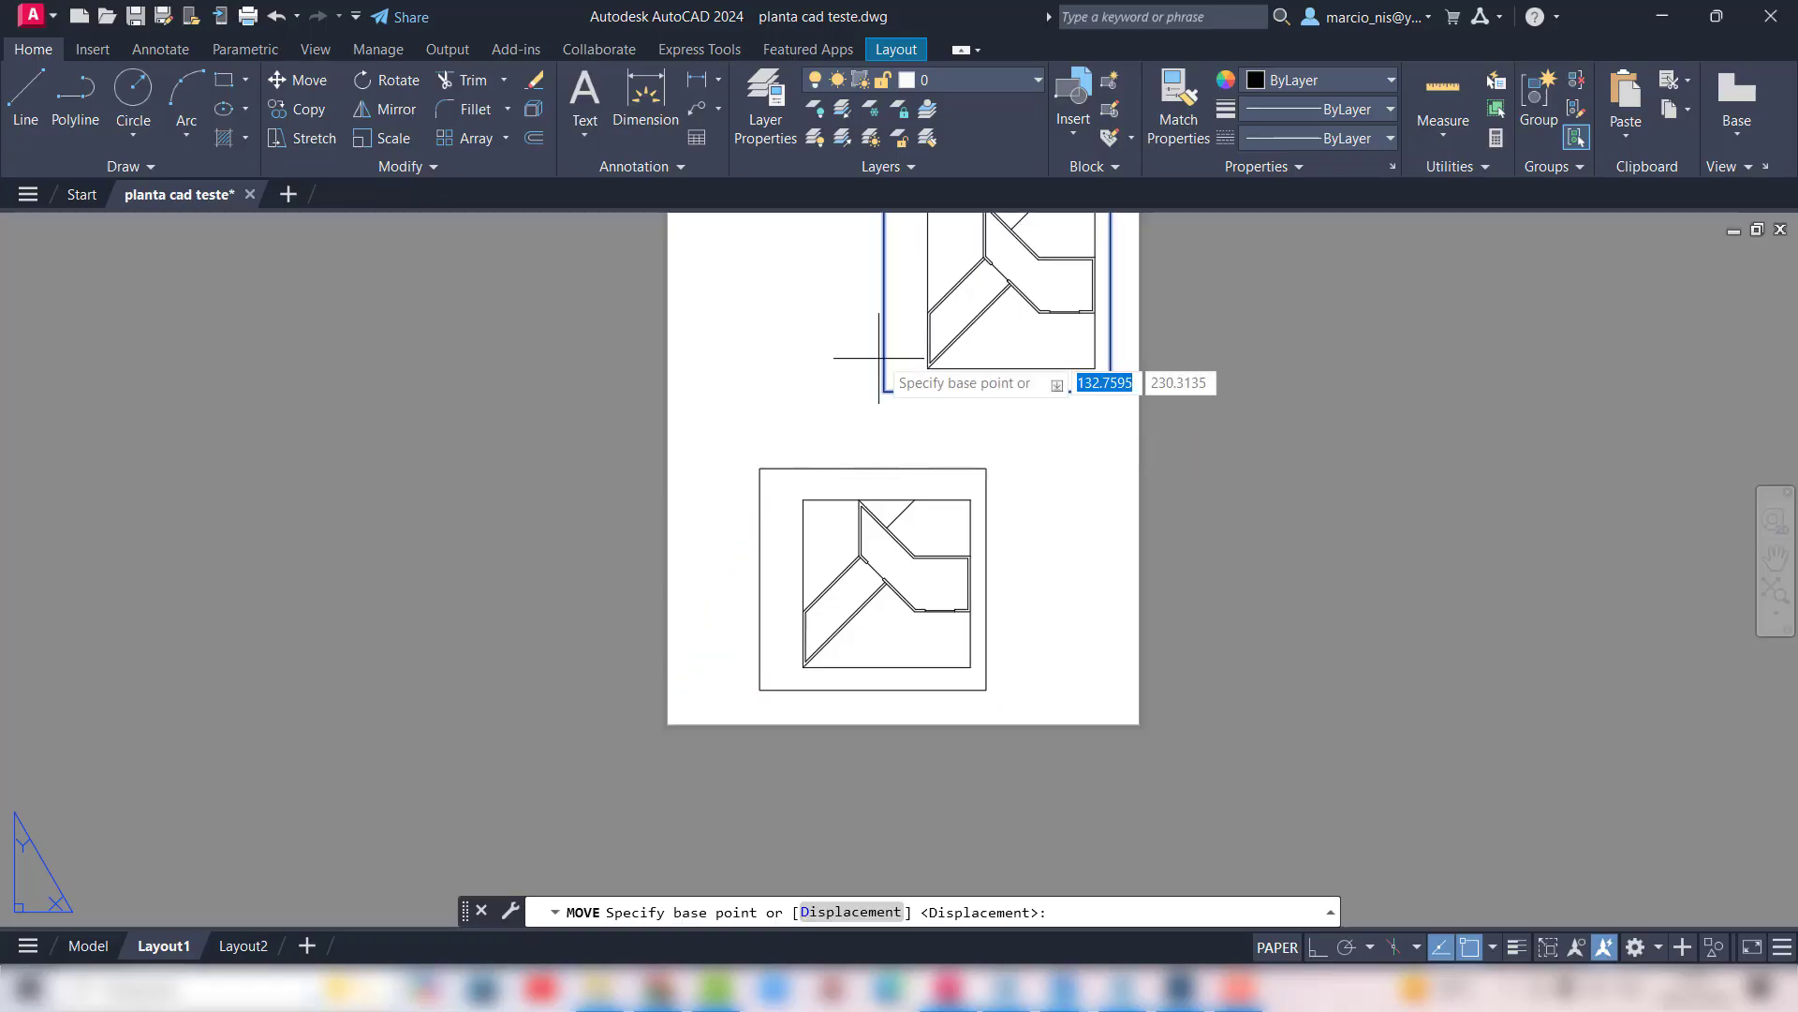
left_click(883, 391)
left_click(952, 681)
Step: Move both plan viewports together to the left so they fit side by side within the sheet
key("Return")
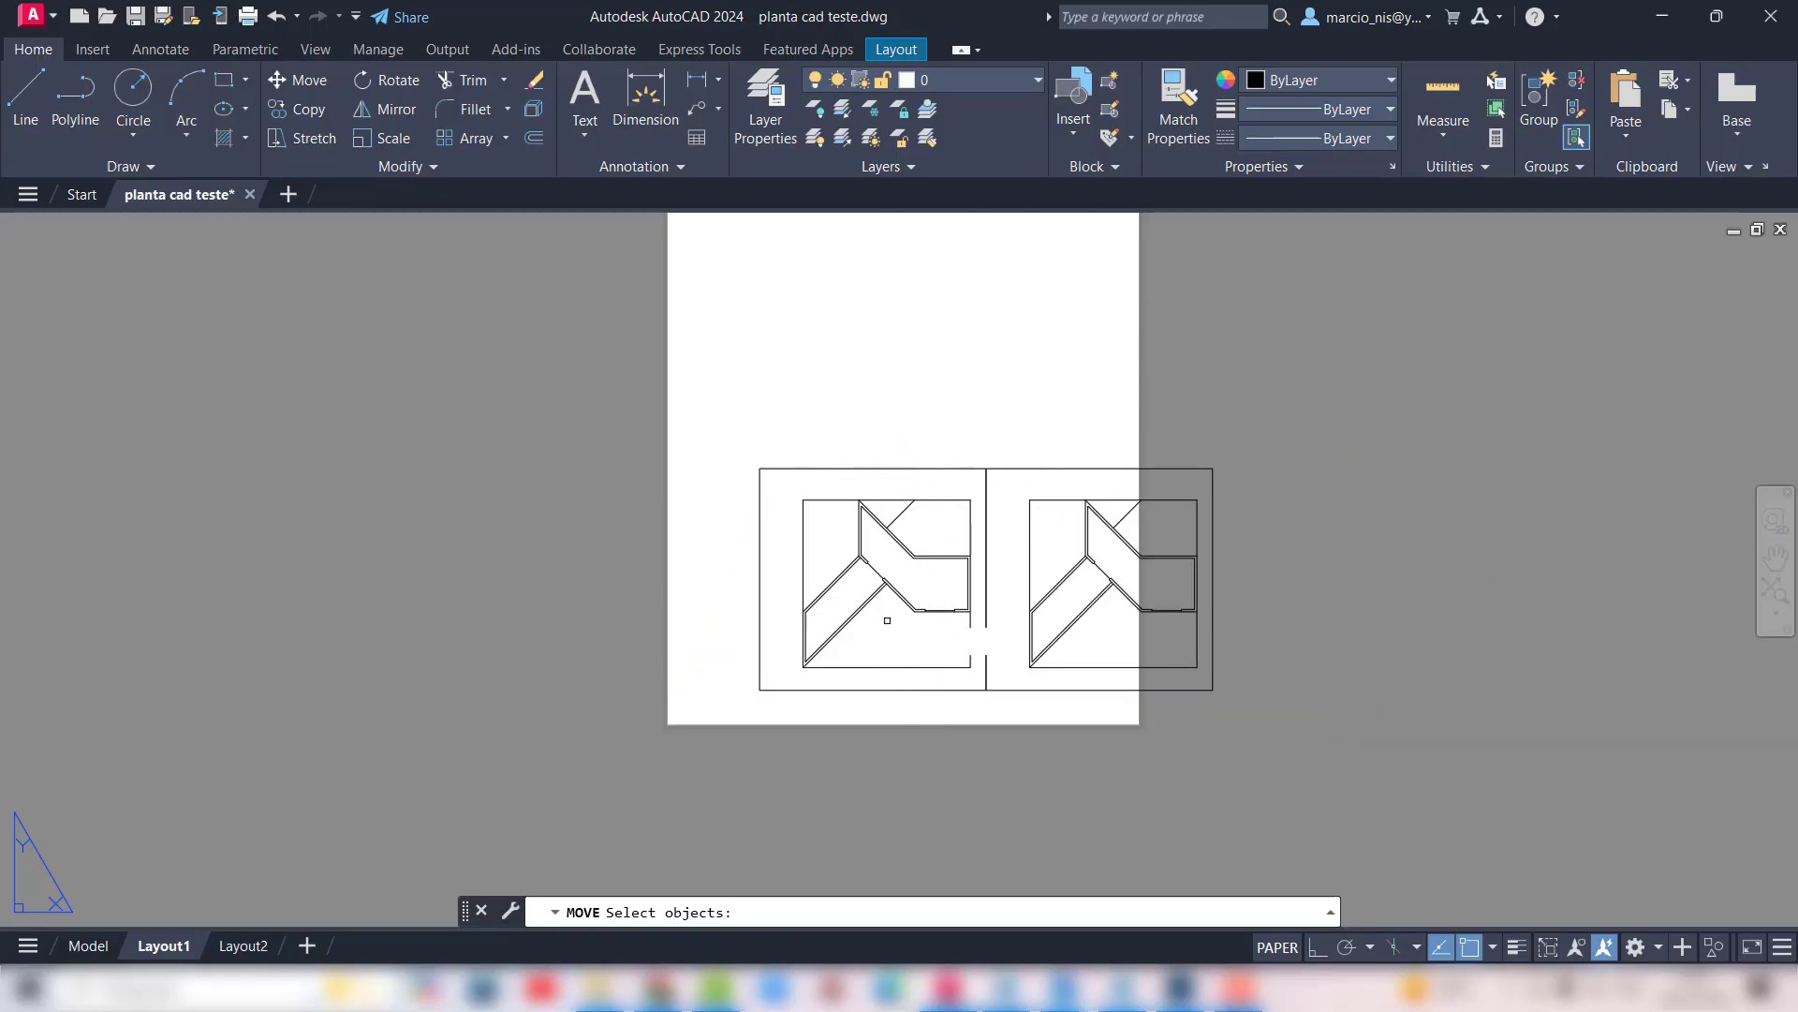
left_click(1063, 409)
left_click(969, 492)
key("Return")
left_click(974, 412)
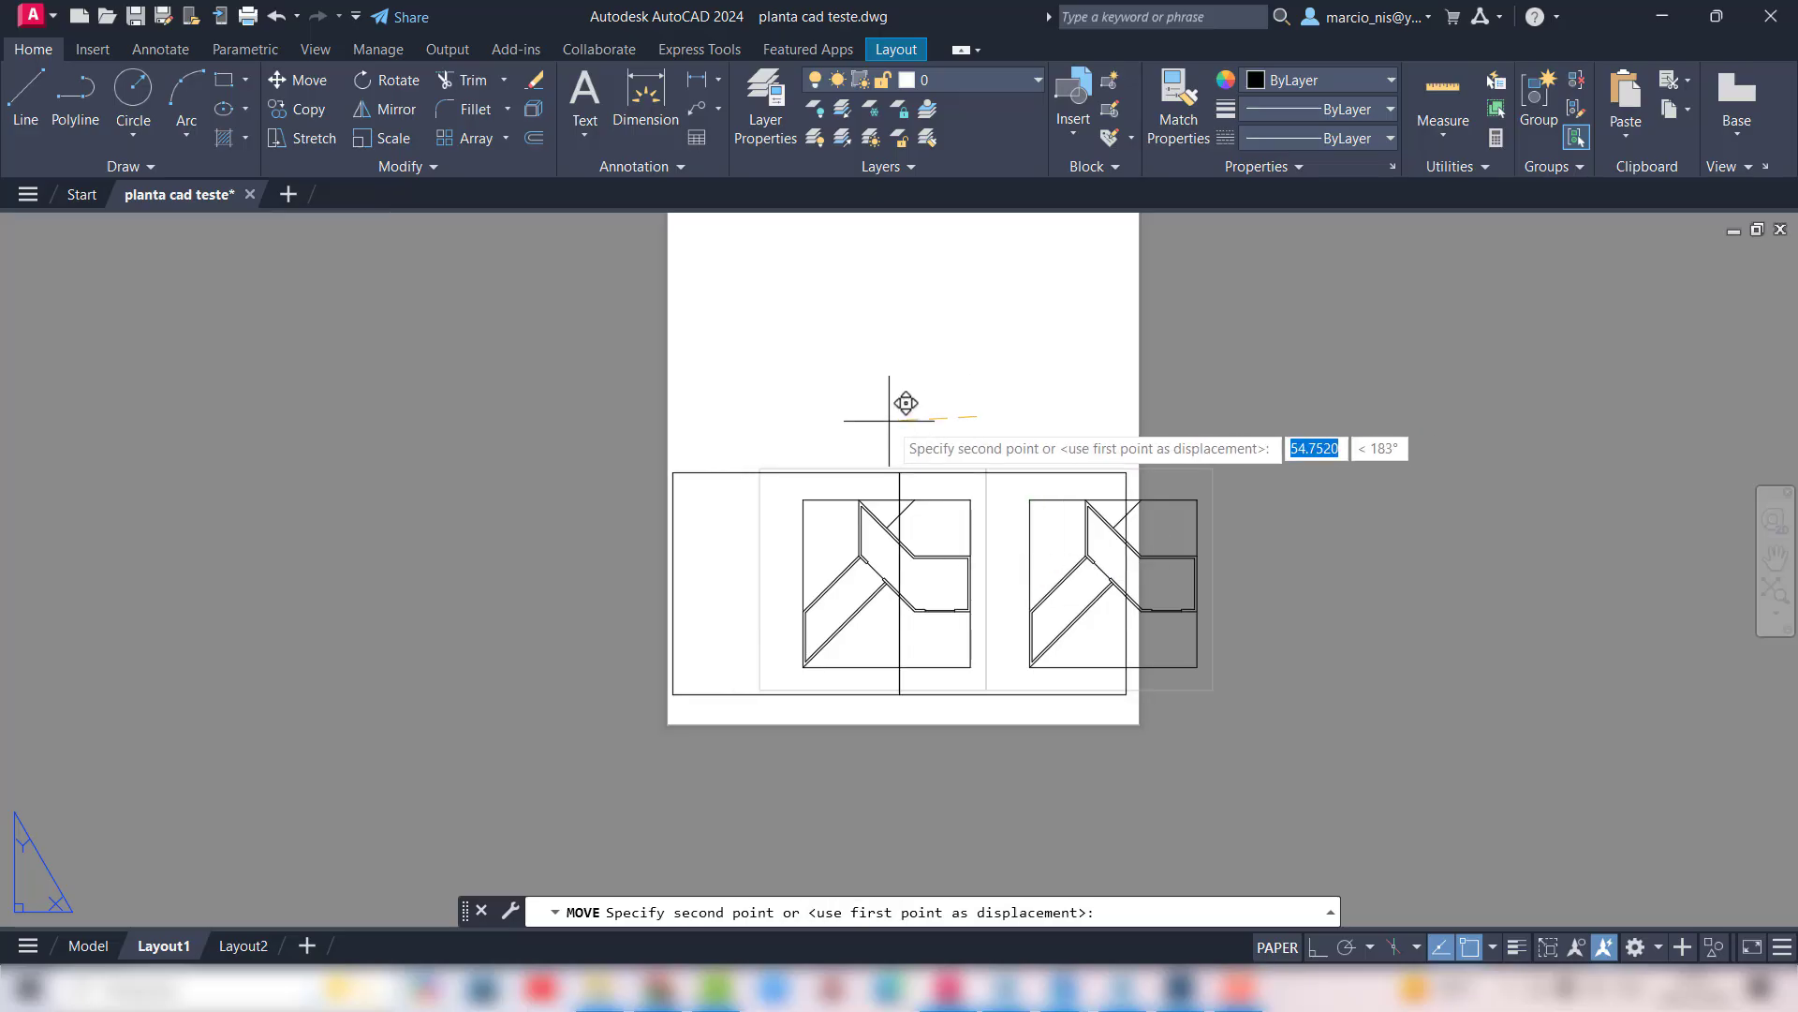
left_click(889, 418)
scroll(902, 571, "up", 2)
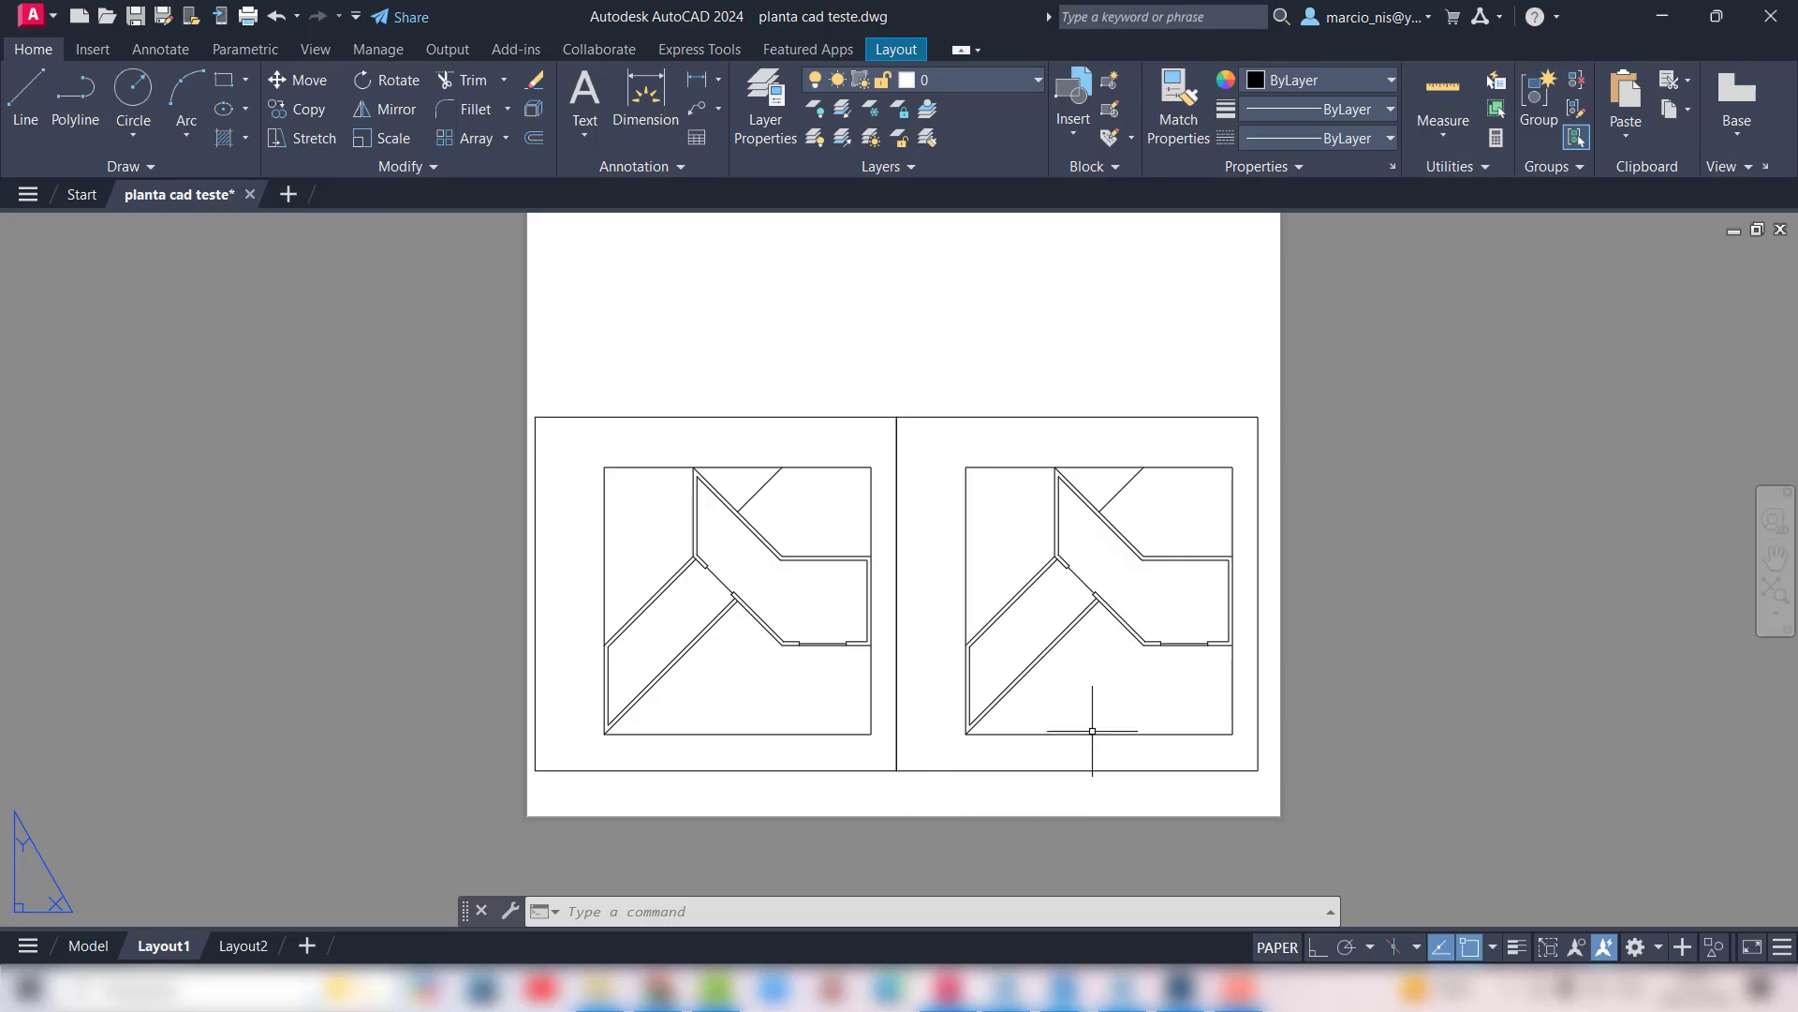
scroll(904, 562, "down", 4)
scroll(916, 642, "up", 4)
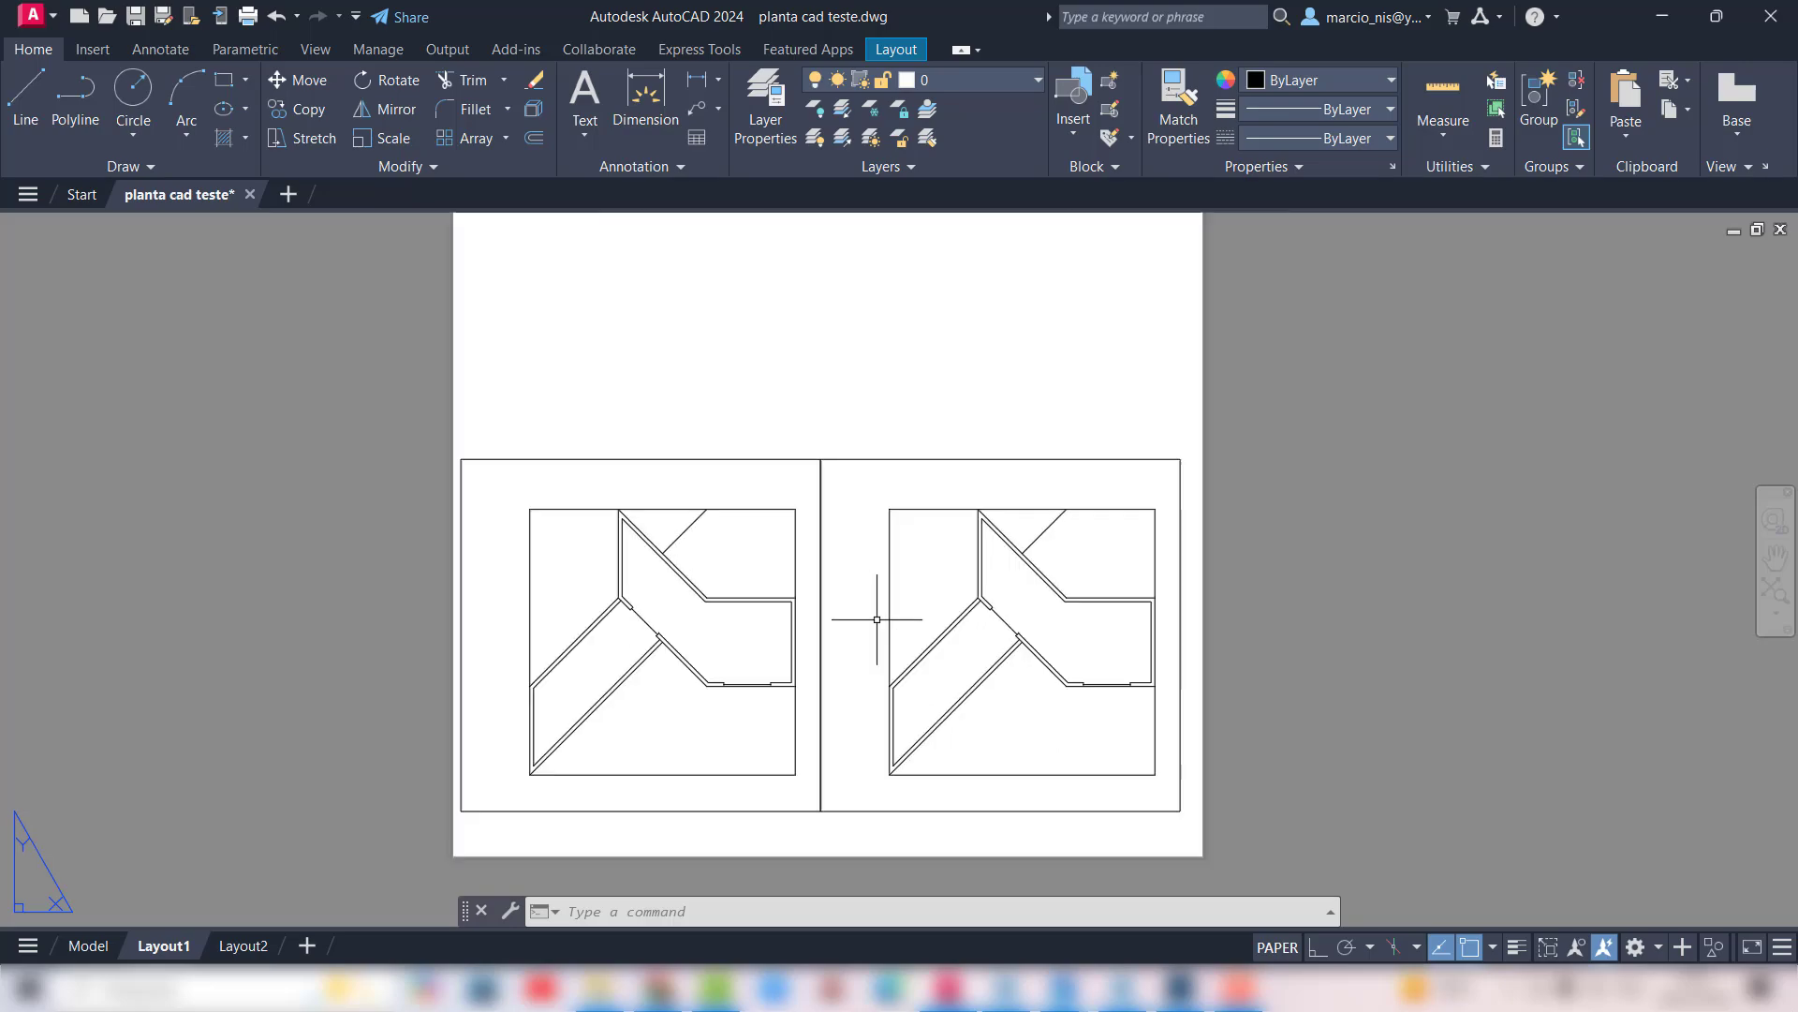
scroll(849, 611, "down", 4)
scroll(833, 440, "up", 2)
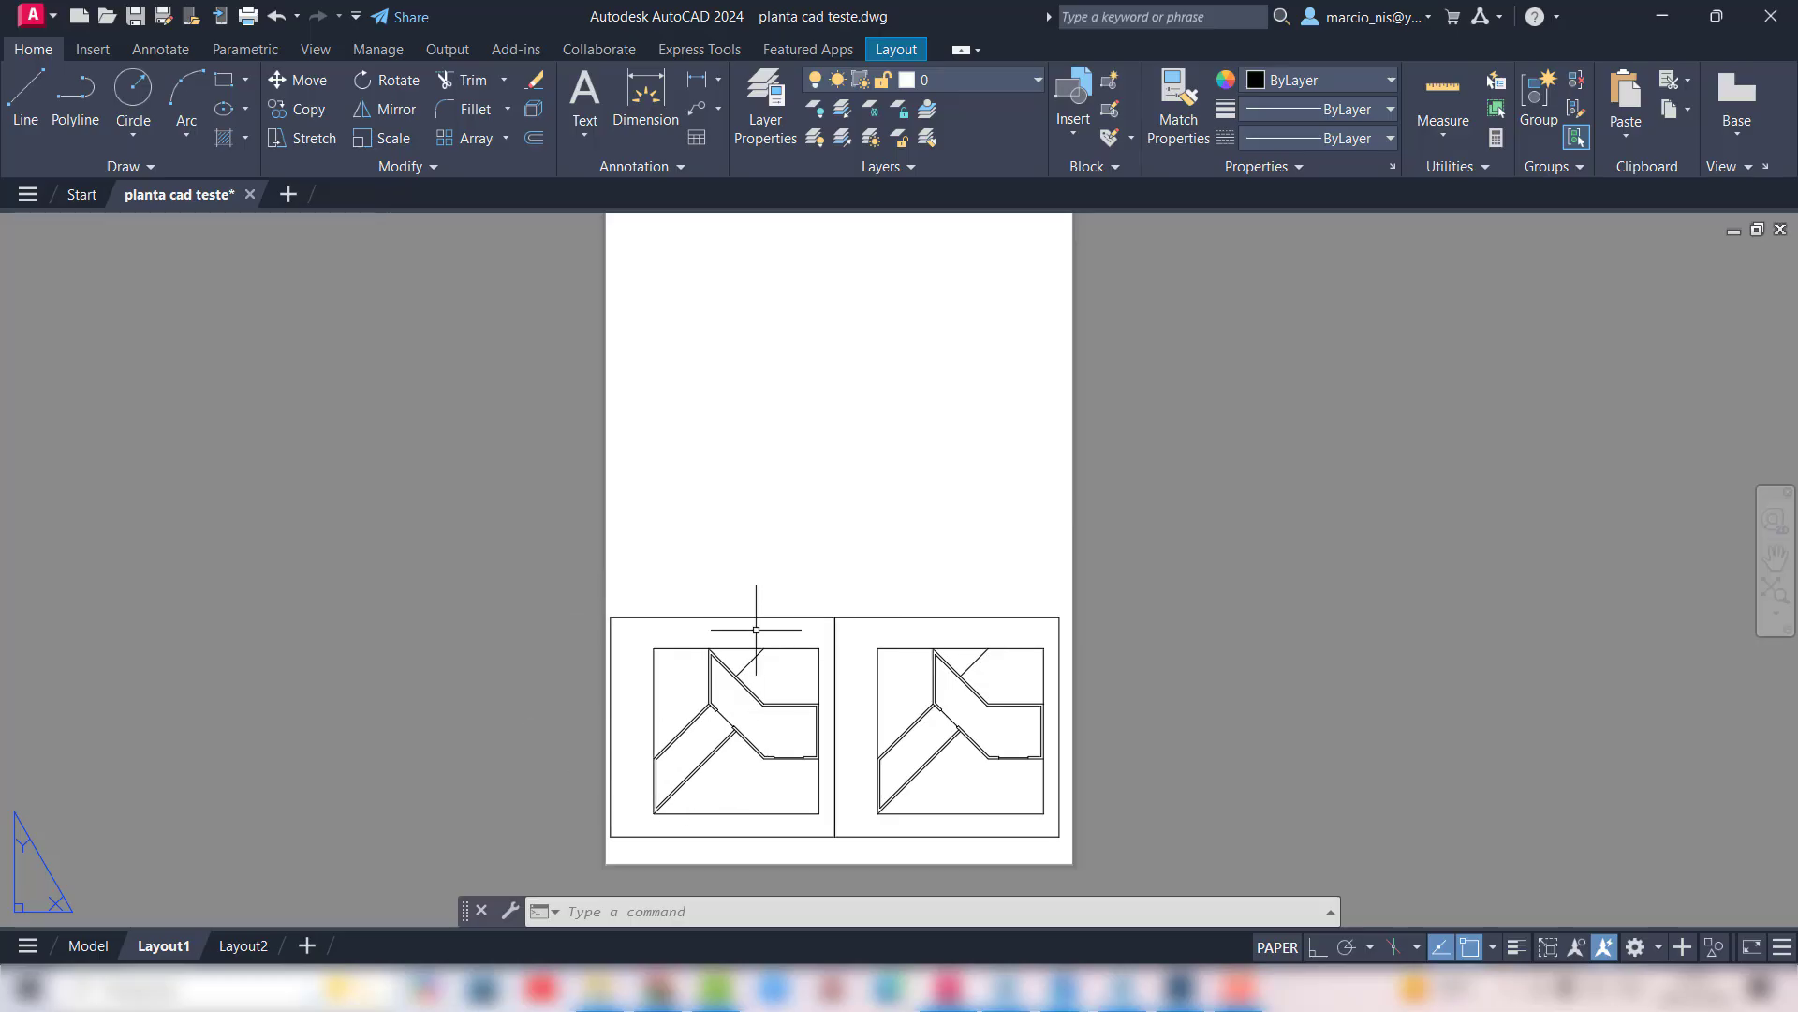
scroll(875, 581, "down", 2)
scroll(834, 639, "up", 2)
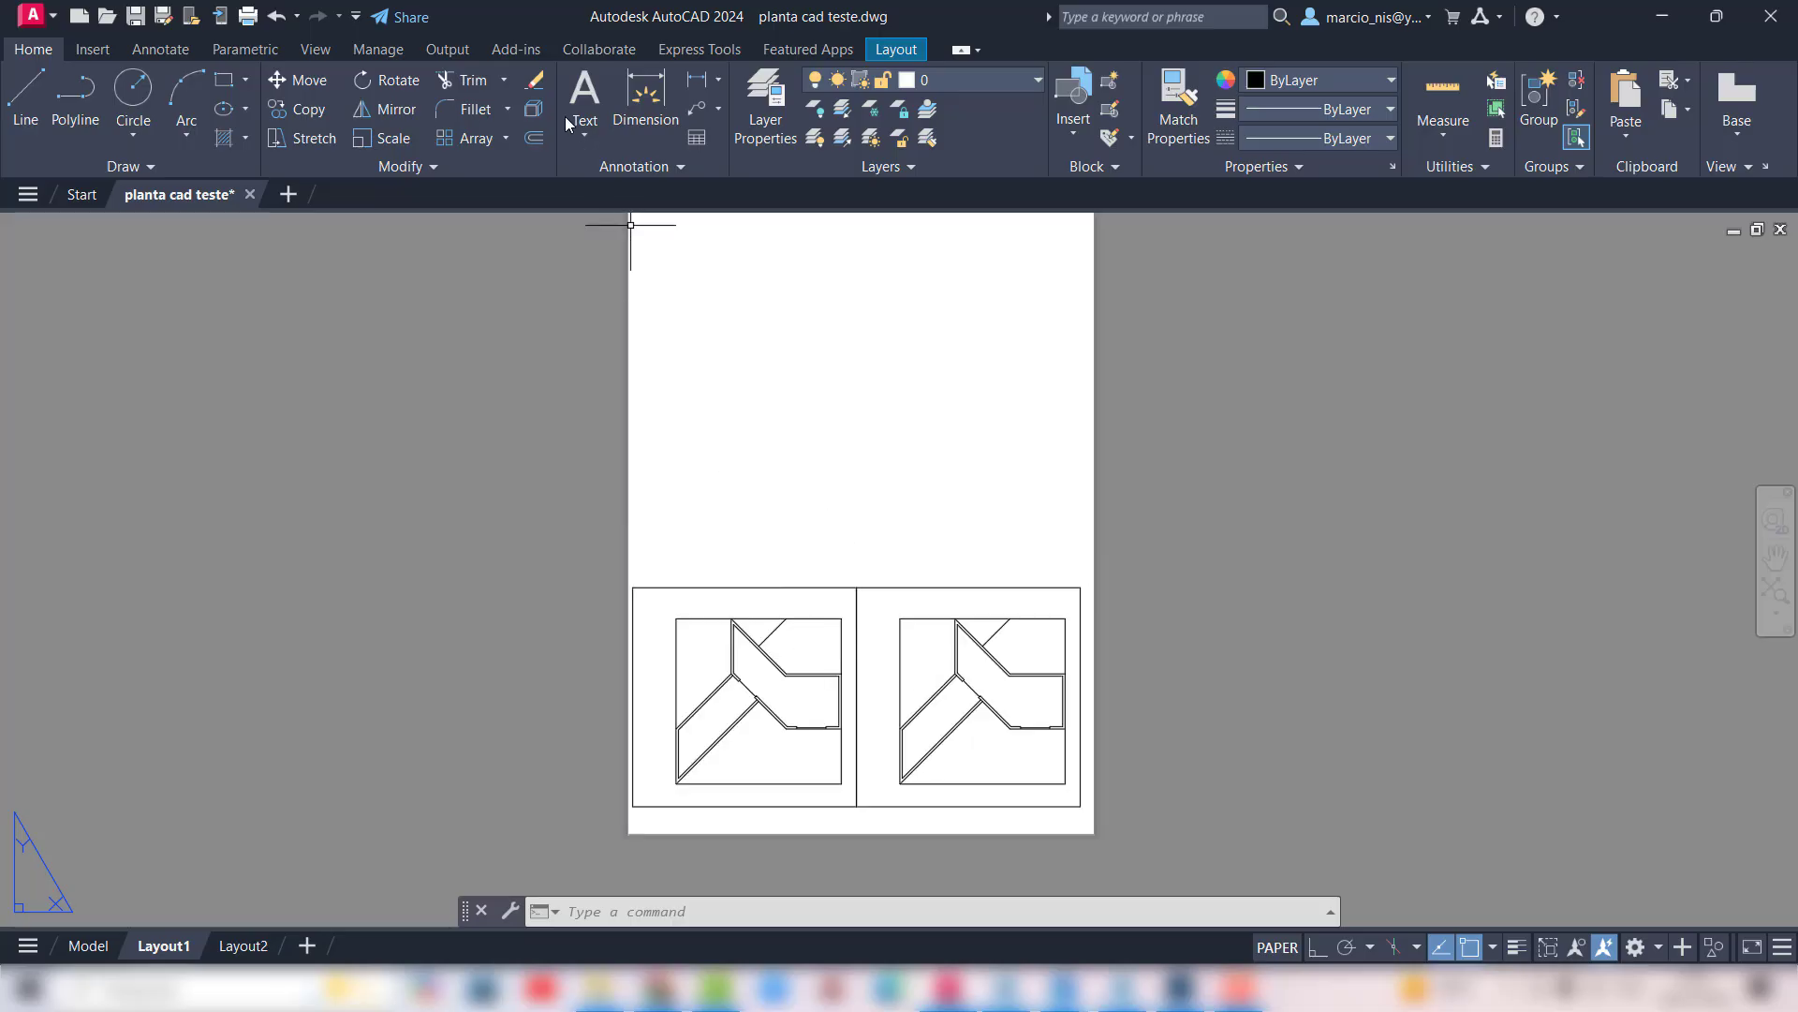
key("ctrl+p")
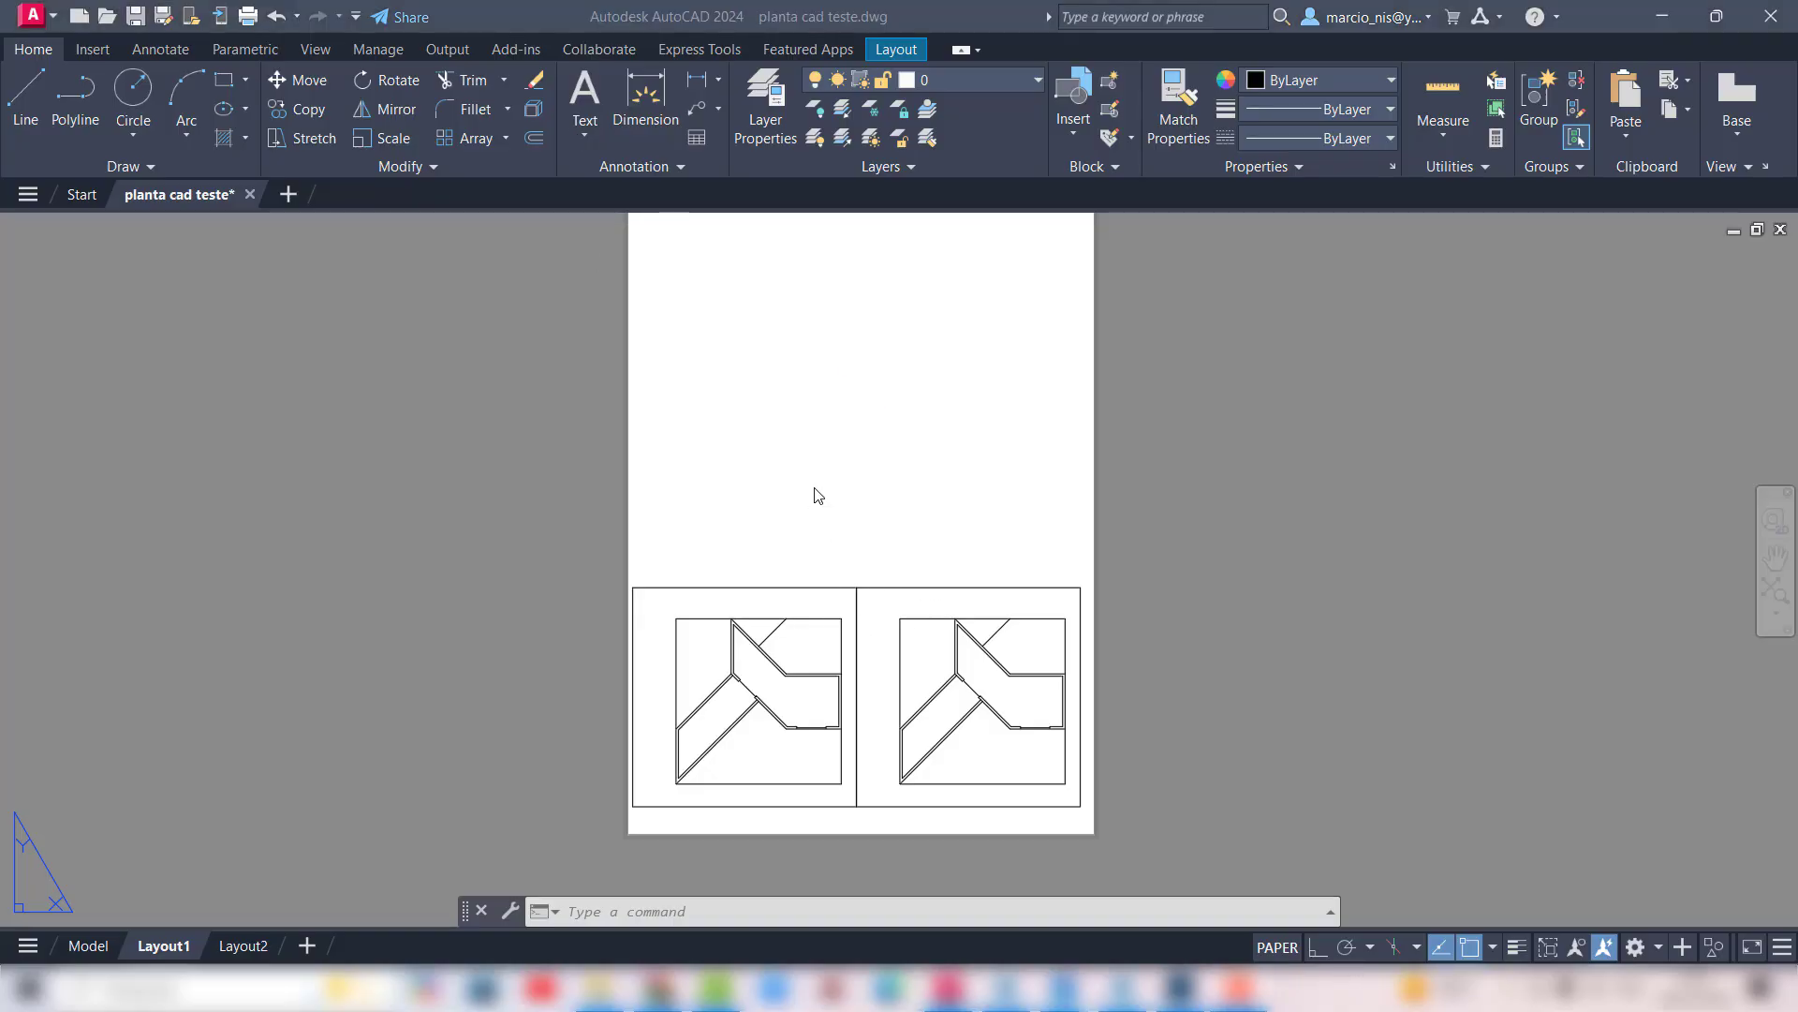
left_click(885, 583)
left_click(840, 602)
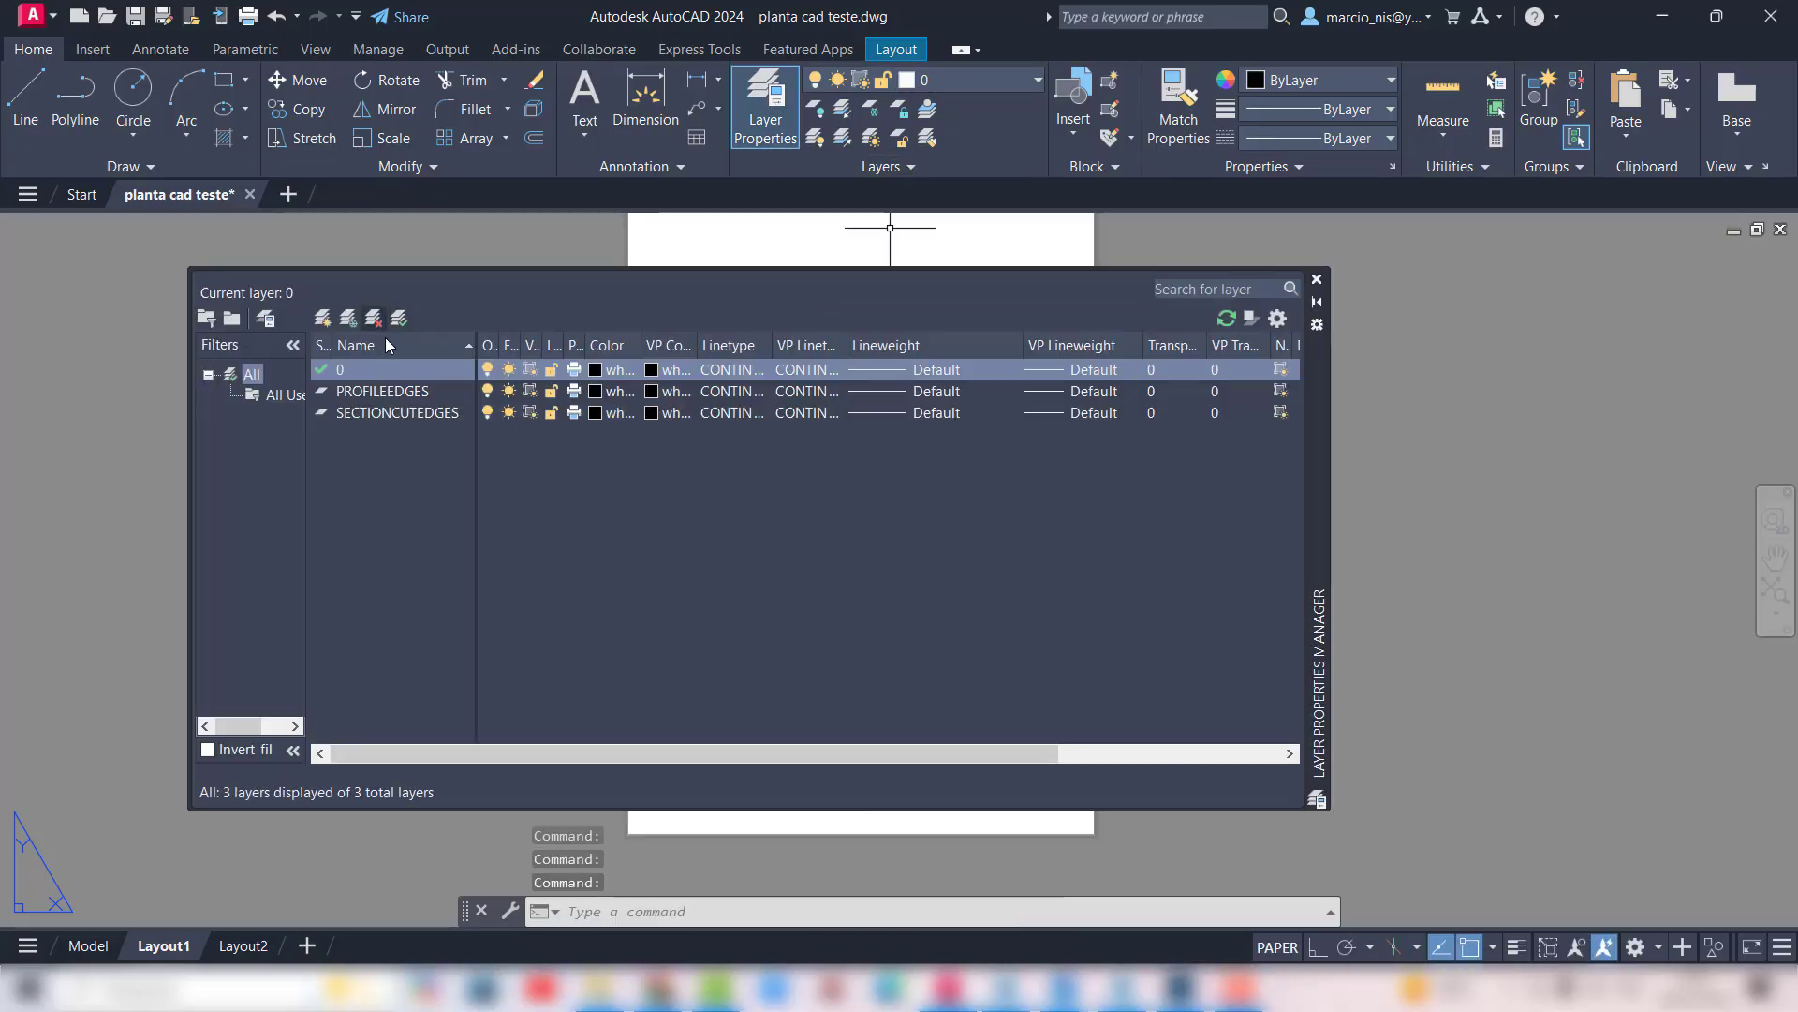
Step: Create a red, non-plotting layer named vp for the viewport frames
left_click(339, 316)
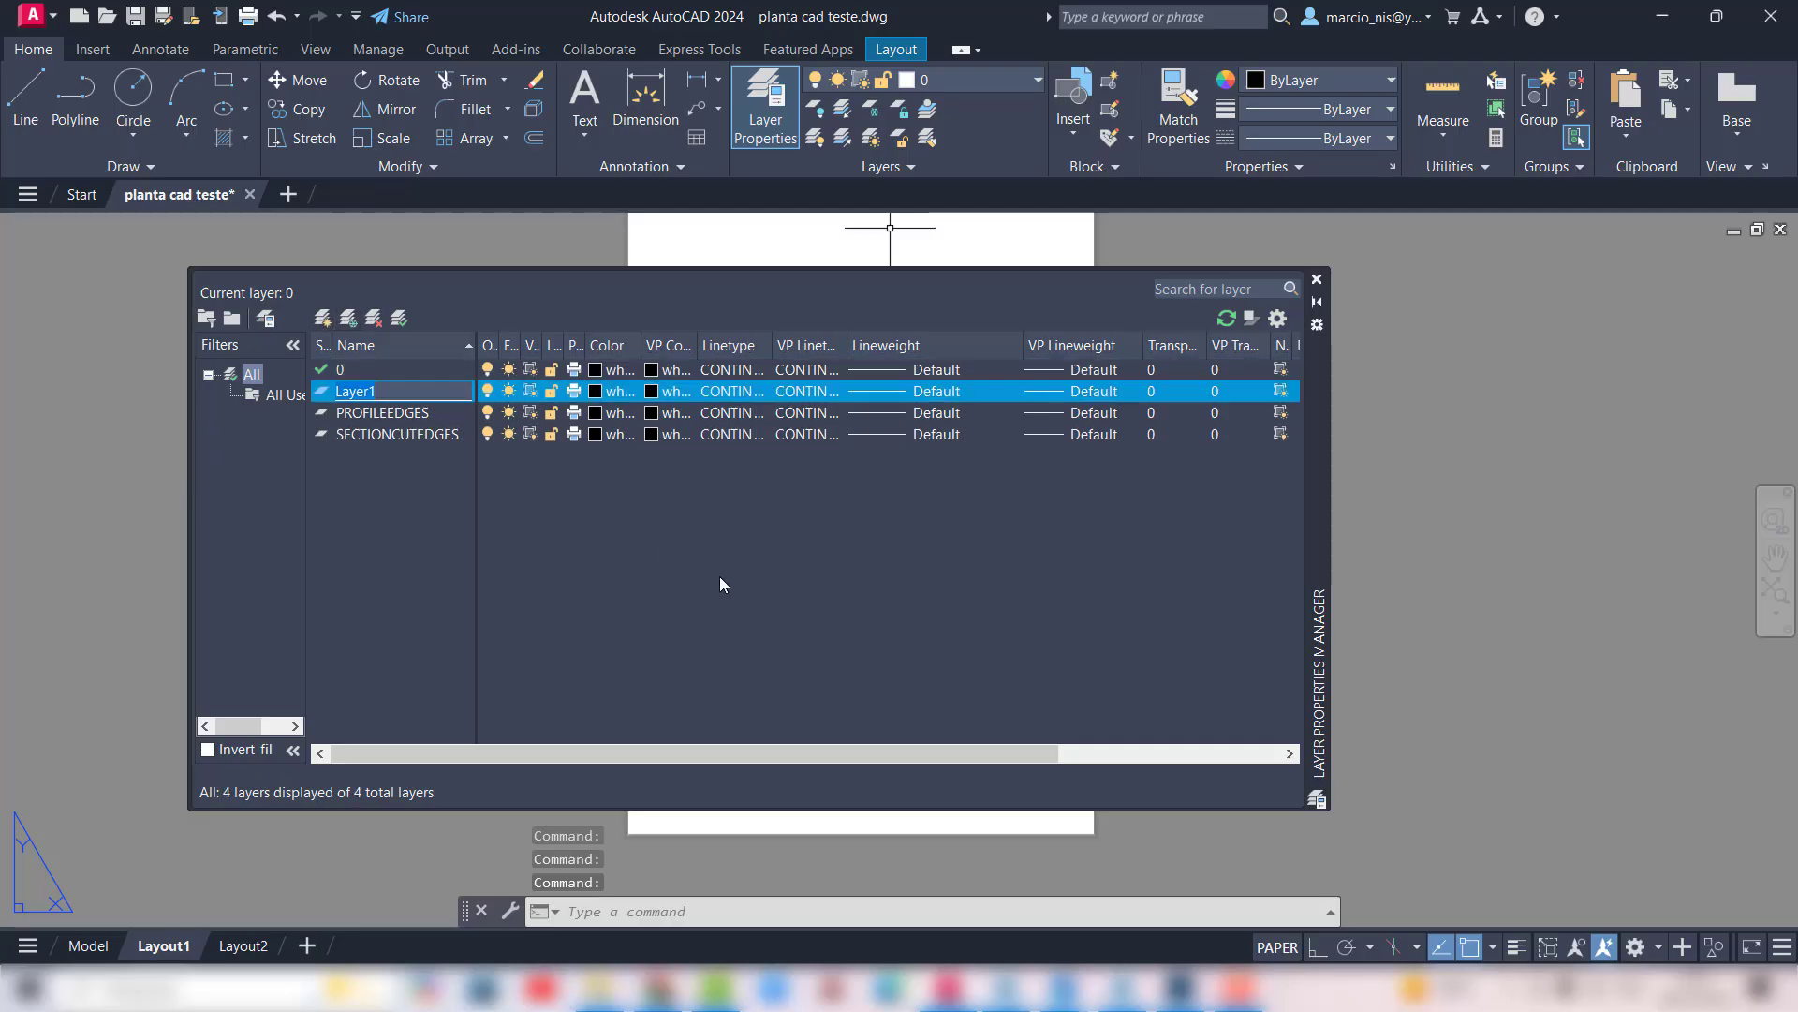
type("c")
key("BackSpace")
type("vp")
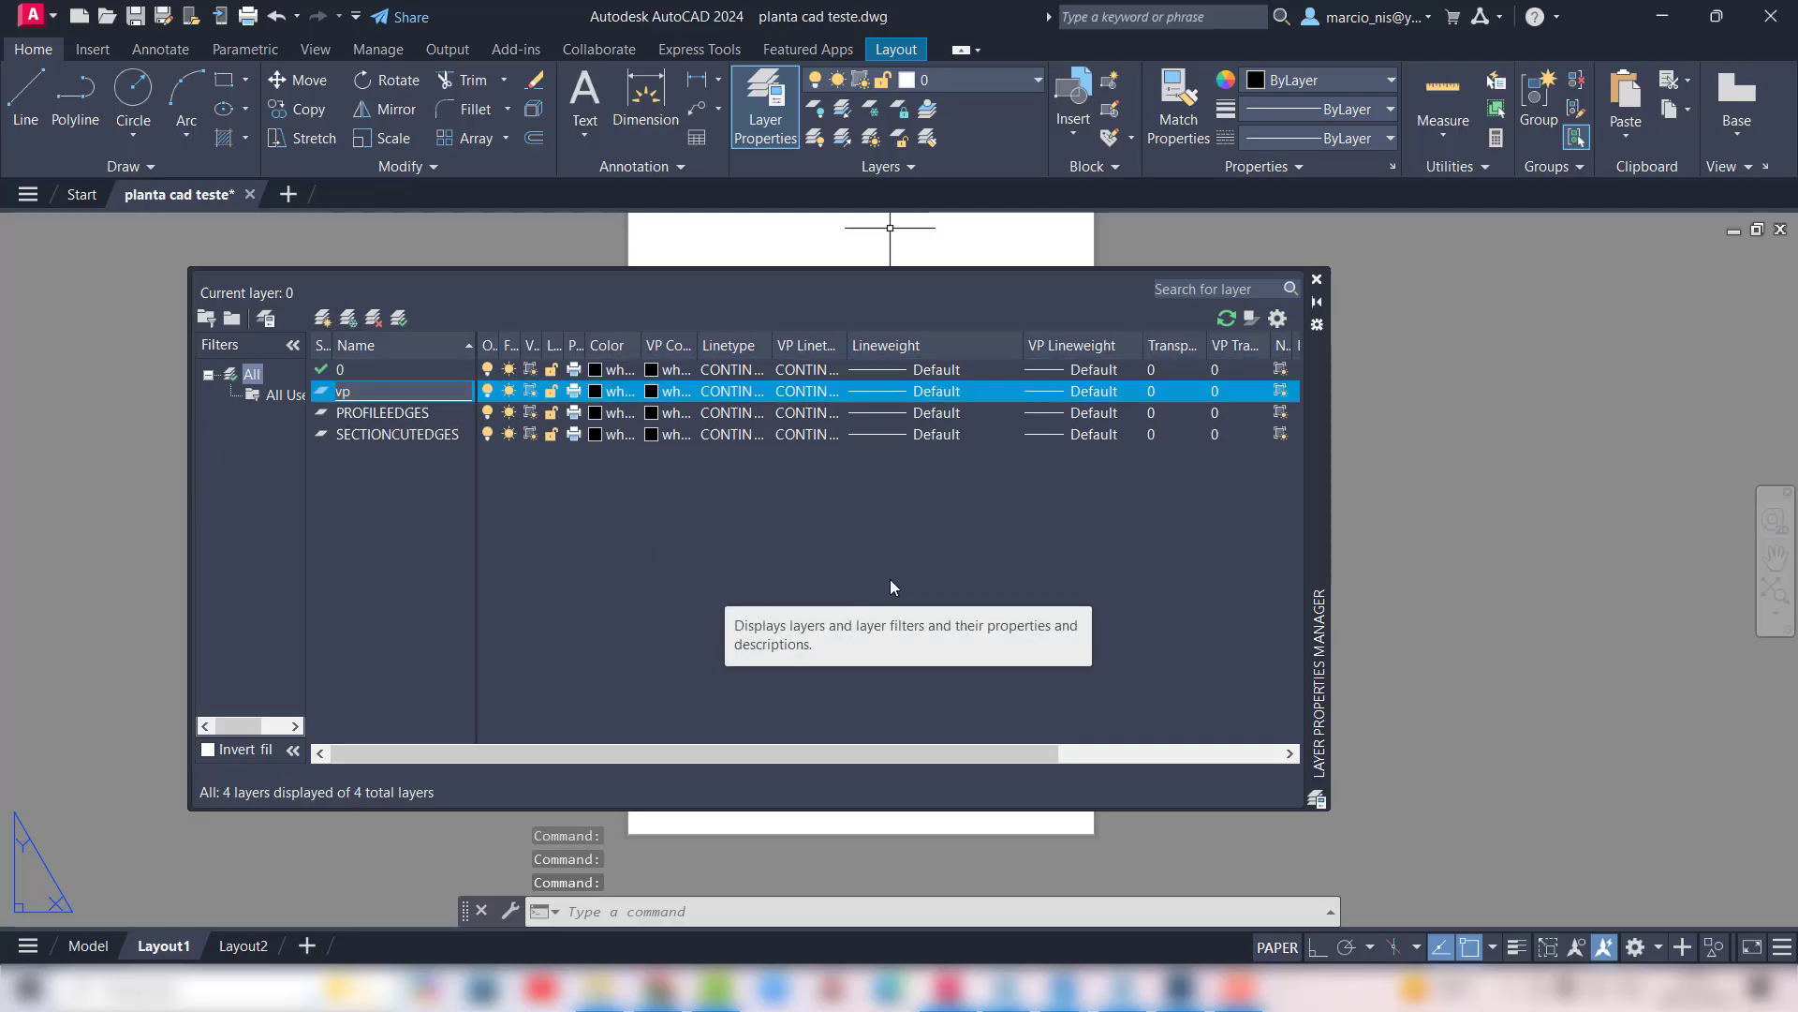
left_click(606, 392)
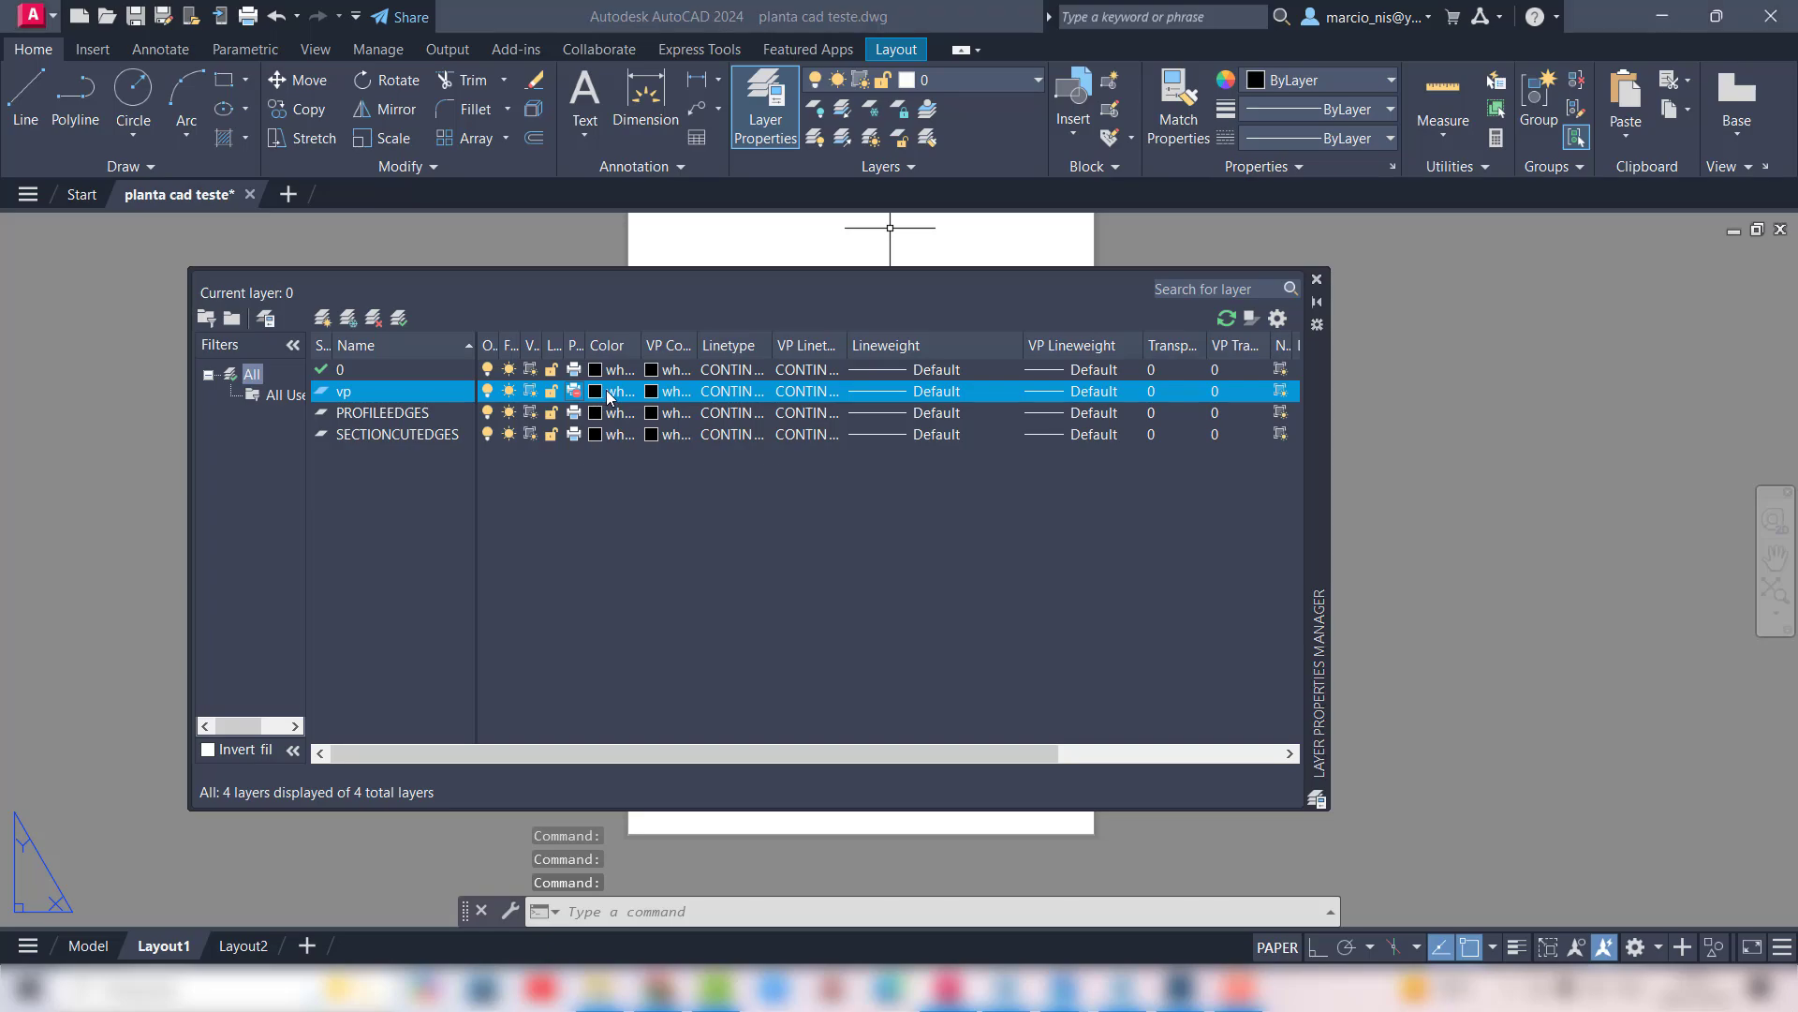
double_click(1171, 526)
left_click(1322, 279)
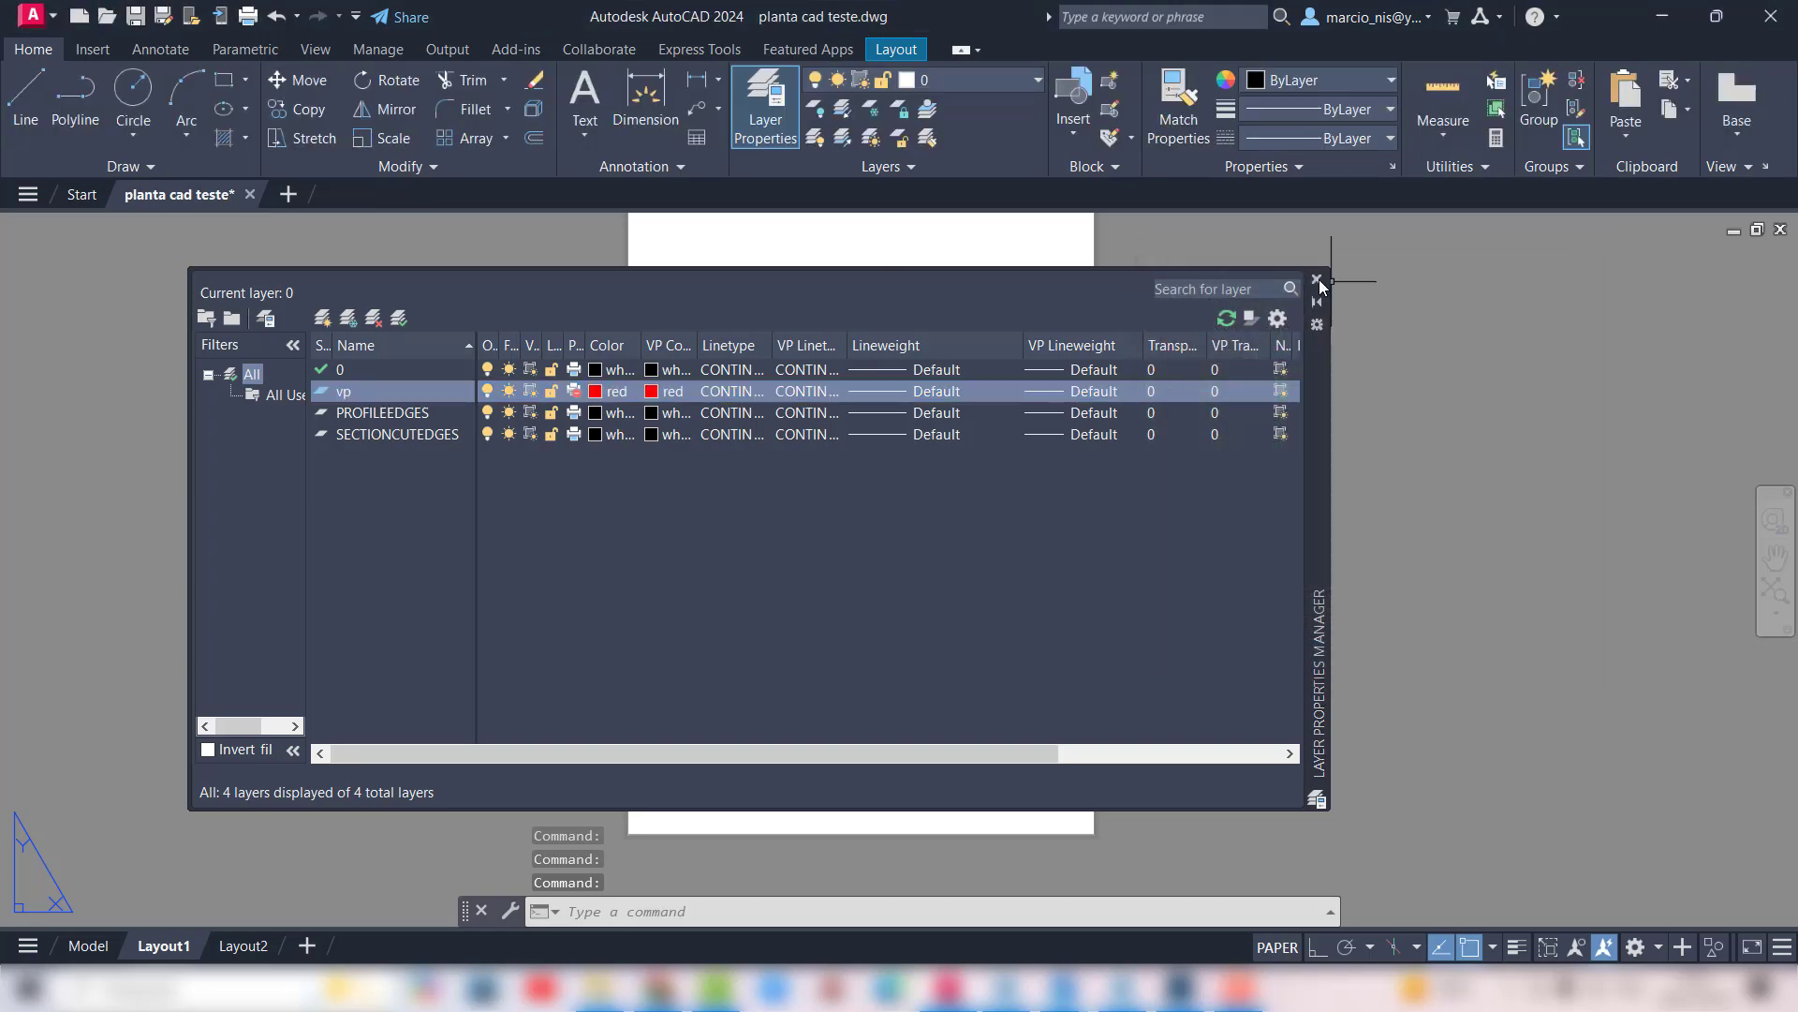
Step: Assign both plan viewports to the vp layer
left_click(954, 578)
left_click(855, 592)
left_click(956, 79)
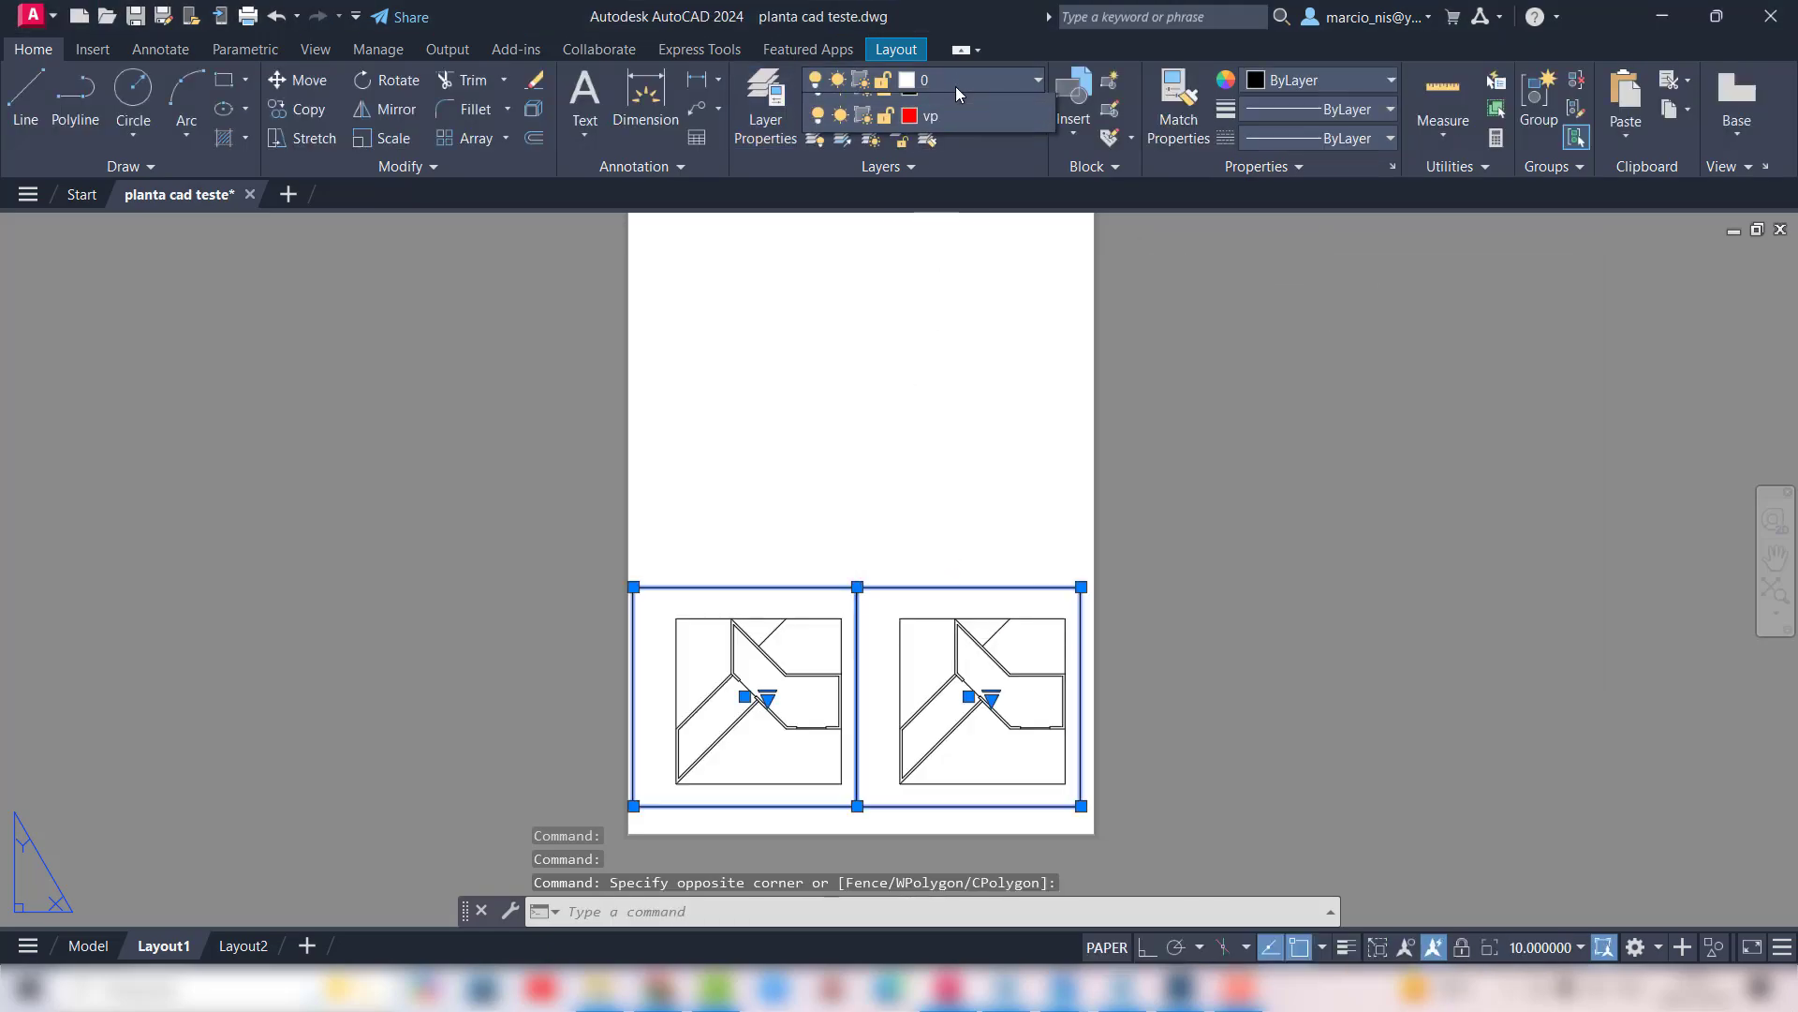
left_click(925, 190)
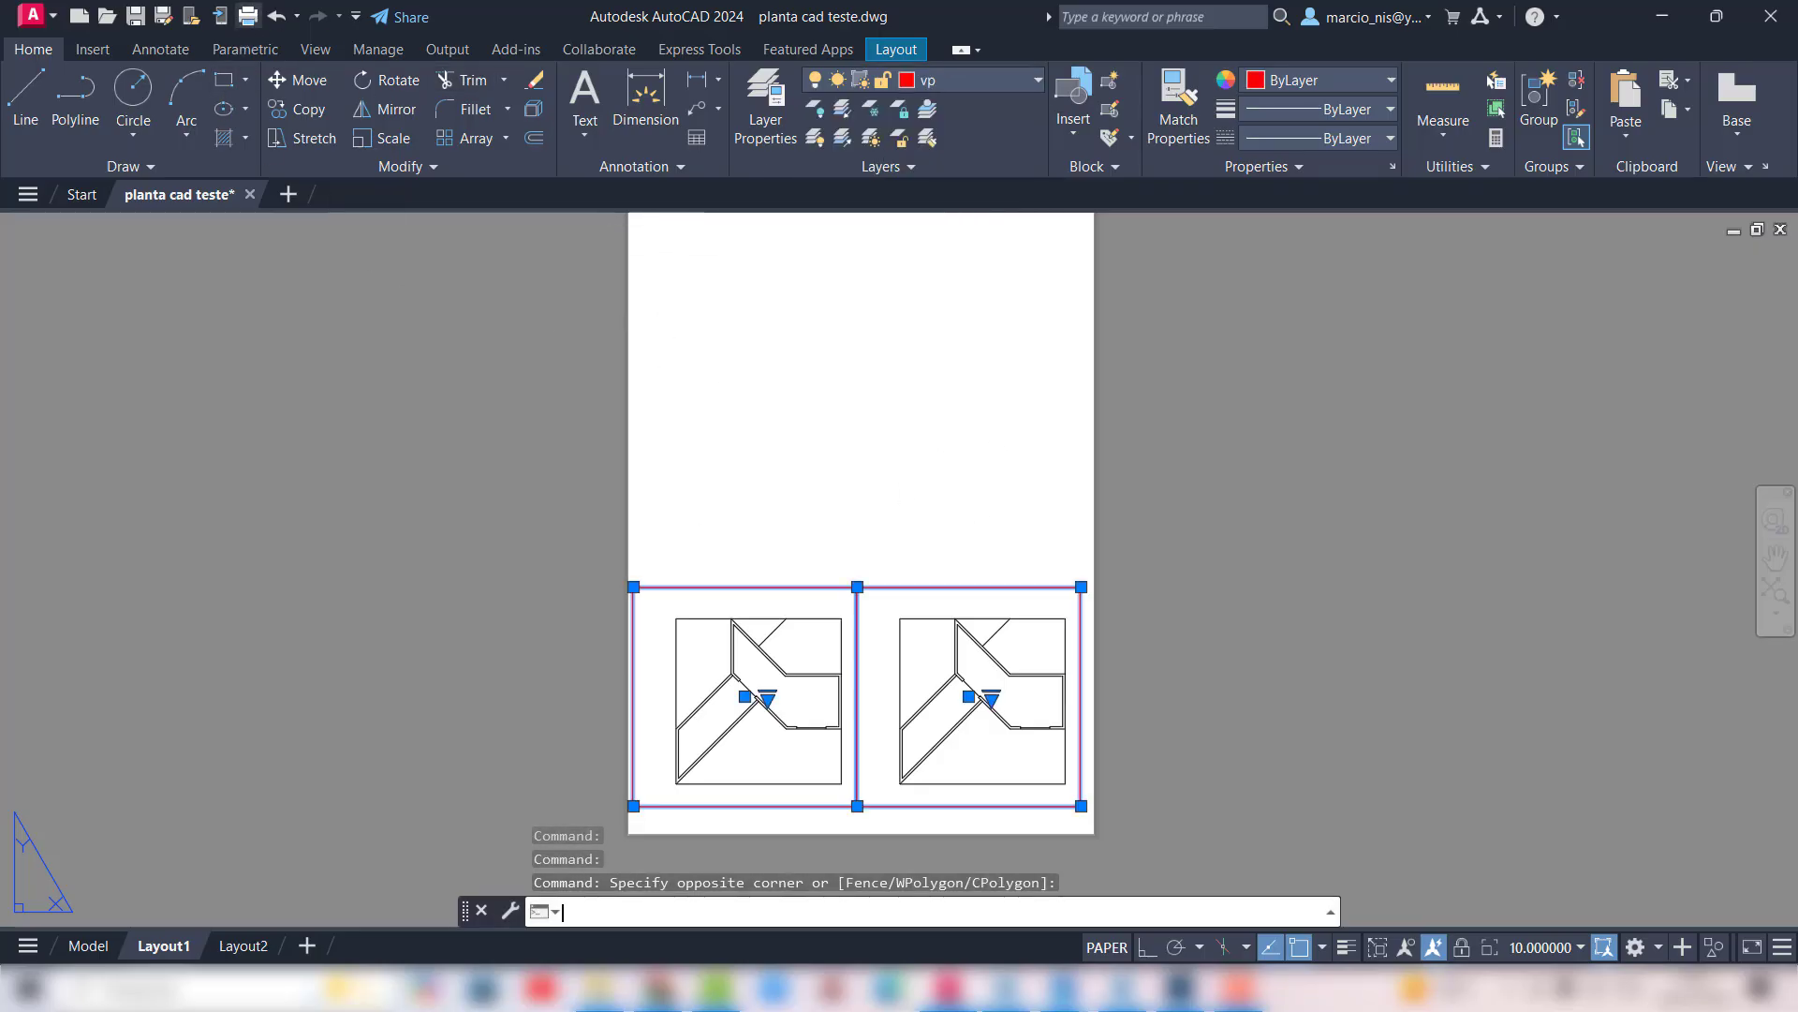
Step: Plot the layout to a PDF named desenhos p prancha in the Documentos folder, using DWG To PDF
key("ctrl+p")
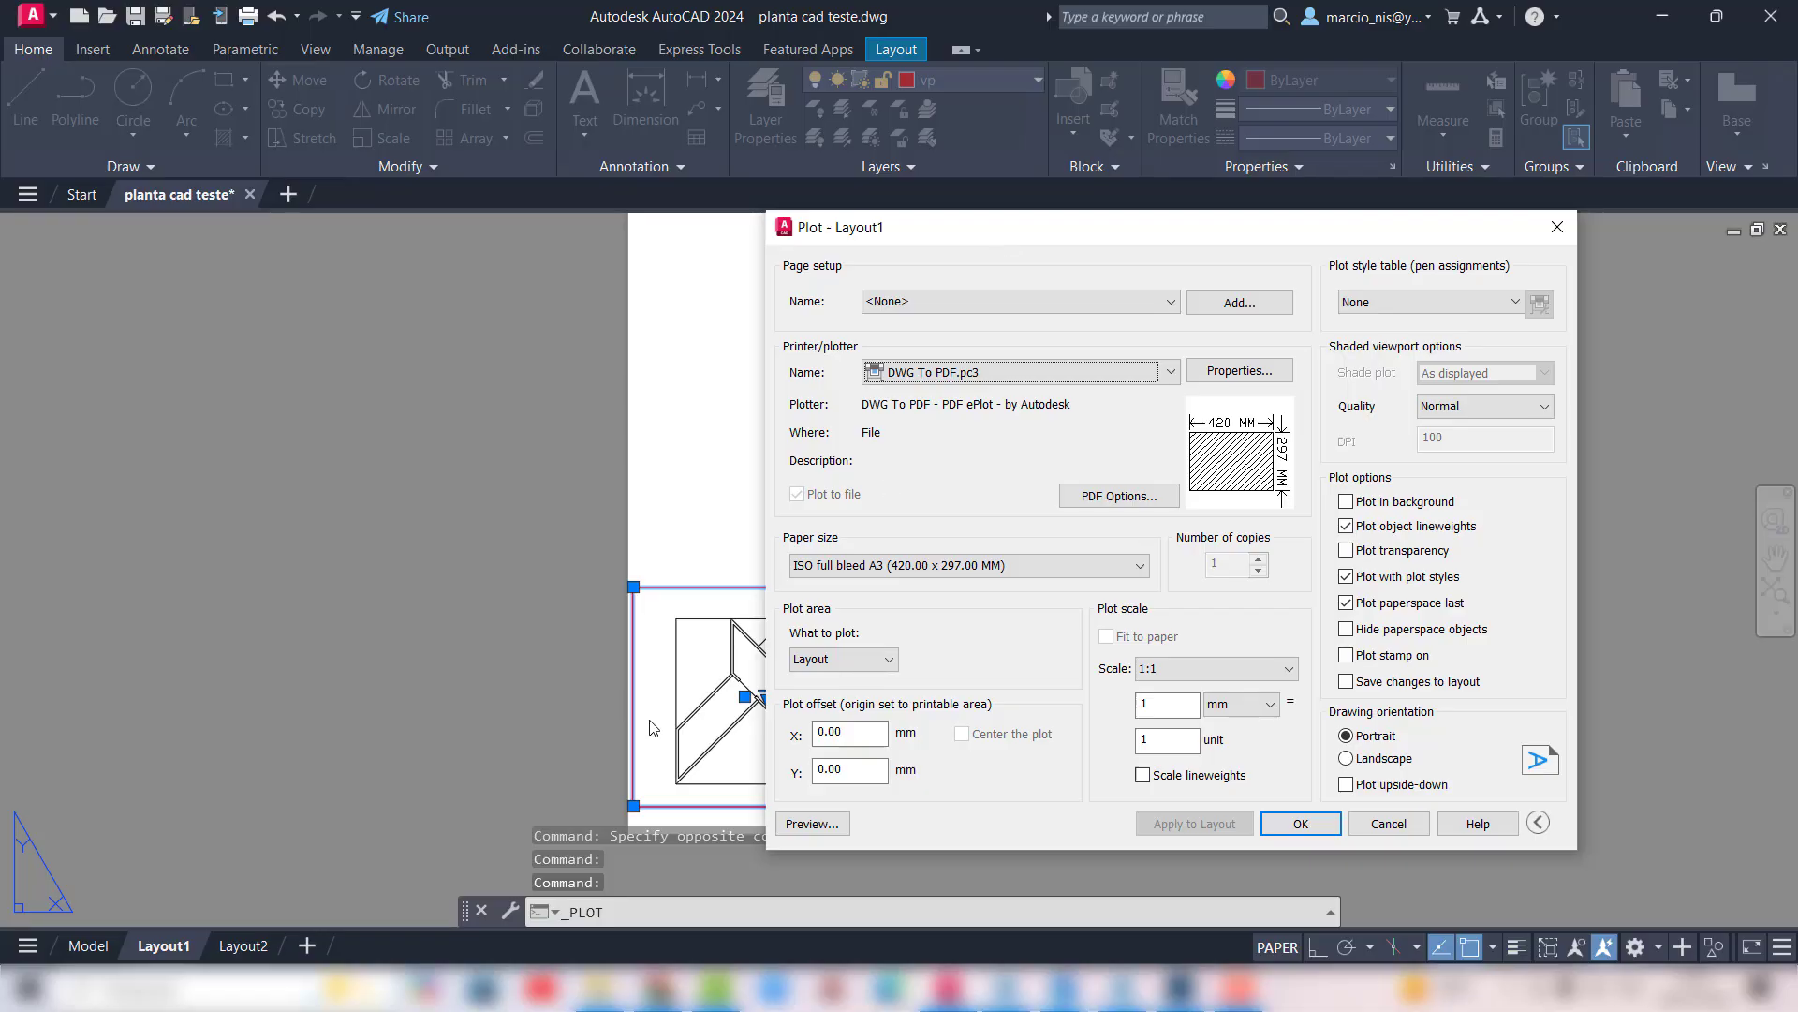
left_click_drag(1020, 230, 1356, 219)
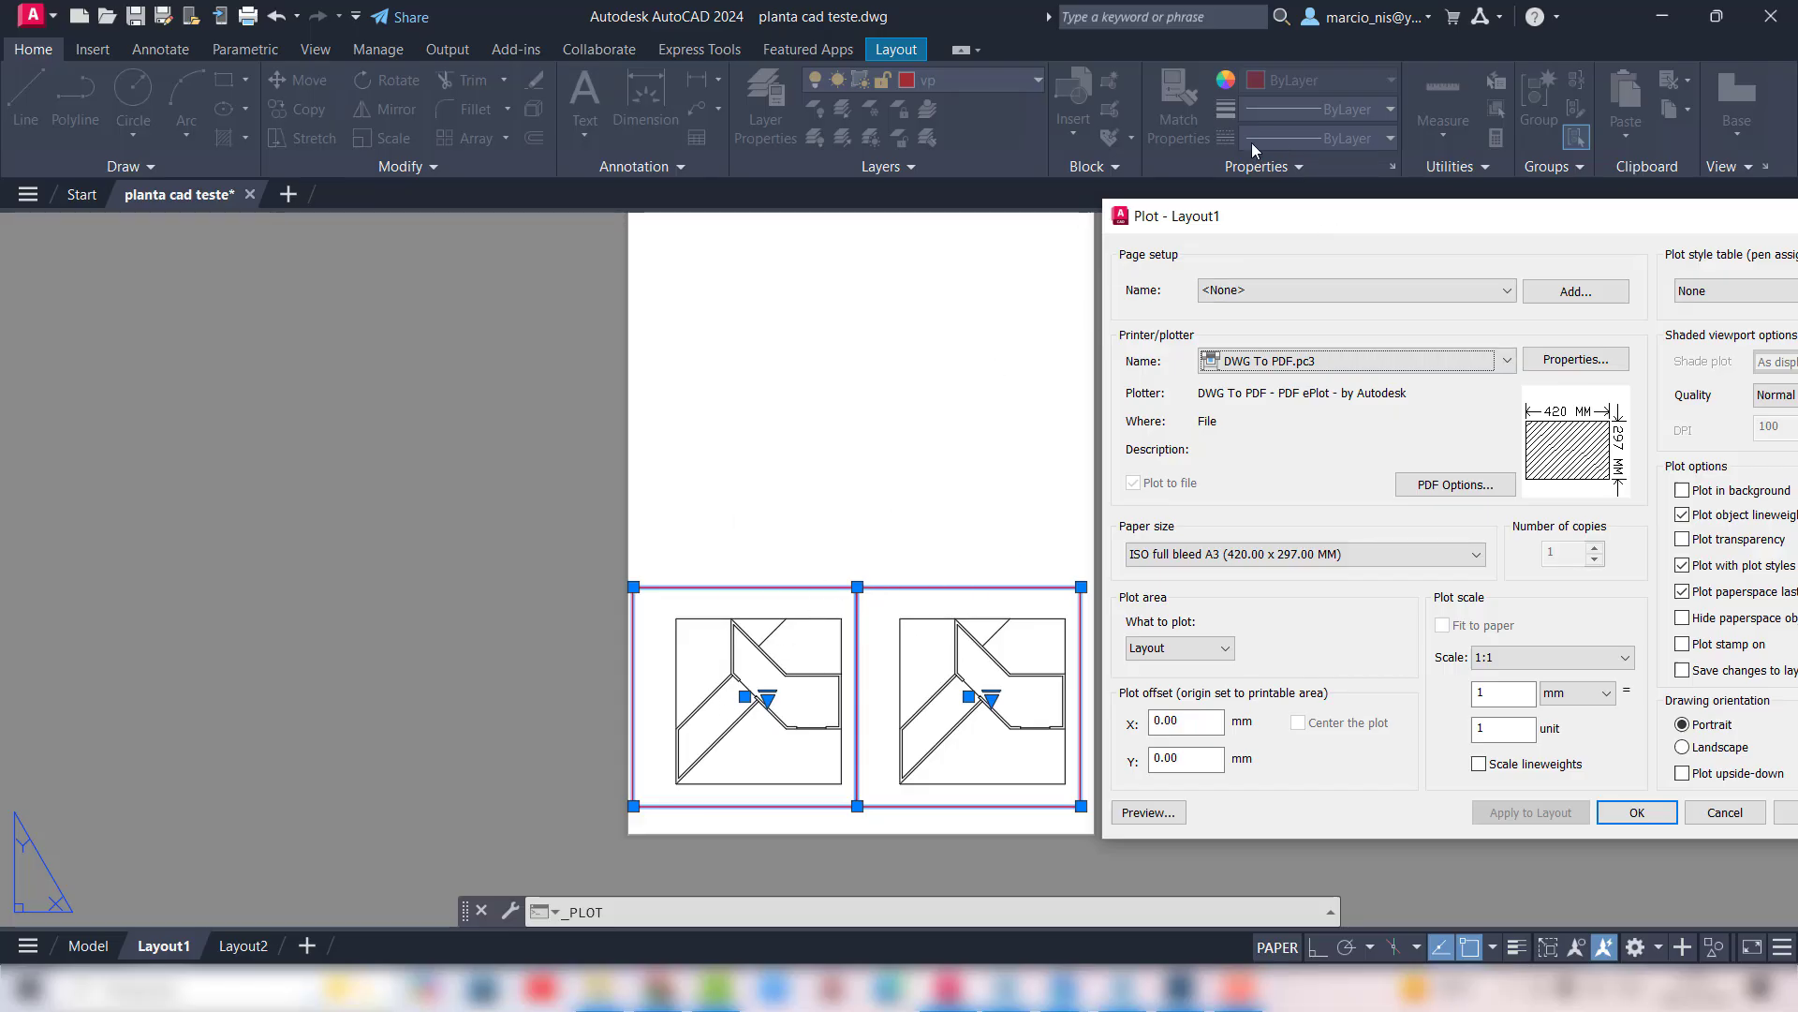
left_click_drag(1325, 225, 884, 235)
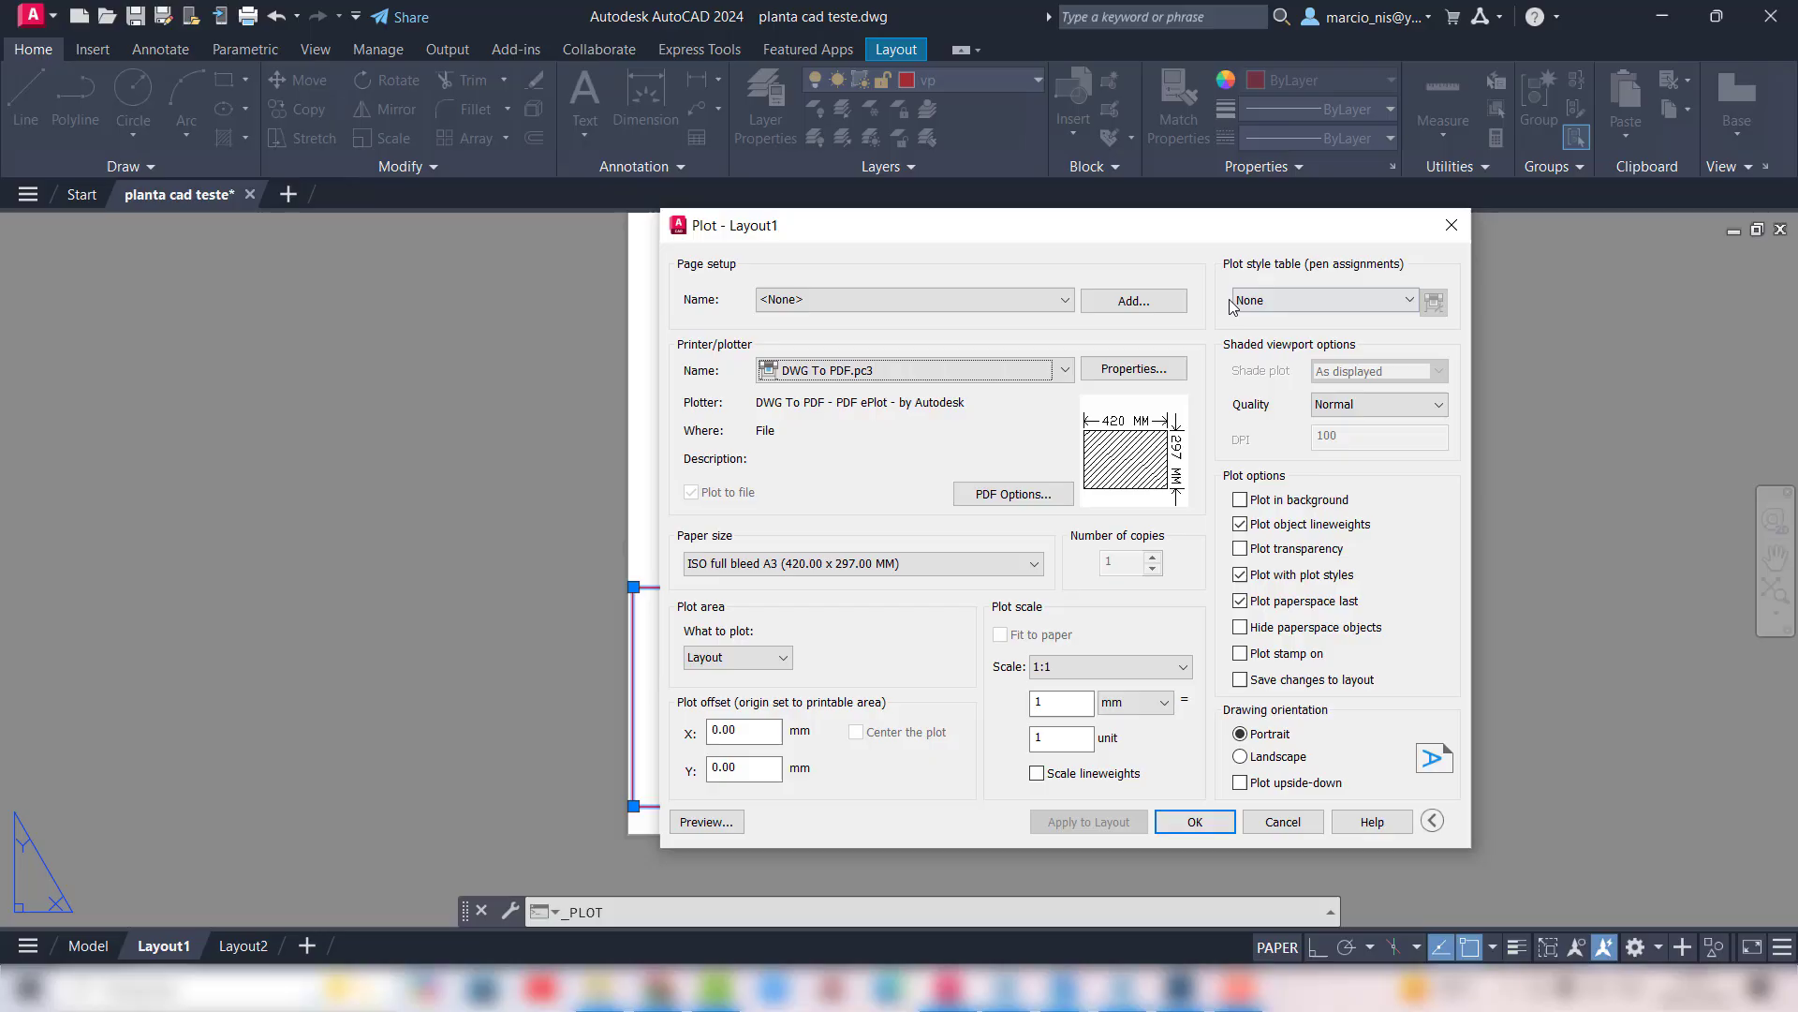
left_click(1195, 822)
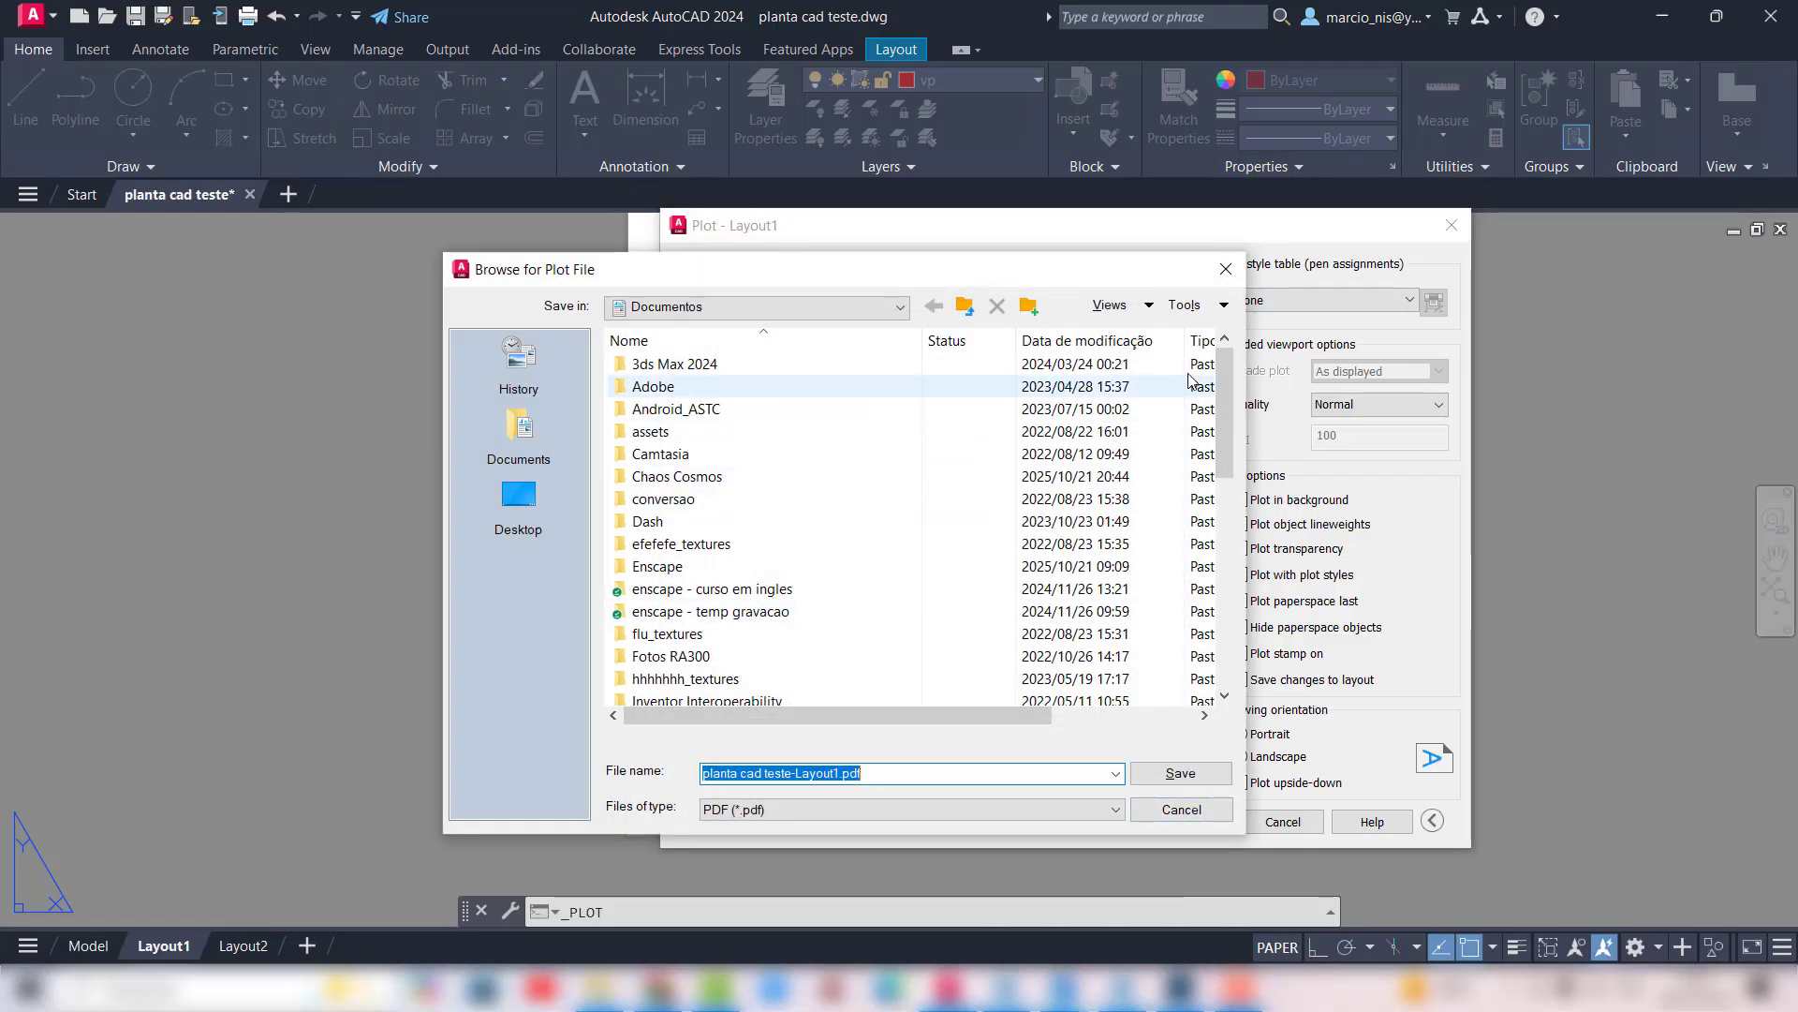
left_click_drag(1225, 385, 1225, 593)
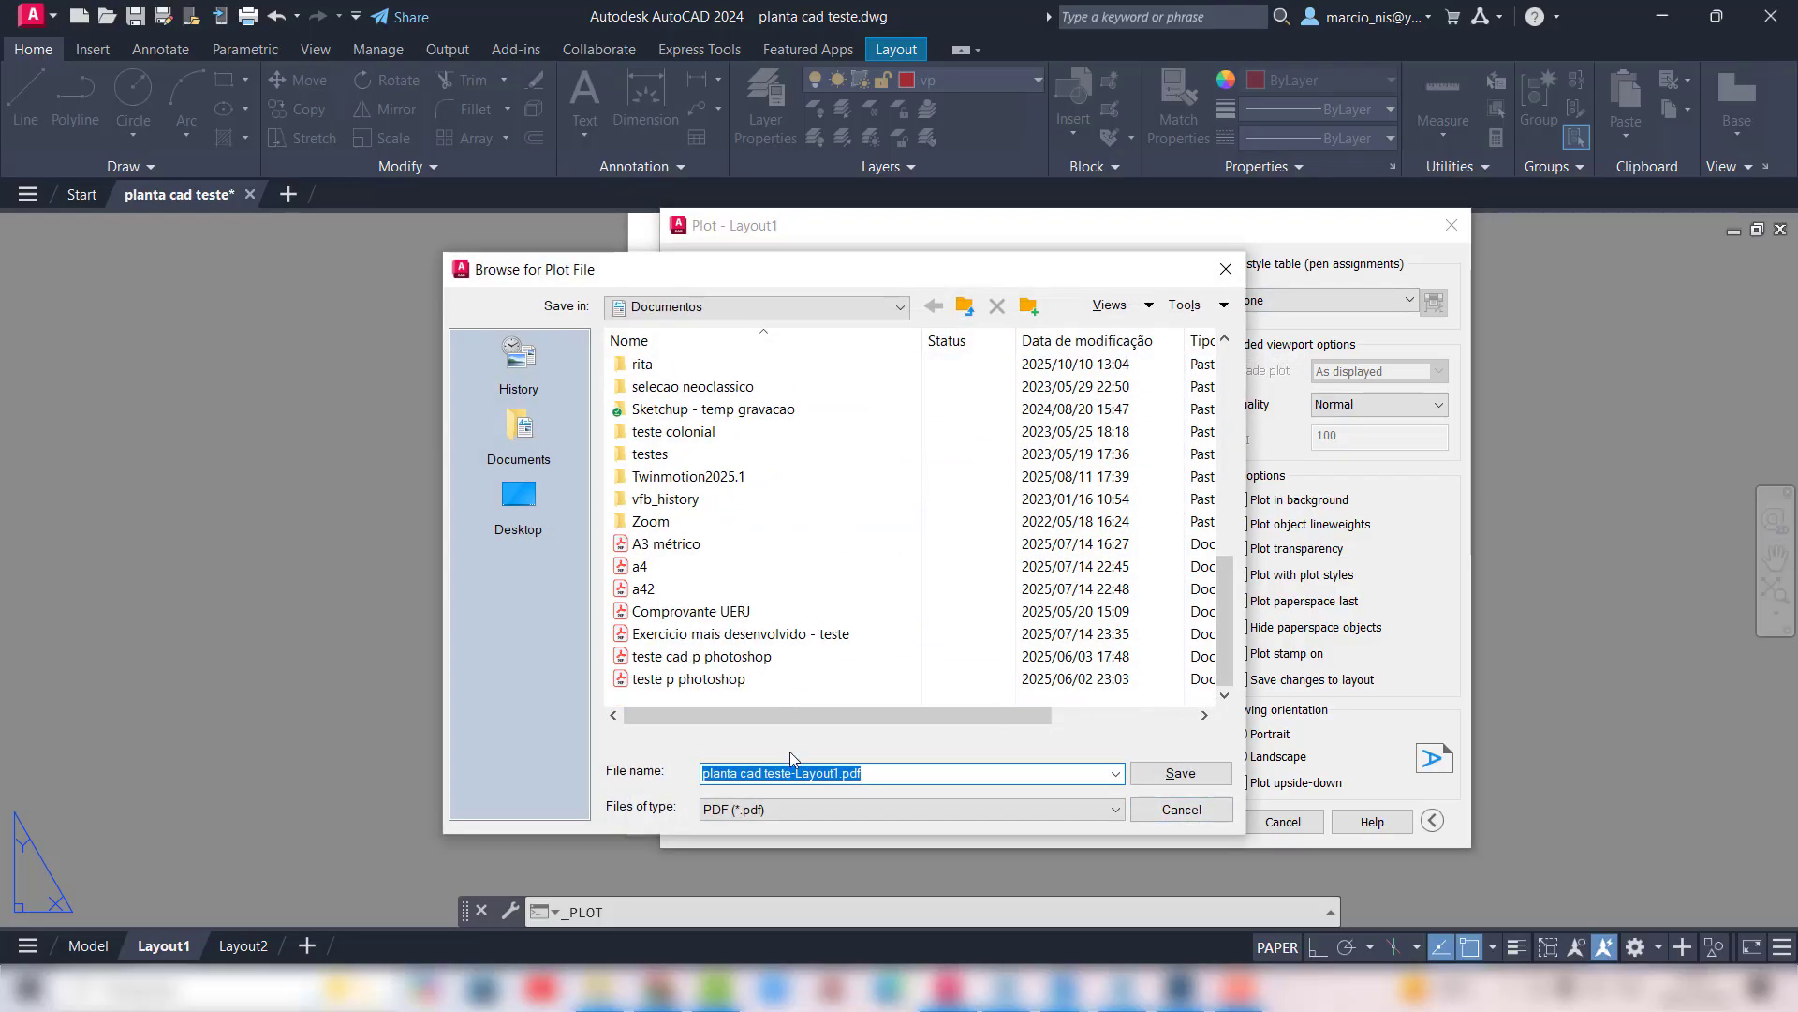
type("desenhos p prancha")
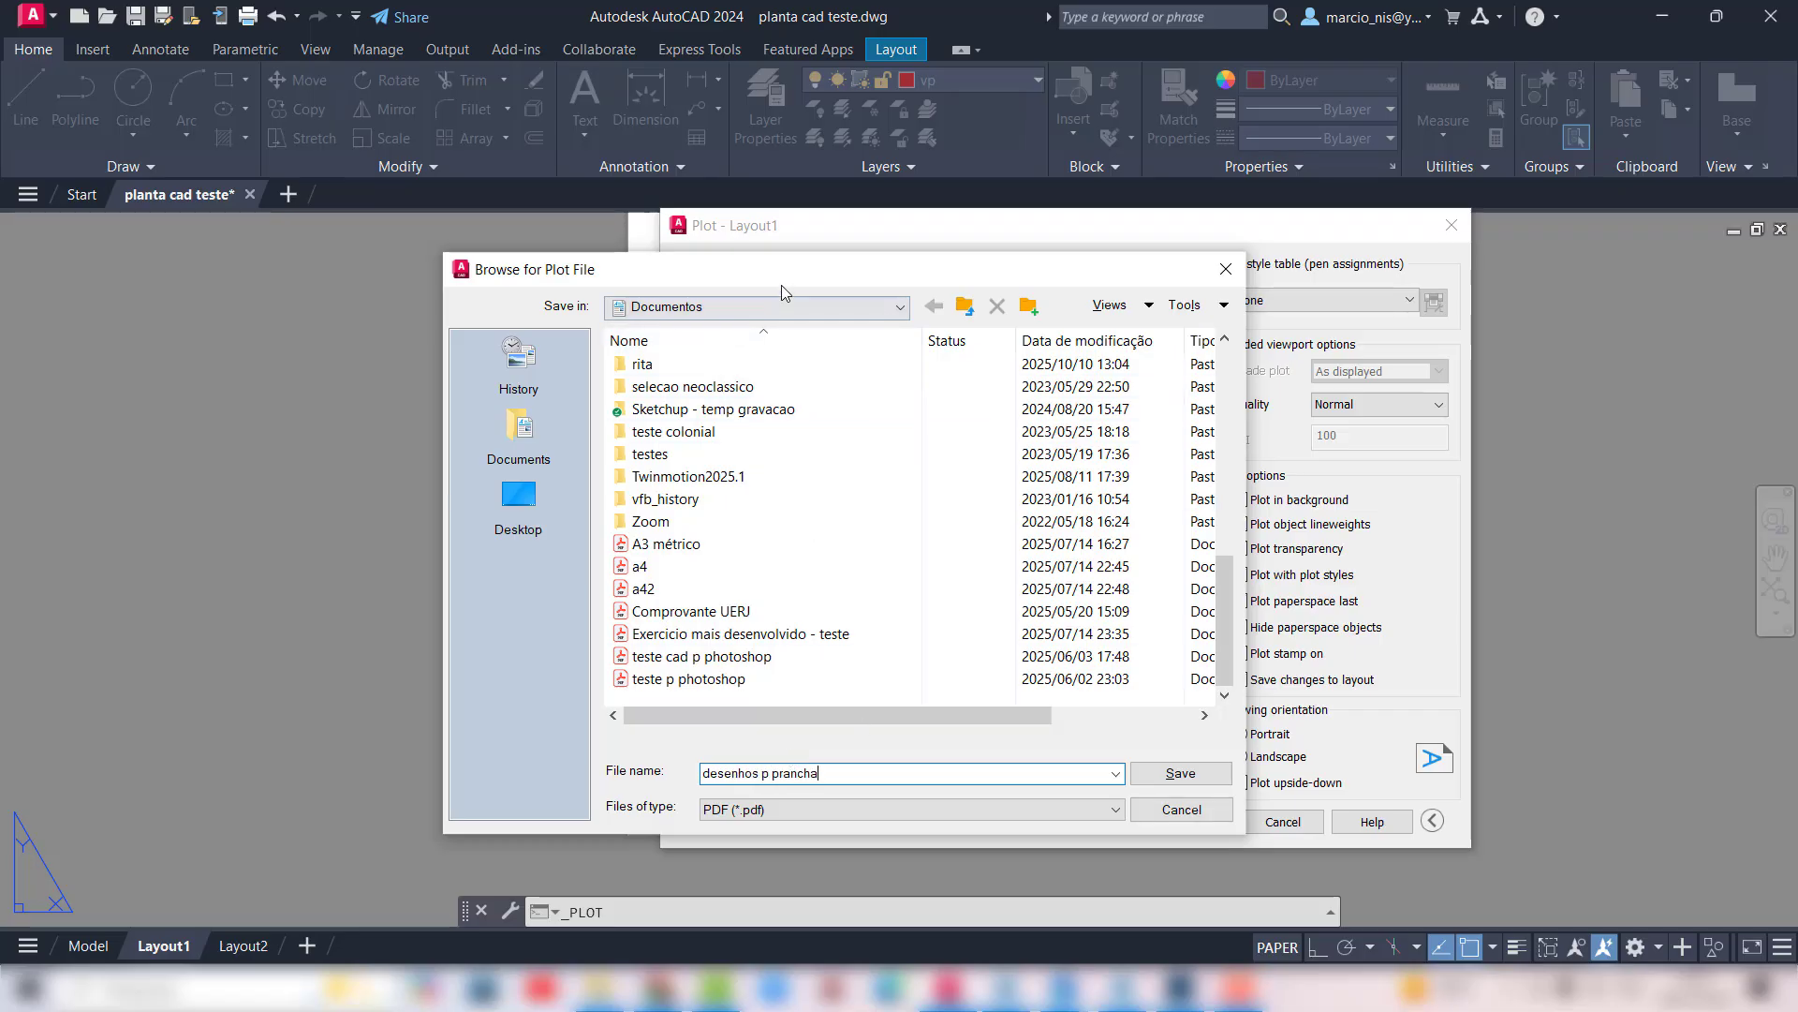
left_click(1187, 776)
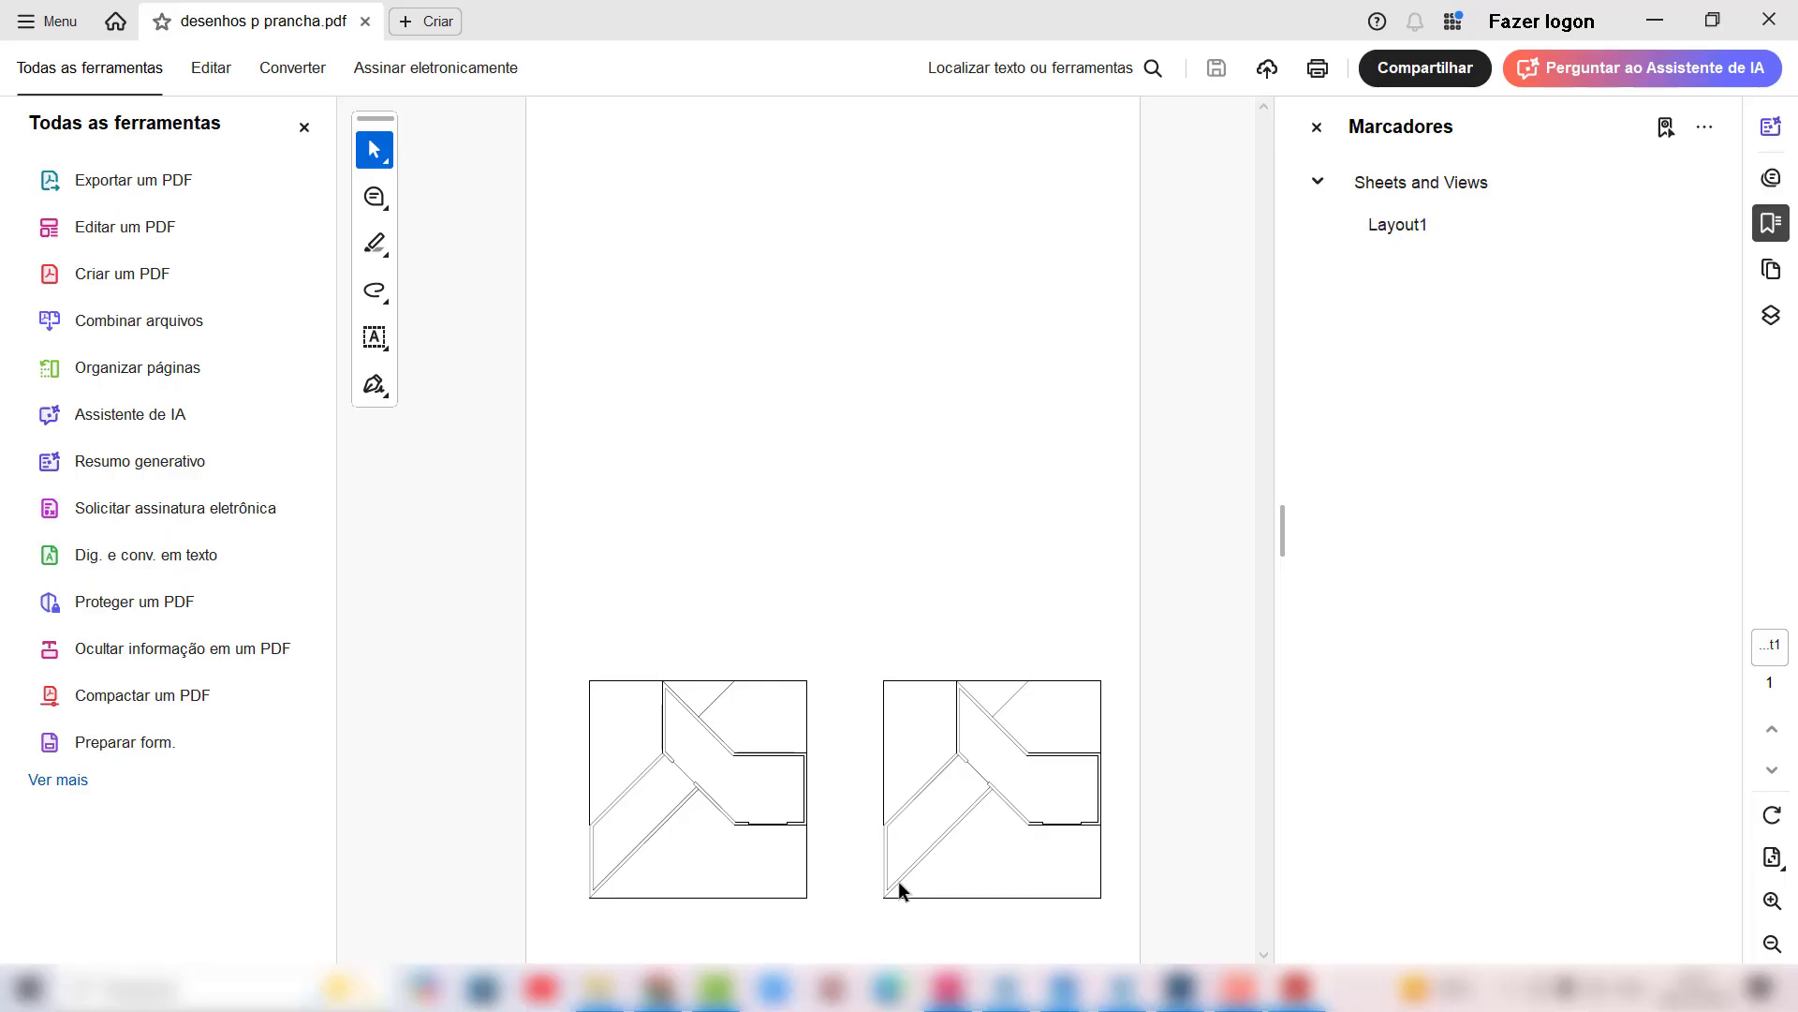
Step: Examine the line work of both floor plans in the plotted PDF
scroll(884, 894, "up", 5, "ctrl")
scroll(1100, 594, "down", 2, "ctrl")
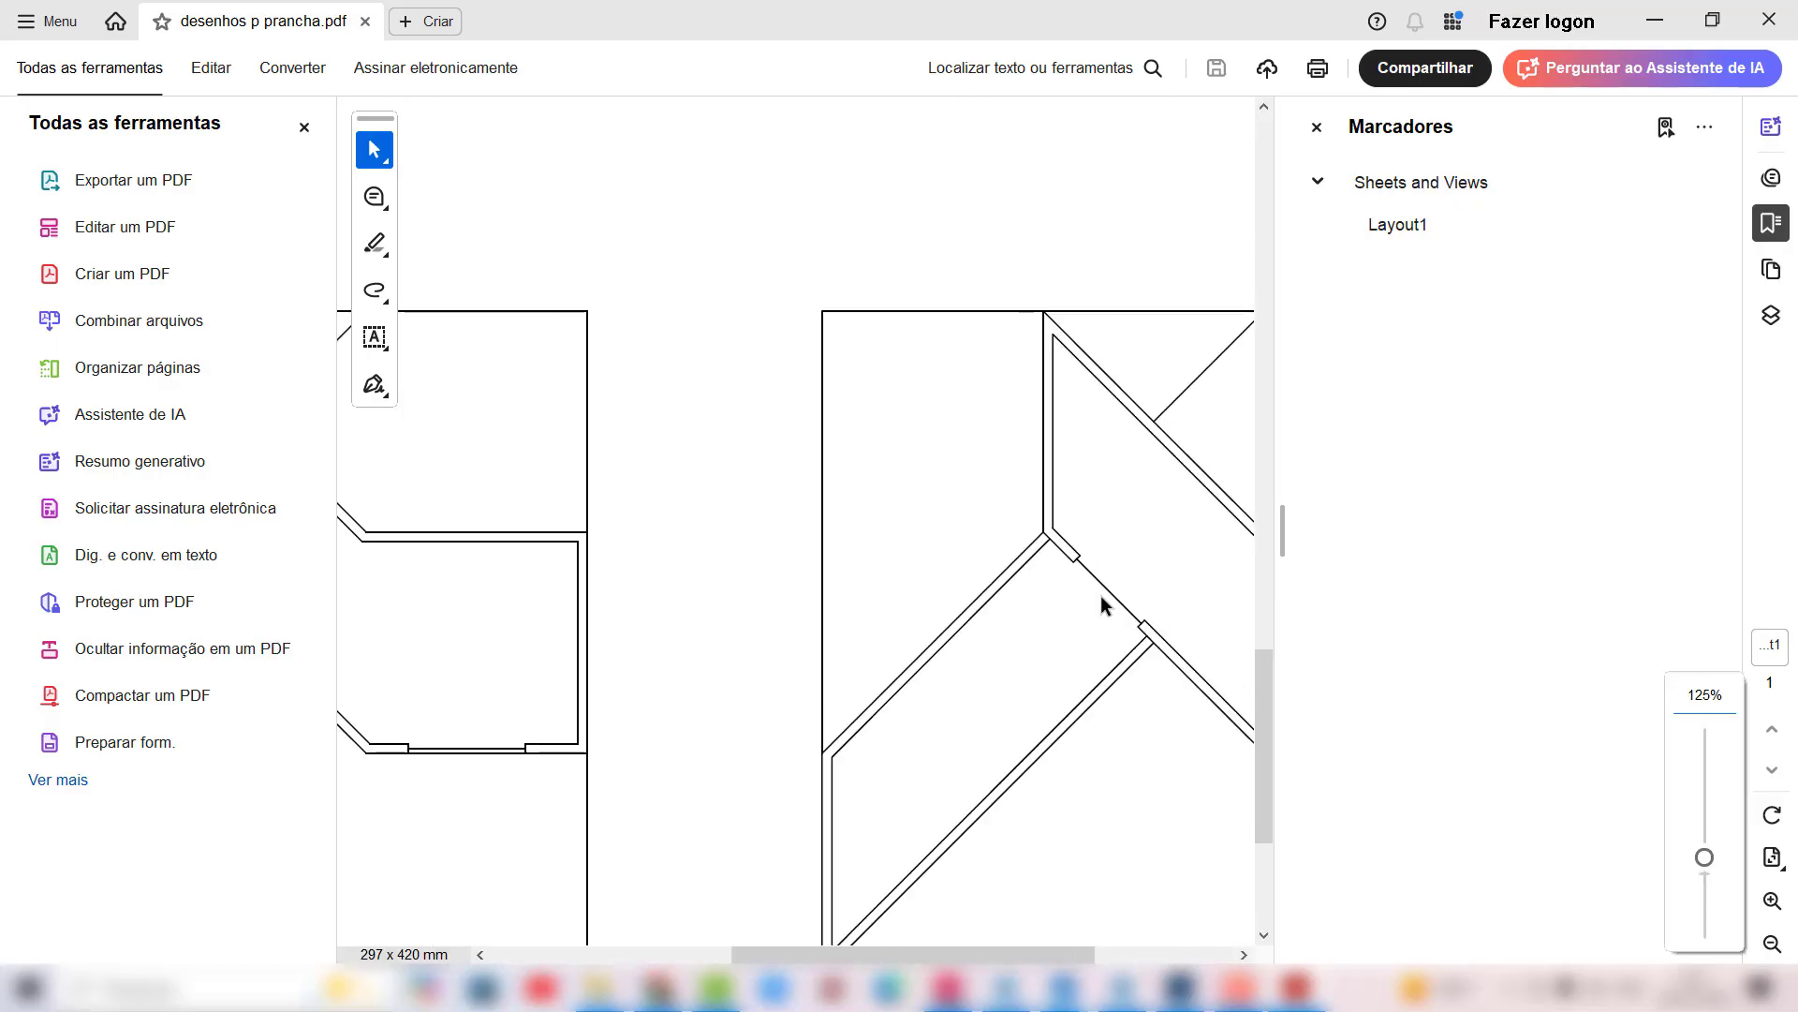
scroll(1100, 594, "down", 5, "ctrl")
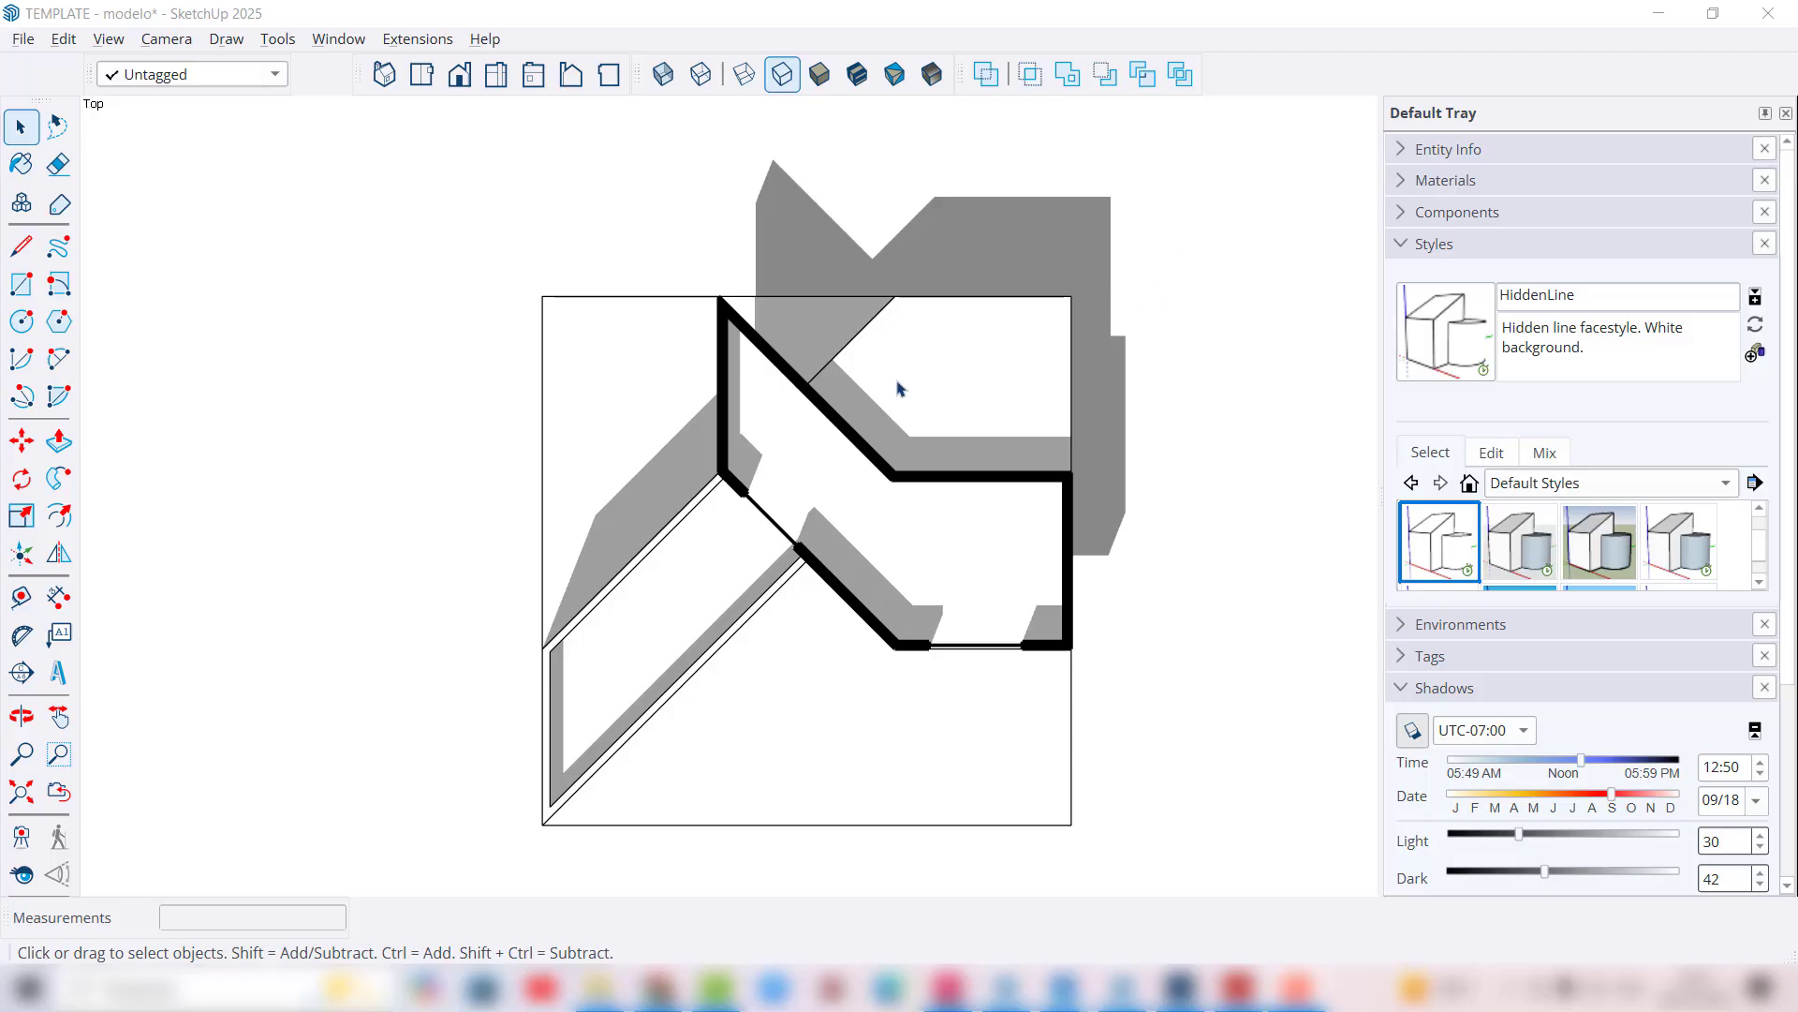
Step: Switch to SketchUp and open the recent file TEMPLATE - diagrama.skp, discarding the changes to the current model
left_click(24, 41)
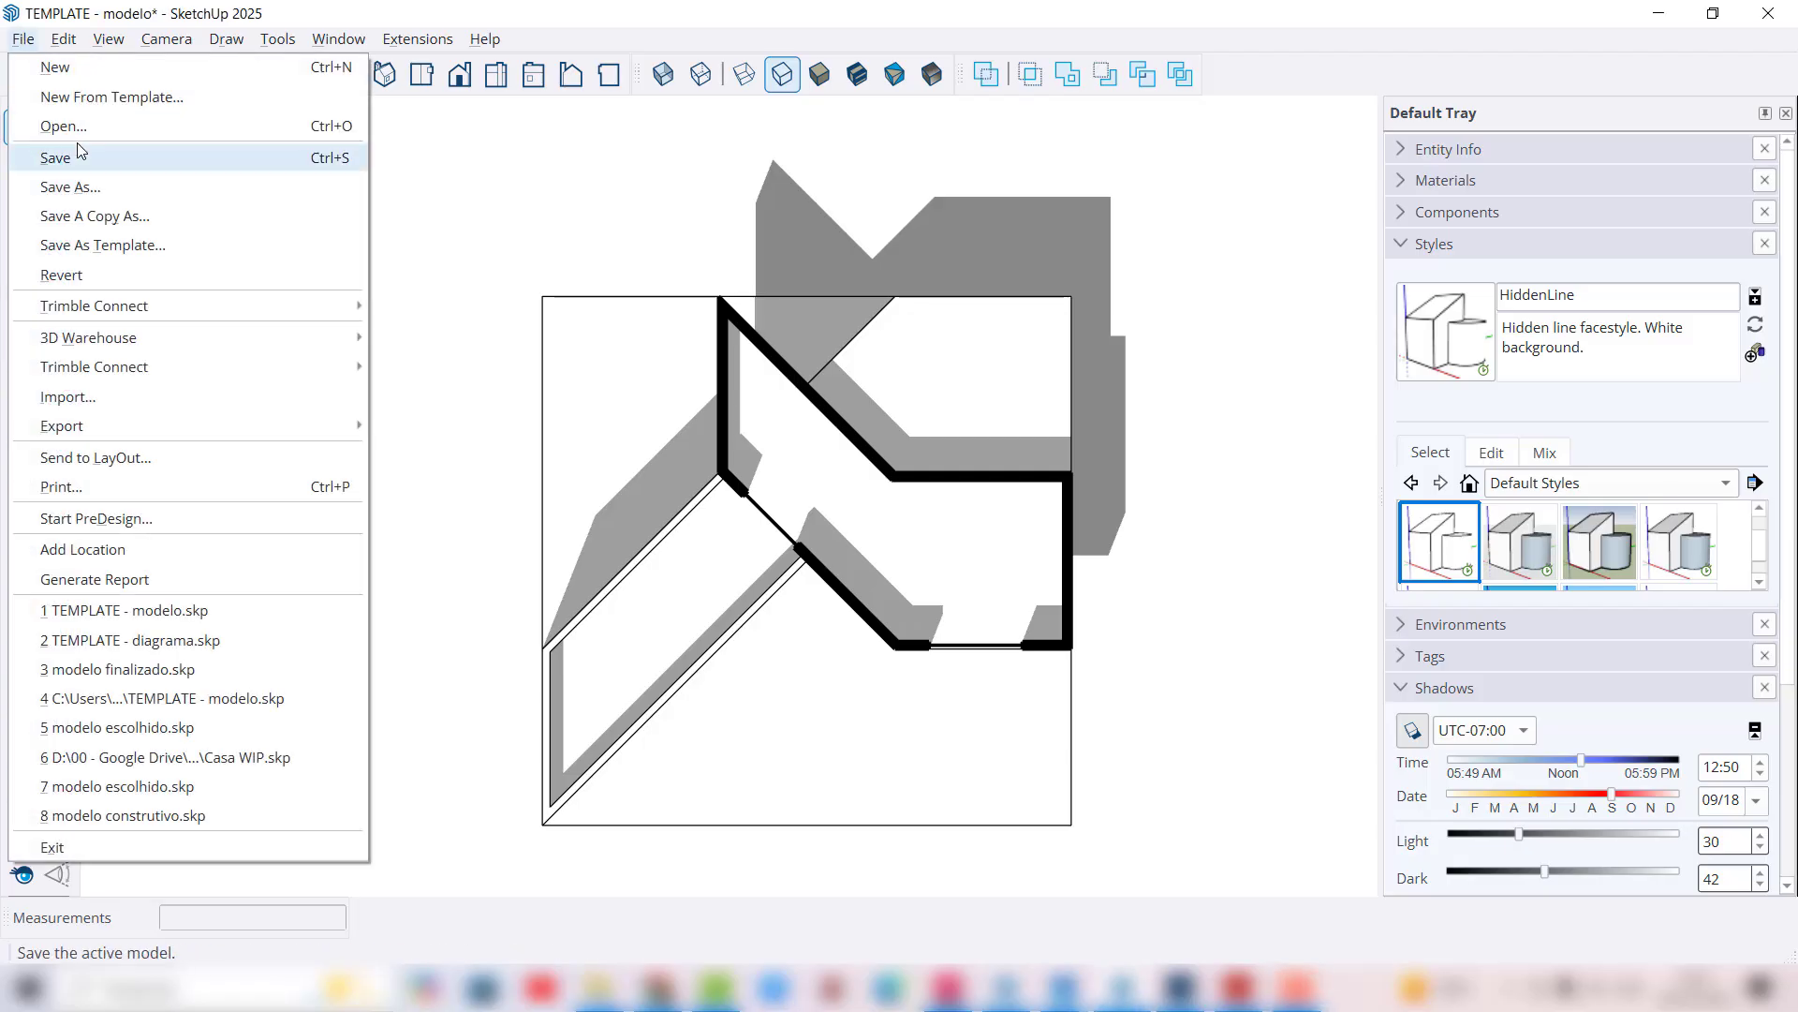
left_click(173, 642)
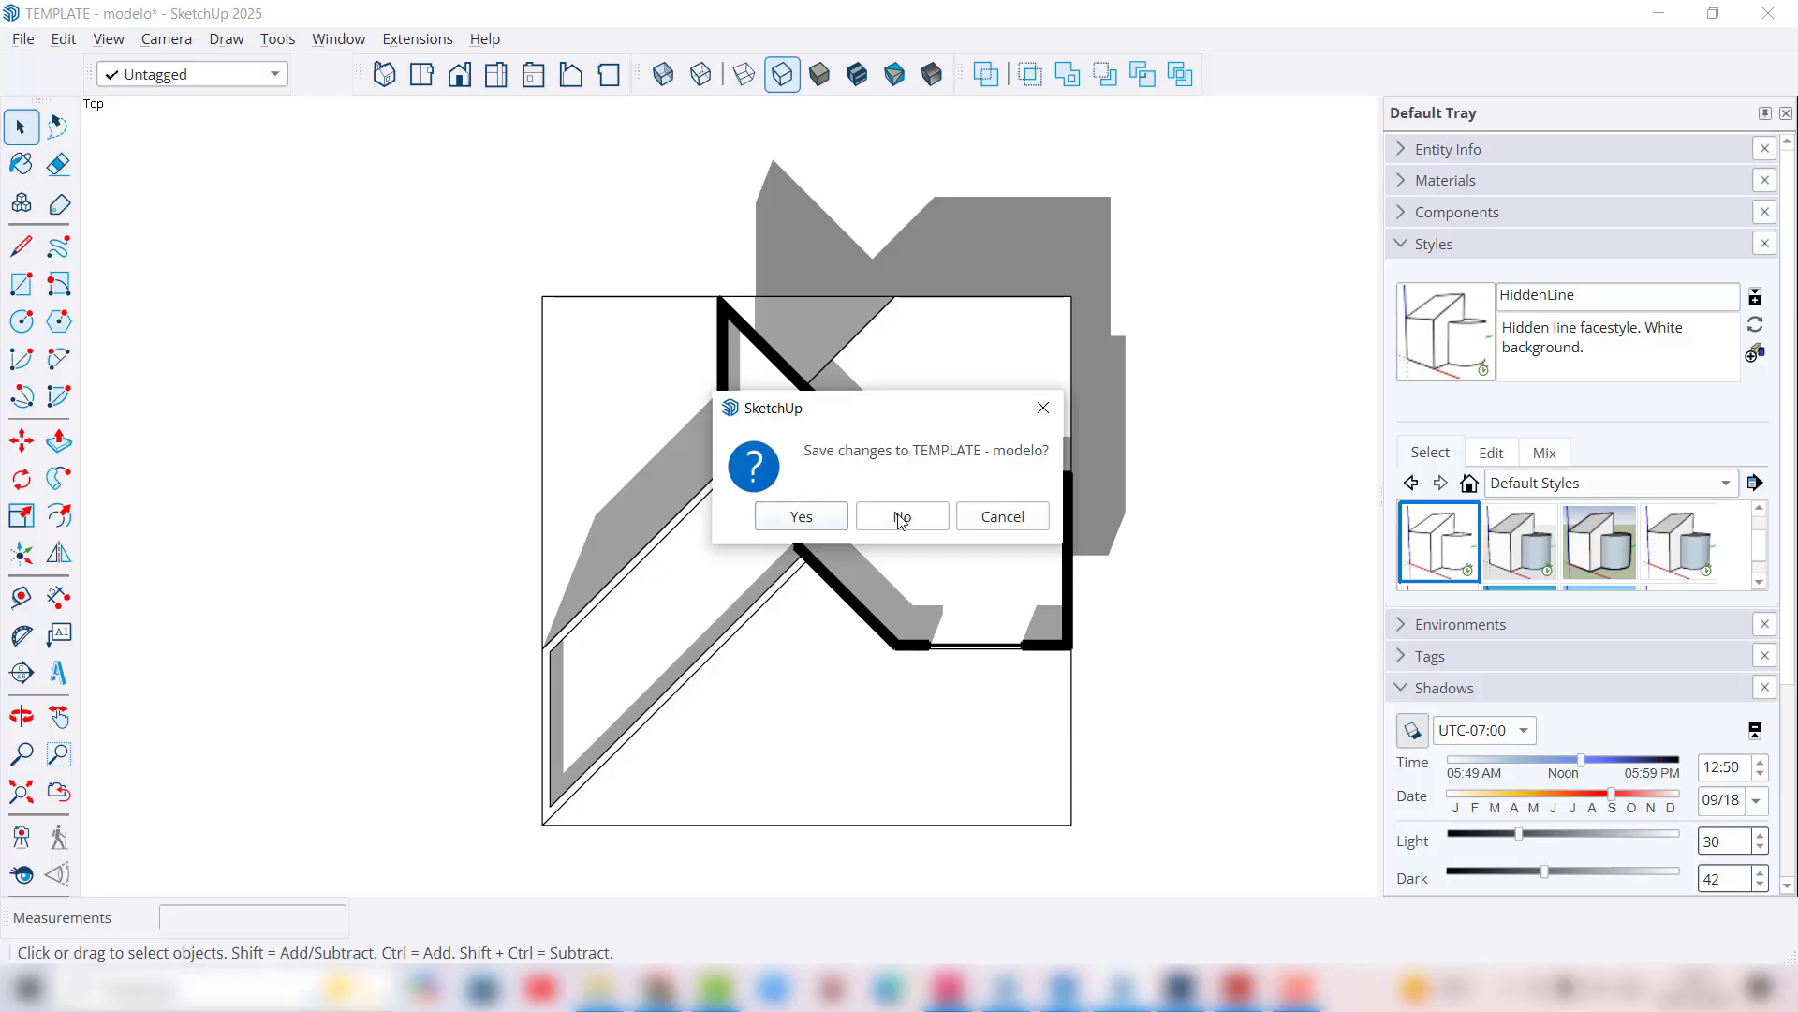
left_click(902, 517)
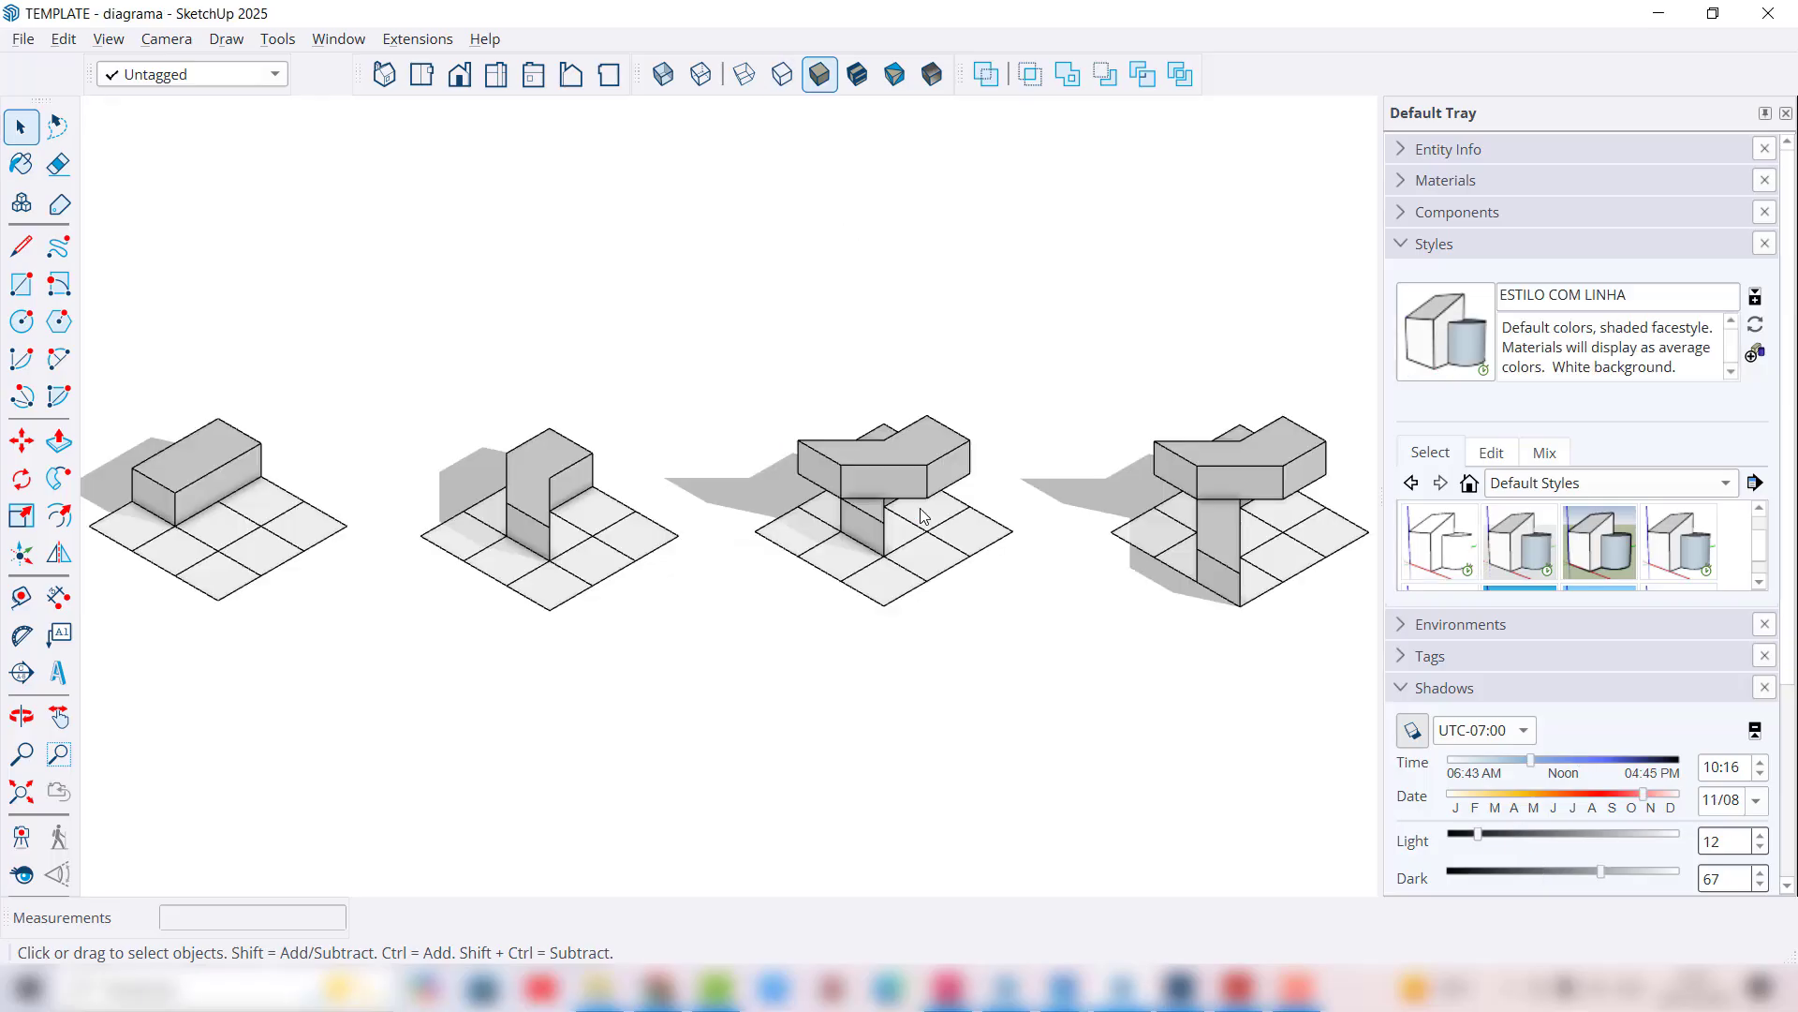
mouse_move(921, 515)
middle_mouse_down()
mouse_move(690, 606)
mouse_move(742, 581)
mouse_move(506, 517)
middle_mouse_up()
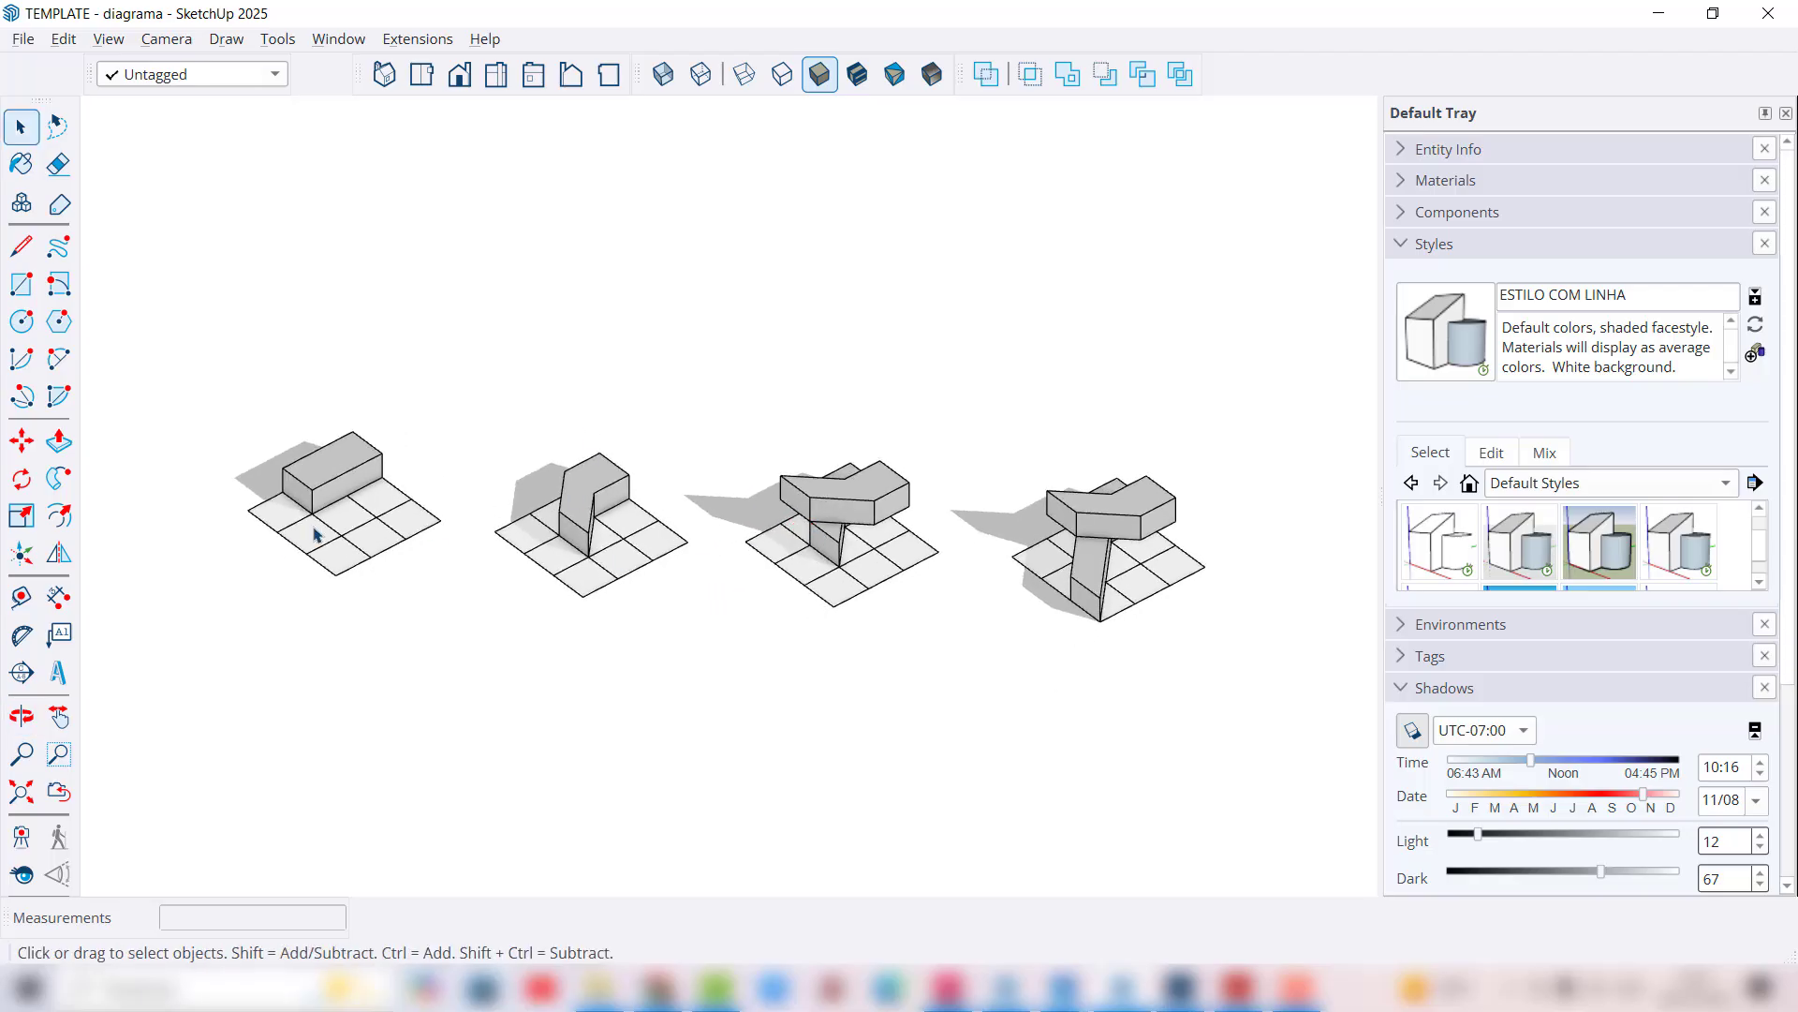
middle_click_drag(777, 527, 834, 599)
scroll(354, 245, "up", 3)
left_click(167, 39)
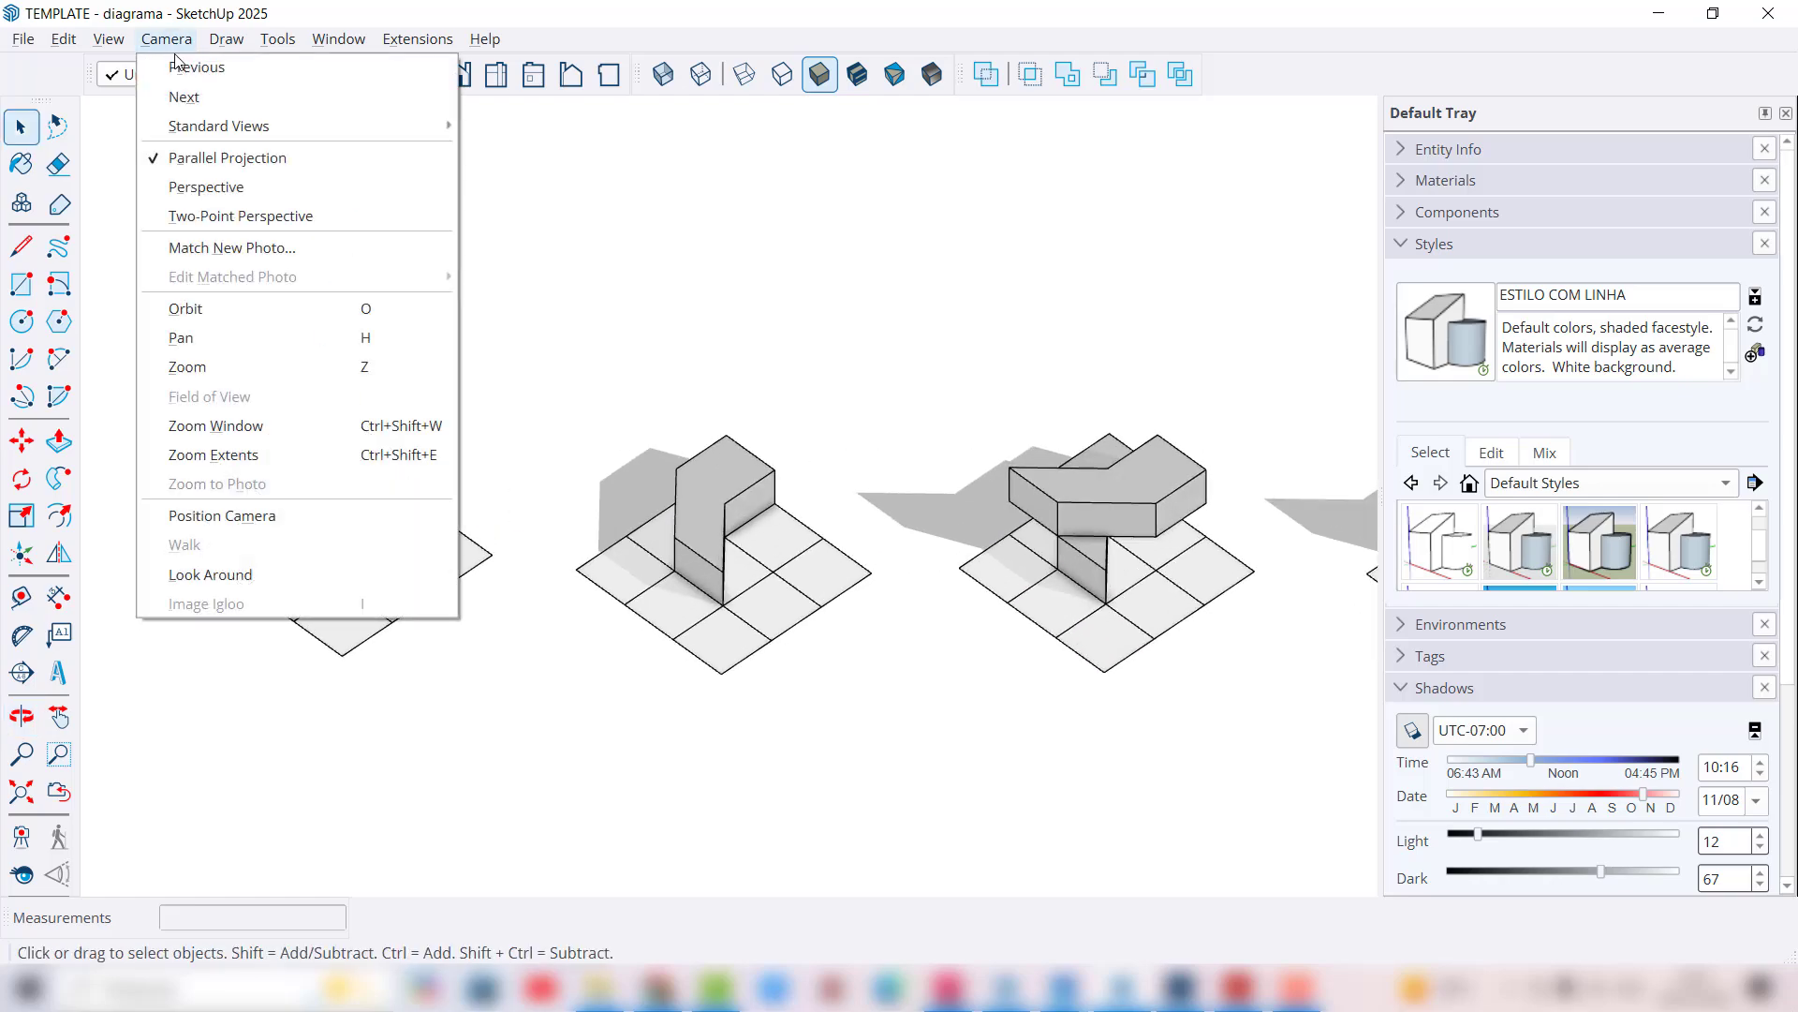
left_click(628, 214)
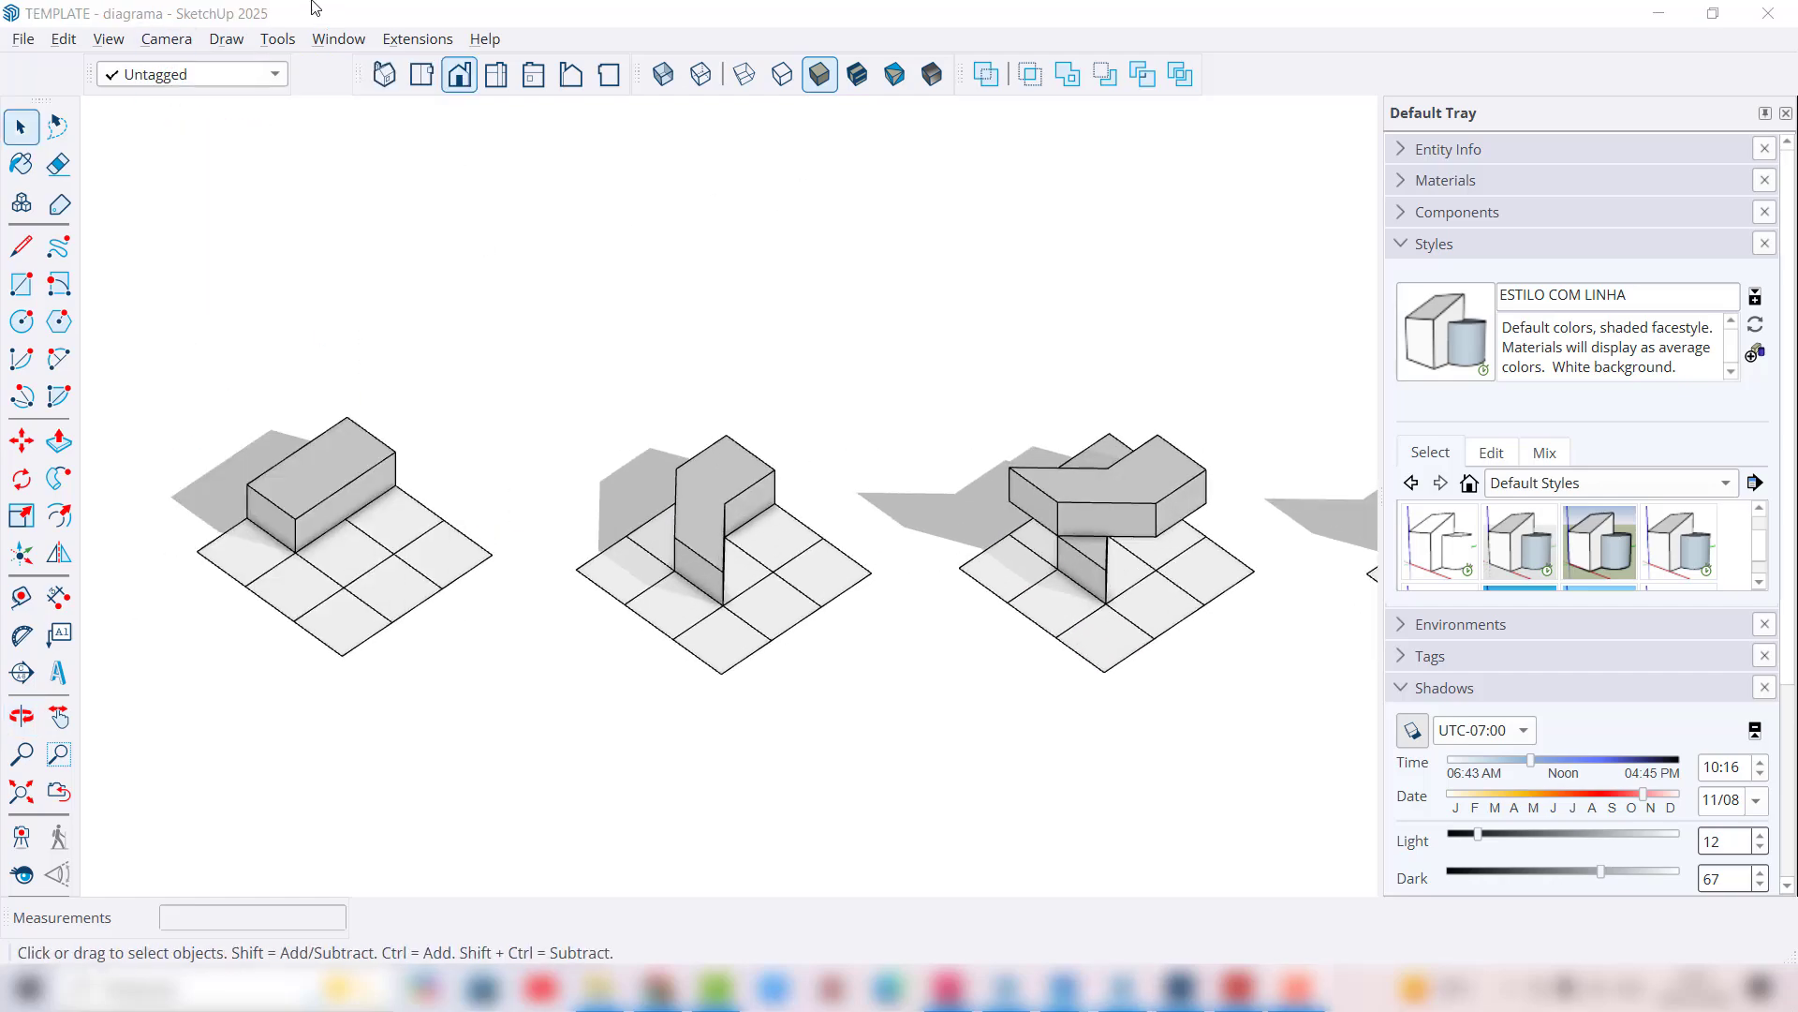
Step: Try the Perspective camera on the four massing diagrams and return to Parallel Projection
left_click(166, 40)
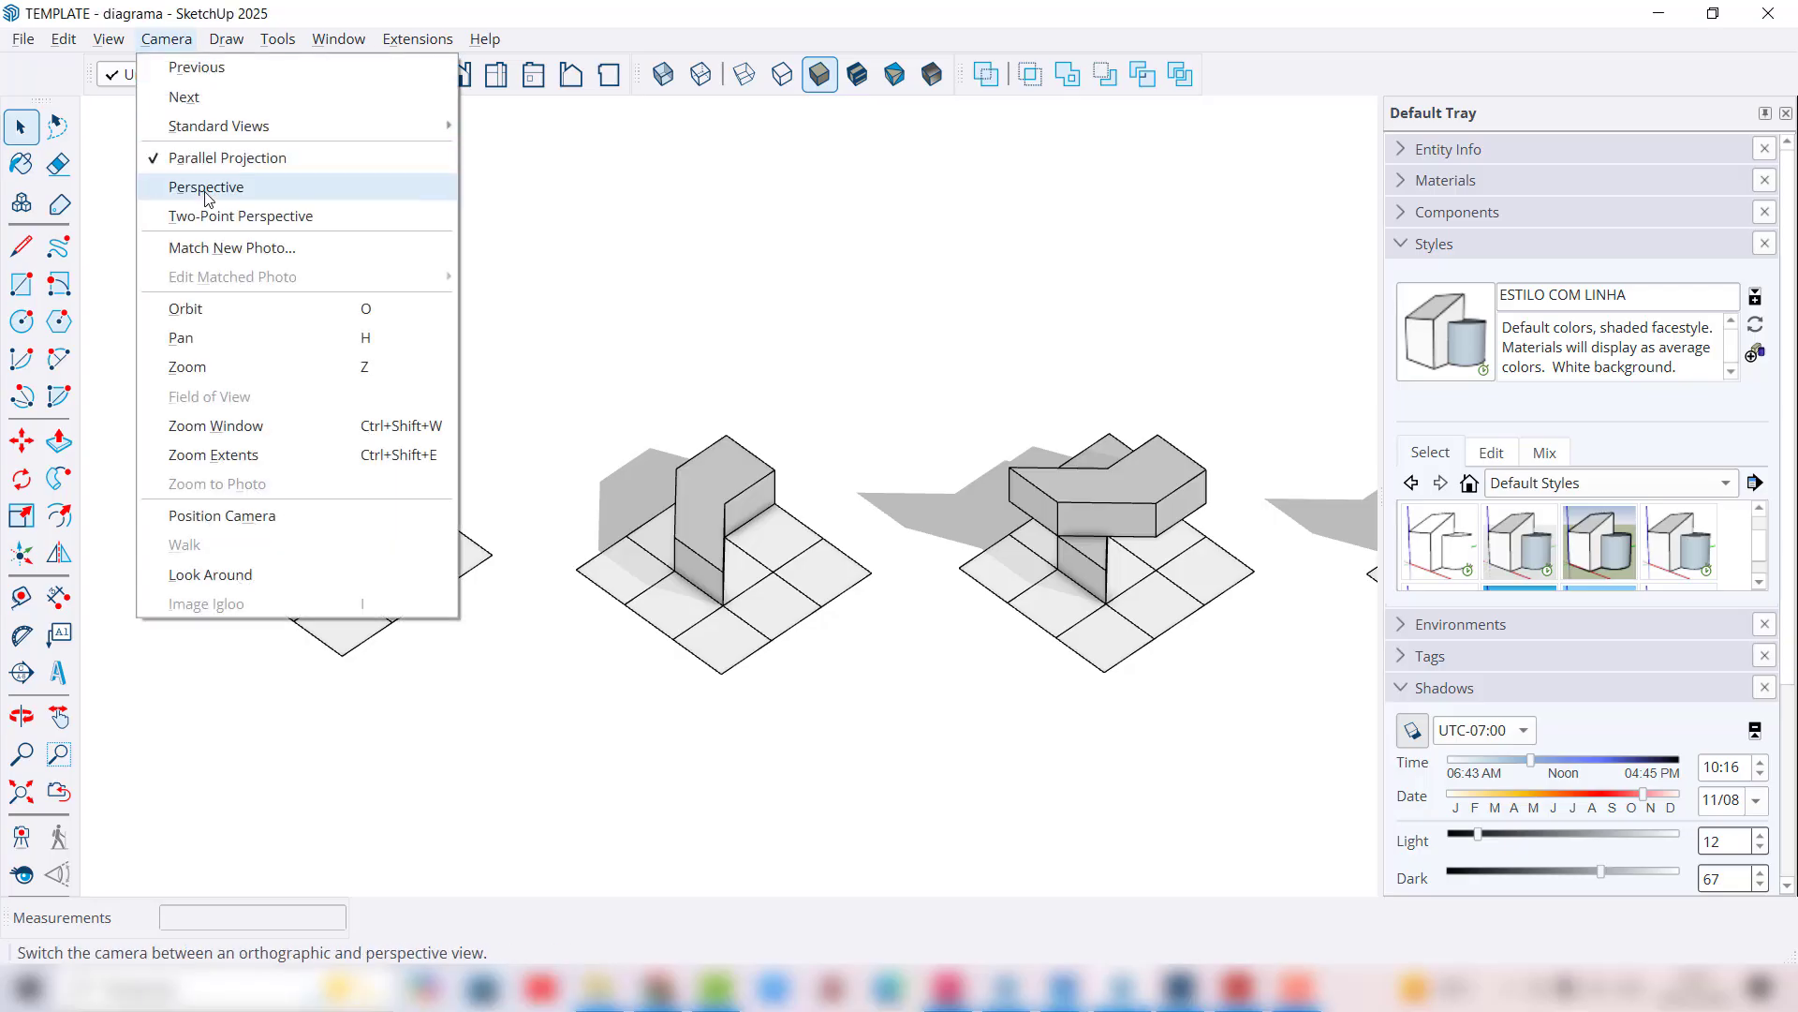
left_click(206, 186)
middle_click_drag(630, 630, 494, 594)
left_click(178, 39)
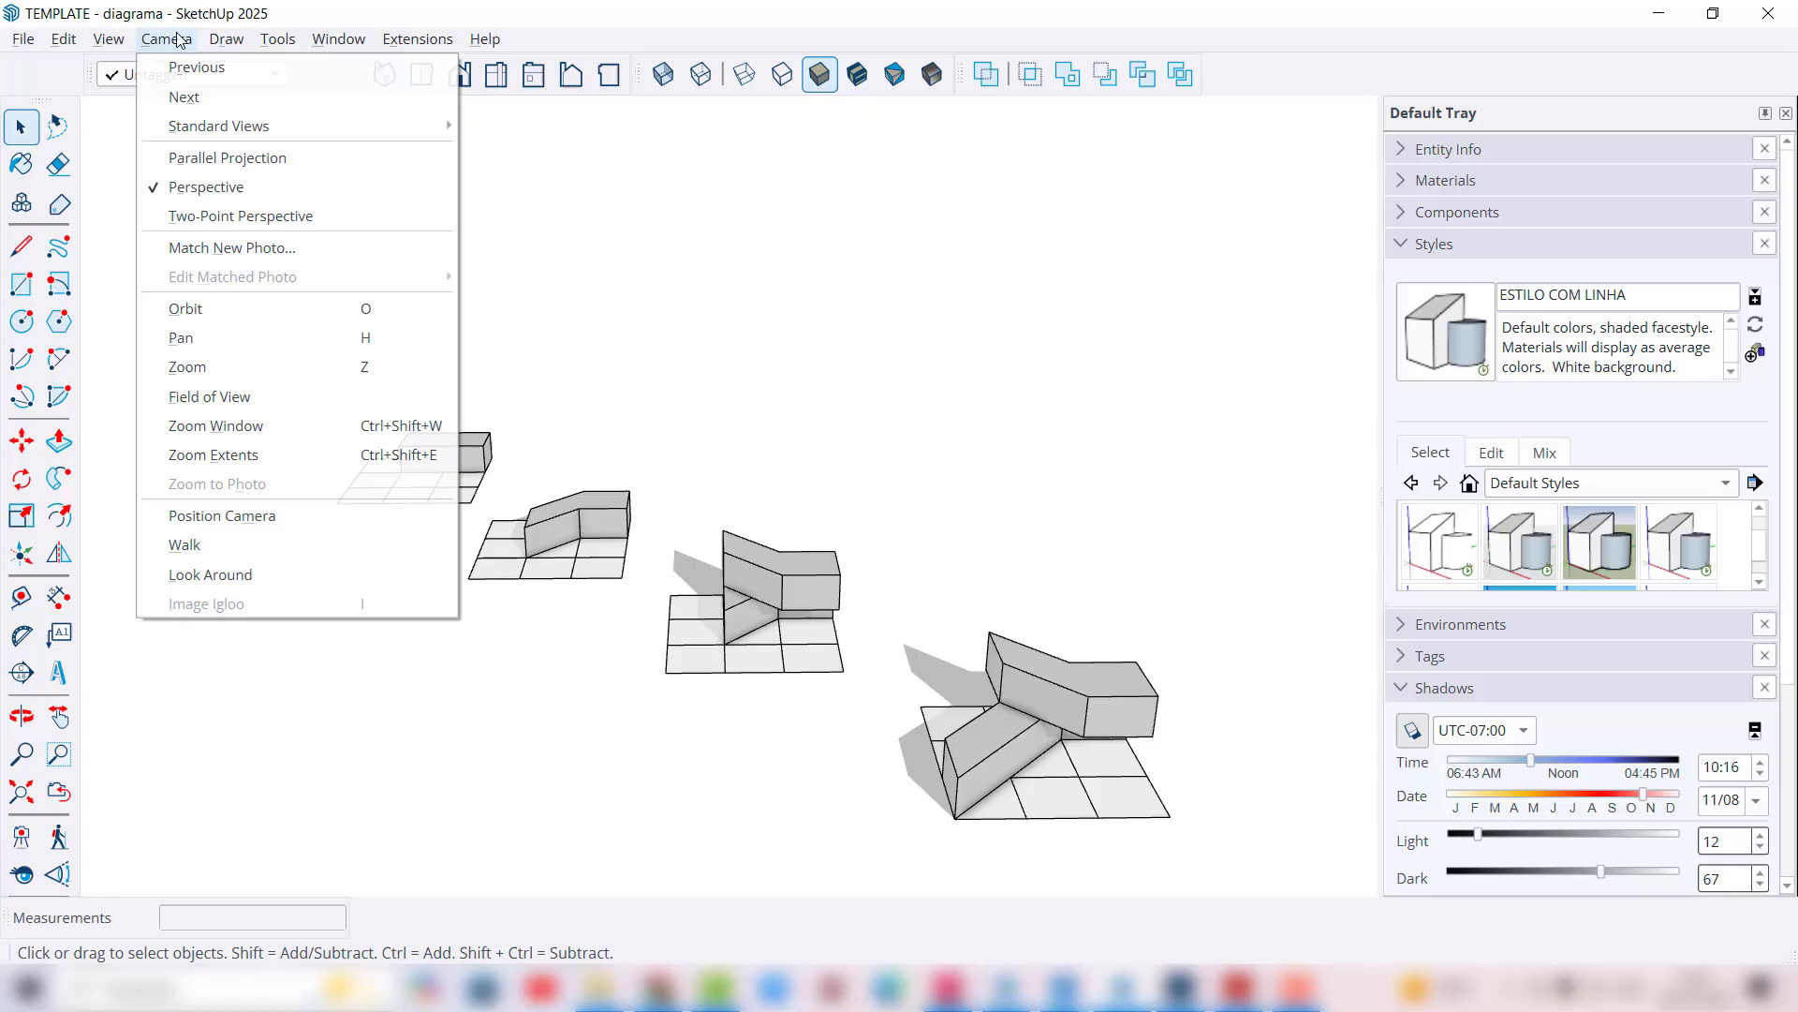
left_click(228, 157)
Step: Set the massing diagrams to the isometric view and select the block of the first diagram
middle_click_drag(366, 610, 750, 814)
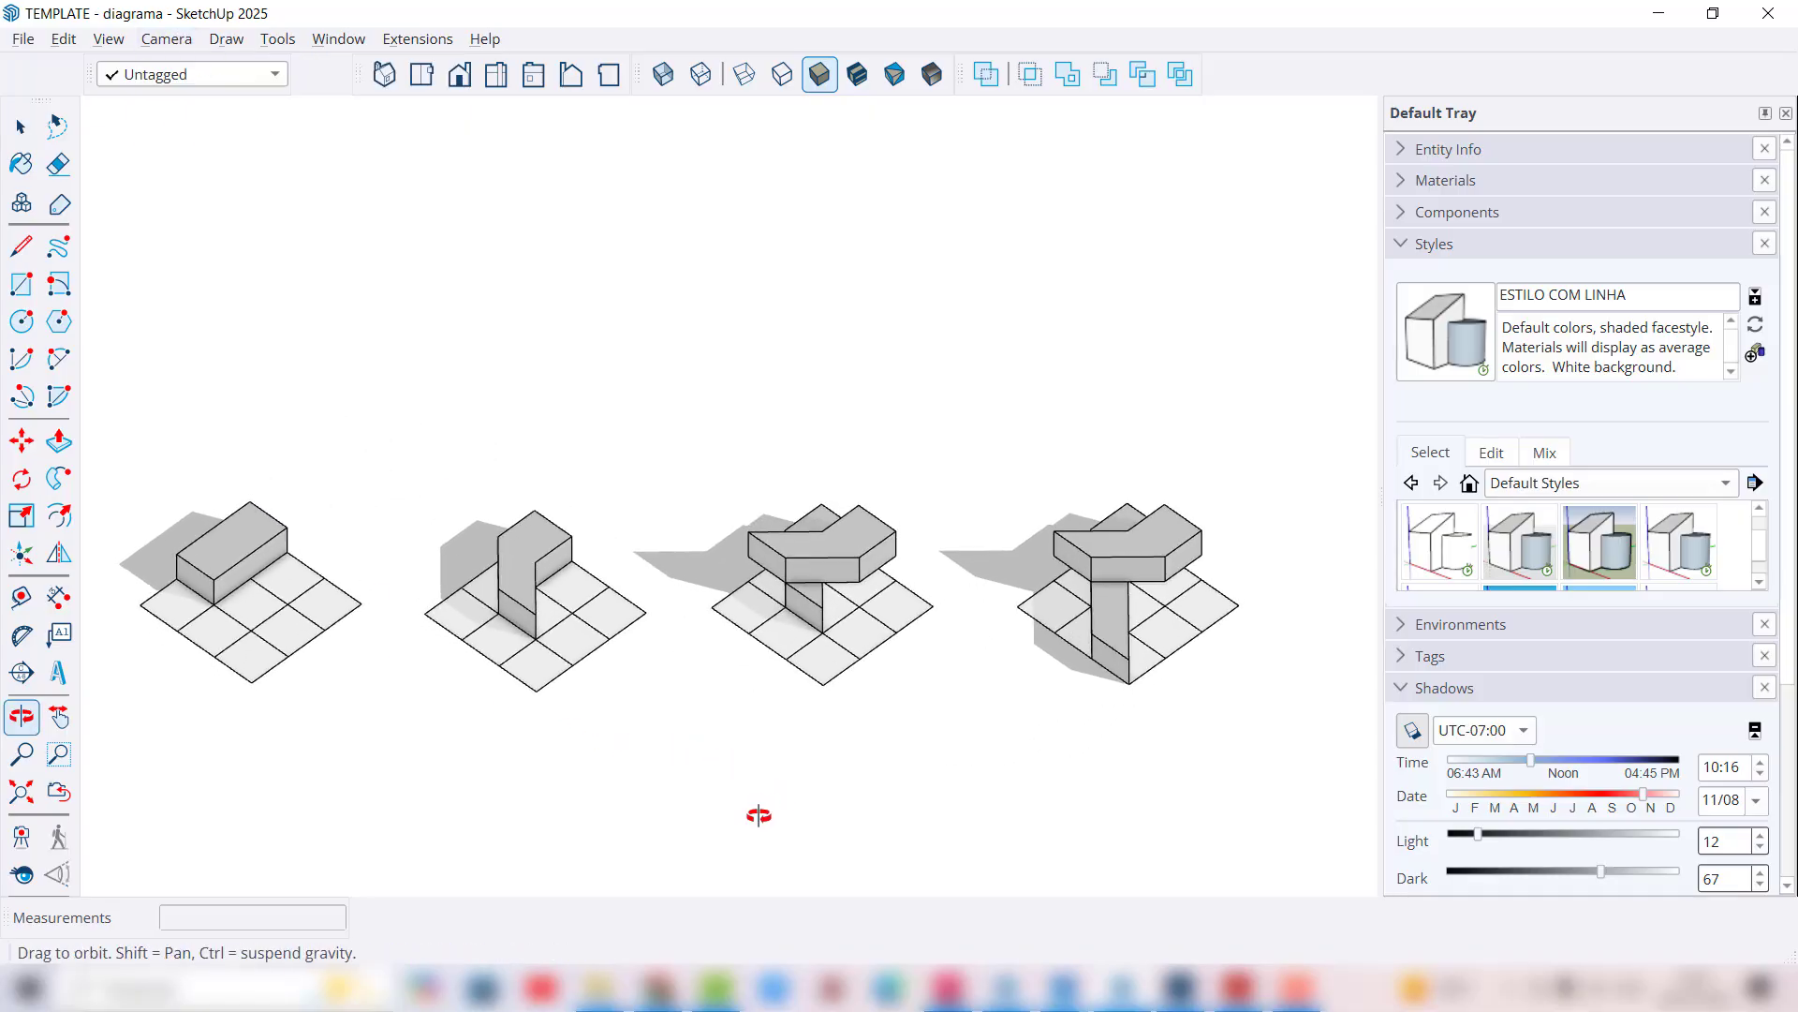
key("space")
middle_click_drag(755, 743, 793, 740, "shift")
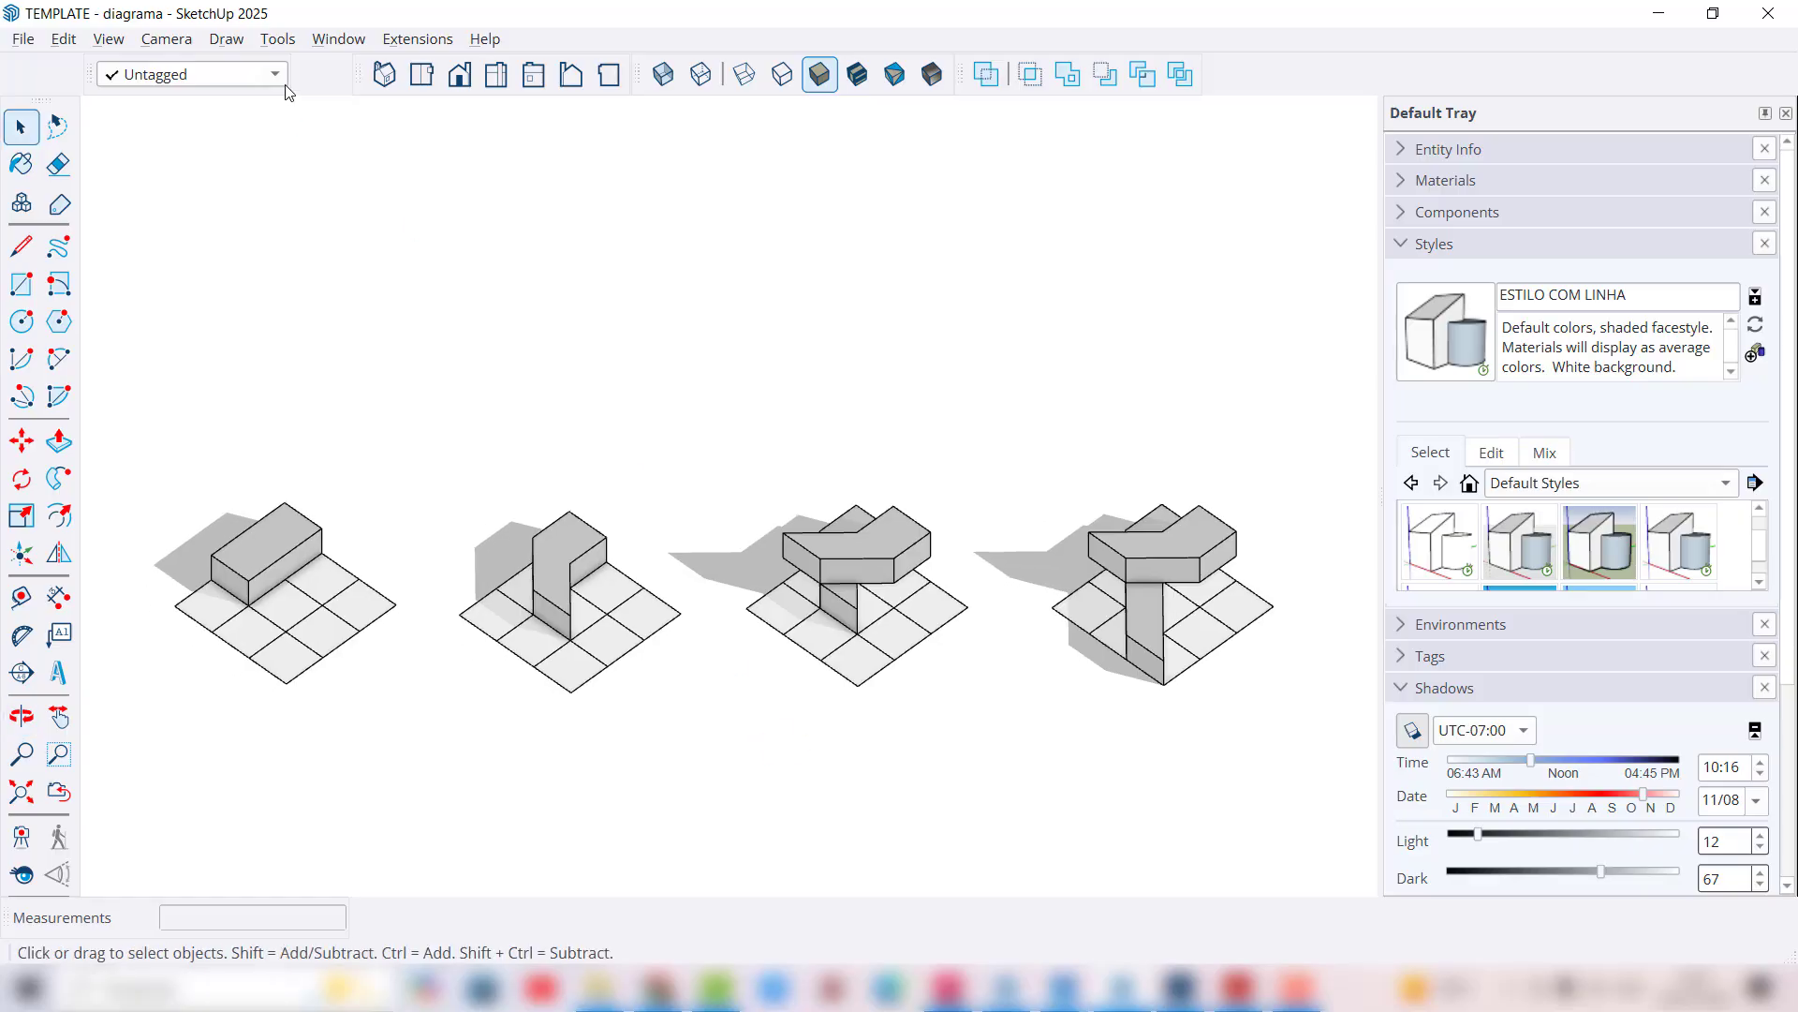
left_click(384, 78)
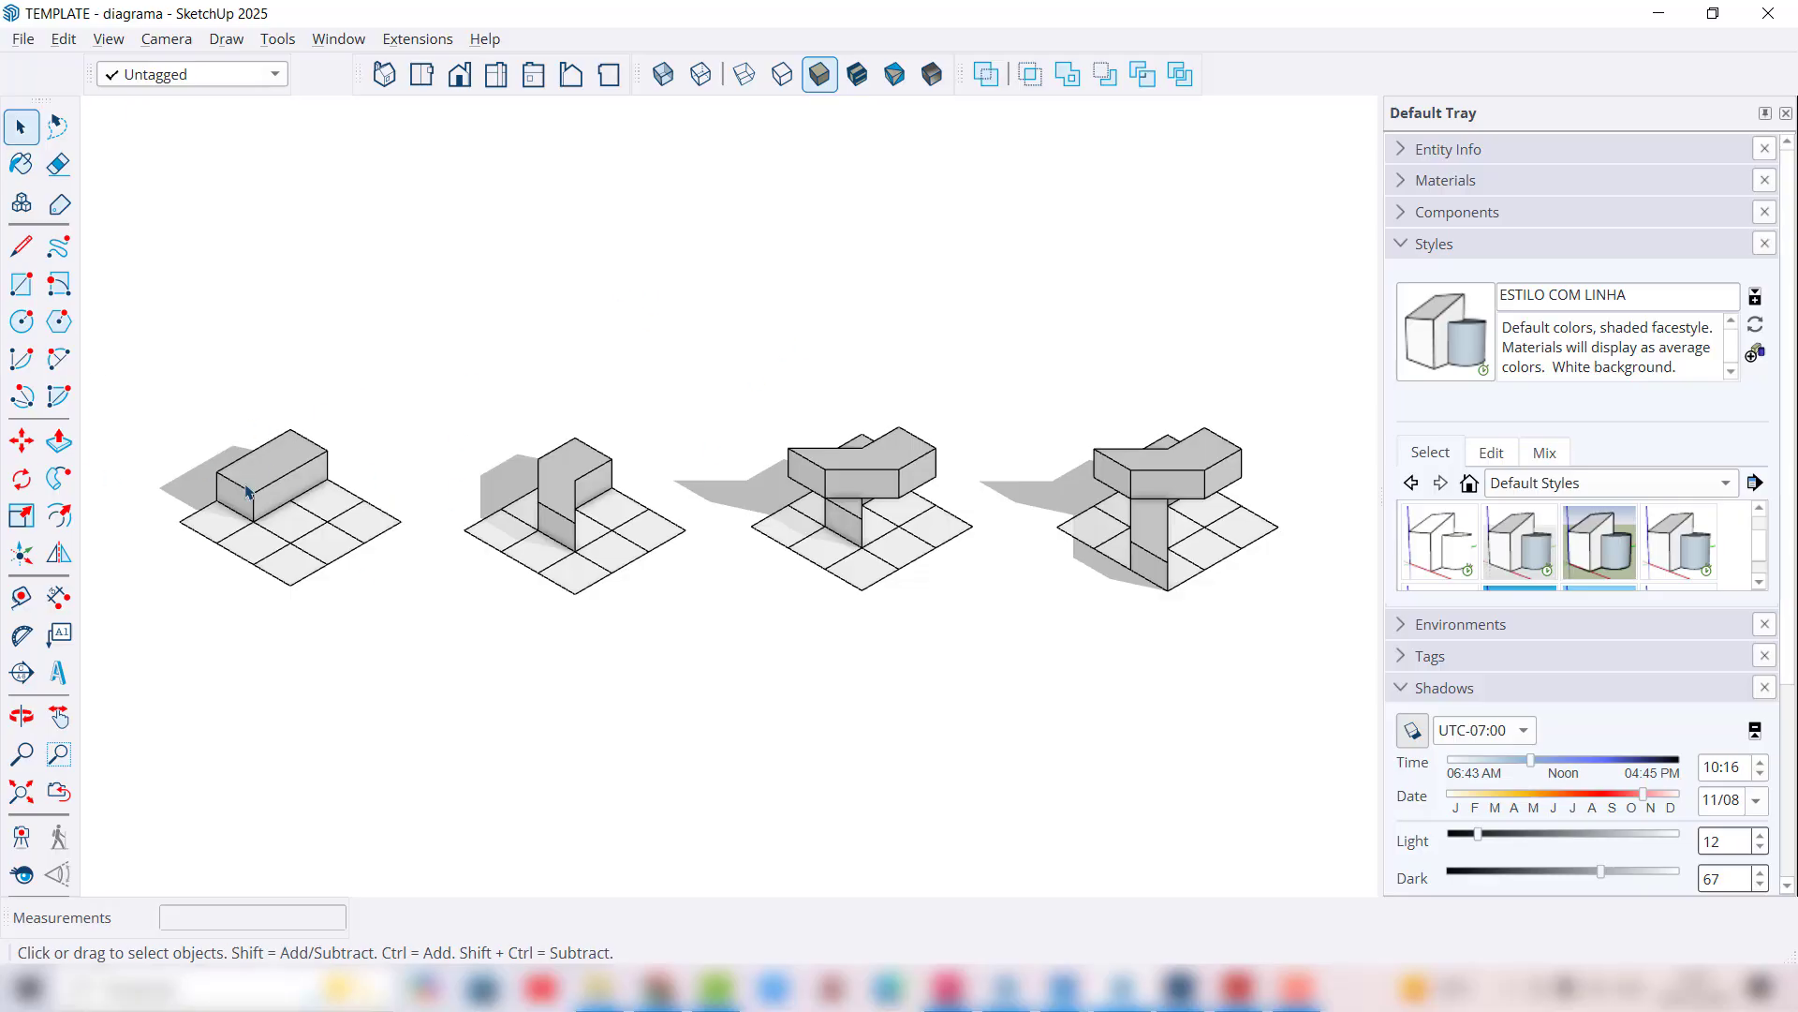
left_click(284, 503)
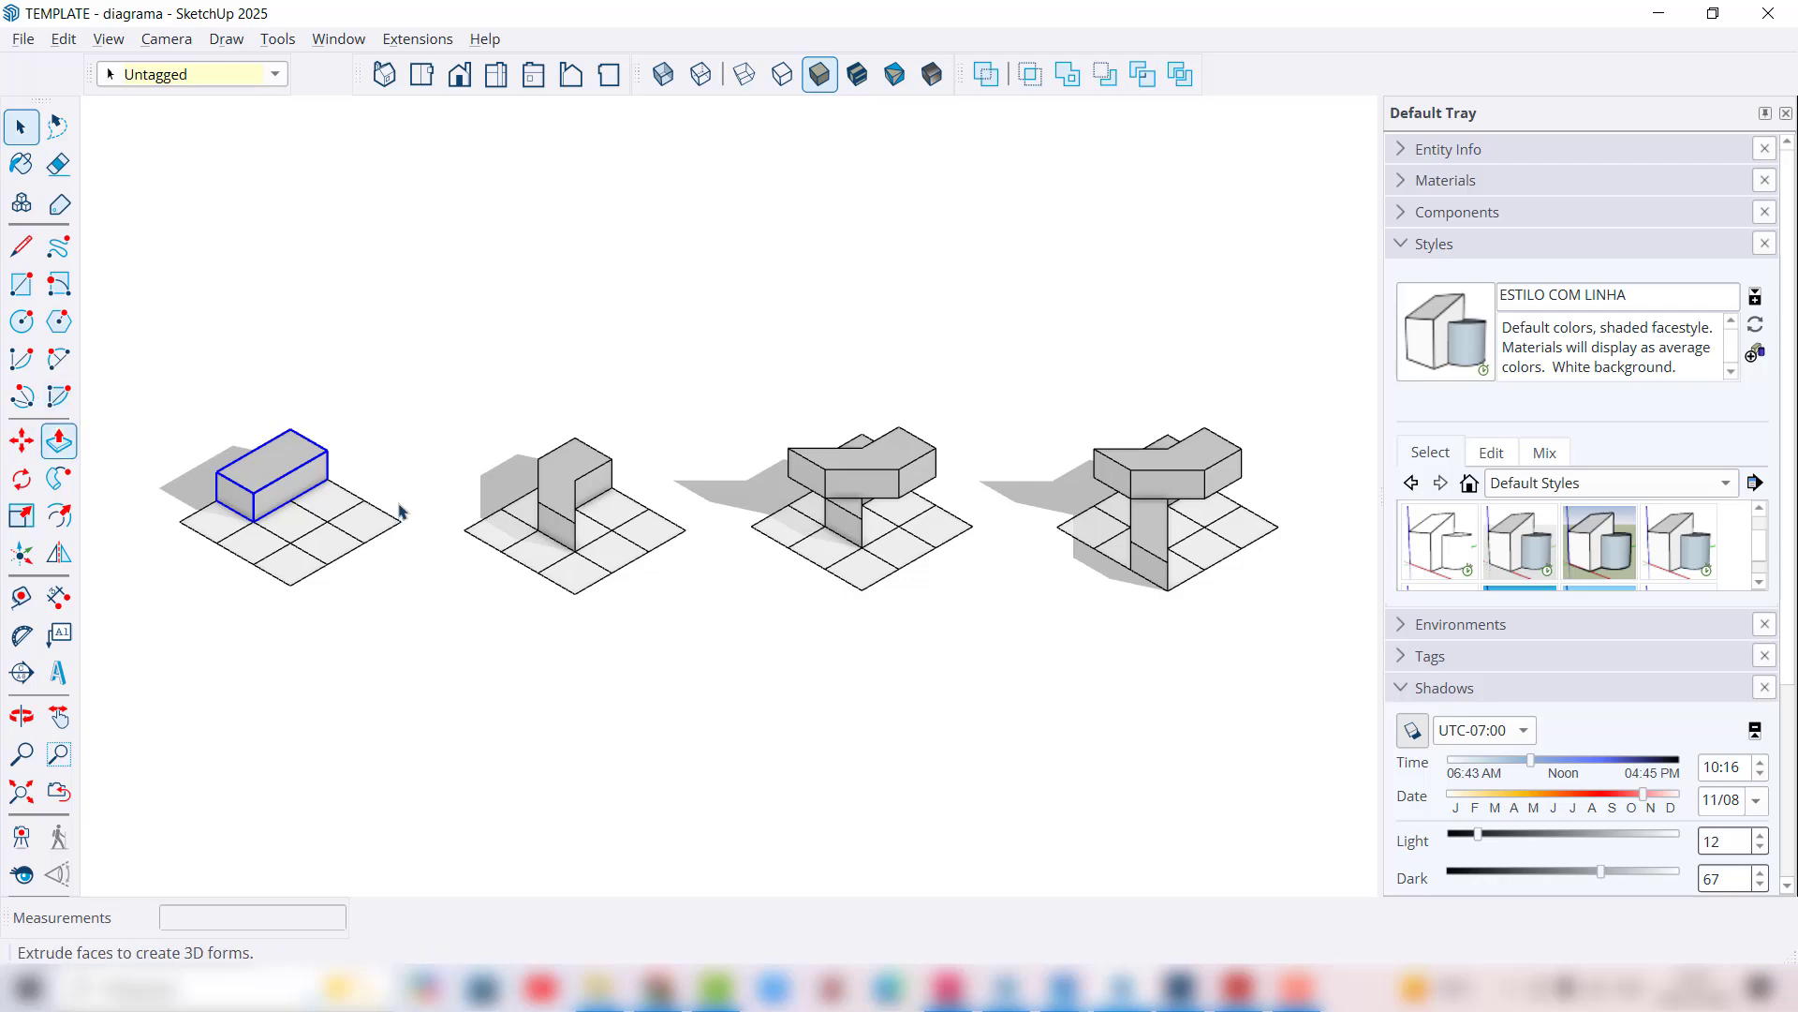
Step: Try to move the first diagram's base and grid lines away from its block
left_click(369, 500)
left_click(386, 472)
left_click(383, 516)
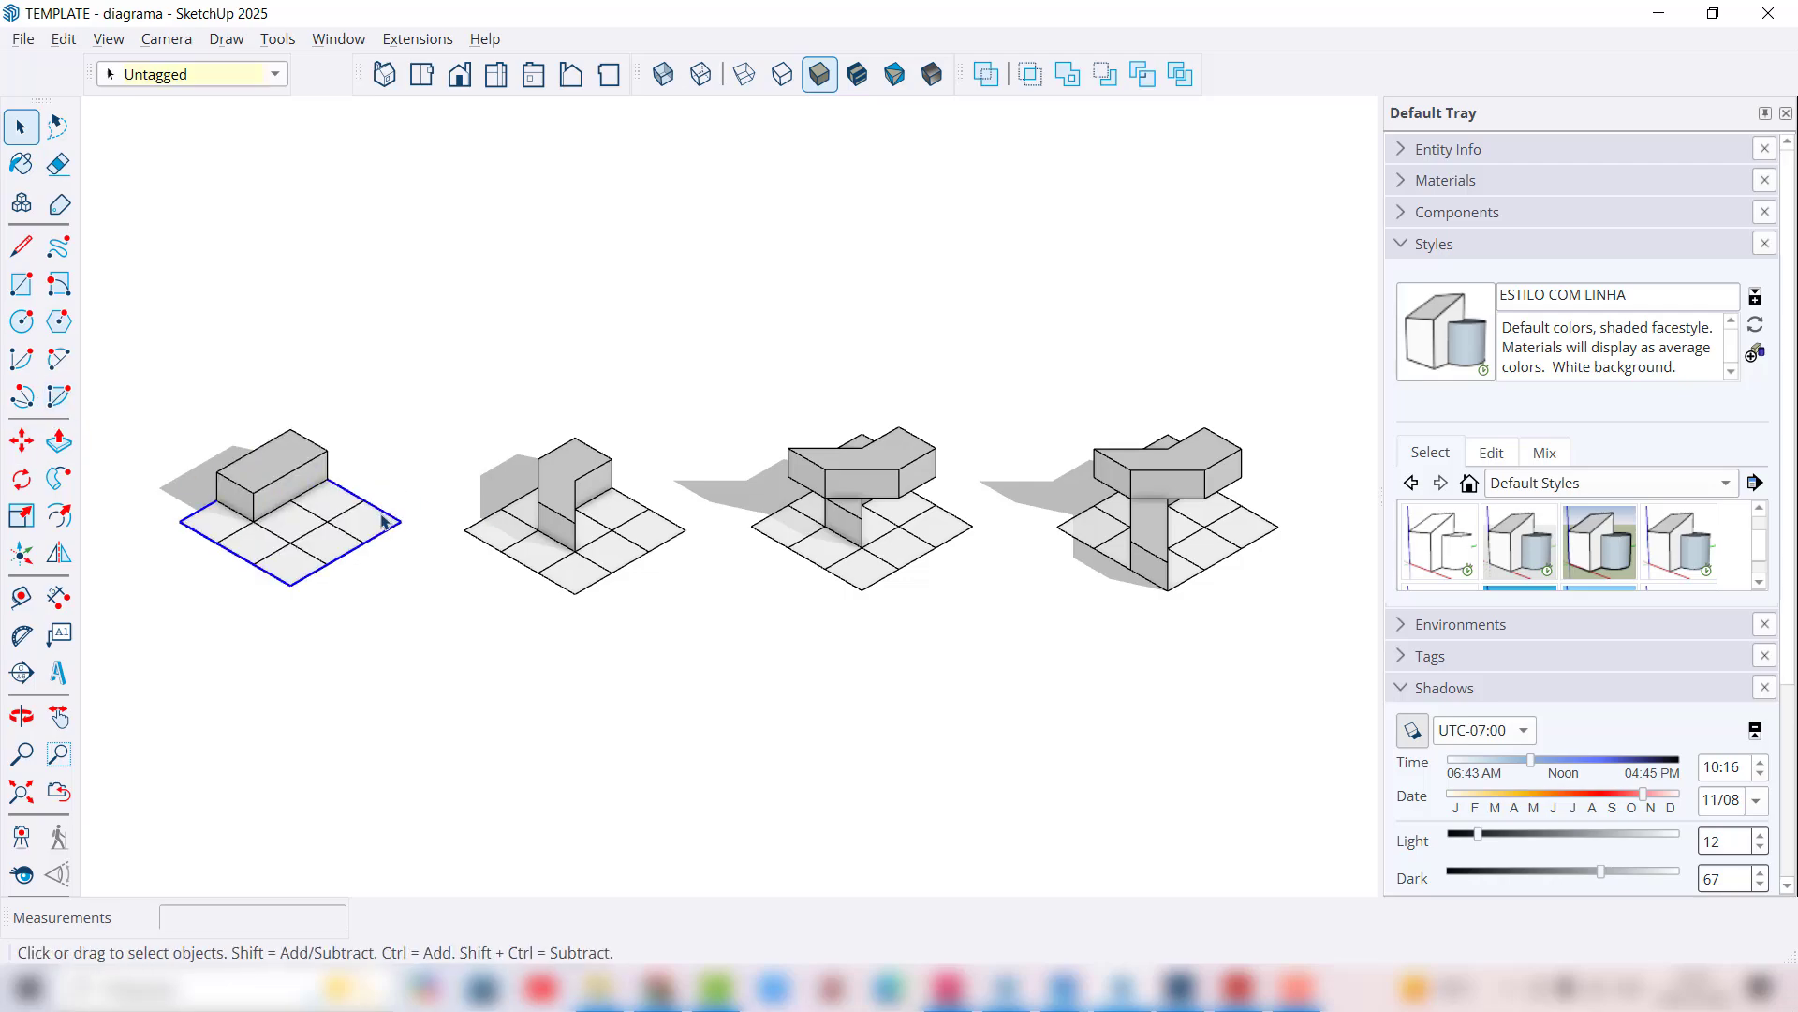
left_click(346, 516, "ctrl")
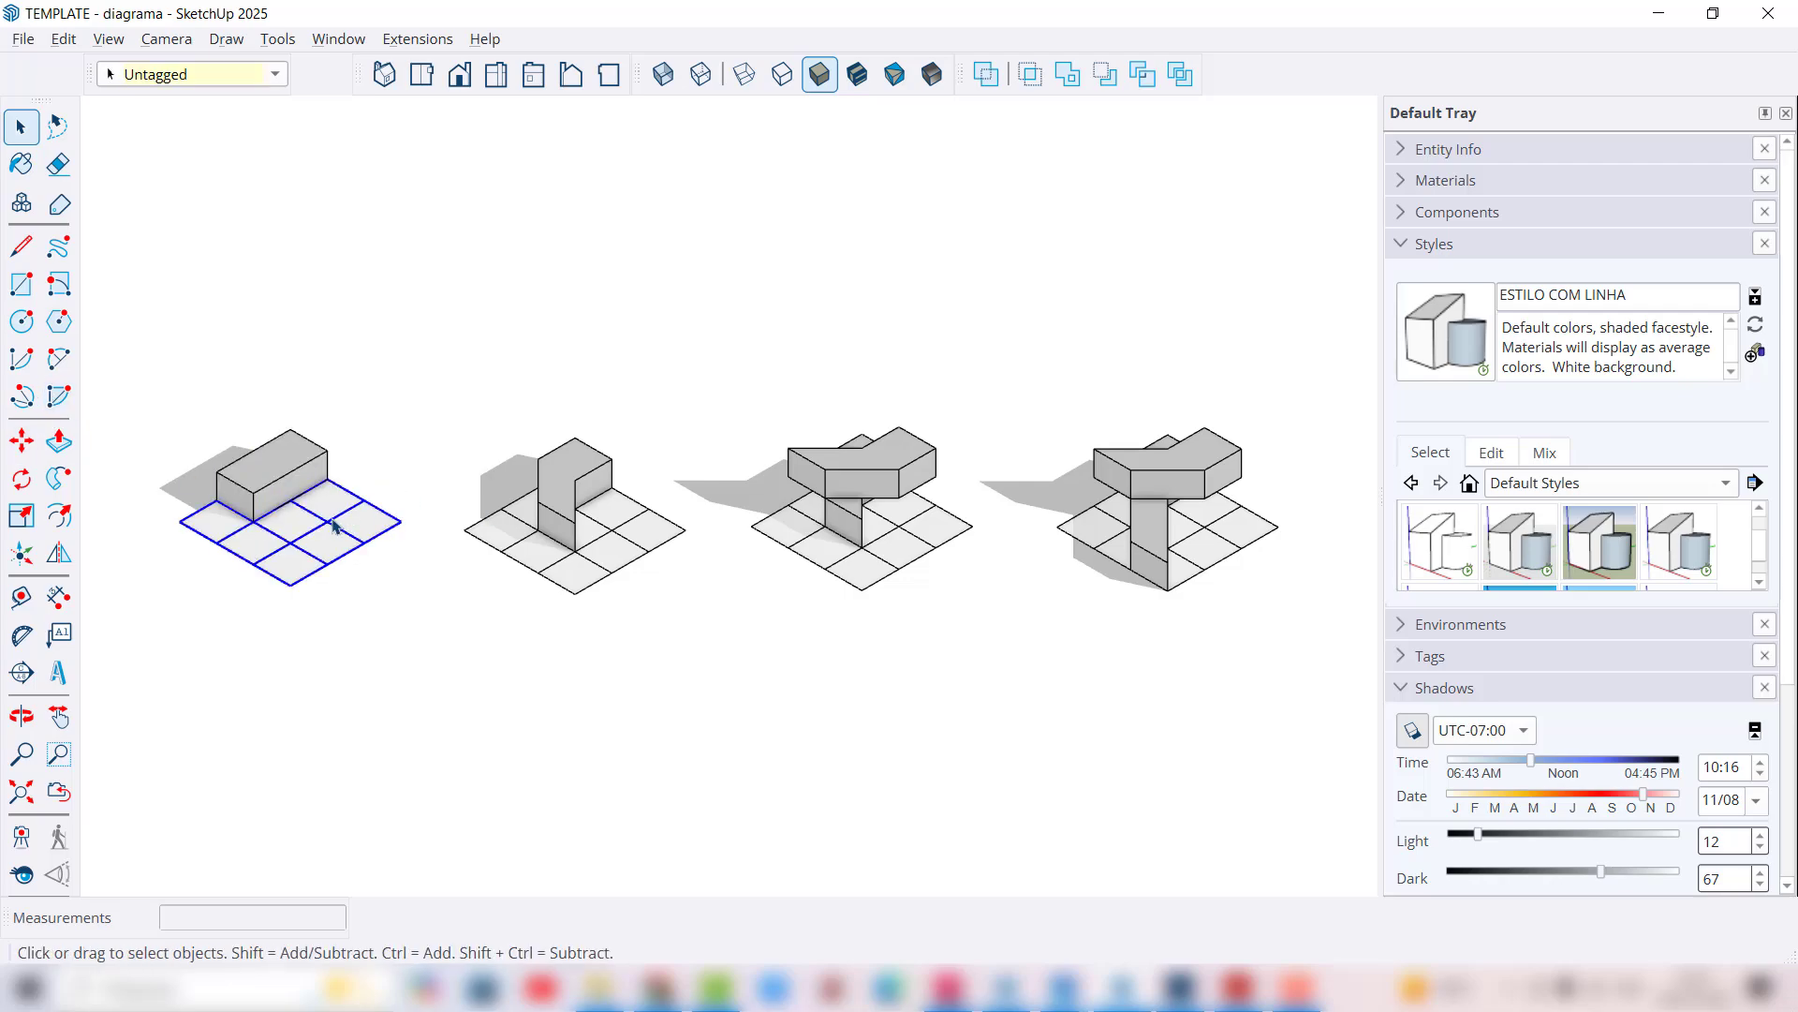
left_click(21, 440)
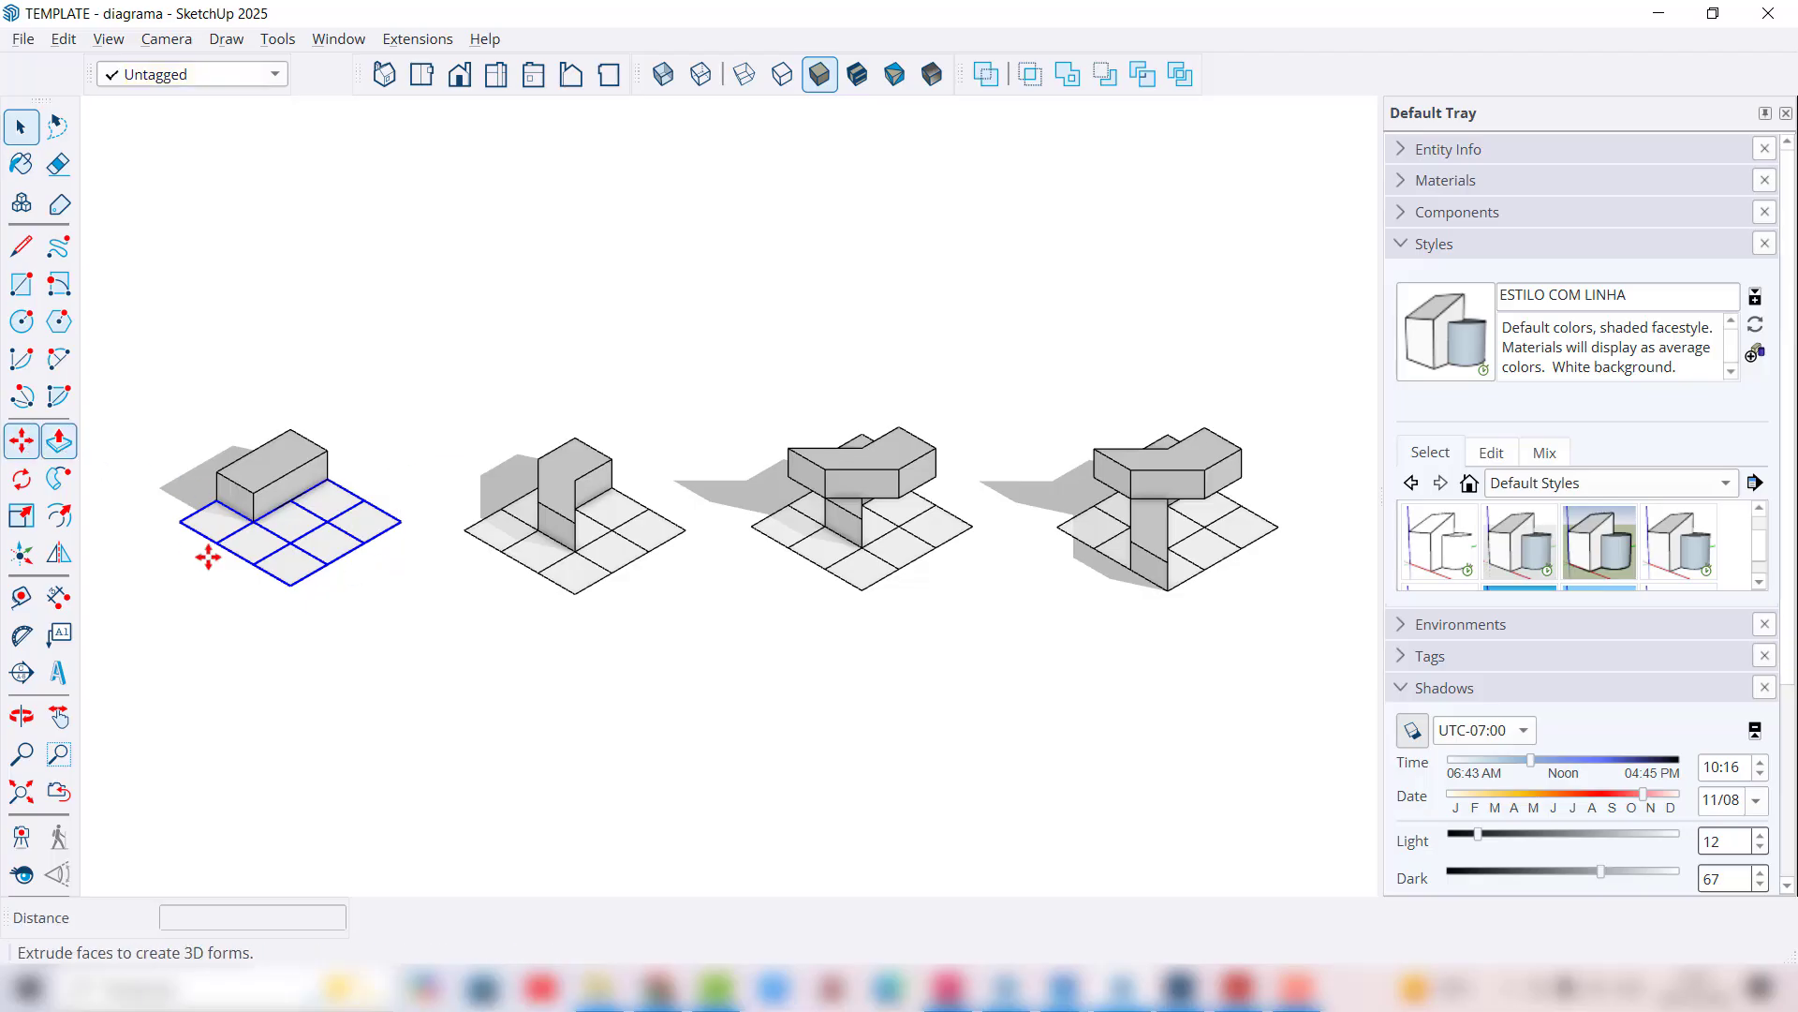
left_click(290, 589)
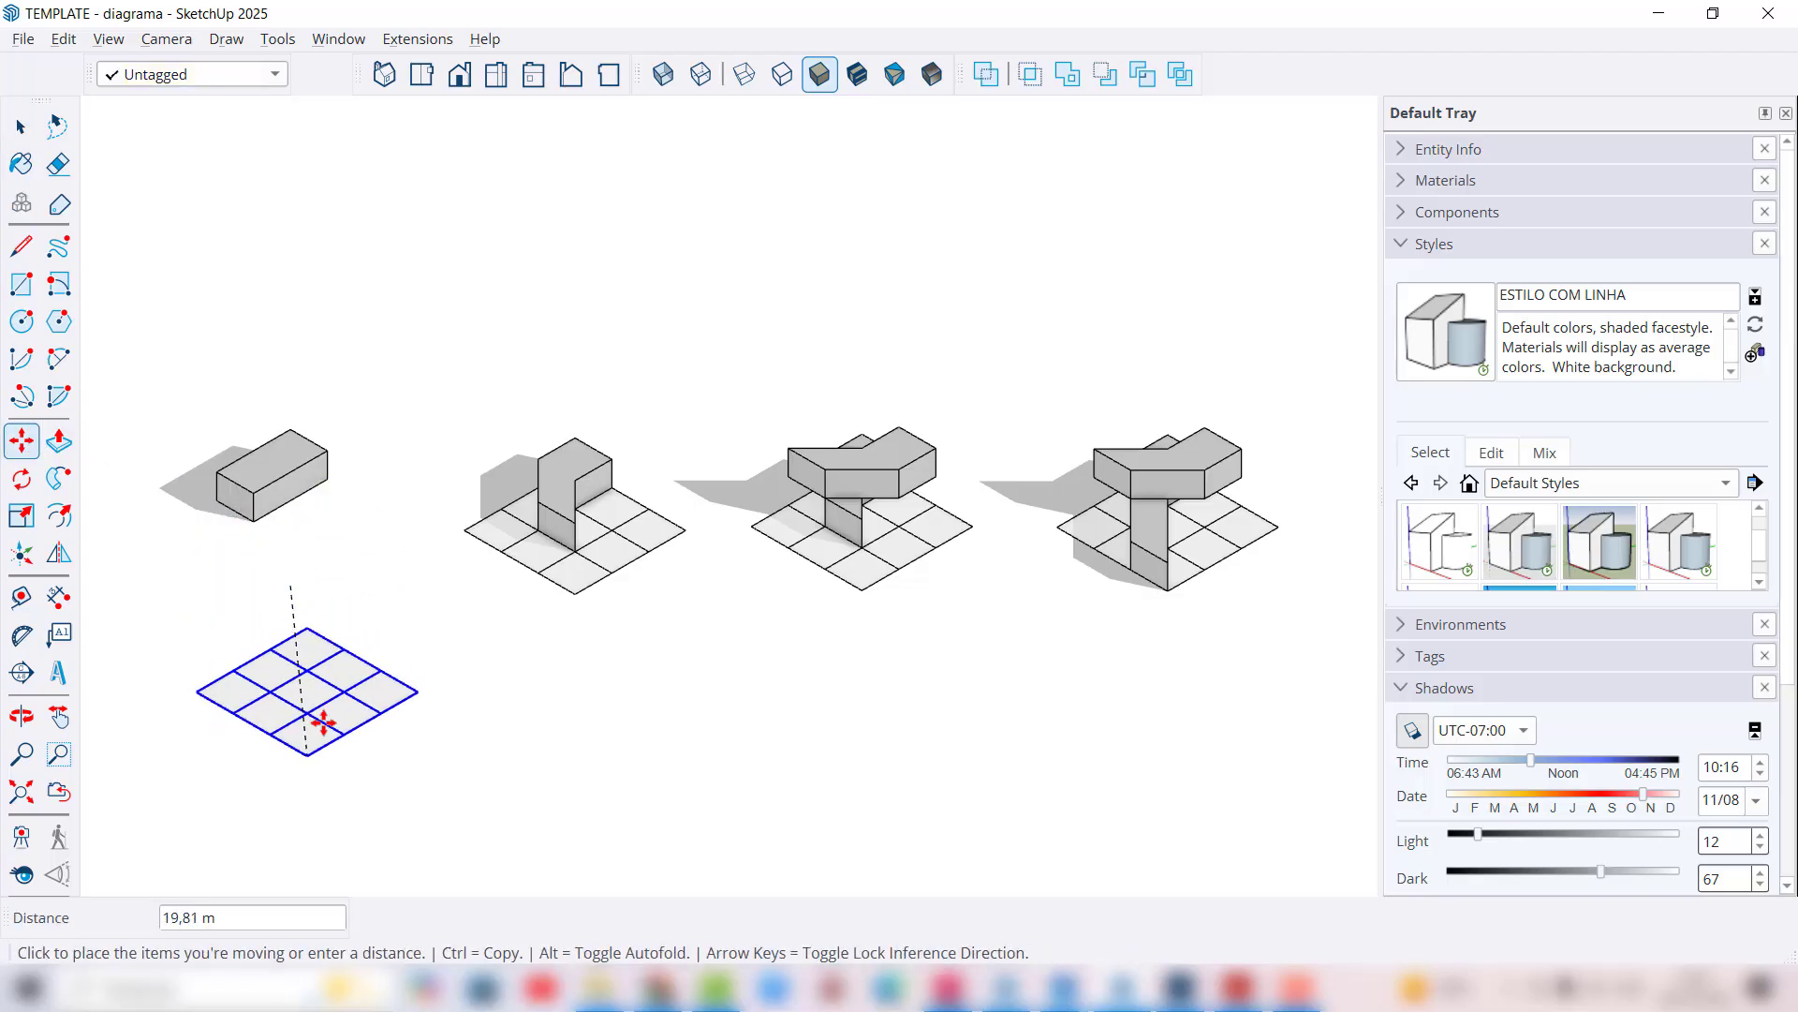
key("Escape")
key("space")
scroll(267, 468, "up", 1)
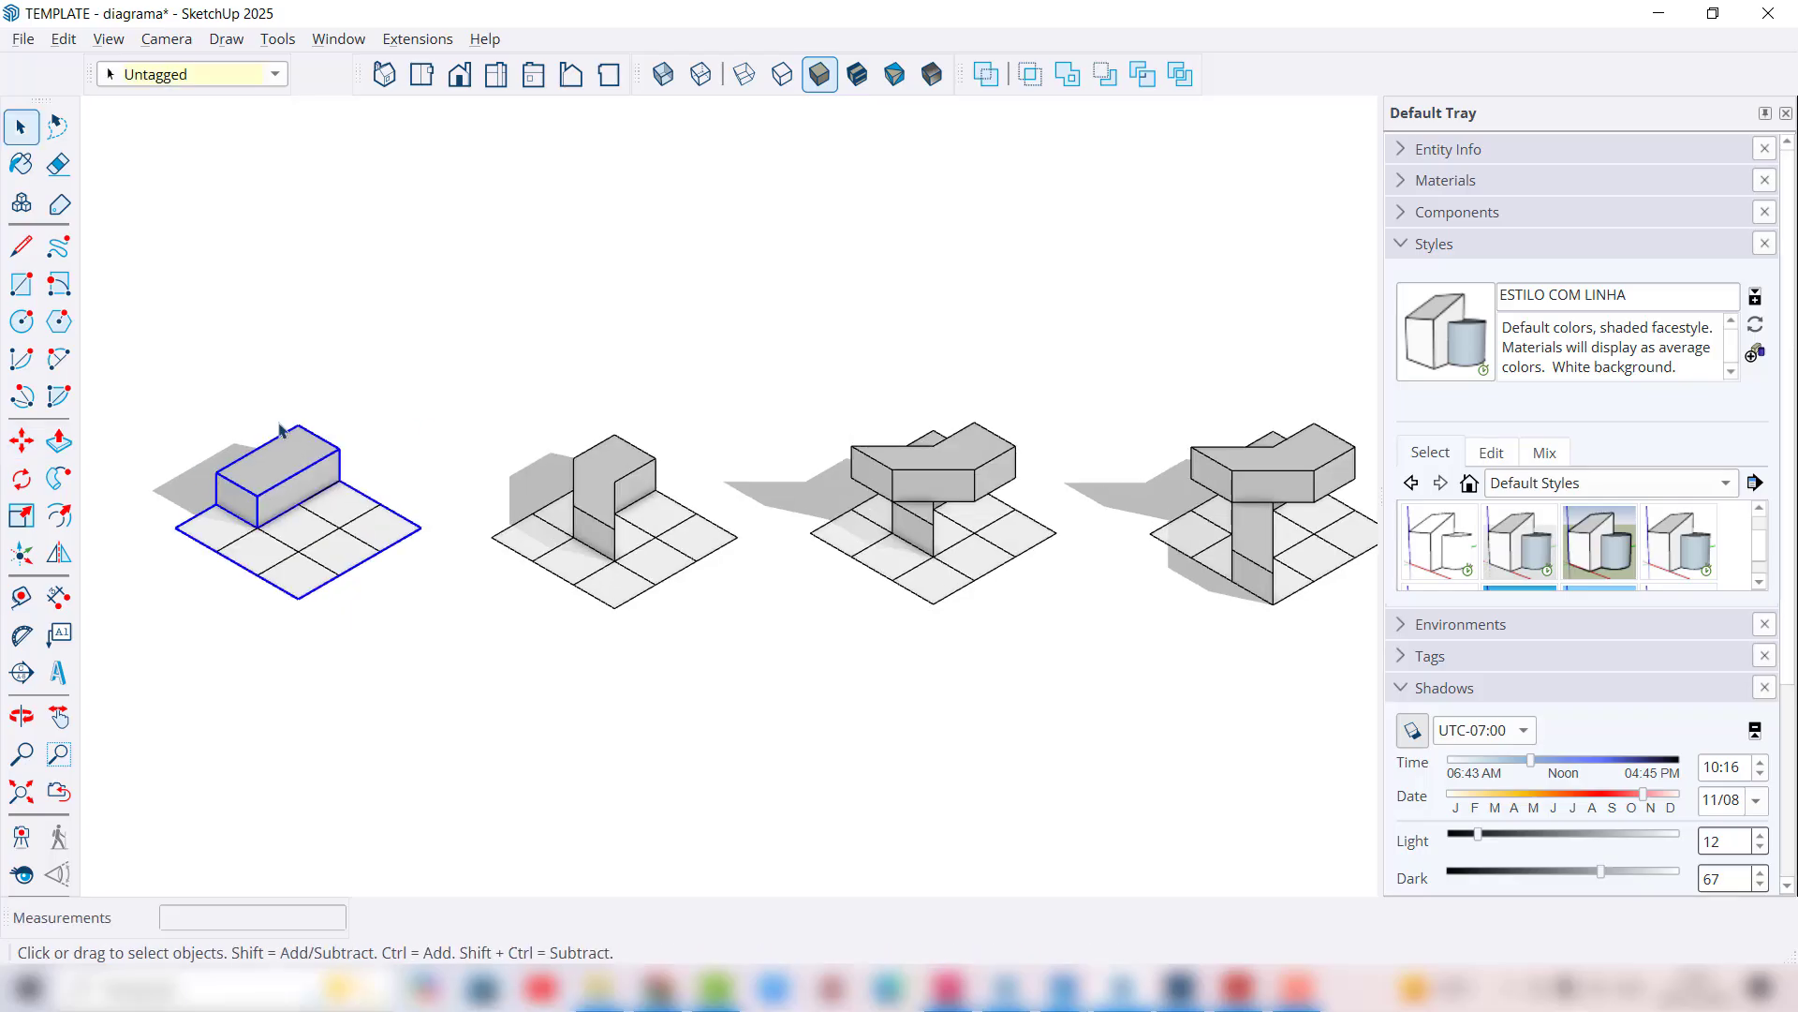
left_click(370, 365)
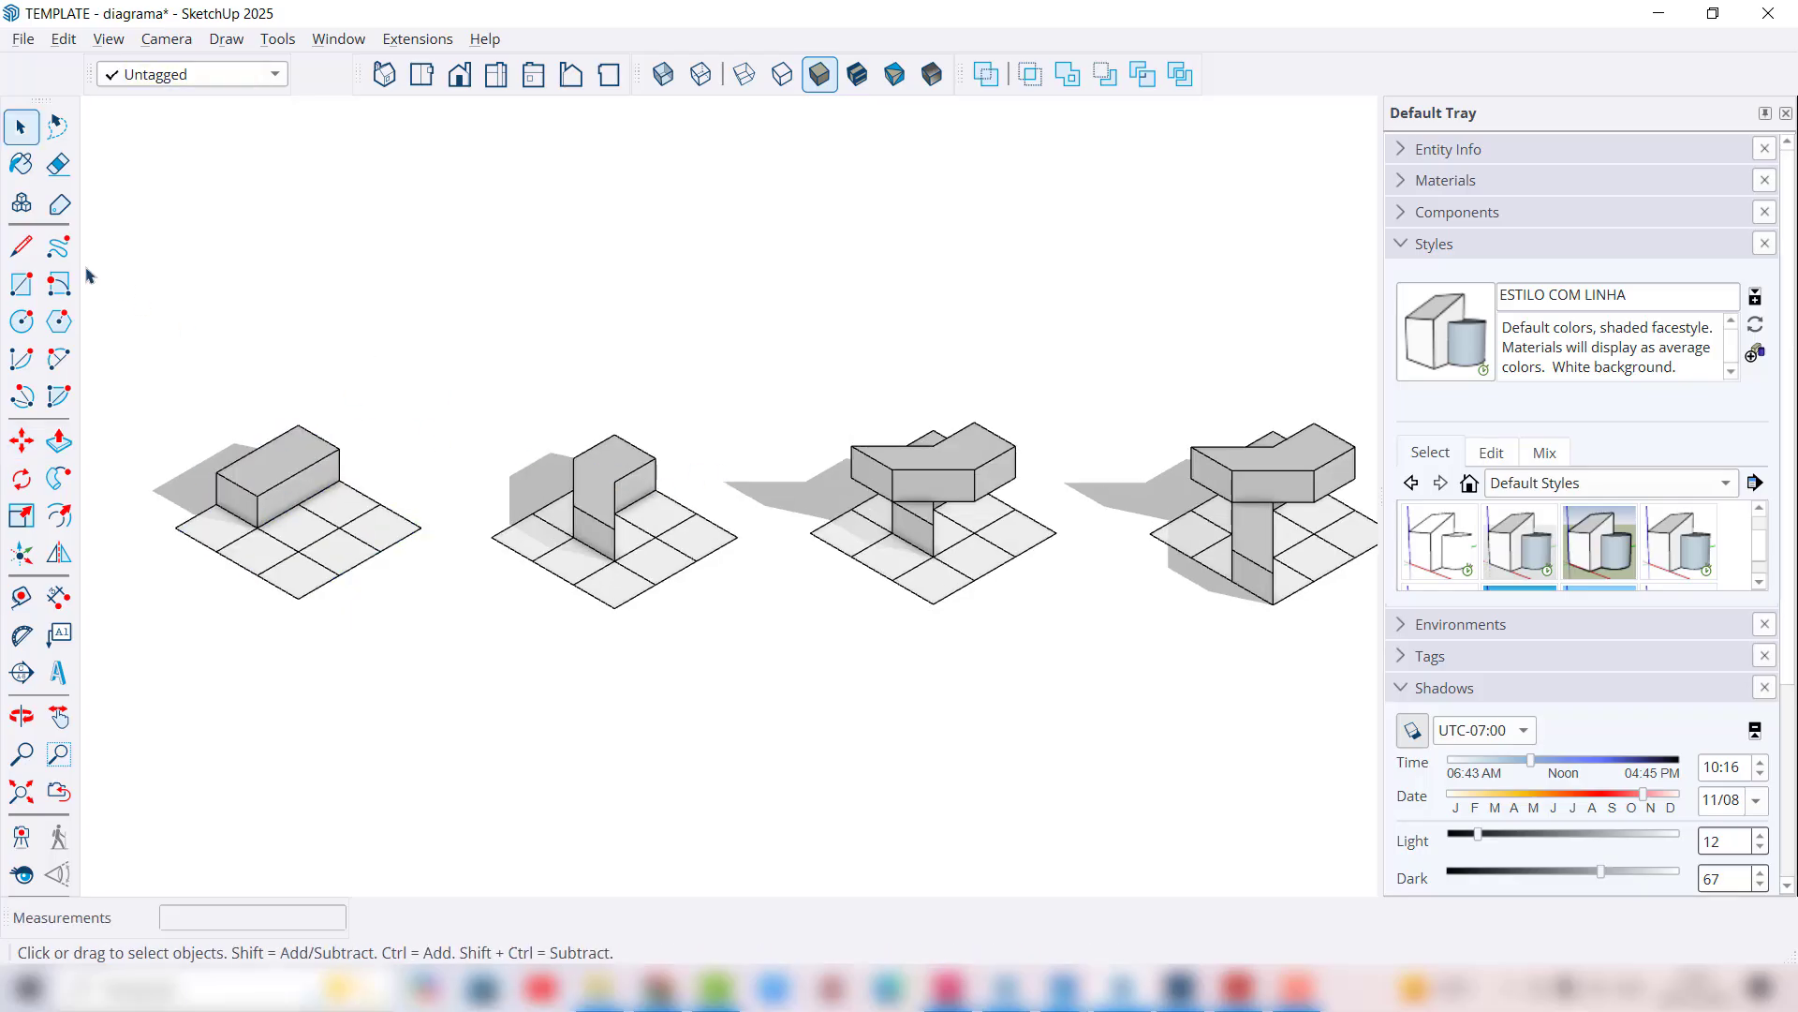
left_click(20, 164)
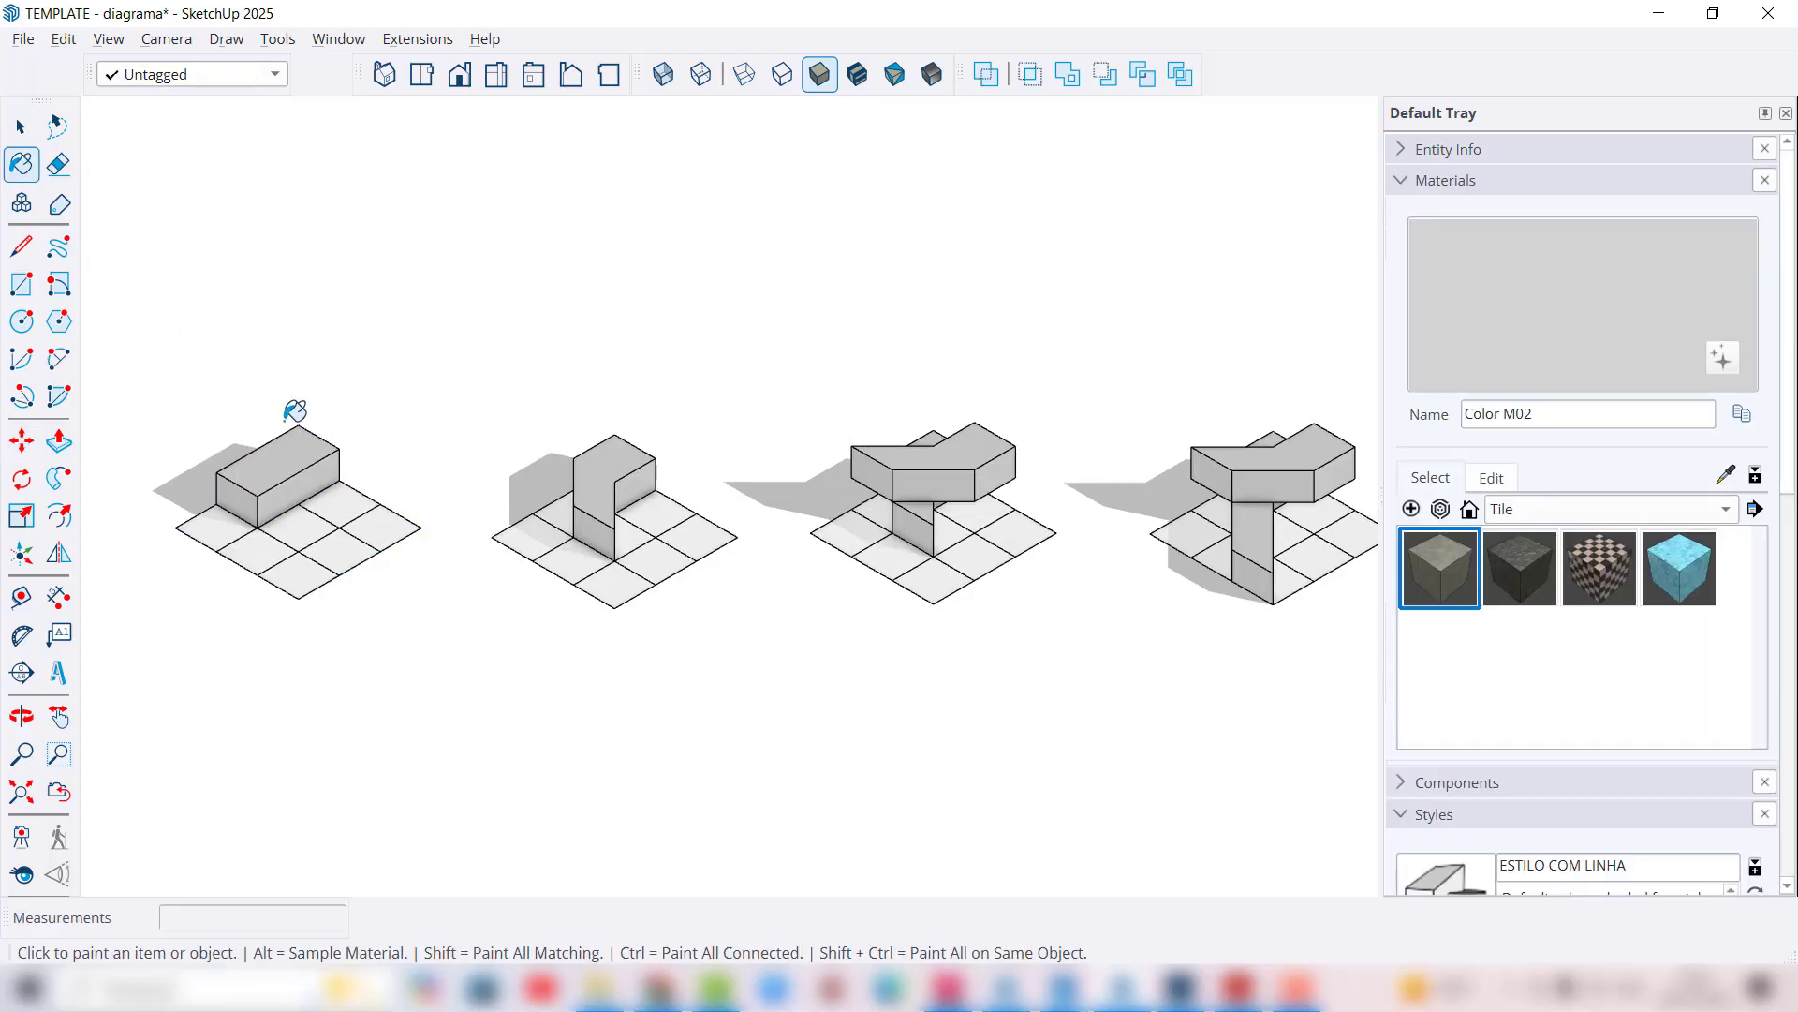
key("alt")
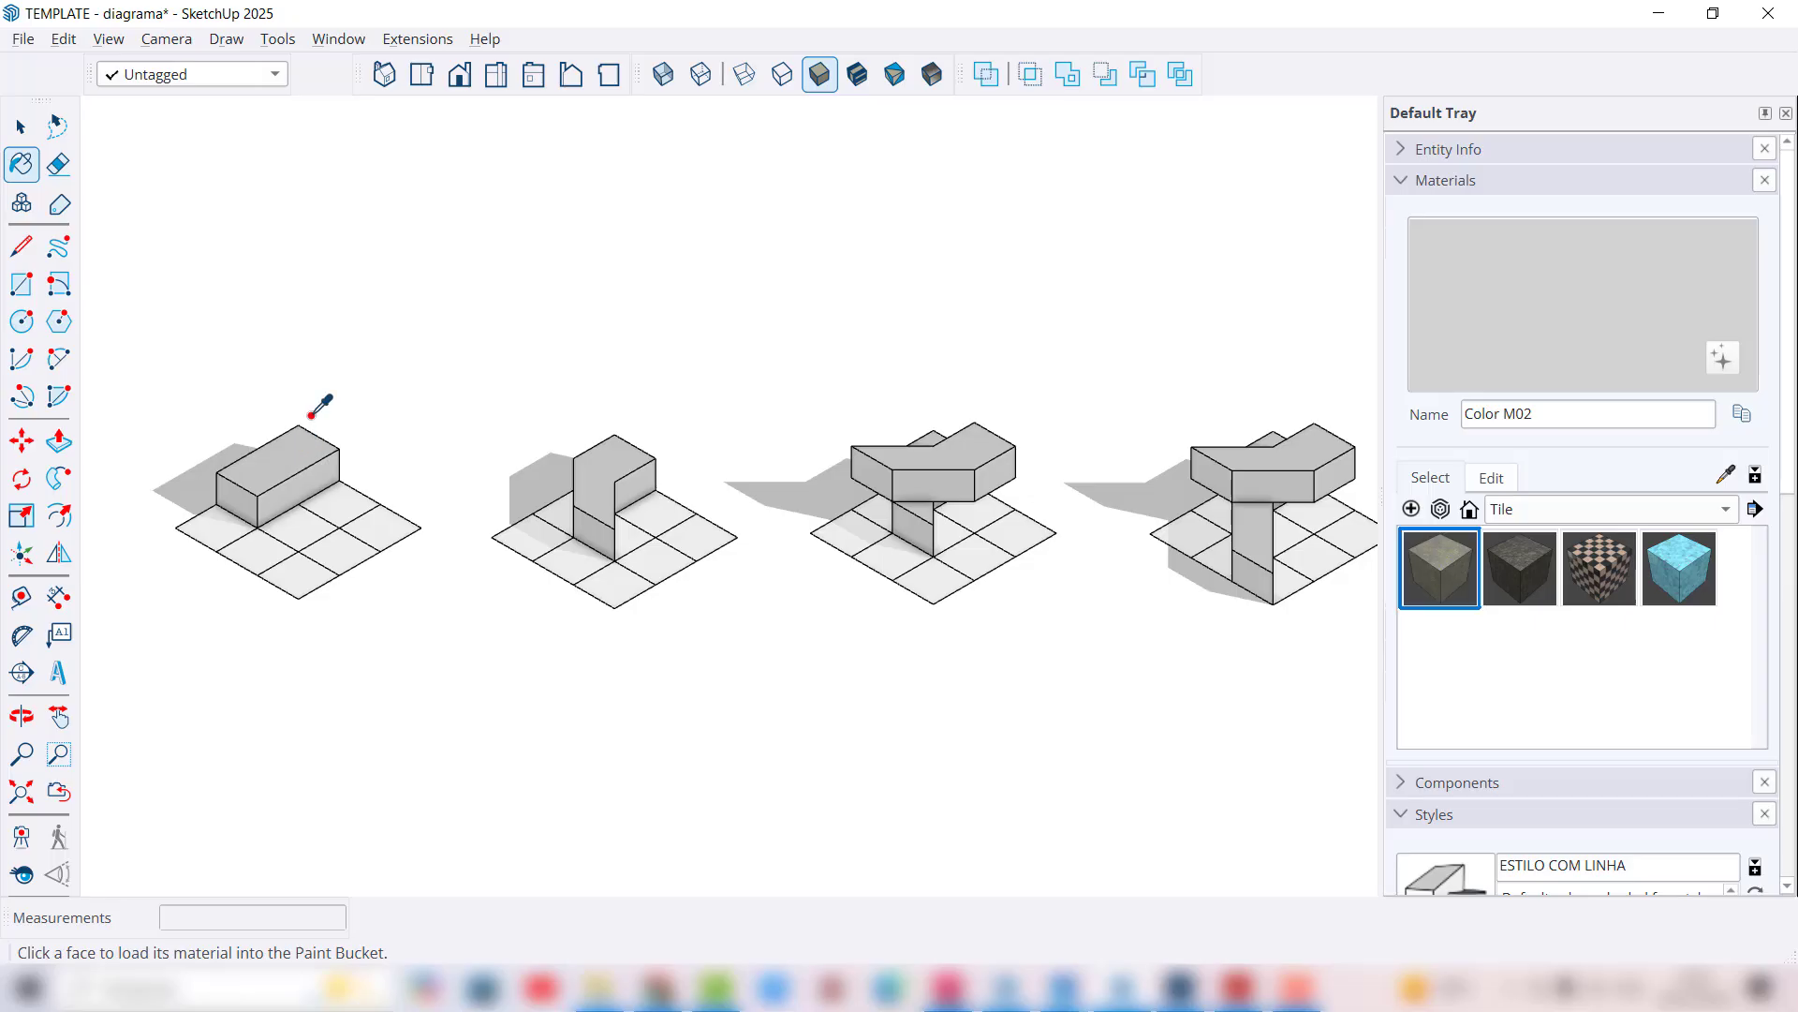
key("space")
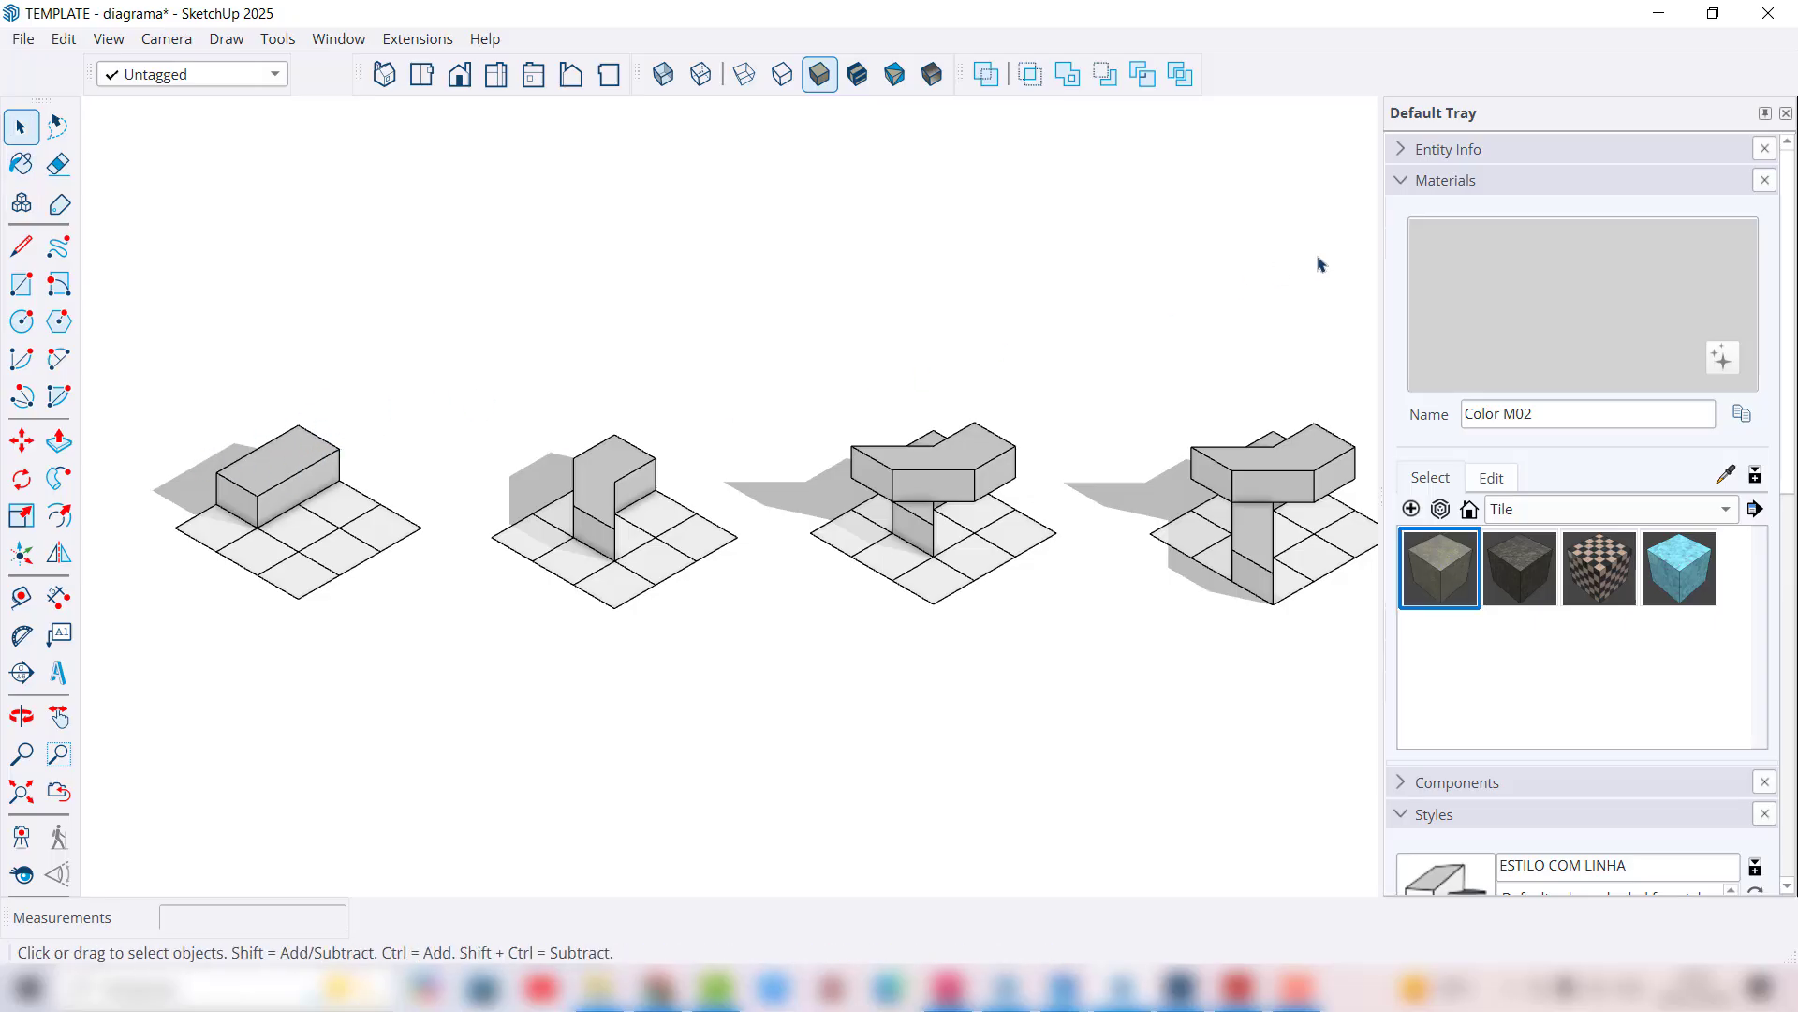
left_click(1408, 183)
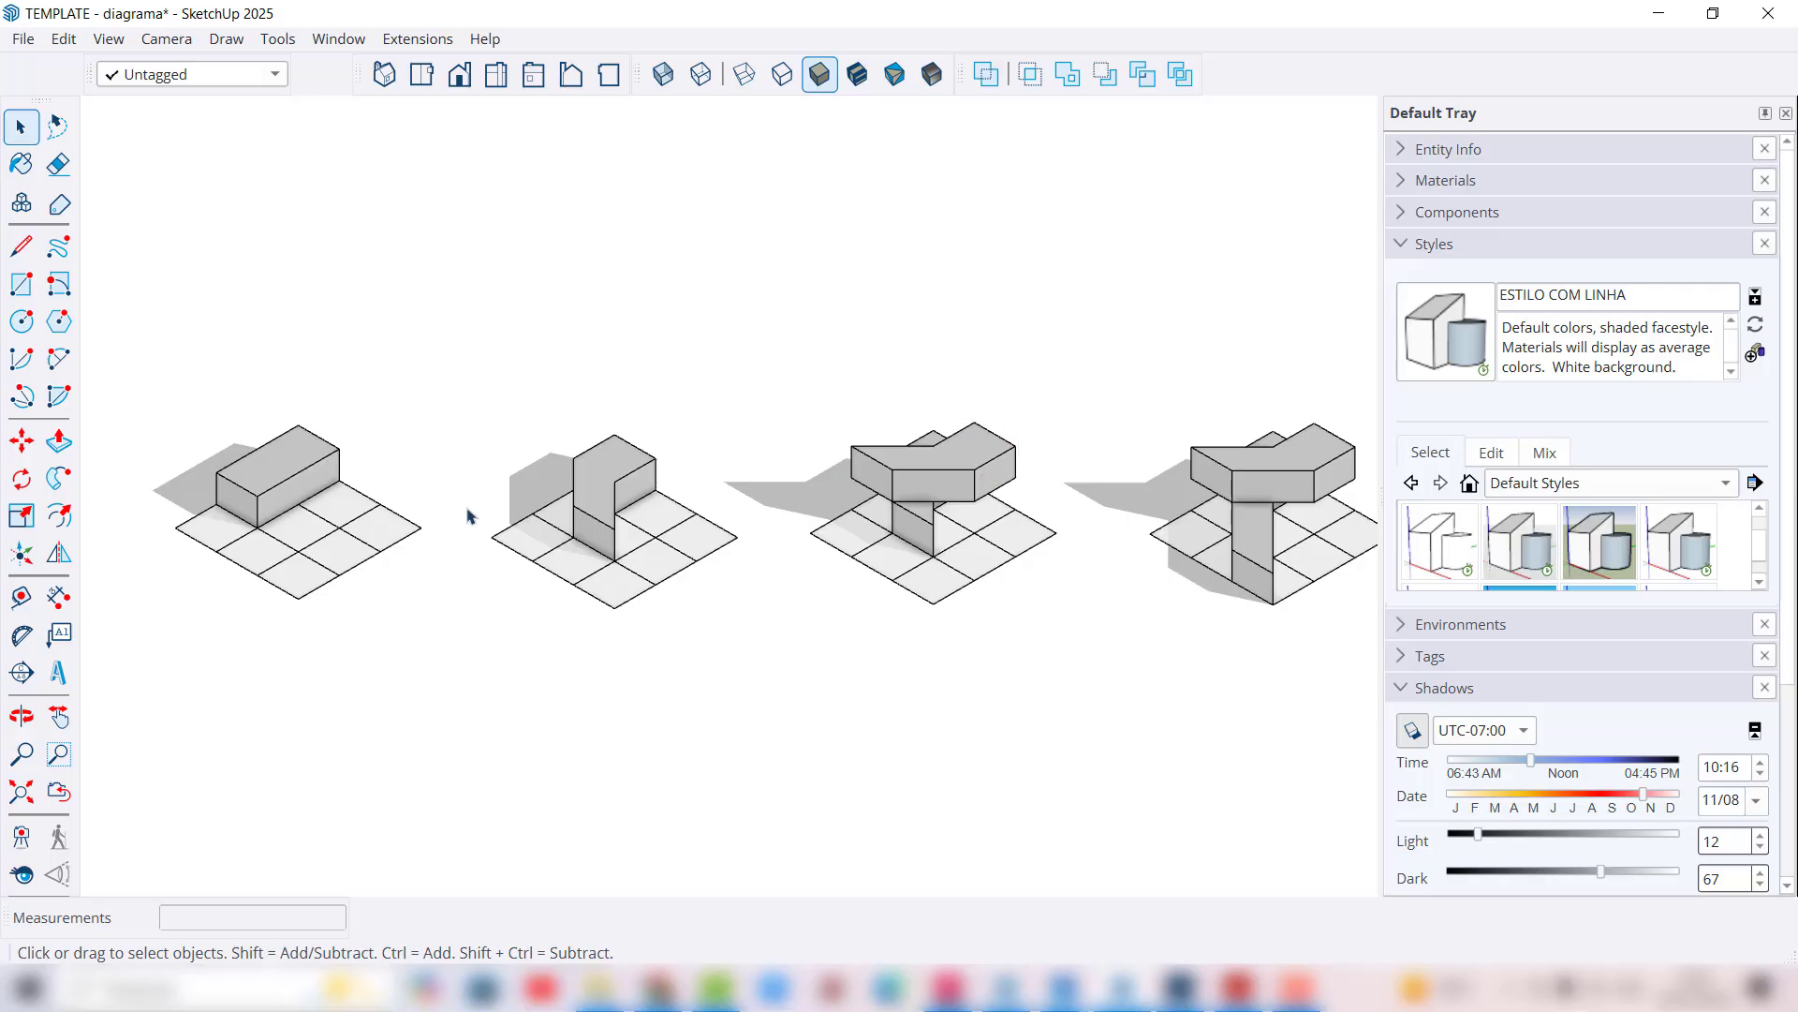
middle_click_drag(465, 505, 427, 506, "shift")
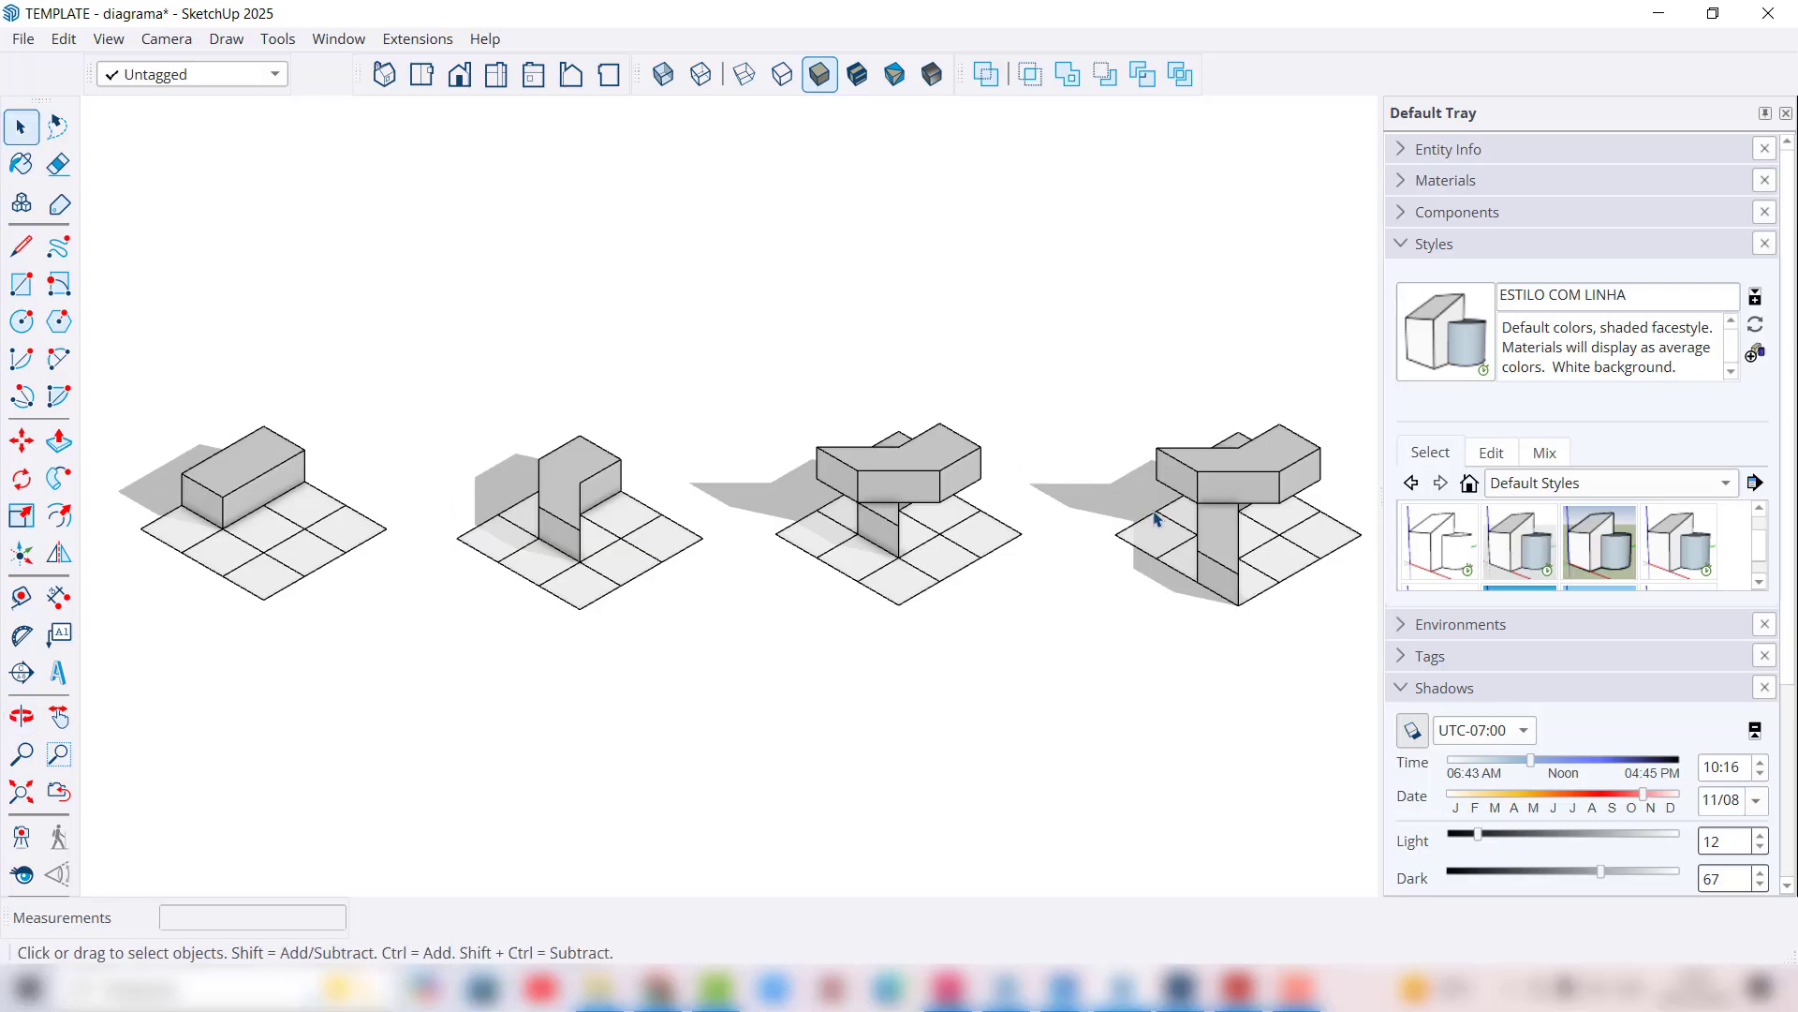
Step: Try hiding the edges in the ESTILO COM LINHA style and turn them back on
left_click(1480, 453)
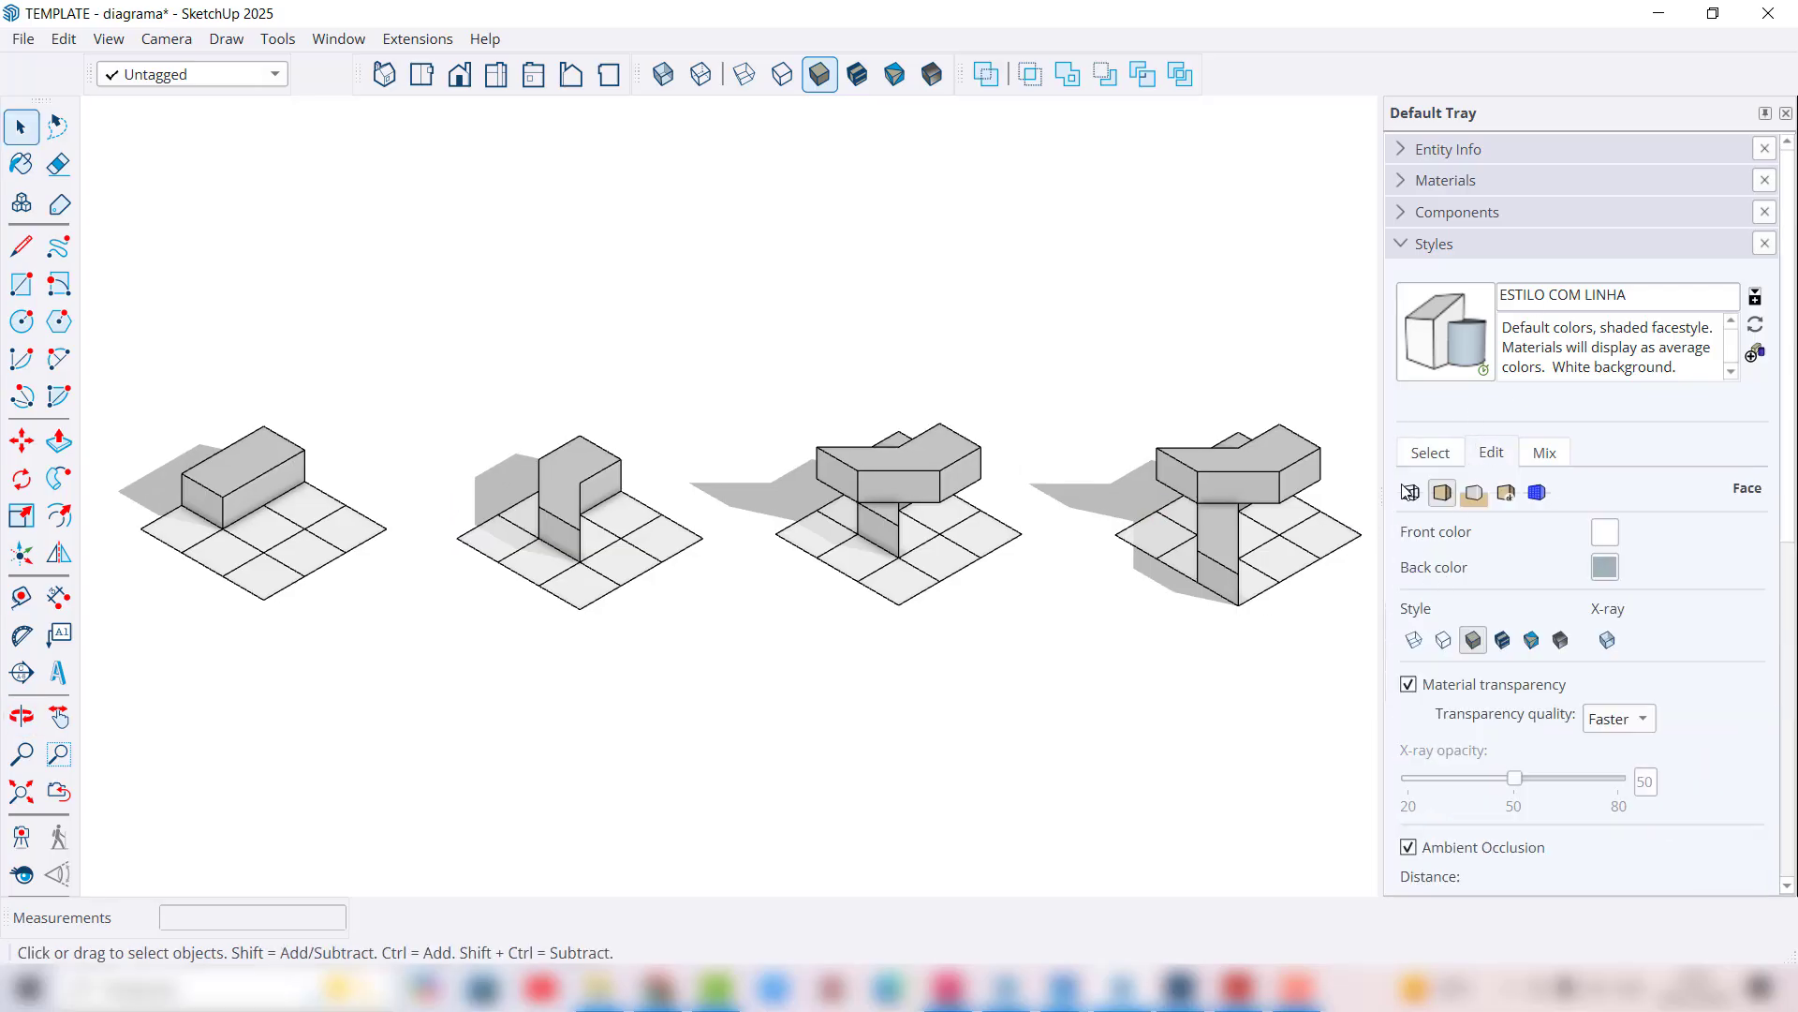
left_click(1410, 493)
left_click(1409, 535)
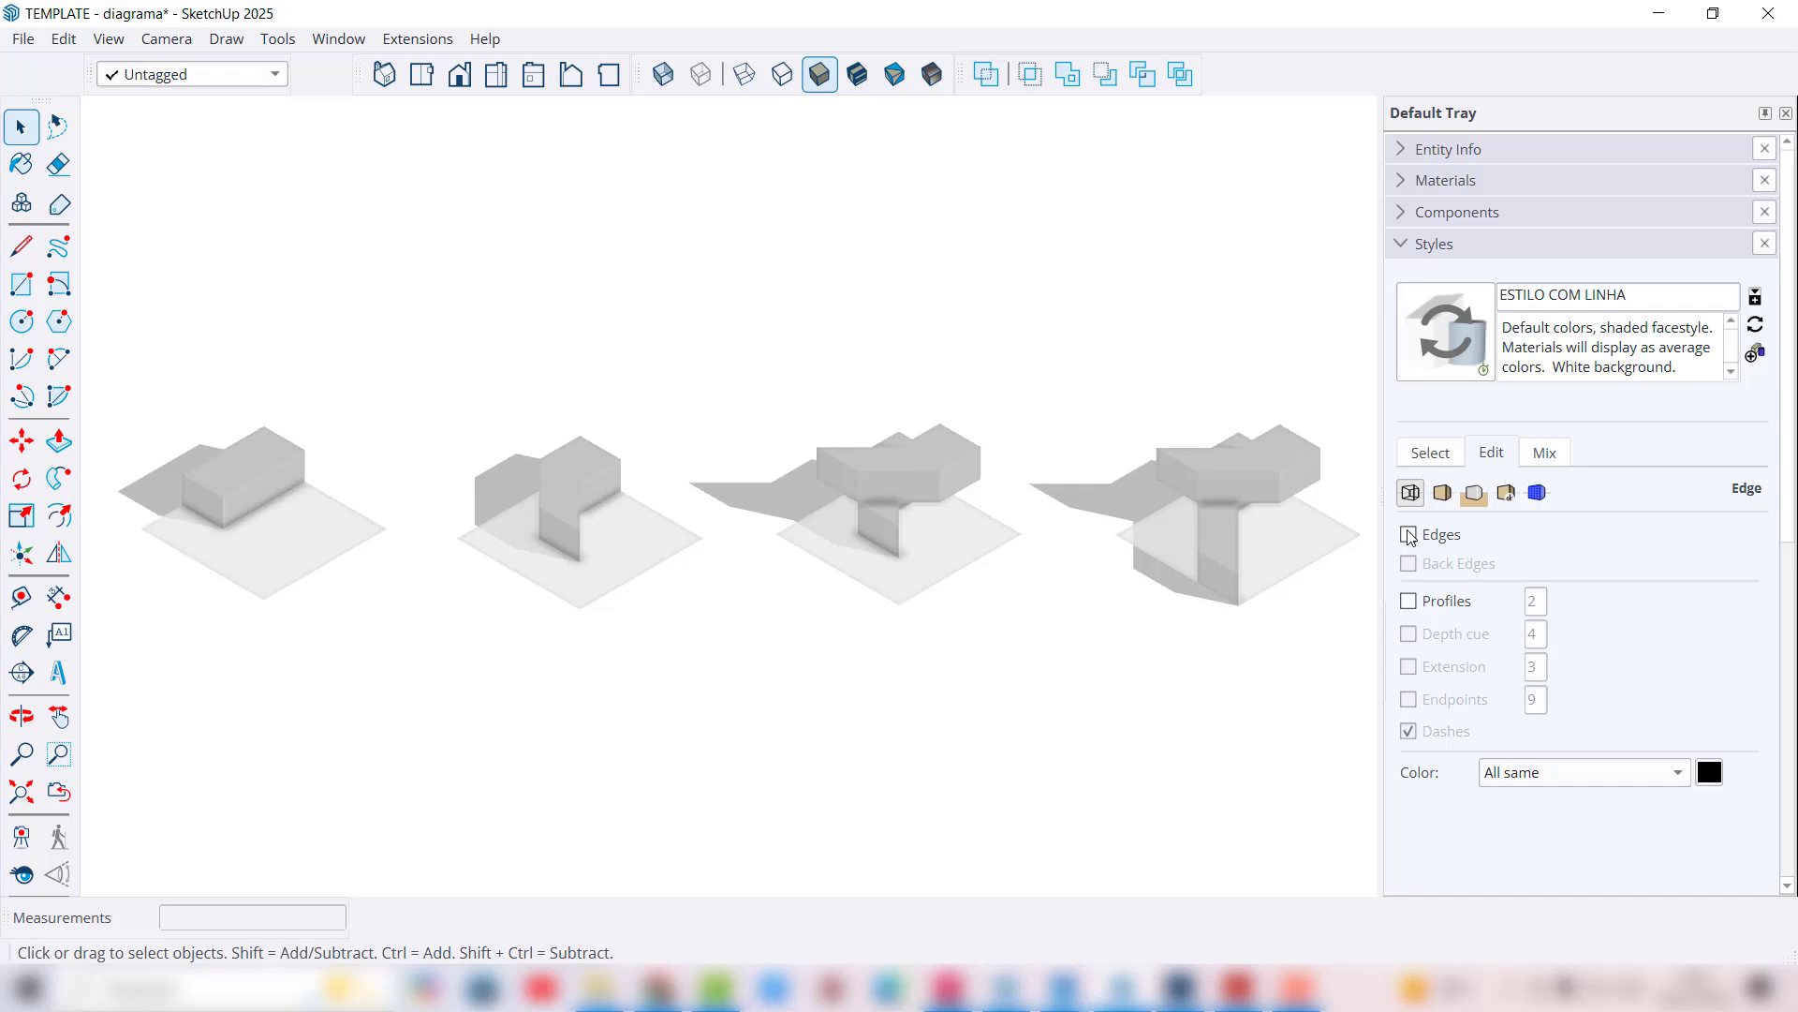
left_click(1409, 534)
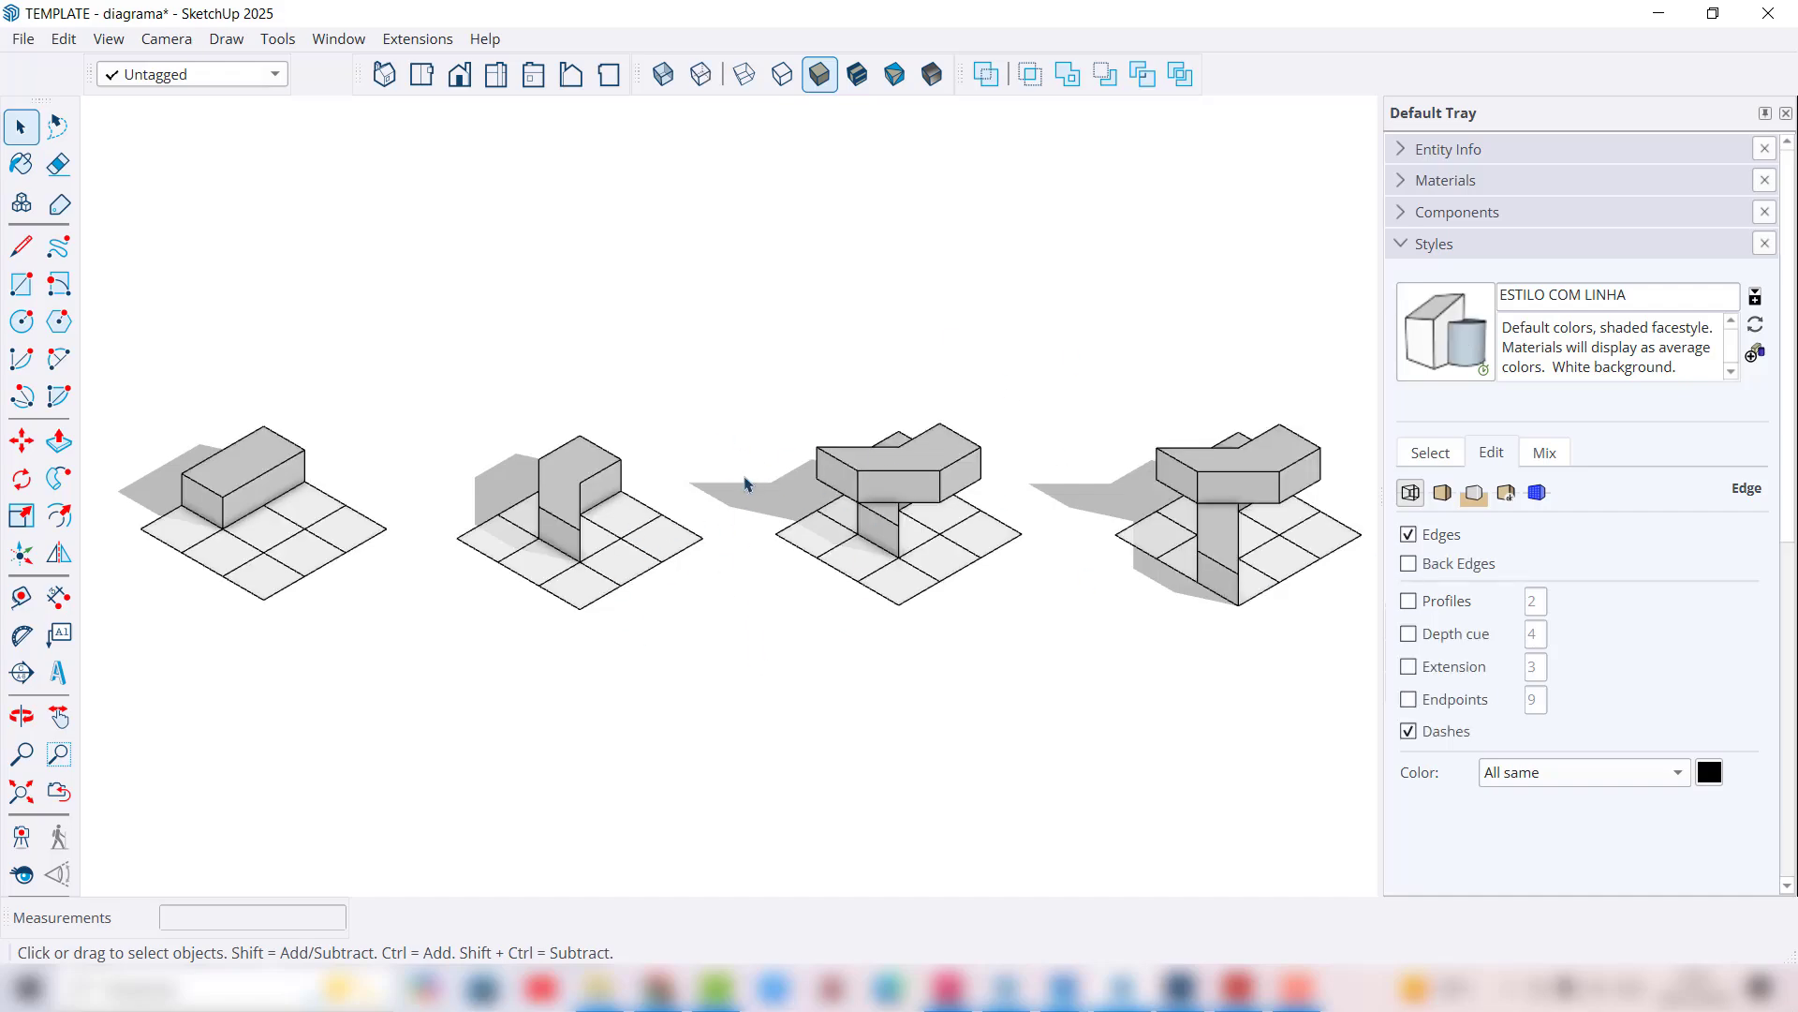
Step: Delete the volumes of the first and second diagrams and the stray vertical edge, keeping only their base grids
left_click(263, 470)
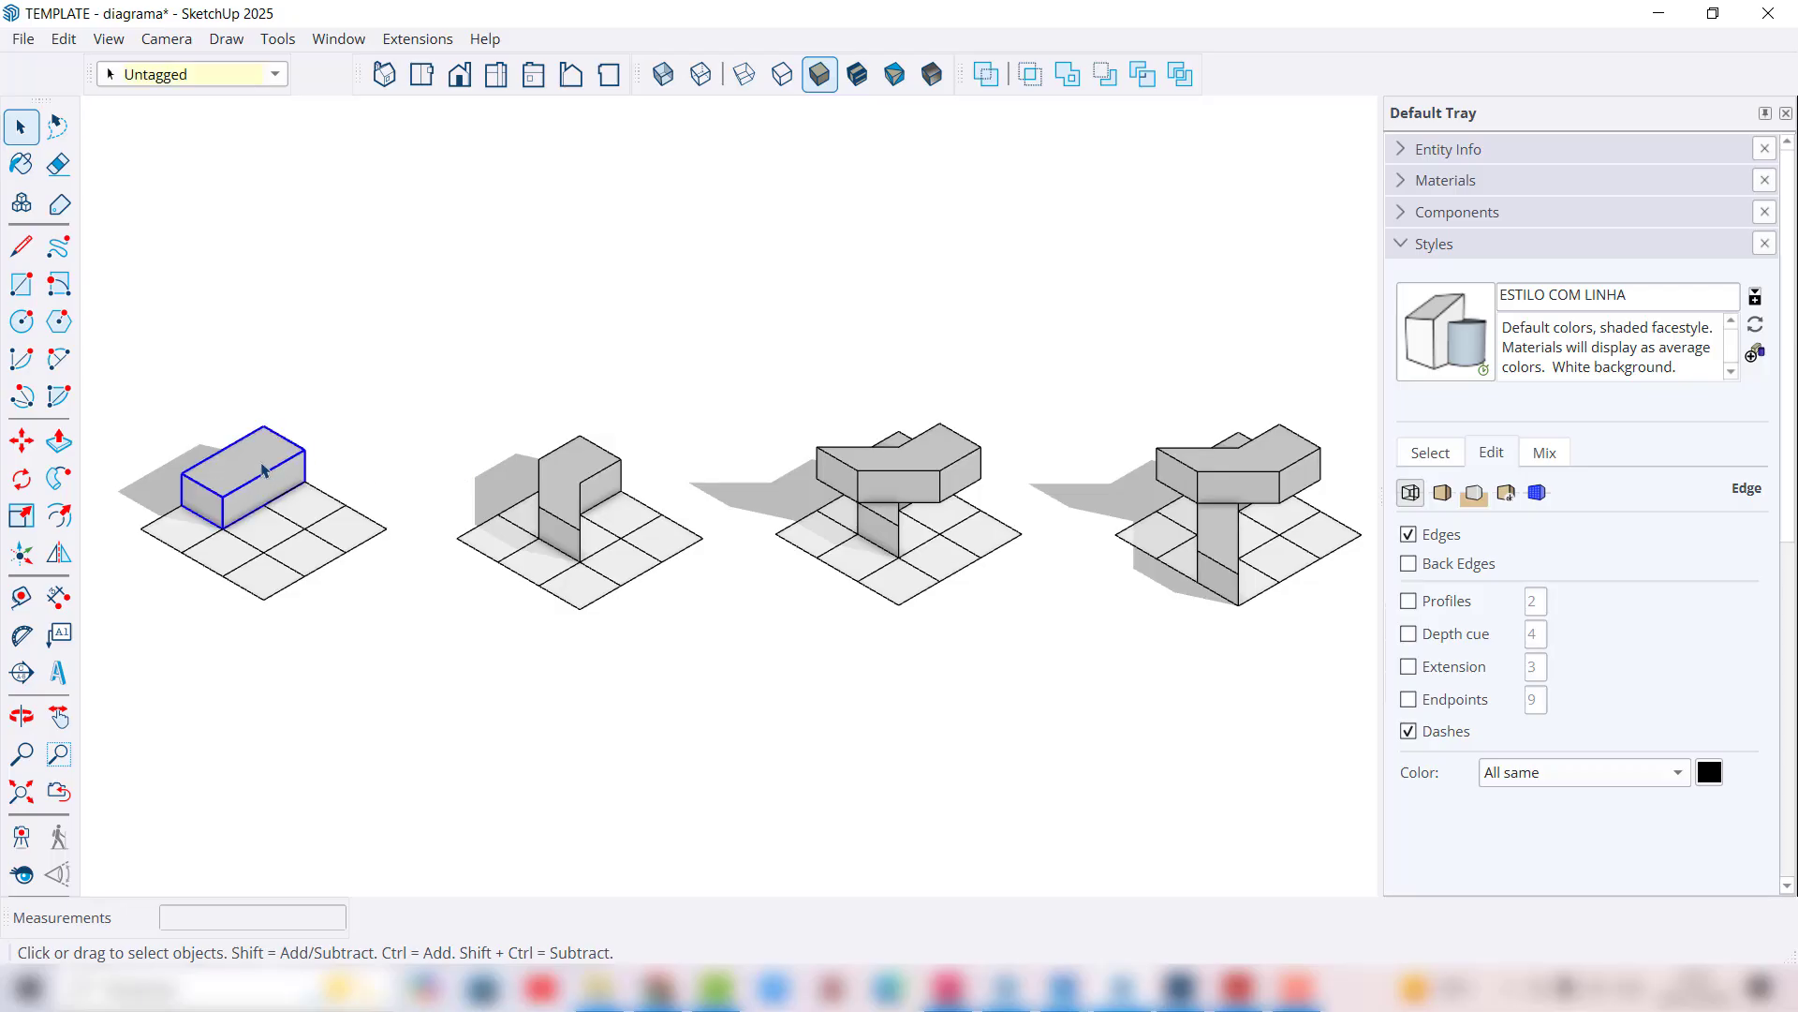
key("Delete")
left_click(530, 485)
key("Delete")
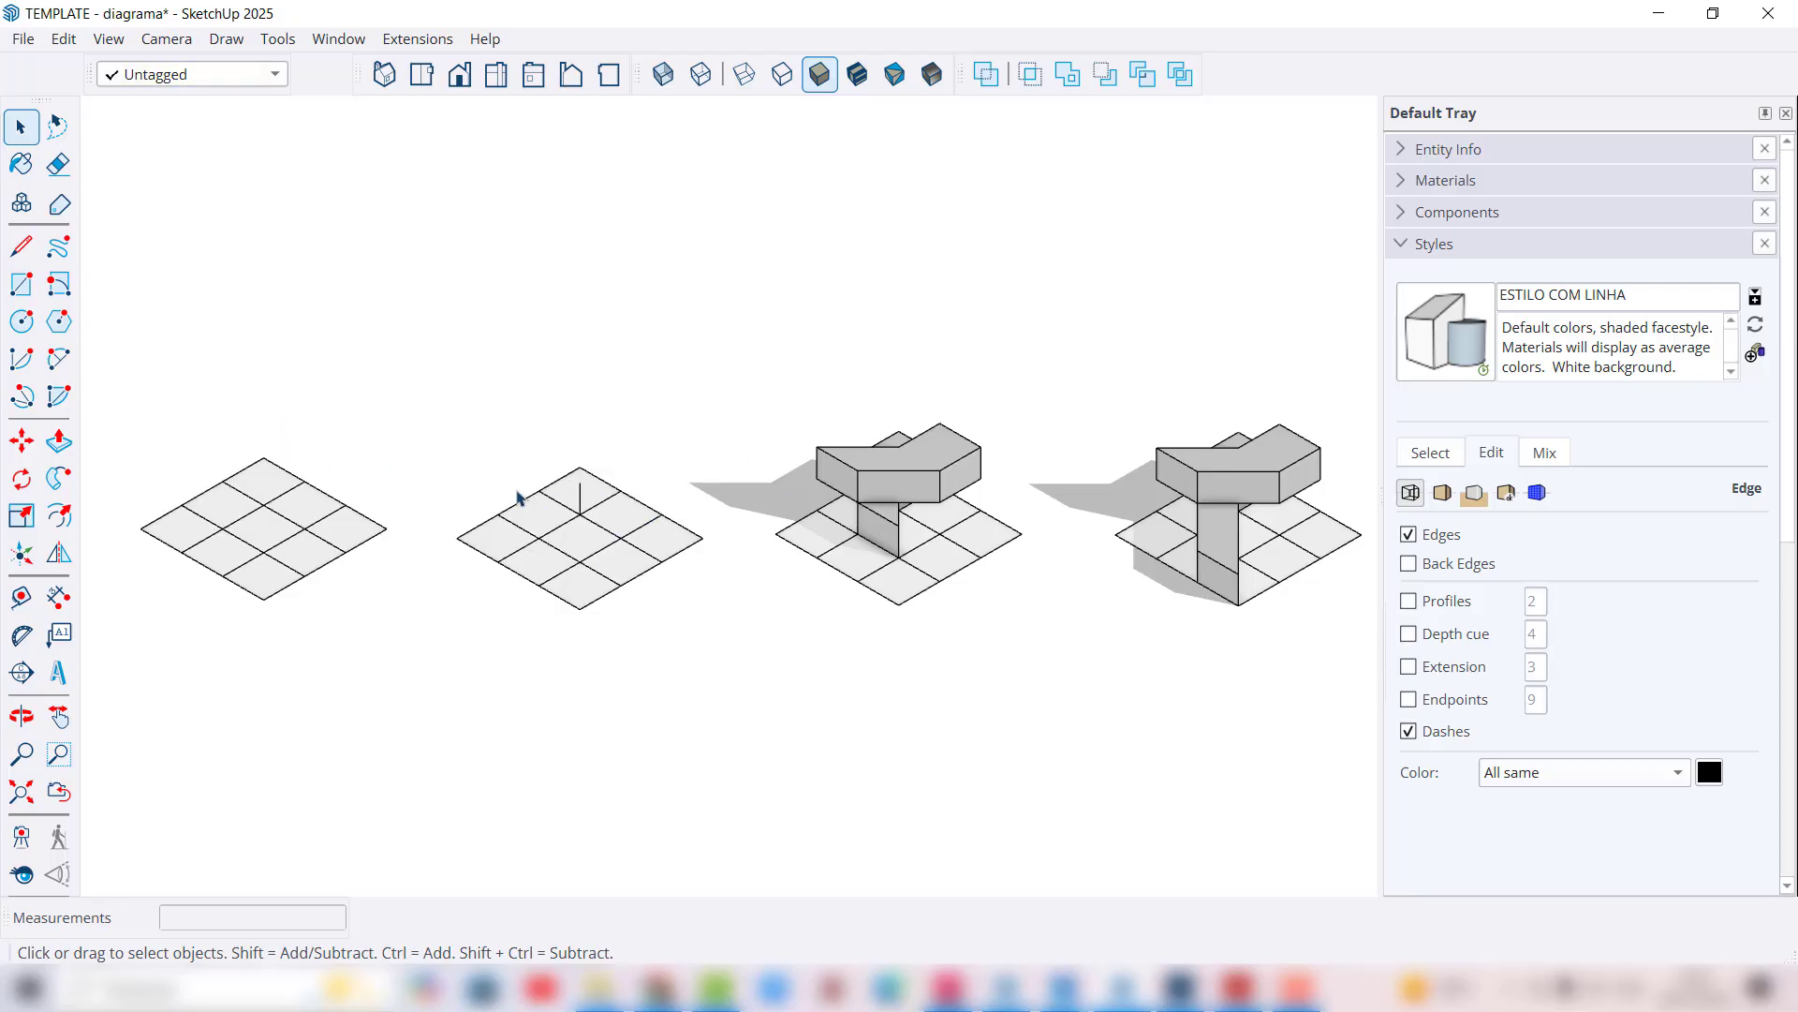
left_click(578, 499)
left_click(581, 487)
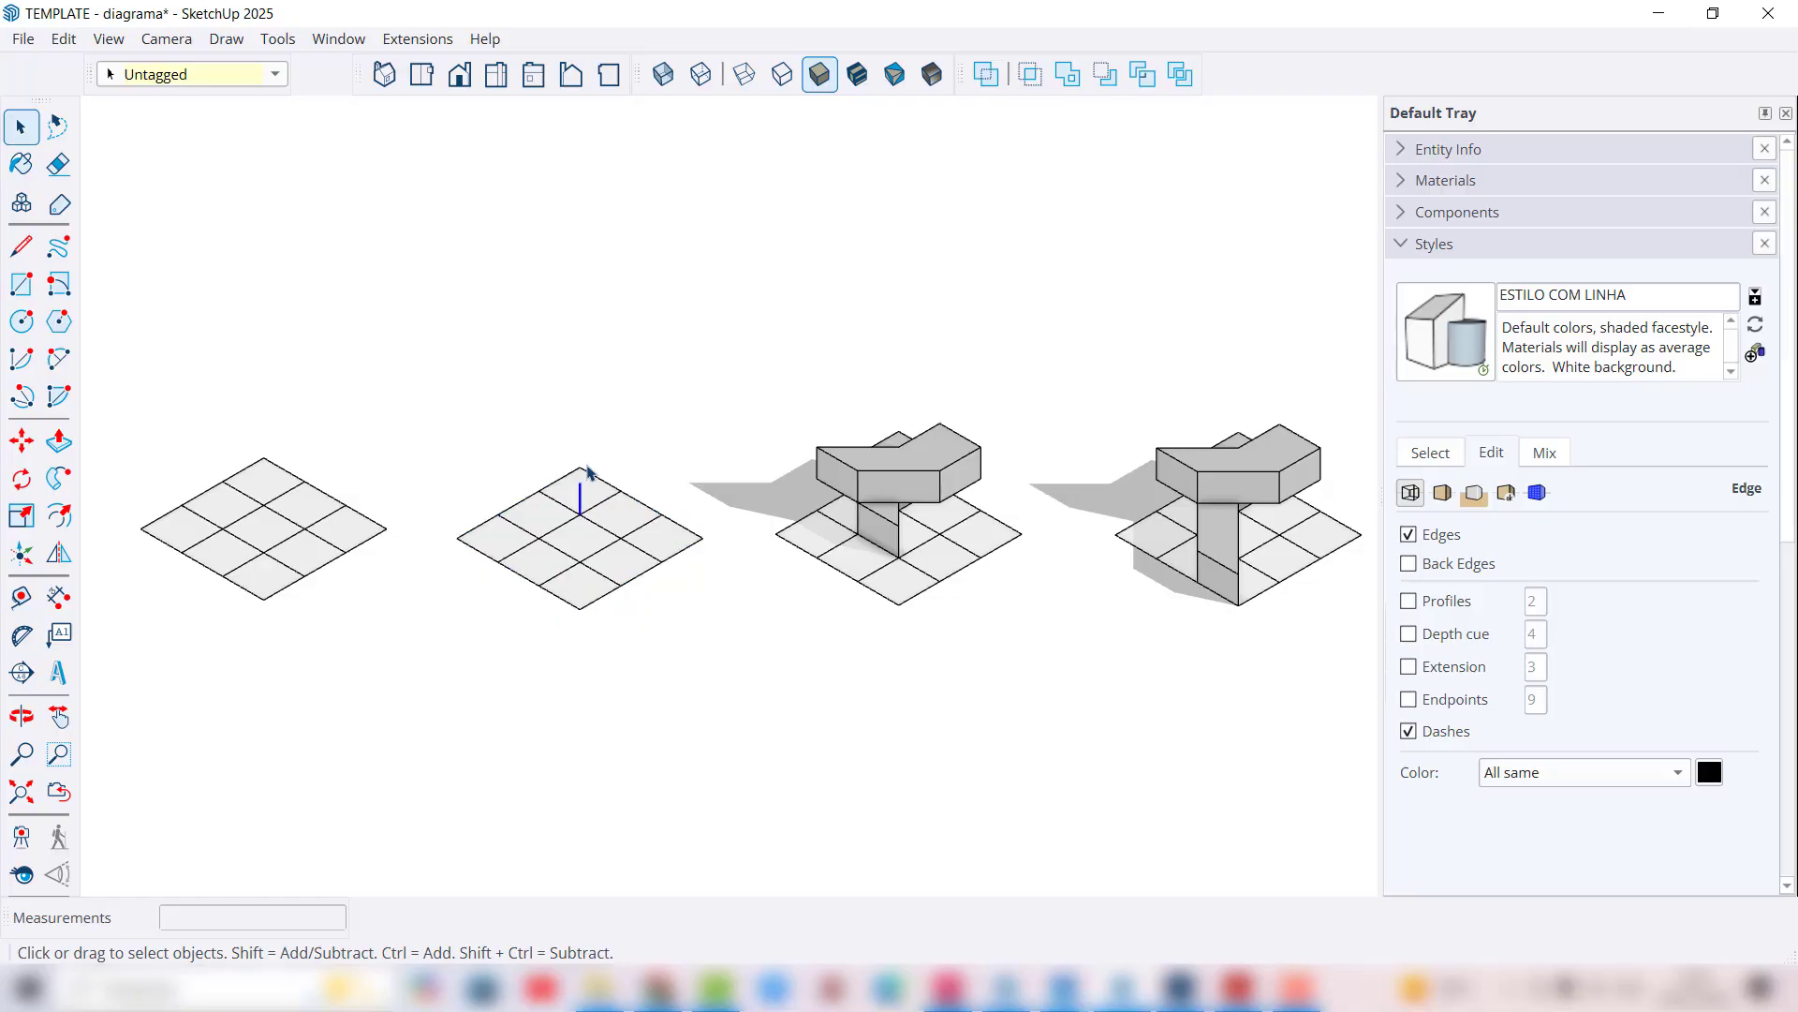
key("Delete")
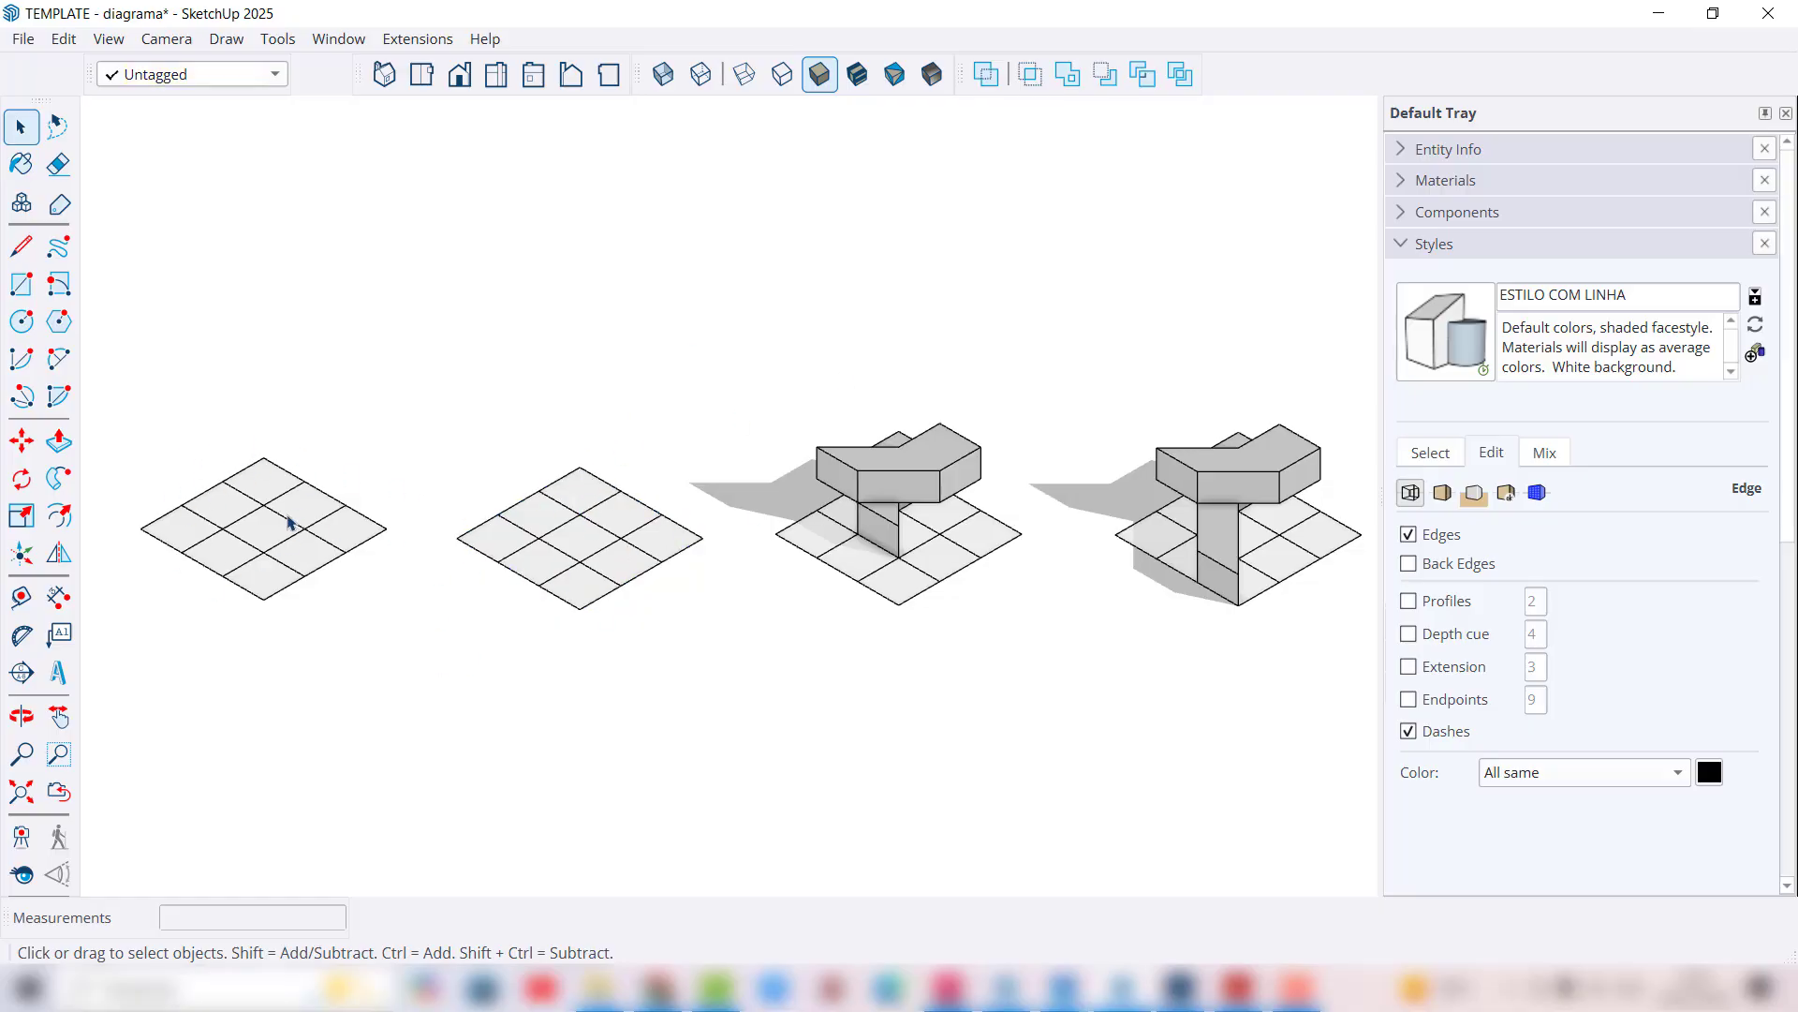
Step: Undo the deletions on the first two diagrams to restore their volumes
left_click(259, 502)
left_click(394, 450)
key("ctrl+z")
key("ctrl+z")
key("ctrl+z")
key("ctrl+z")
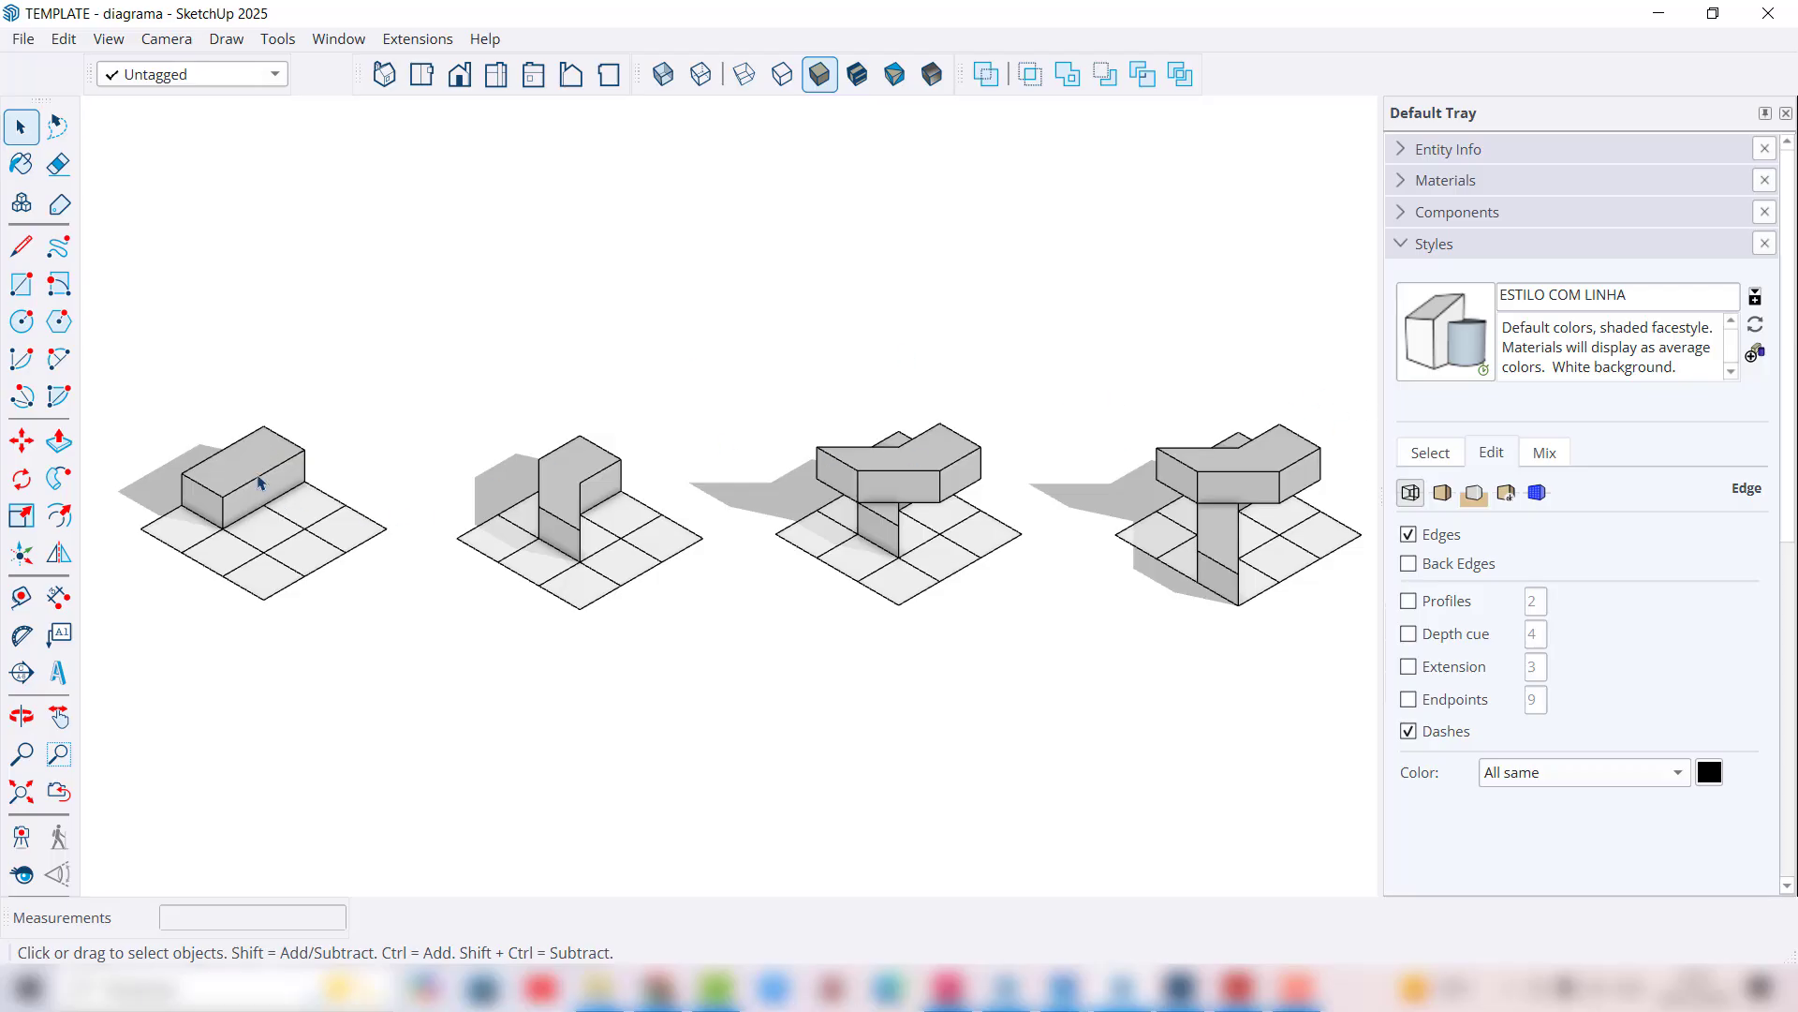
Step: Switch to Photoshop and examine the four massing diagrams and their red arrows on the board Template - prancha.psd
left_click(1180, 988)
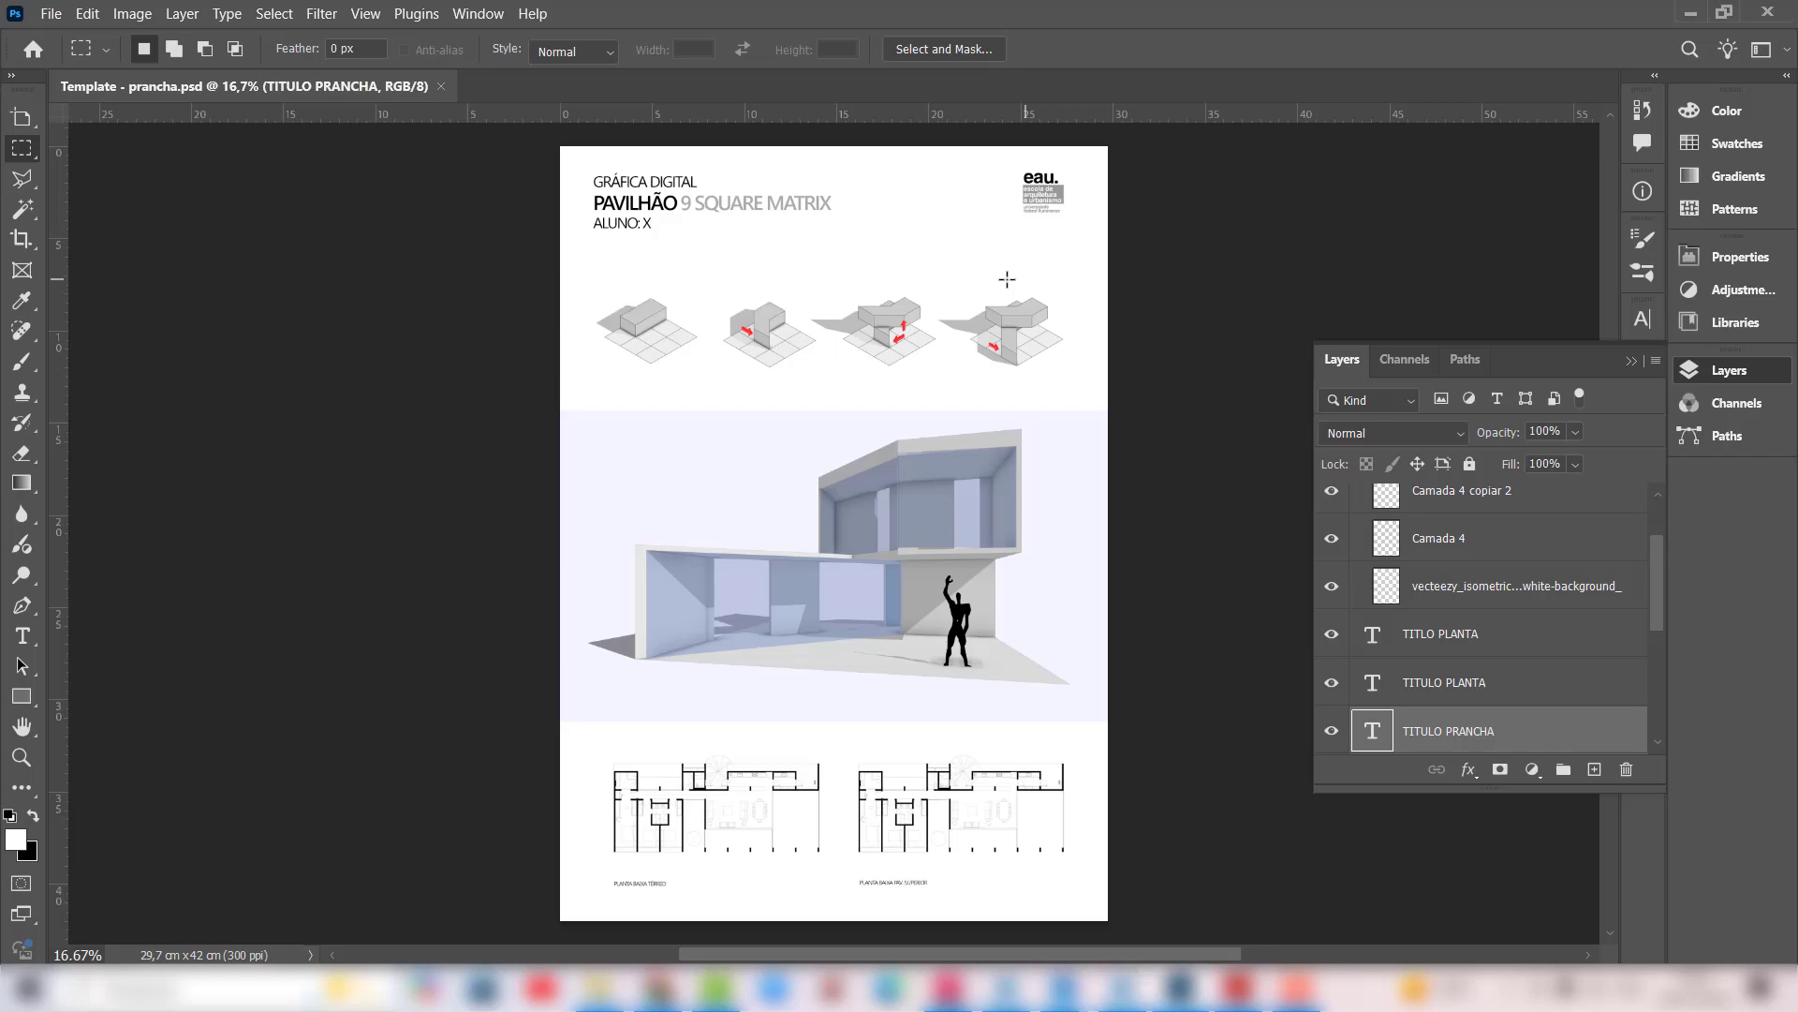
scroll(964, 289, "up", 2)
scroll(956, 476, "up", 1)
scroll(956, 478, "up", 3, "ctrl")
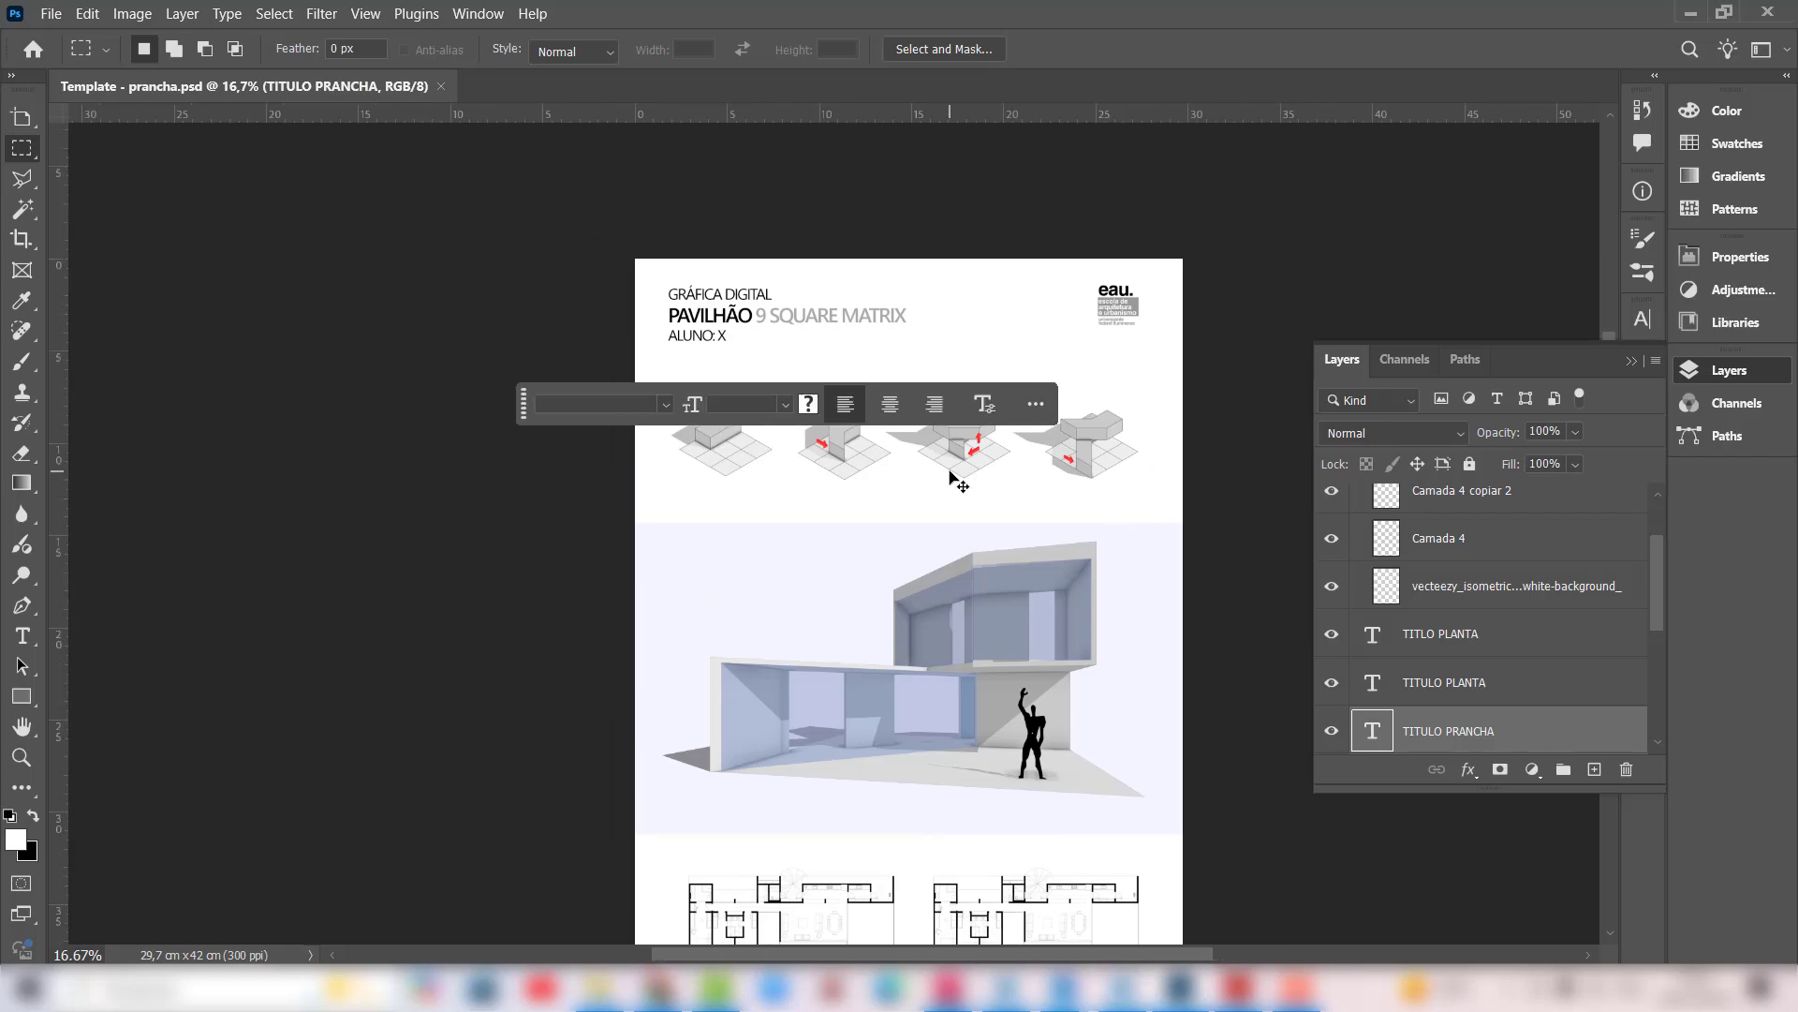
scroll(1161, 442, "up", 4, "alt")
scroll(727, 402, "up", 4, "alt")
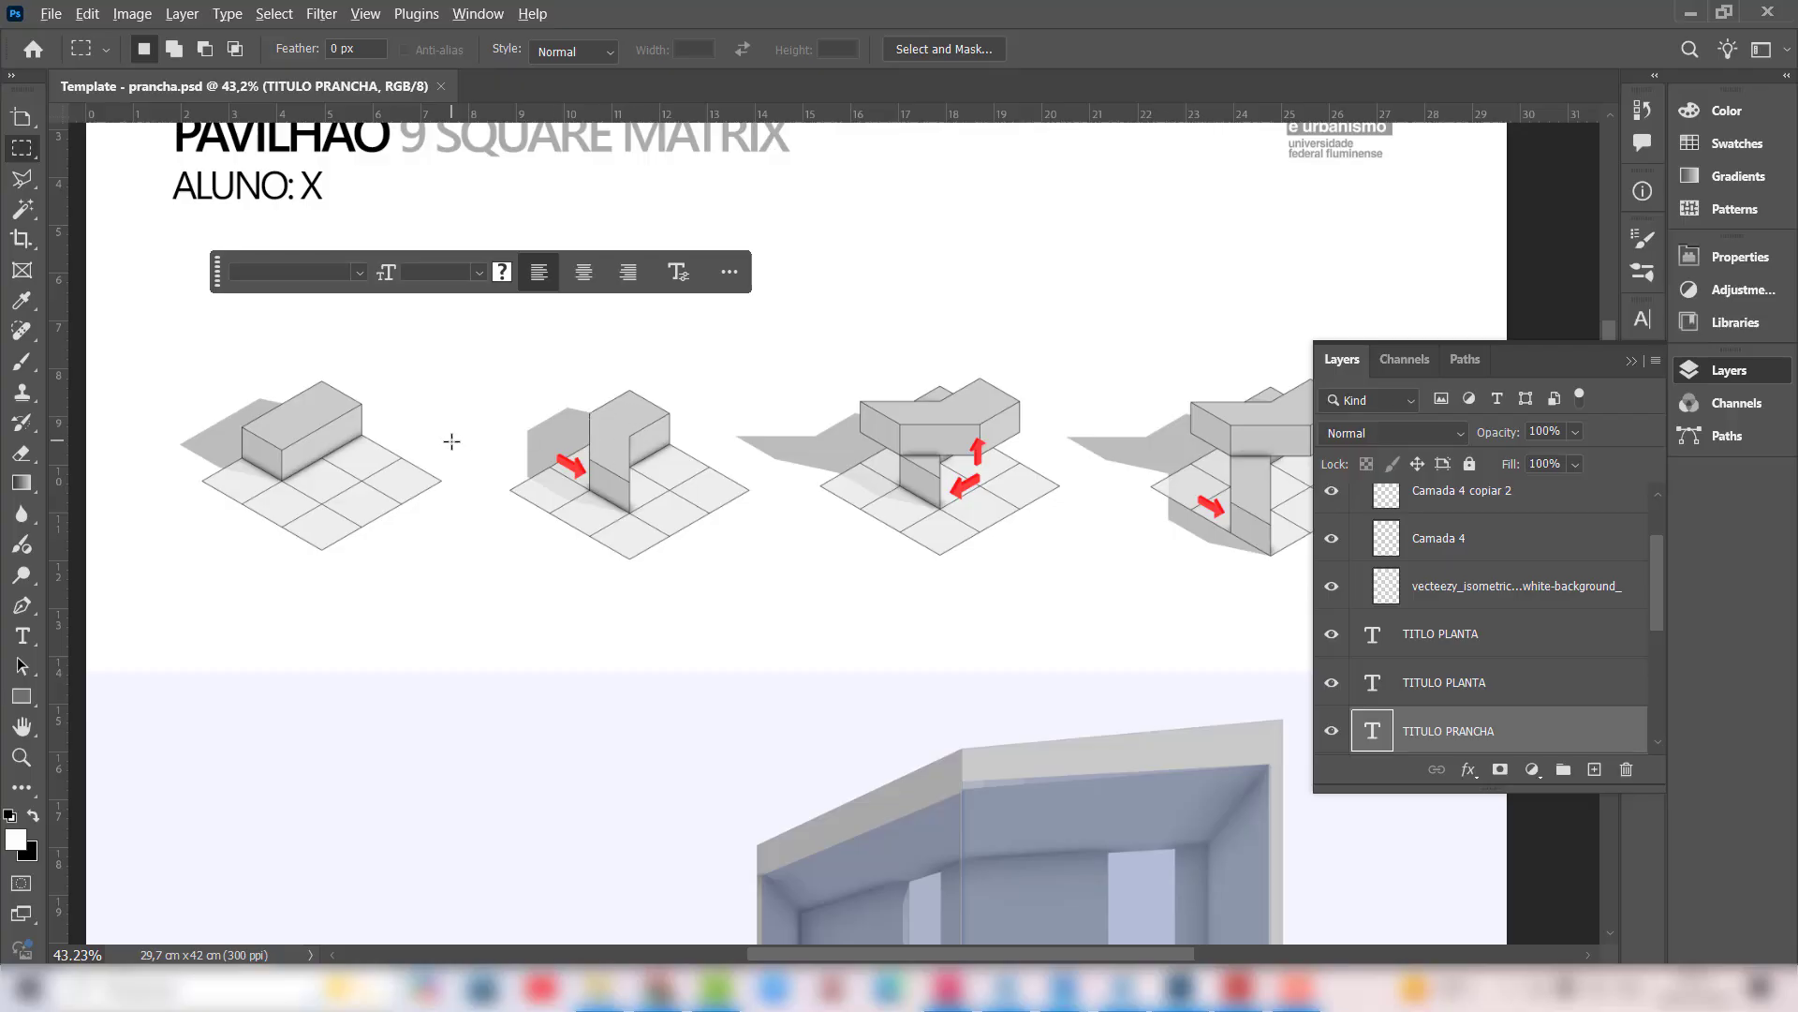
scroll(451, 442, "down", 2, "alt")
scroll(853, 468, "up", 2, "alt")
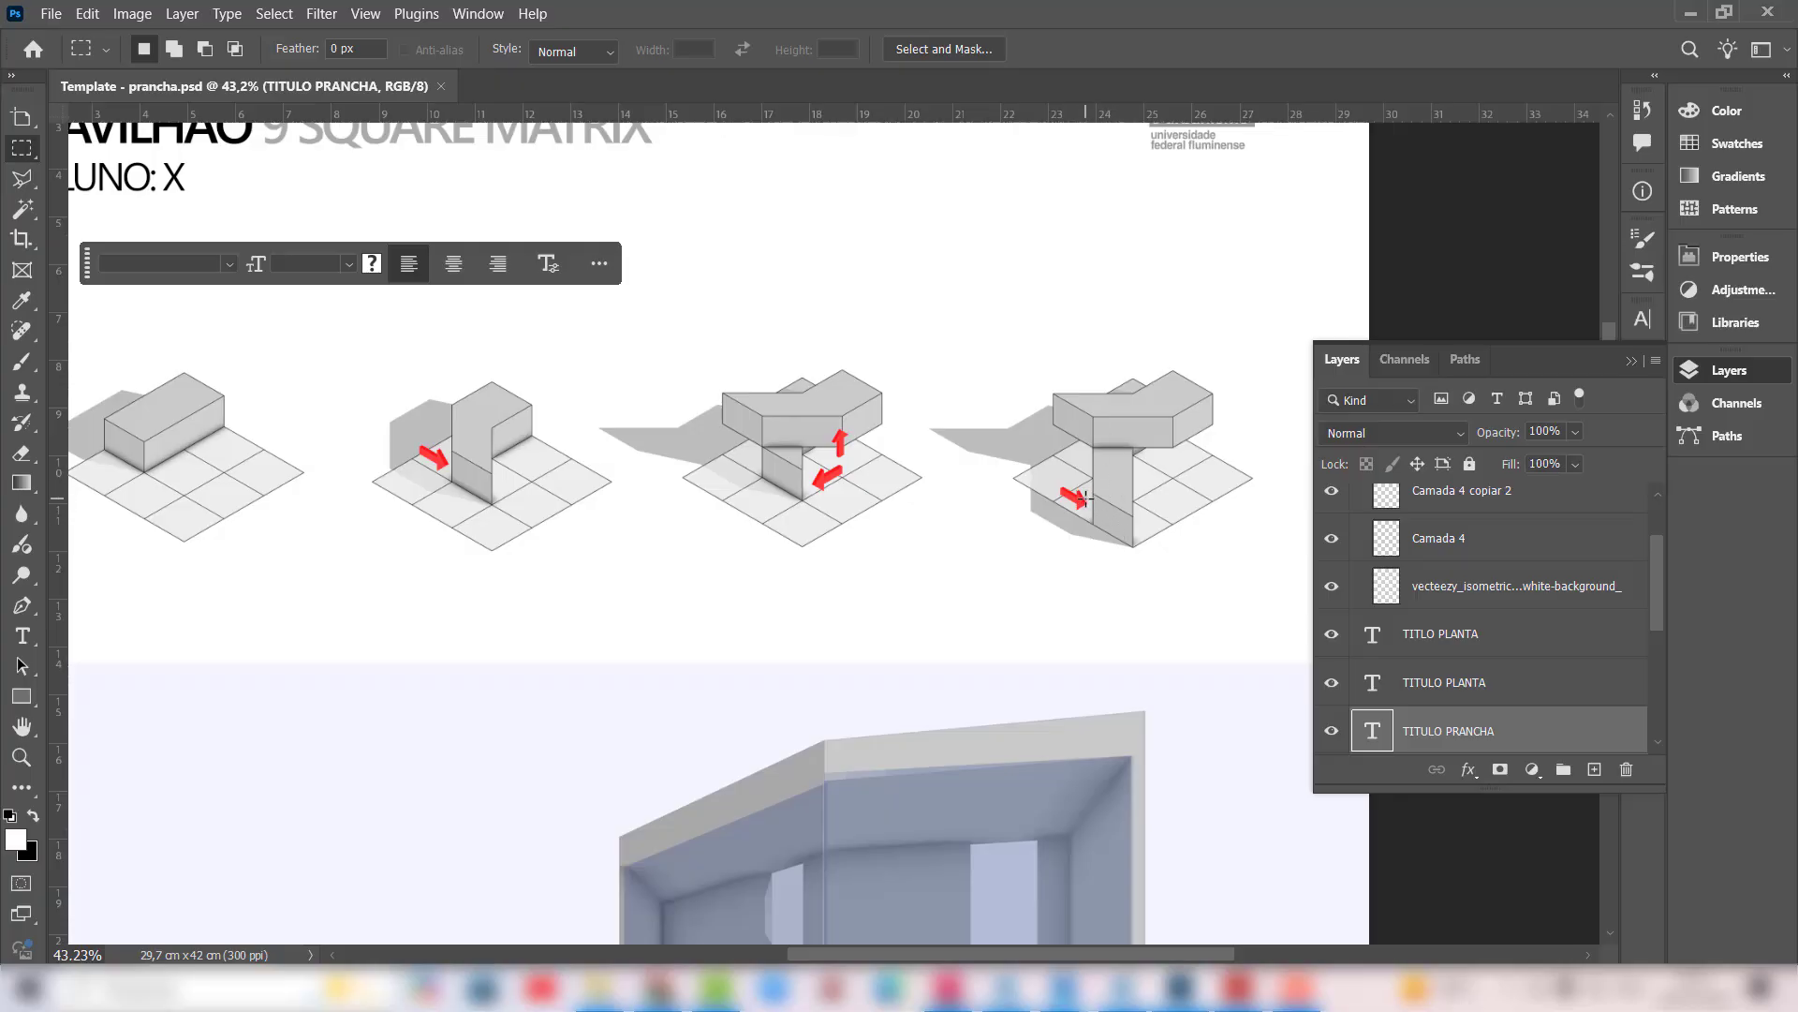
scroll(1087, 499, "down", 1, "alt")
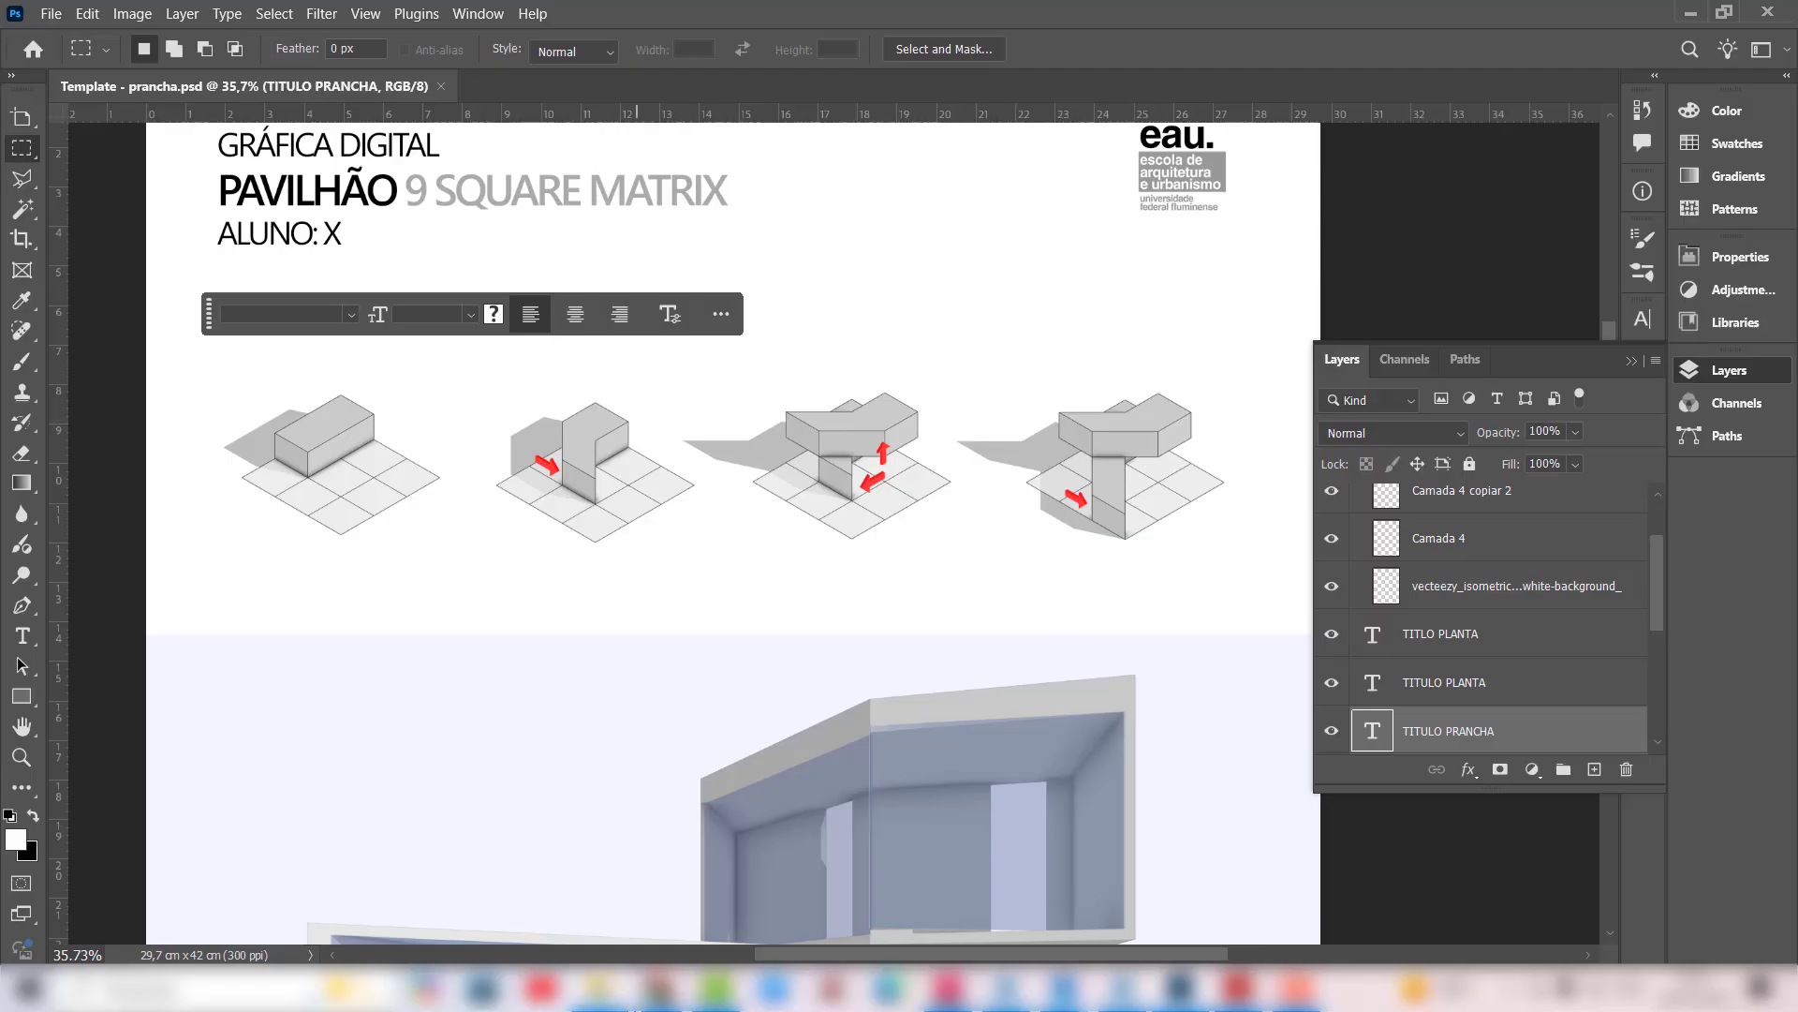
Step: Switch to Chrome and browse the Pinterest board Diagramas | Diagrams for diagram references
left_click(659, 989)
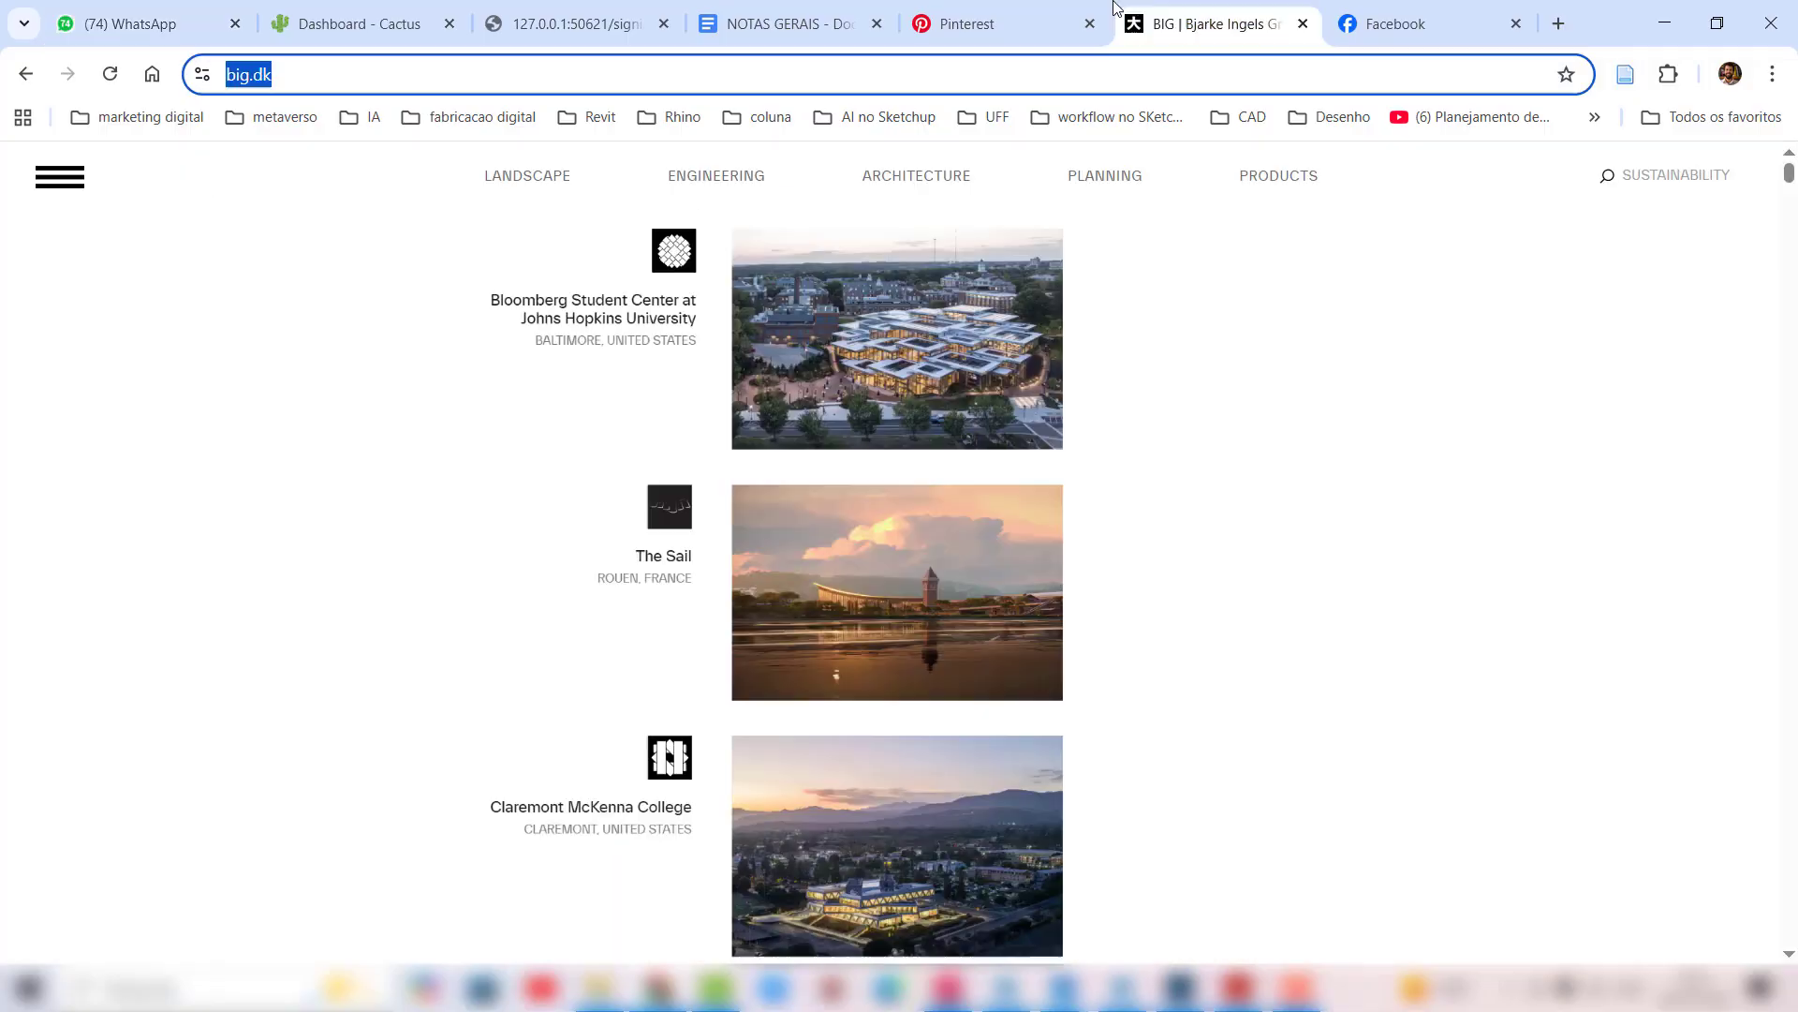
left_click(1045, 21)
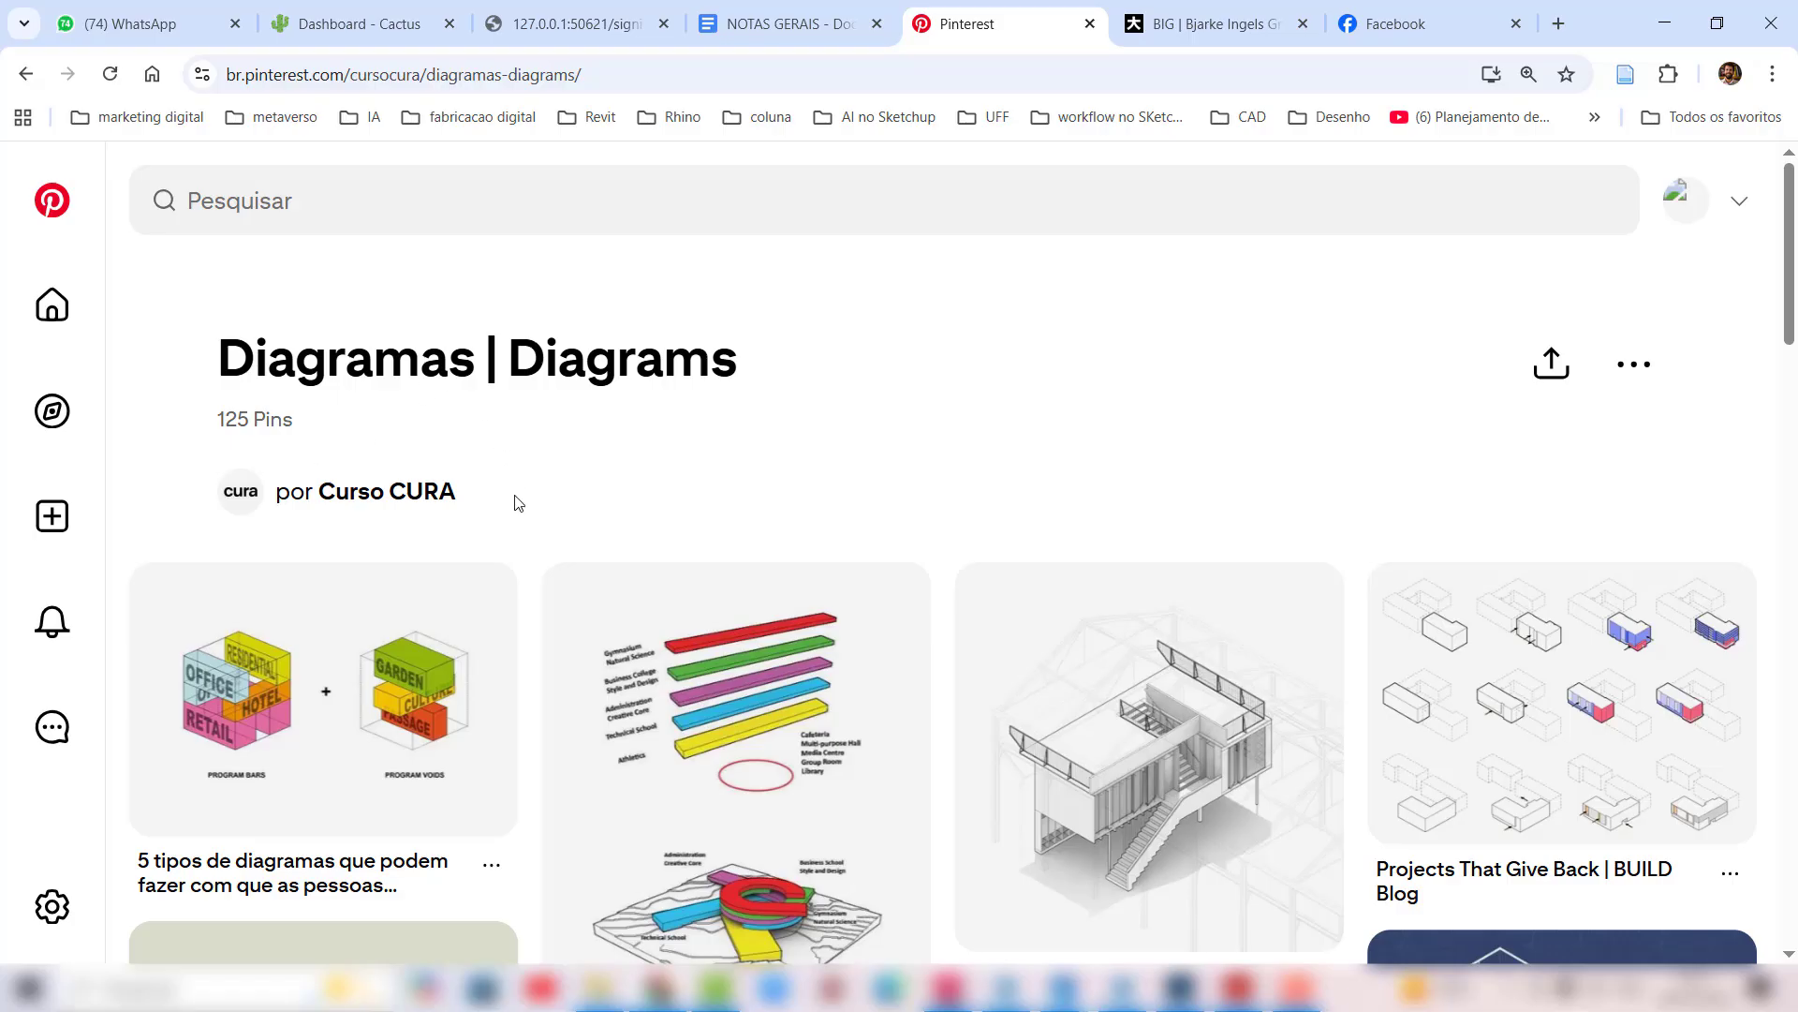
scroll(518, 503, "down", 10)
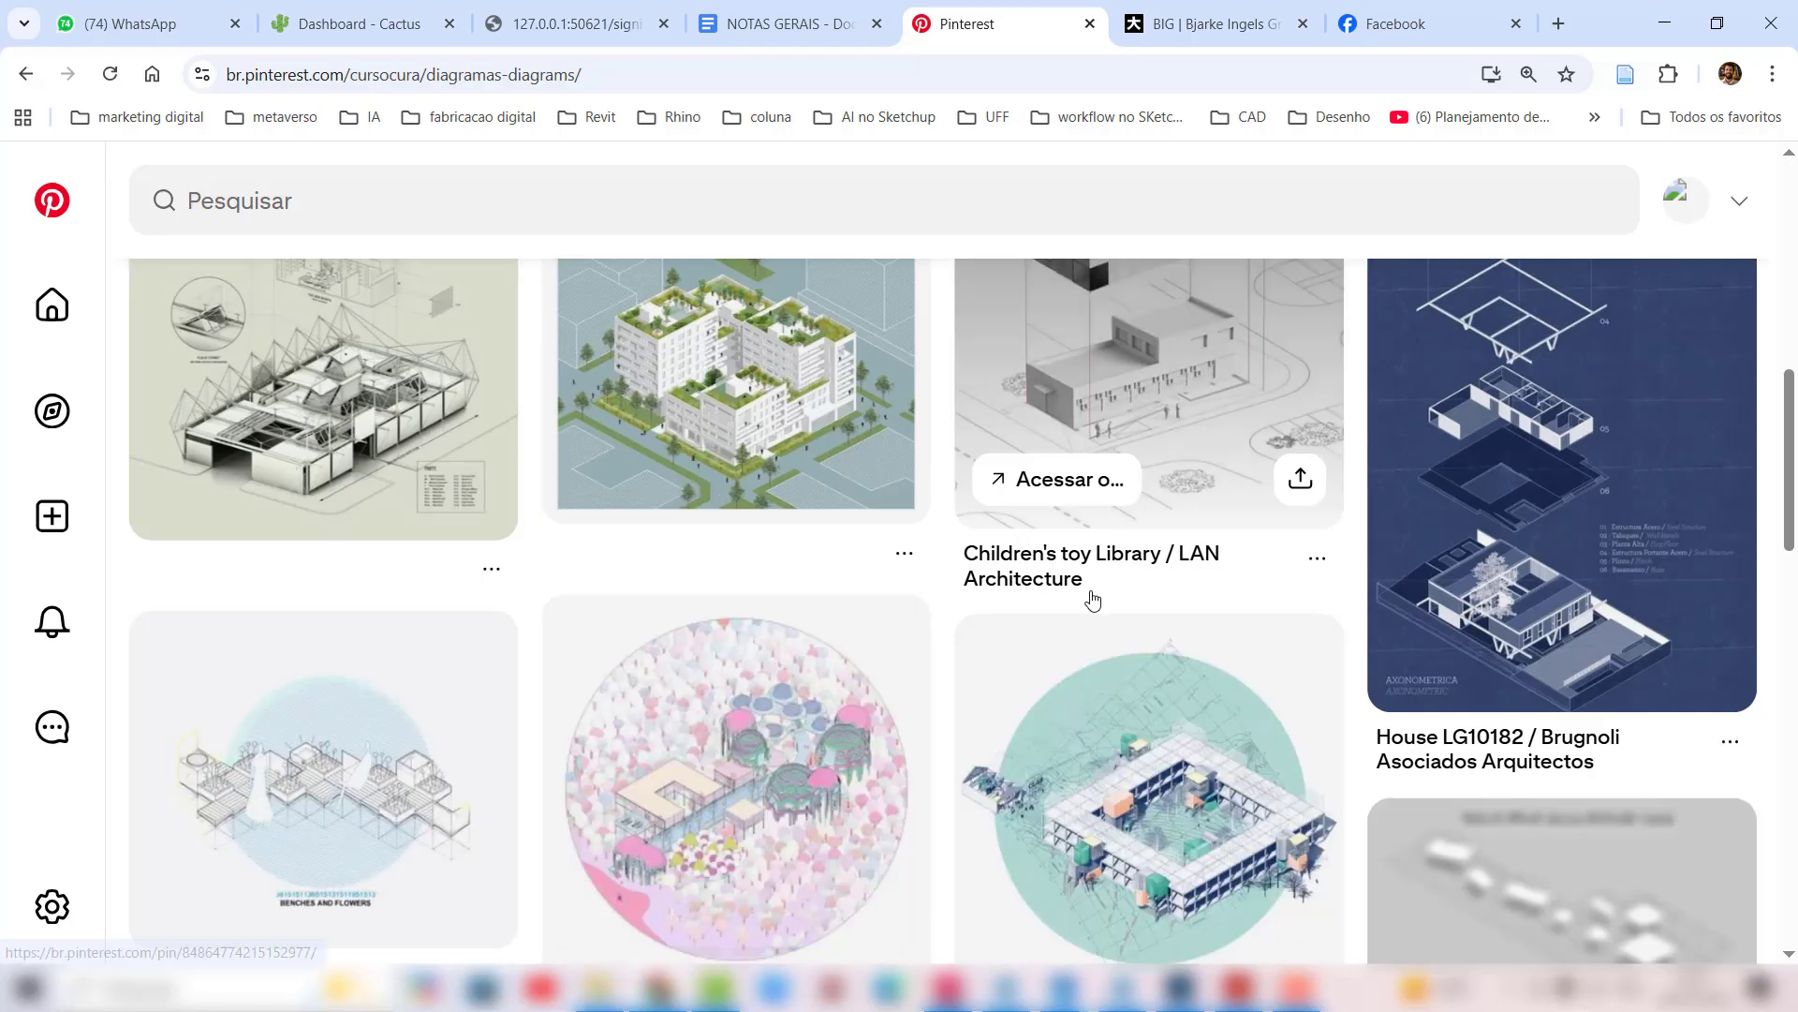
scroll(1092, 599, "down", 6)
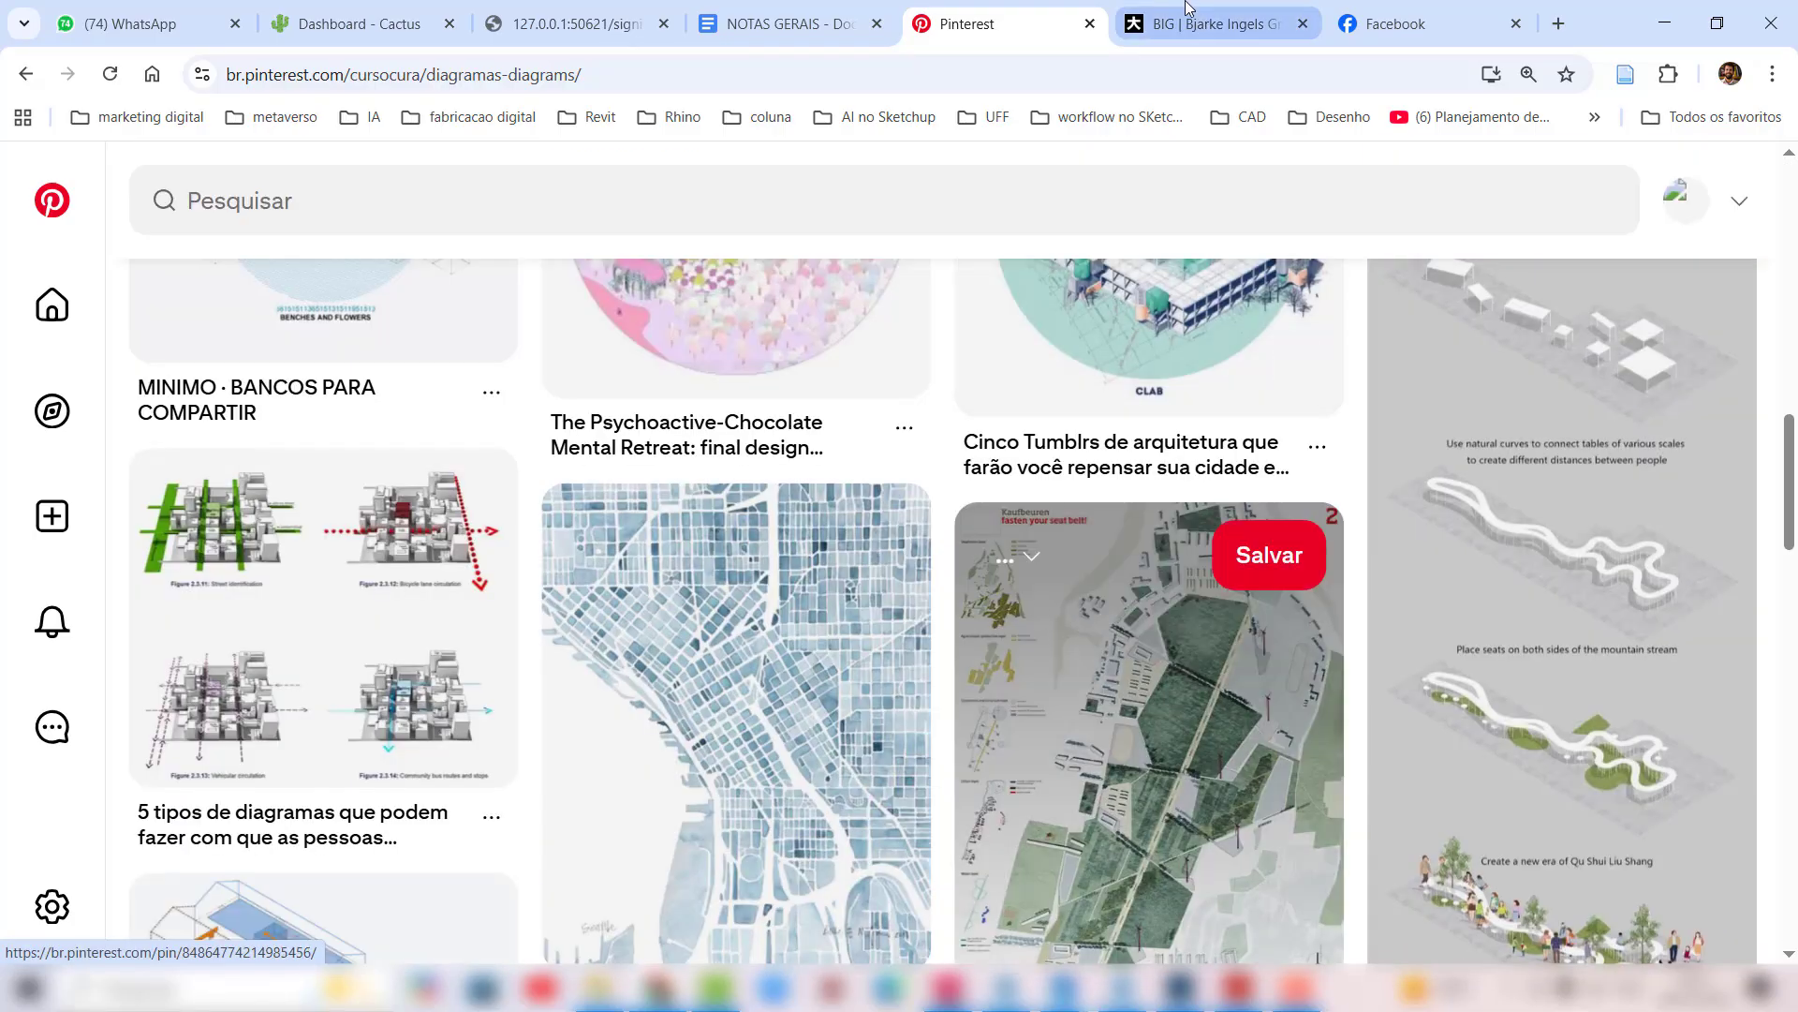
Step: Open the Bloomberg Student Center project on the BIG website and look through its photos and concept diagrams
left_click(1187, 11)
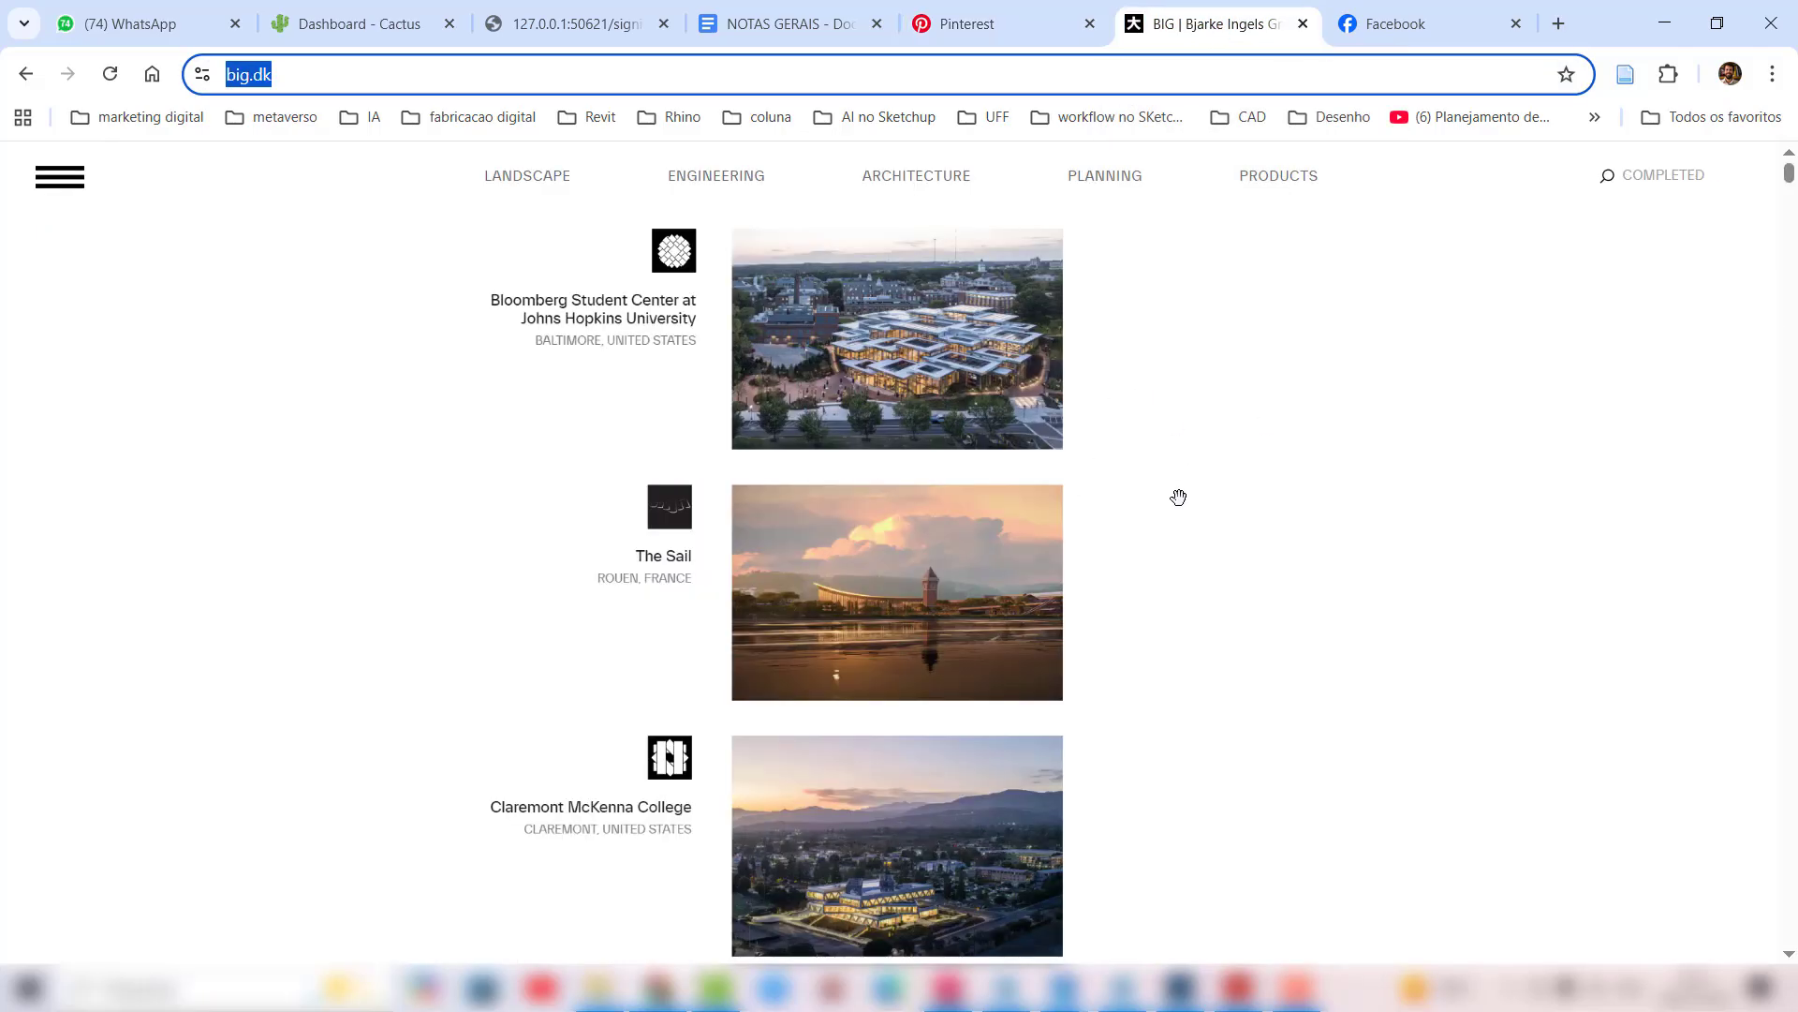
left_click(949, 391)
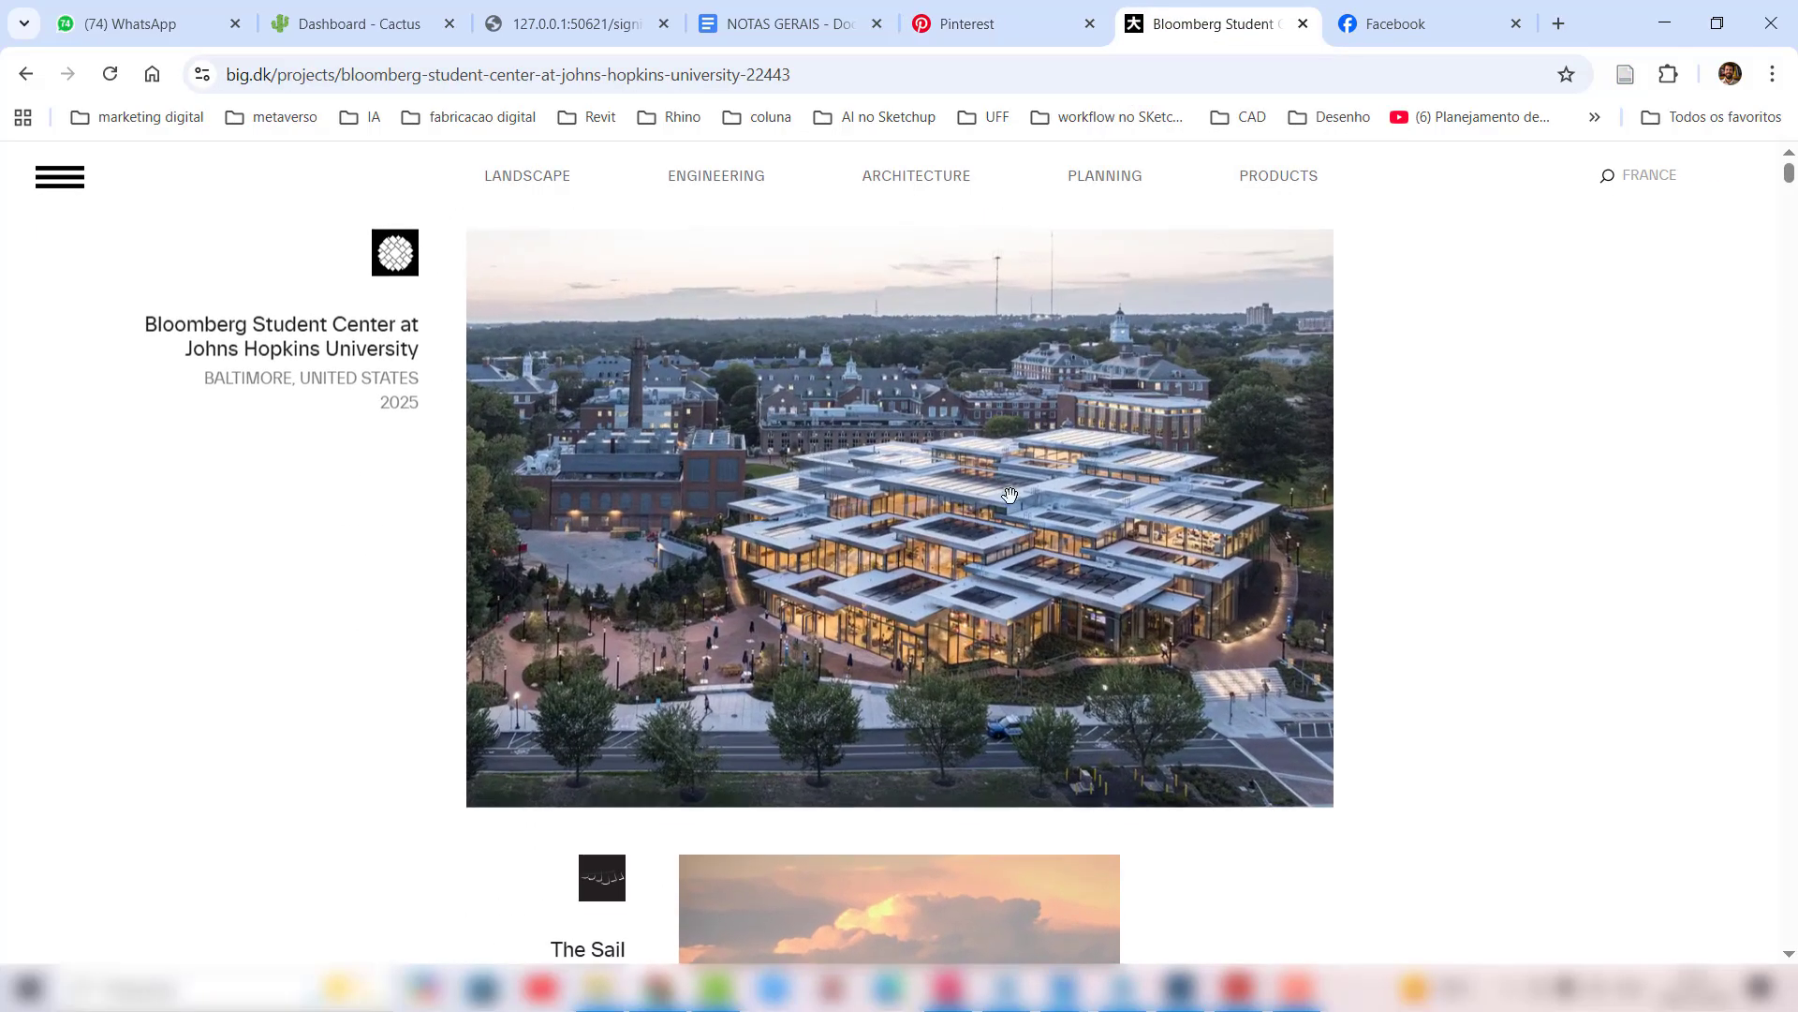
scroll(1010, 494, "down", 10)
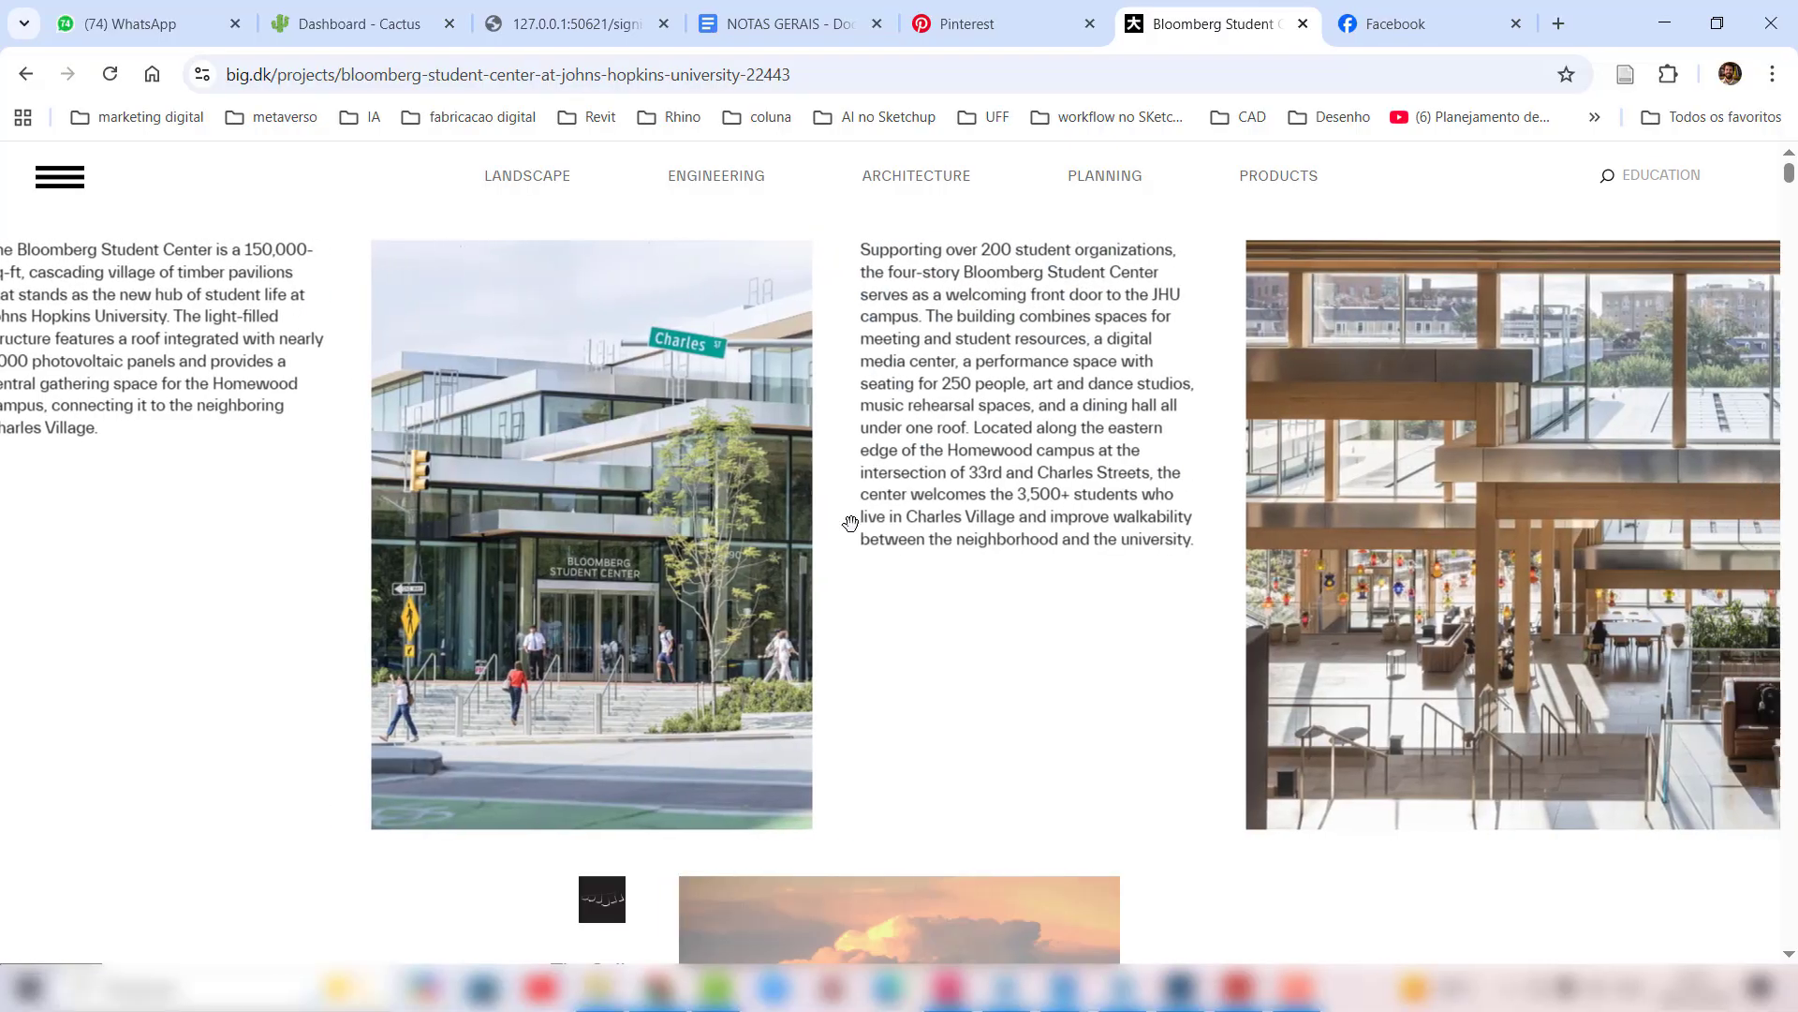
scroll(851, 523, "down", 10)
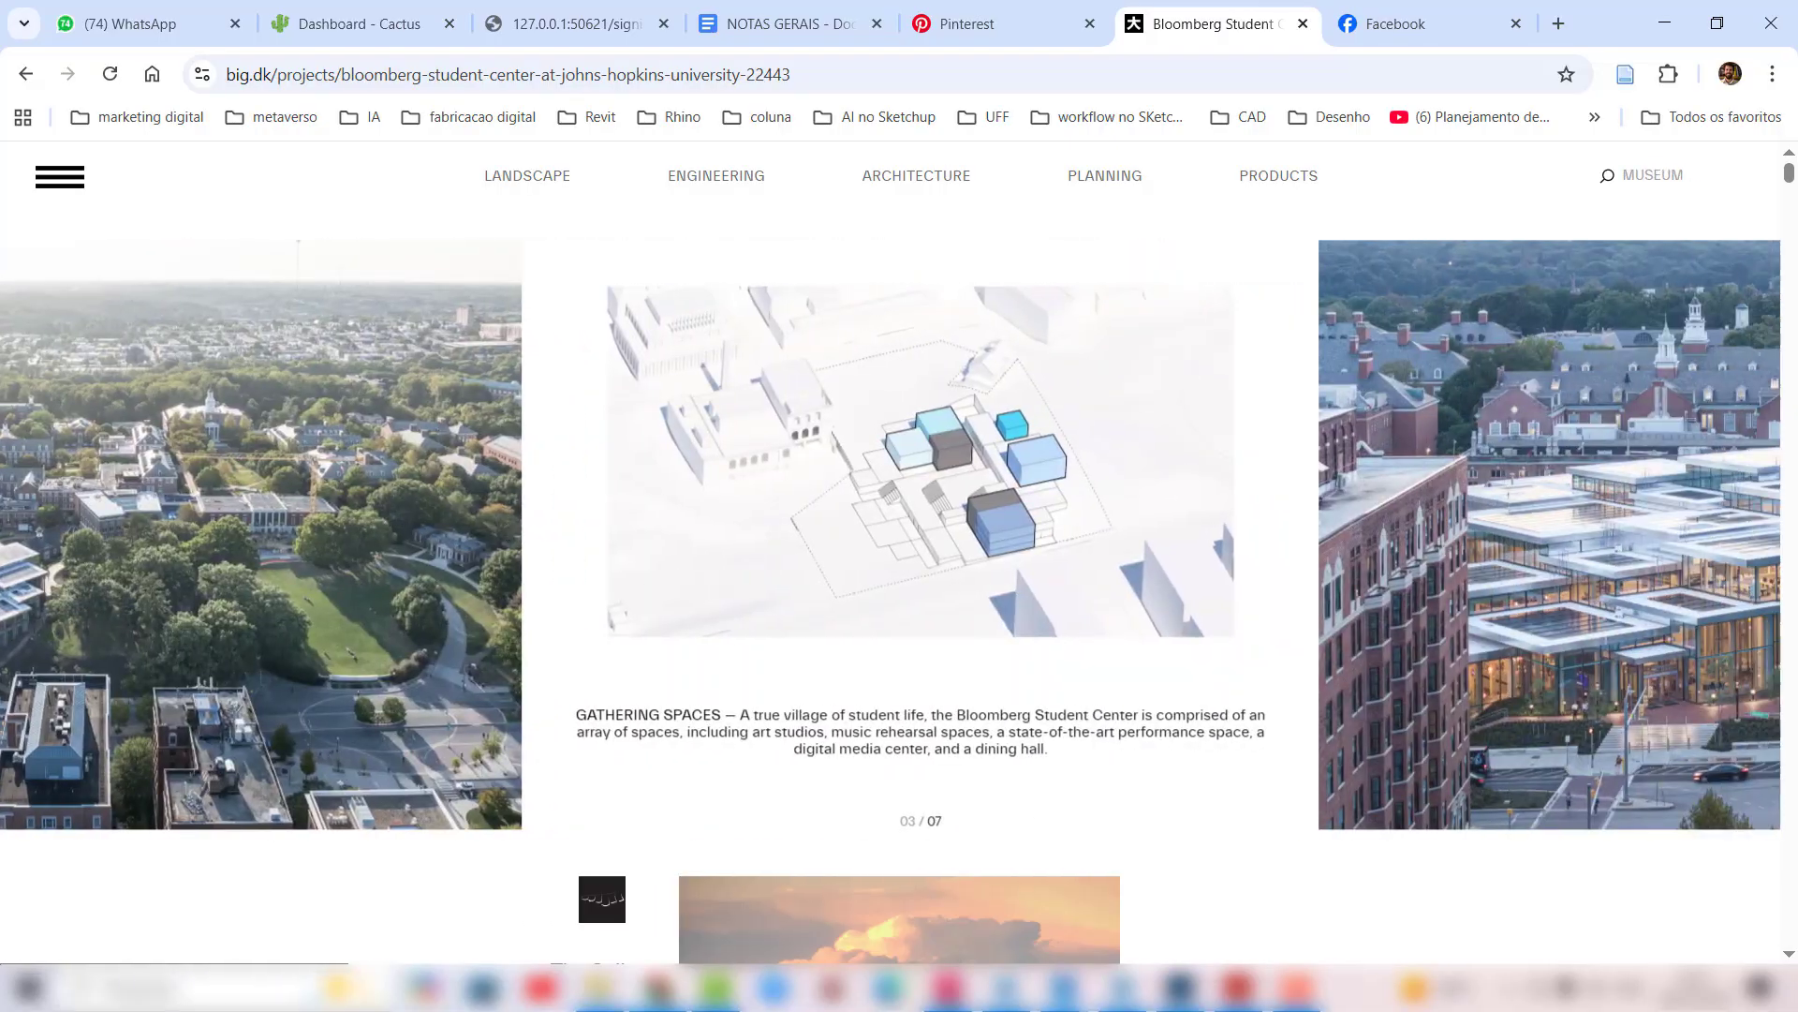
scroll(980, 350, "down", 3)
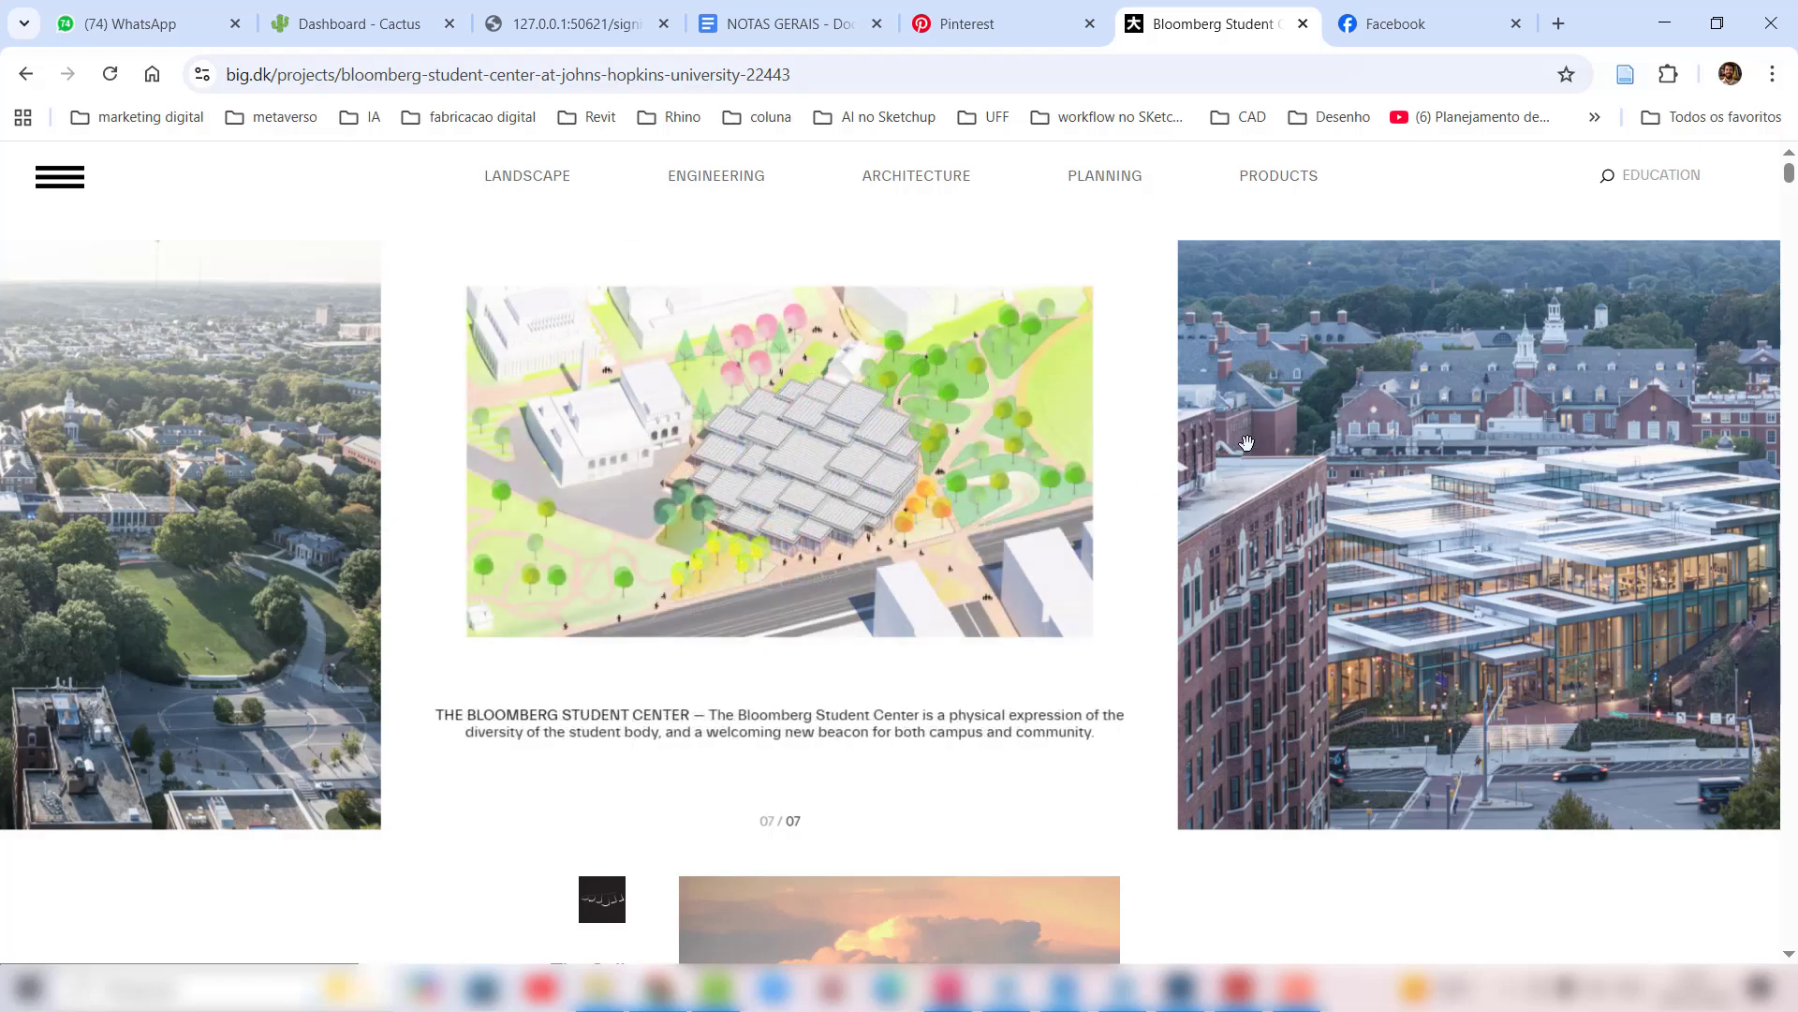
scroll(1054, 520, "down", 6)
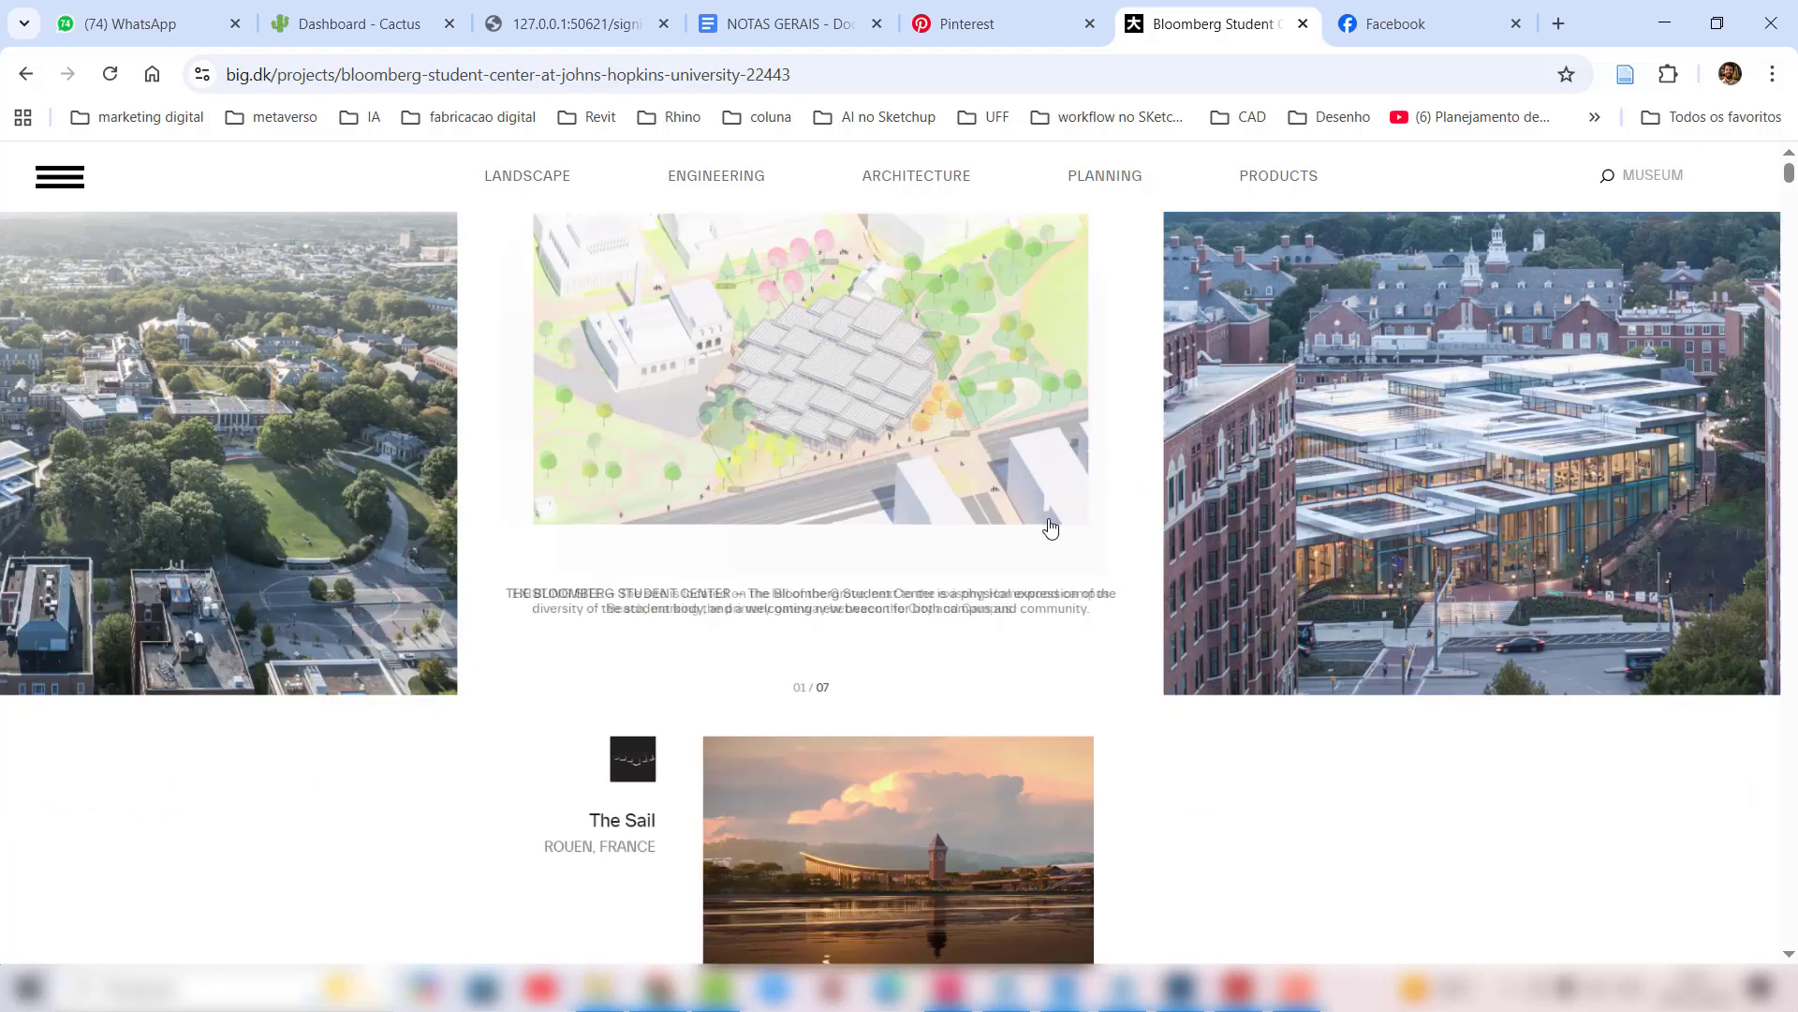
Step: Look through the Claremont McKenna College concept diagrams on the BIG website, and switch back to the massing diagrams in Photoshop
left_click(950, 642)
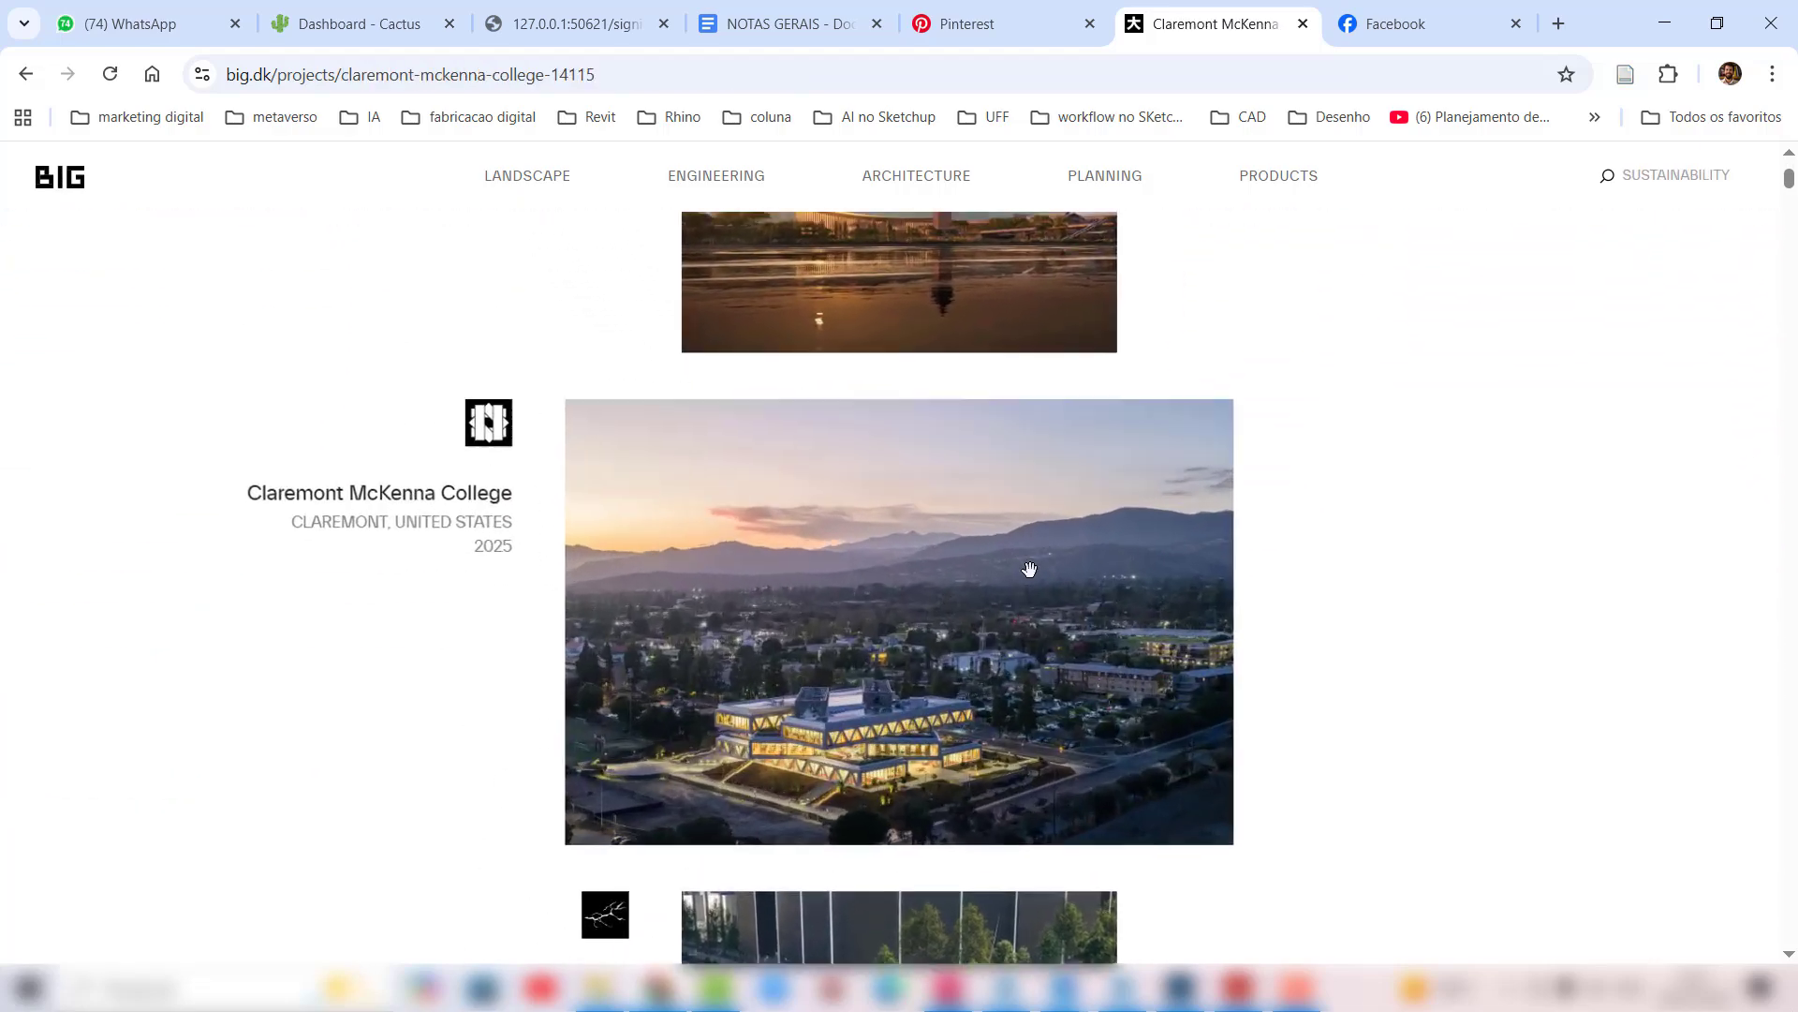
scroll(555, 597, "down", 10)
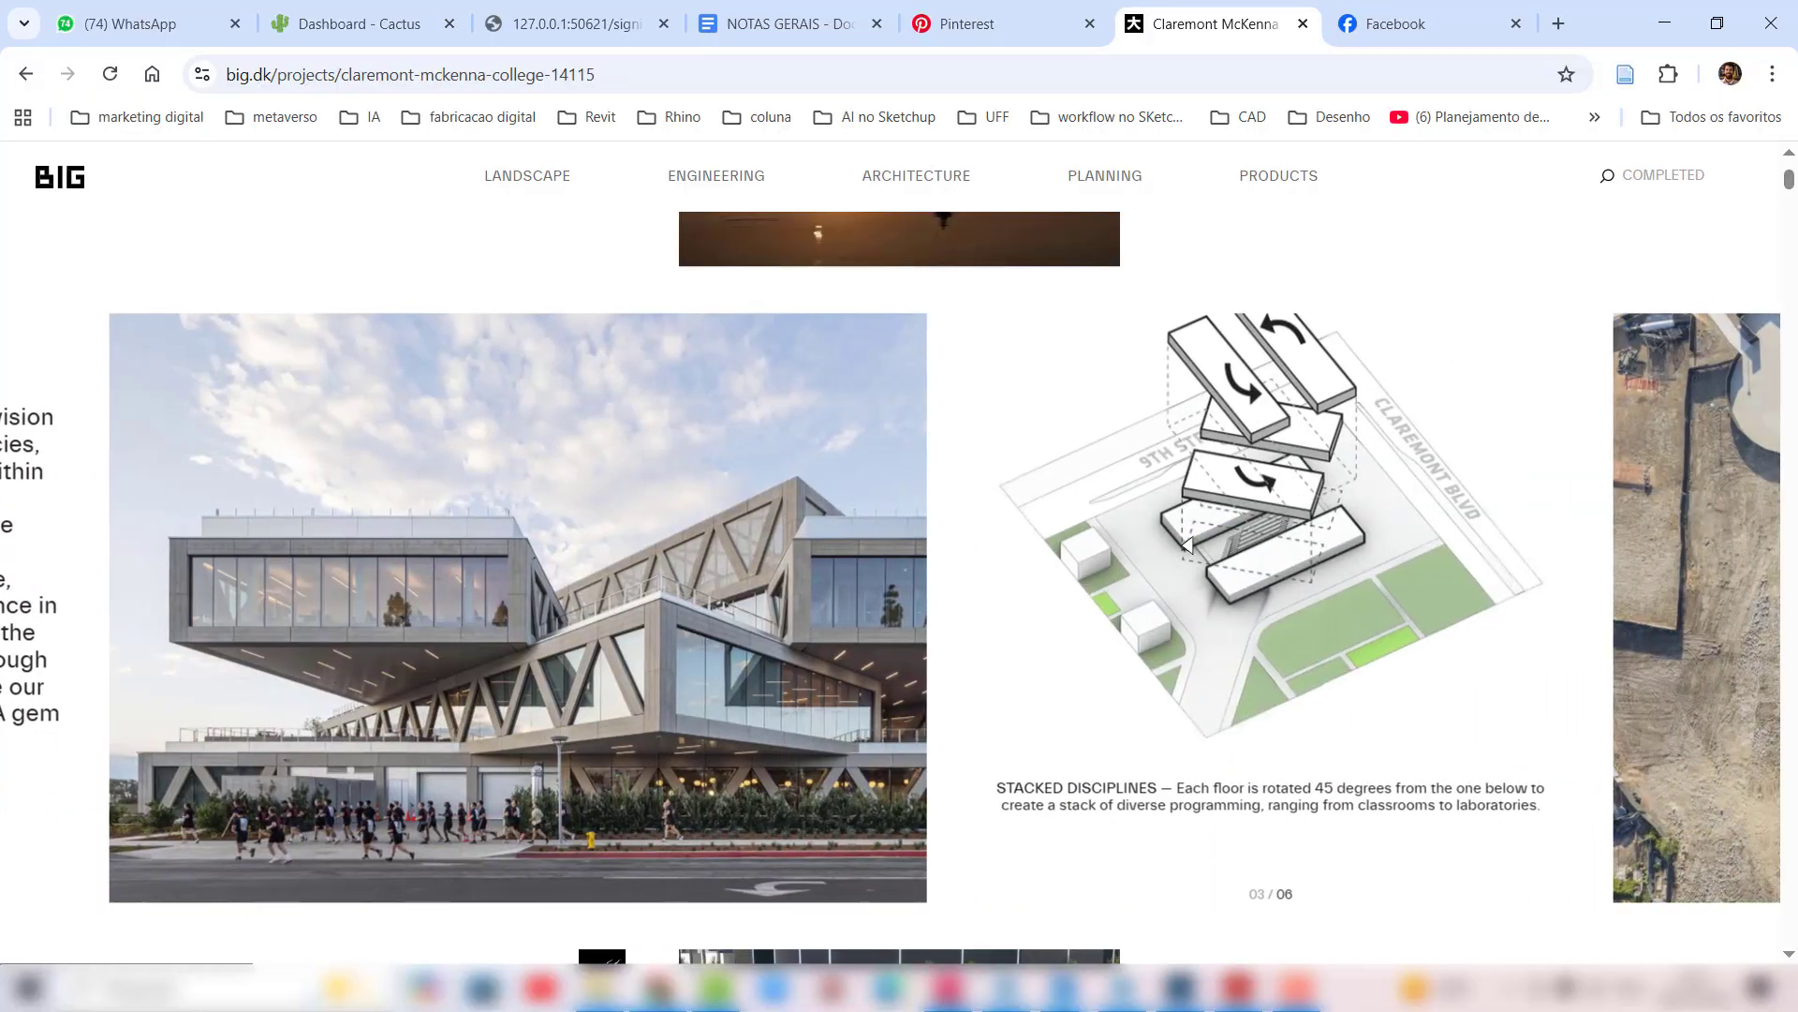
left_click_drag(1114, 581, 688, 614)
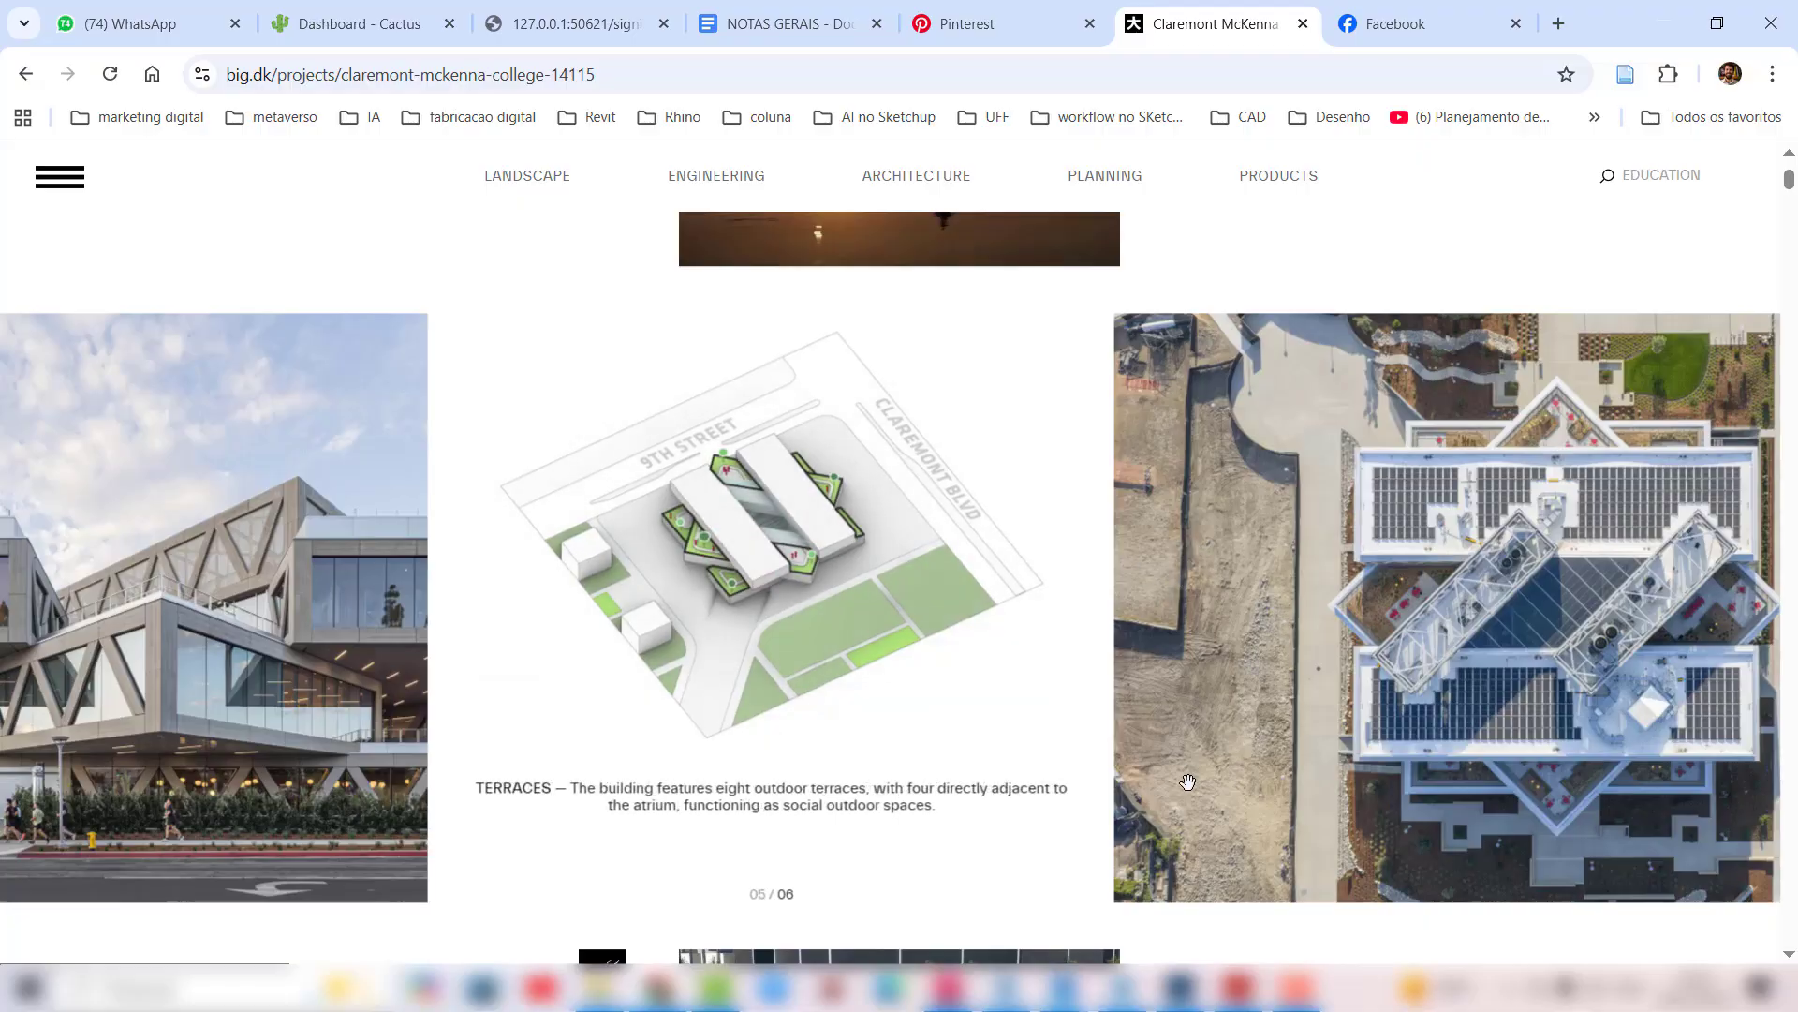
key("alt+Tab")
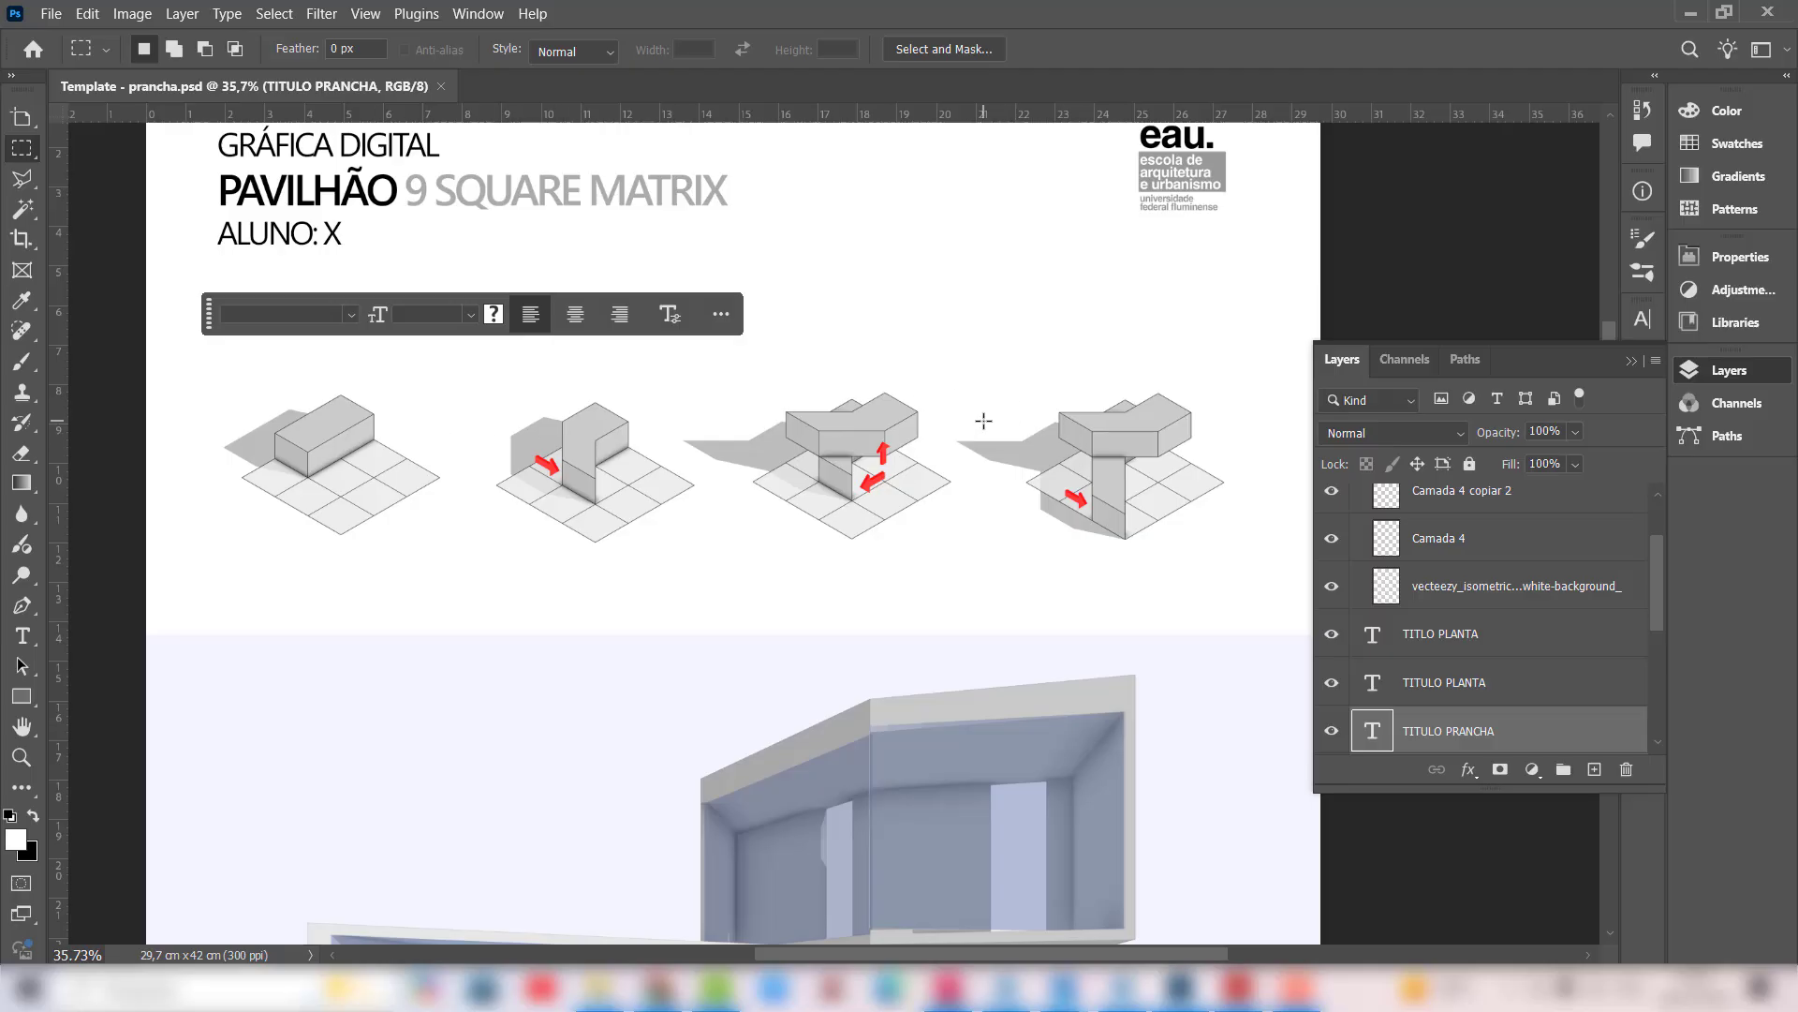
Step: Switch to SketchUp and draw most of an arrow outline on the ground beside the second diagram, with a shaft about 3.6 m long
left_click(1136, 986)
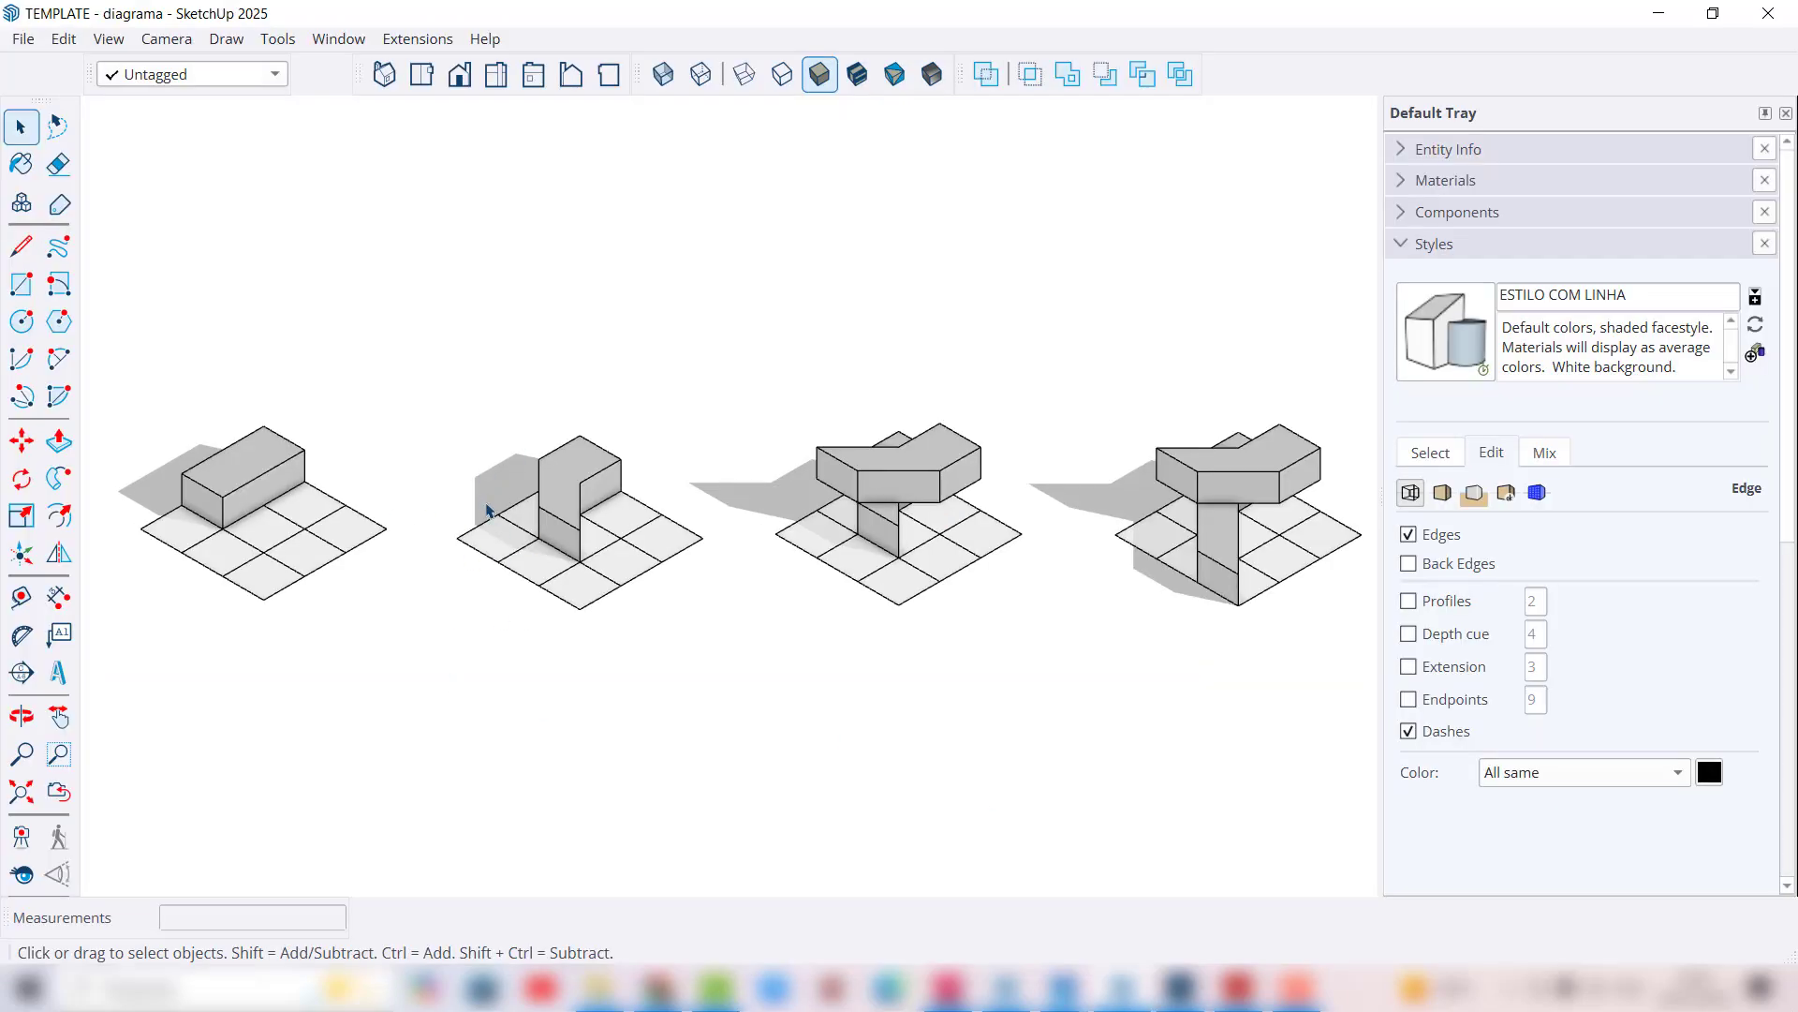
scroll(497, 510, "up", 4)
scroll(807, 503, "up", 1)
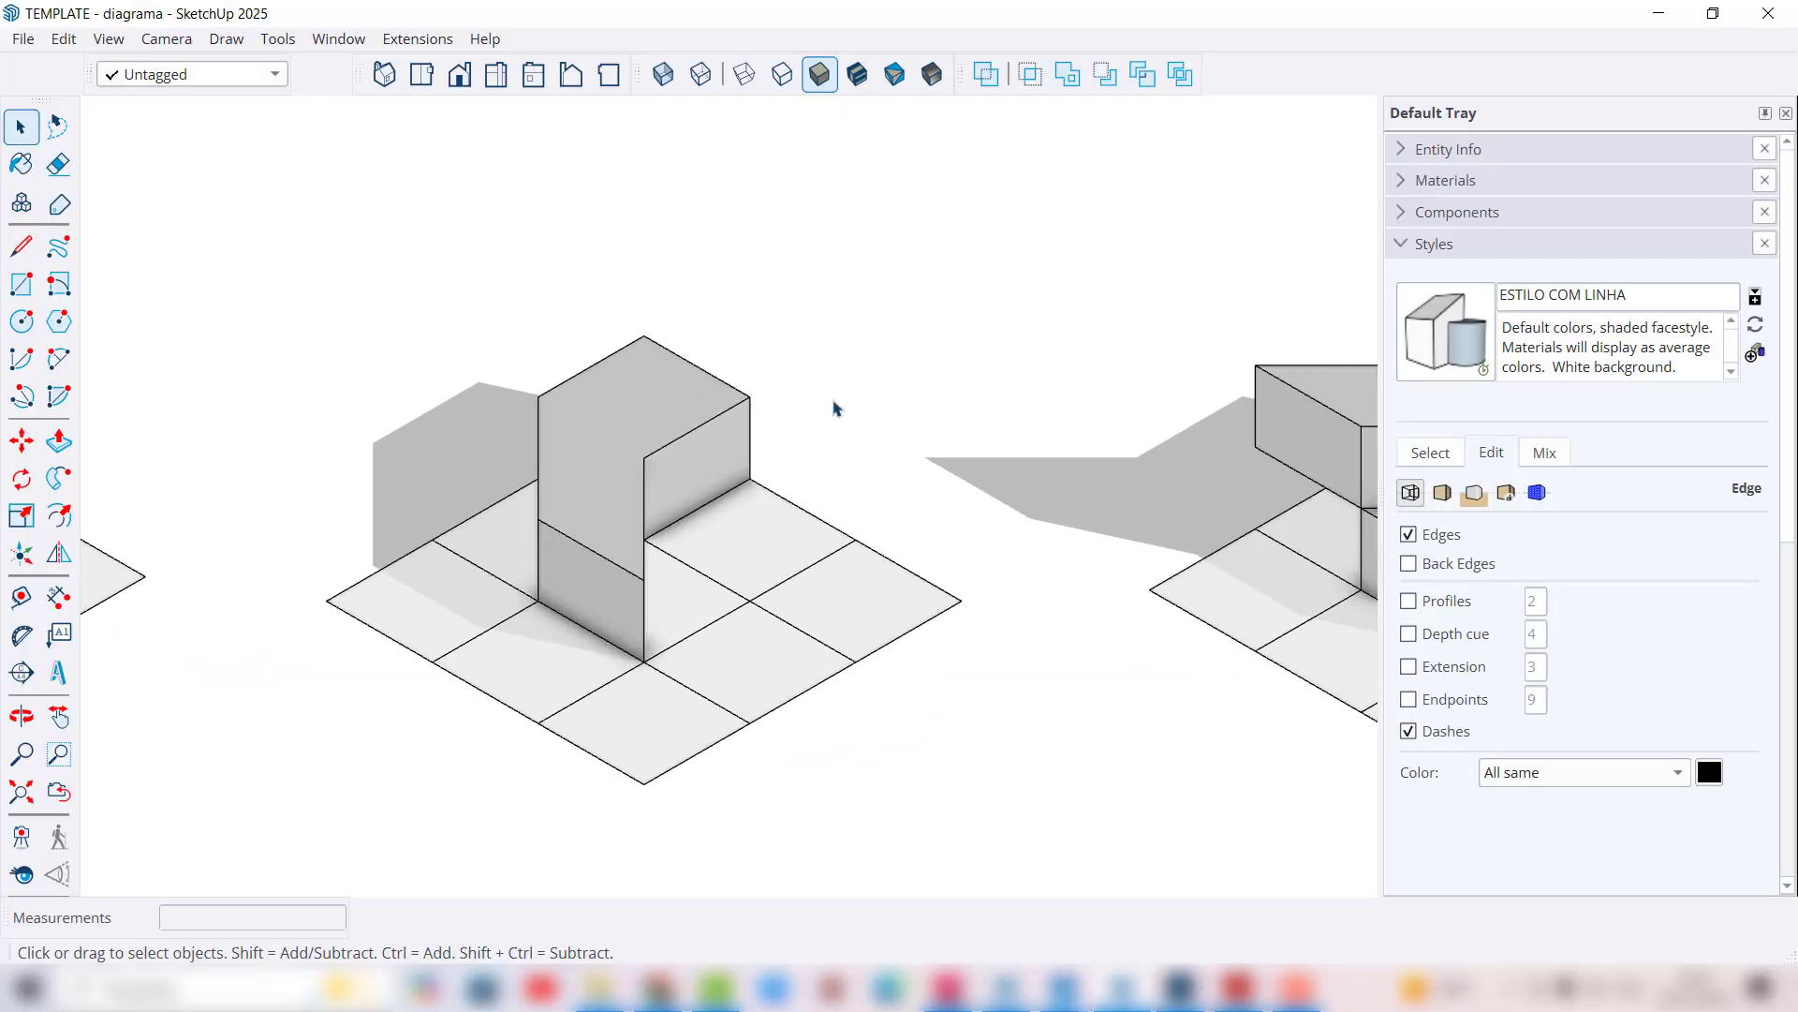
left_click(20, 246)
scroll(594, 522, "down", 3)
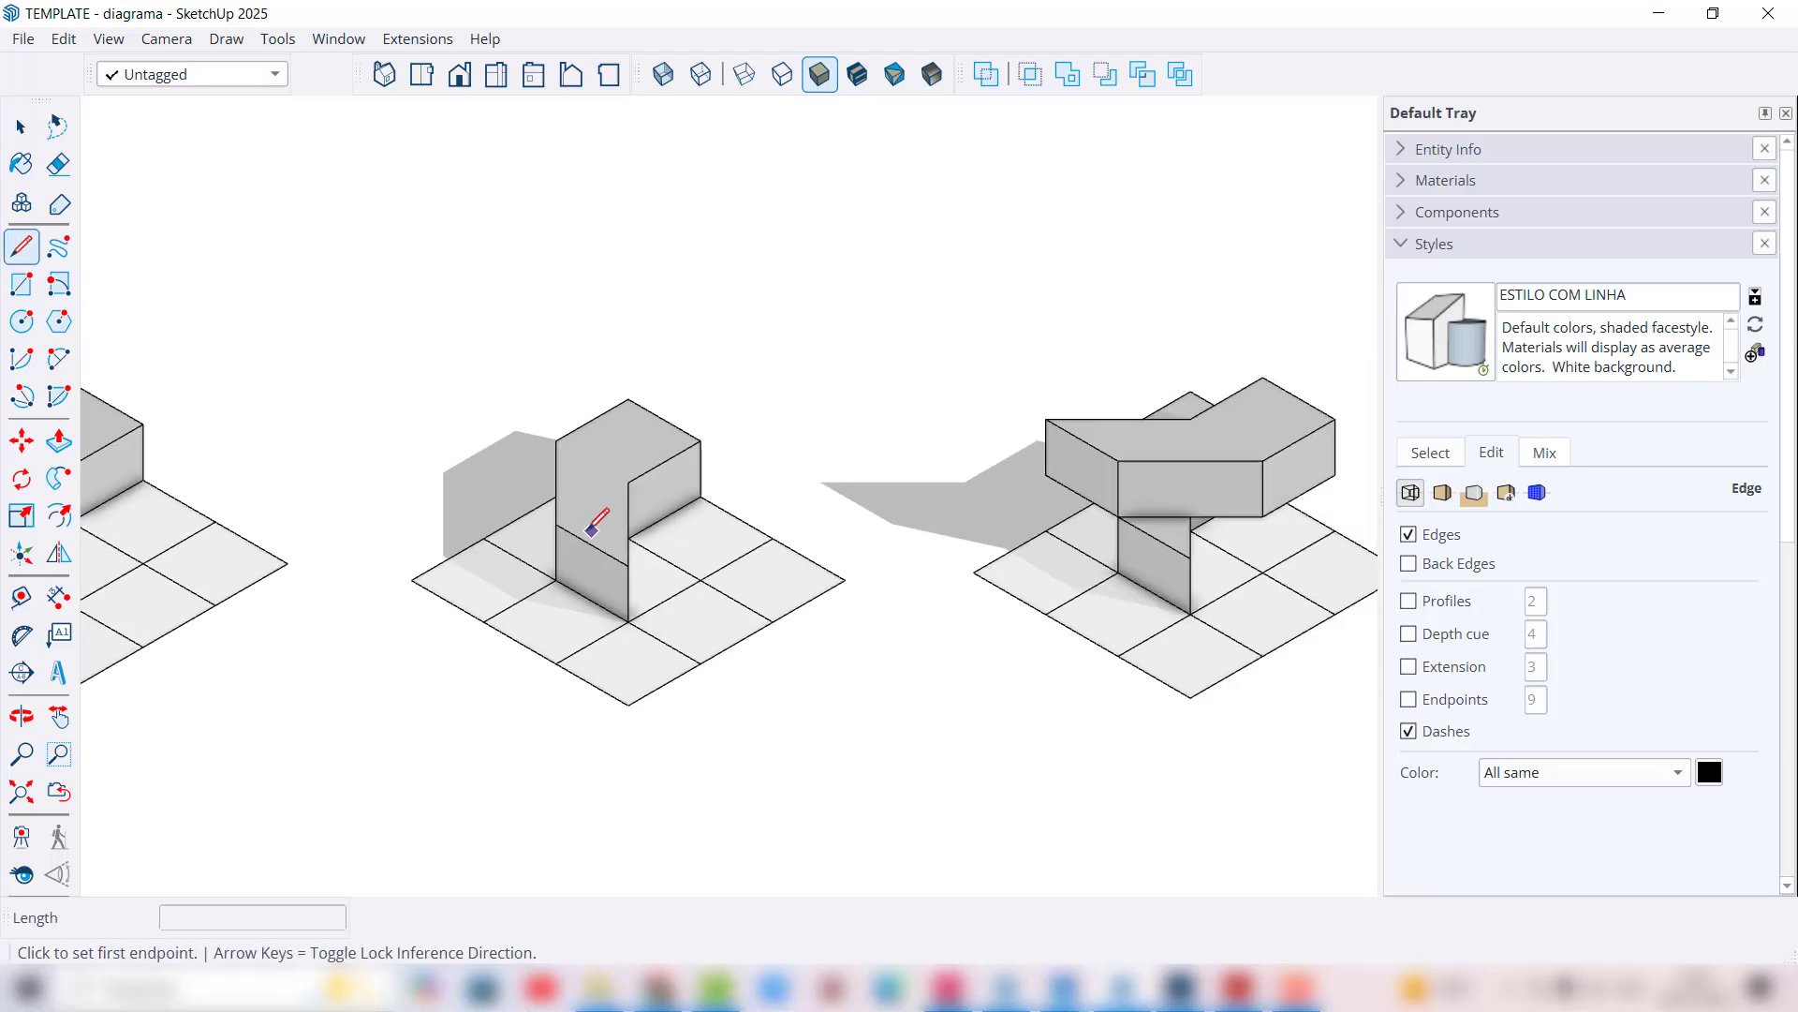
scroll(482, 649, "up", 2)
left_click(481, 650)
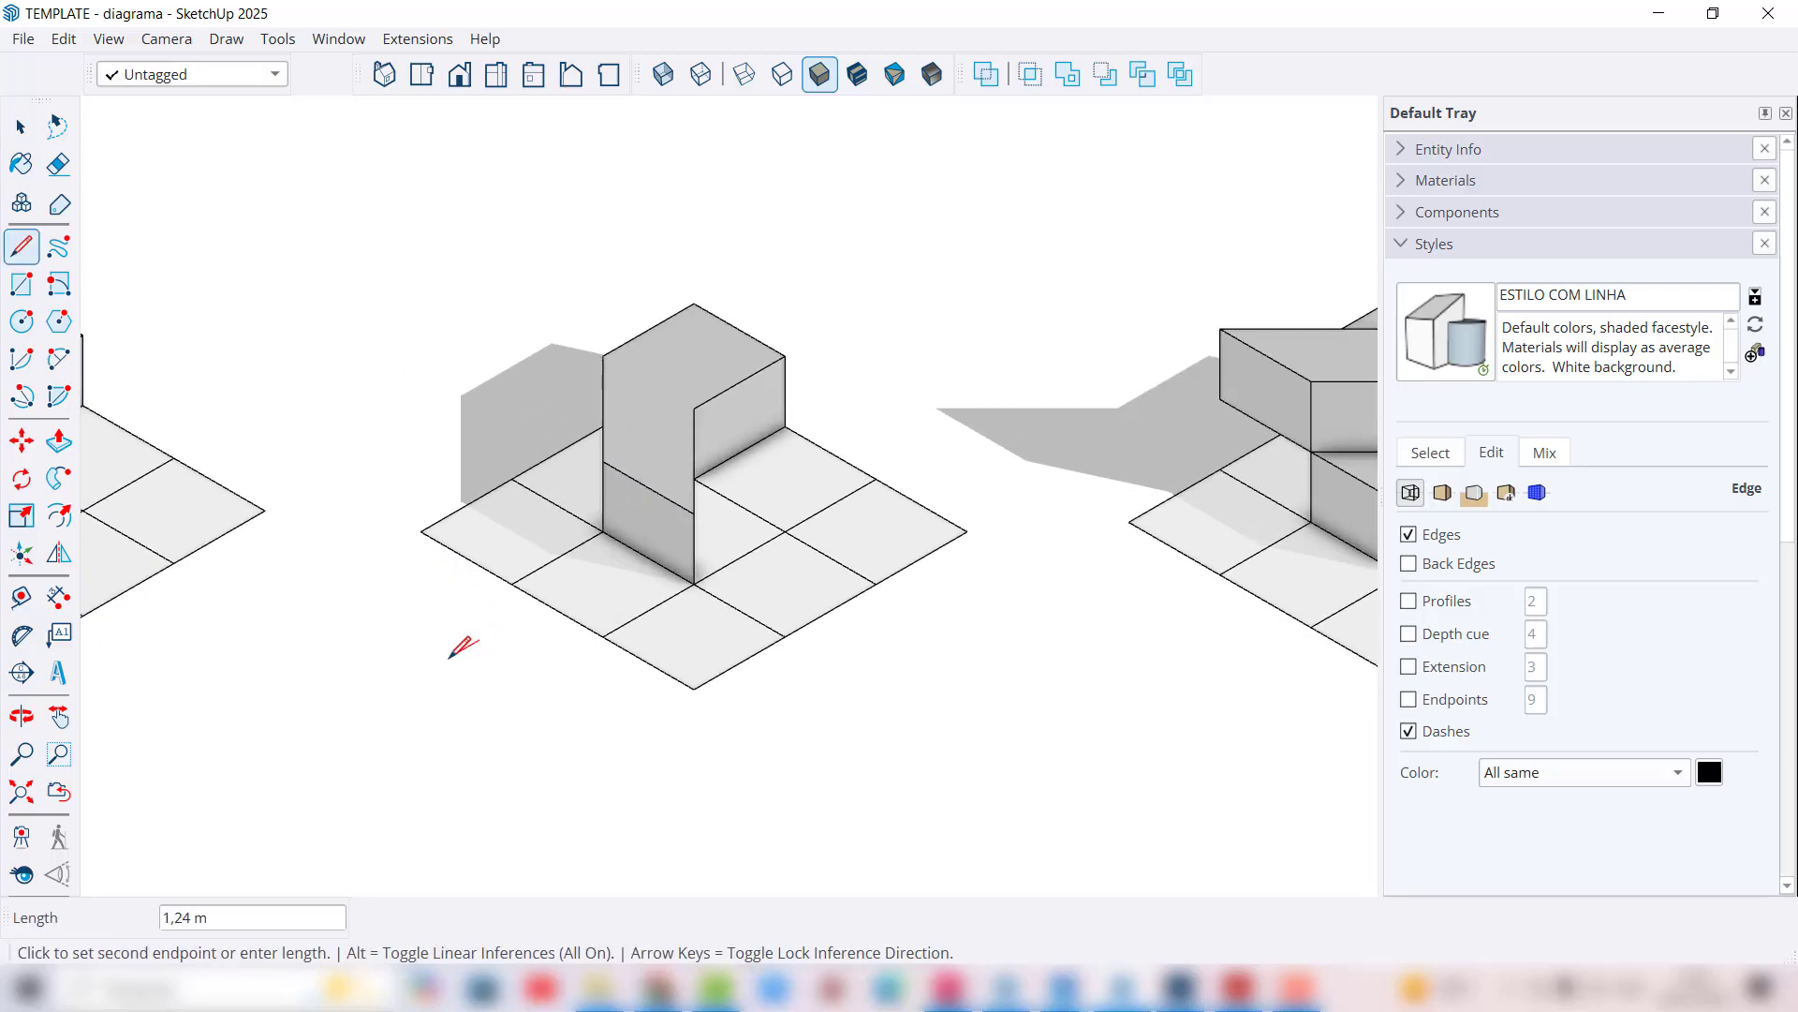
left_click(447, 659)
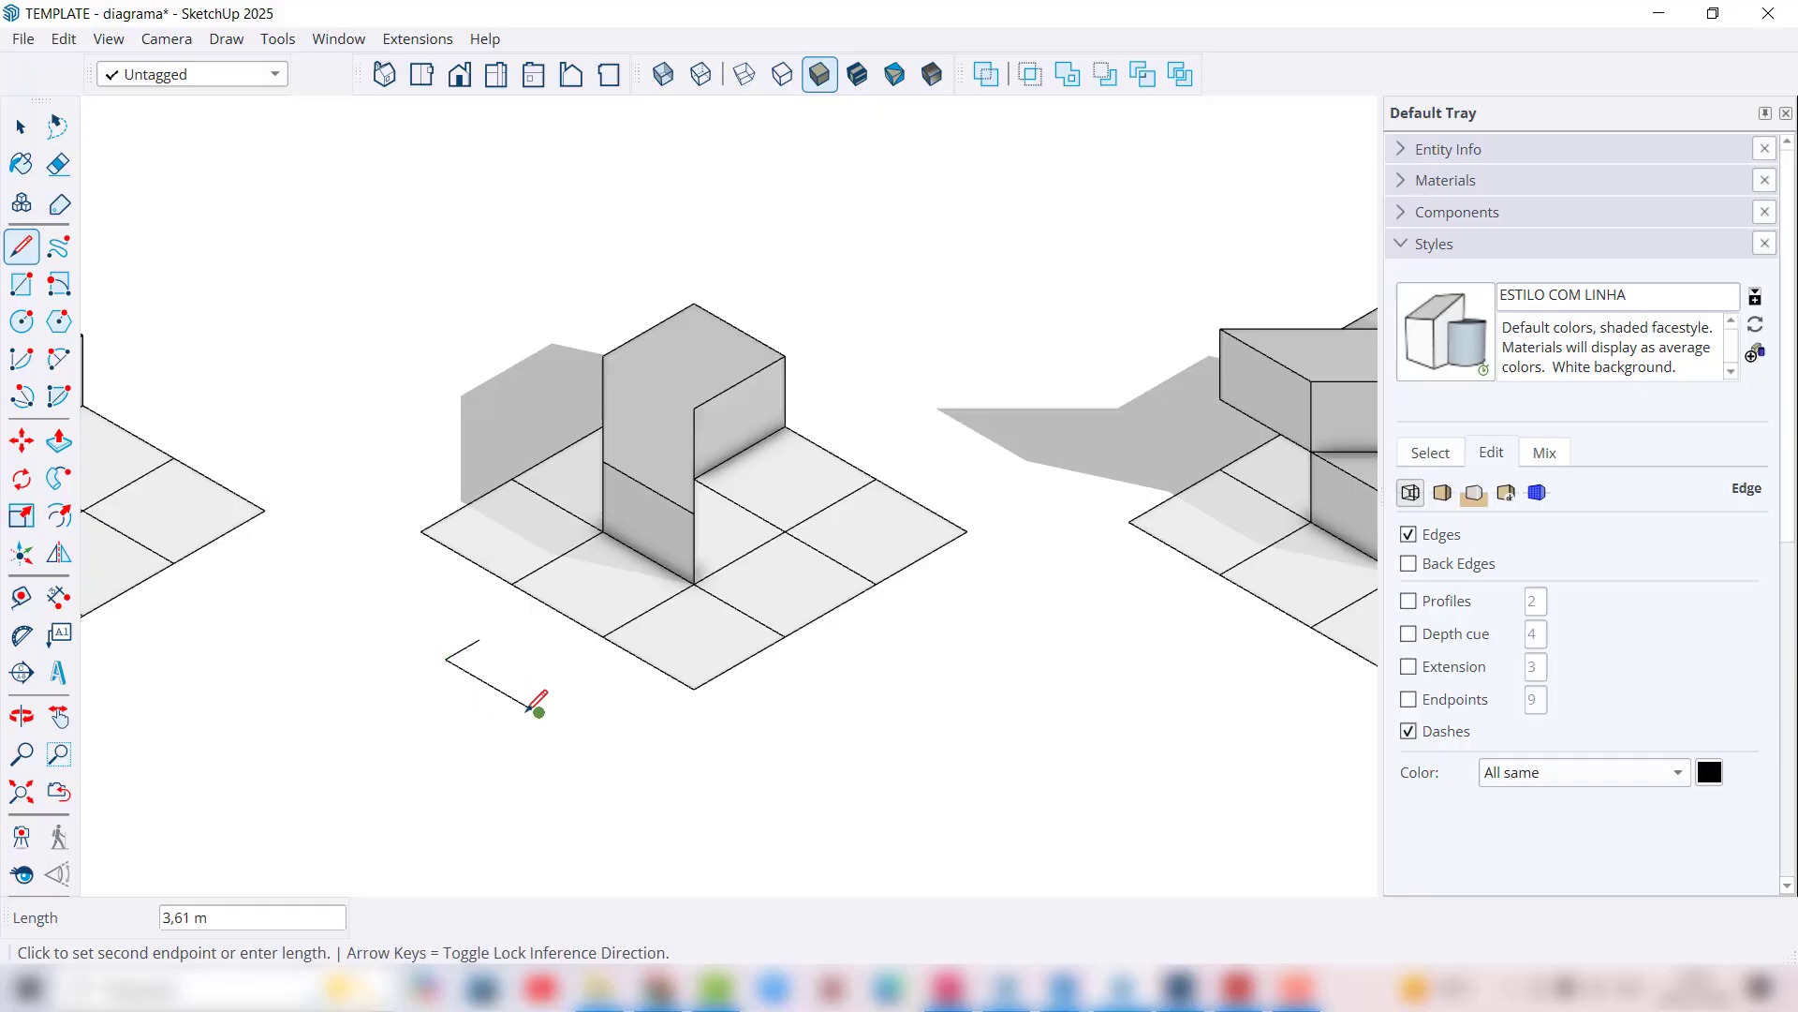
left_click(539, 712)
left_click(514, 727)
left_click(590, 740)
left_click(589, 682)
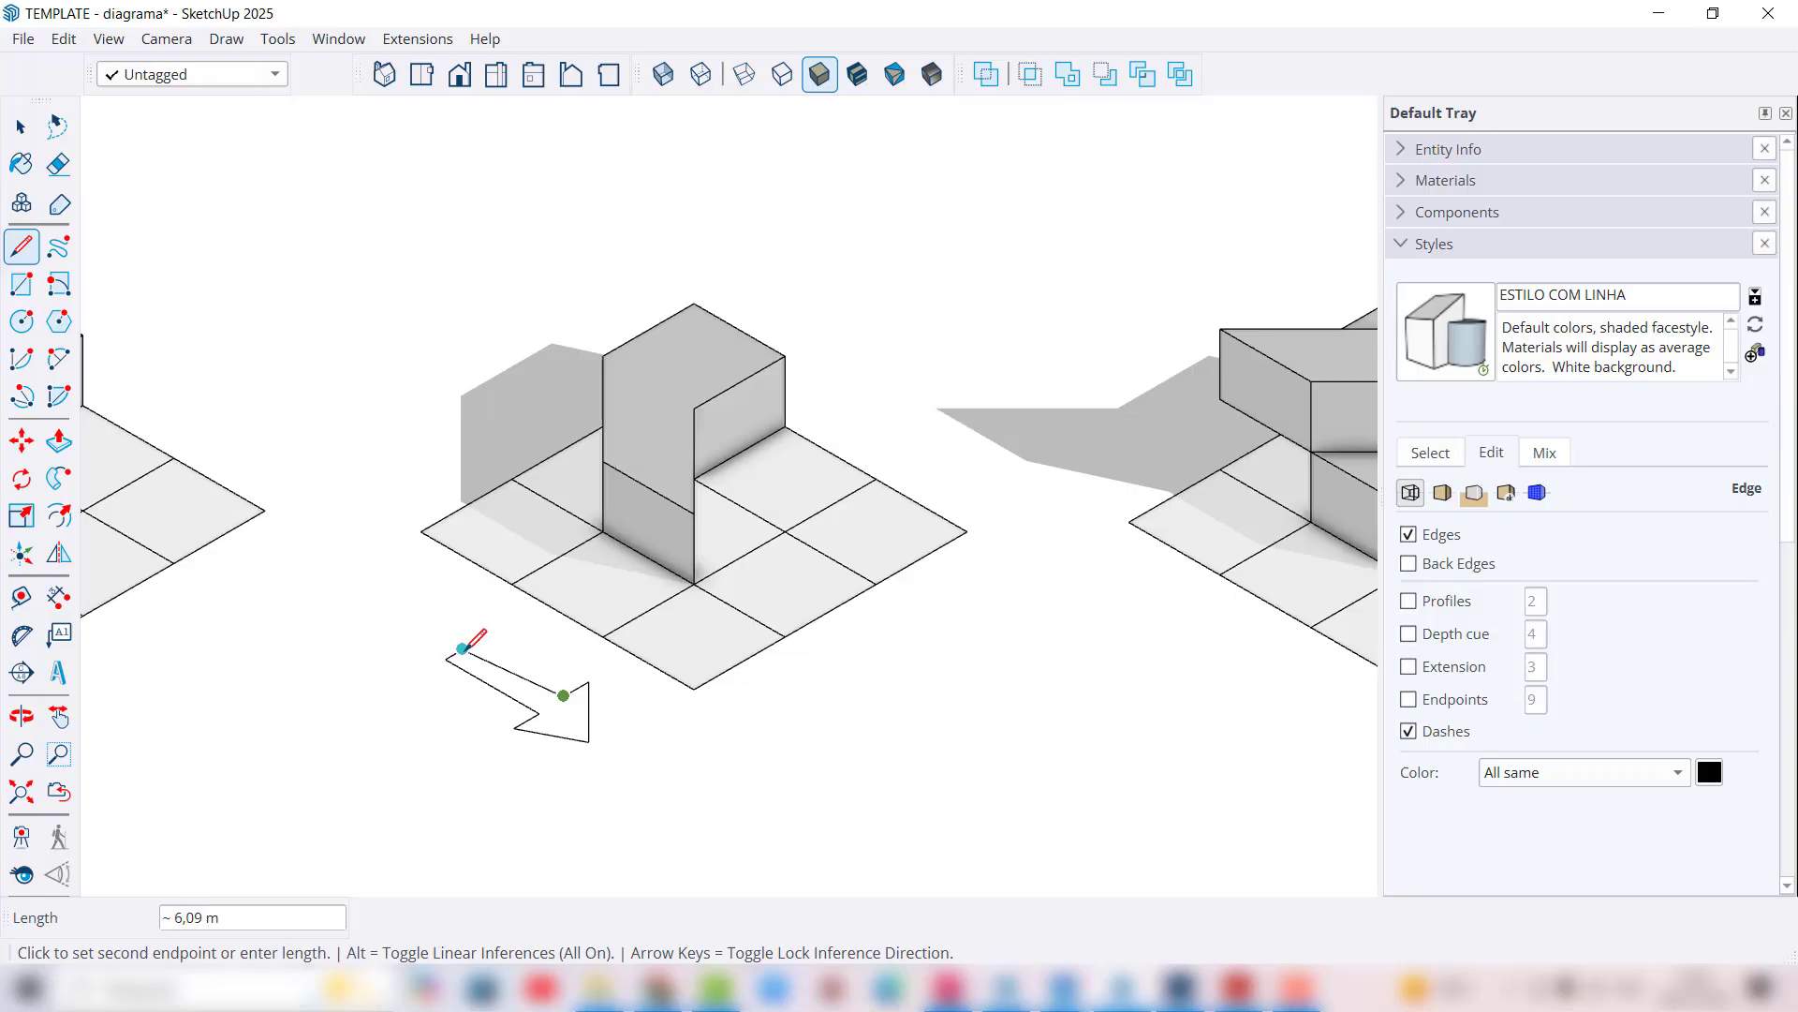
Step: Close the arrow outline with the remaining shaft edge and delete the surplus edge at its tail
middle_click_drag(473, 640, 562, 714)
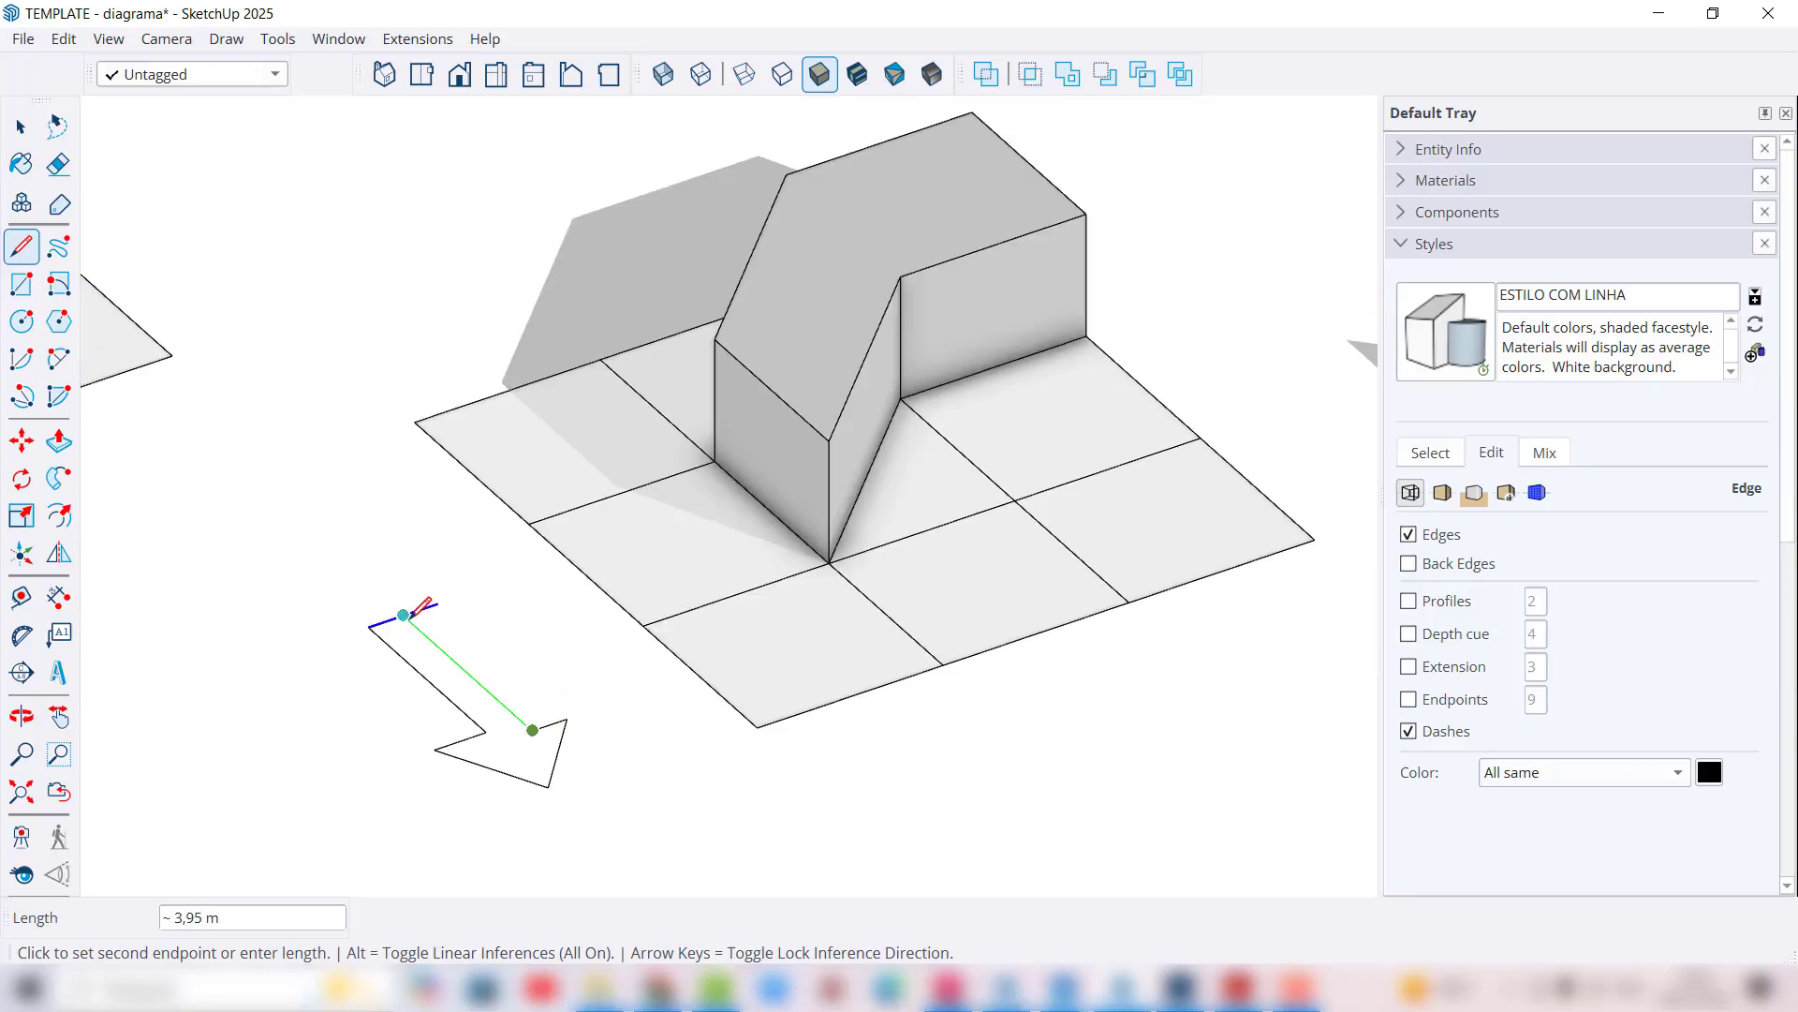
left_click(403, 616)
key("space")
left_click(430, 607)
key("Delete")
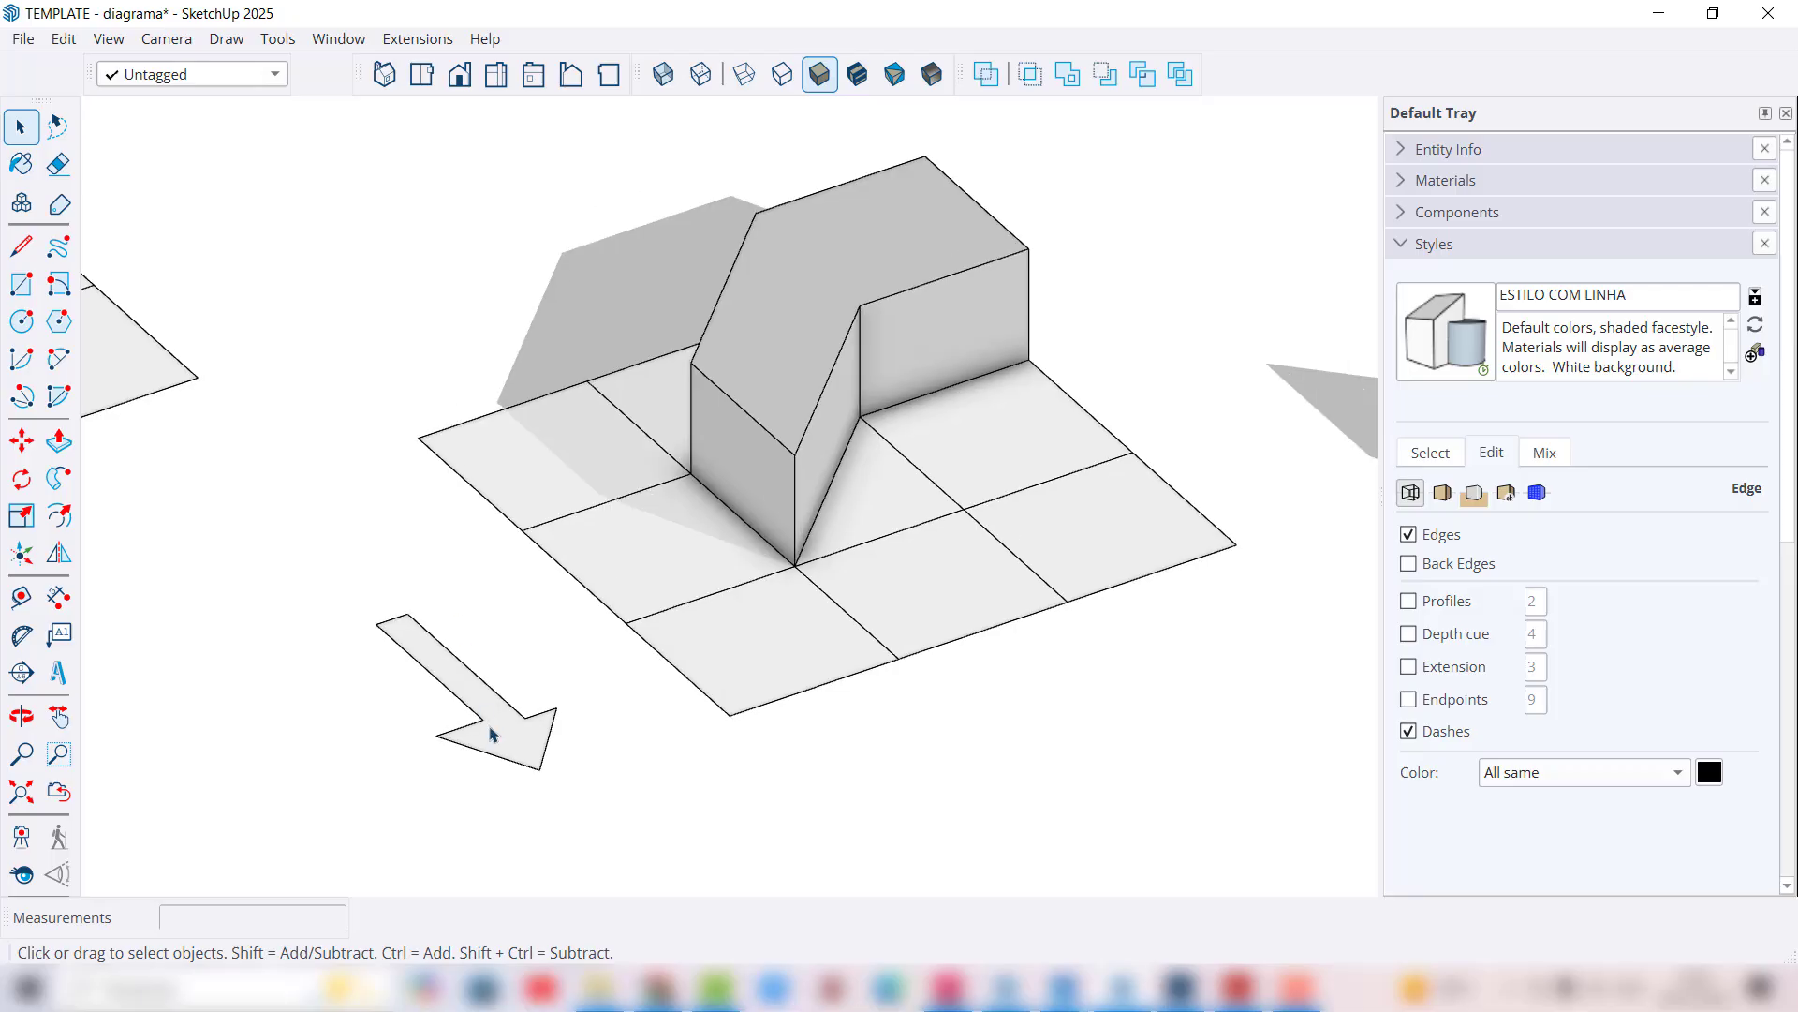
Step: Move the short back edge of the arrowhead about 0.35 m toward the tail
scroll(541, 723, "up", 3)
left_click(559, 706)
key("m")
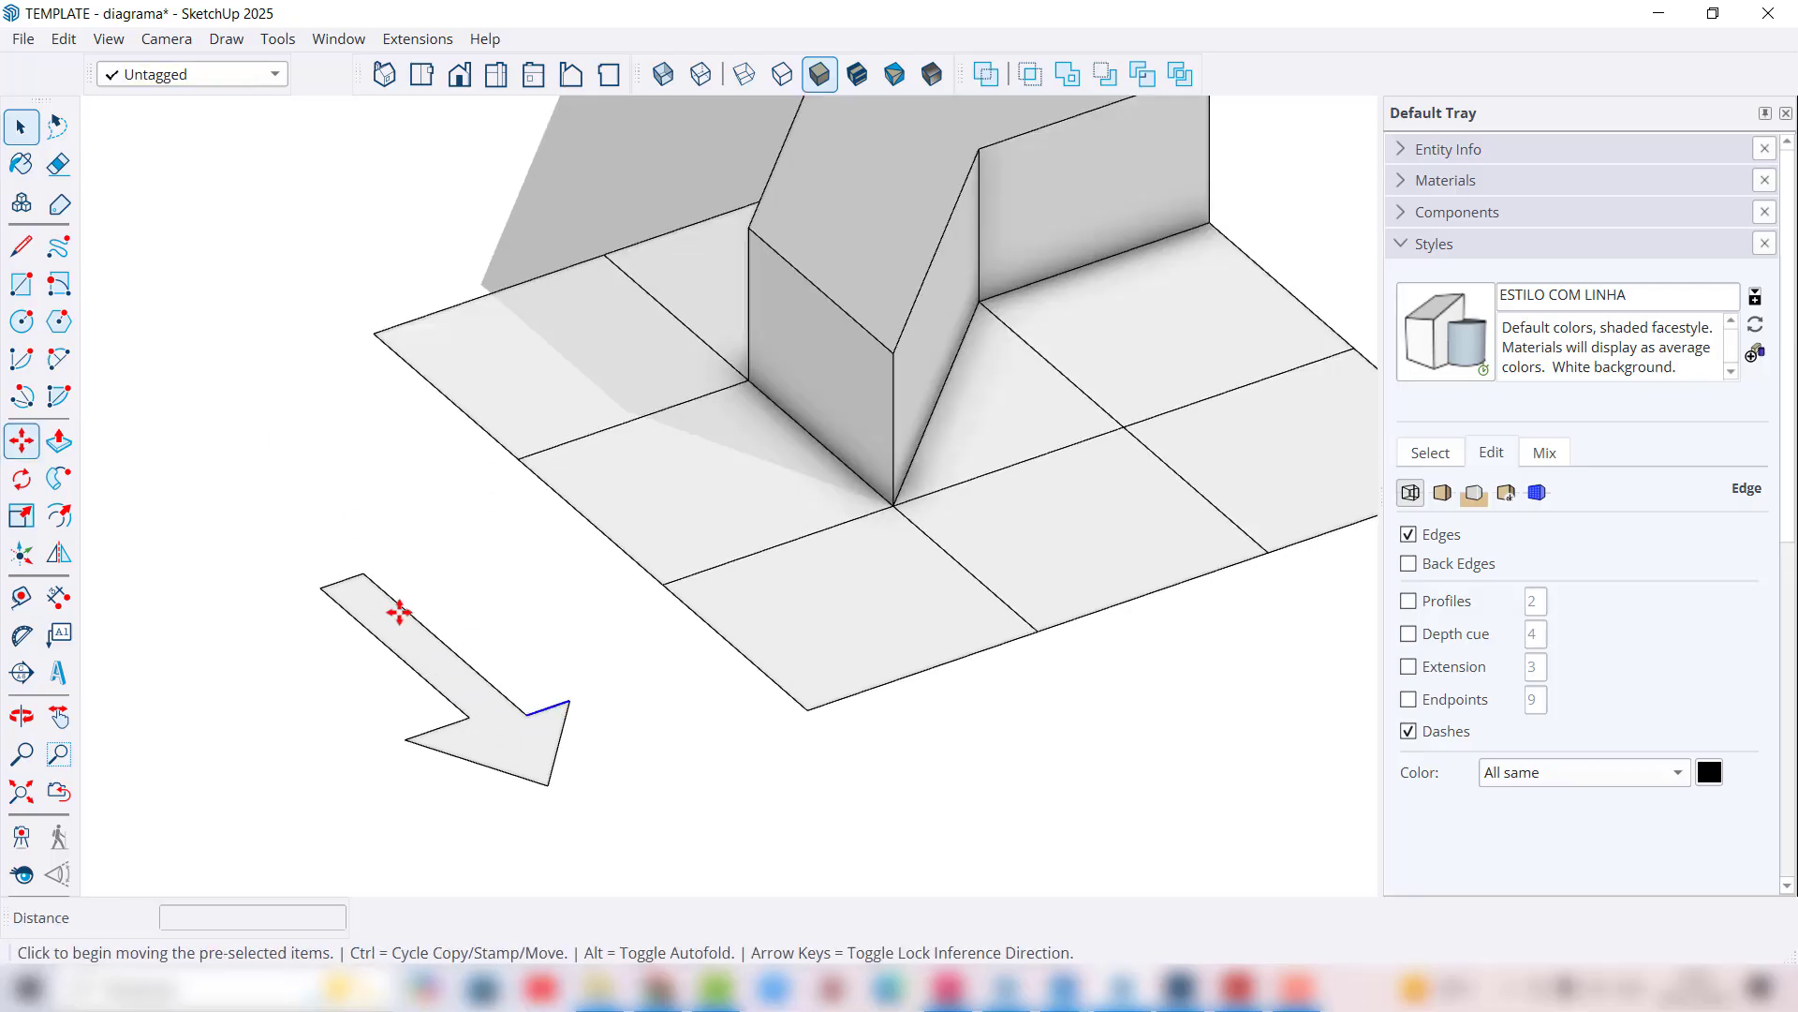
left_click(528, 713)
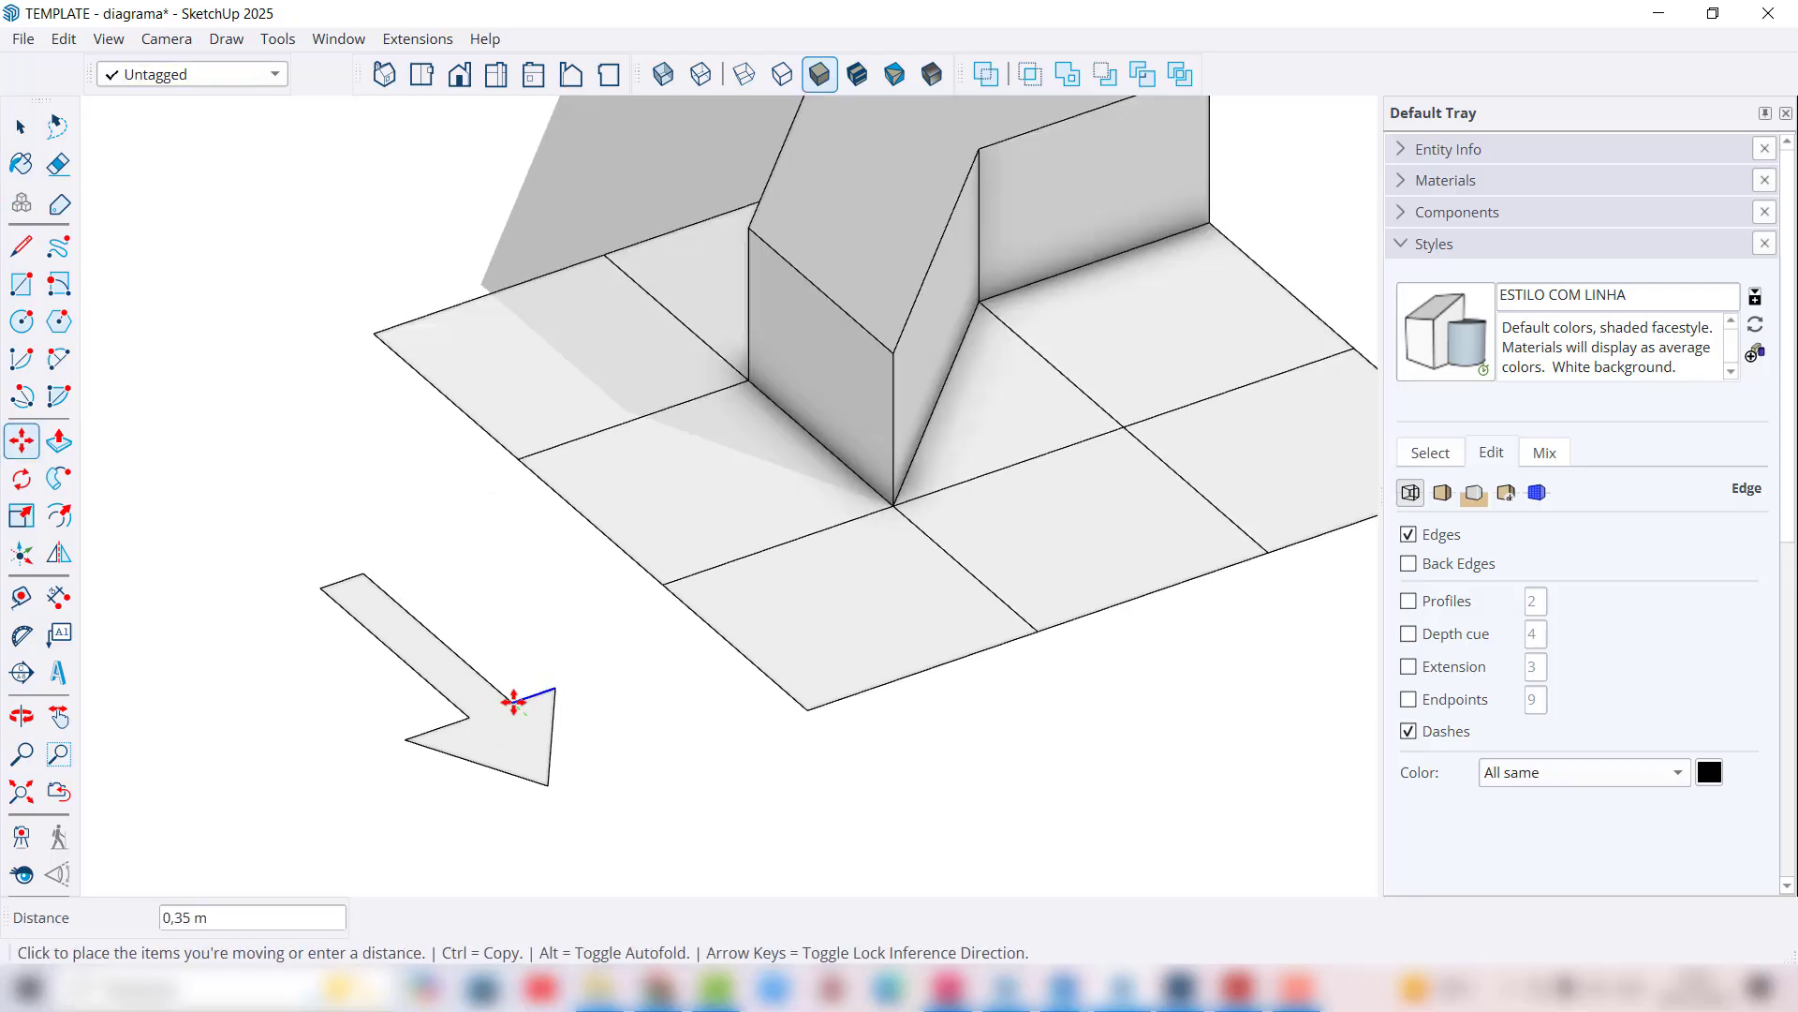
left_click(514, 703)
key("space")
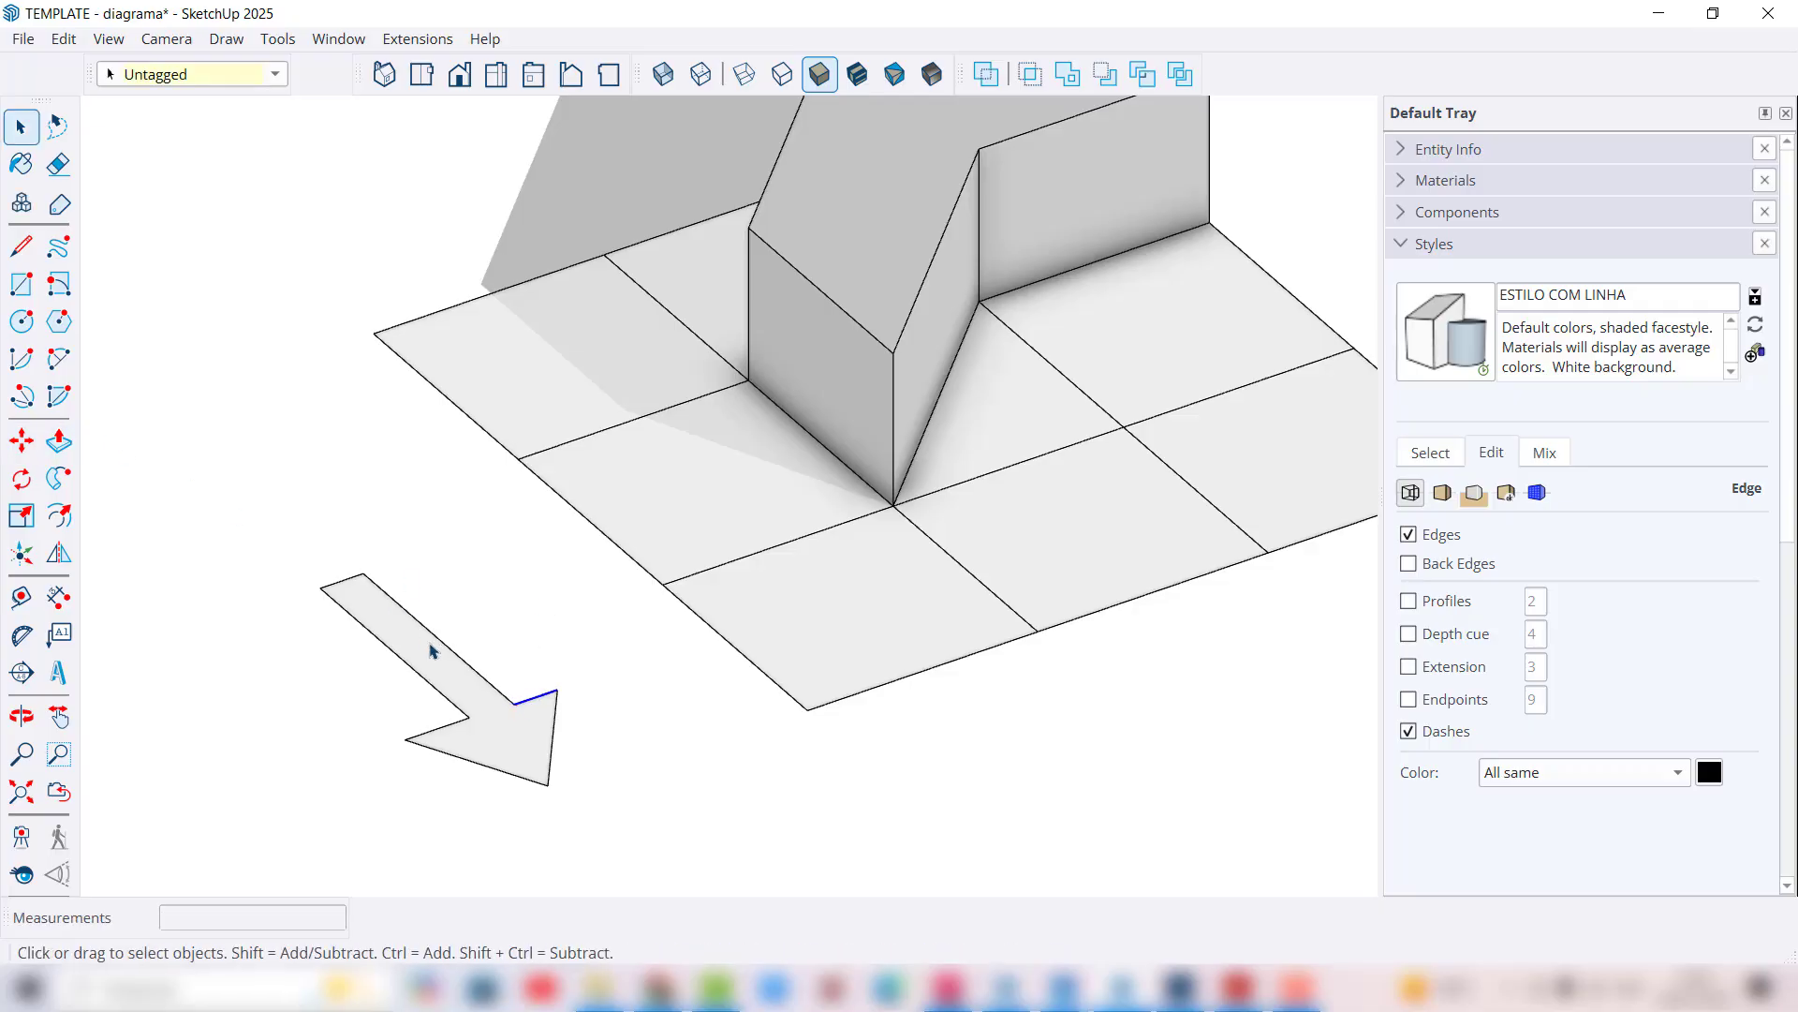
Step: Push/Pull the arrow face up about 0.19 m to give the arrow thickness
left_click(61, 444)
left_click(488, 712)
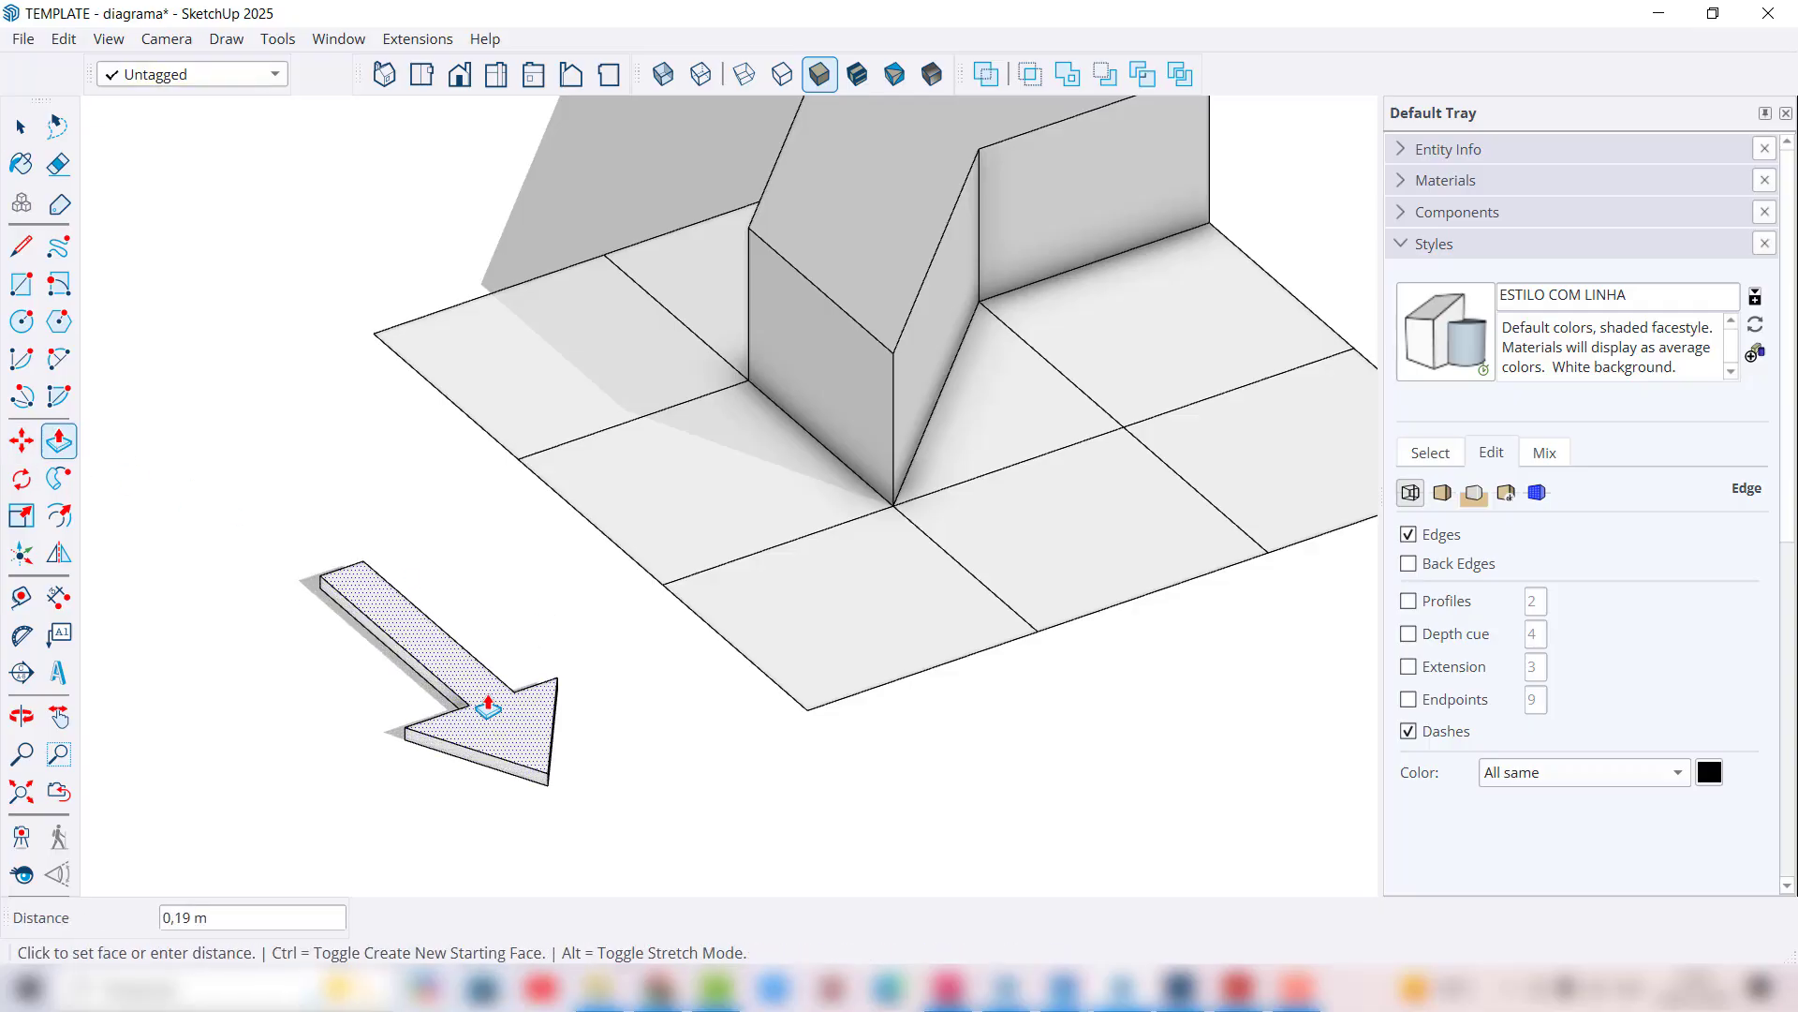
left_click(488, 702)
key("space")
Step: Select the whole arrow and paint it with A04_Scarlet_Glow from the Solid Colors library
scroll(477, 694, "down", 2)
left_click_drag(309, 587, 537, 799)
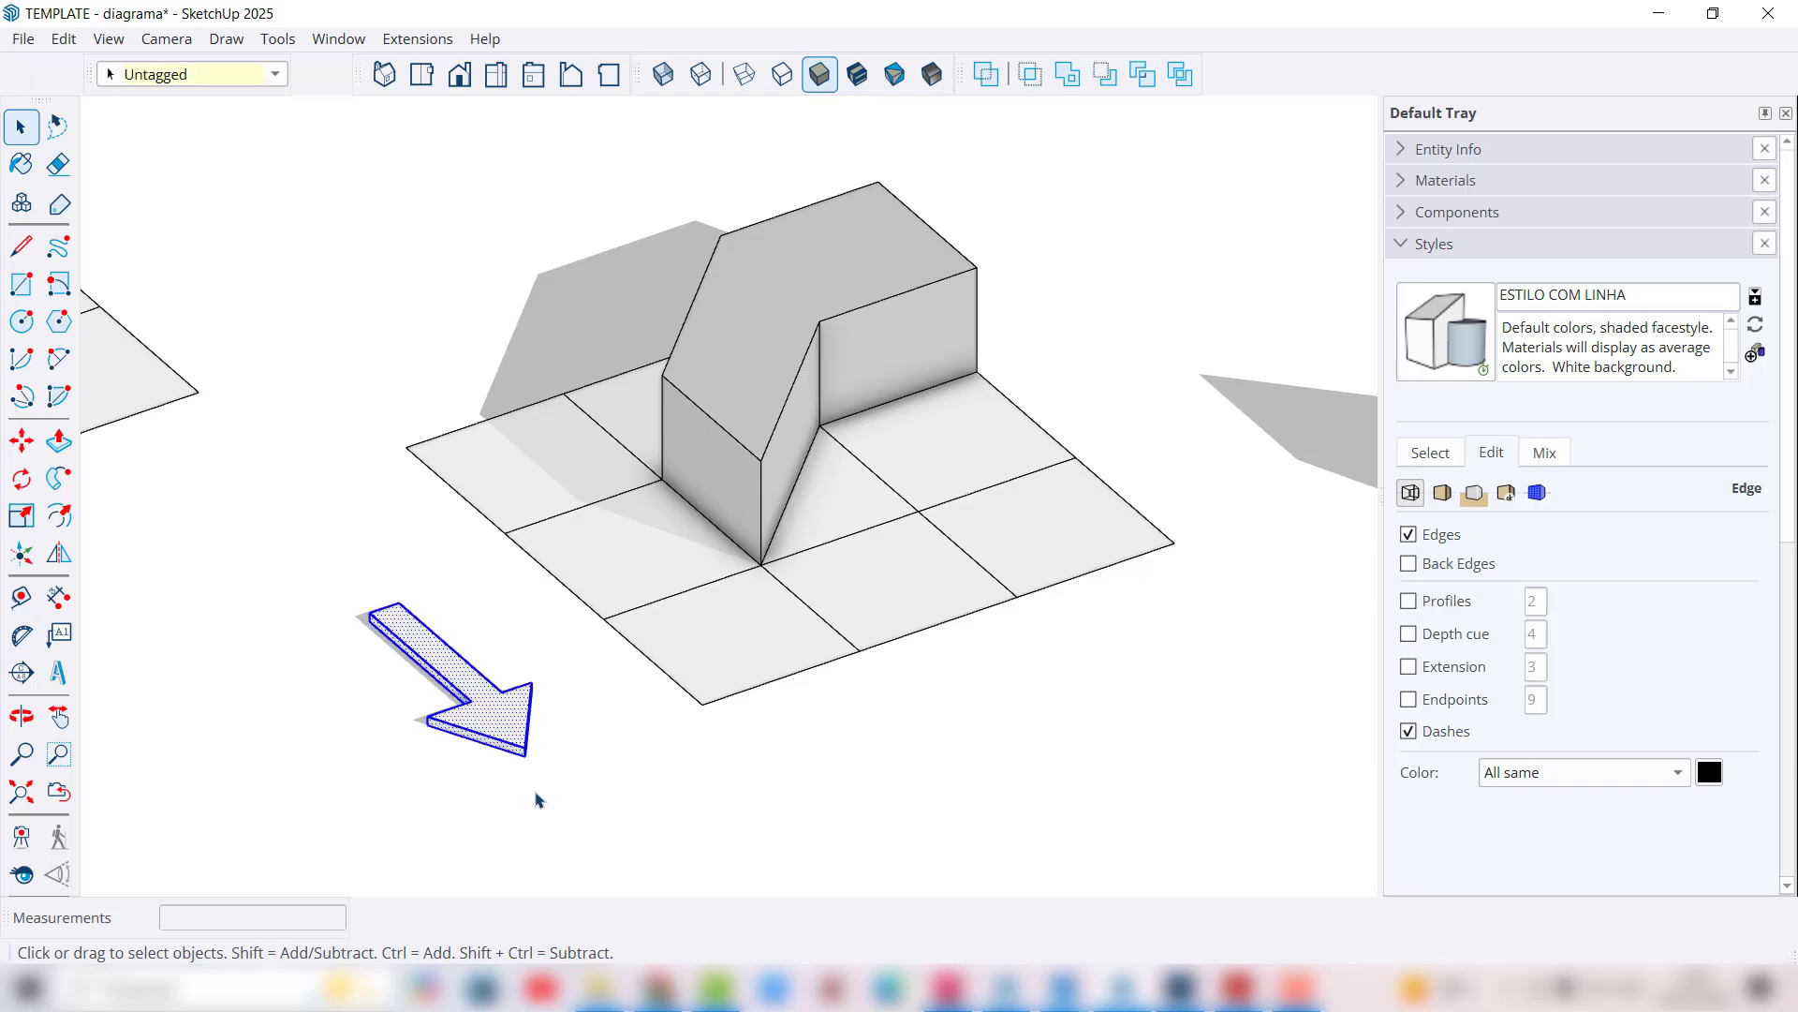
left_click(22, 164)
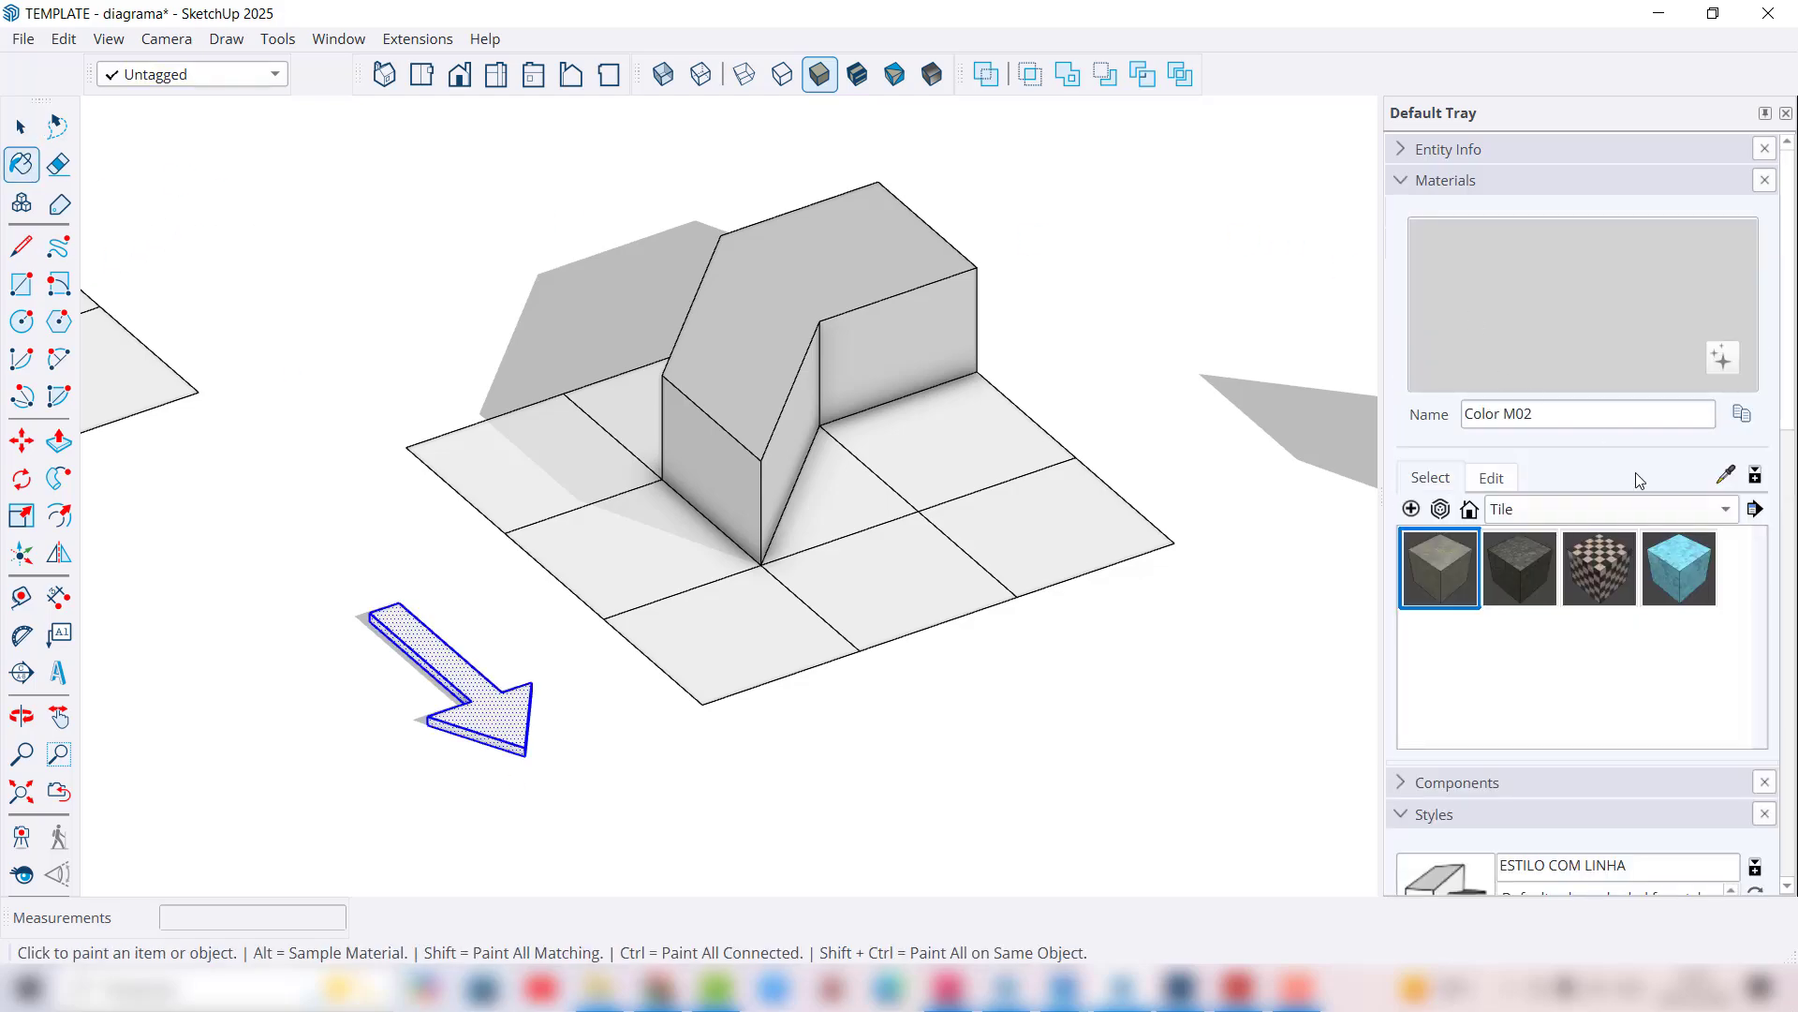
left_click(1726, 509)
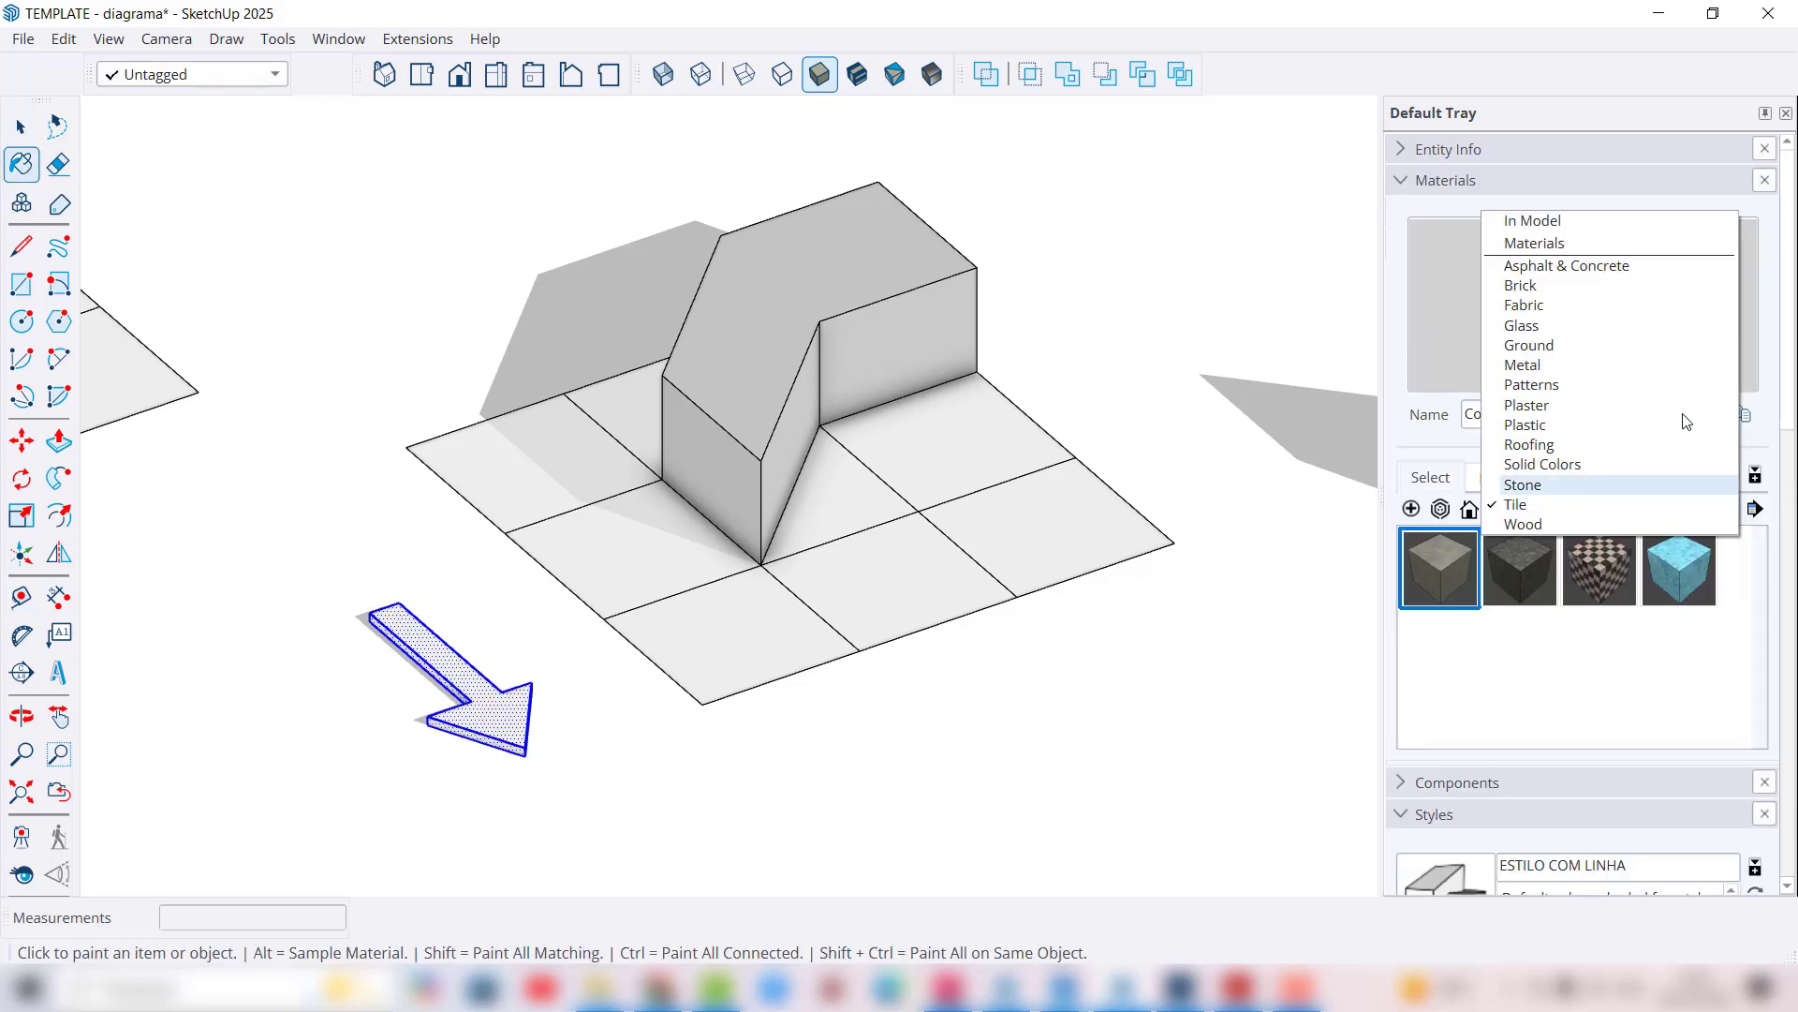
left_click(1565, 508)
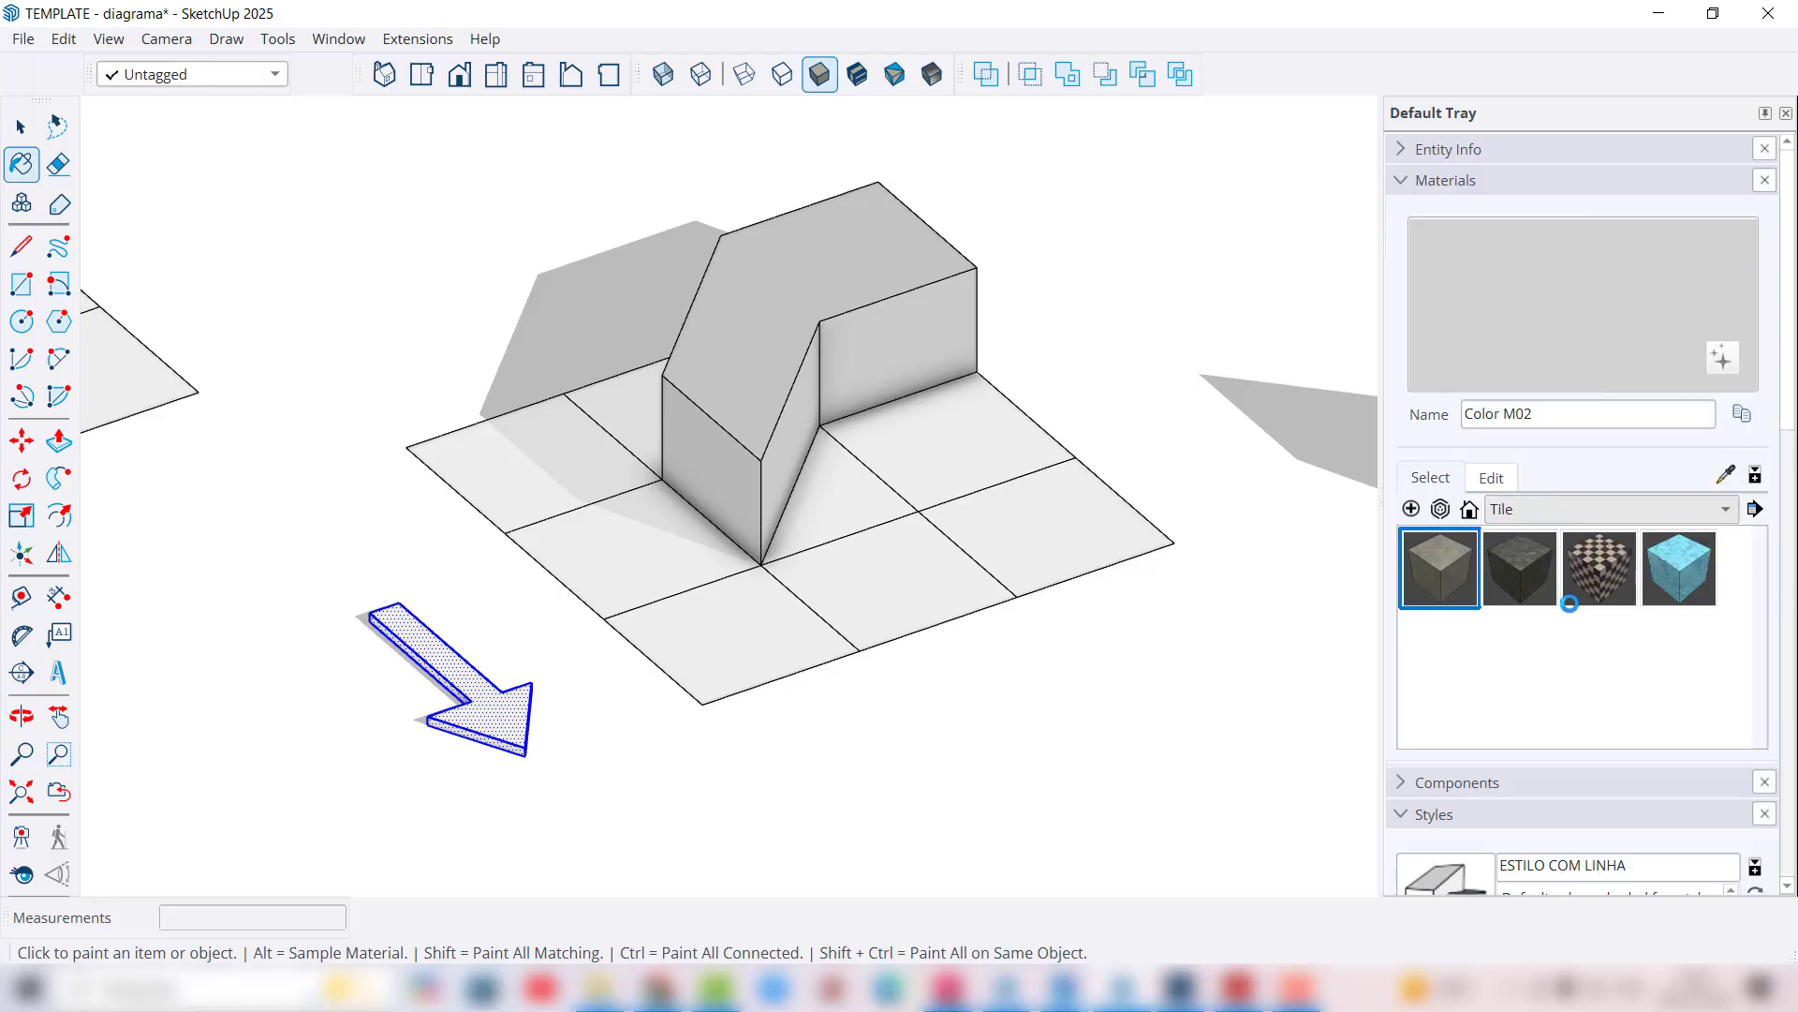
left_click(521, 713)
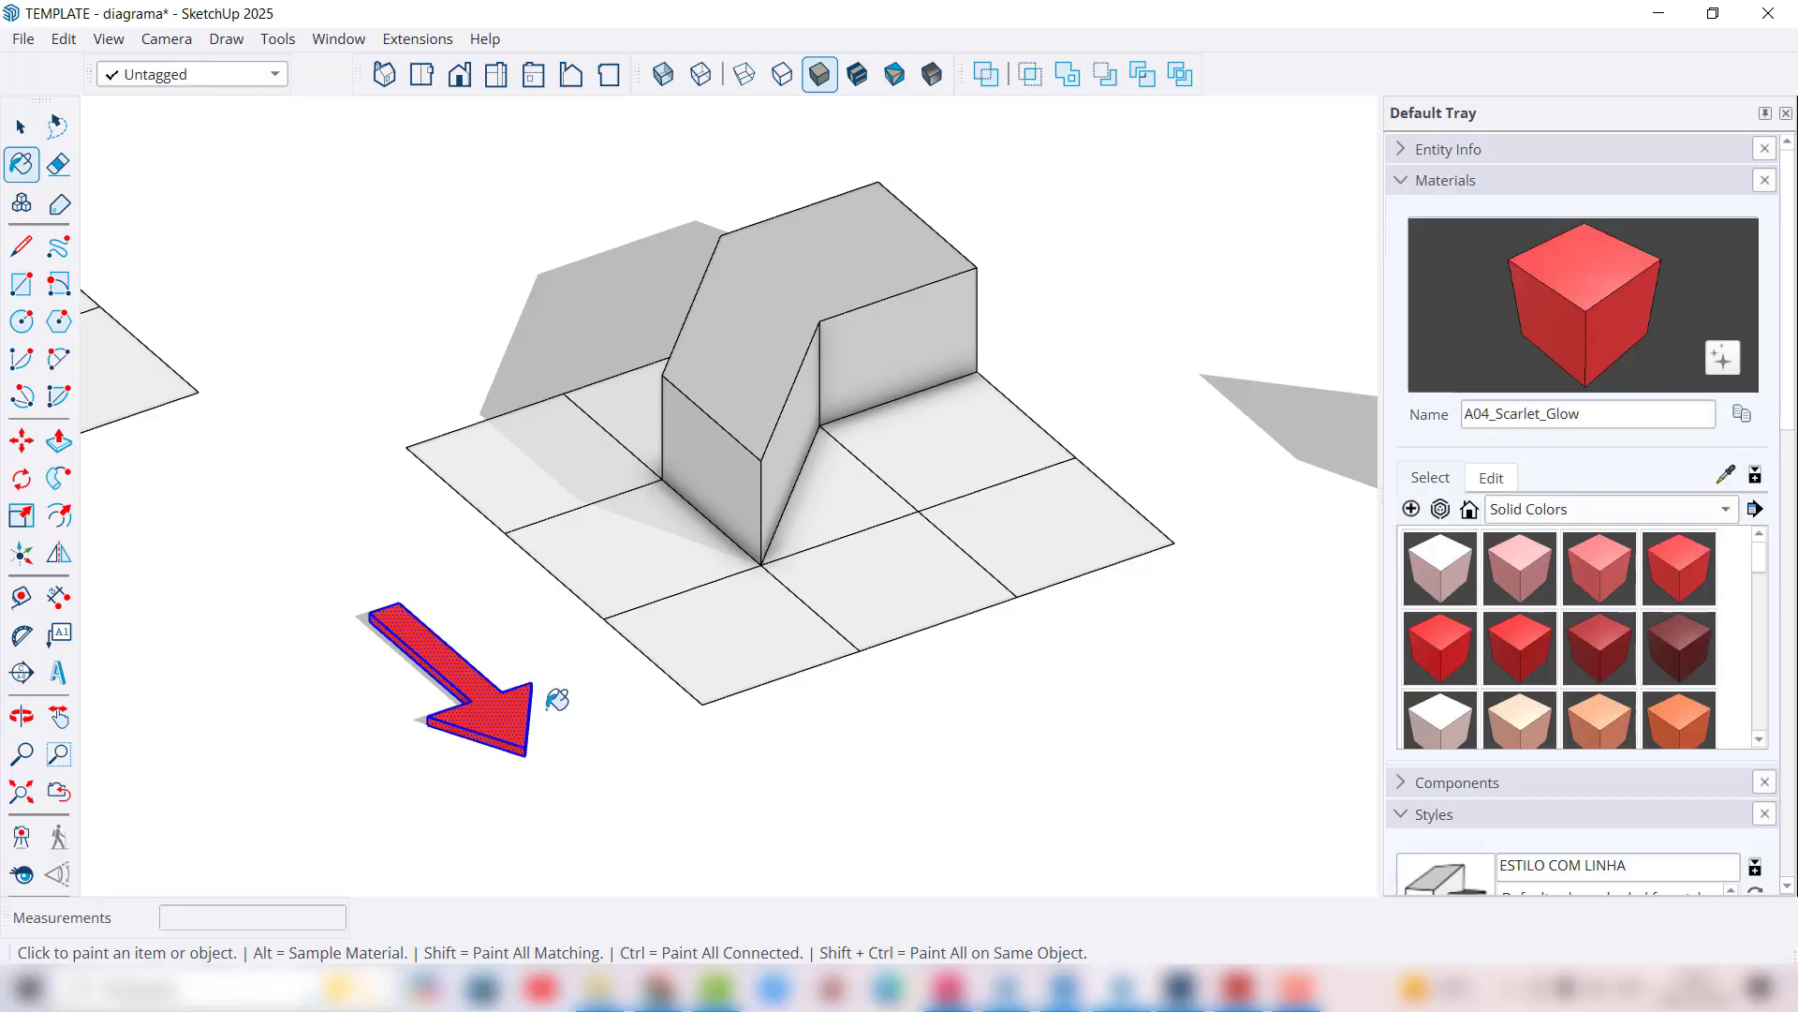
Step: Make the selected red arrow geometry into a group
key("space")
right_click(522, 724)
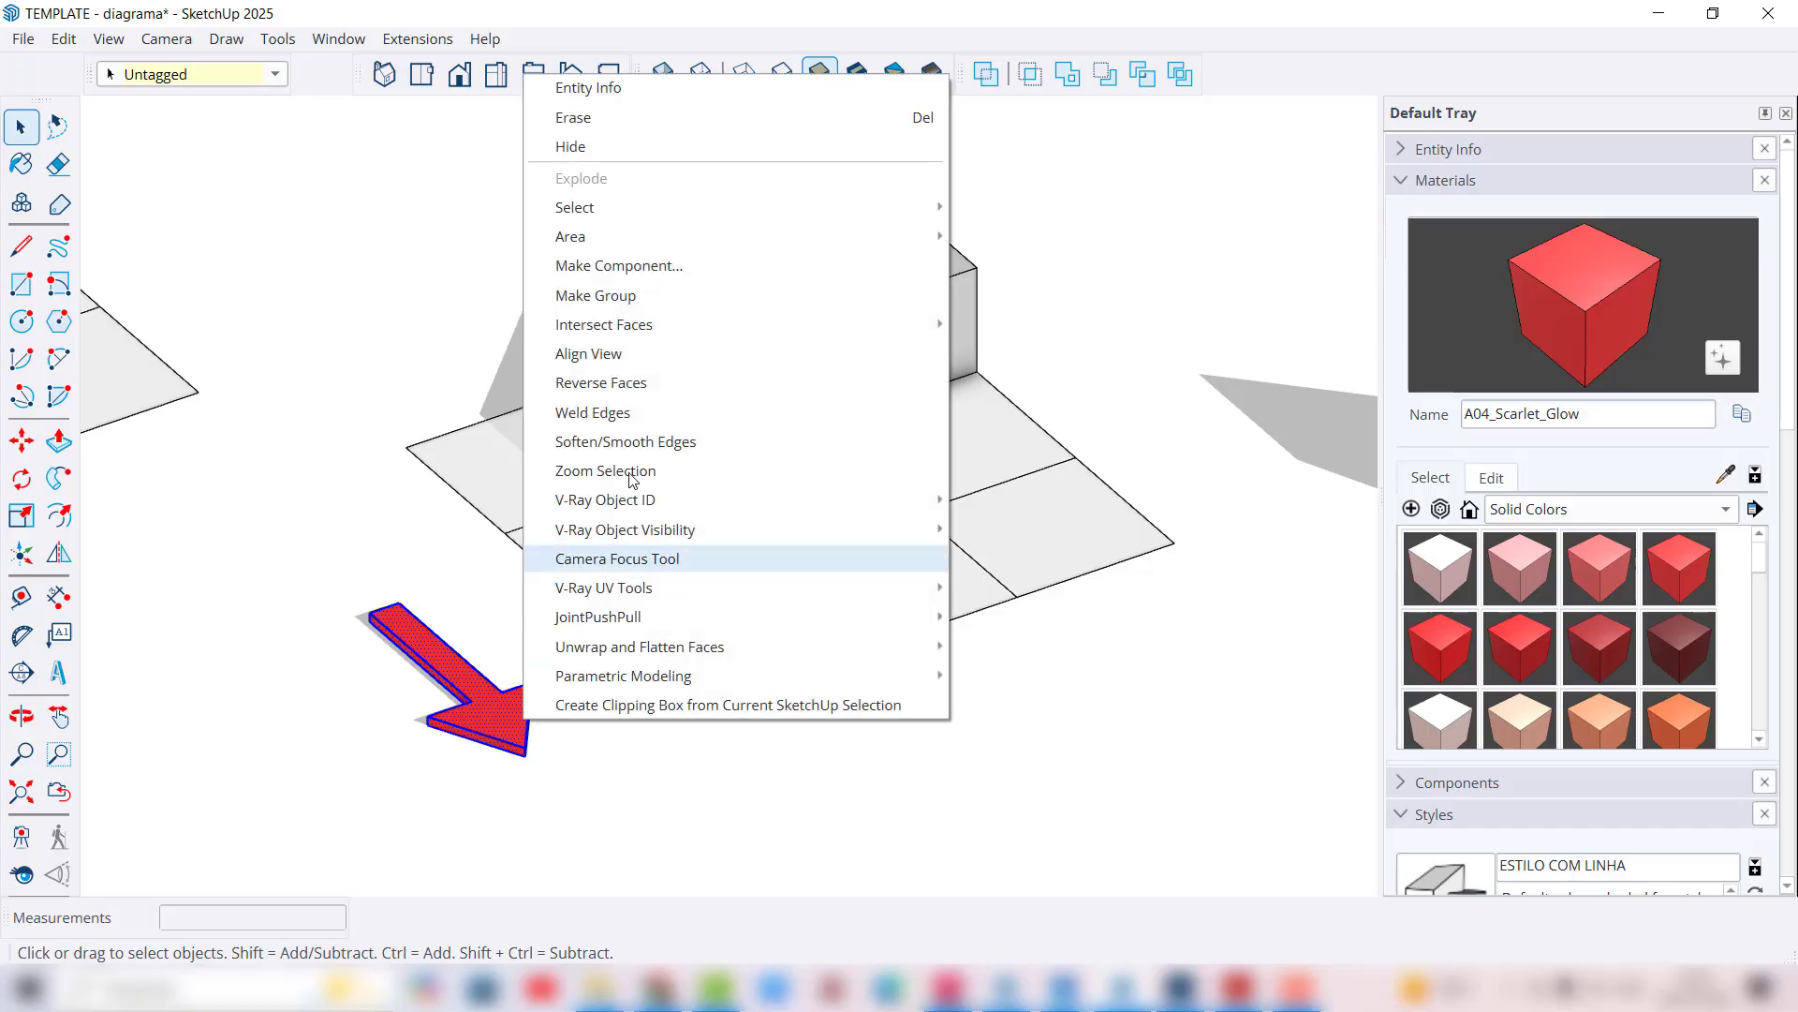
left_click(629, 302)
left_click(543, 759)
Step: Copy the red arrow group about 8.21 m across to the other side of the second diagram's front corner
scroll(542, 760, "down", 5)
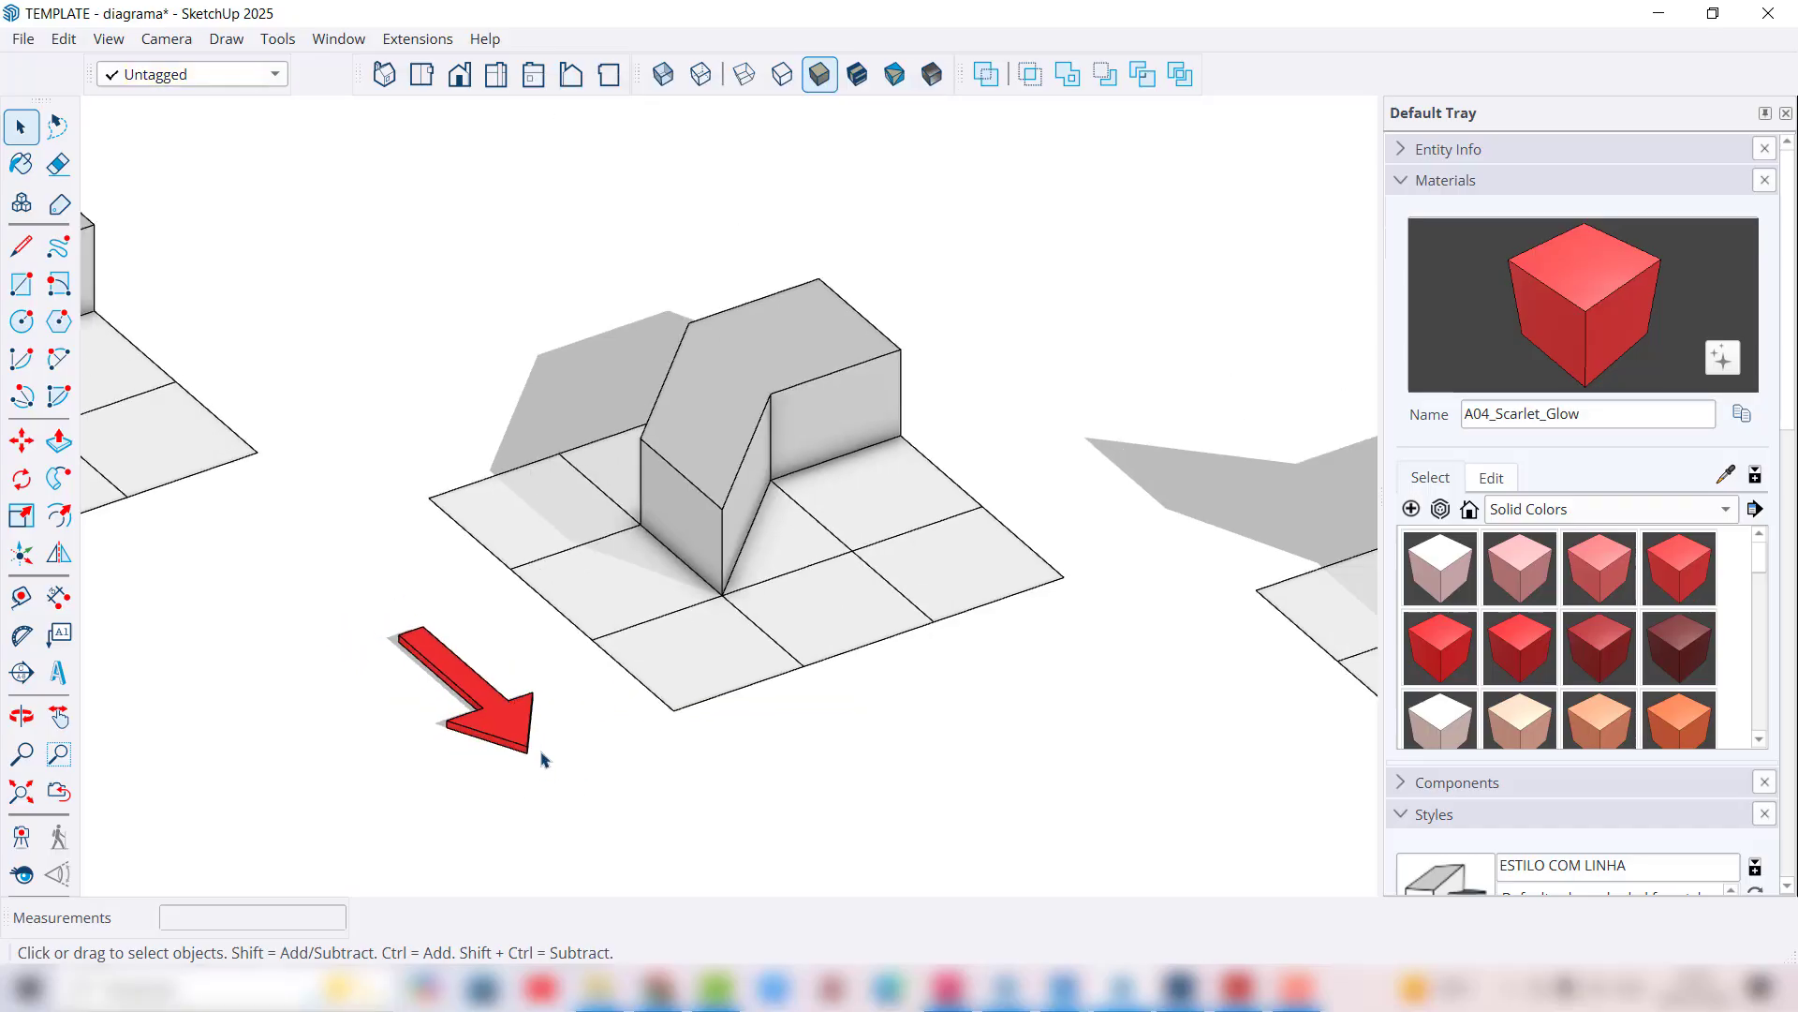
middle_click_drag(542, 760, 566, 855)
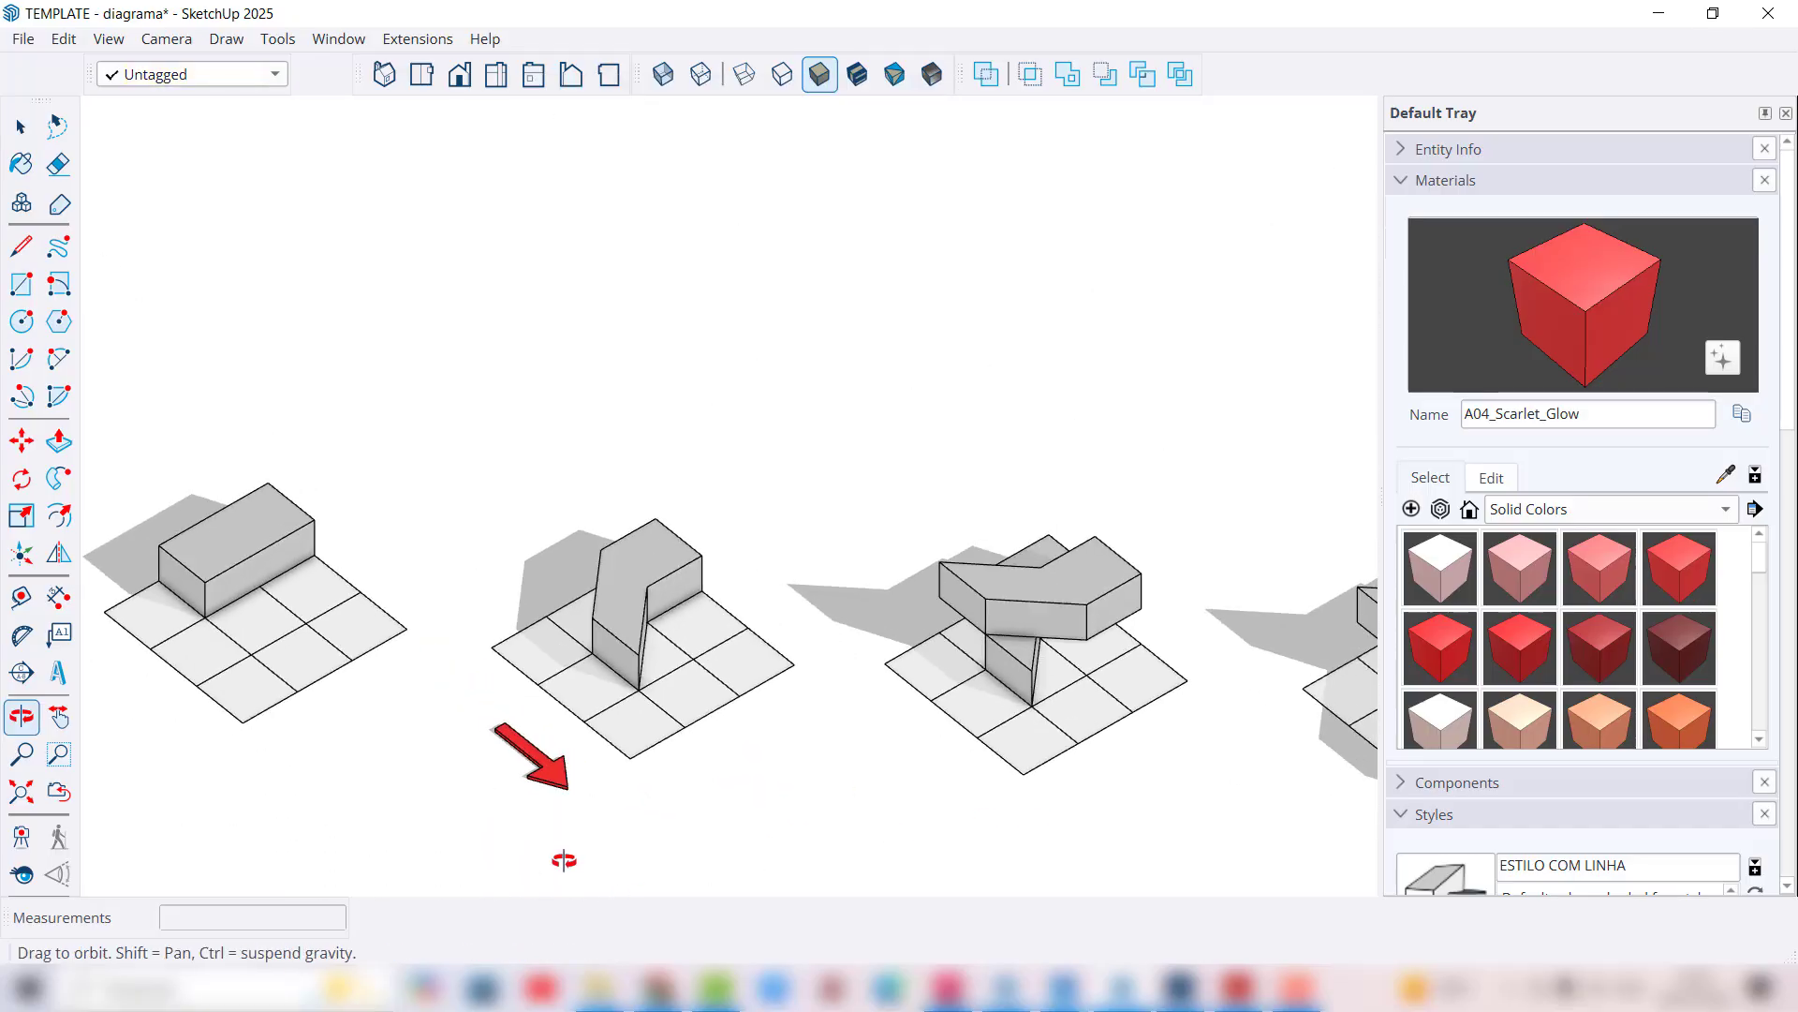
scroll(565, 757, "up", 2)
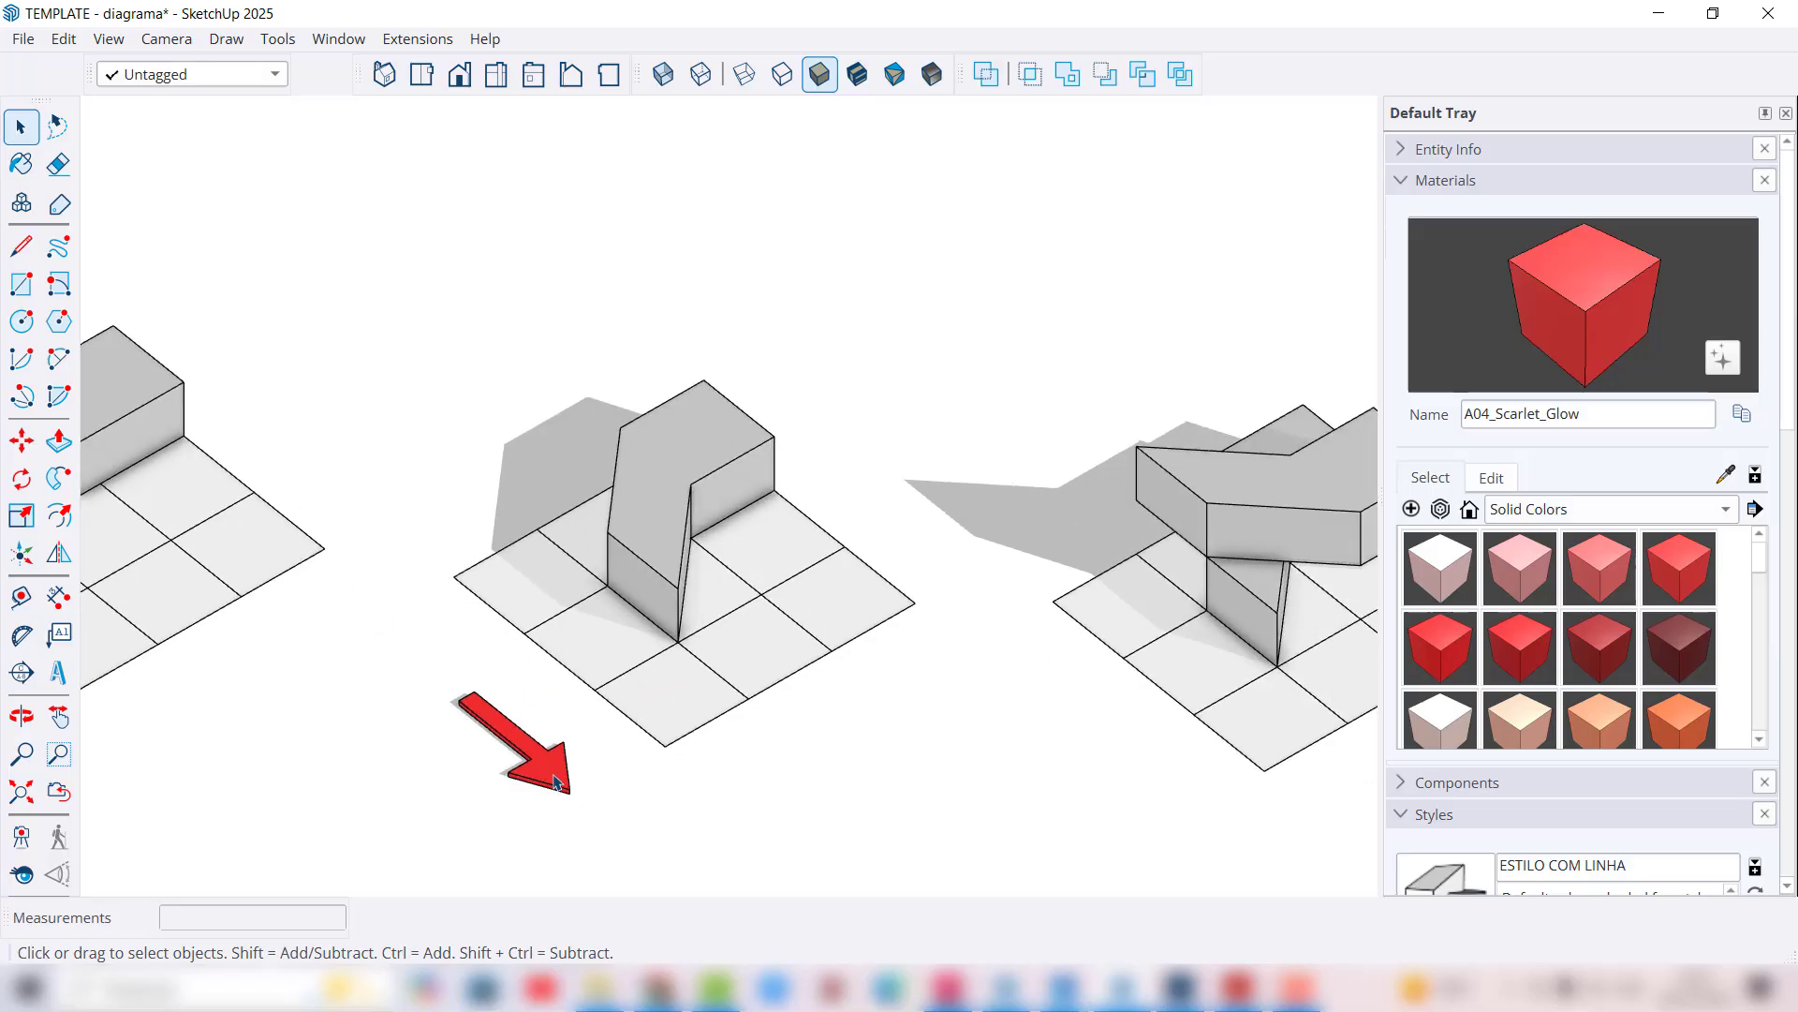
left_click(562, 760)
scroll(560, 760, "up", 5)
scroll(469, 701, "down", 3)
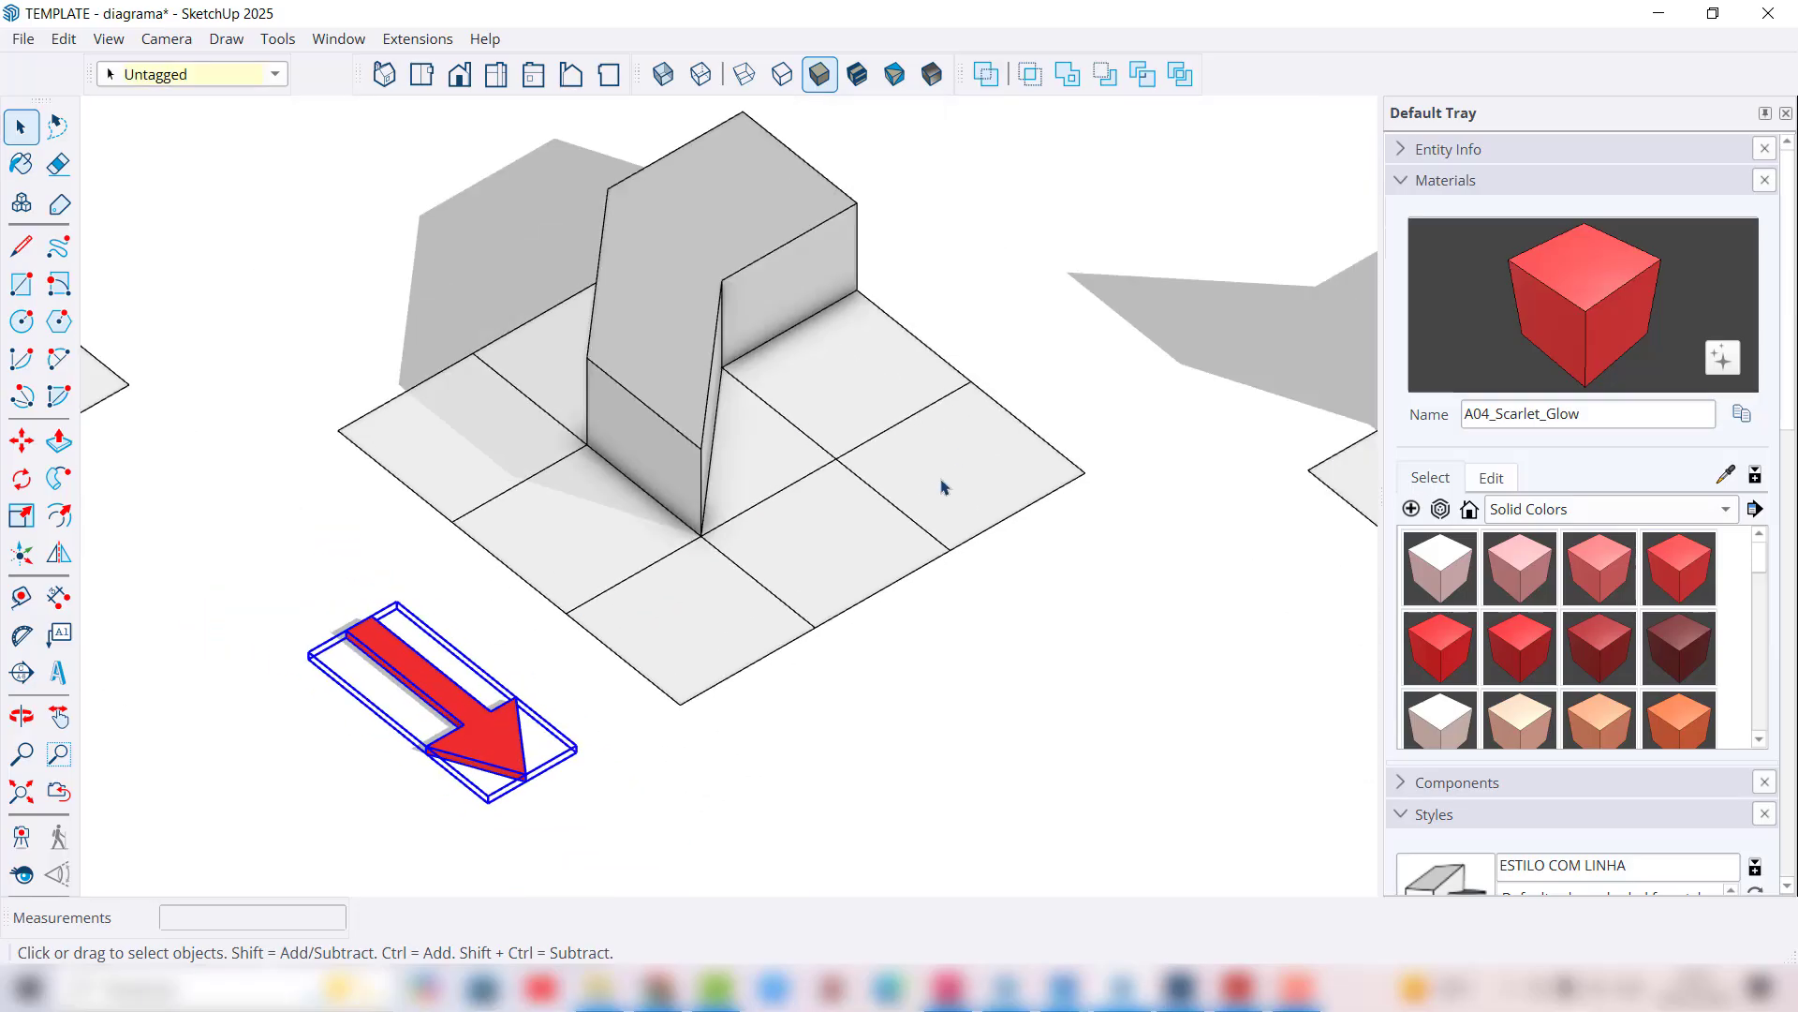
left_click(23, 441)
key("ctrl")
left_click(427, 749)
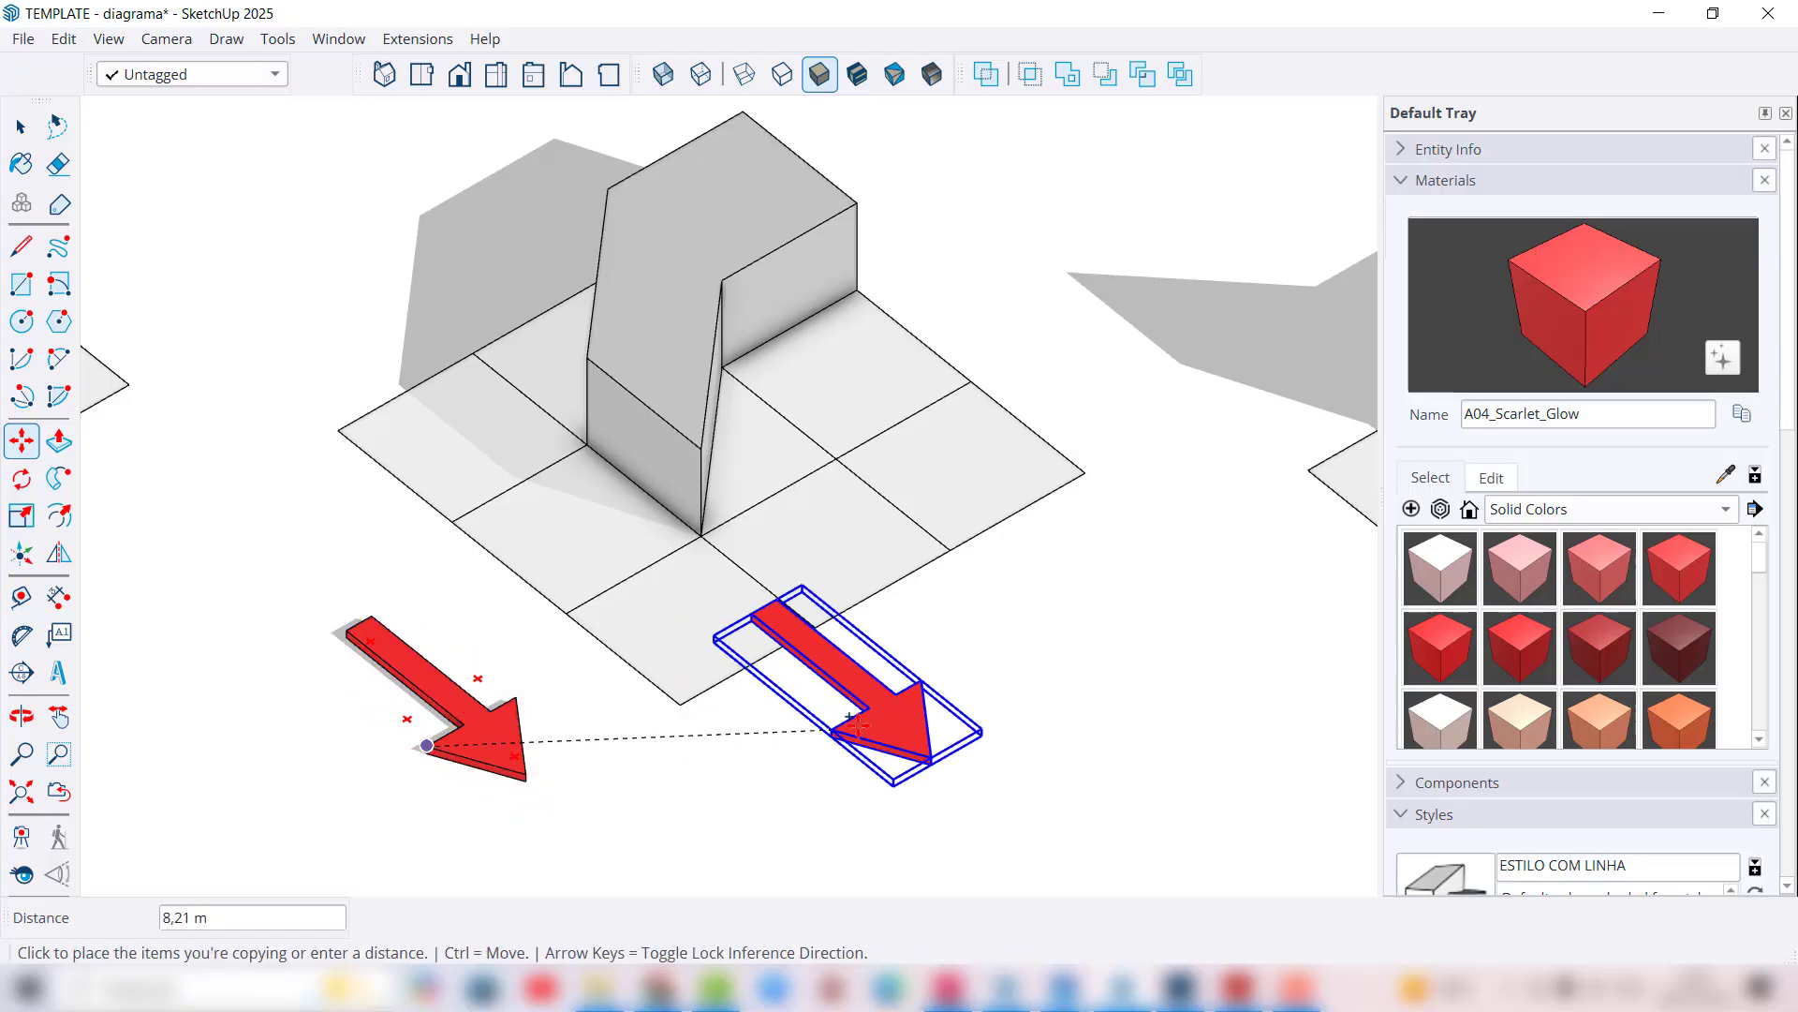
left_click(840, 722)
scroll(524, 600, "down", 2)
key("space")
scroll(763, 622, "down", 2)
left_click(762, 622)
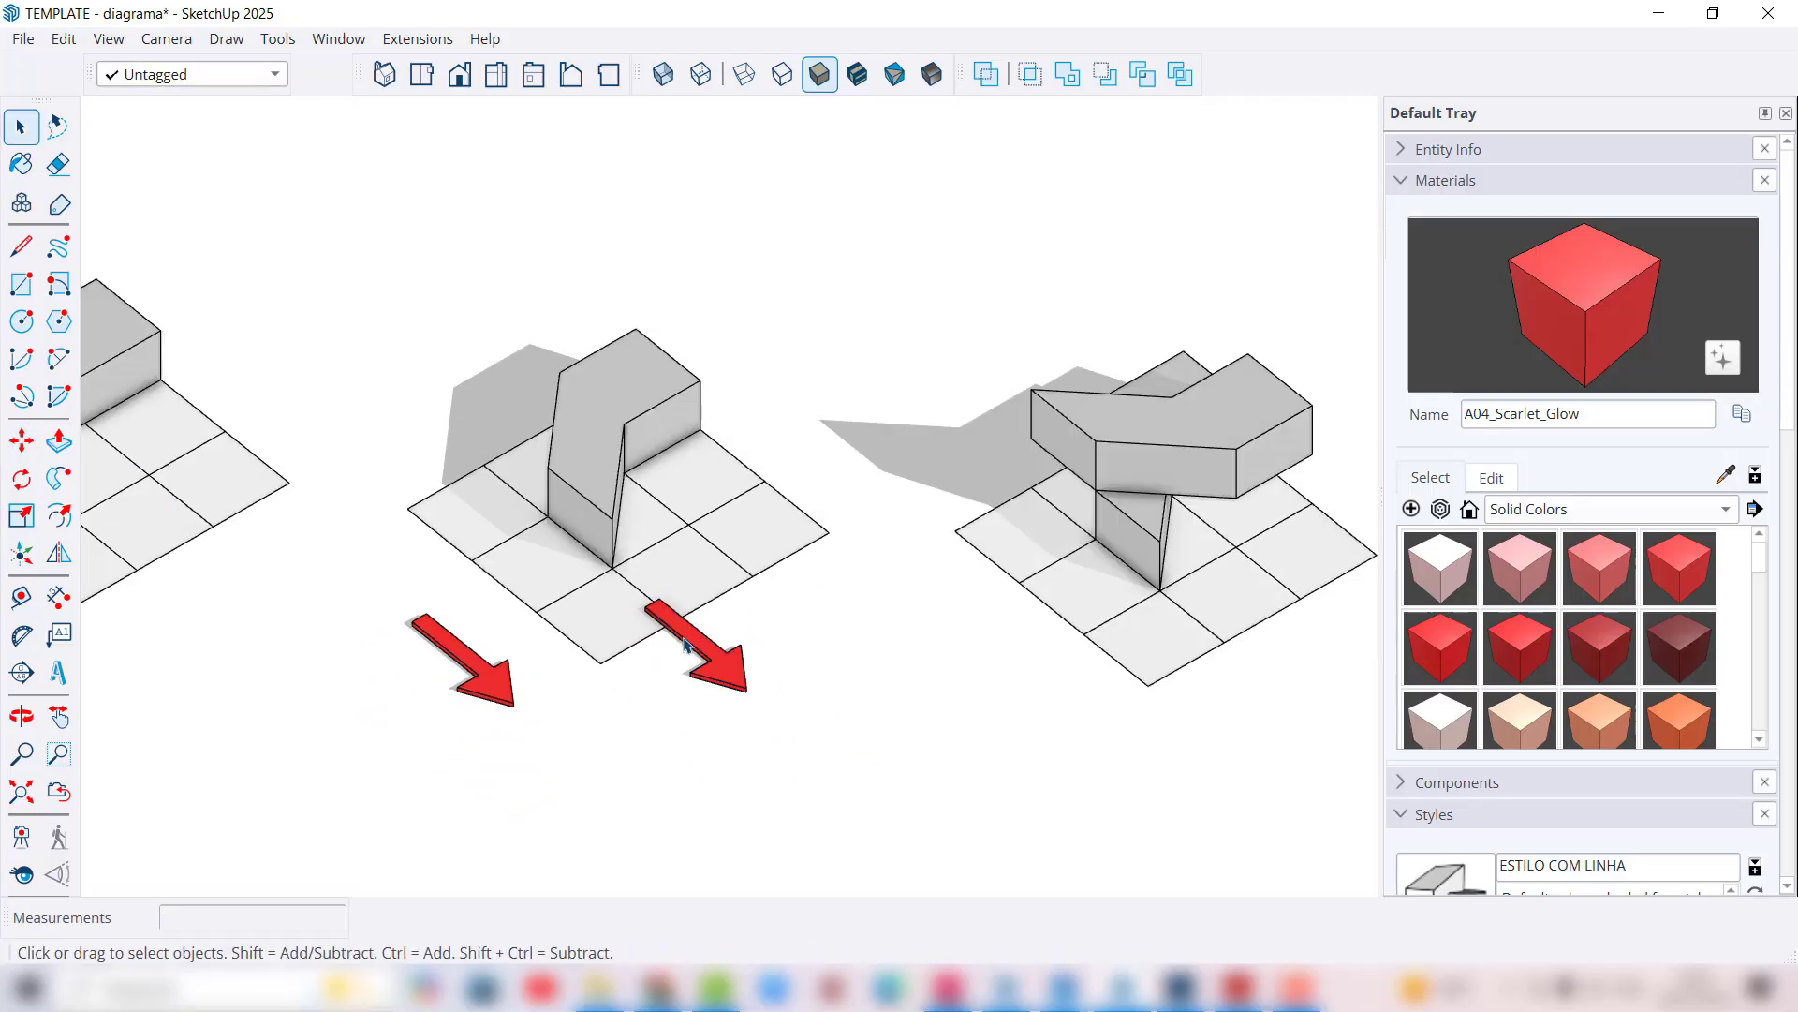
Step: Delete both red arrows in front of the second diagram
scroll(543, 569, "down", 2)
scroll(514, 601, "down", 2)
middle_click_drag(813, 566, 731, 578, "shift")
left_click(589, 667)
key("Delete")
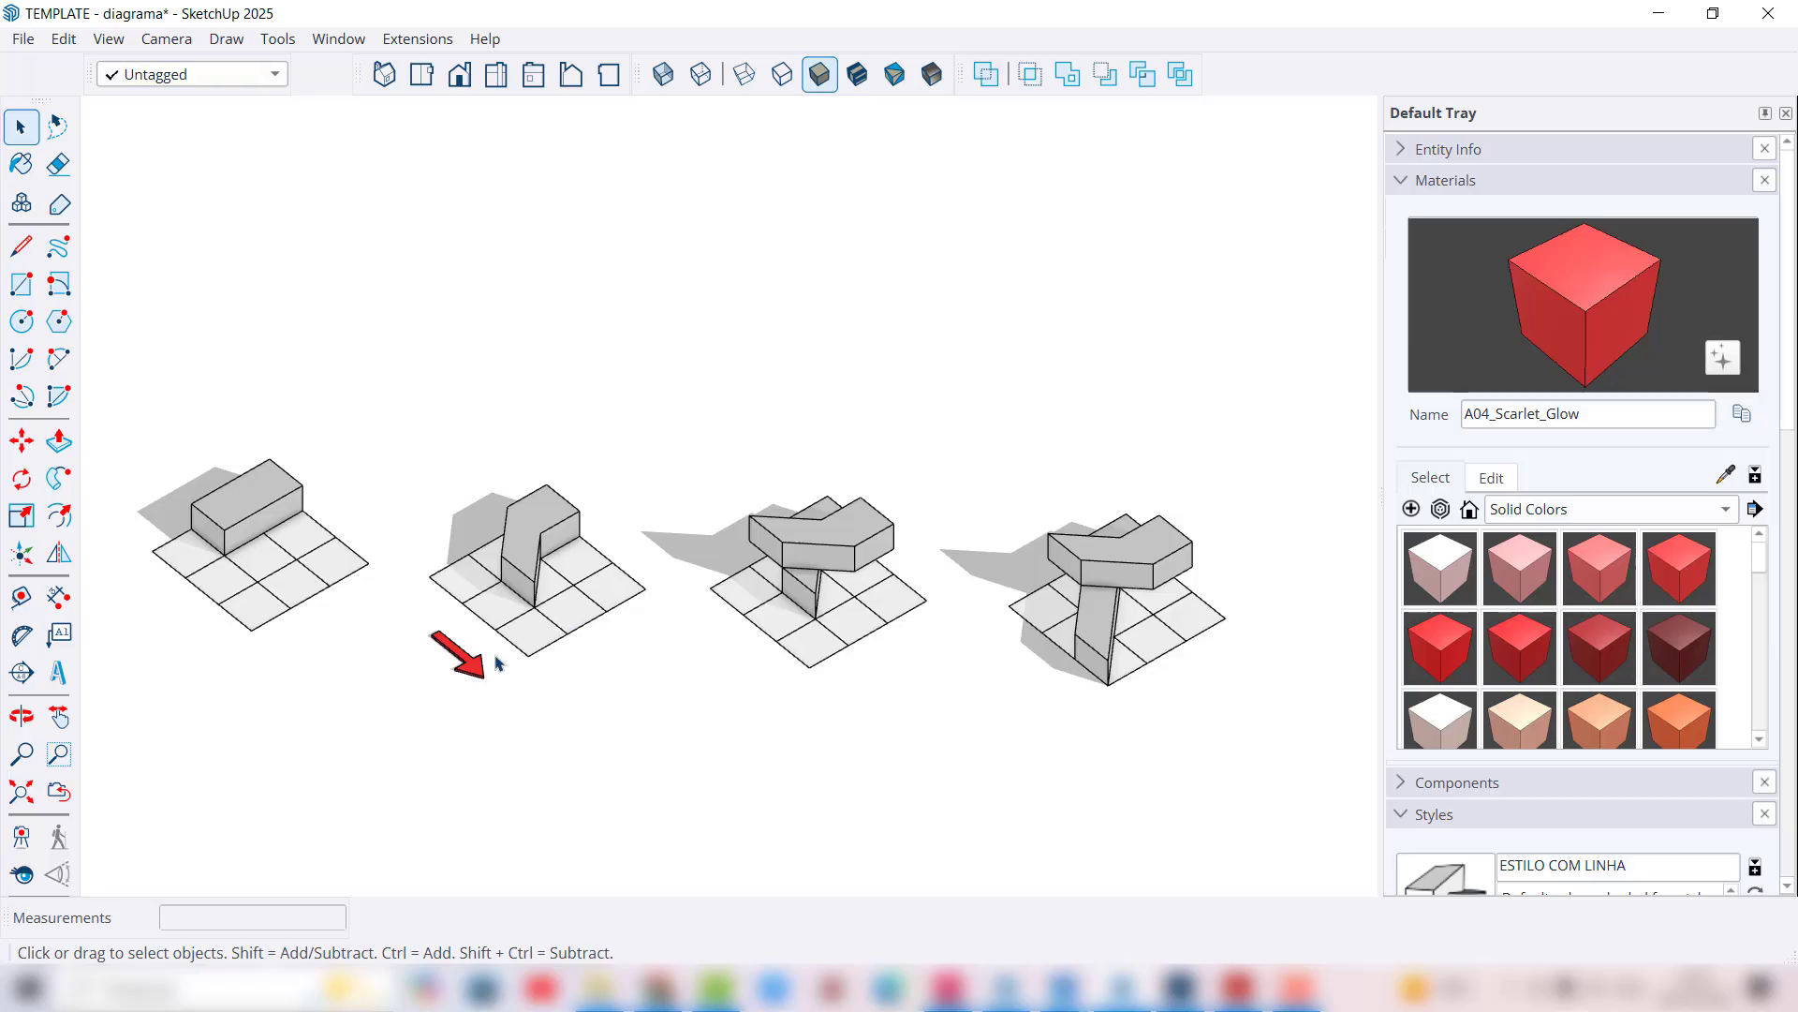
left_click(473, 665)
key("Delete")
Step: Select the second diagram's base grid and return the camera to the standard isometric view
middle_click_drag(629, 653, 675, 686)
key("space")
left_click_drag(433, 509, 683, 703)
mouse_move(682, 703)
middle_mouse_down()
mouse_move(662, 631)
mouse_move(488, 503)
mouse_move(132, 453)
mouse_move(590, 634)
mouse_move(668, 717)
middle_mouse_up()
scroll(497, 610, "up", 4)
middle_click_drag(662, 630, 651, 583)
scroll(662, 630, "up", 1)
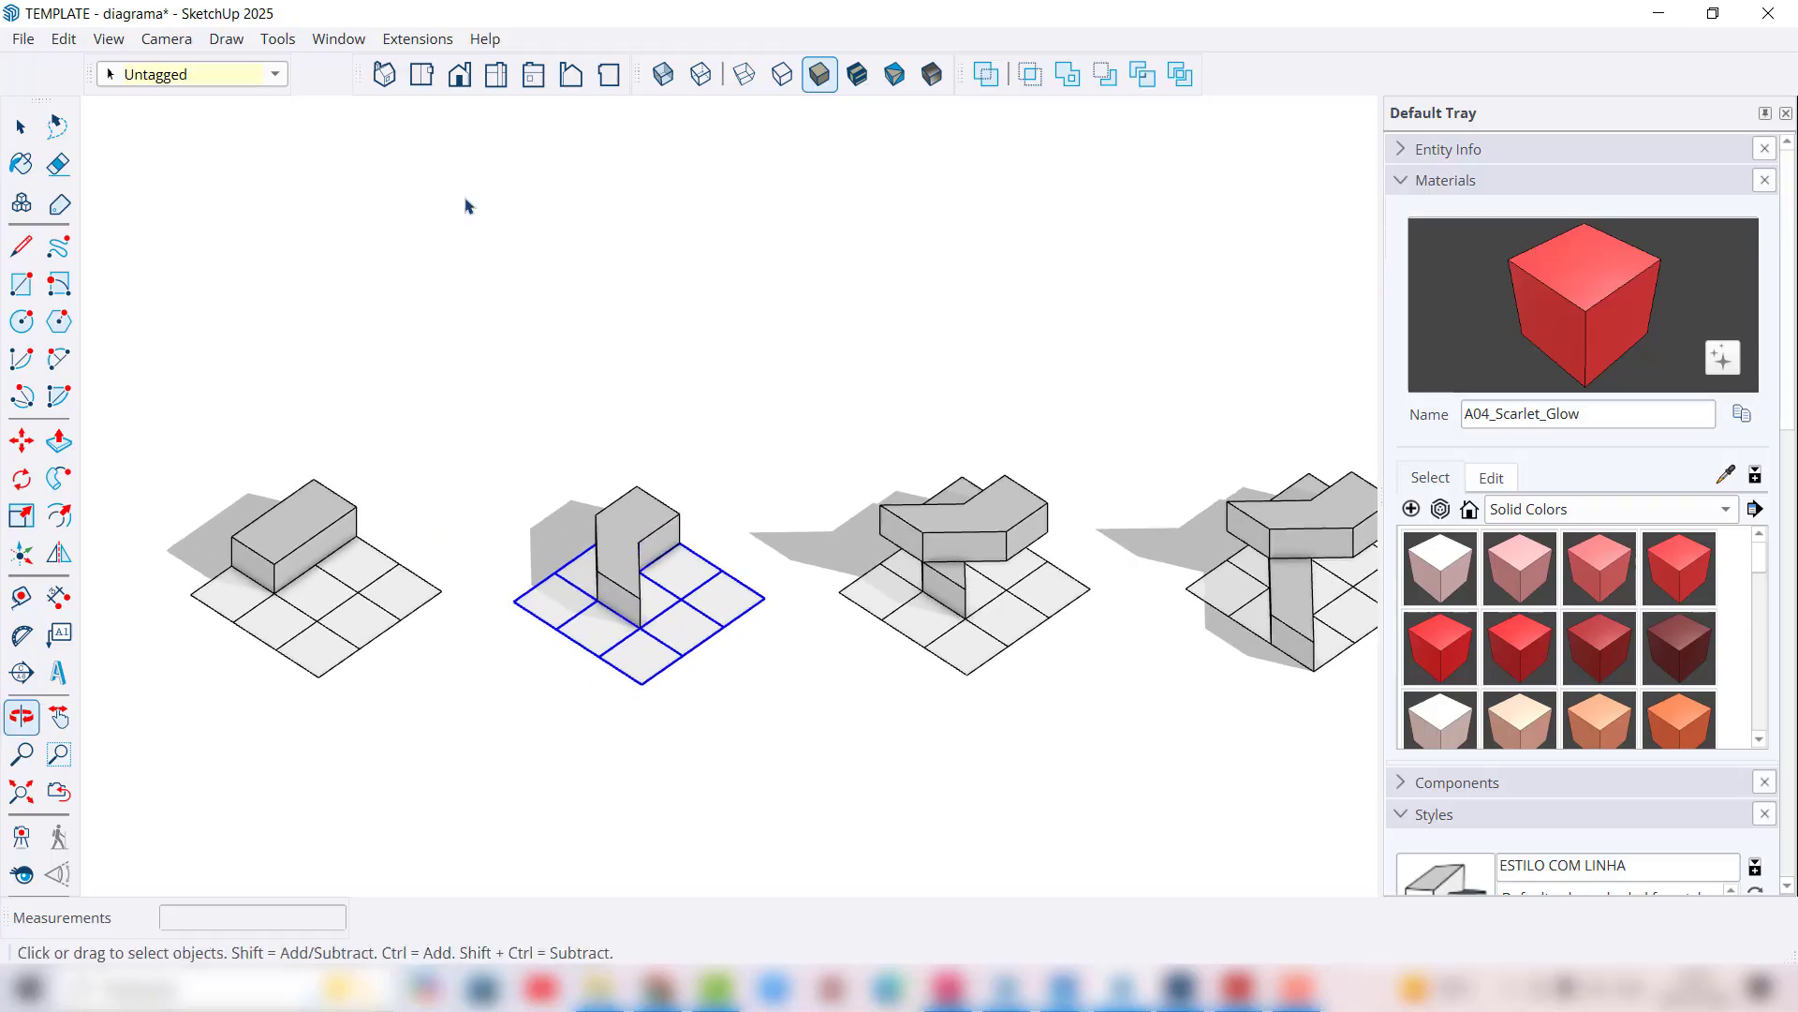
left_click(384, 74)
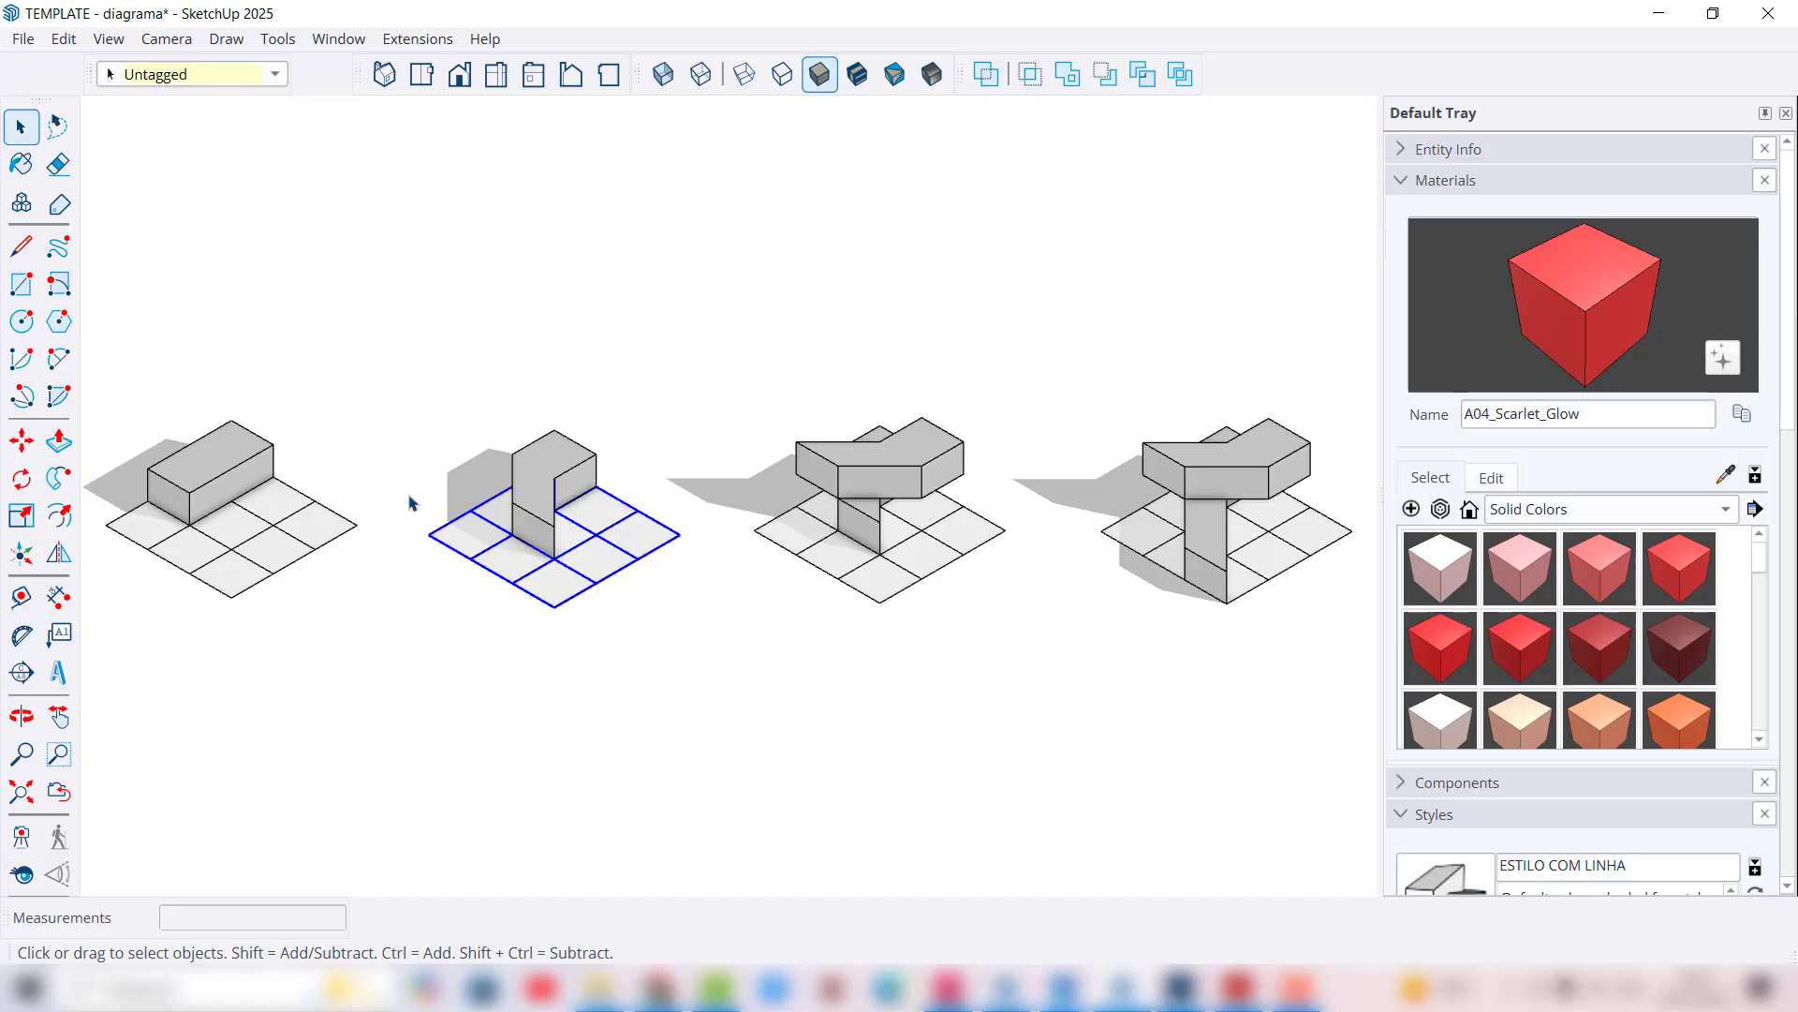
left_click(21, 439)
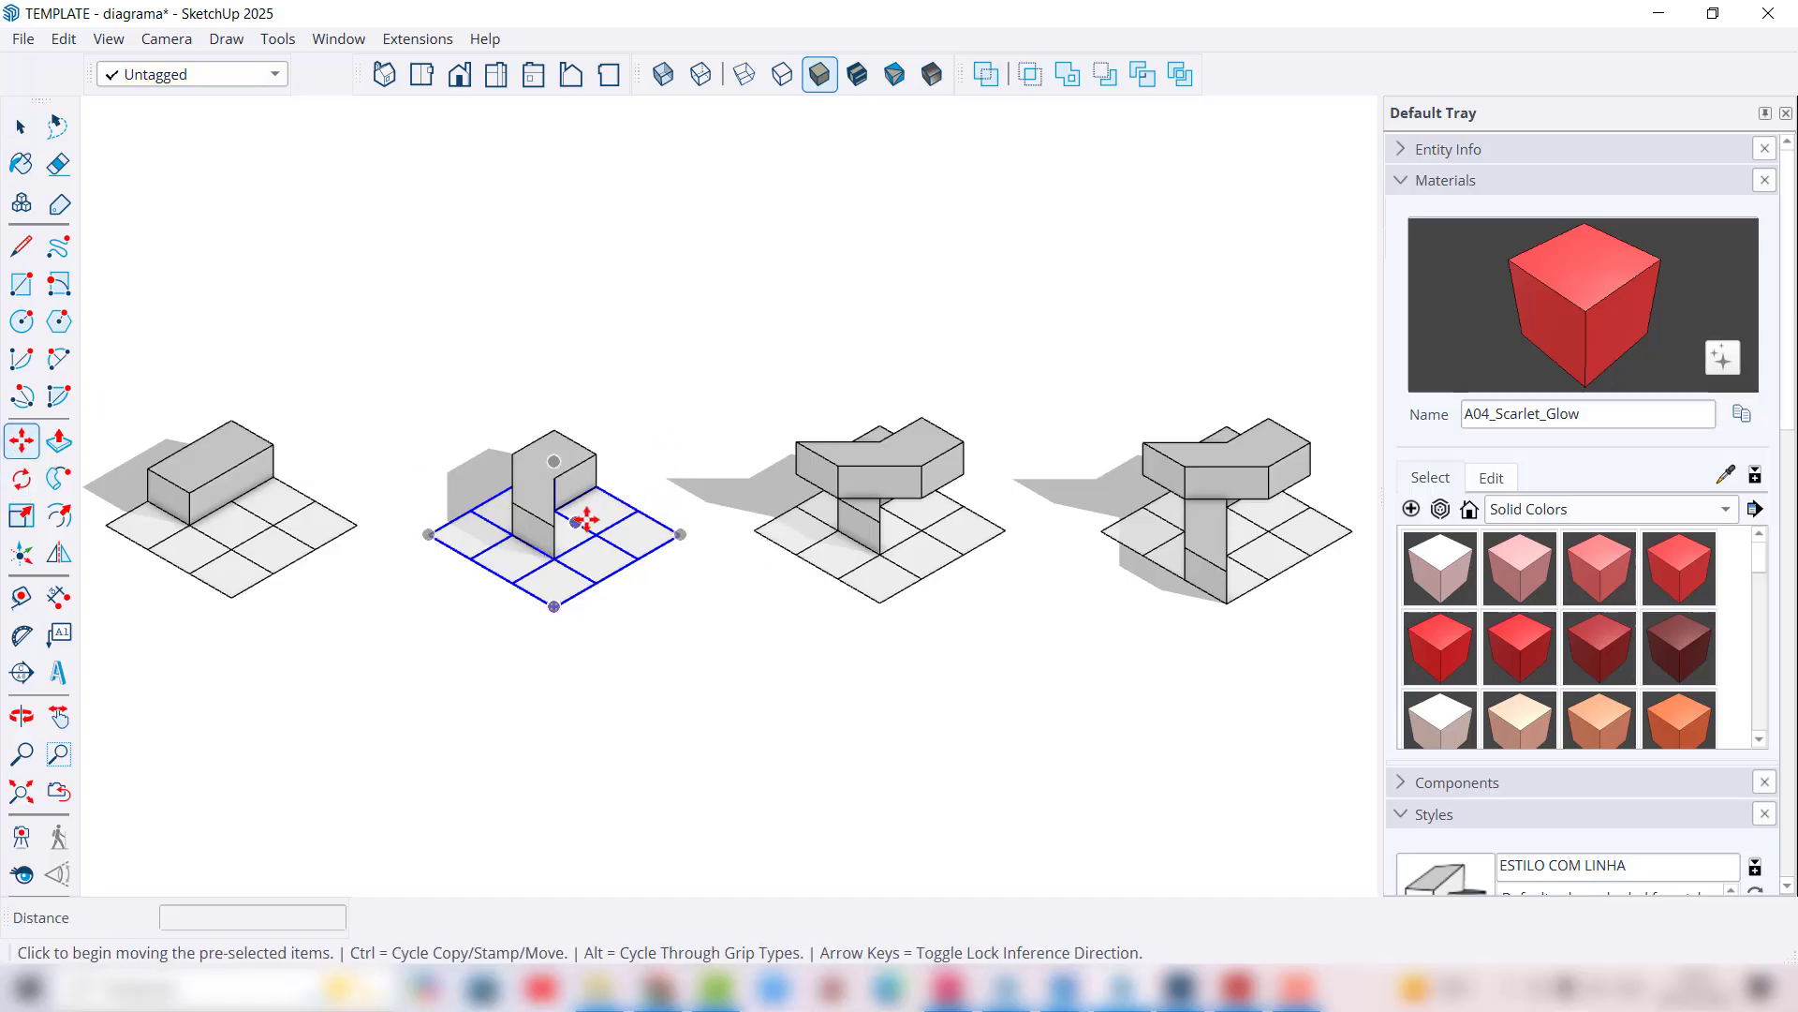
middle_click_drag(582, 515, 1060, 541, "shift")
scroll(768, 487, "up", 5)
key("space")
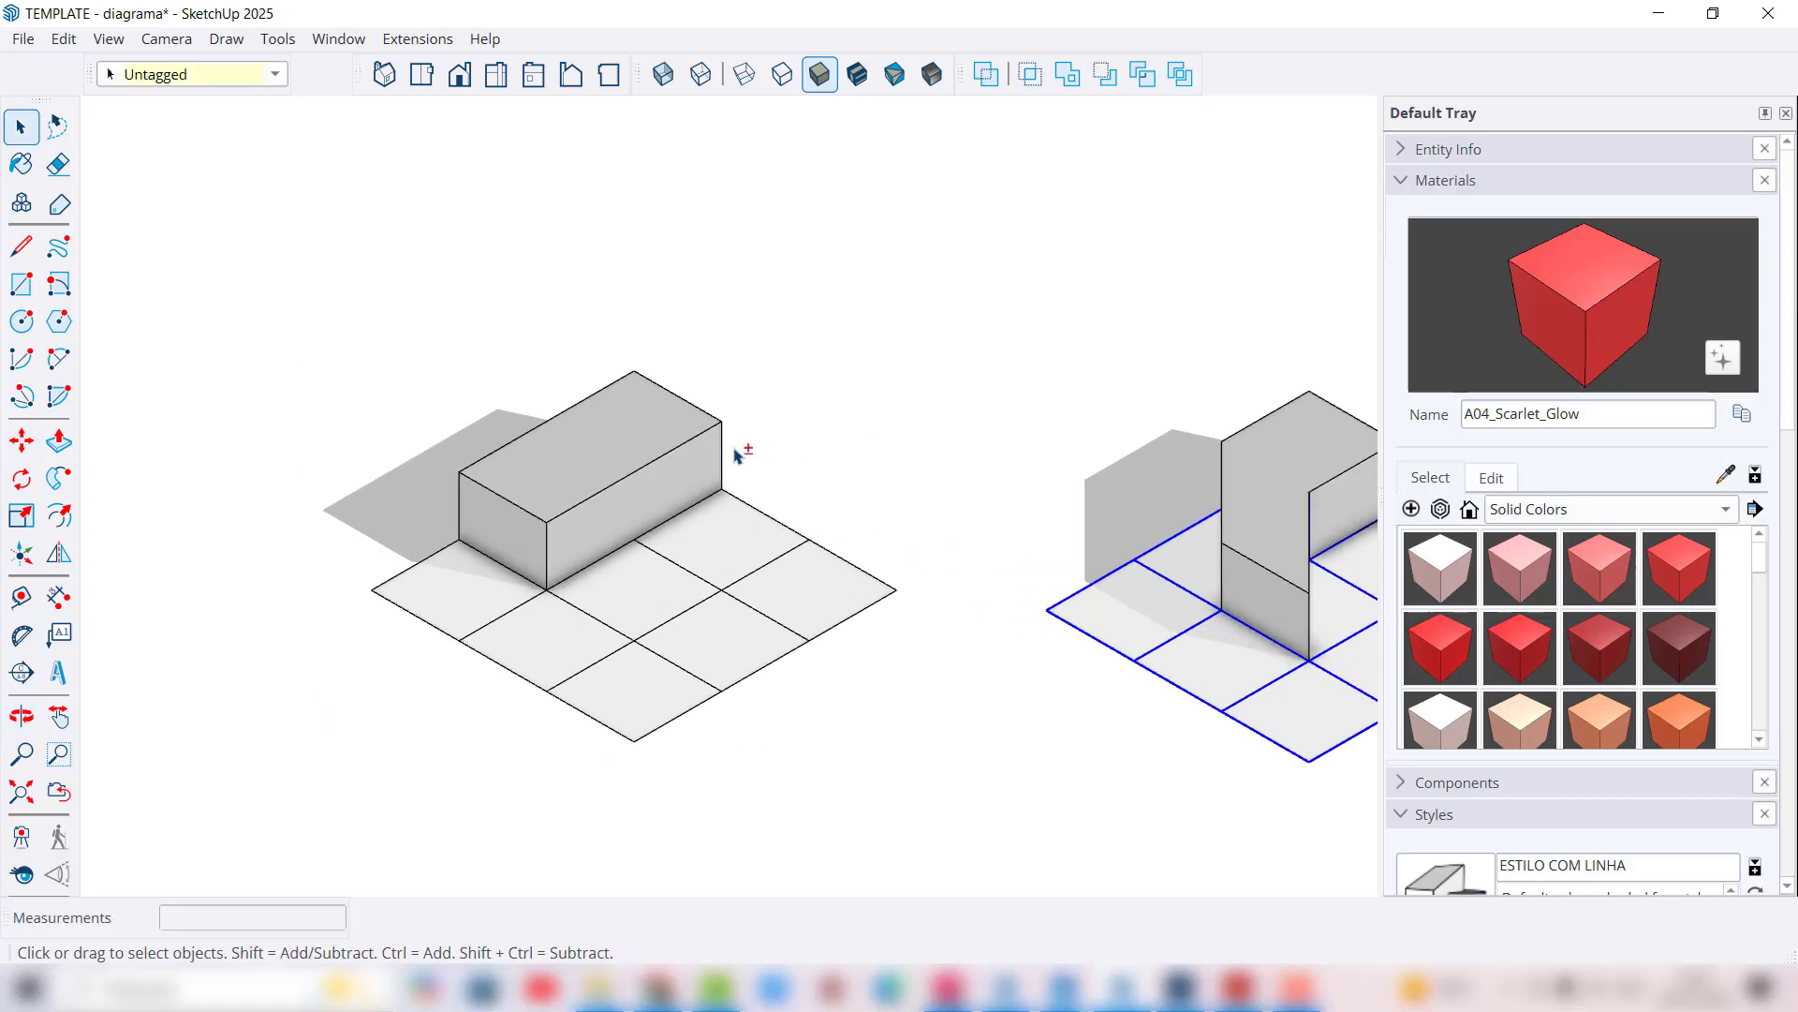
scroll(738, 456, "up", 2)
scroll(532, 506, "down", 5)
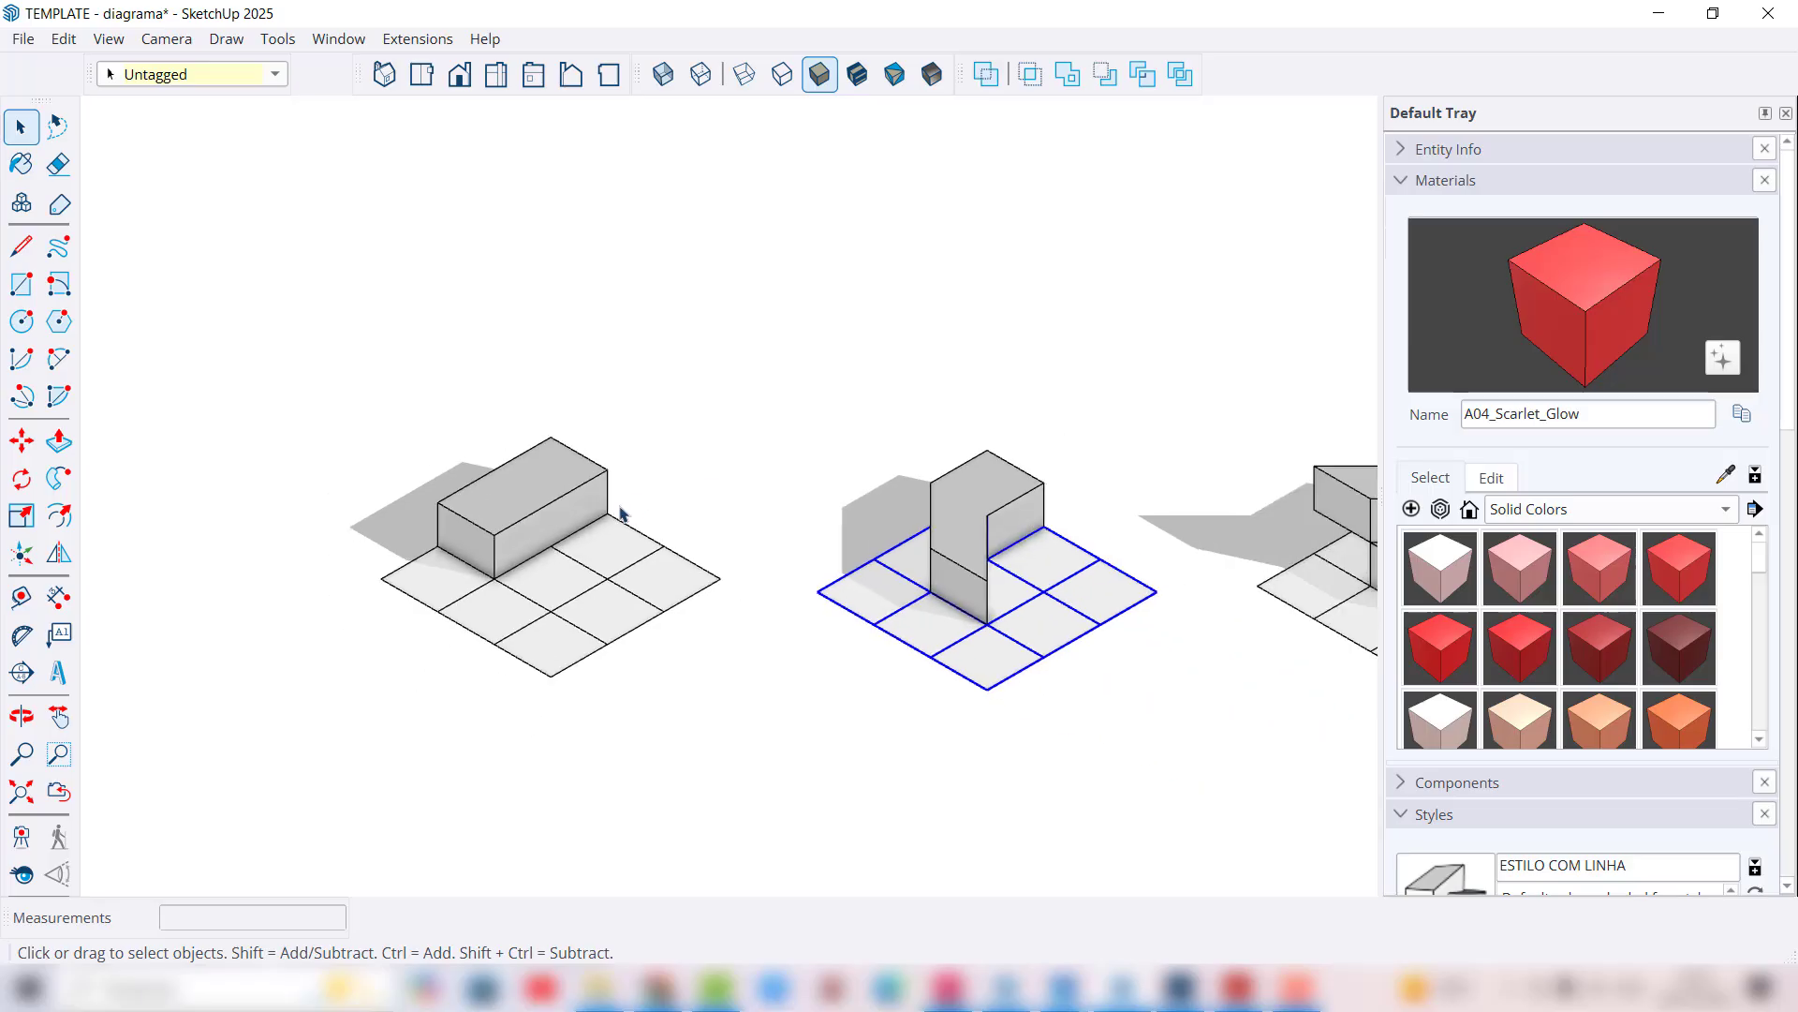
middle_click_drag(1089, 481, 625, 504, "shift")
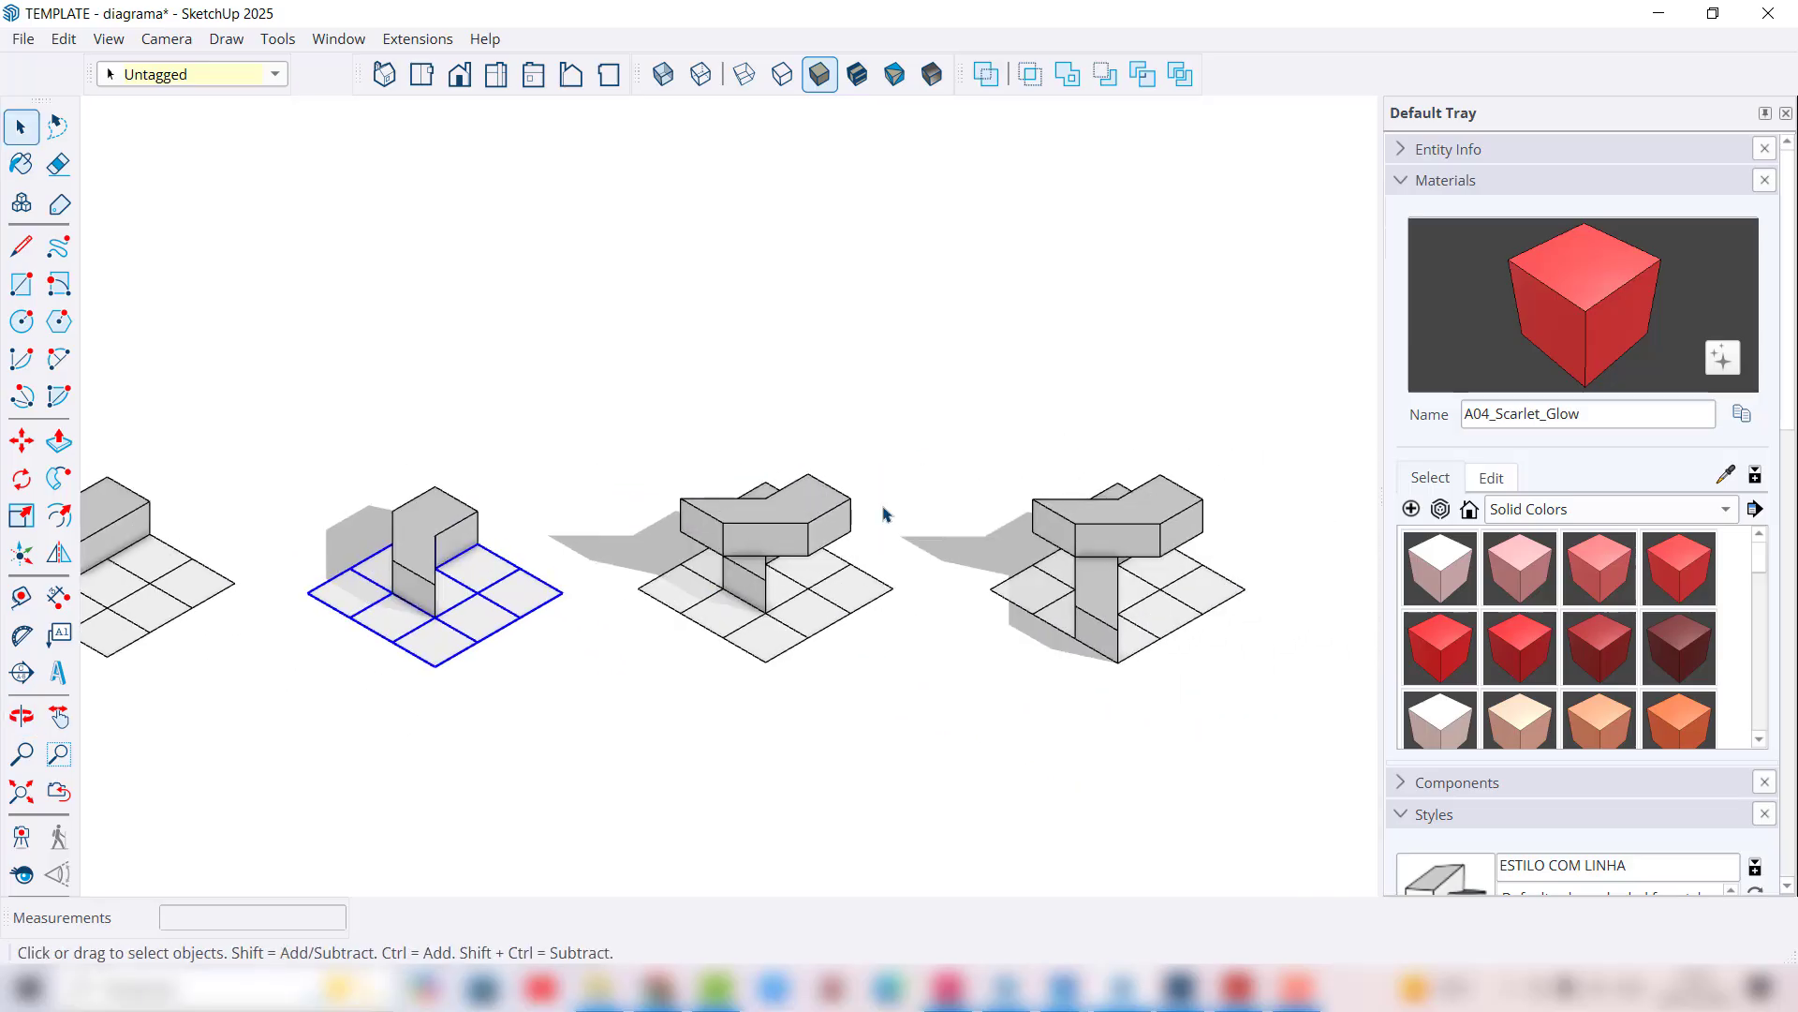
Step: Deselect the second diagram's base grid and frame all four massing diagrams together in the view
scroll(883, 510, "down", 1)
middle_click_drag(813, 519, 926, 523, "shift")
left_click(897, 463)
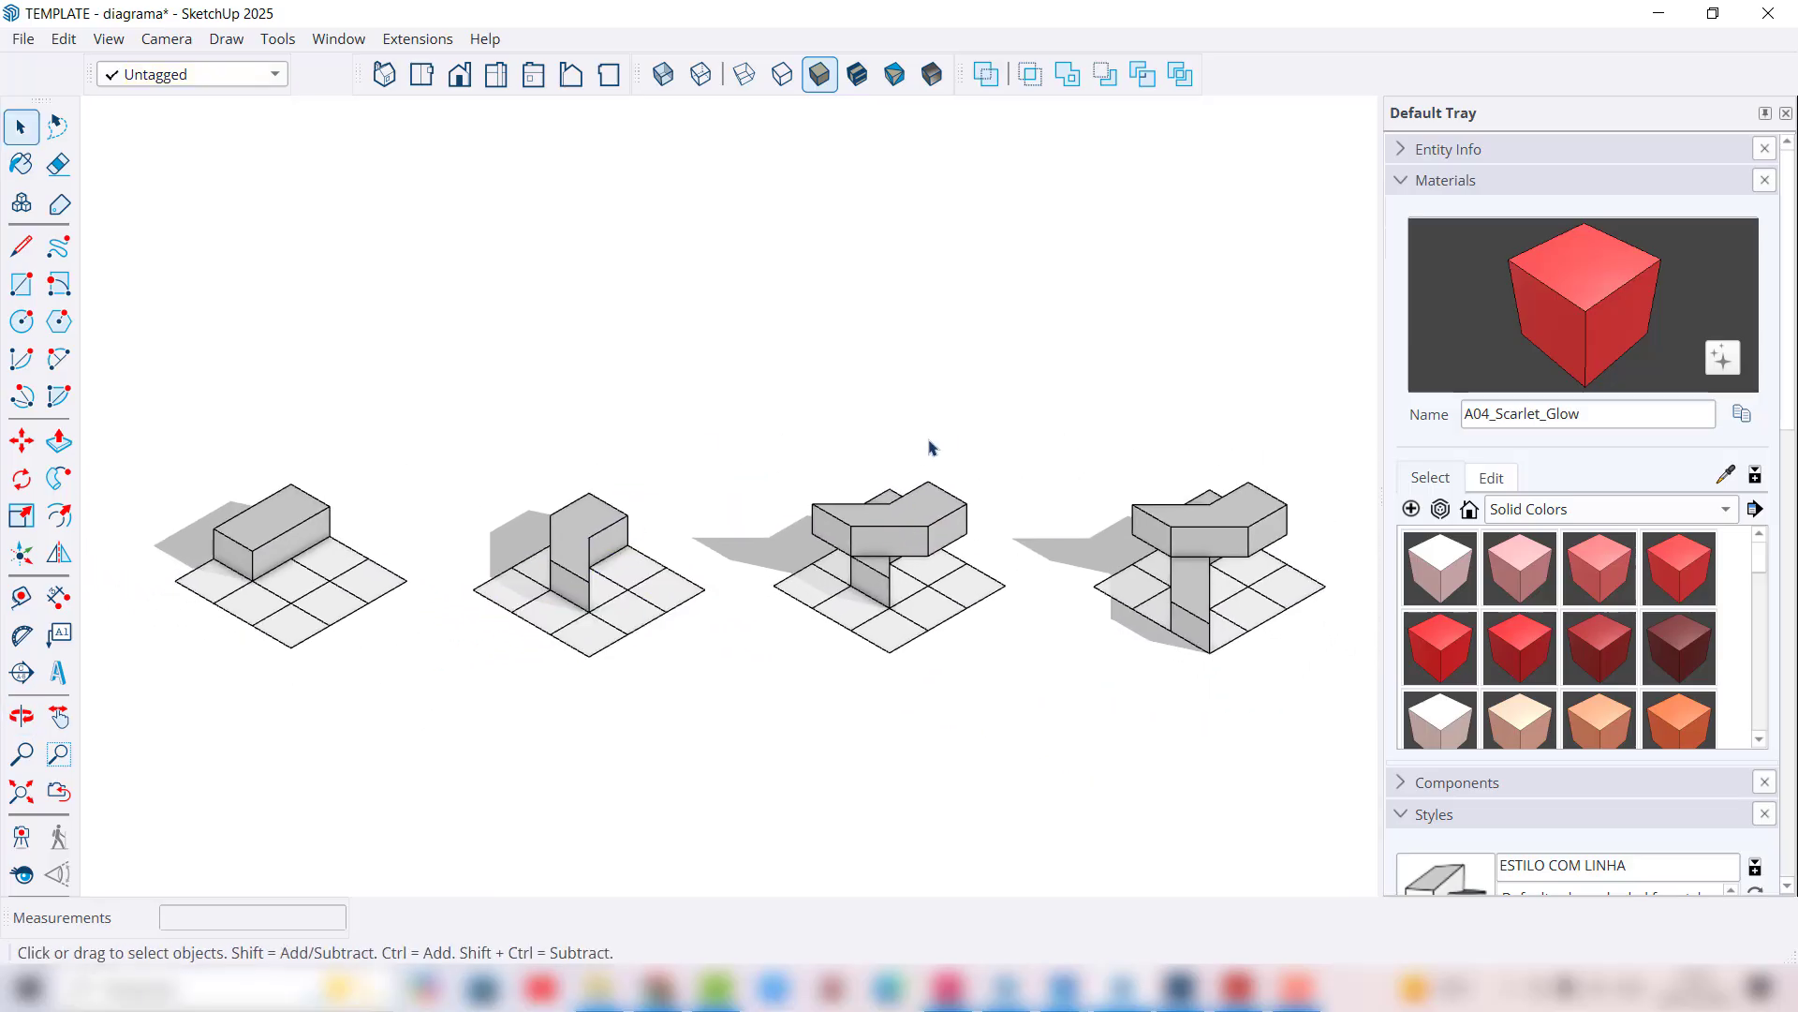
middle_click_drag(930, 447, 951, 434, "shift")
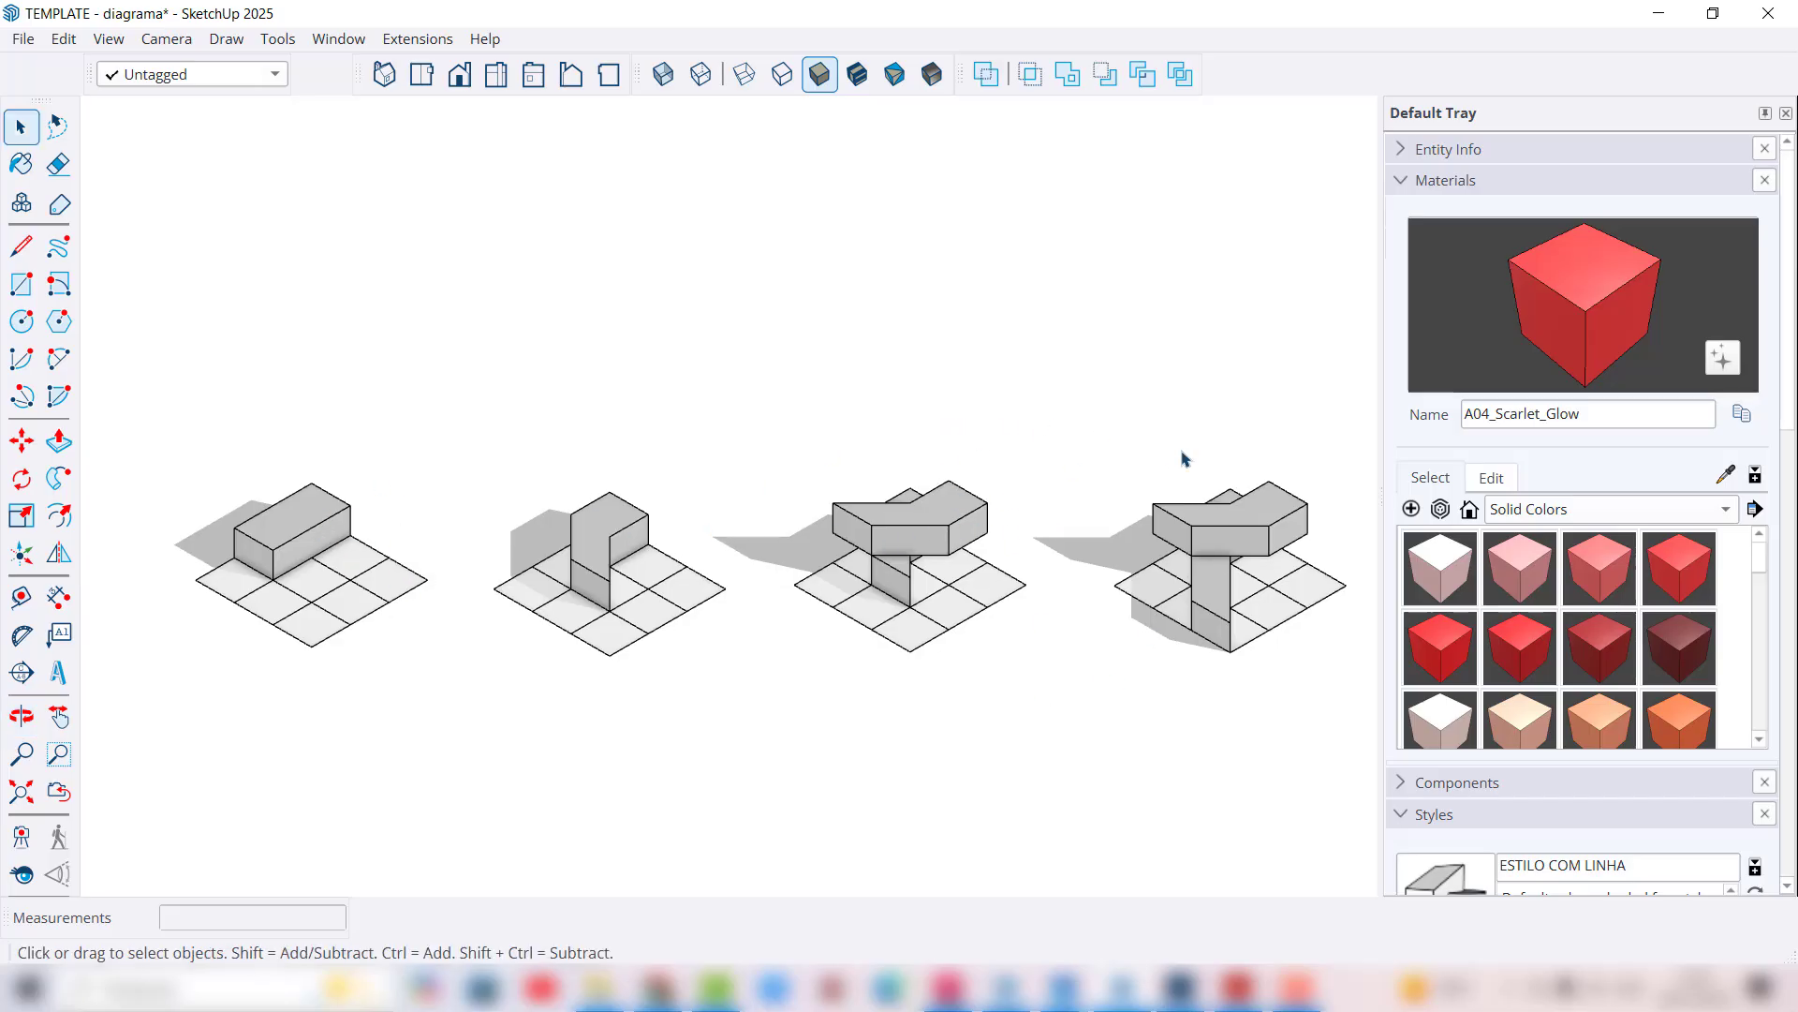
mouse_move(812, 690)
middle_mouse_down()
mouse_move(827, 707)
mouse_move(815, 690)
middle_mouse_up()
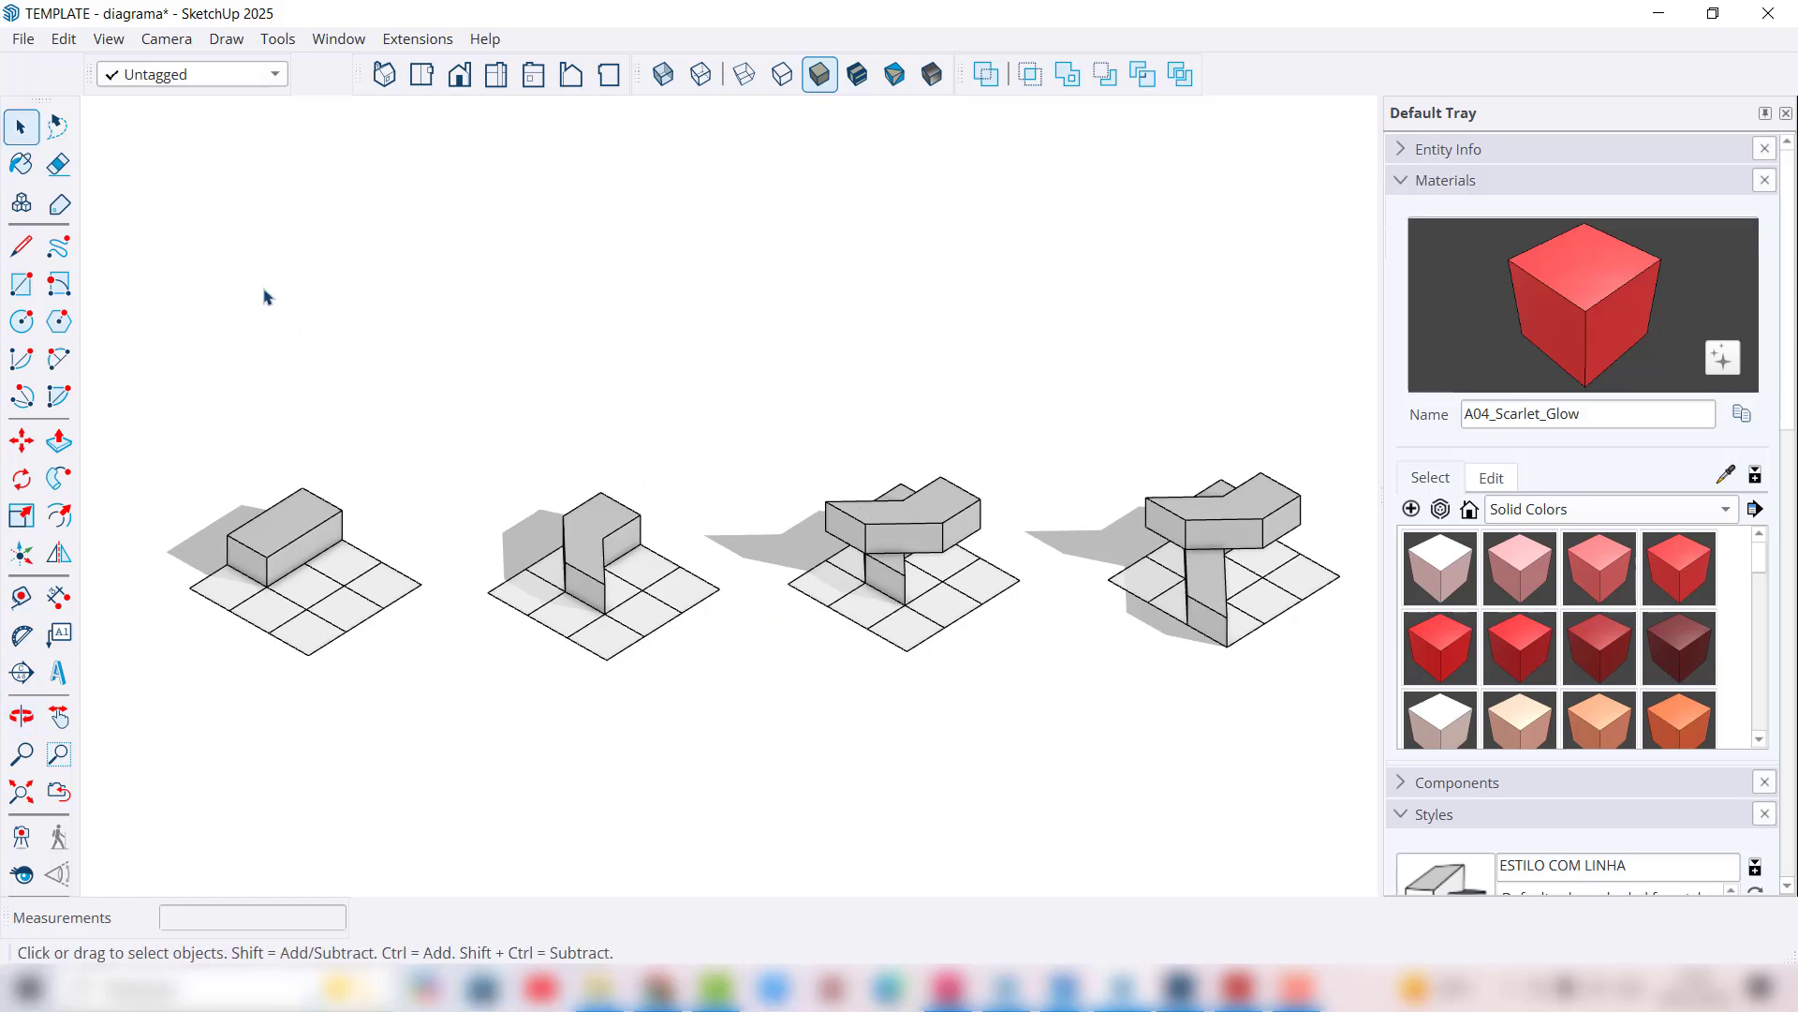
left_click(23, 38)
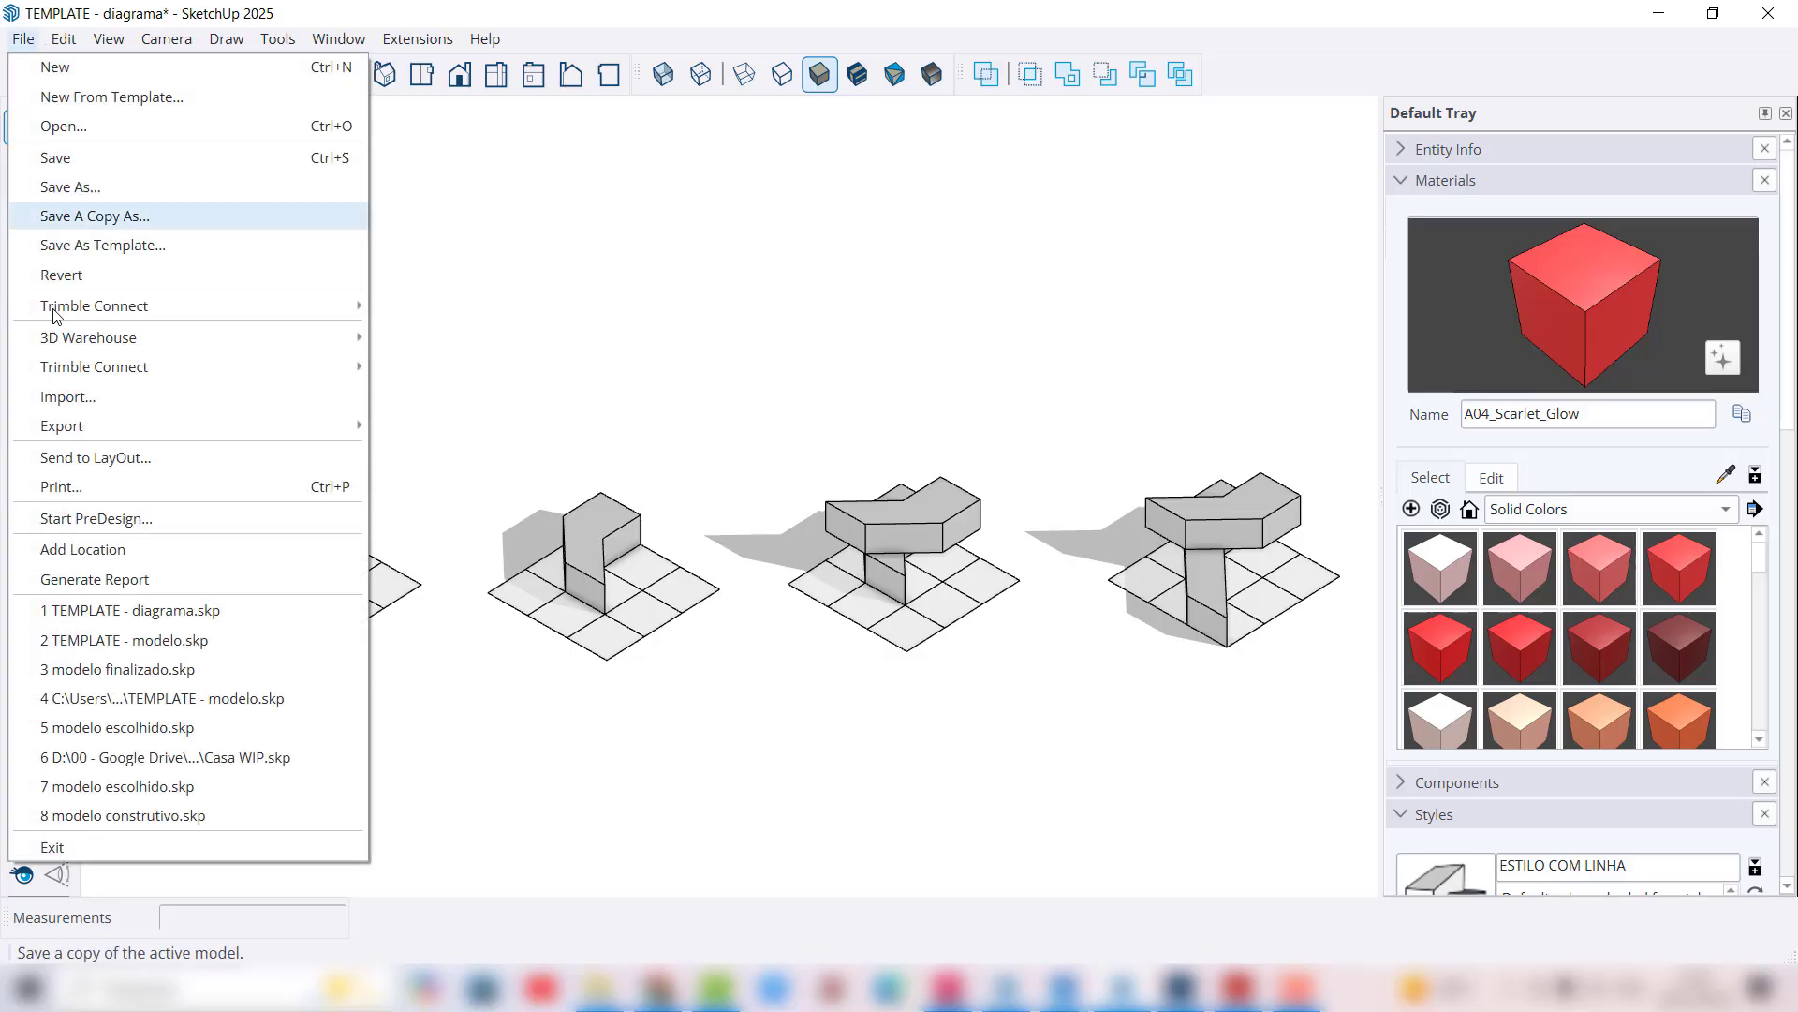
mouse_move(82, 427)
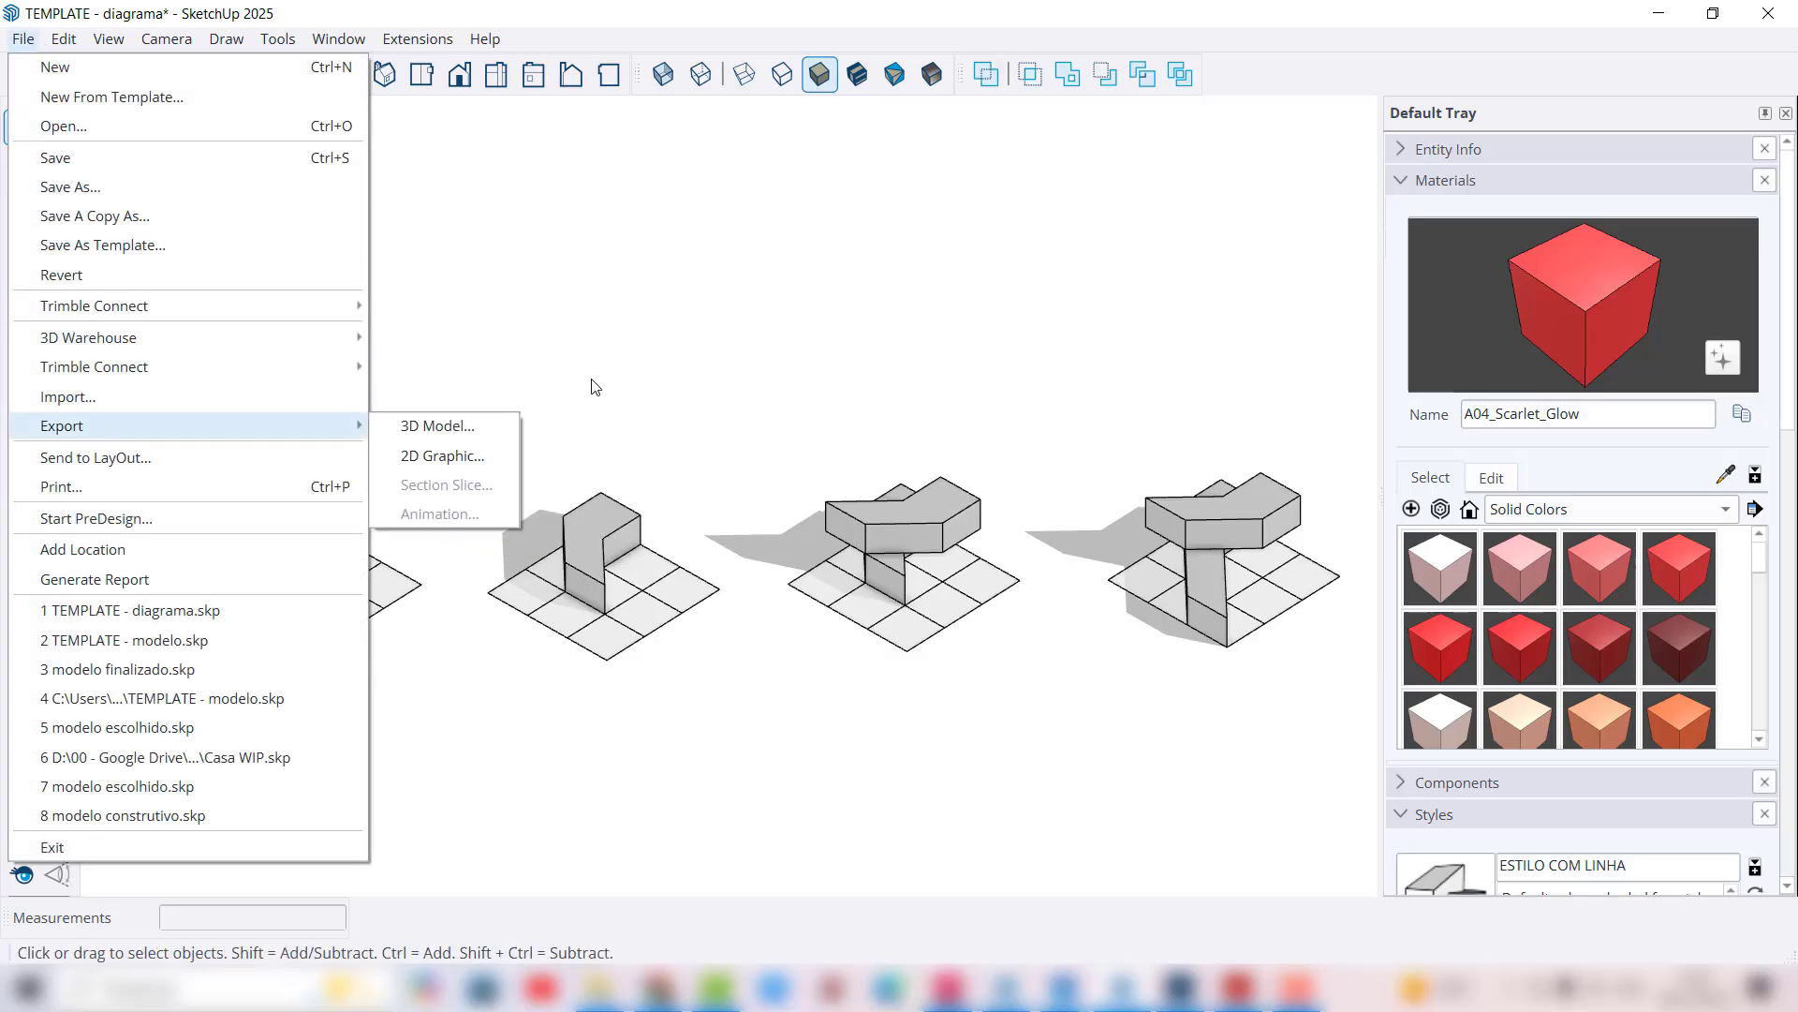
left_click(620, 377)
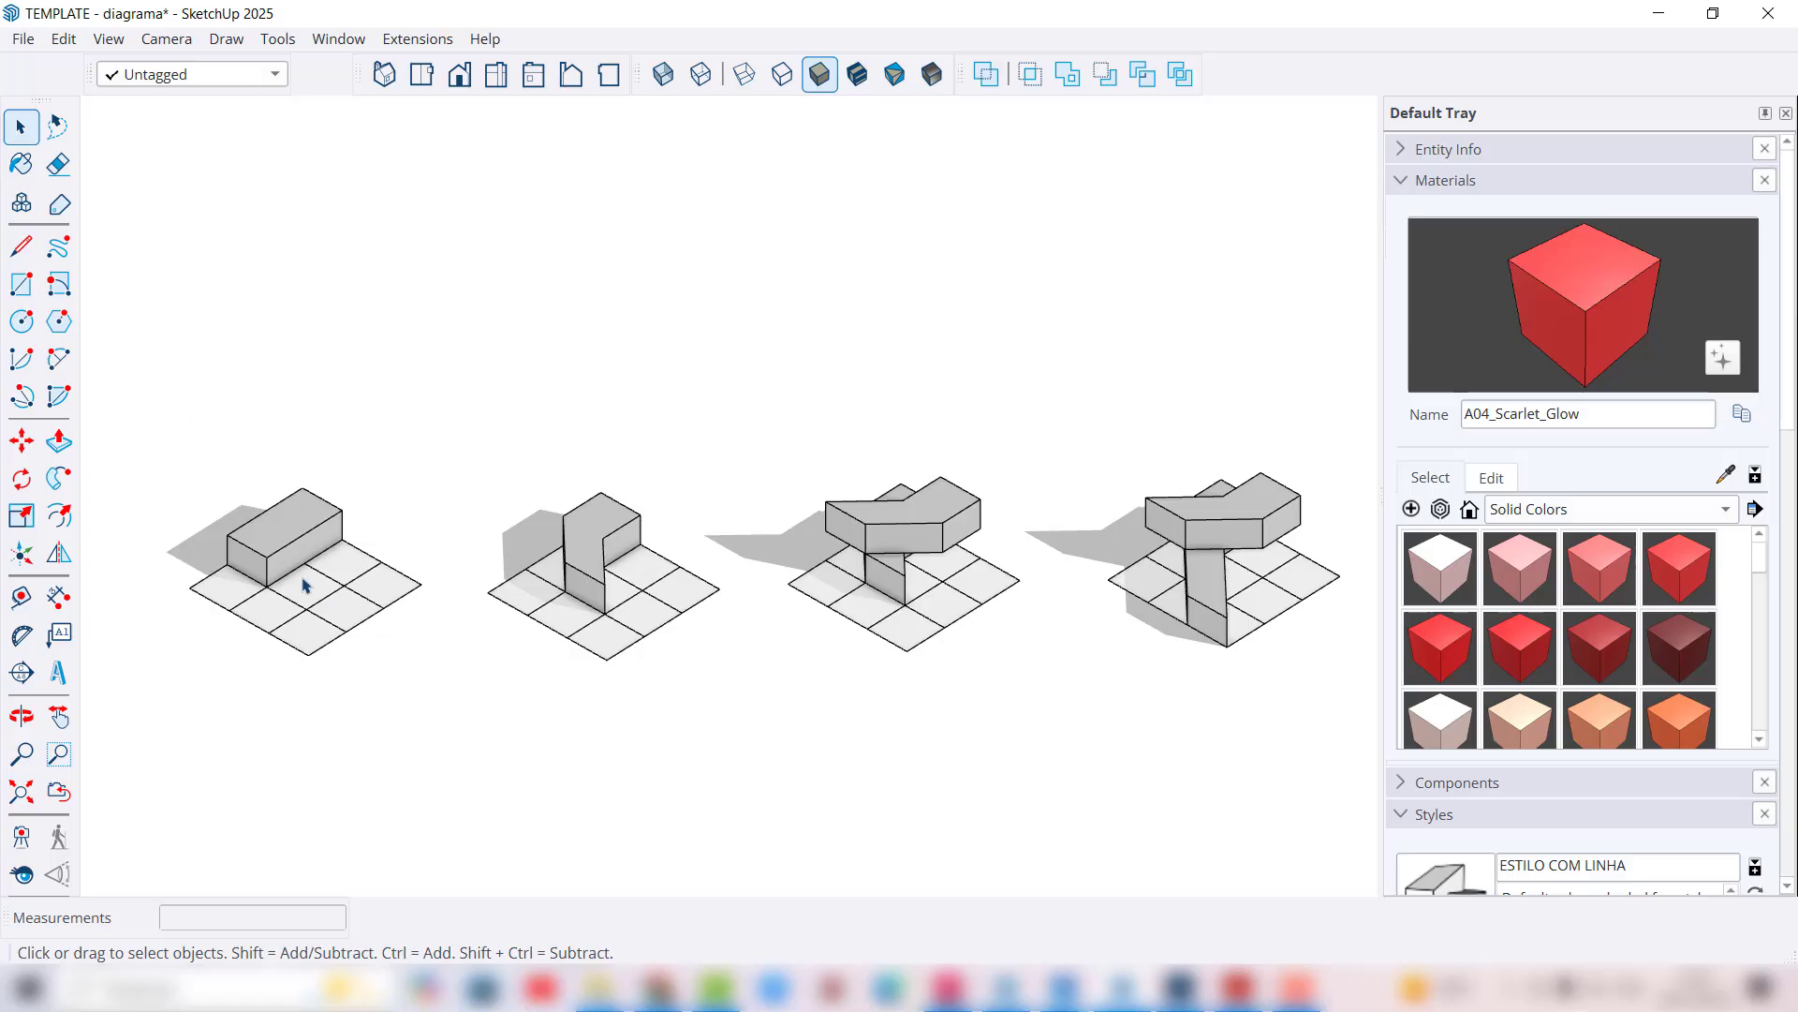
Step: Switch to Photoshop with the presentation board file Template - prancha.psd
middle_click_drag(928, 560, 910, 553, "shift")
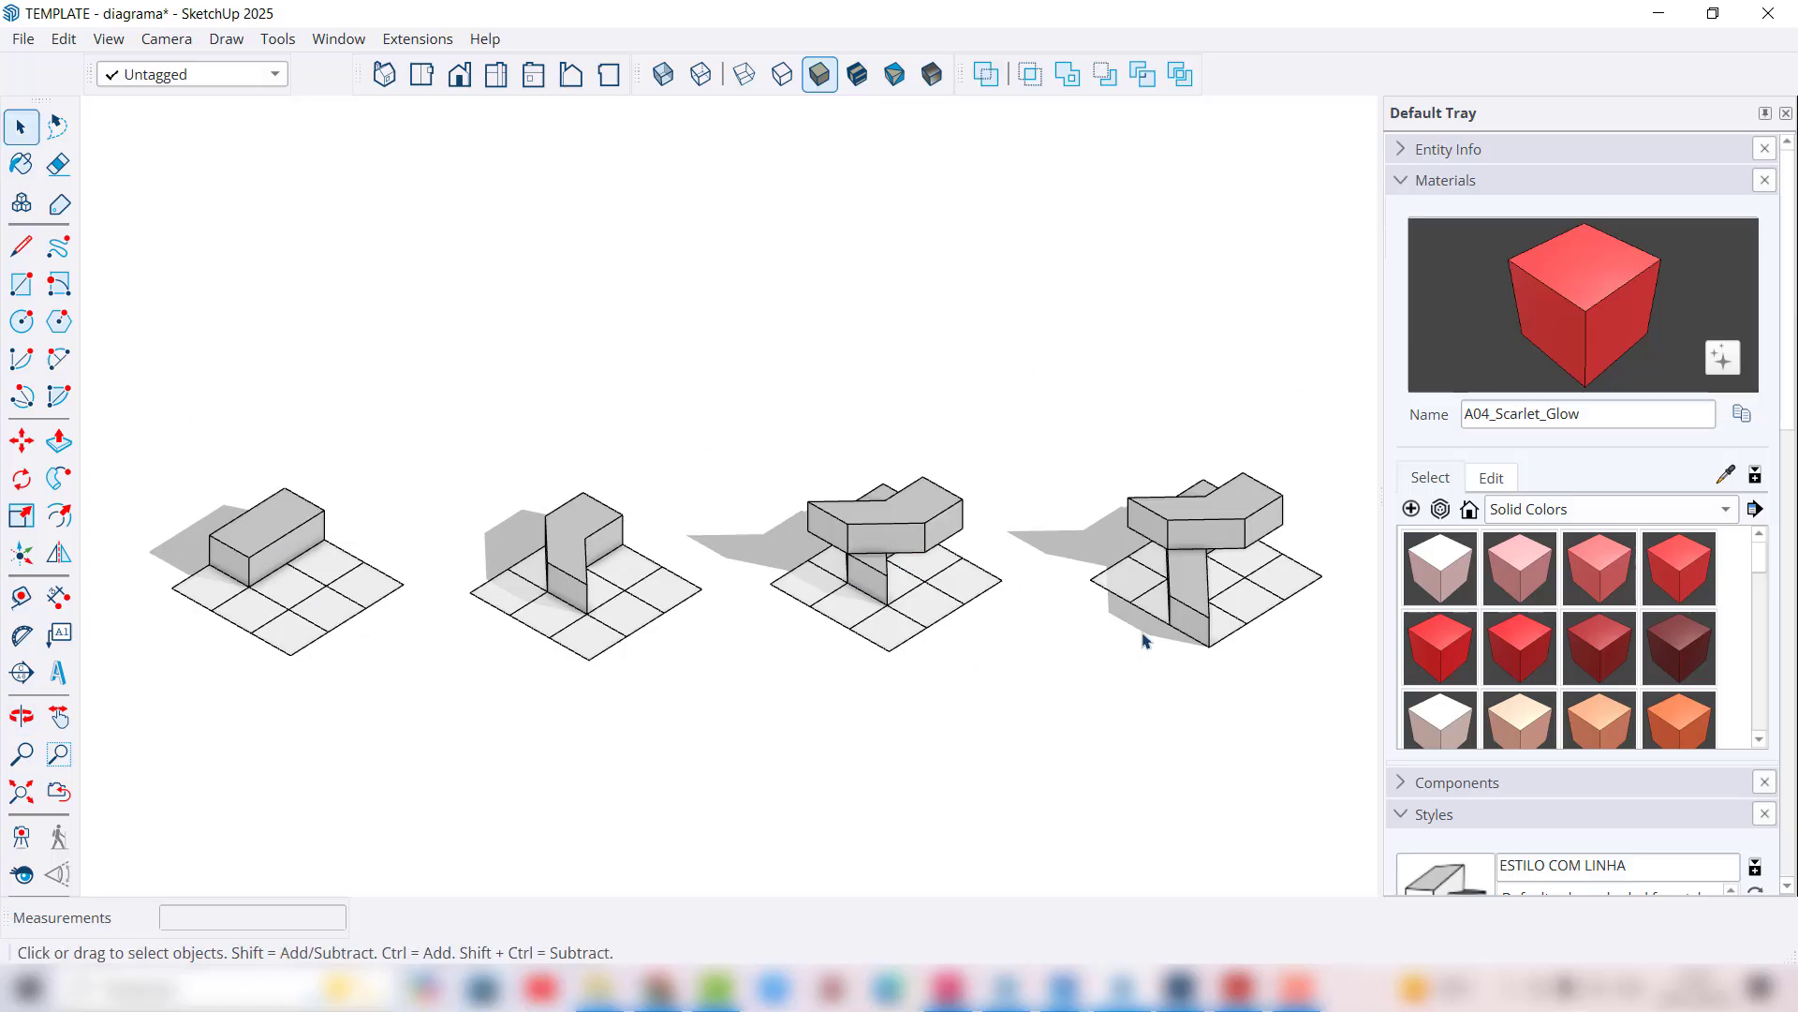
left_click(1179, 990)
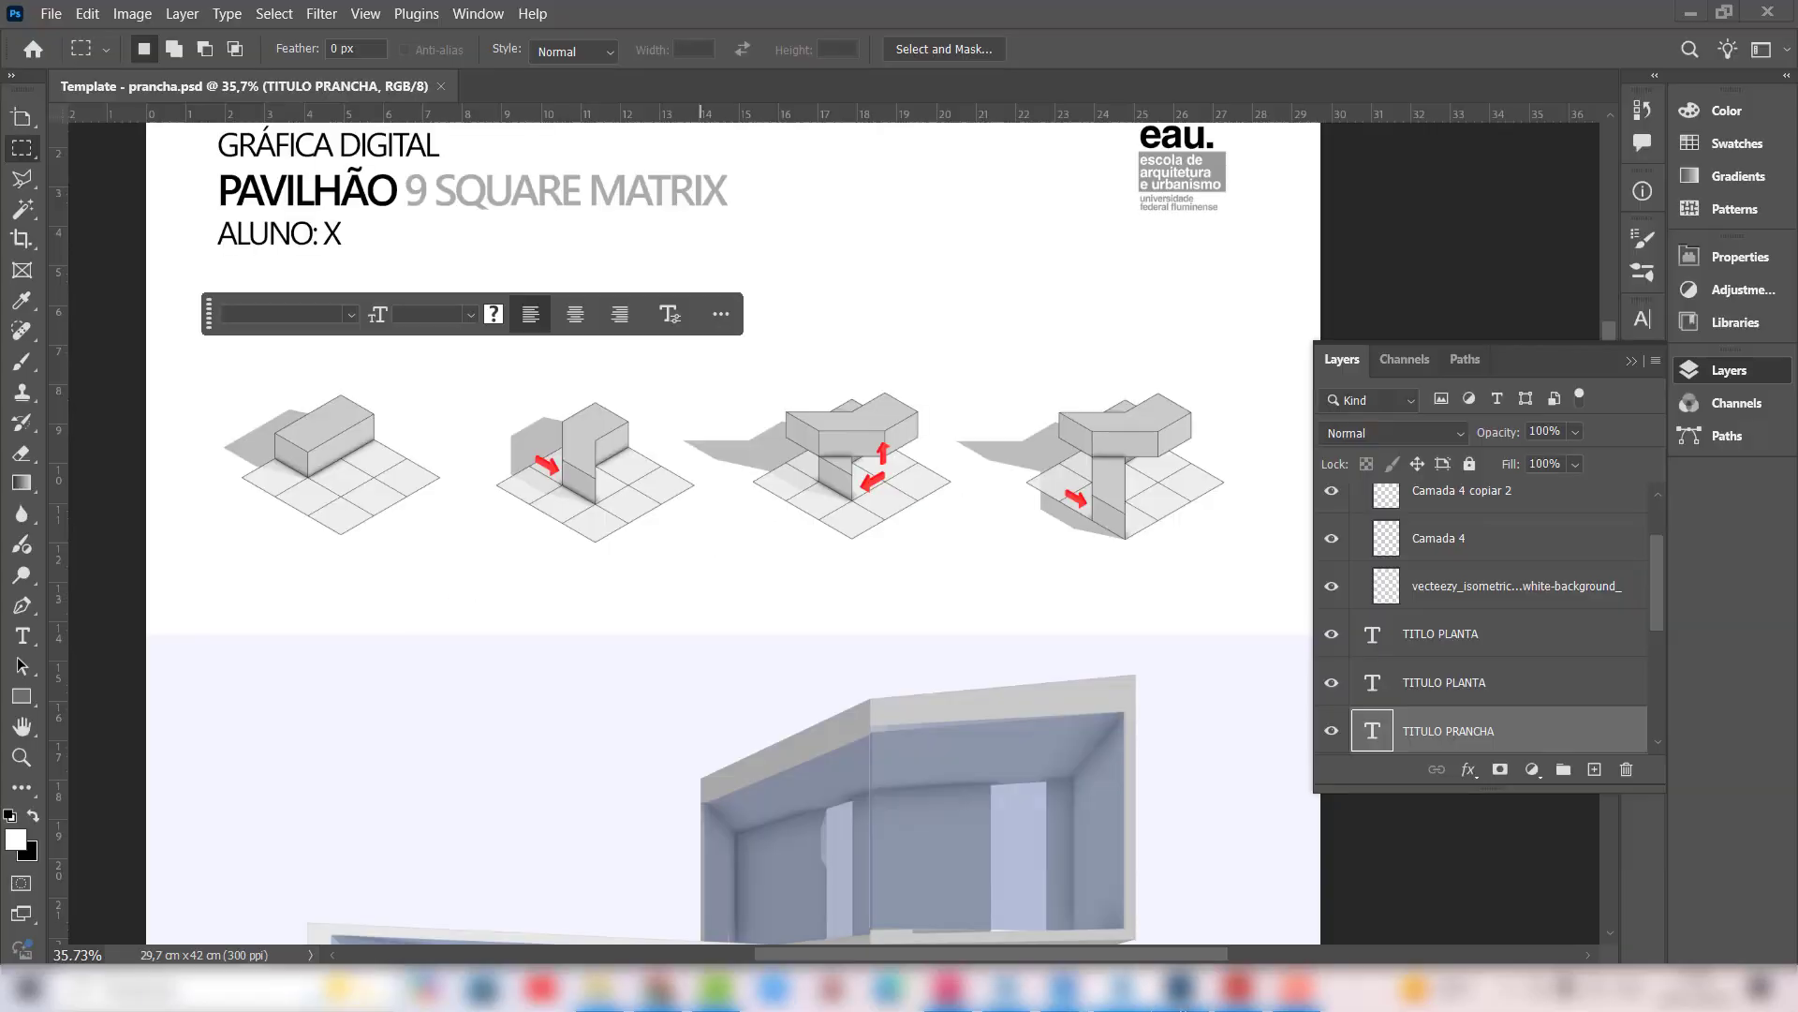